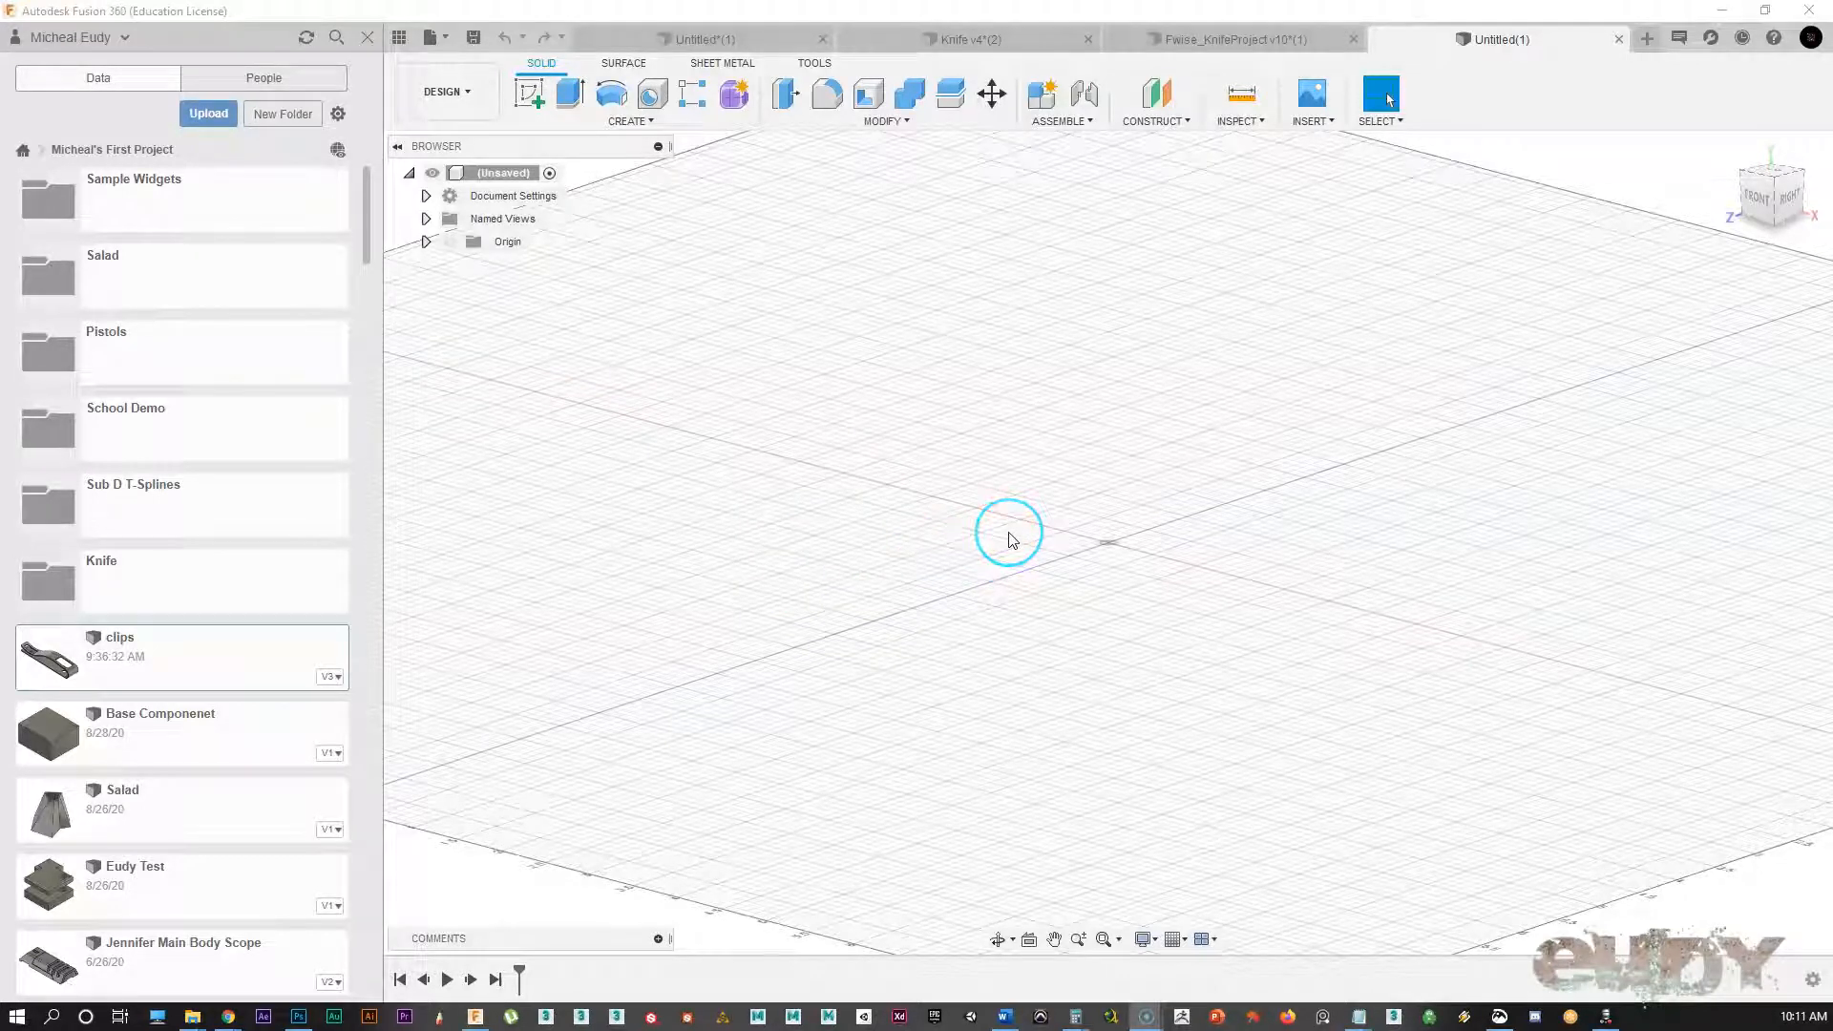
Step: Orbit the empty Untitled design's workspace to tilt the view
mouse_move(1040, 530)
middle_mouse_down("shift")
mouse_move(1003, 546)
mouse_move(1113, 524)
mouse_move(1062, 542)
middle_mouse_up("shift")
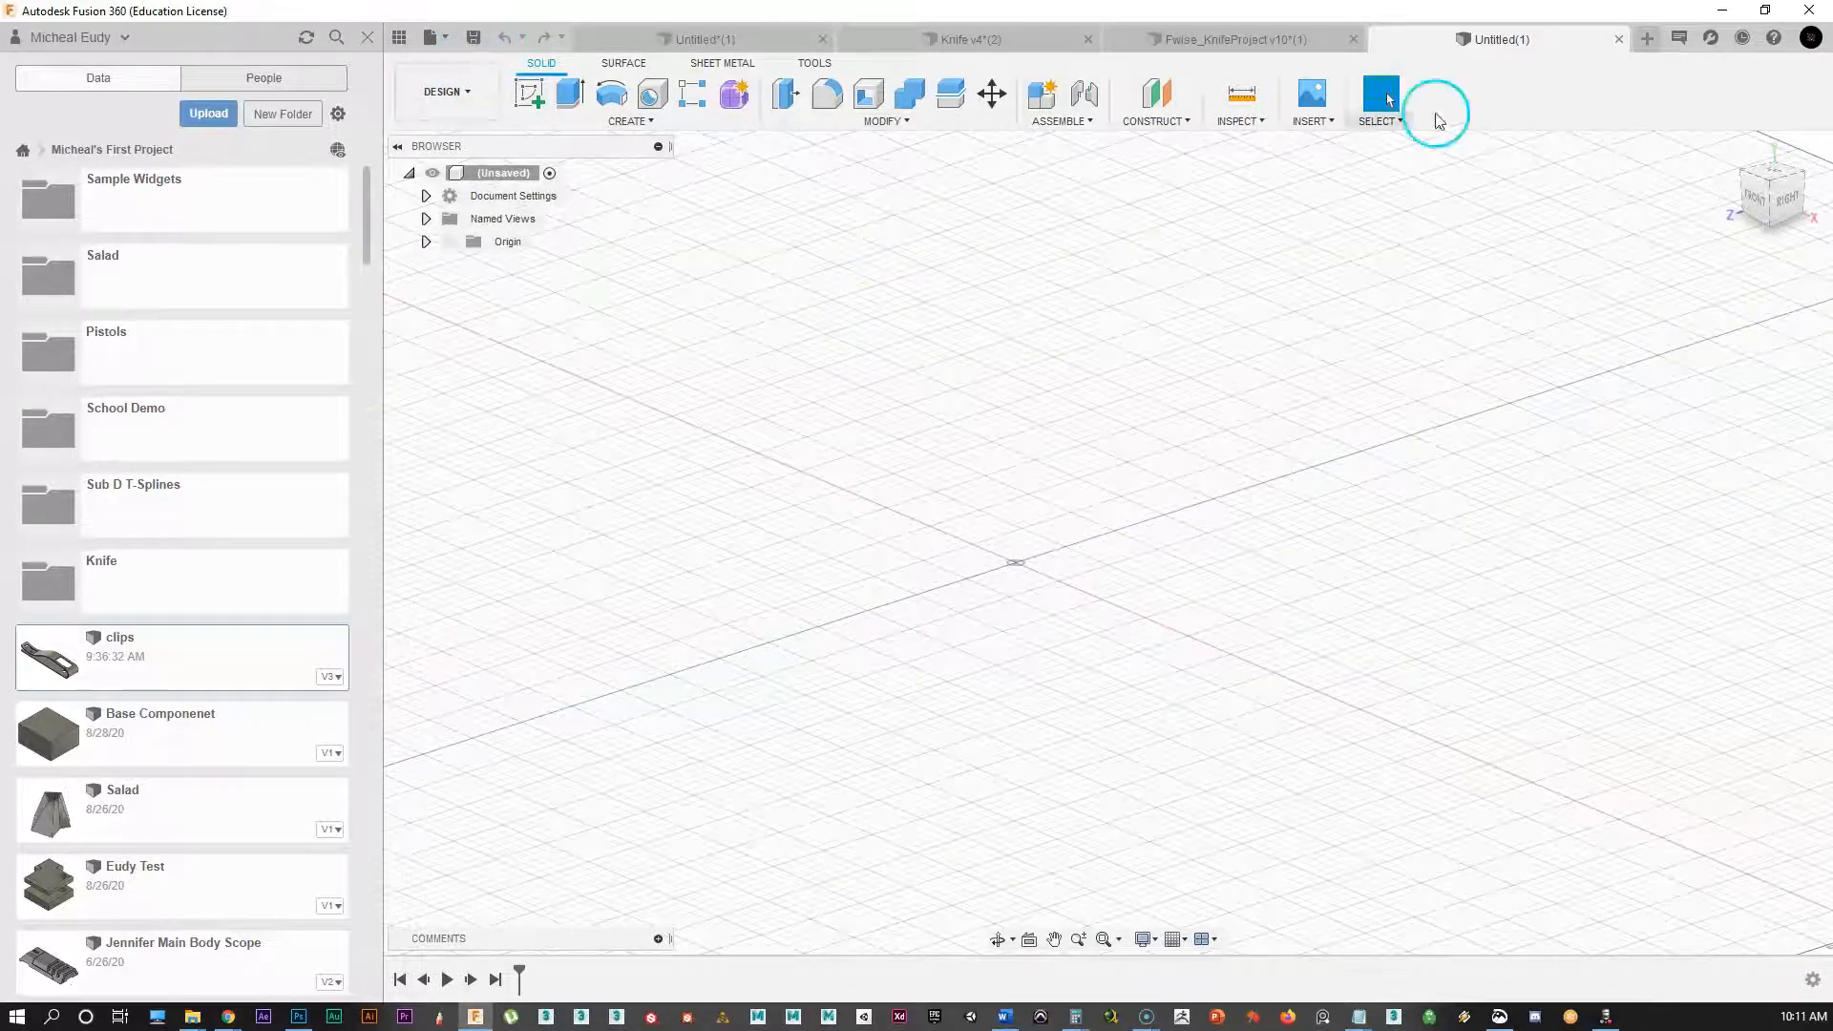
Step: Save the untitled design under the name 'Knife Belt Clip'
left_click(475, 38)
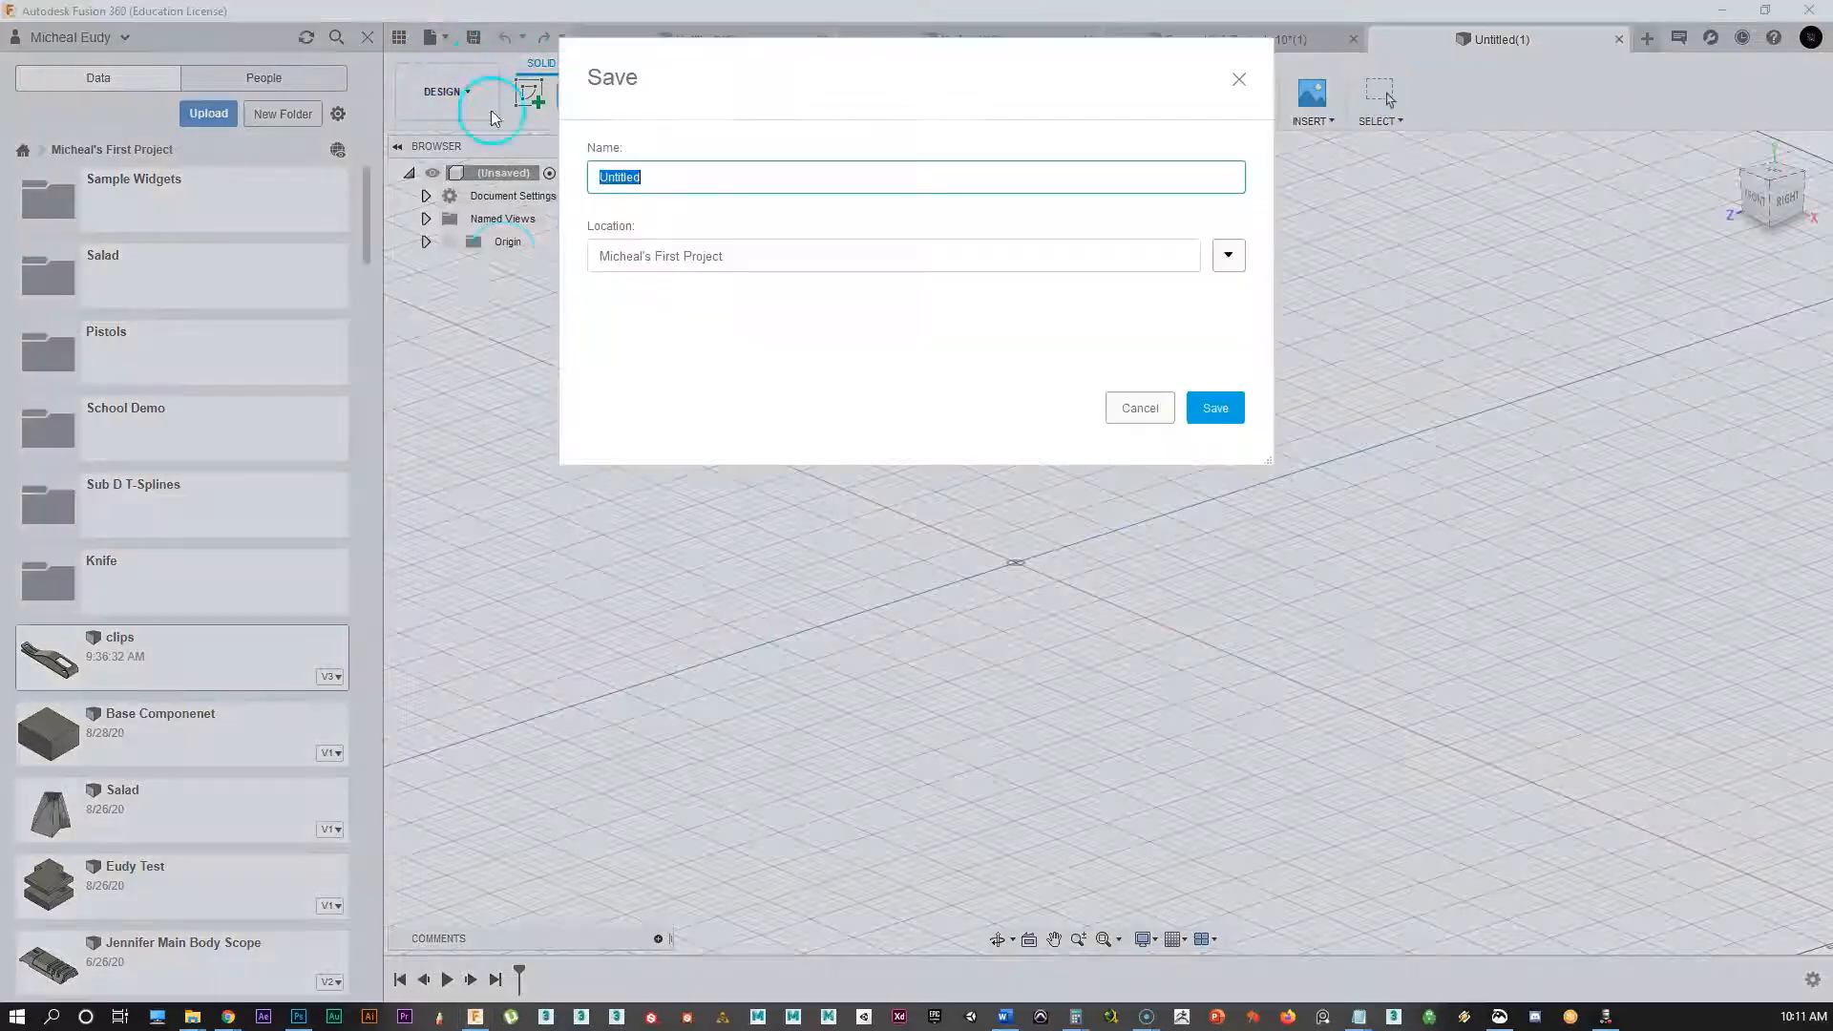
left_click(671, 182)
left_click(539, 204)
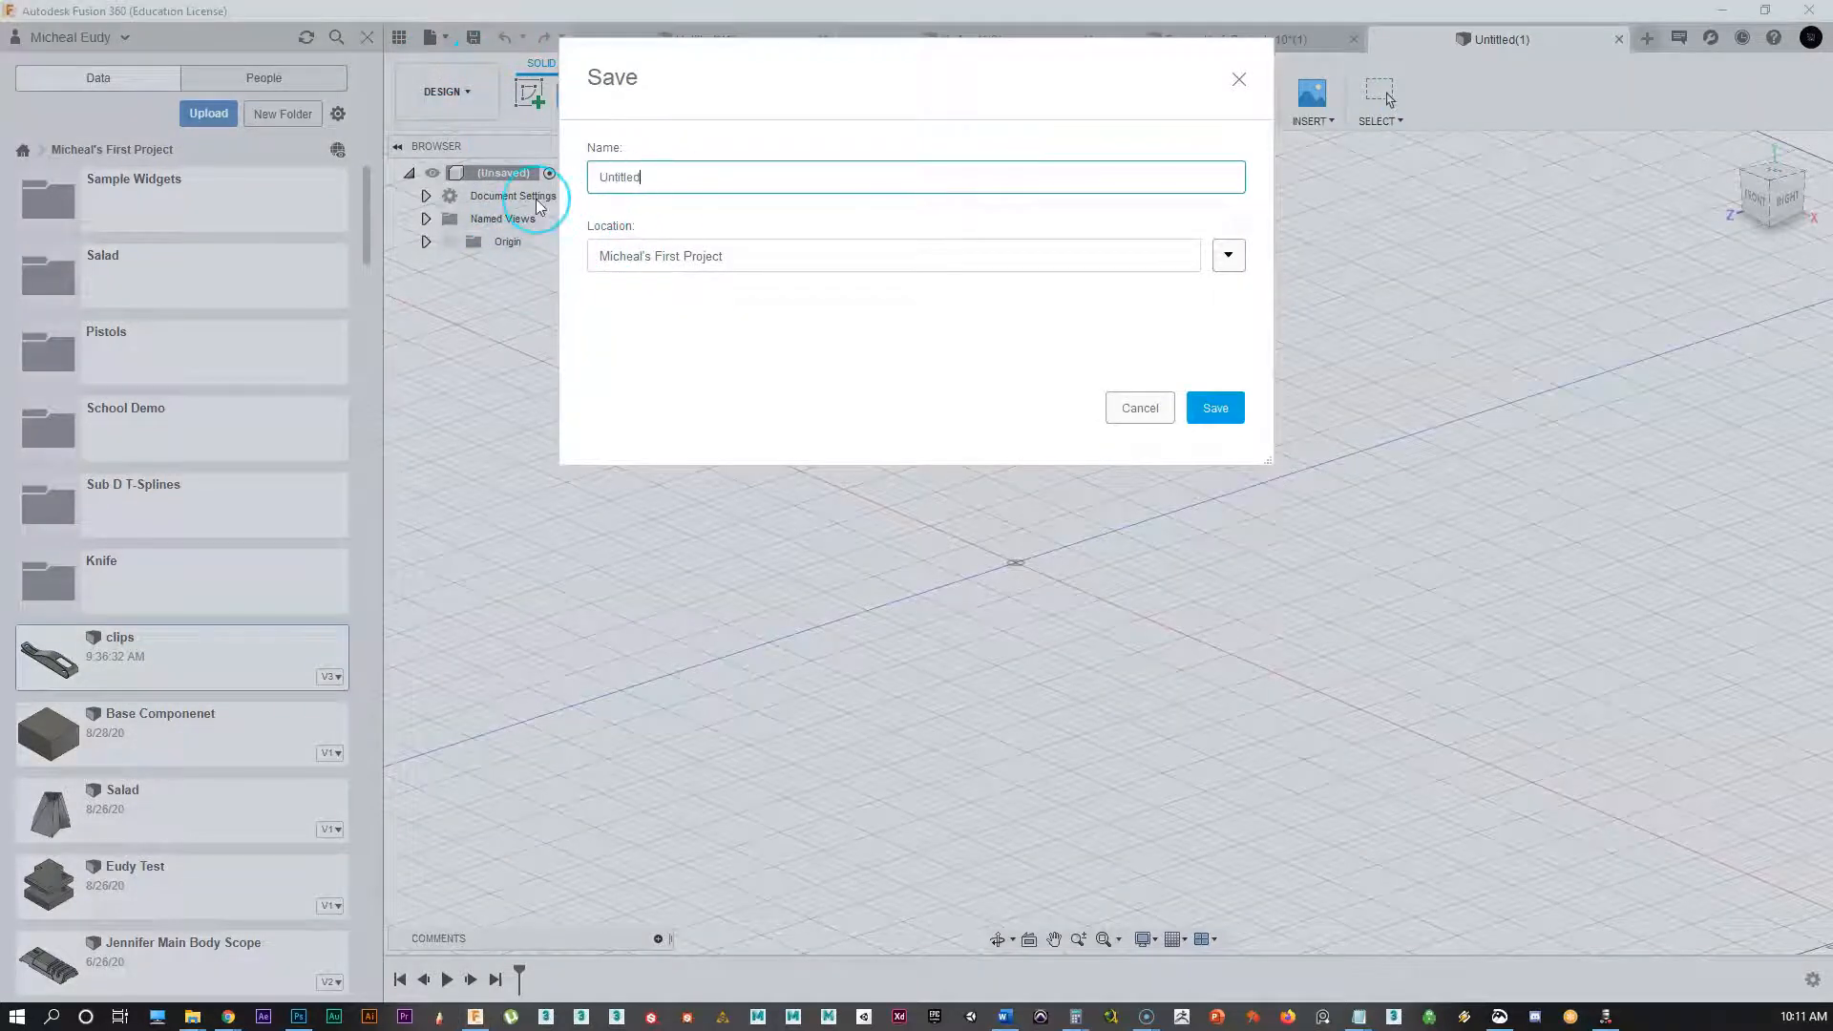
left_click_drag(646, 175, 599, 176)
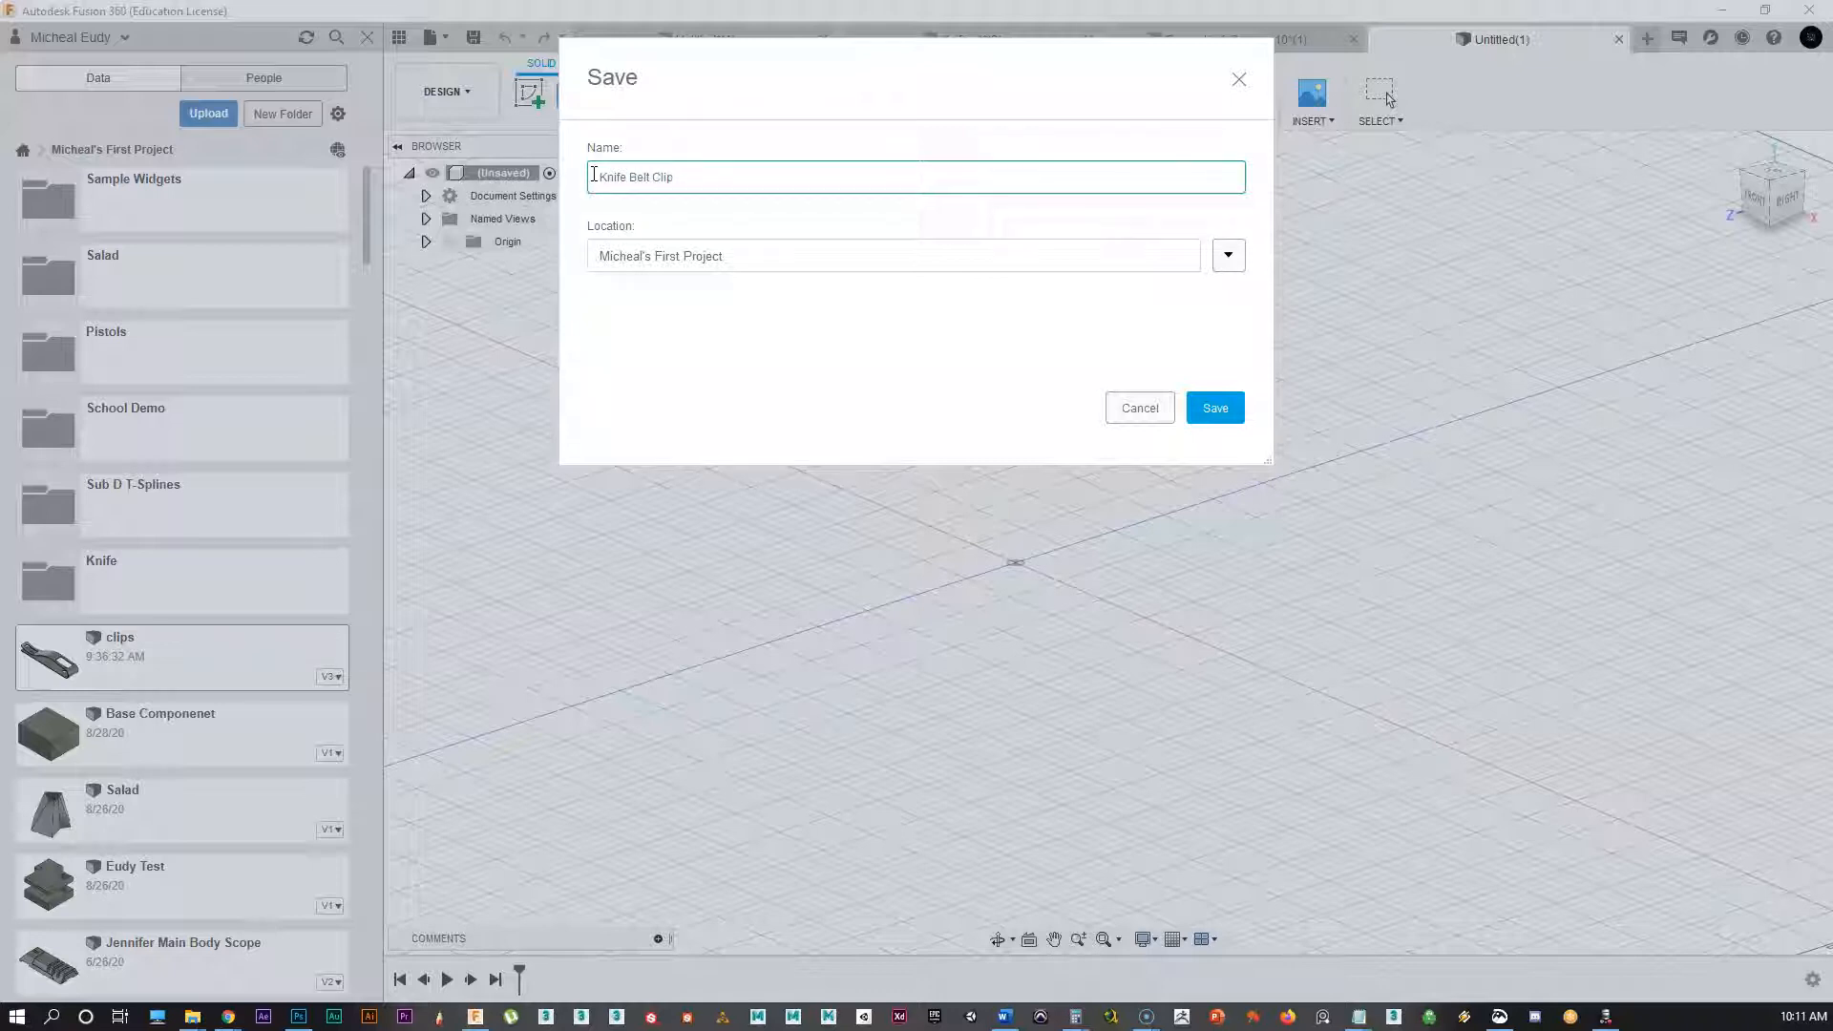
key("Return")
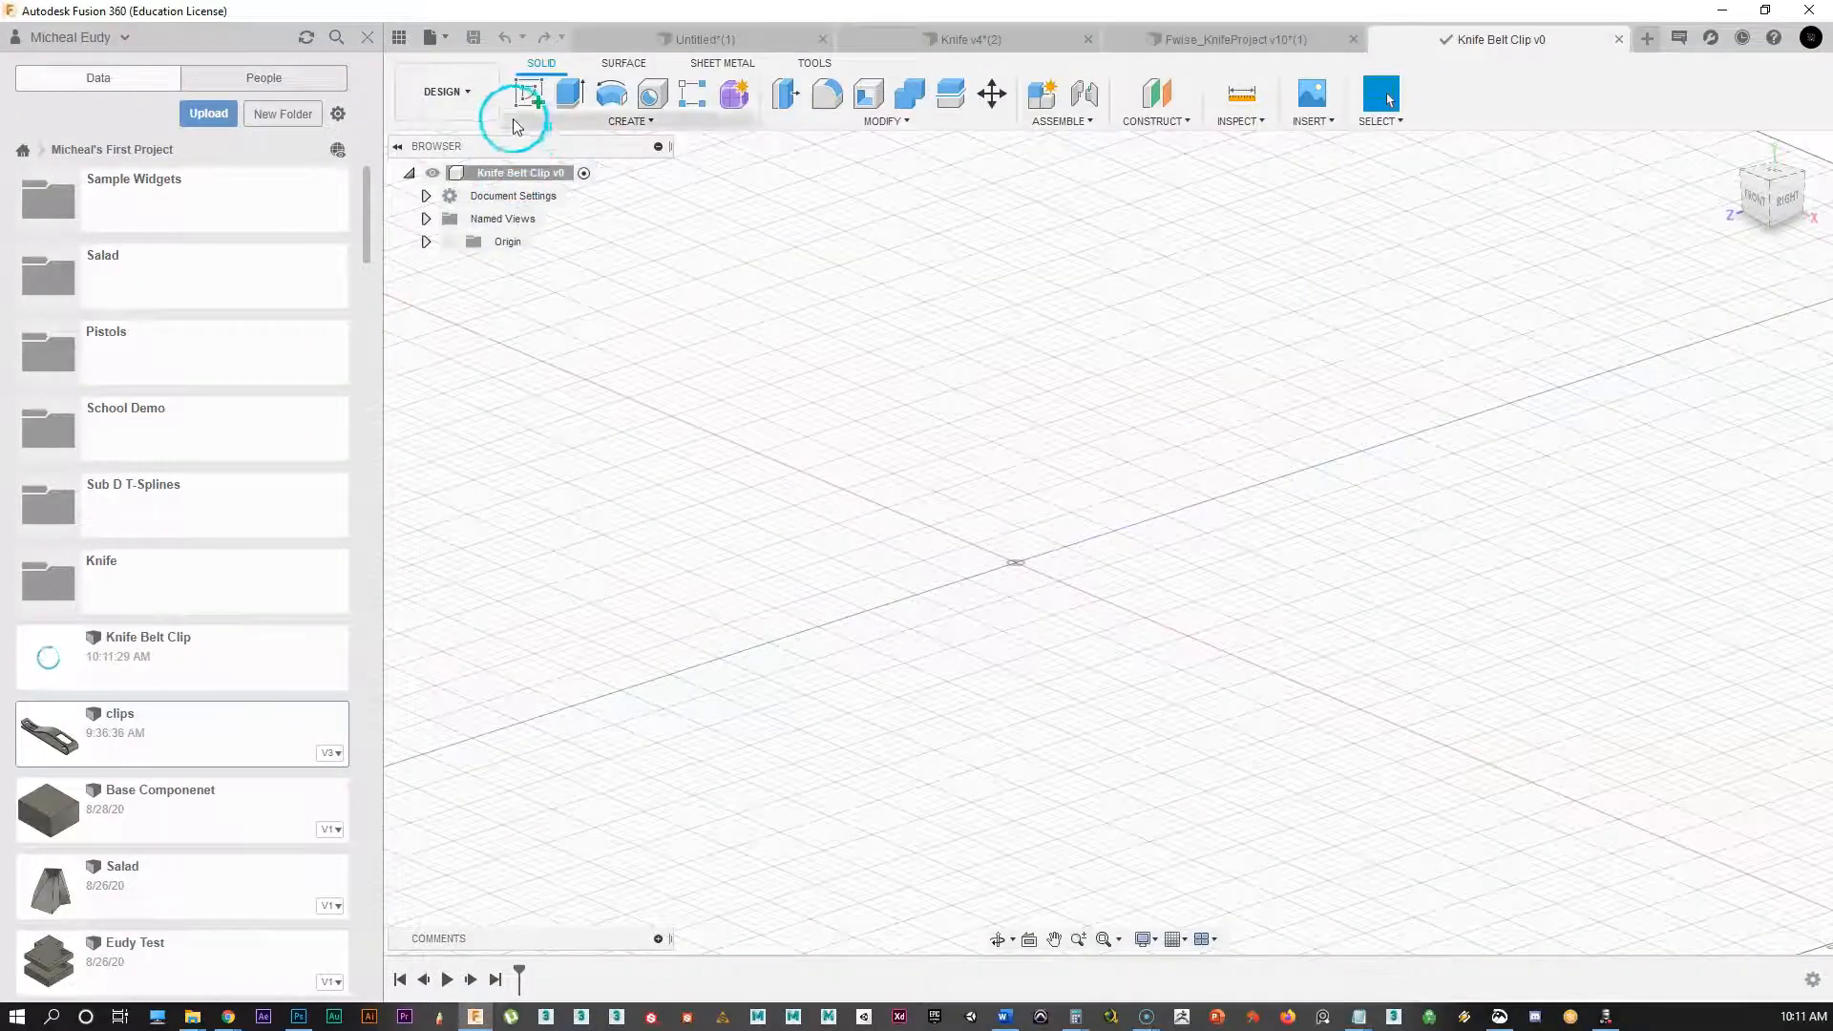
Step: Start a sketch on the XZ ground plane and draw a 5 × 1 in rectangle
left_click(531, 96)
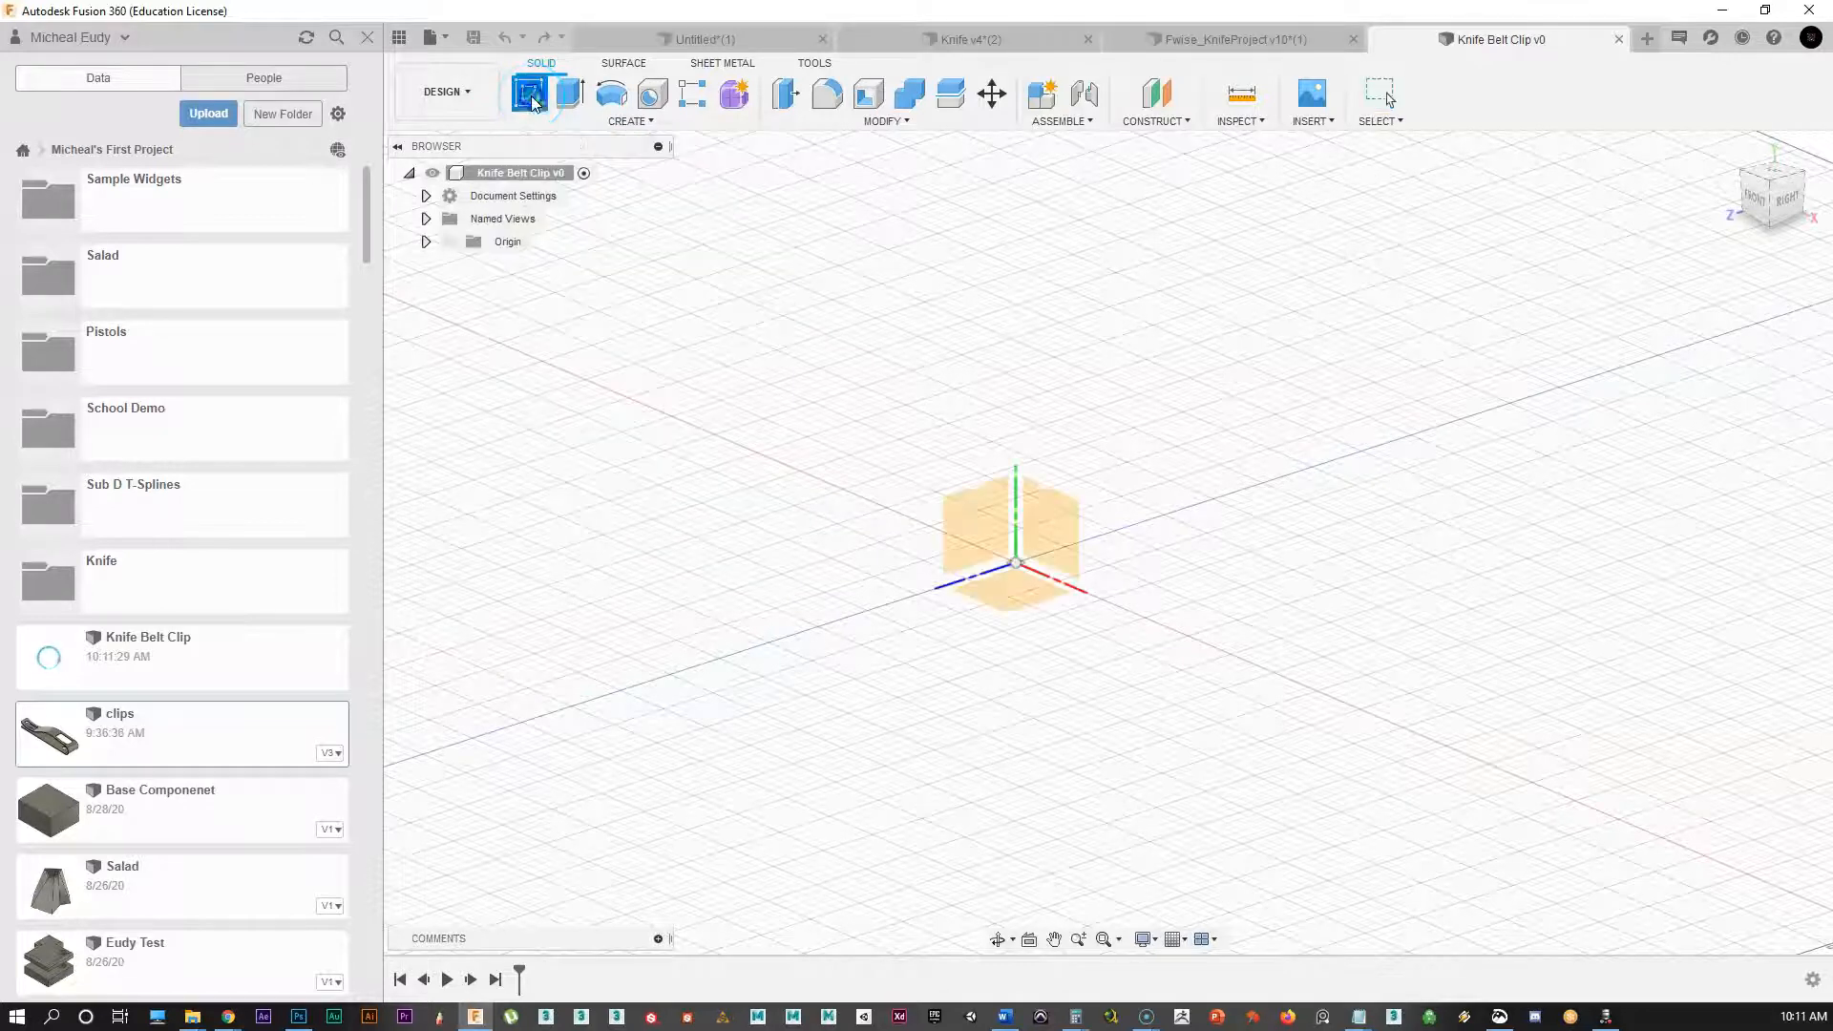
left_click(1013, 605)
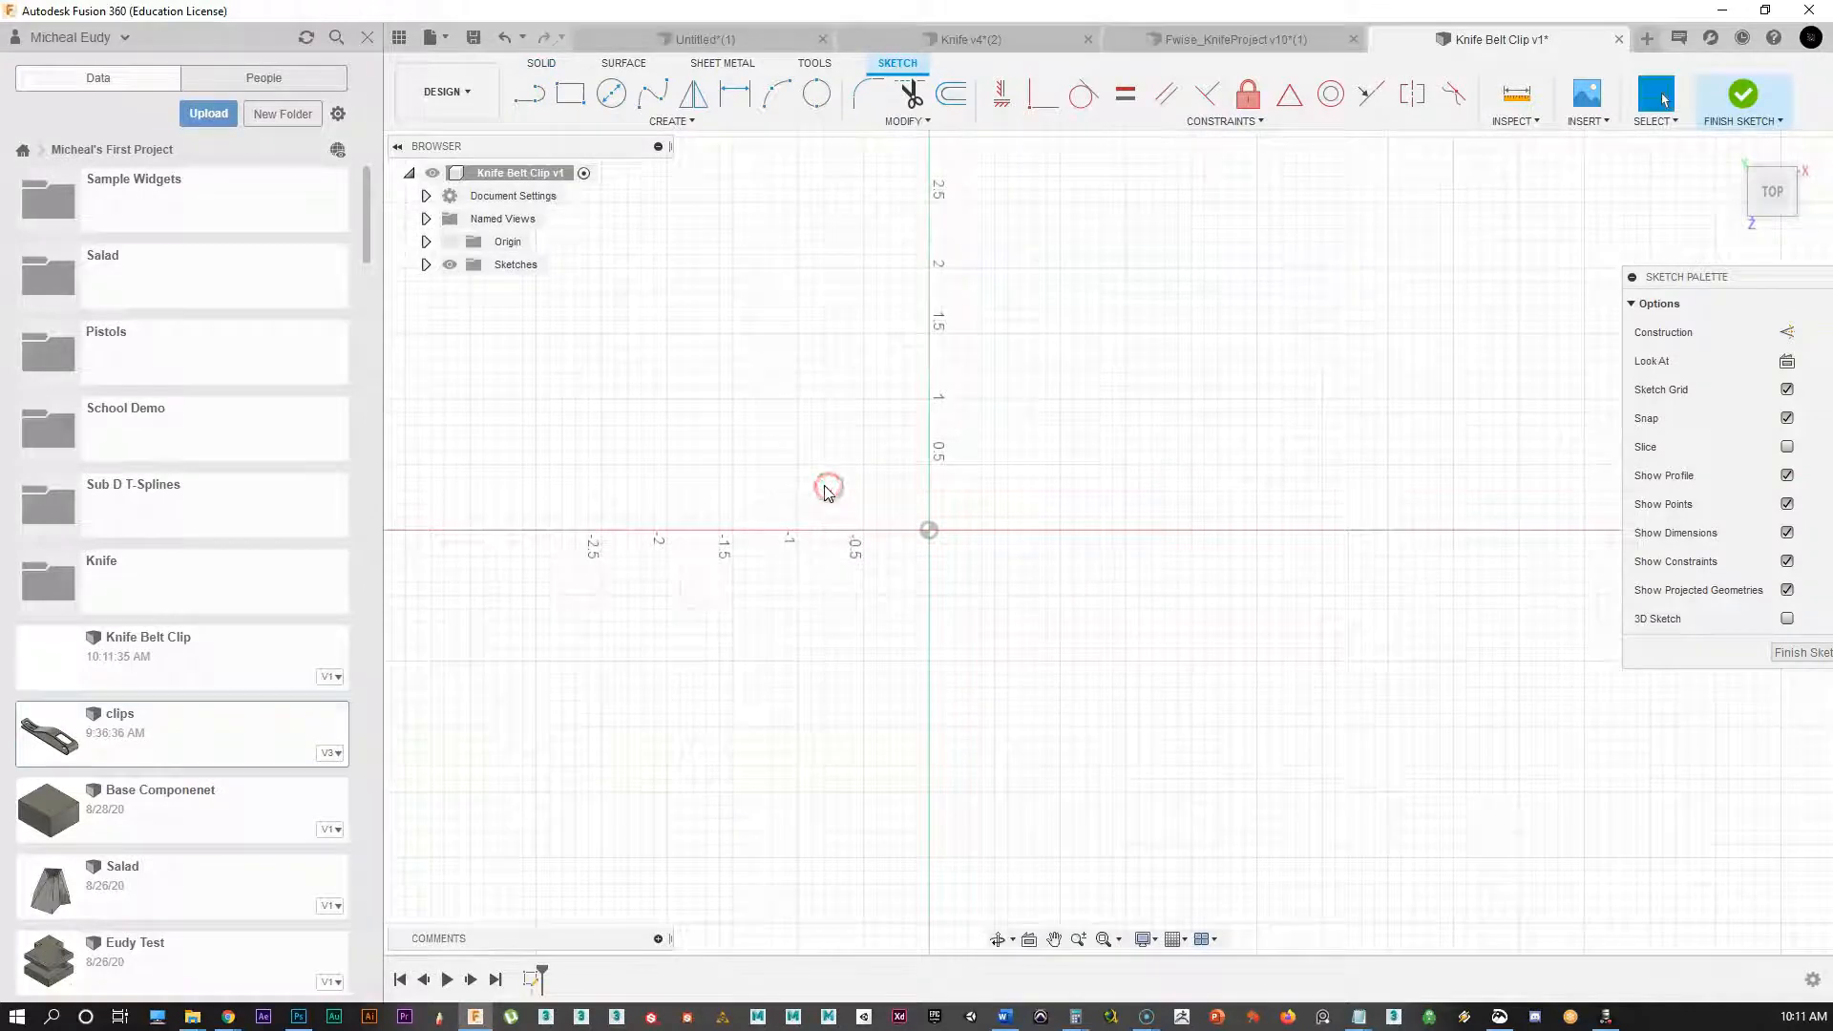
left_click(576, 99)
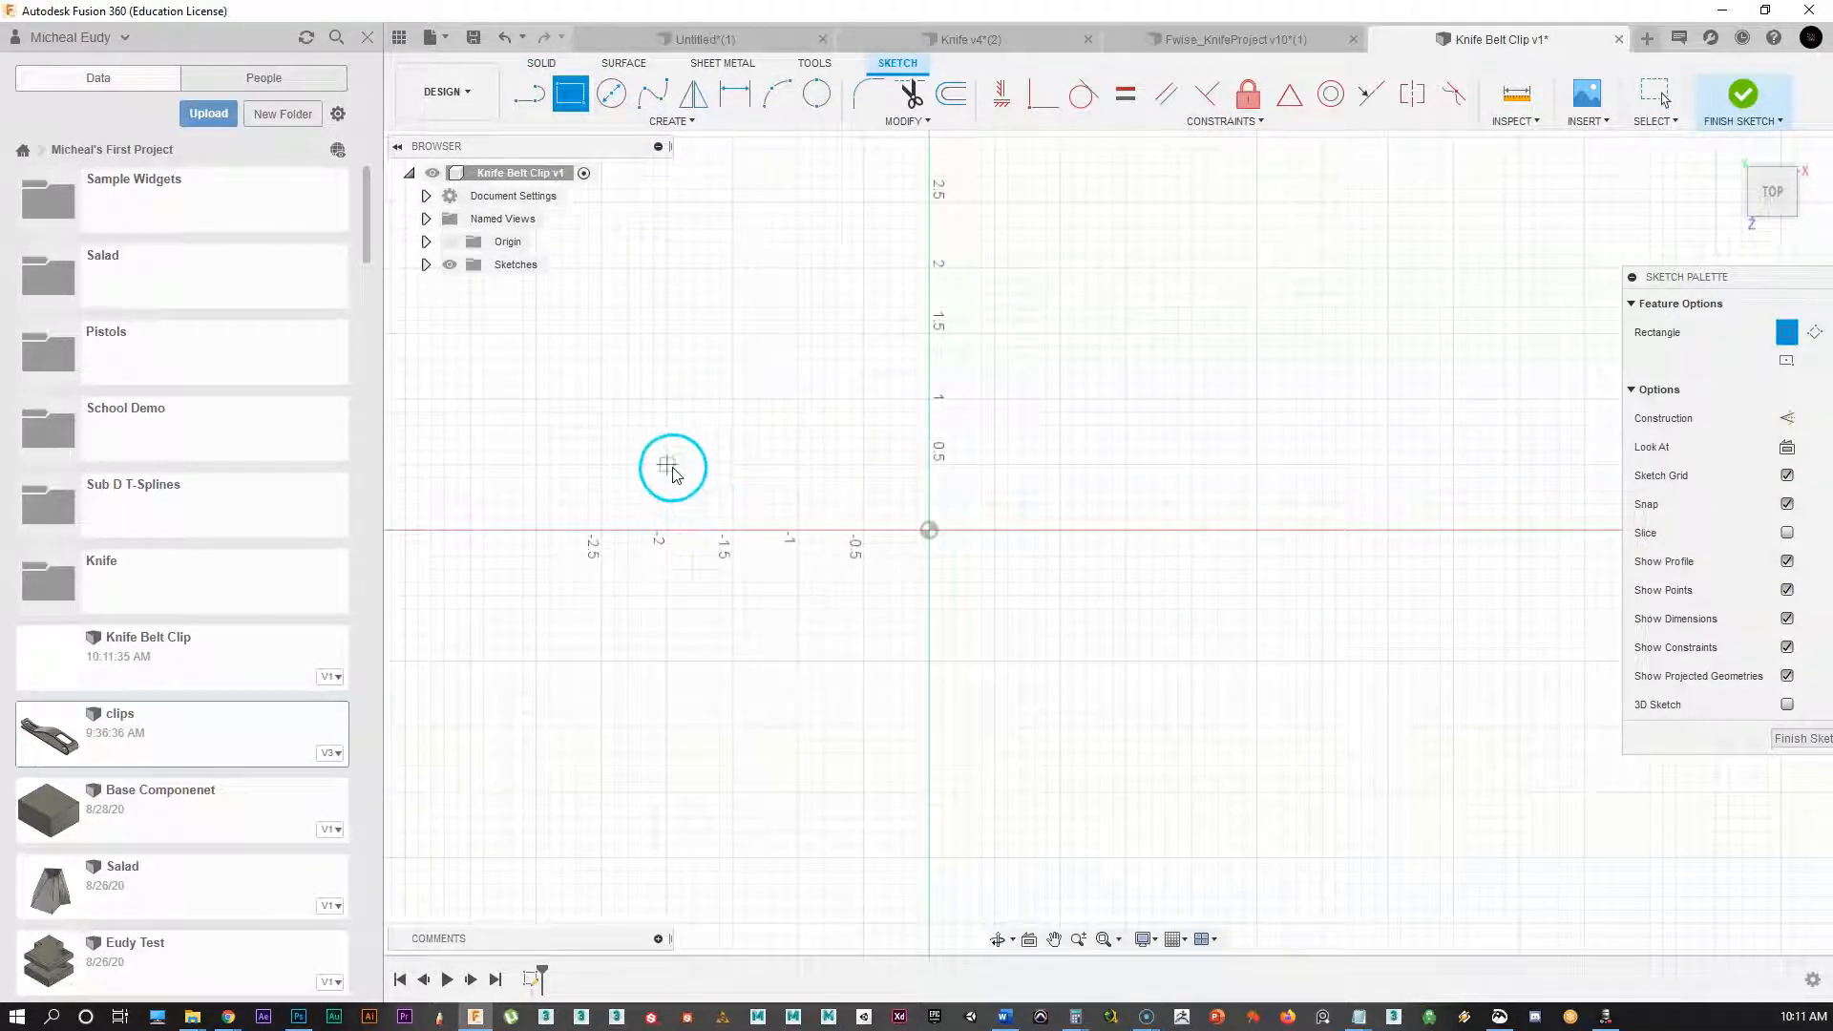
left_click(602, 465)
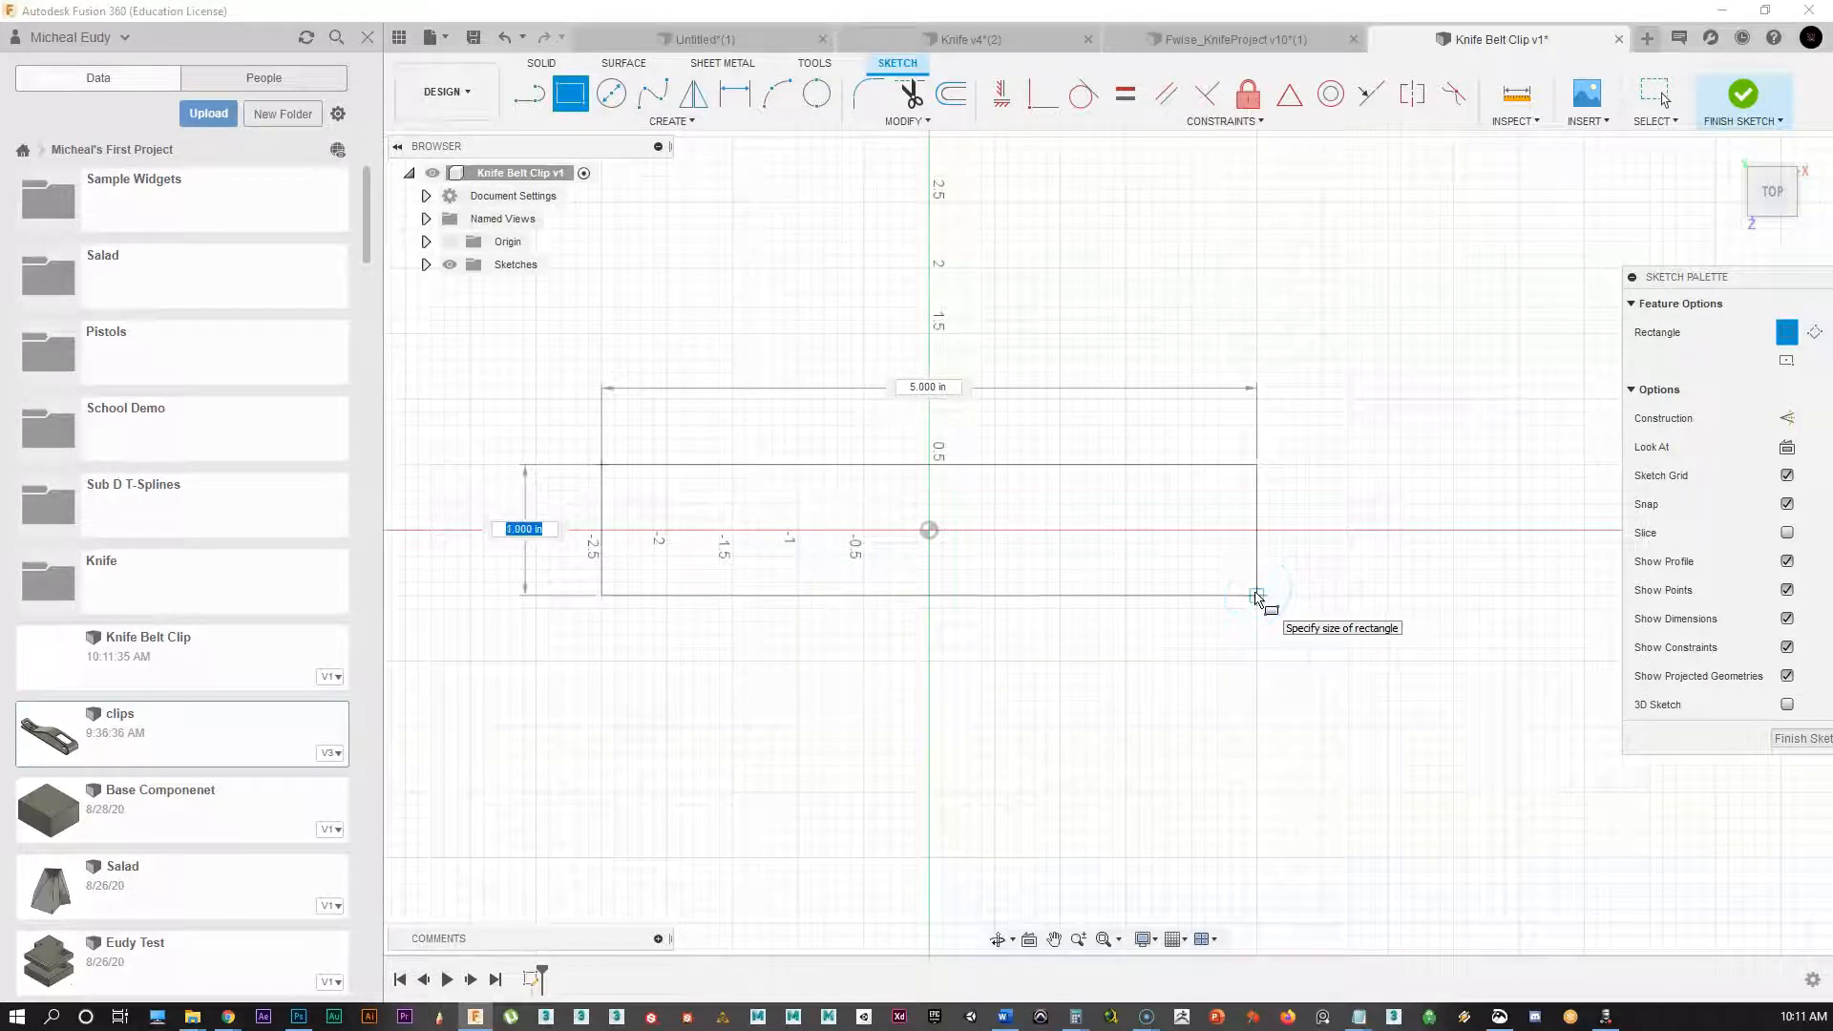
left_click(1256, 596)
scroll(999, 703, "up", 3)
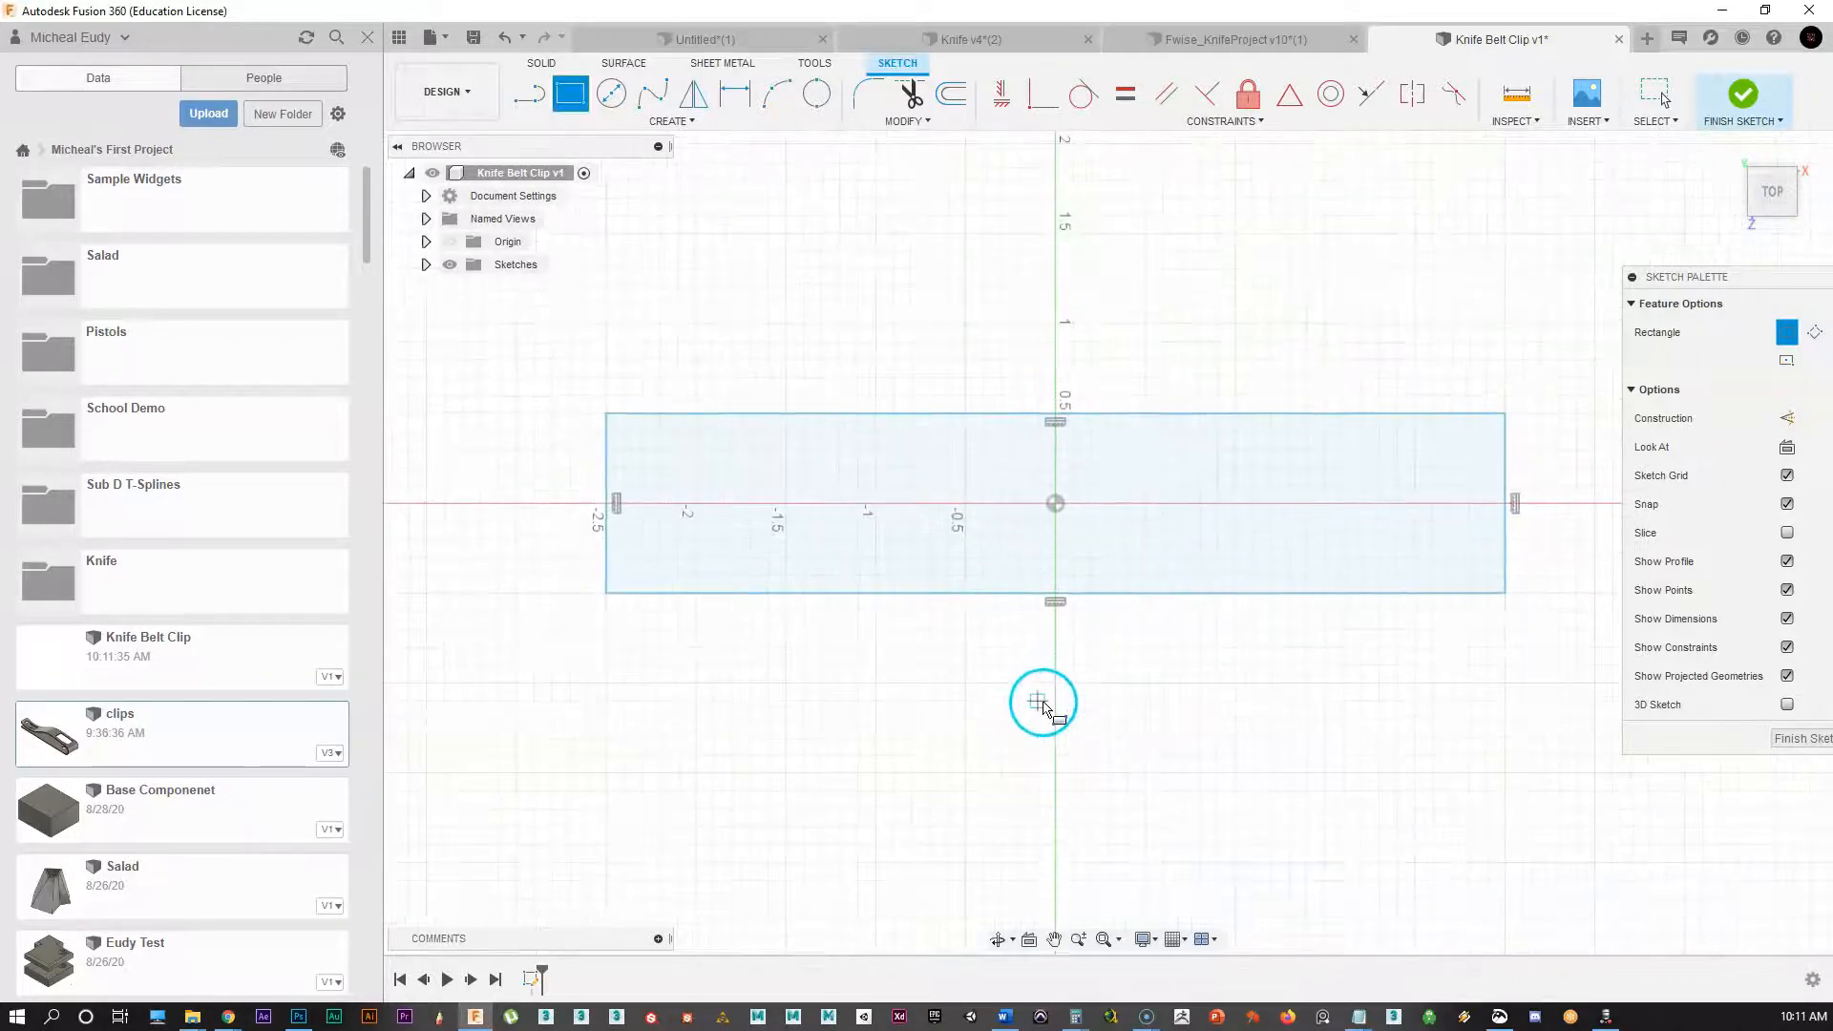
middle_click_drag(1042, 704, 1013, 739)
left_click(1022, 721)
right_click(1021, 723)
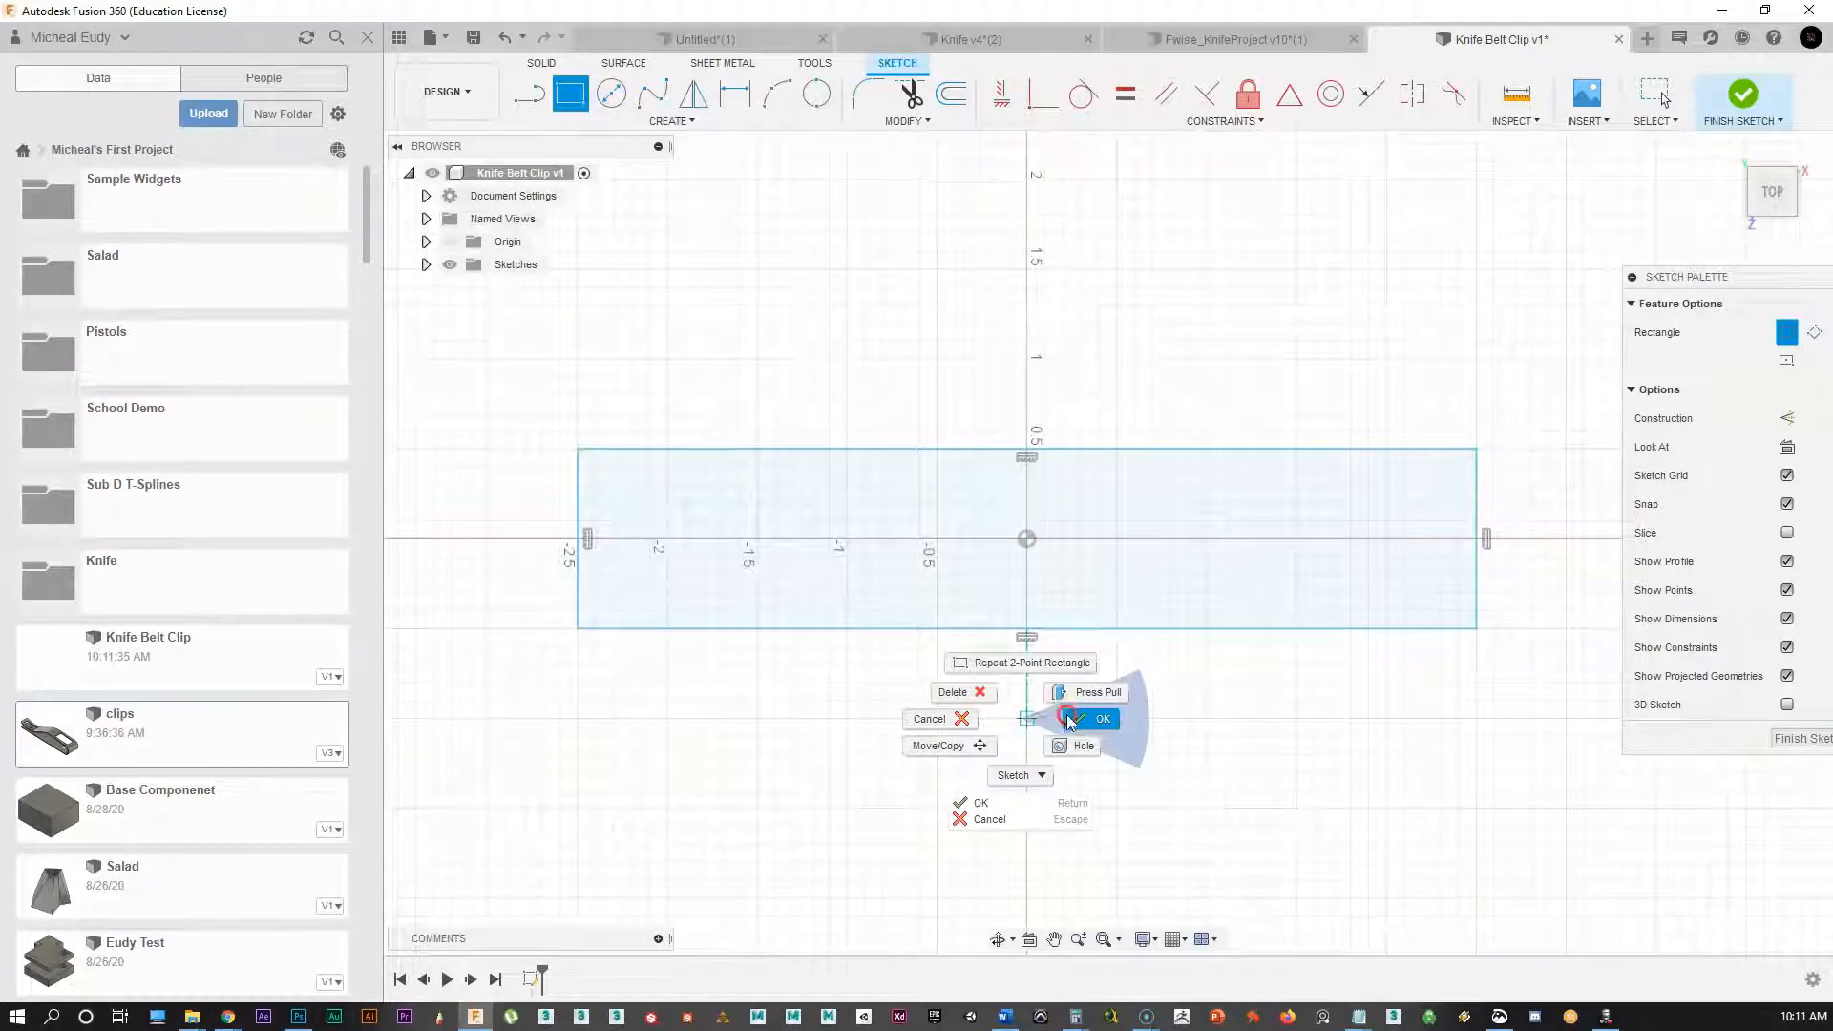
left_click(1071, 725)
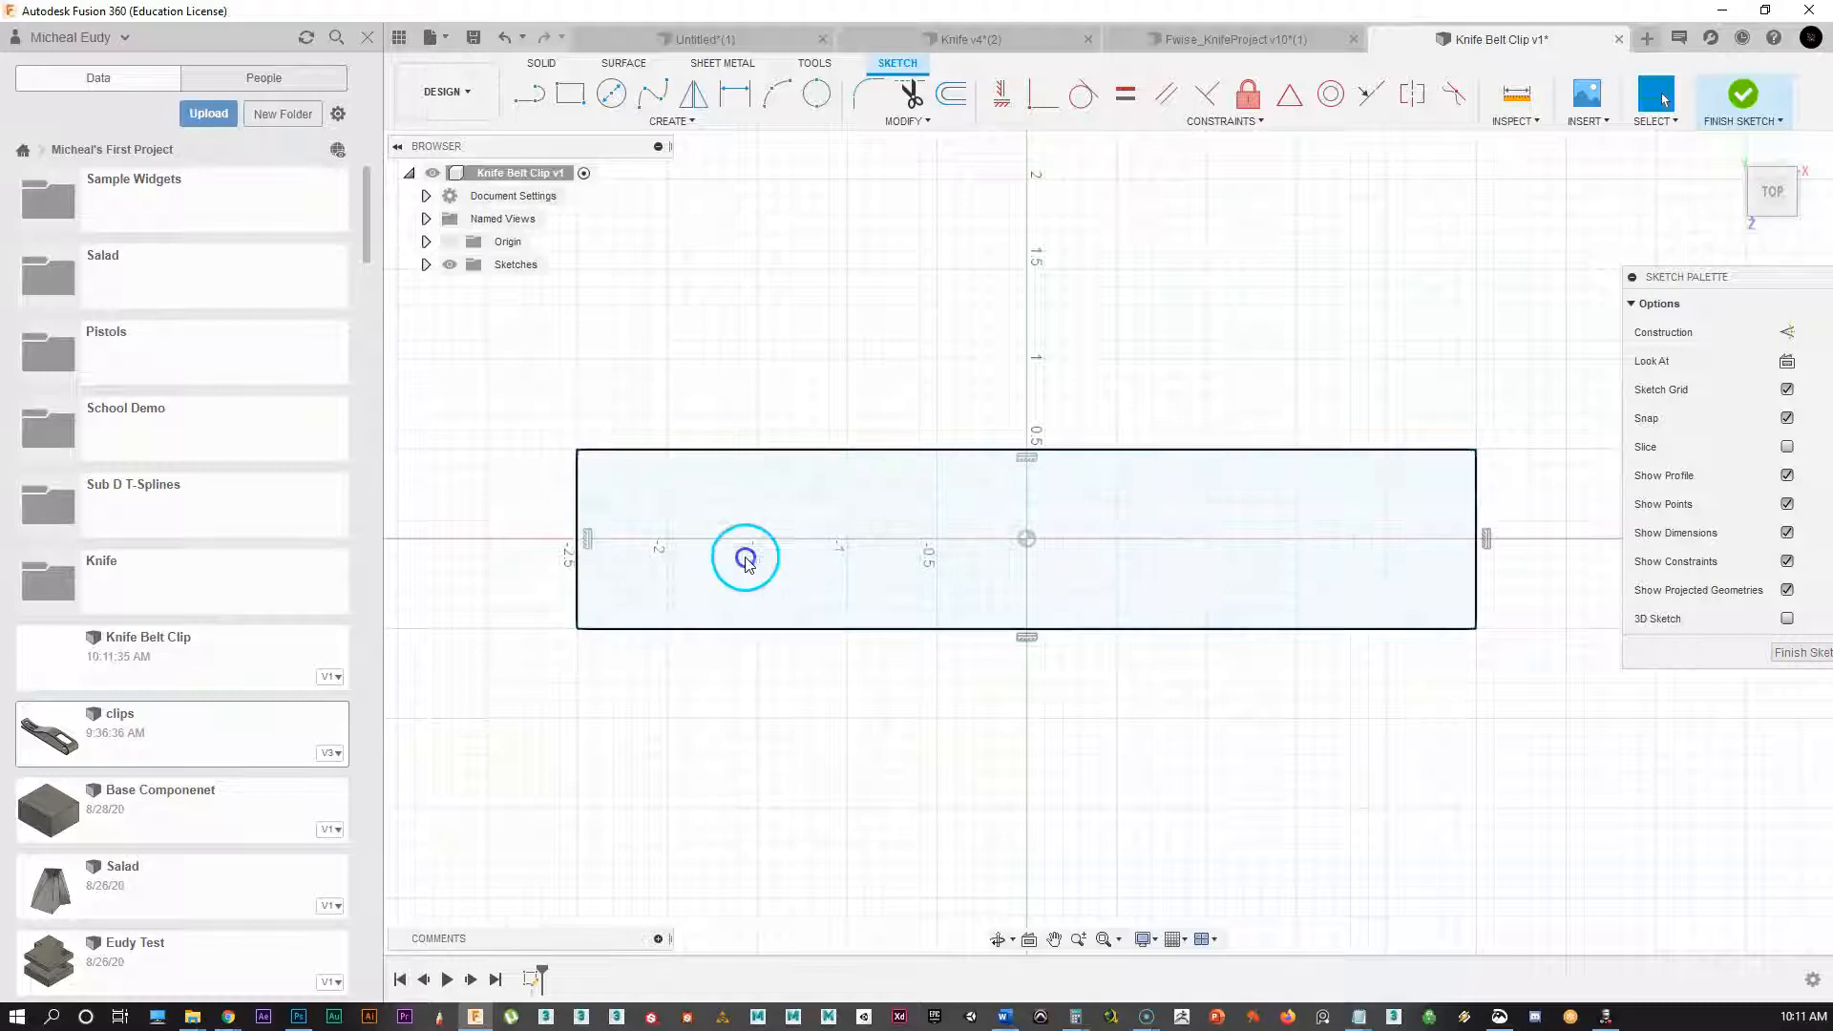
Step: Delete the top edge's horizontal constraint and place a point midway up the left edge
left_click(1027, 459)
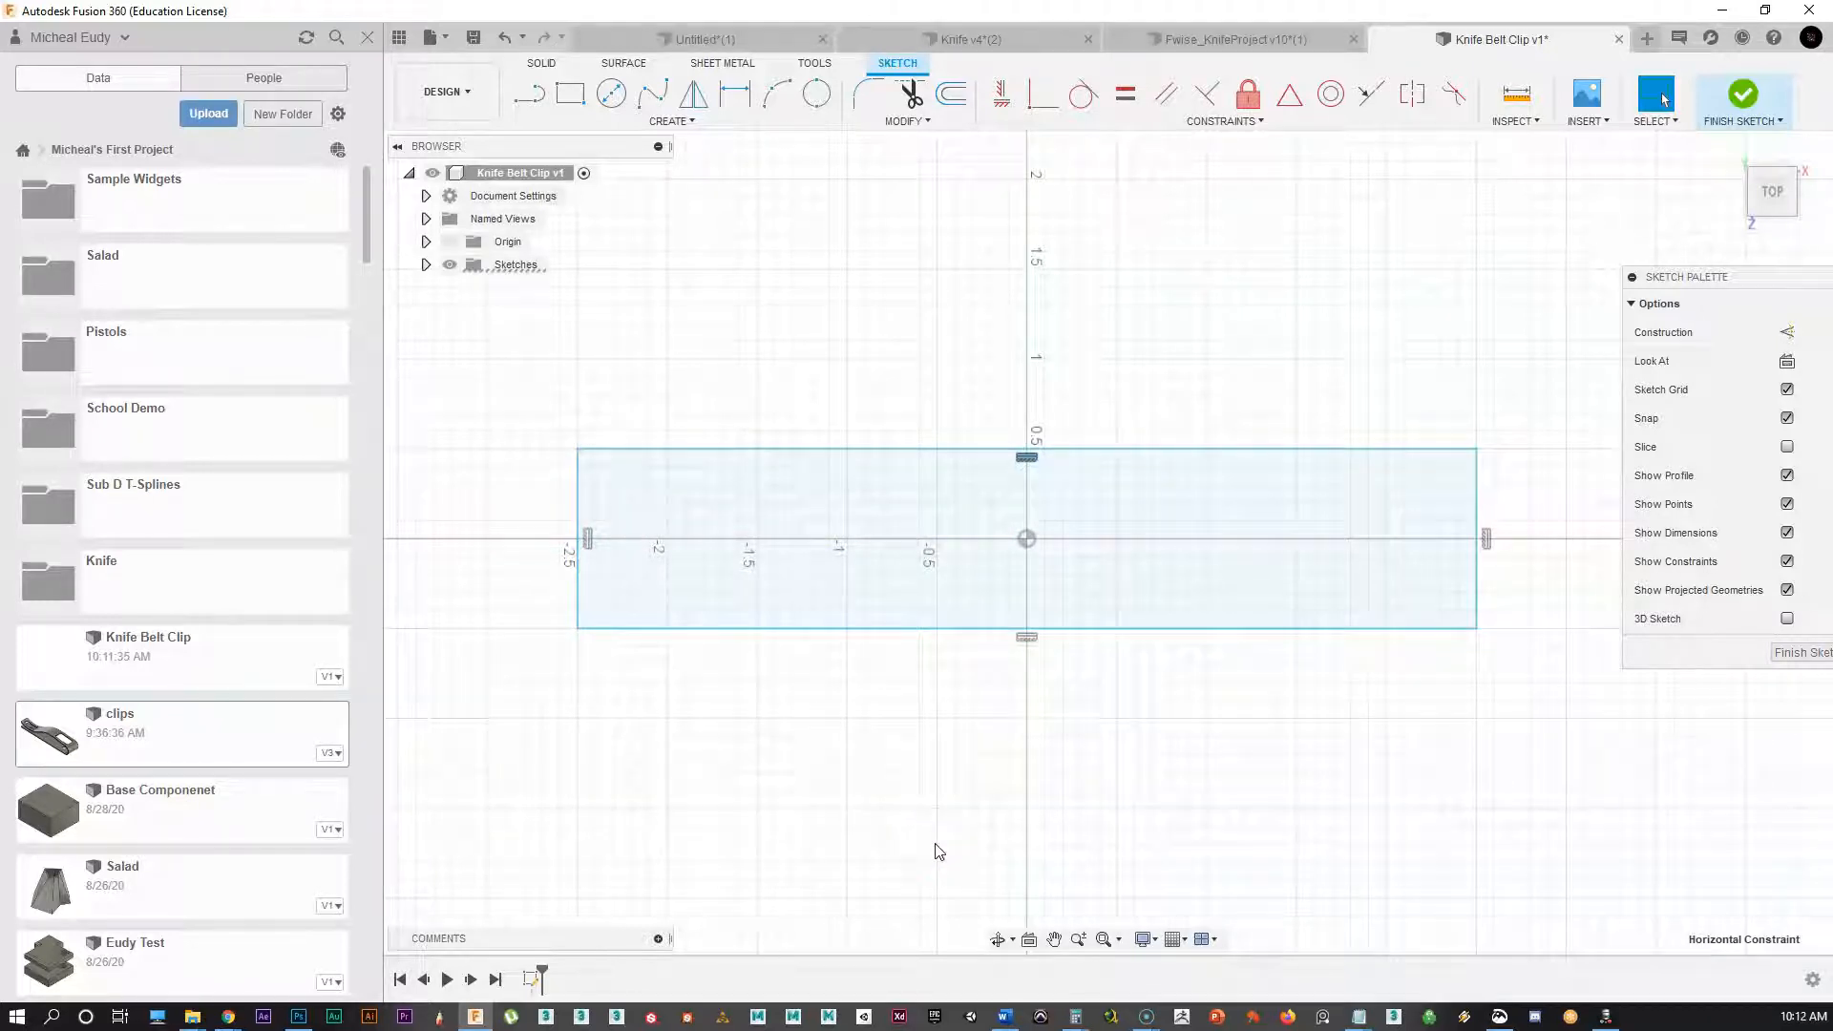
key("Delete")
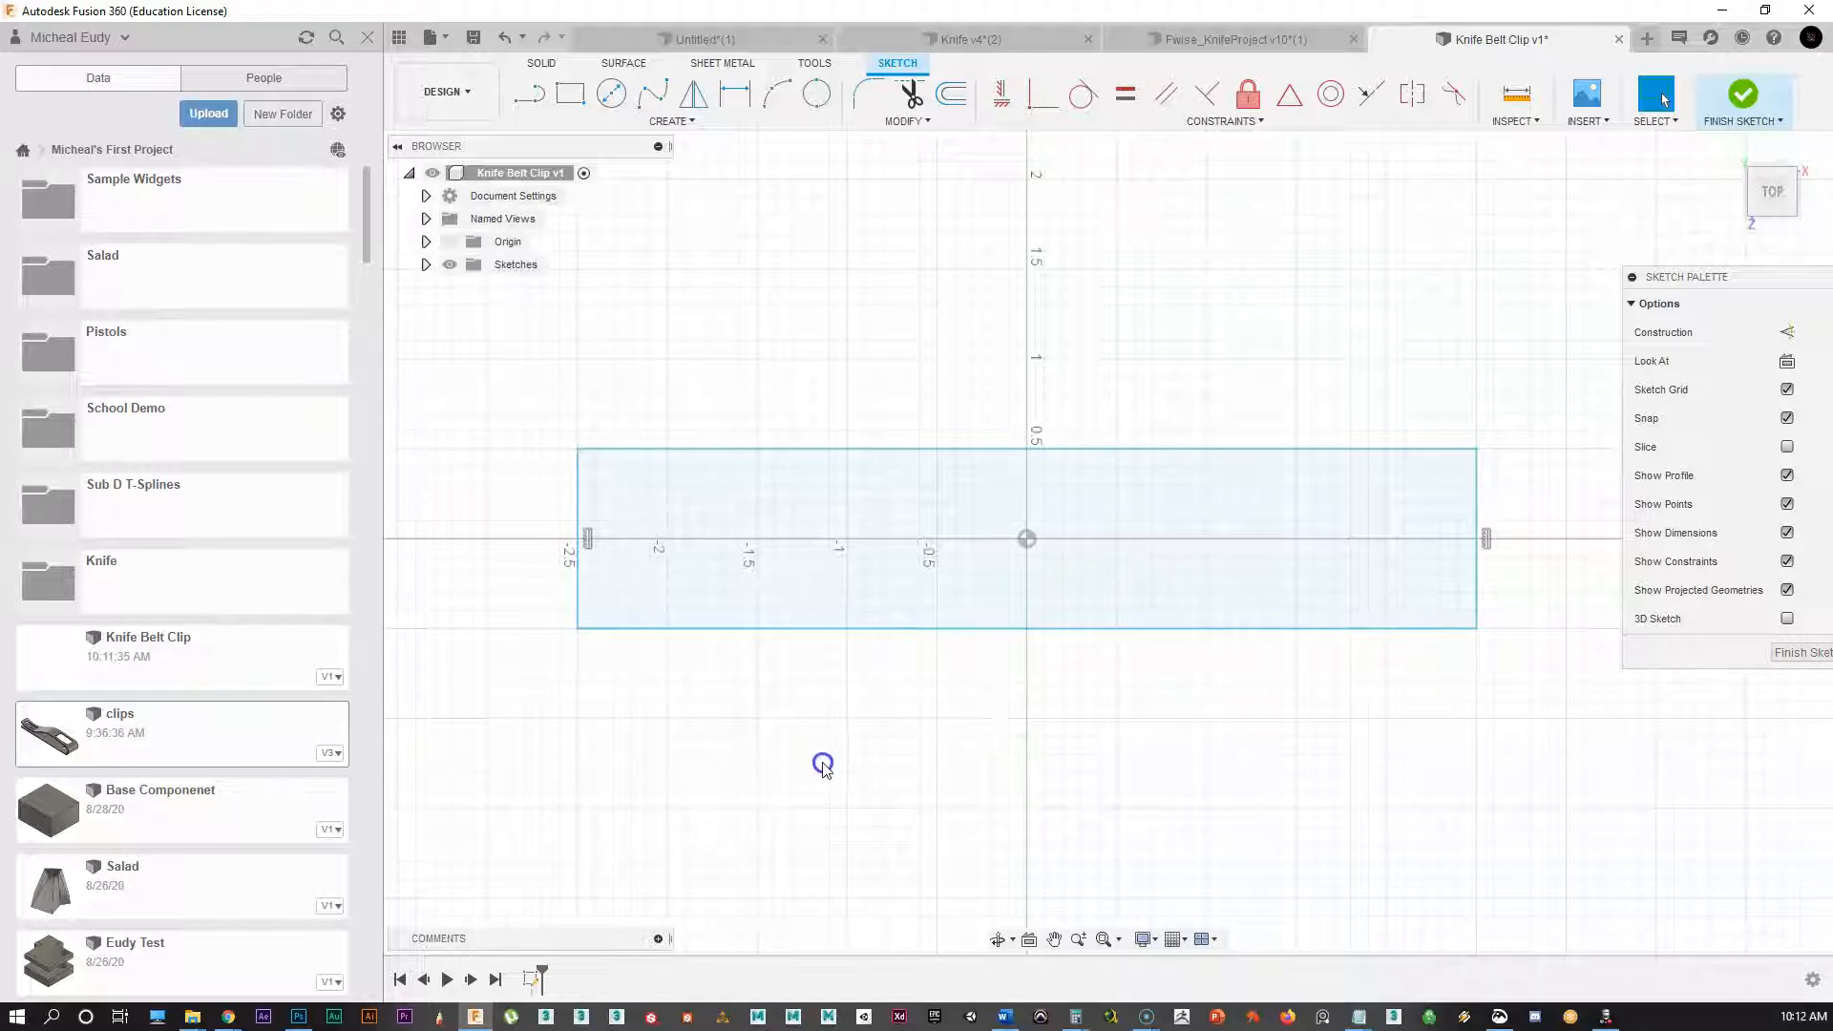
scroll(540, 603, "up", 1)
middle_click_drag(540, 604, 638, 594)
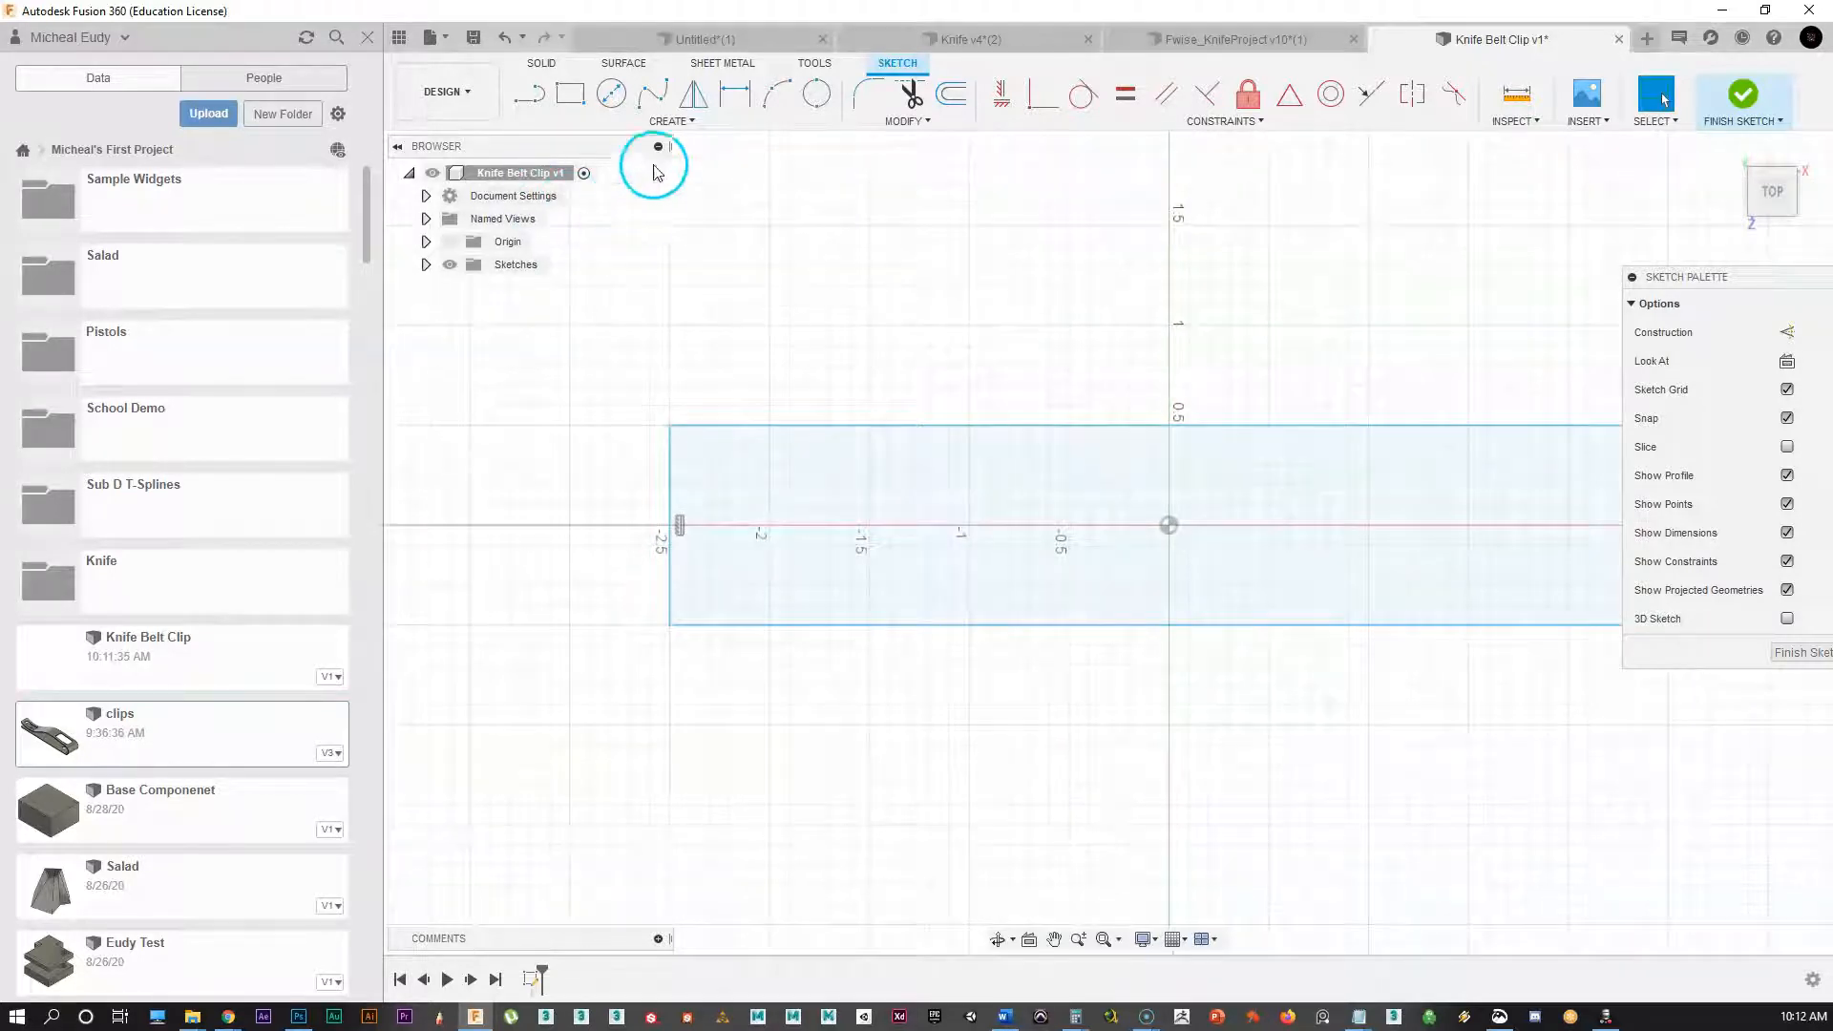
left_click(668, 121)
left_click(543, 339)
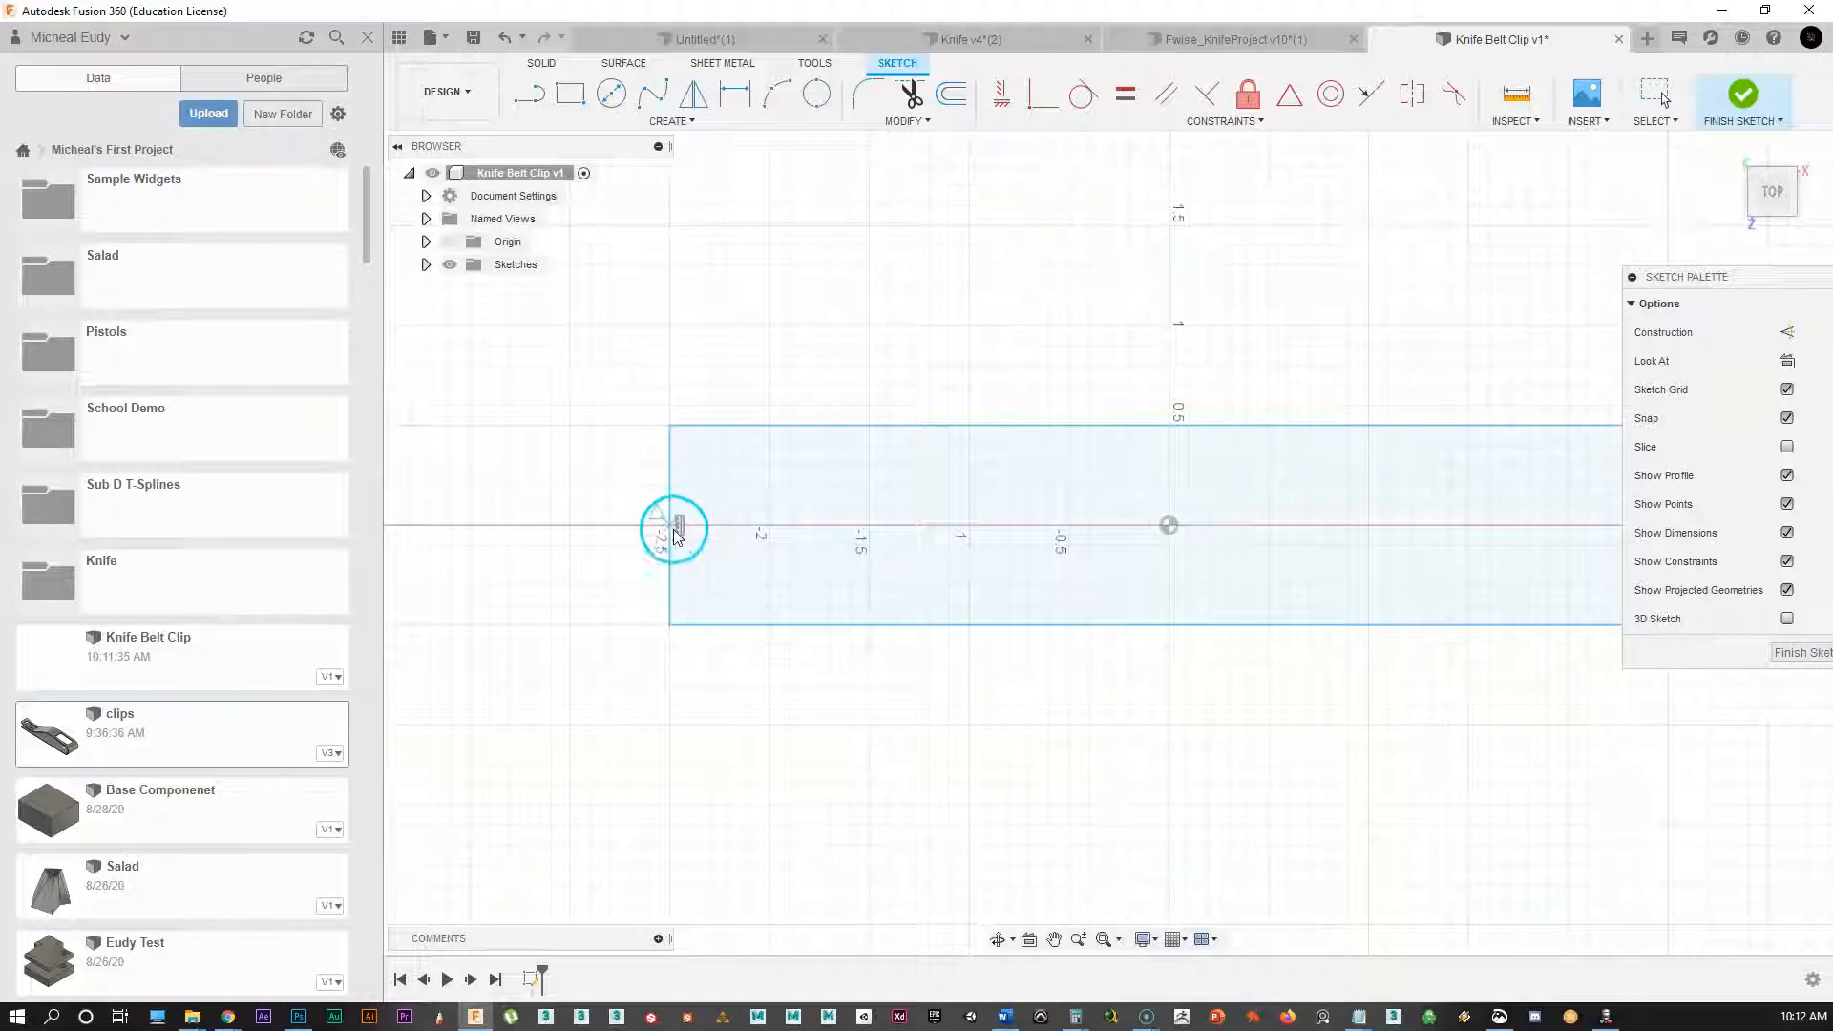
left_click(669, 526)
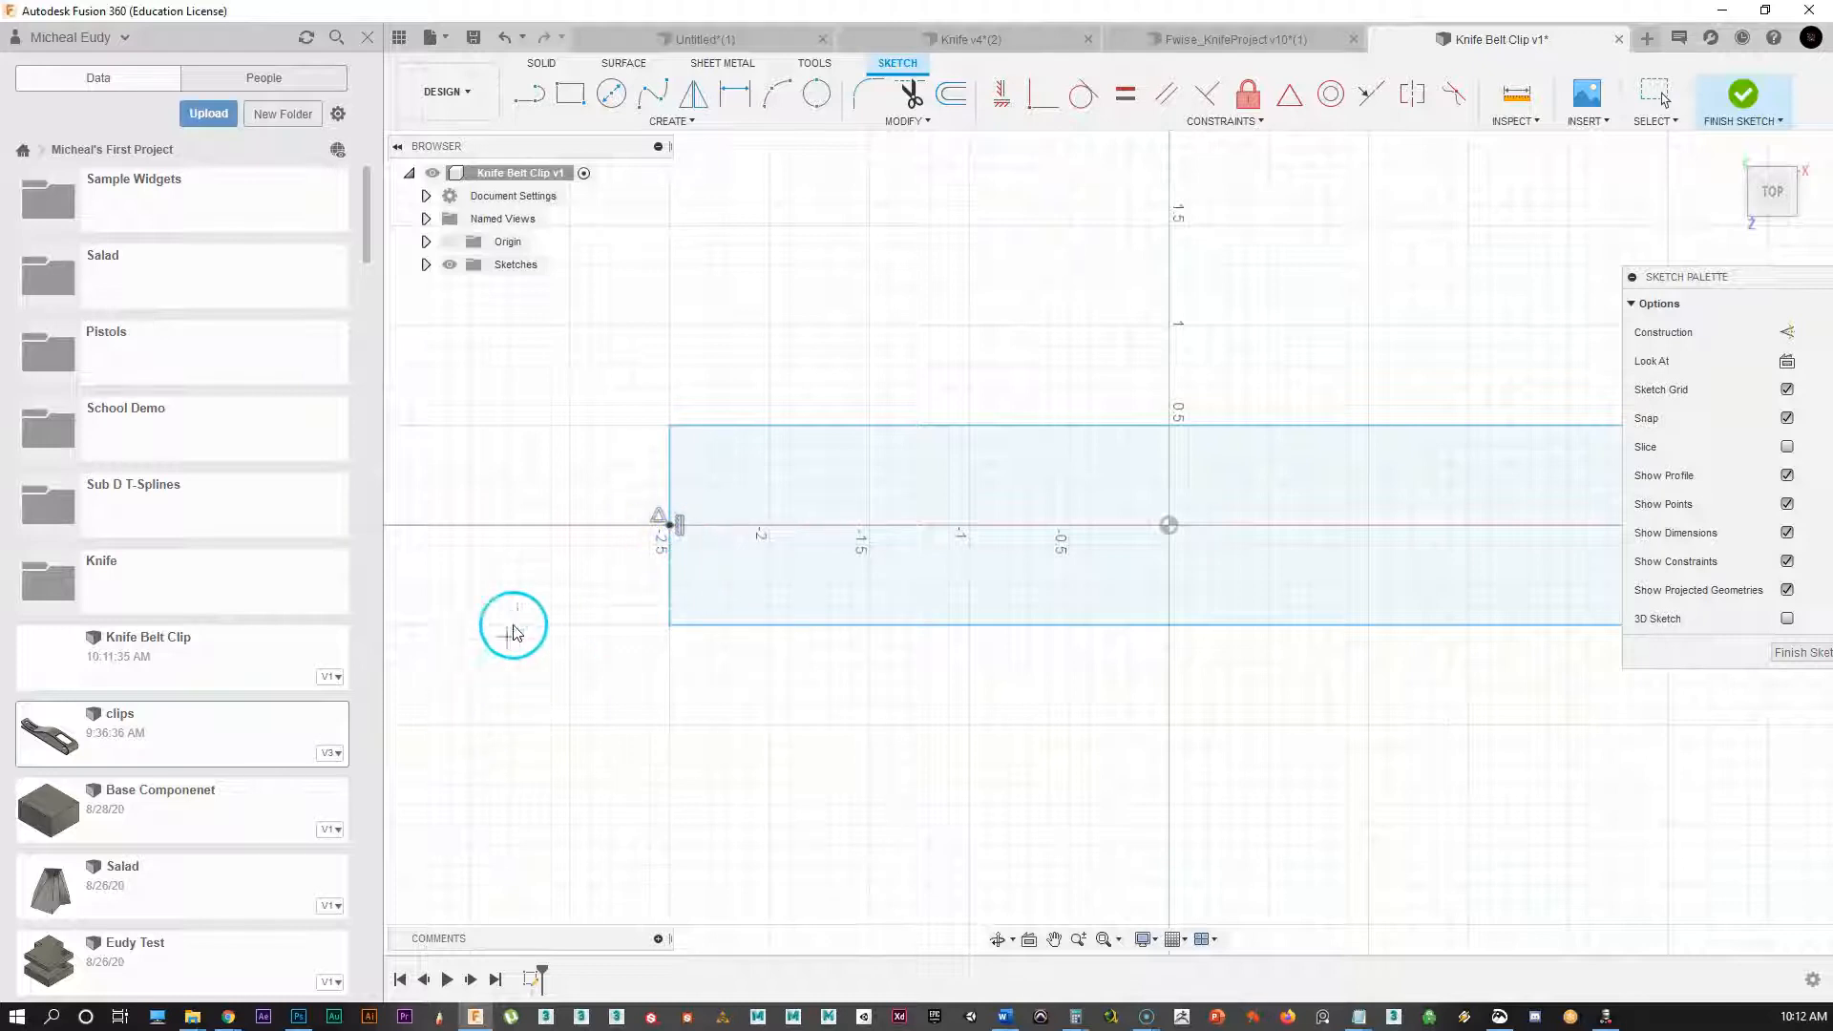
right_click(738, 258)
left_click(797, 259)
mouse_move(909, 336)
middle_mouse_down()
mouse_move(885, 381)
mouse_move(897, 365)
middle_mouse_up()
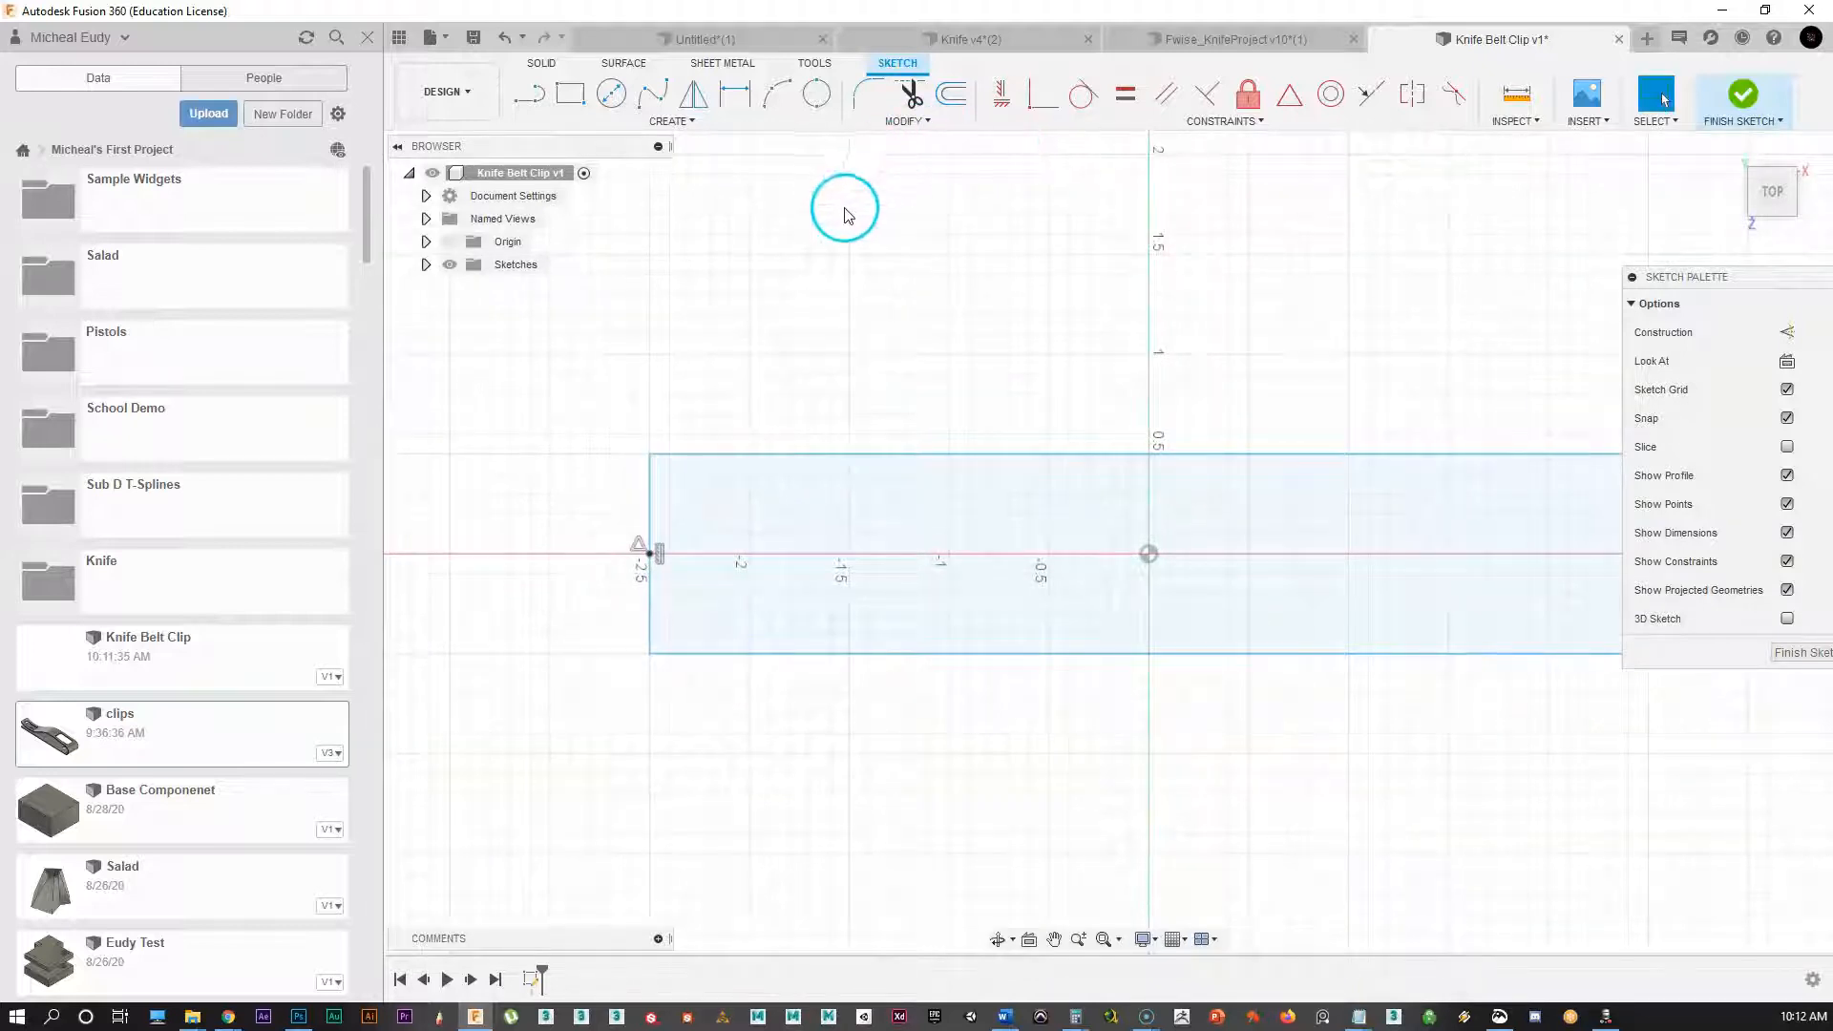
Step: Start a Sketch Scale using the left-edge point as the base point
left_click(916, 122)
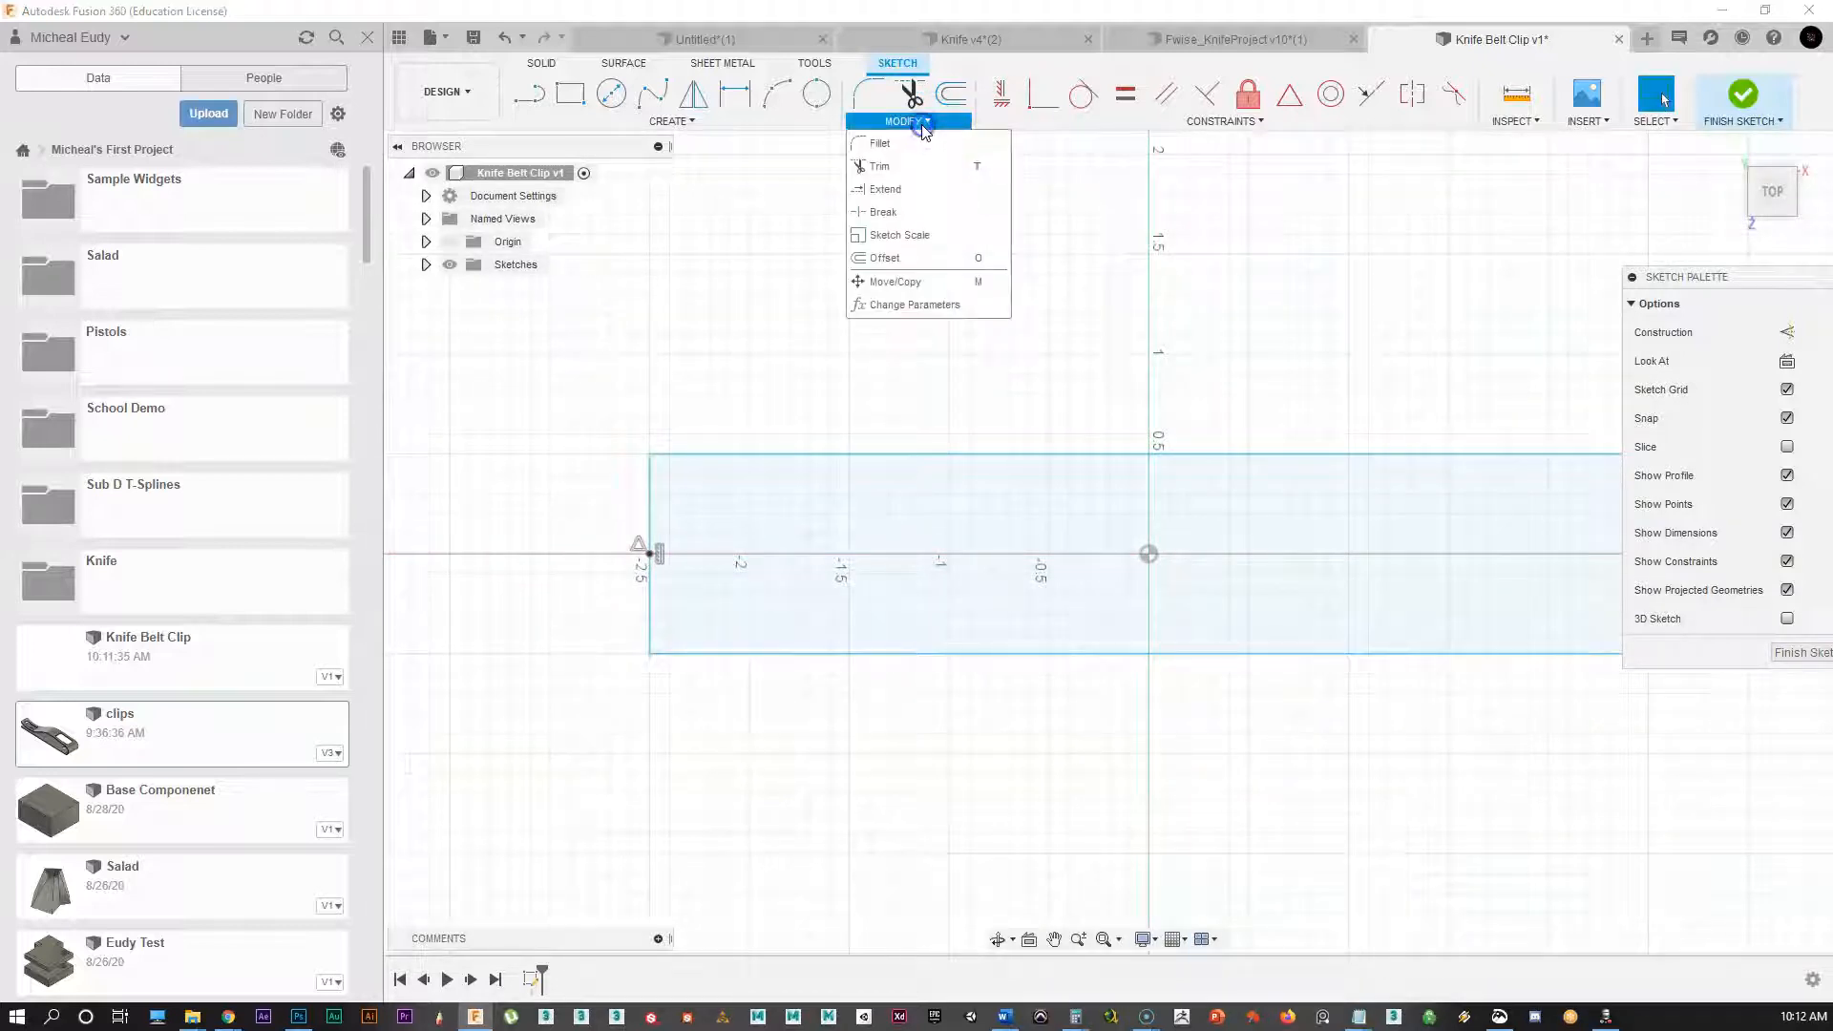
left_click(912, 237)
mouse_move(1504, 33)
left_mouse_down()
mouse_move(1036, 215)
mouse_move(804, 235)
left_mouse_up()
left_click(791, 280)
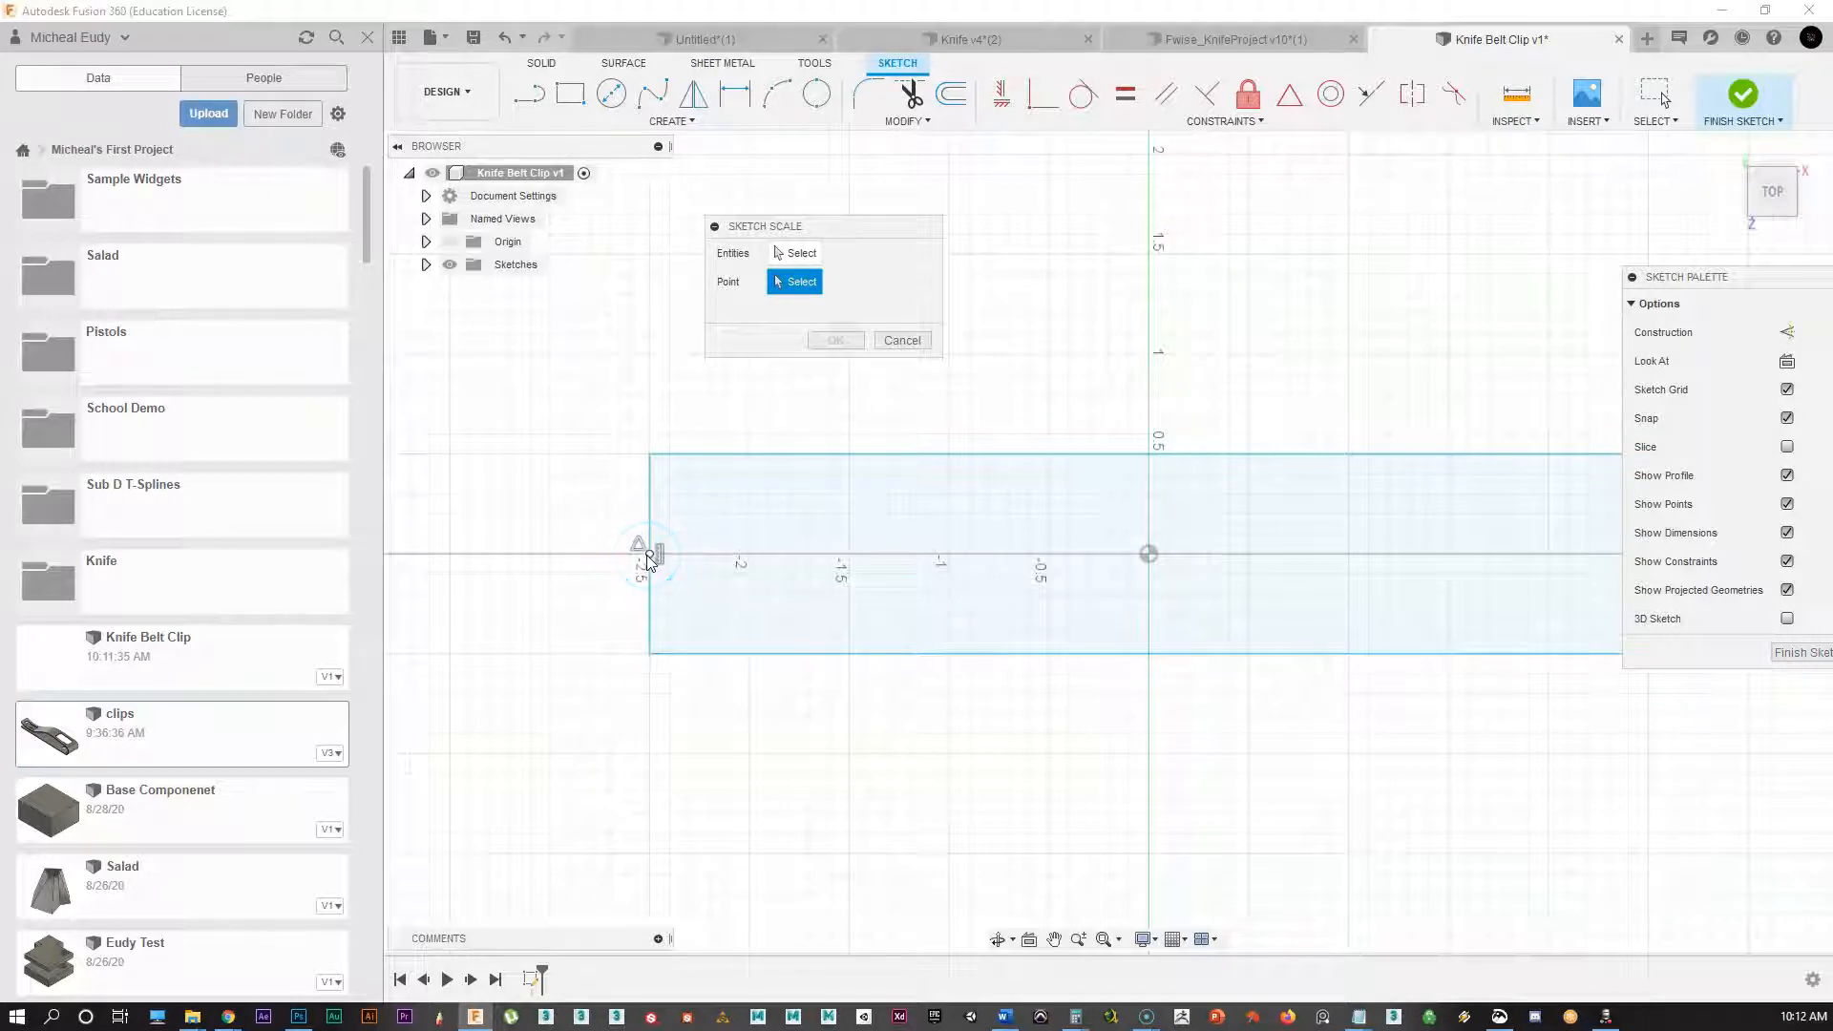
left_click(645, 554)
Step: Scale the top-left corner and bottom line so the profile tapers toward its left end
left_click(794, 253)
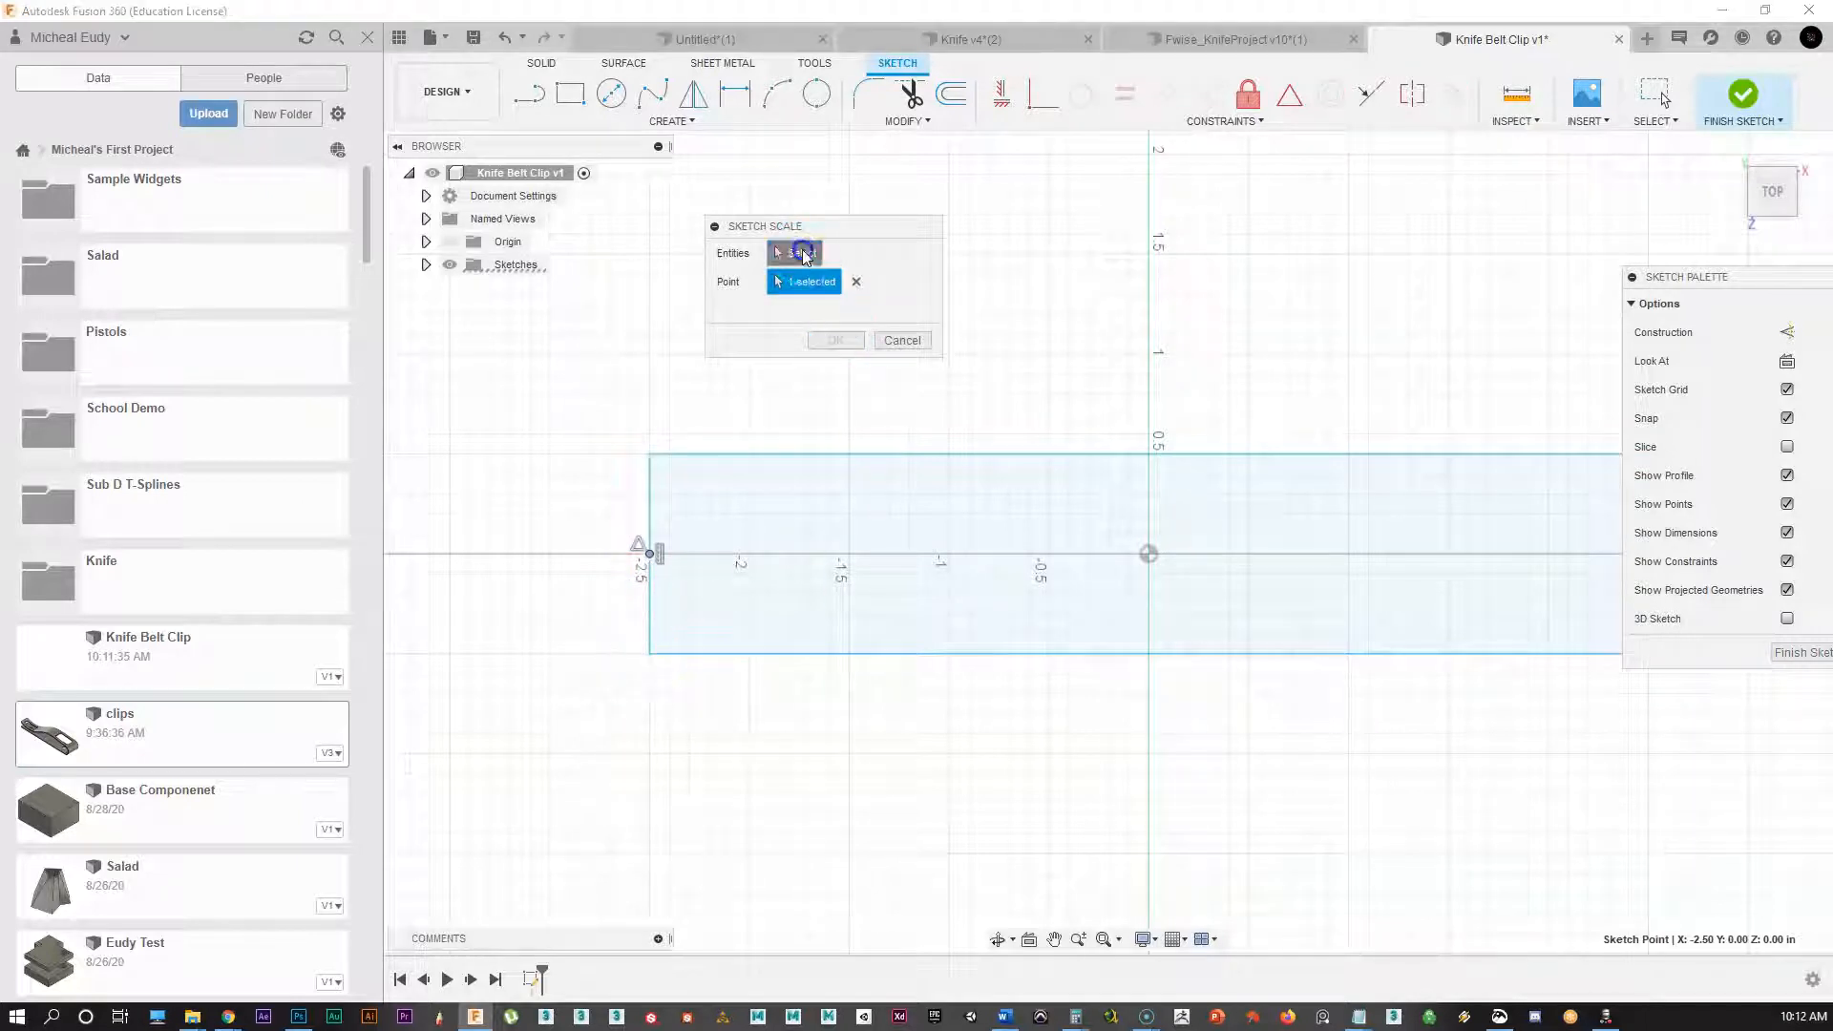
left_click(650, 456)
left_click(666, 654)
mouse_move(669, 552)
left_mouse_down()
mouse_move(709, 552)
mouse_move(675, 552)
mouse_move(639, 592)
mouse_move(651, 546)
left_mouse_up()
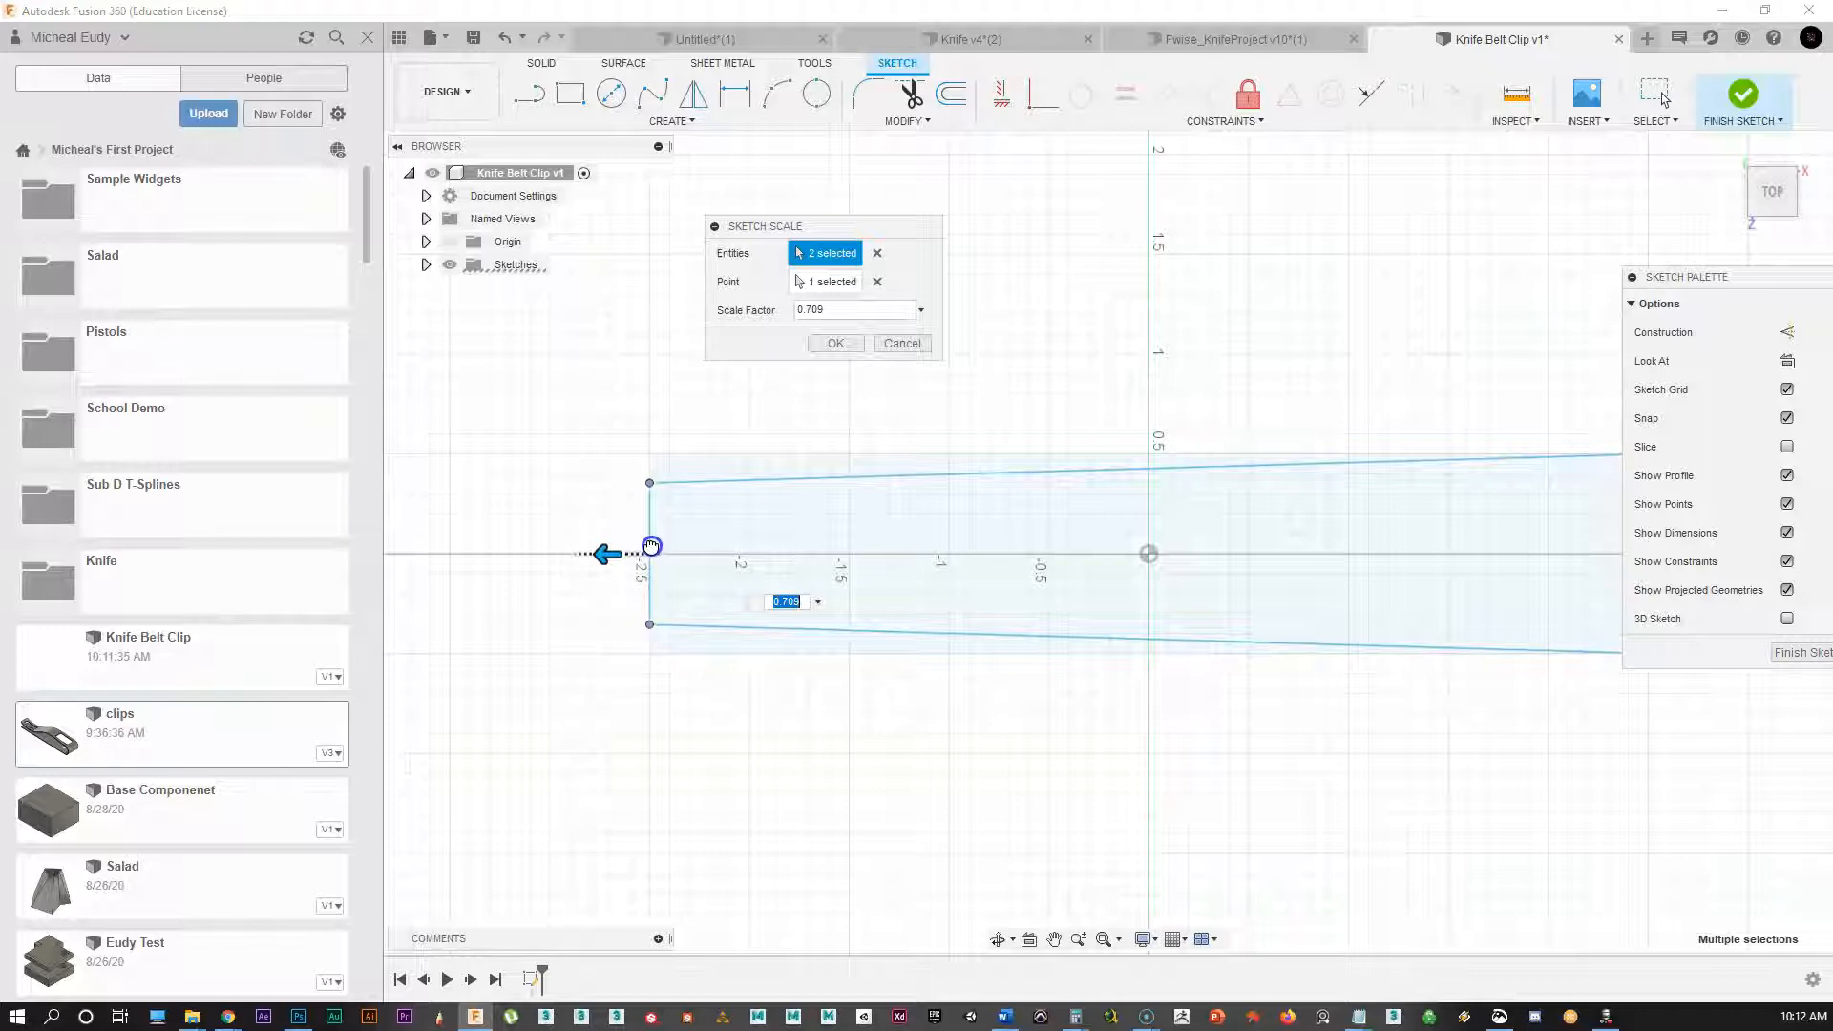
left_click(830, 339)
mouse_move(1104, 426)
middle_mouse_down()
mouse_move(913, 430)
mouse_move(955, 414)
middle_mouse_up()
scroll(969, 386, "down", 1)
mouse_move(1007, 551)
middle_mouse_down()
mouse_move(1043, 528)
mouse_move(1023, 536)
middle_mouse_up()
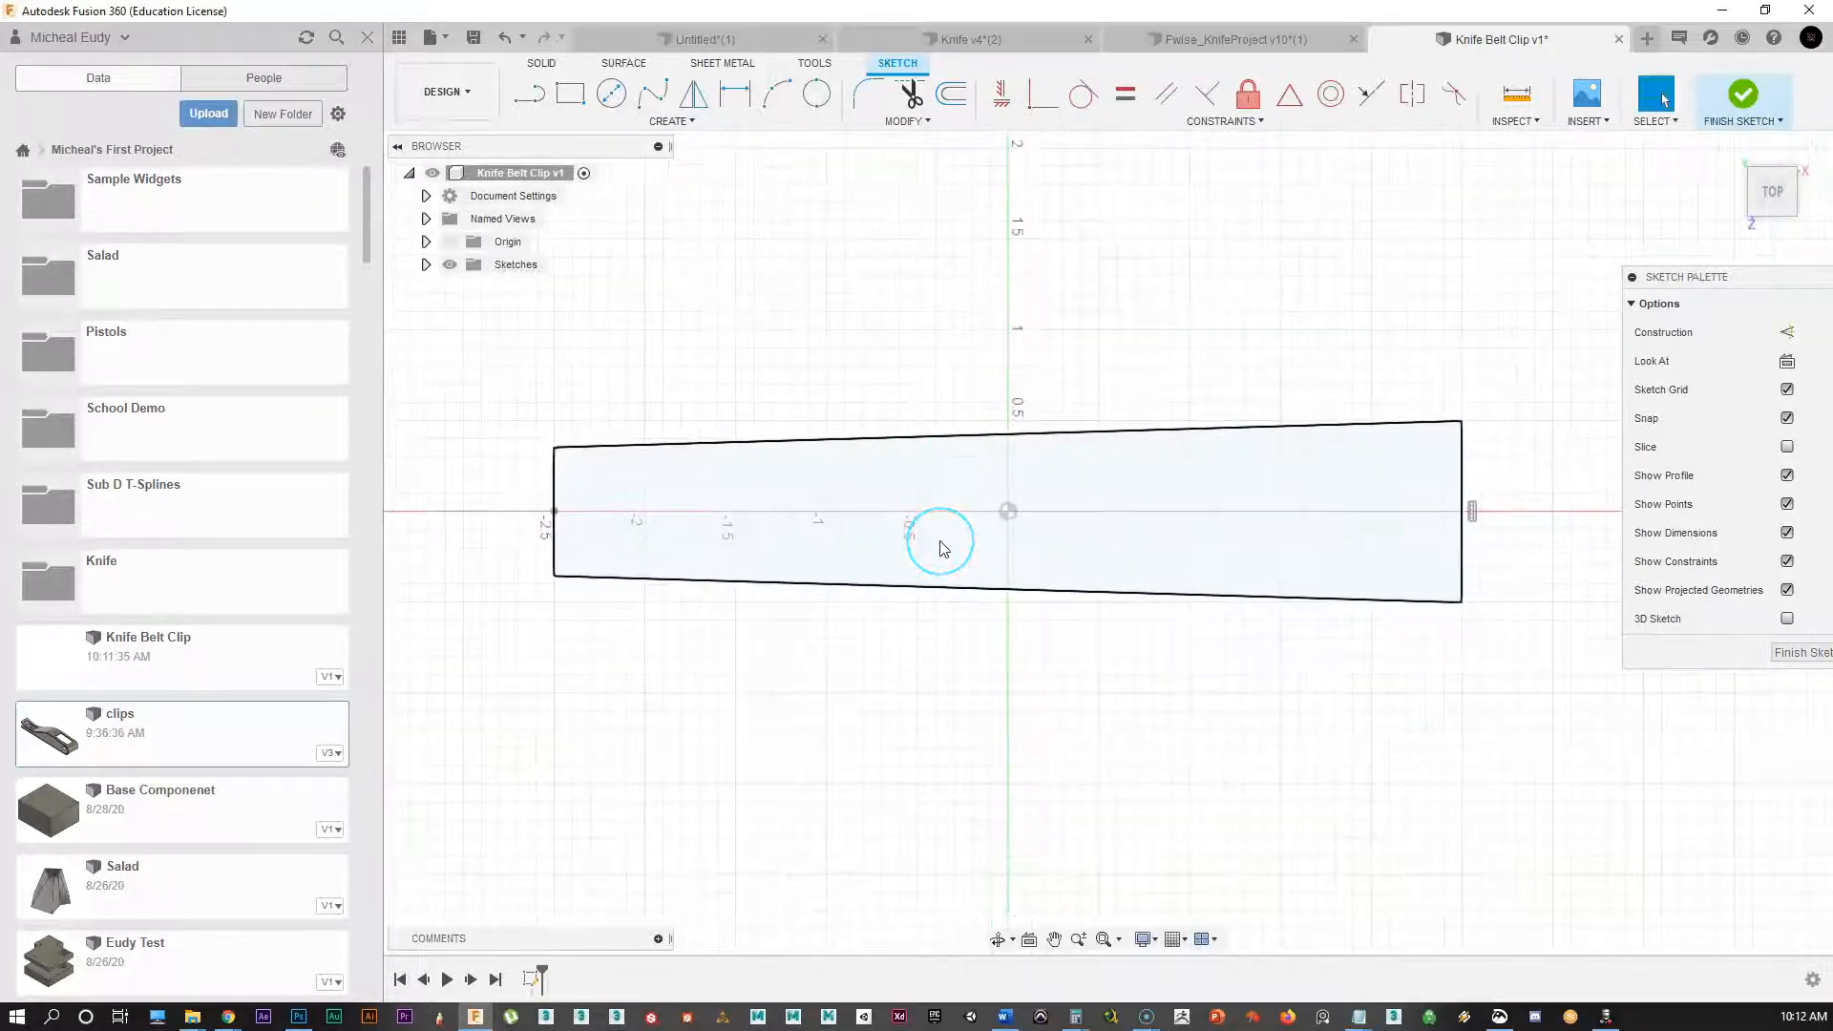
middle_click_drag(965, 373, 893, 386)
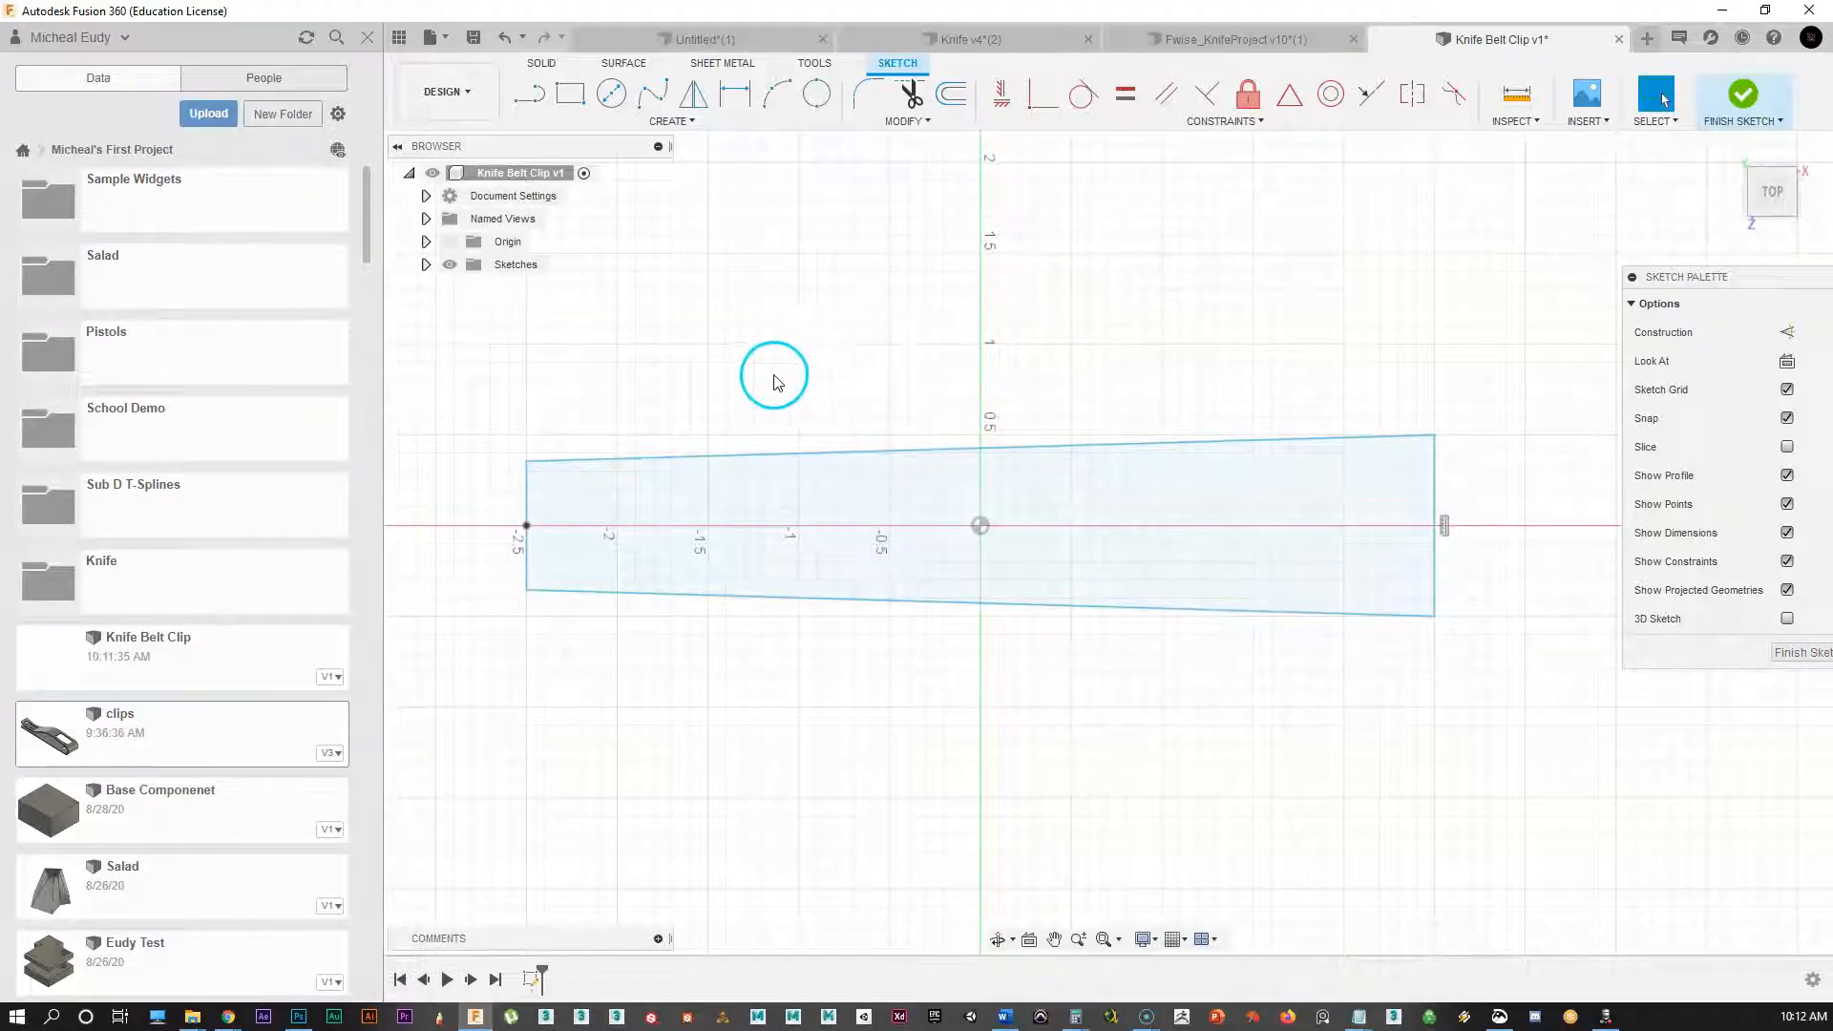
Step: Offset the whole tapered profile 0.182 in inward to form an inner outline
left_click(948, 98)
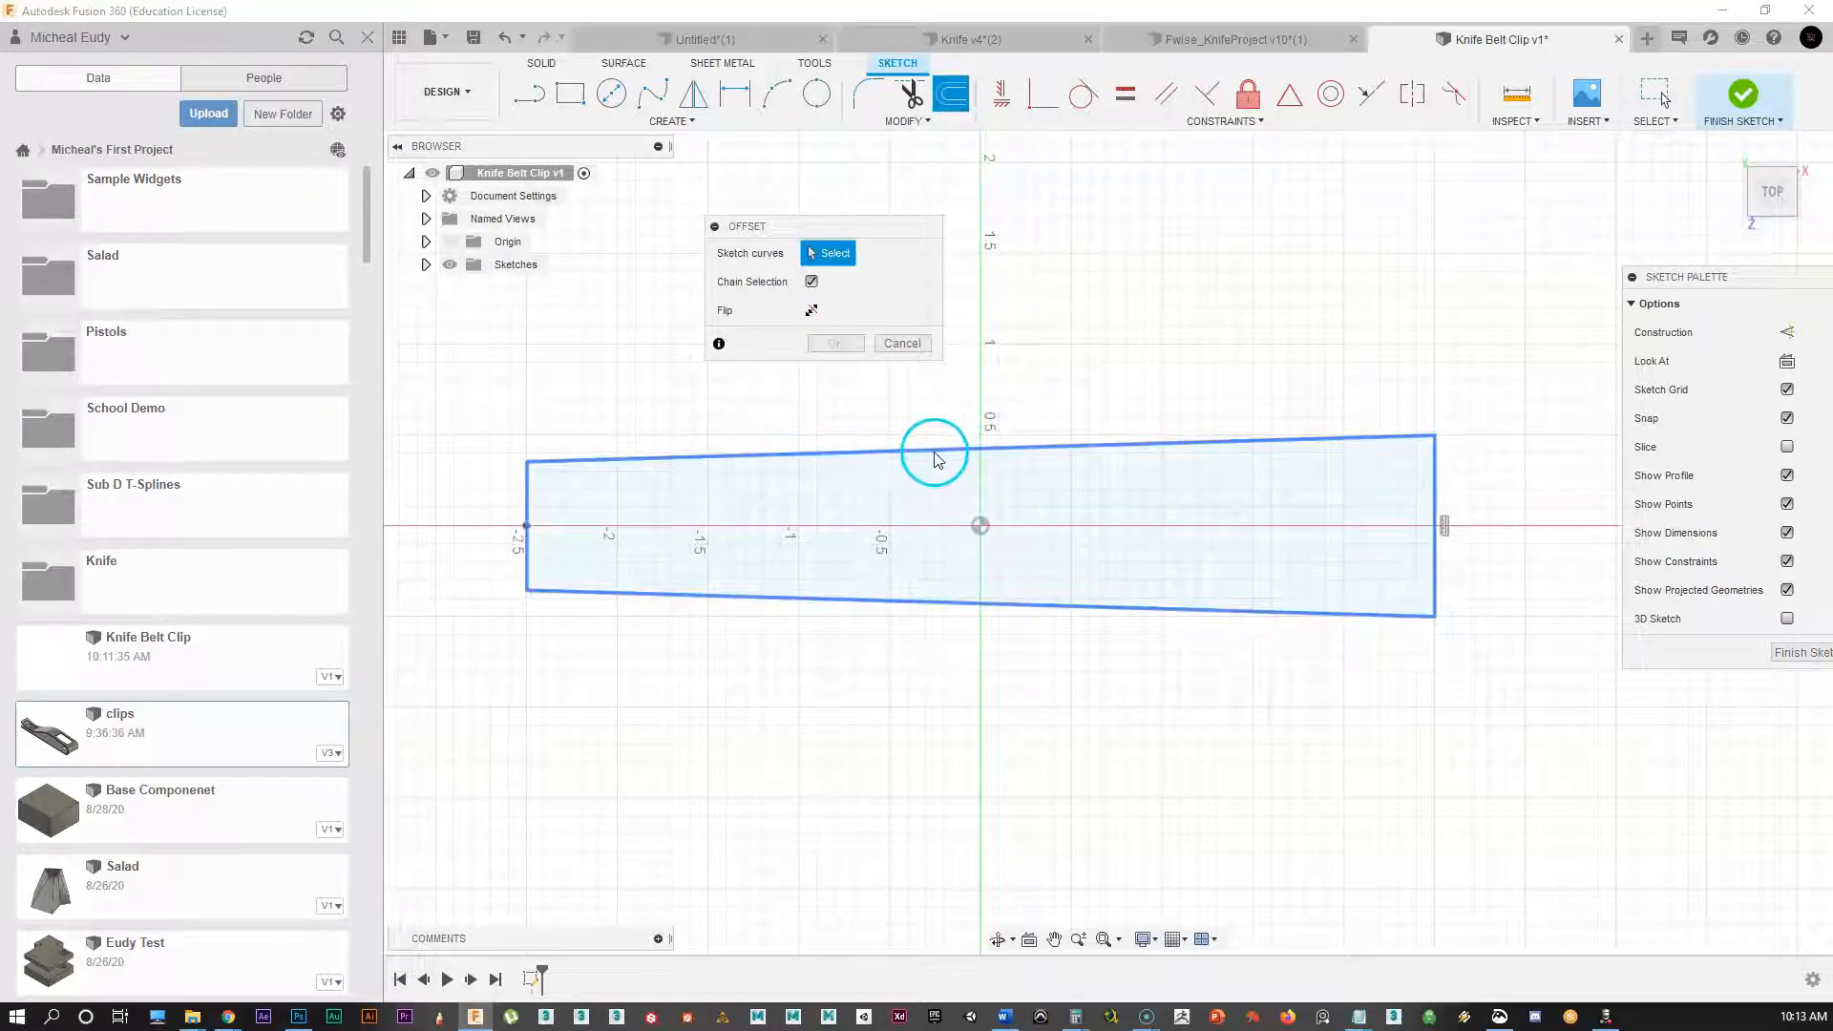
left_click(934, 456)
left_click_drag(933, 457, 942, 478)
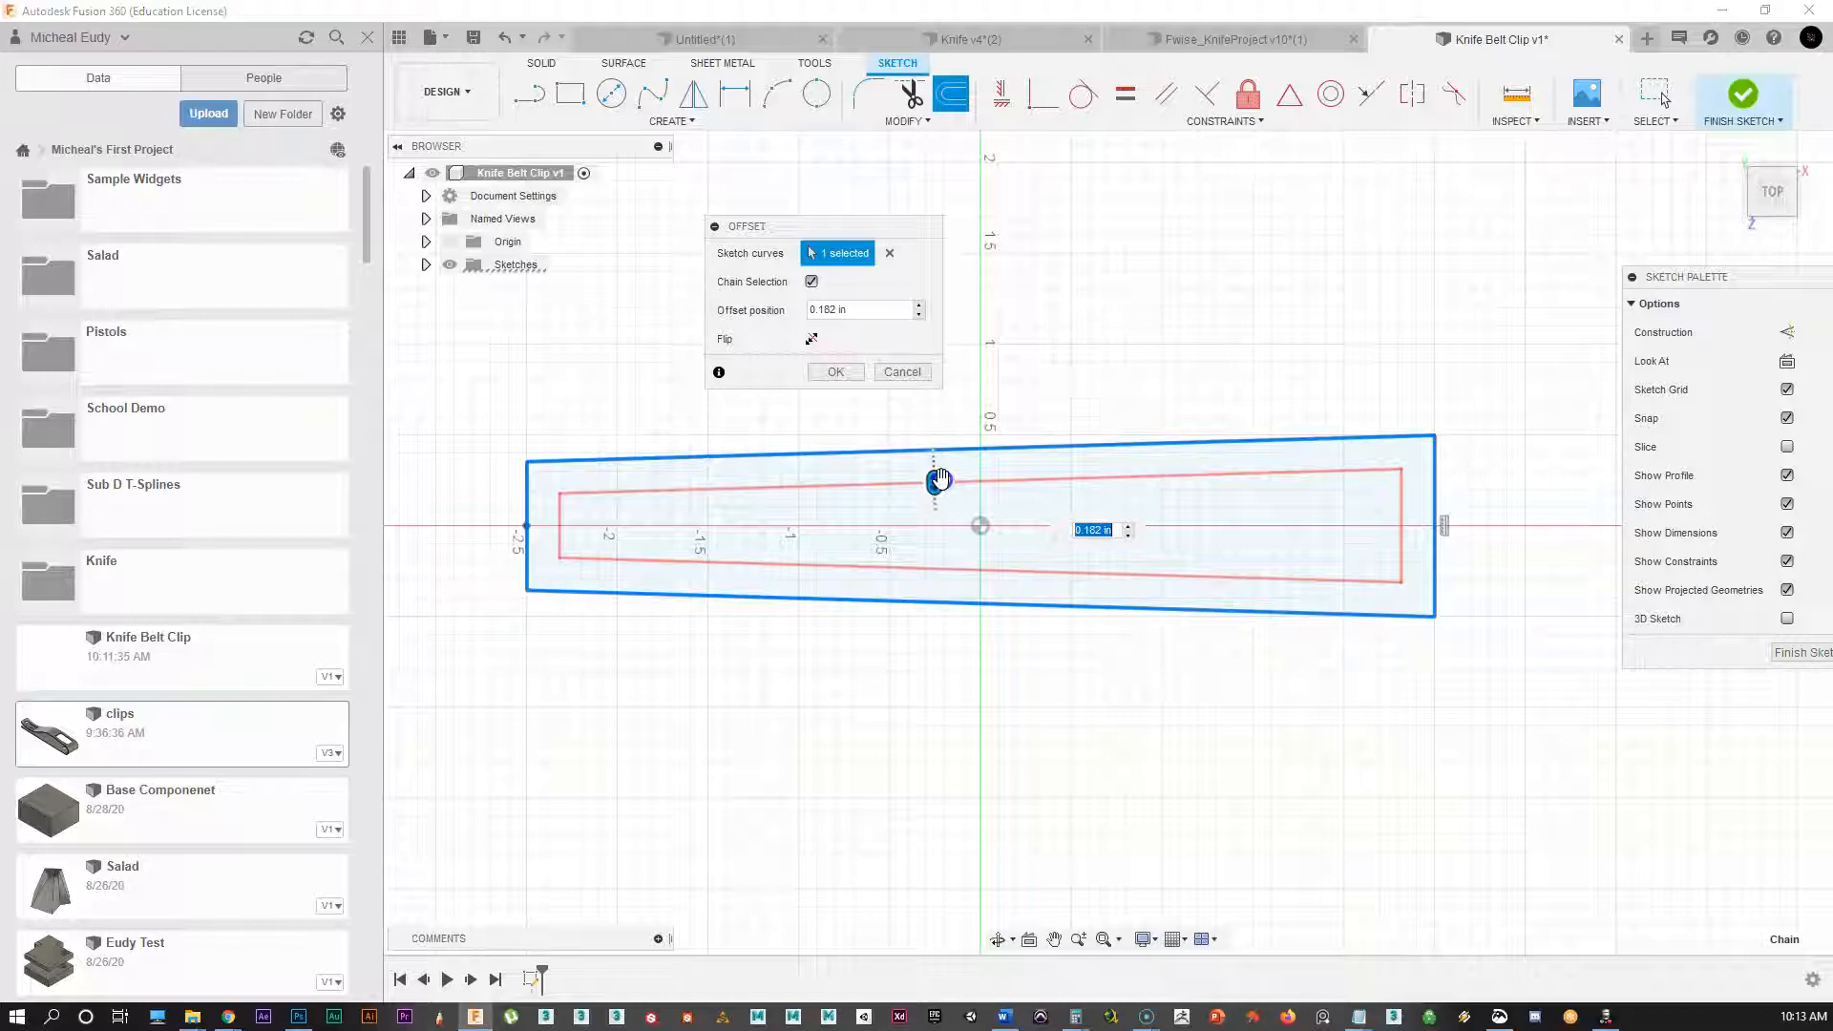
left_click(823, 374)
scroll(946, 353, "up", 3)
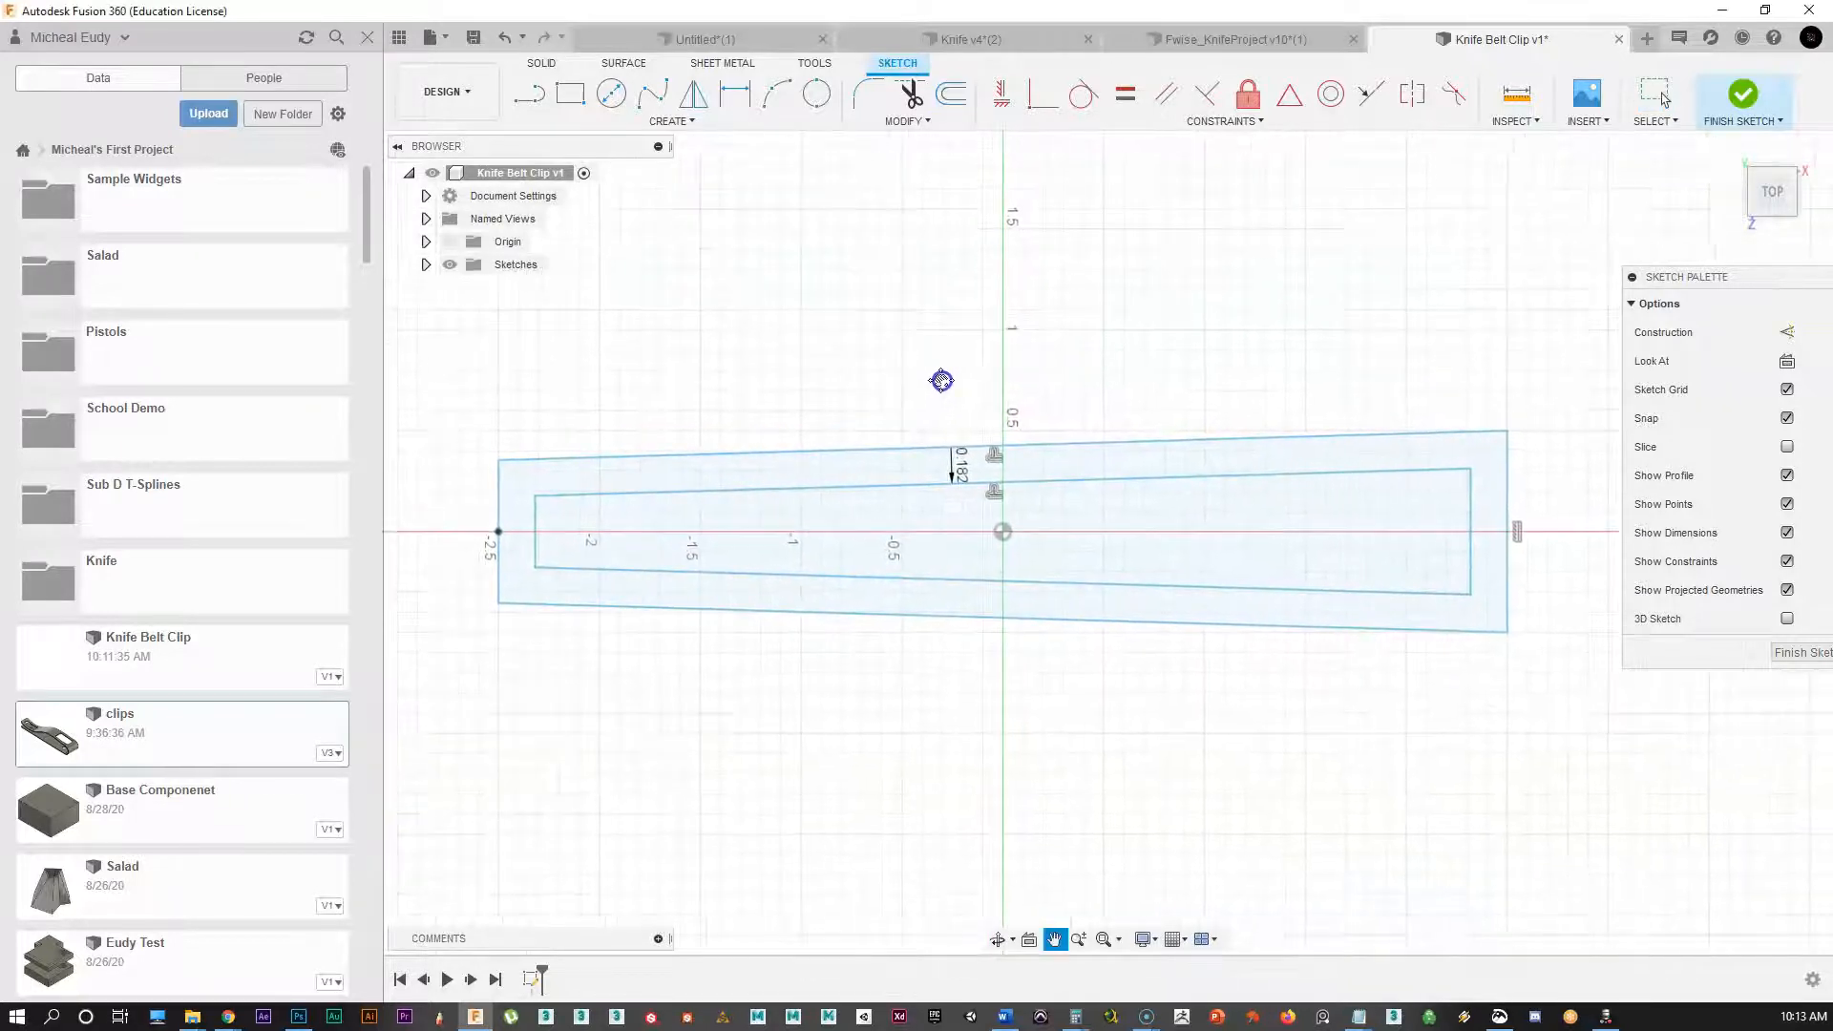
mouse_move(1240, 356)
middle_mouse_down()
mouse_move(1202, 391)
mouse_move(1212, 369)
middle_mouse_up()
mouse_move(768, 370)
middle_mouse_down()
mouse_move(788, 368)
mouse_move(741, 372)
middle_mouse_up()
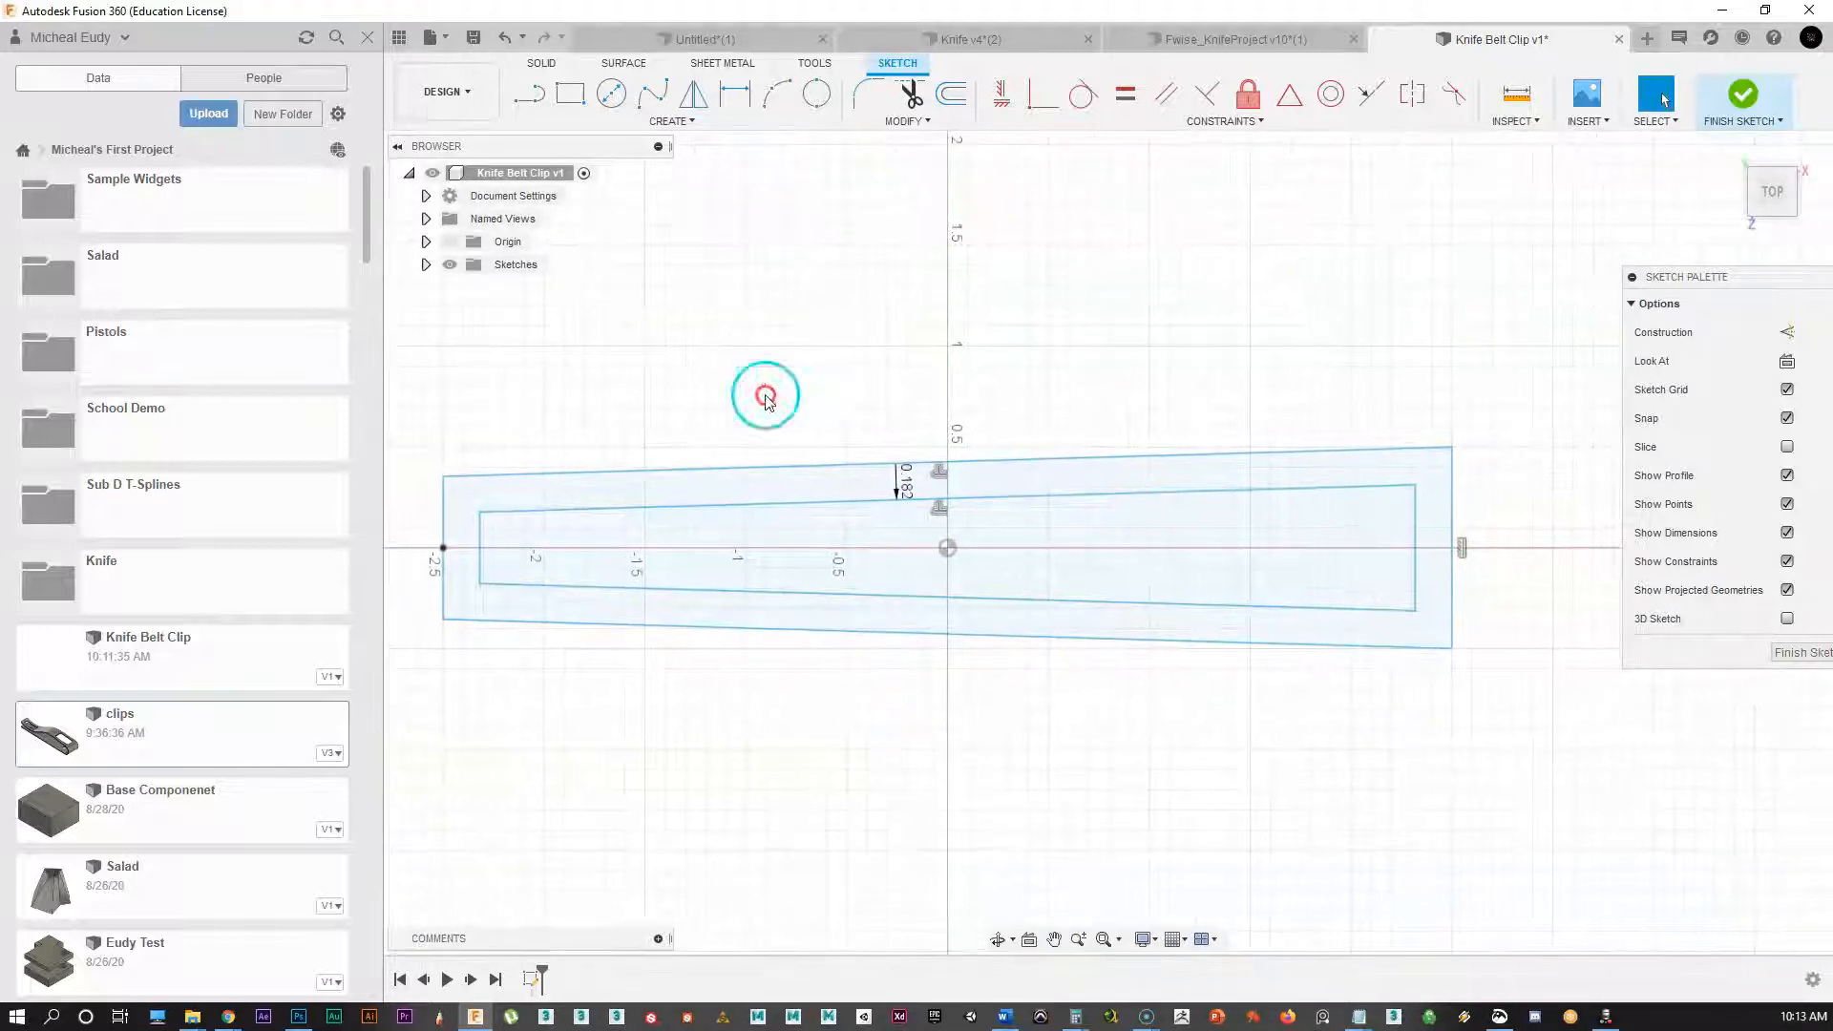
Step: Abandon a trial move of the inner right line and delete the 0.182 offset constraint
left_click(1414, 537)
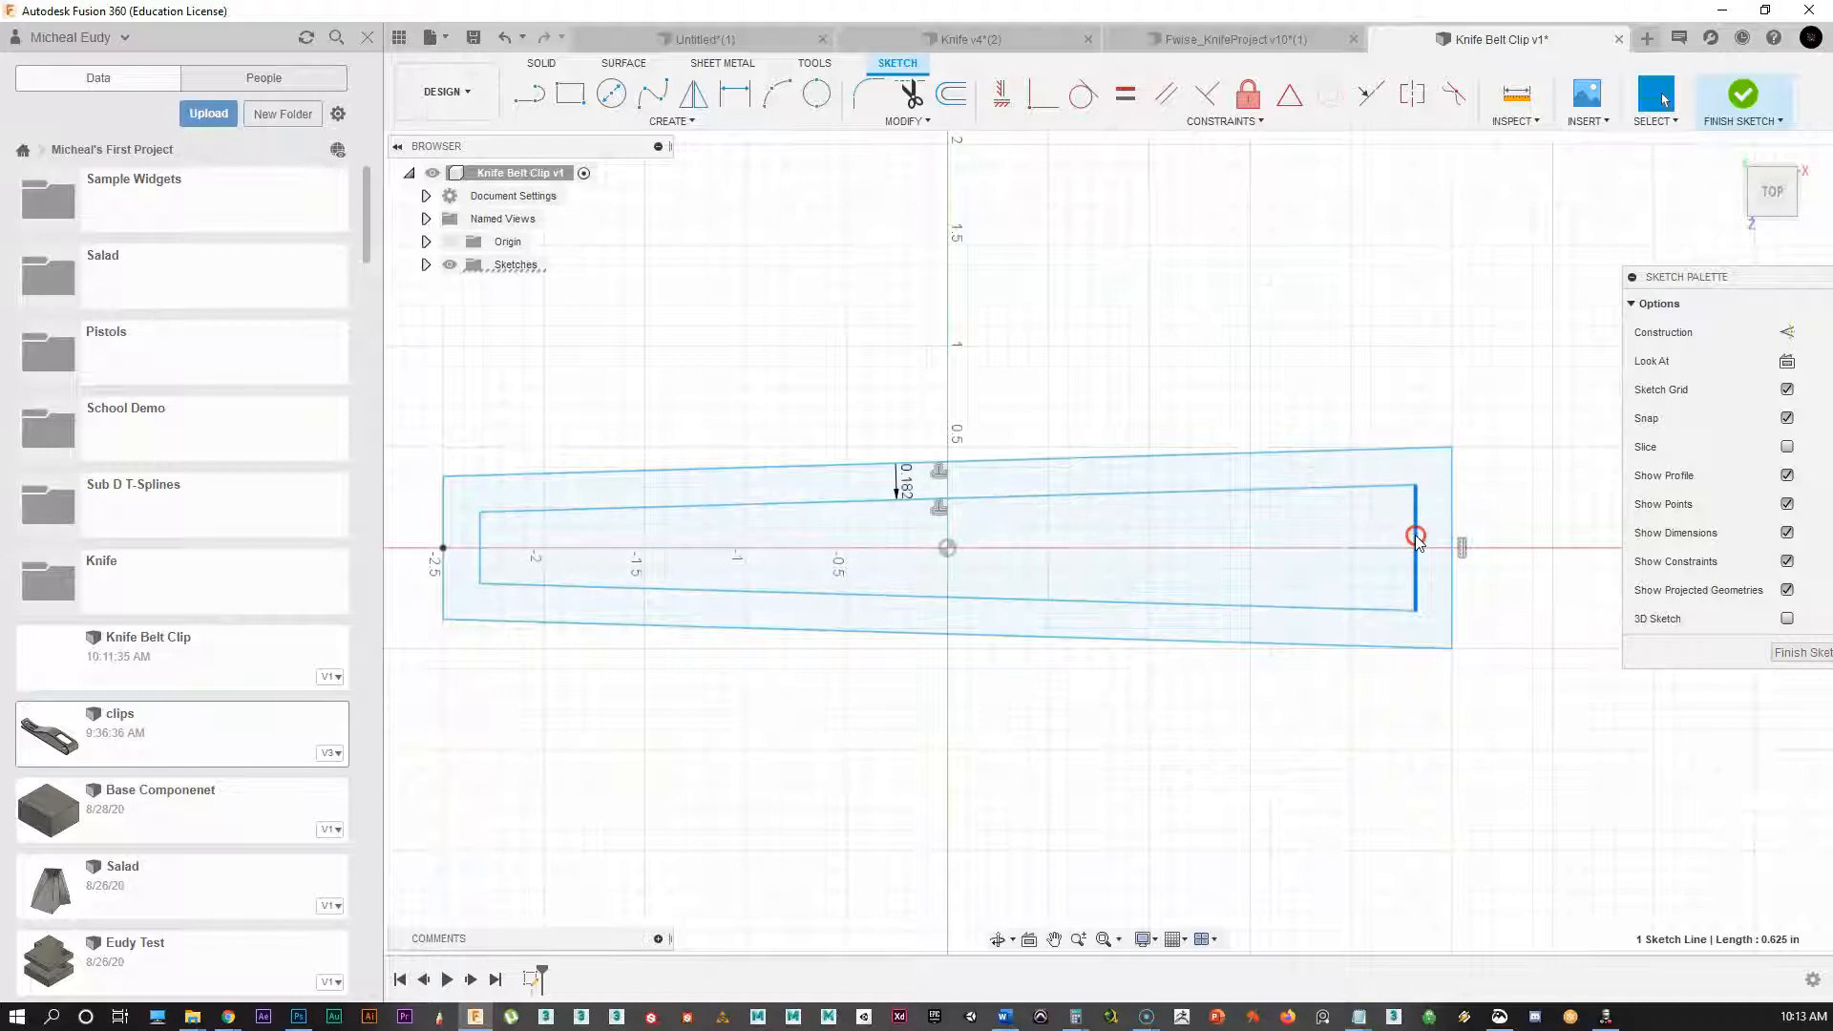
right_click(1416, 539)
left_click(1346, 559)
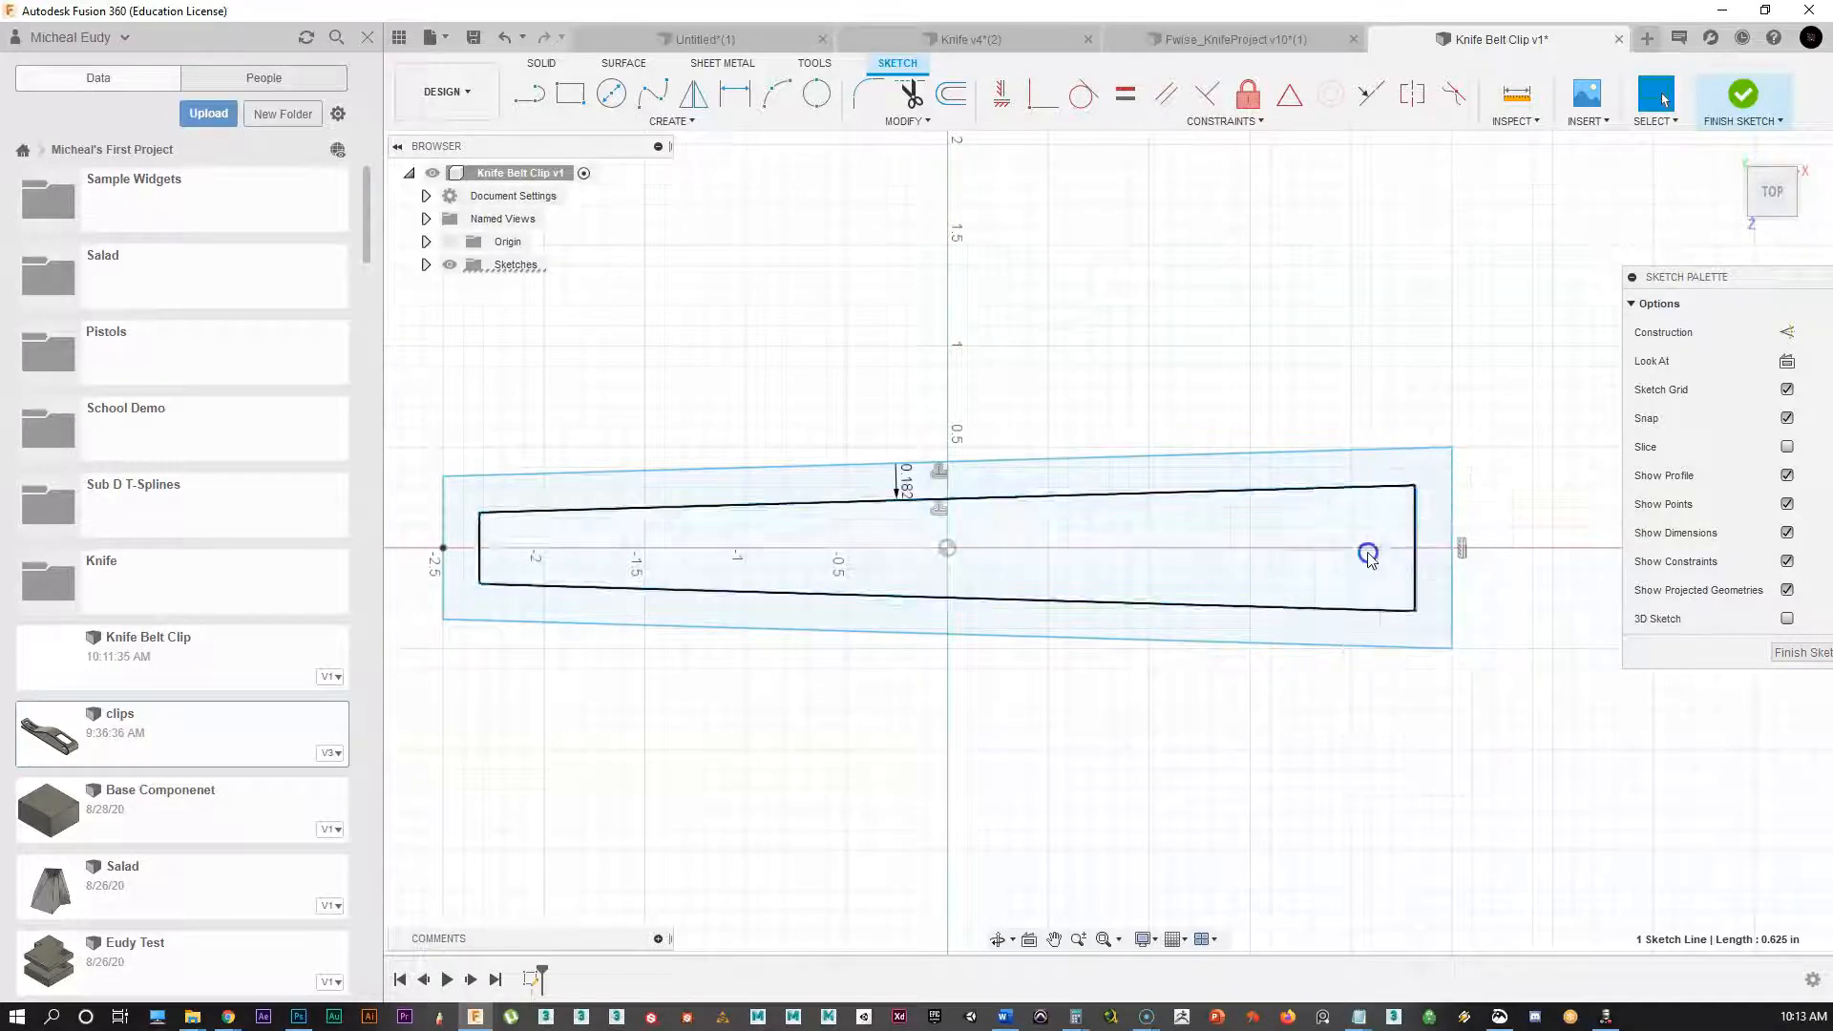
left_click_drag(1462, 533, 1348, 541)
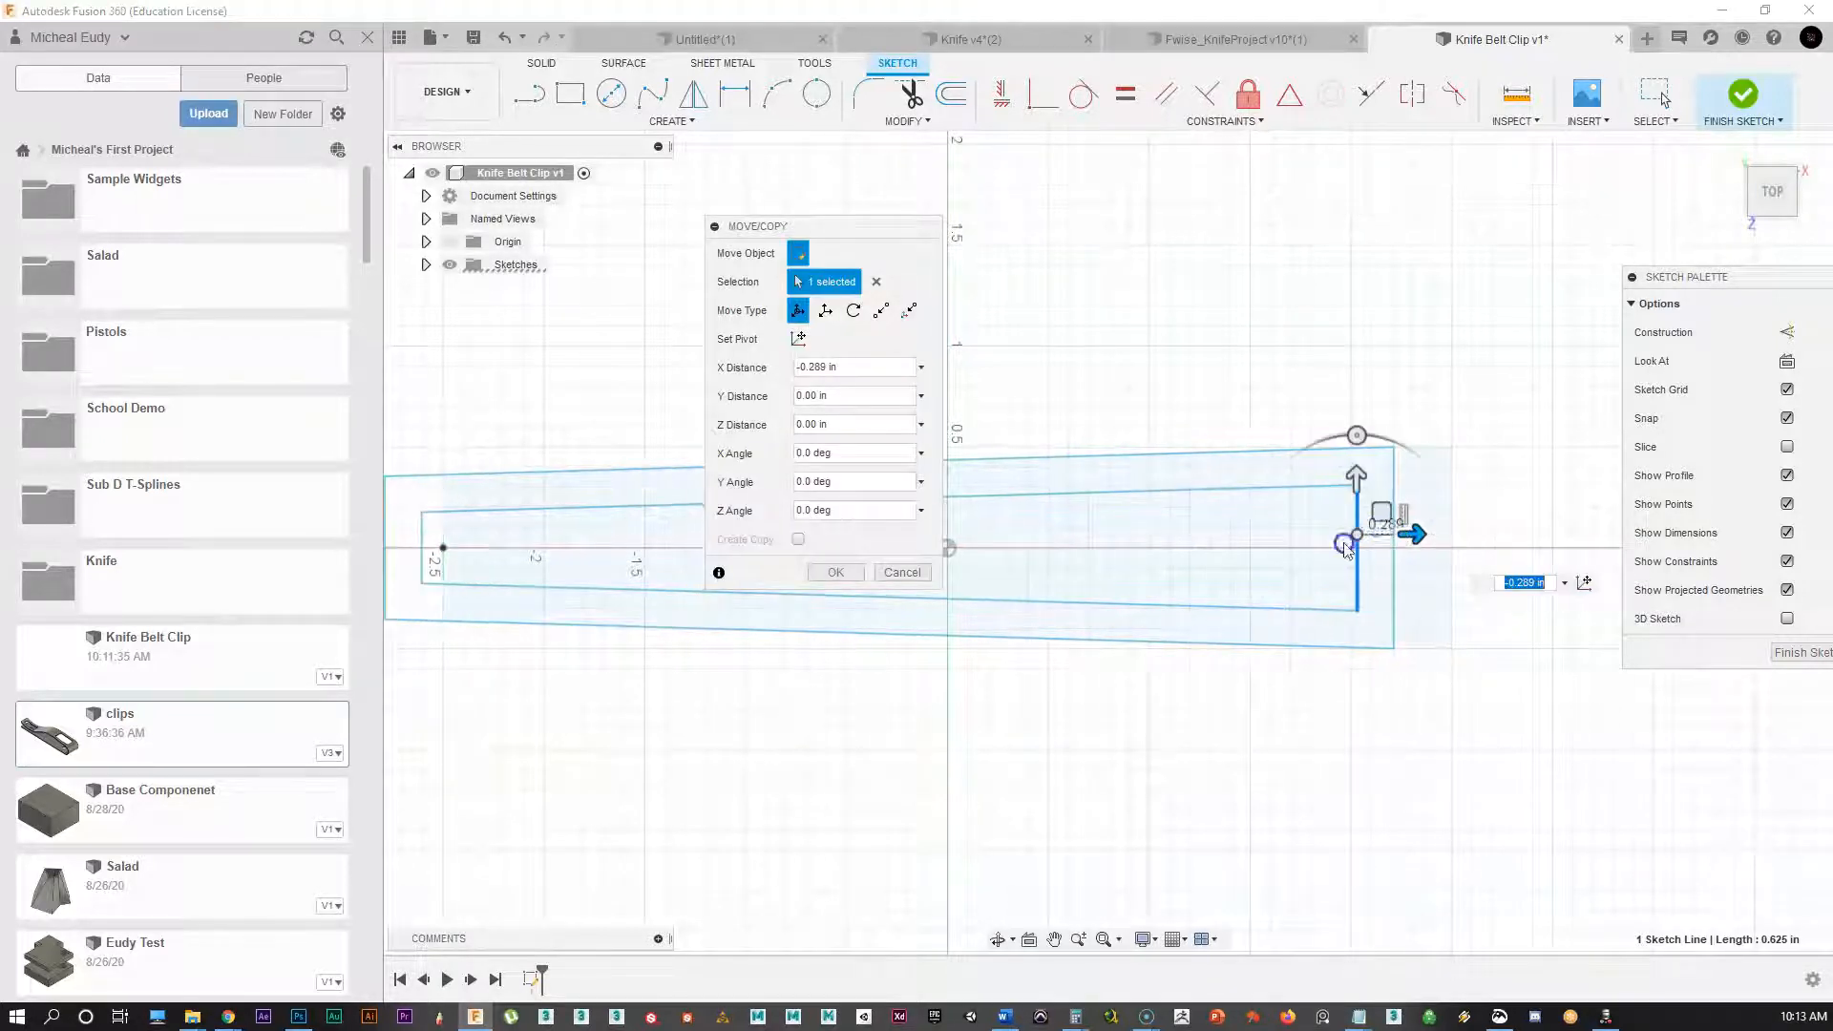
left_click(899, 574)
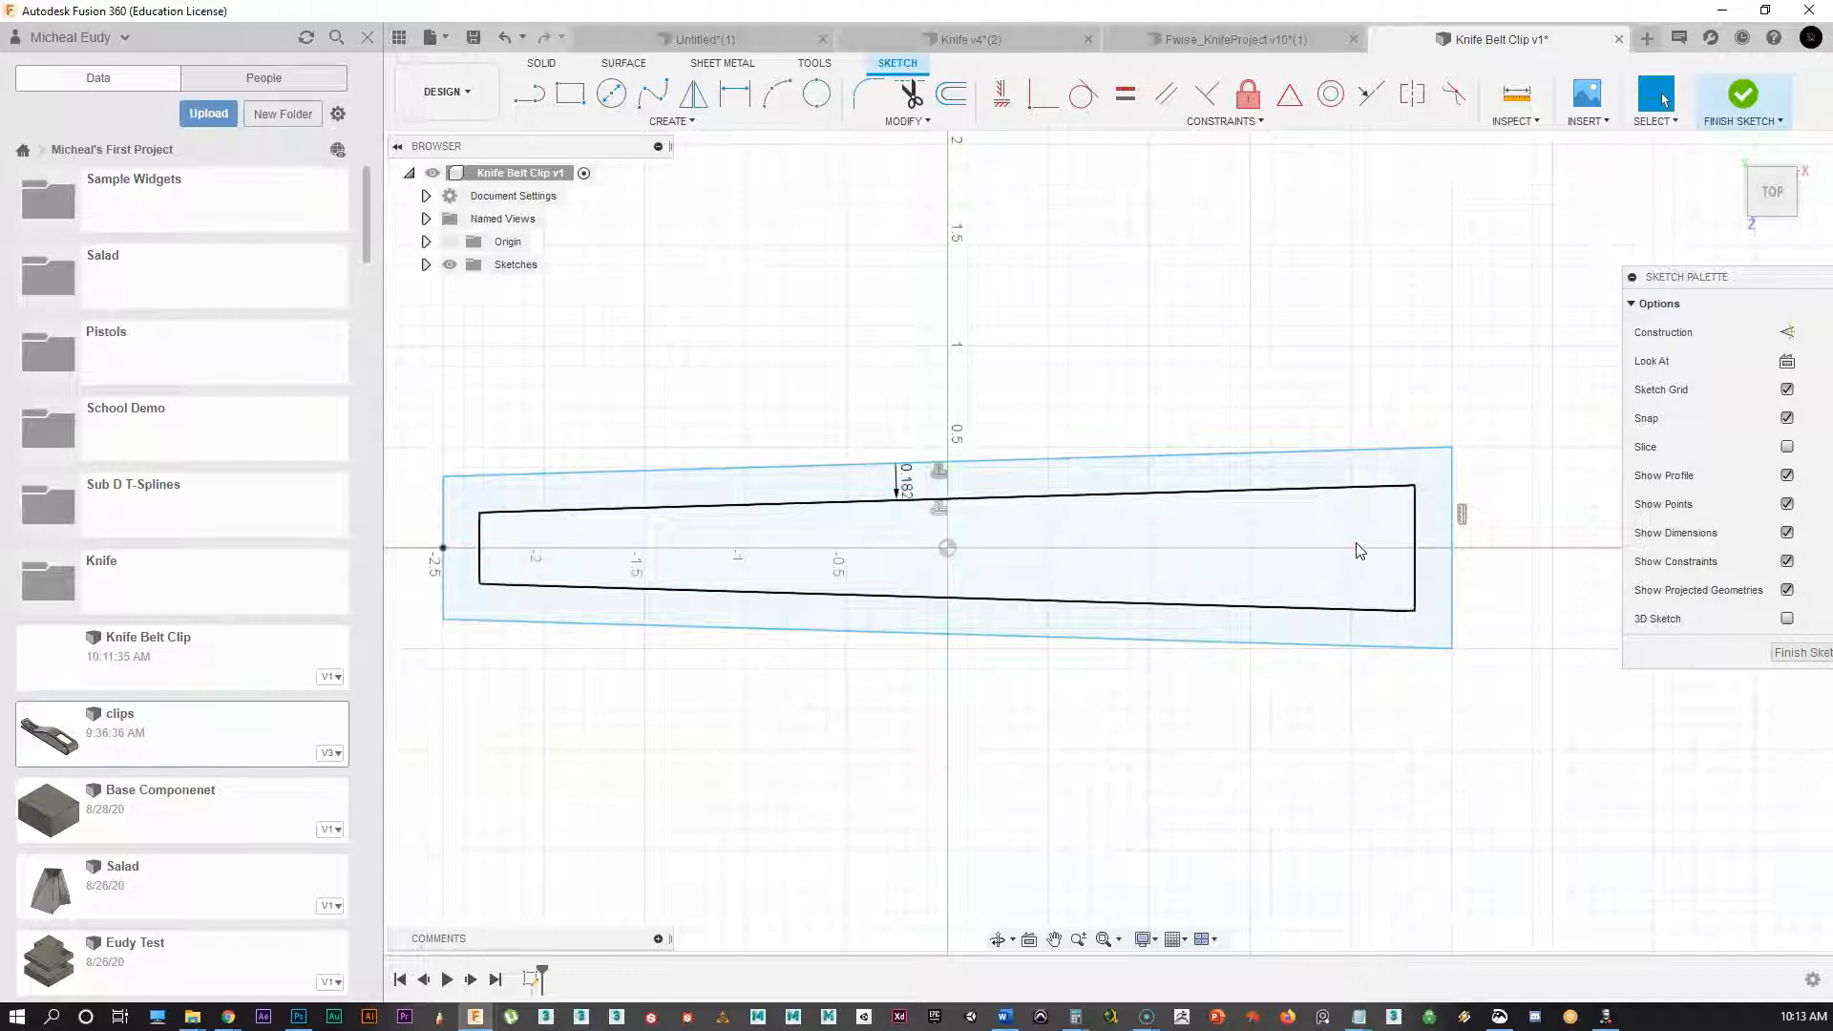
left_click(938, 516)
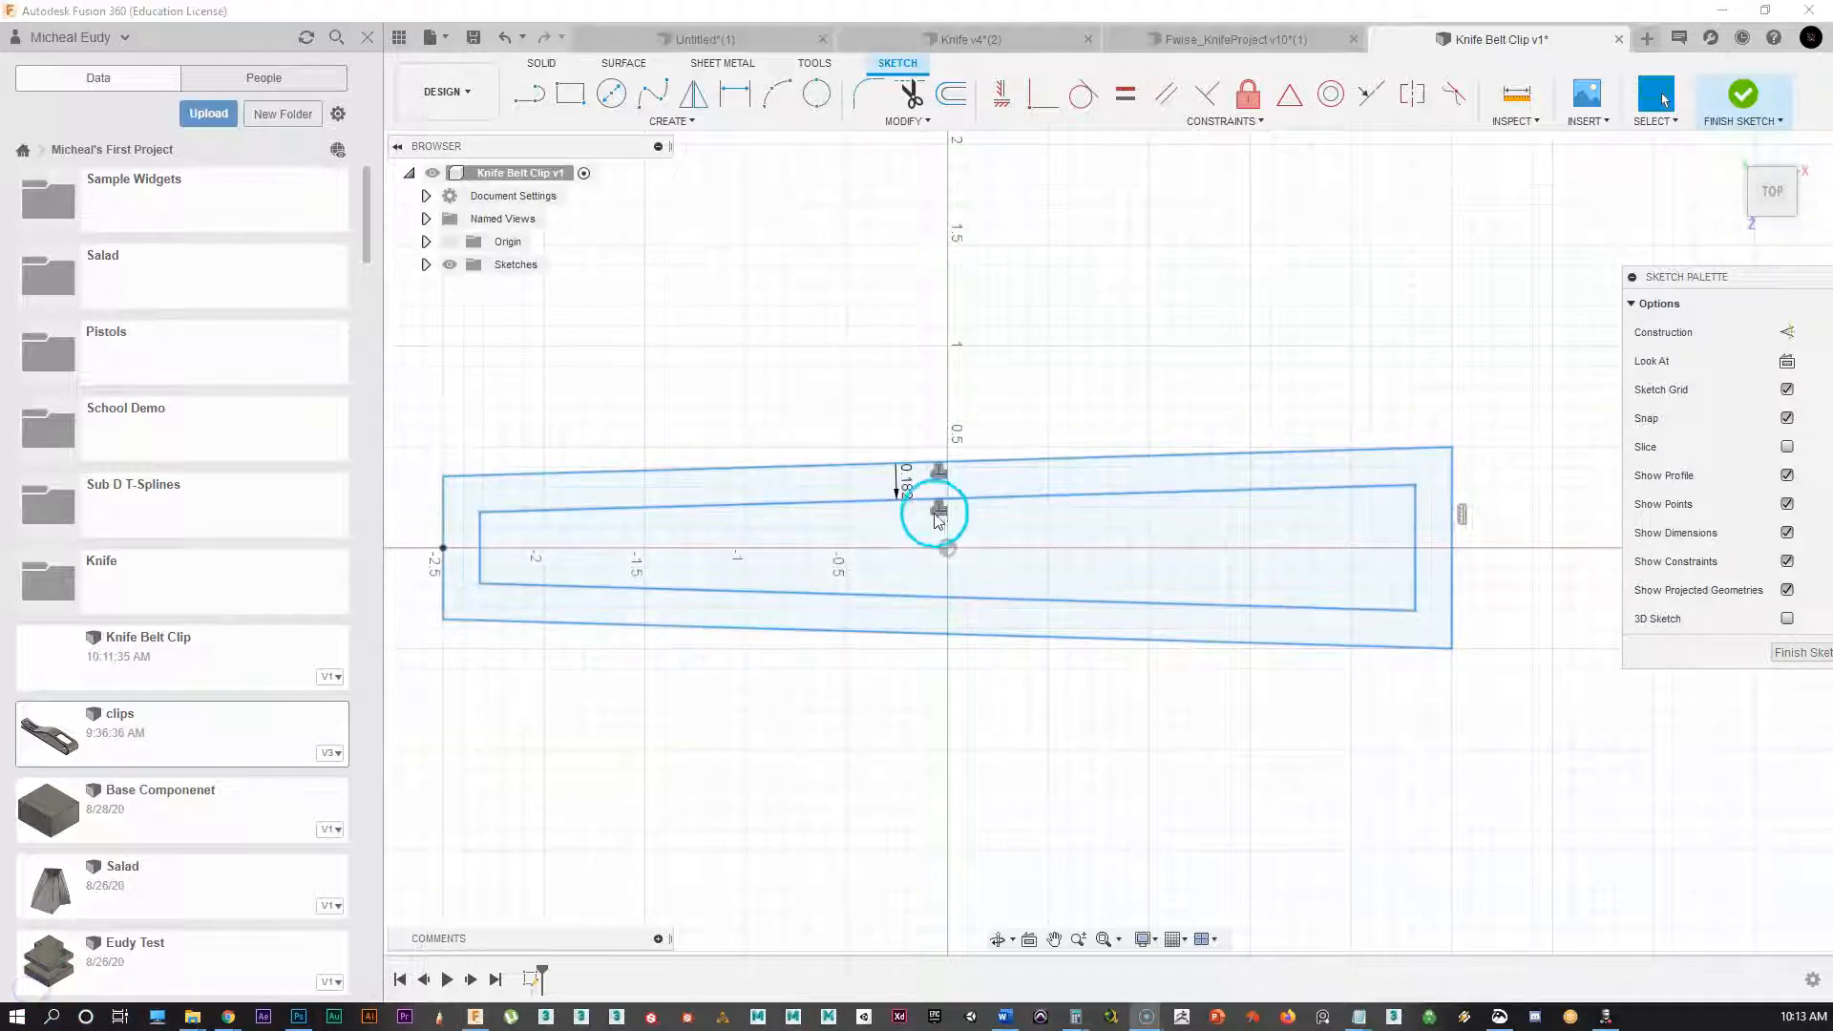
left_click(937, 516)
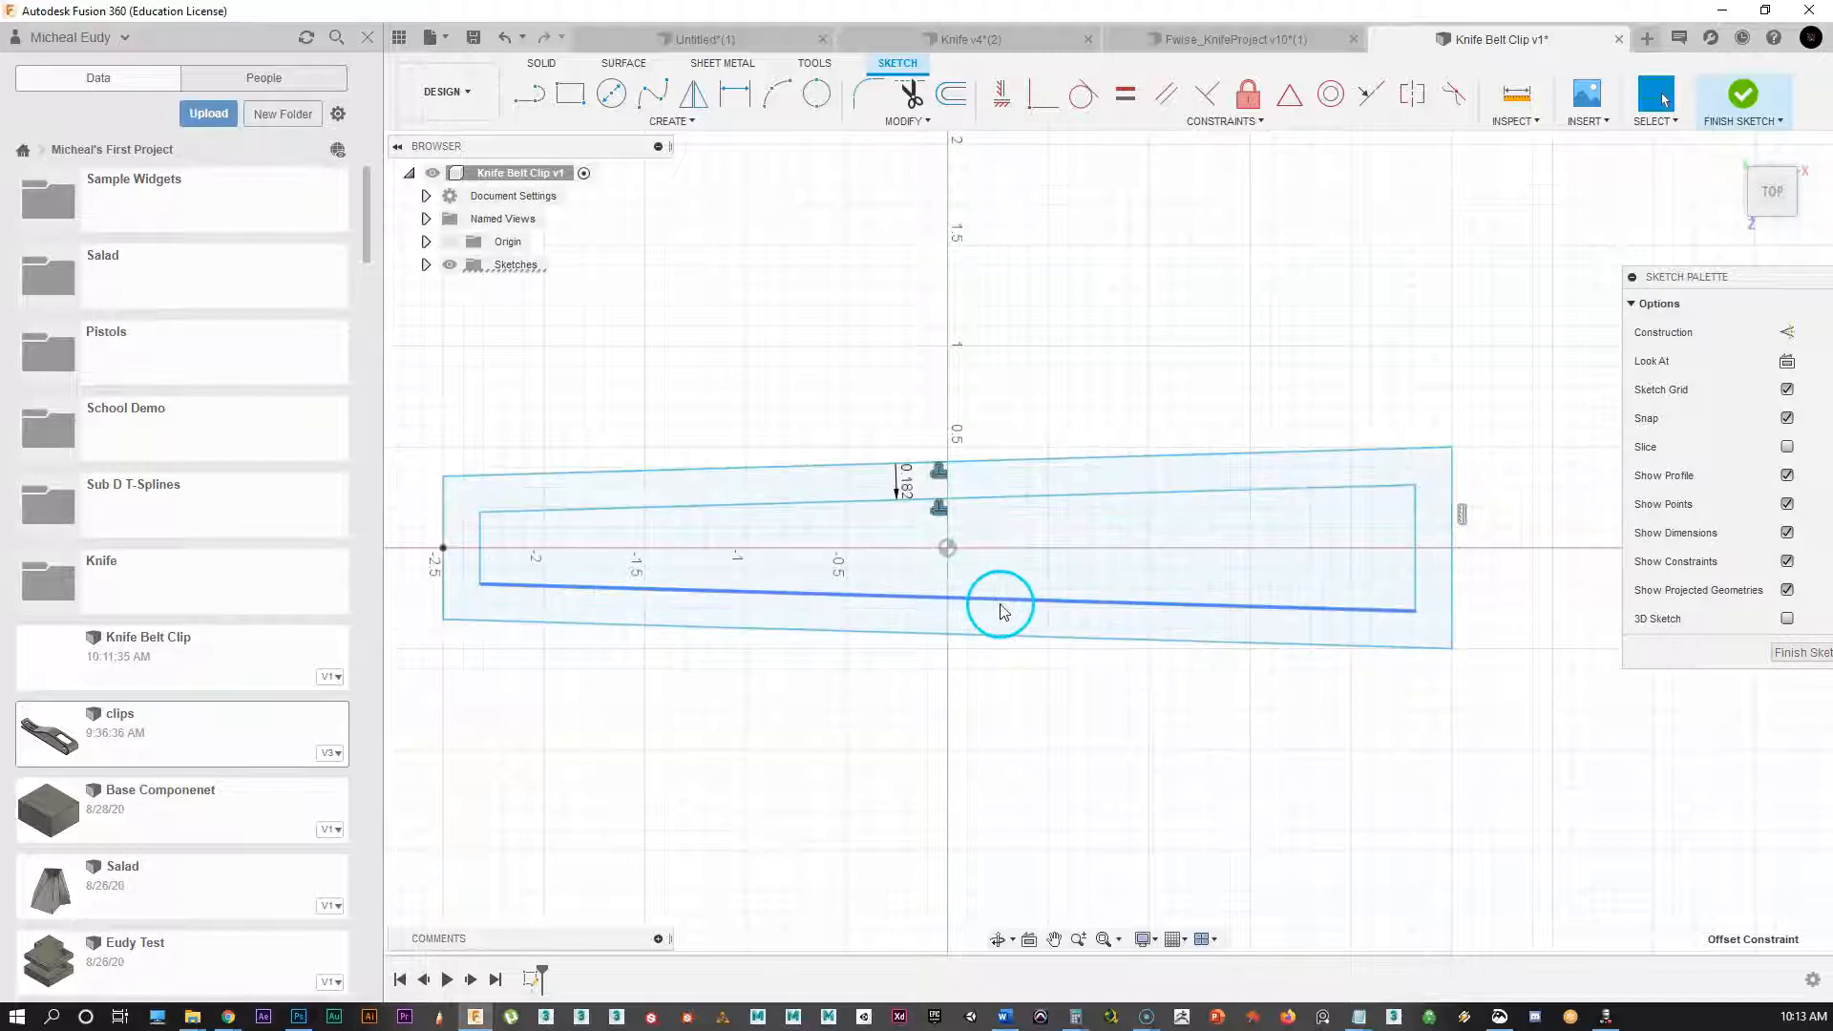
key("Delete")
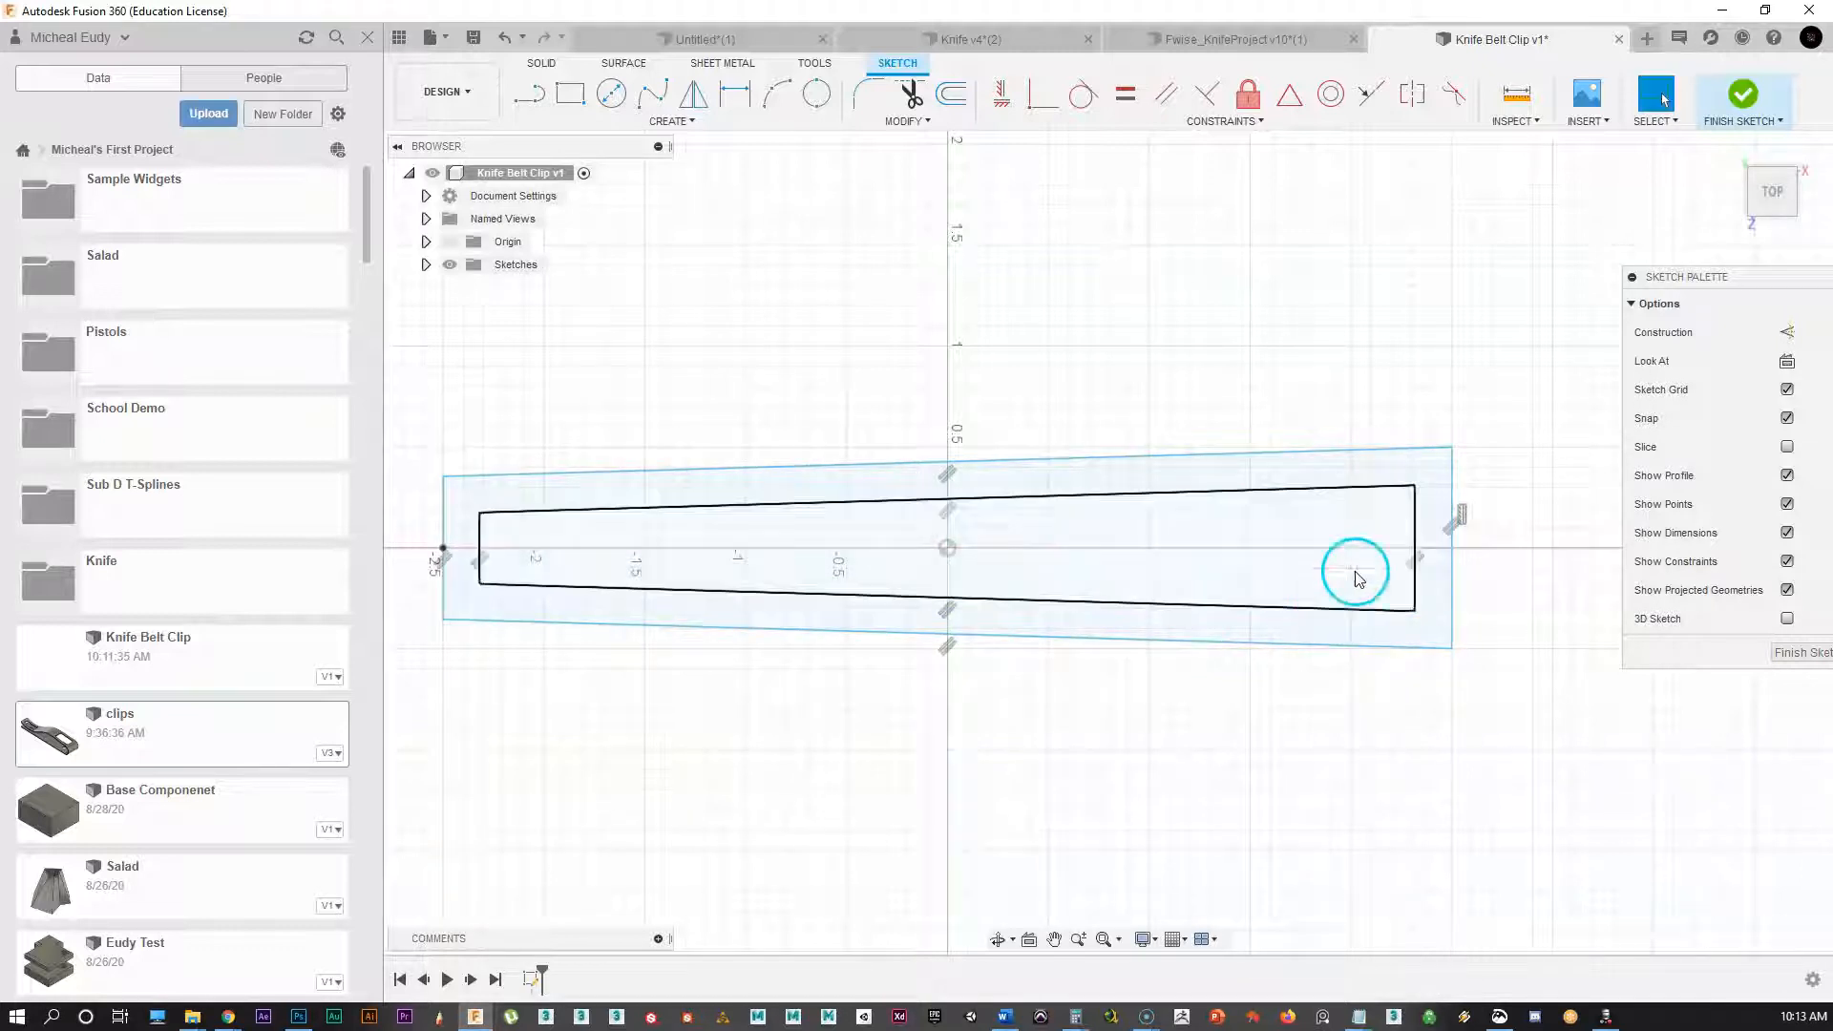
Step: Move the inner rectangle's right line -0.923 in along X
left_click(1412, 536)
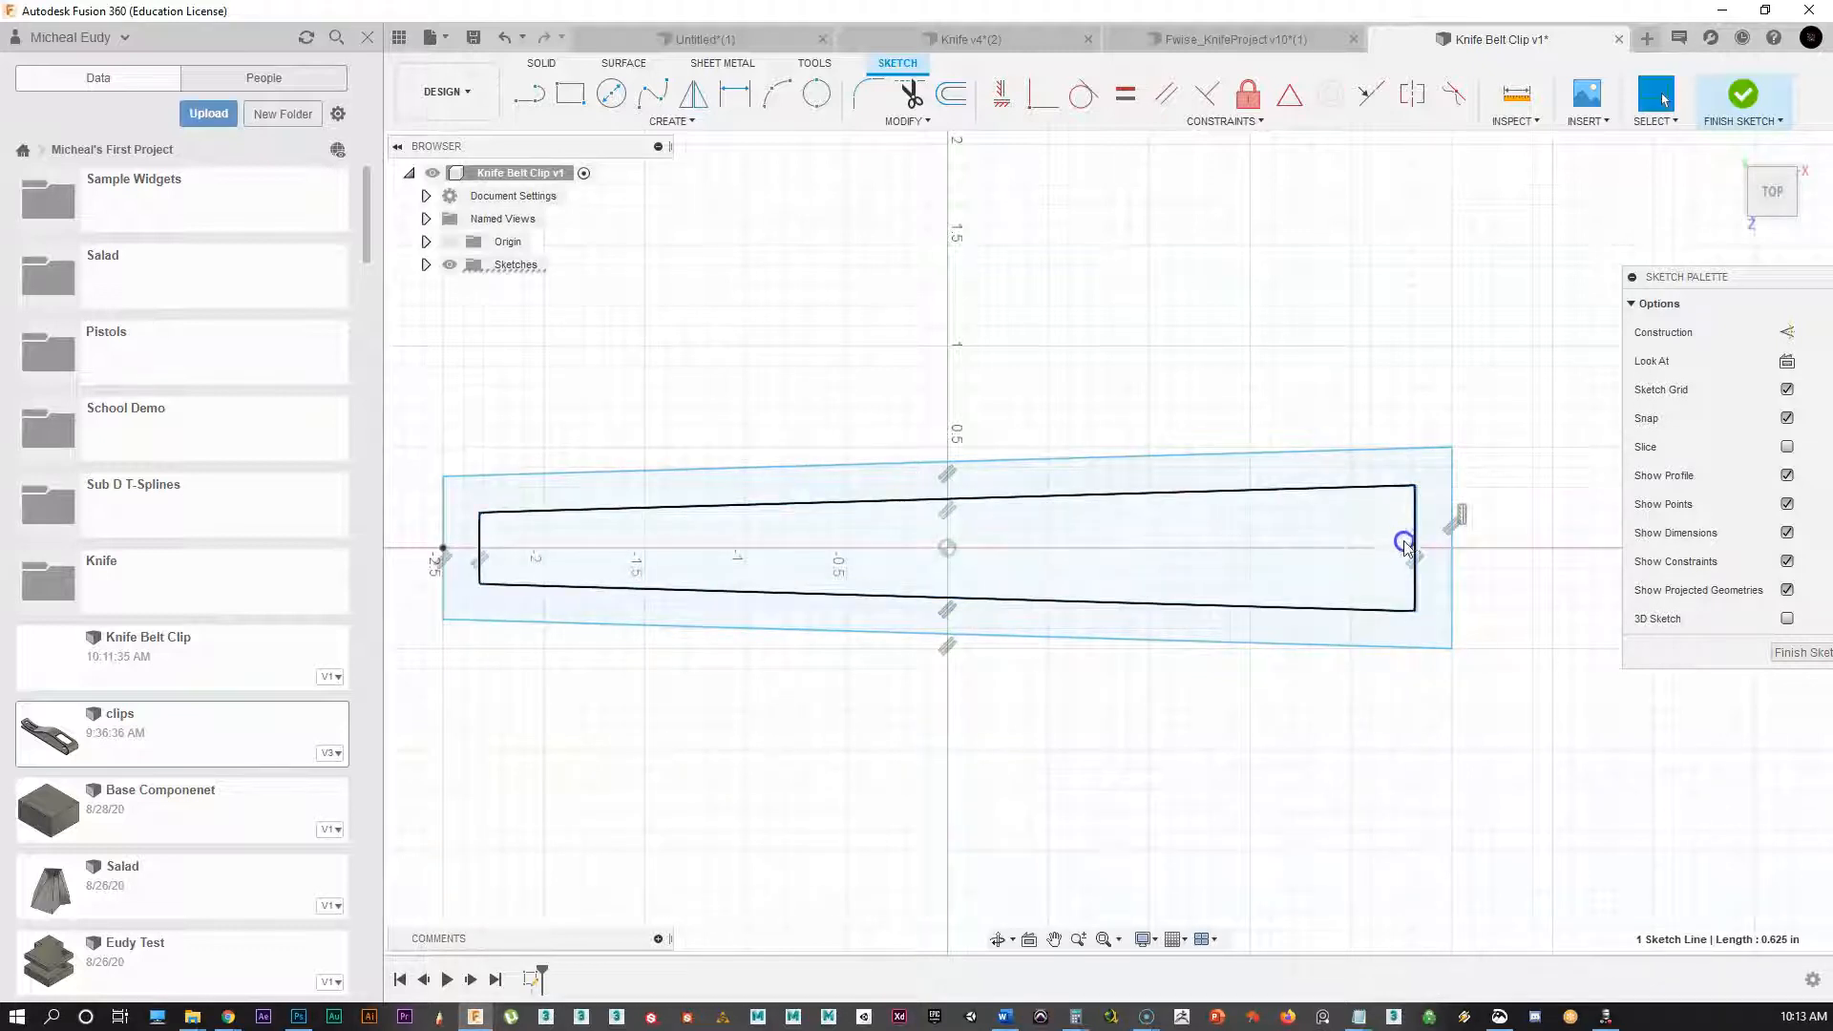
right_click(1419, 545)
left_click(1380, 570)
left_click_drag(1471, 545, 1337, 576)
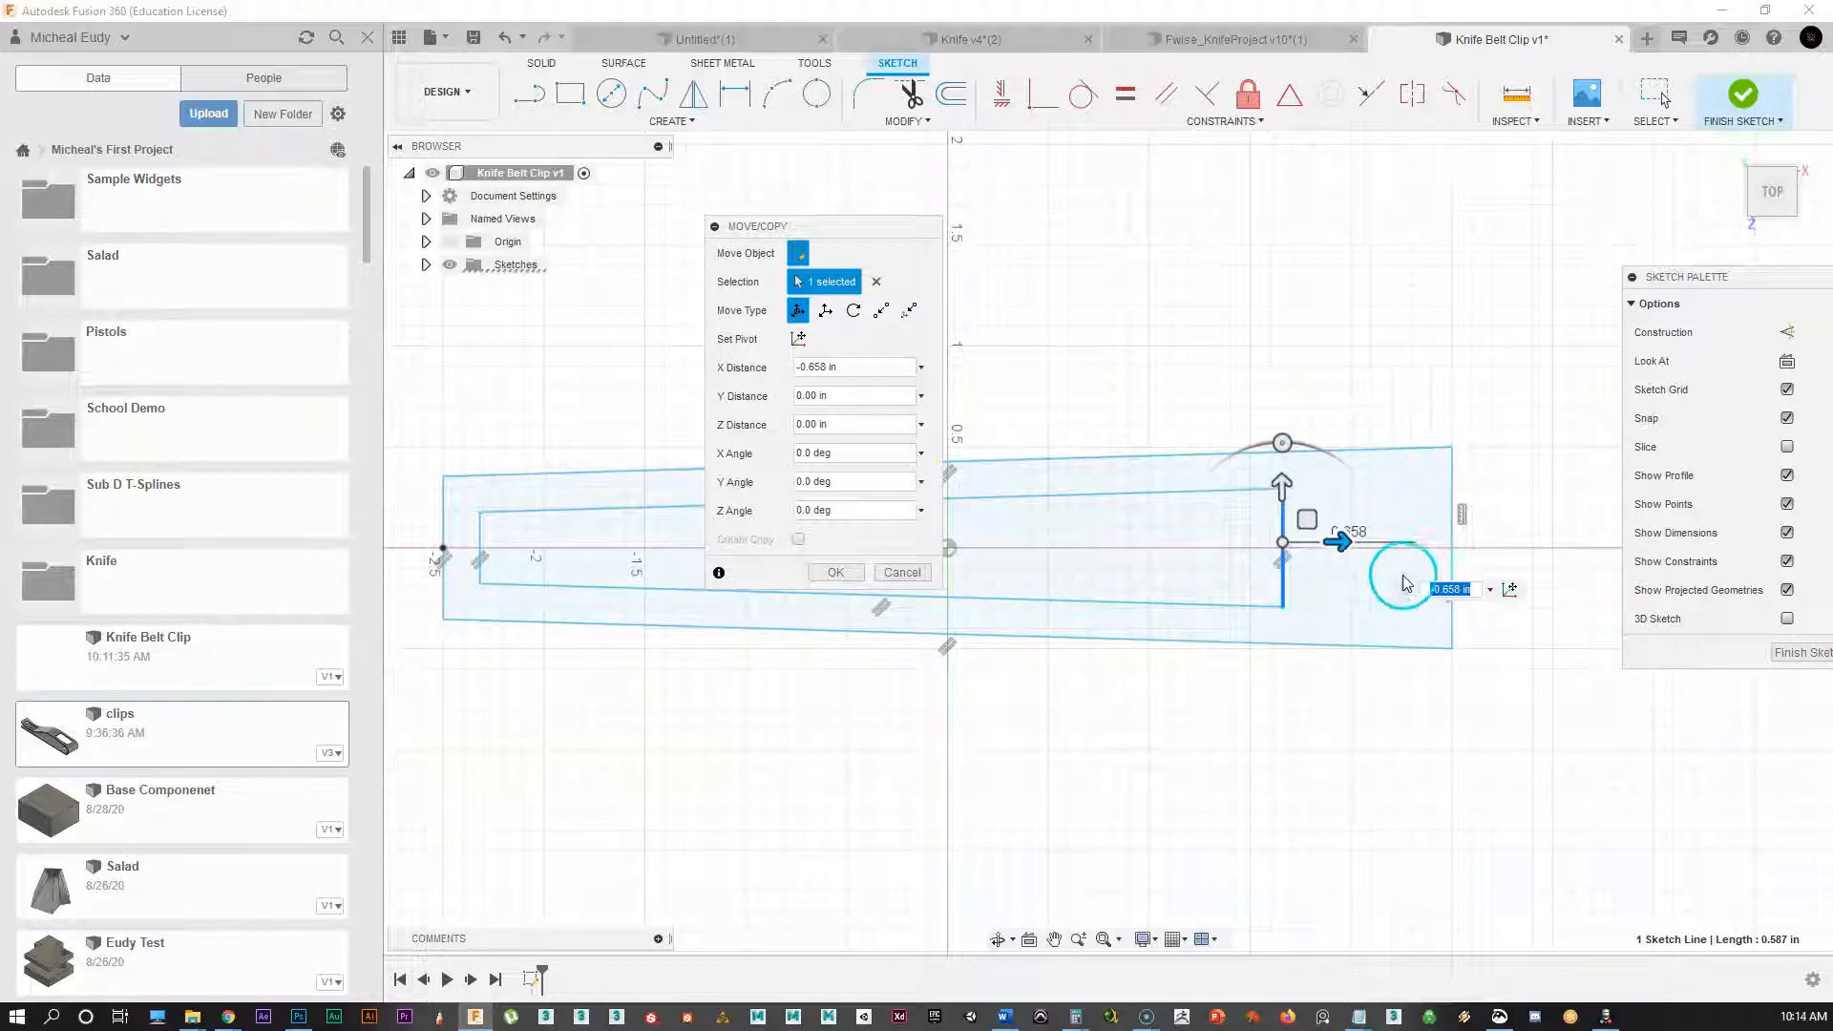
left_click_drag(1340, 543, 1305, 544)
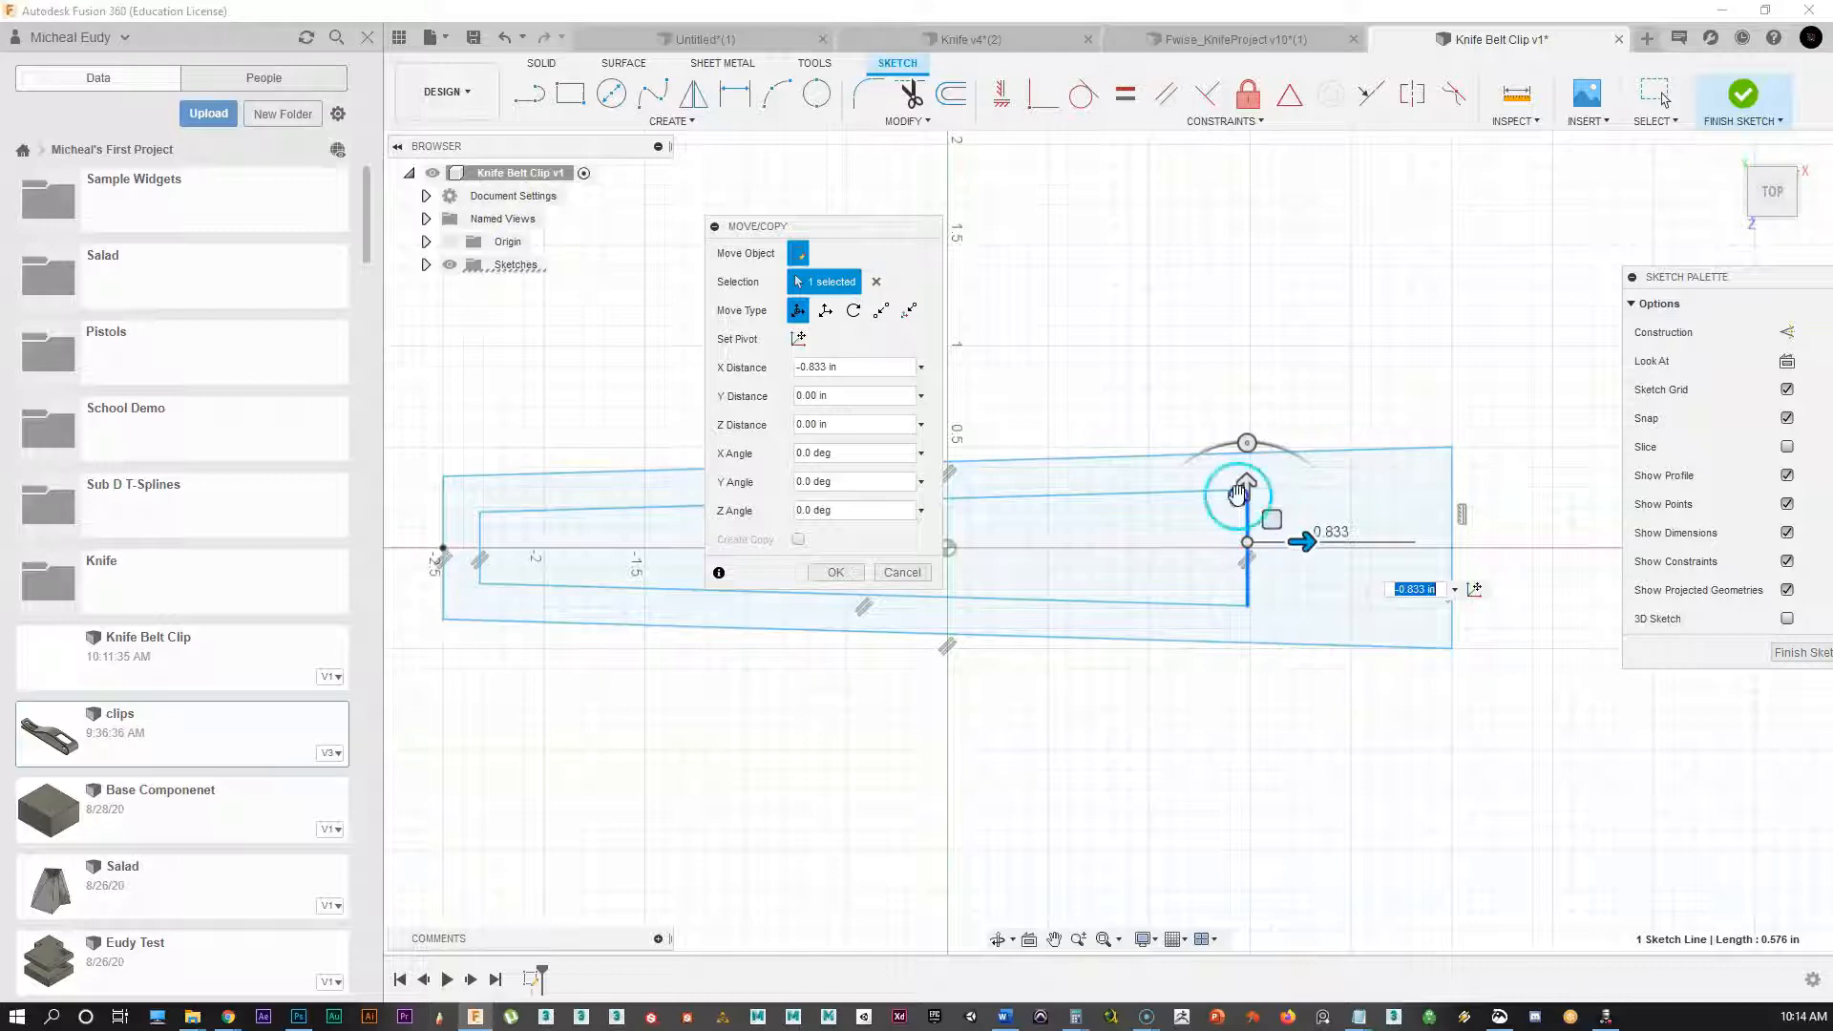
left_click_drag(1298, 543, 1281, 542)
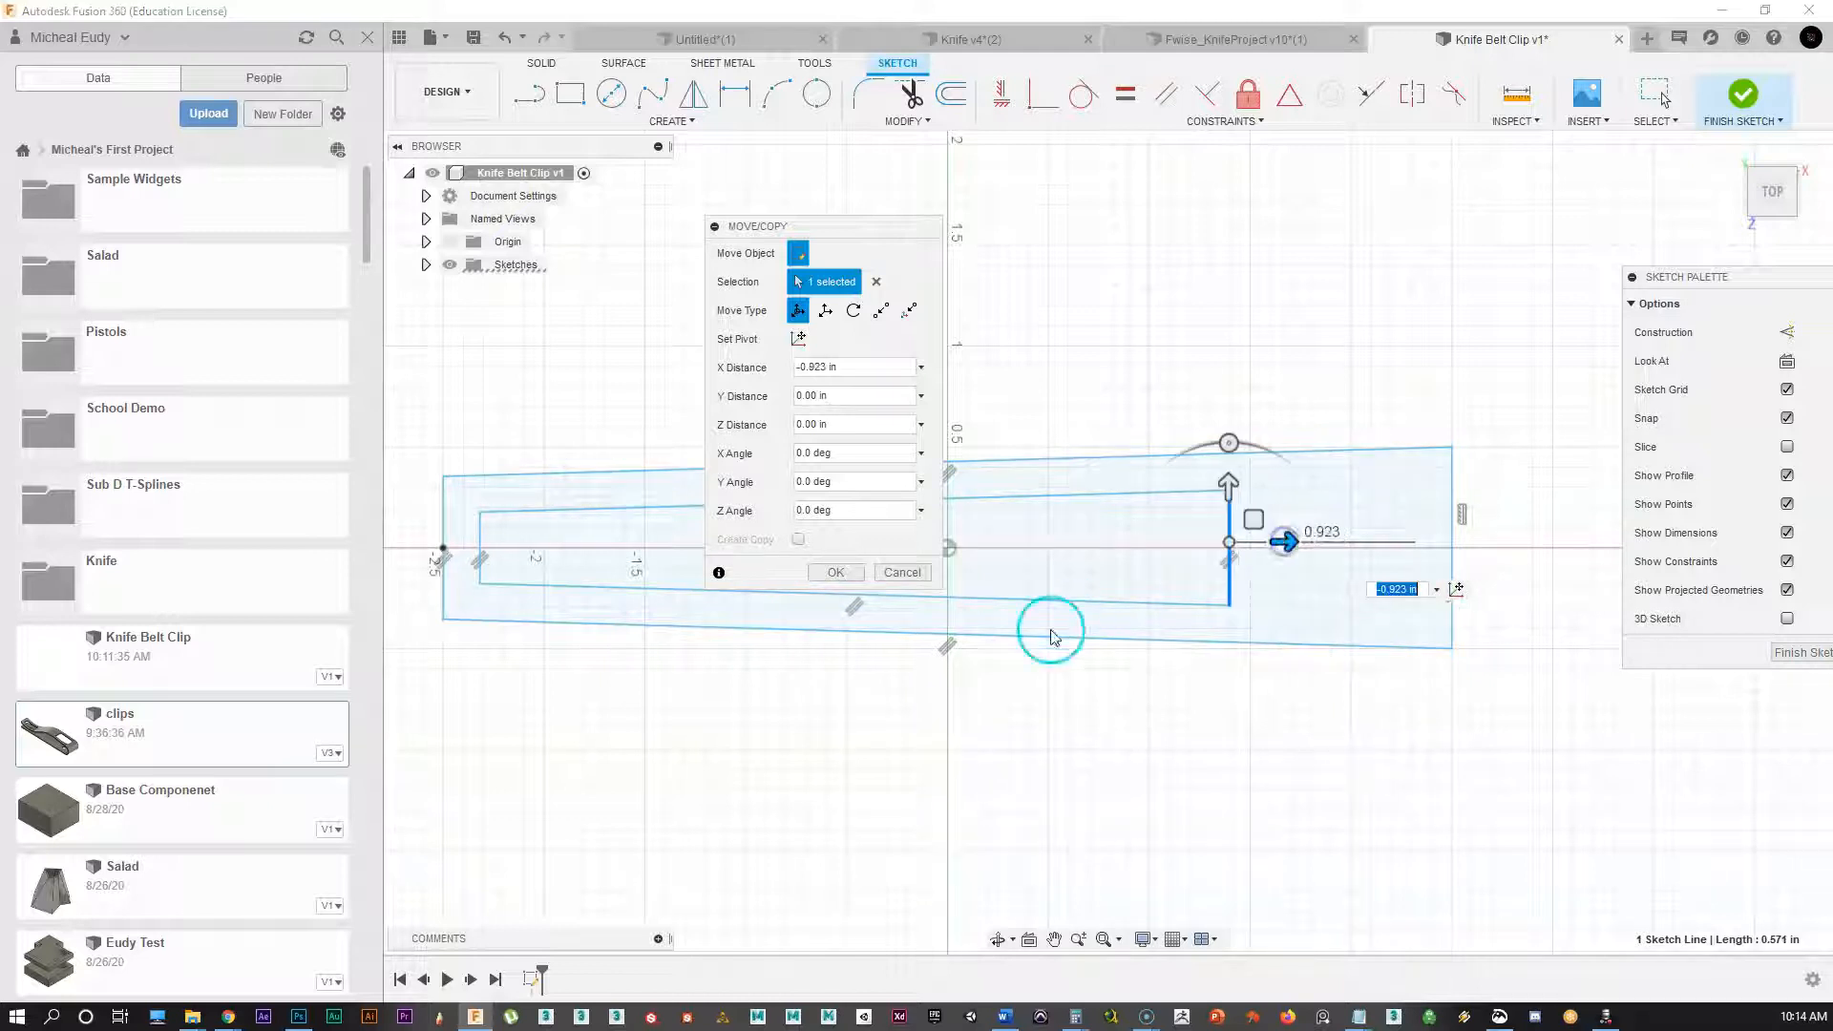
left_click(833, 575)
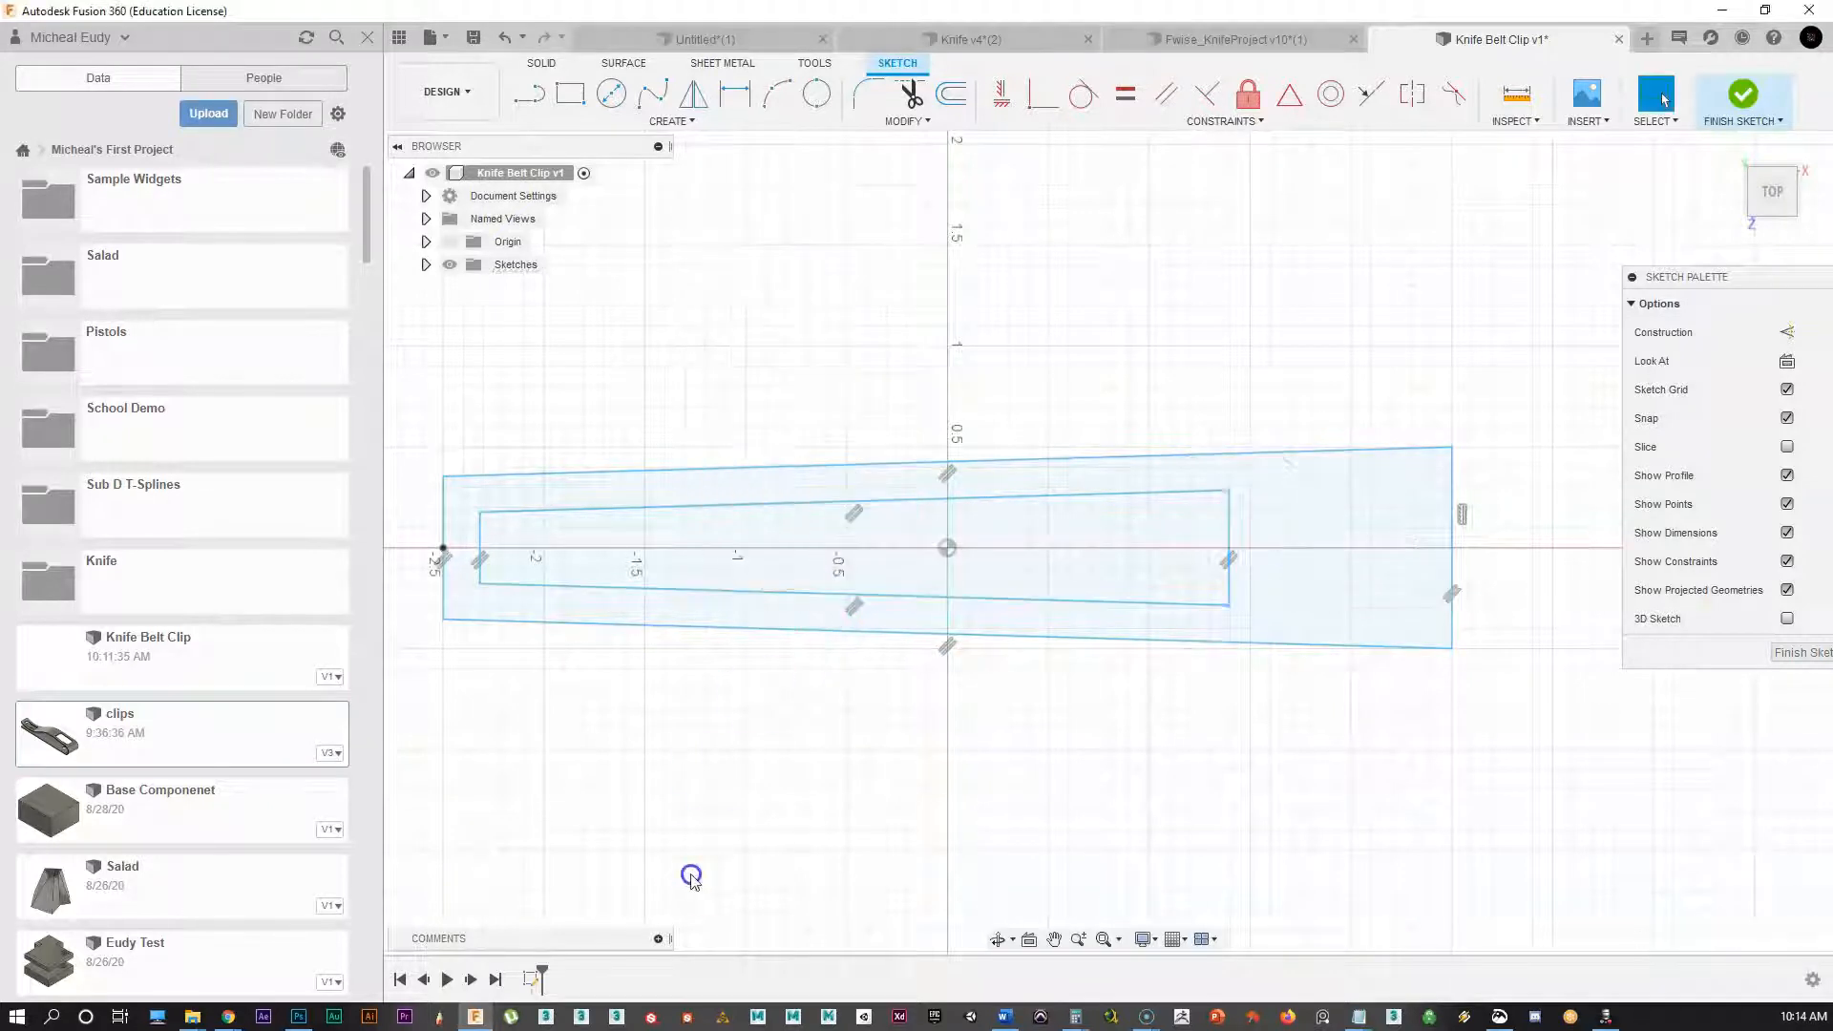
mouse_move(727, 822)
middle_mouse_down()
mouse_move(716, 770)
mouse_move(798, 802)
mouse_move(752, 809)
middle_mouse_up()
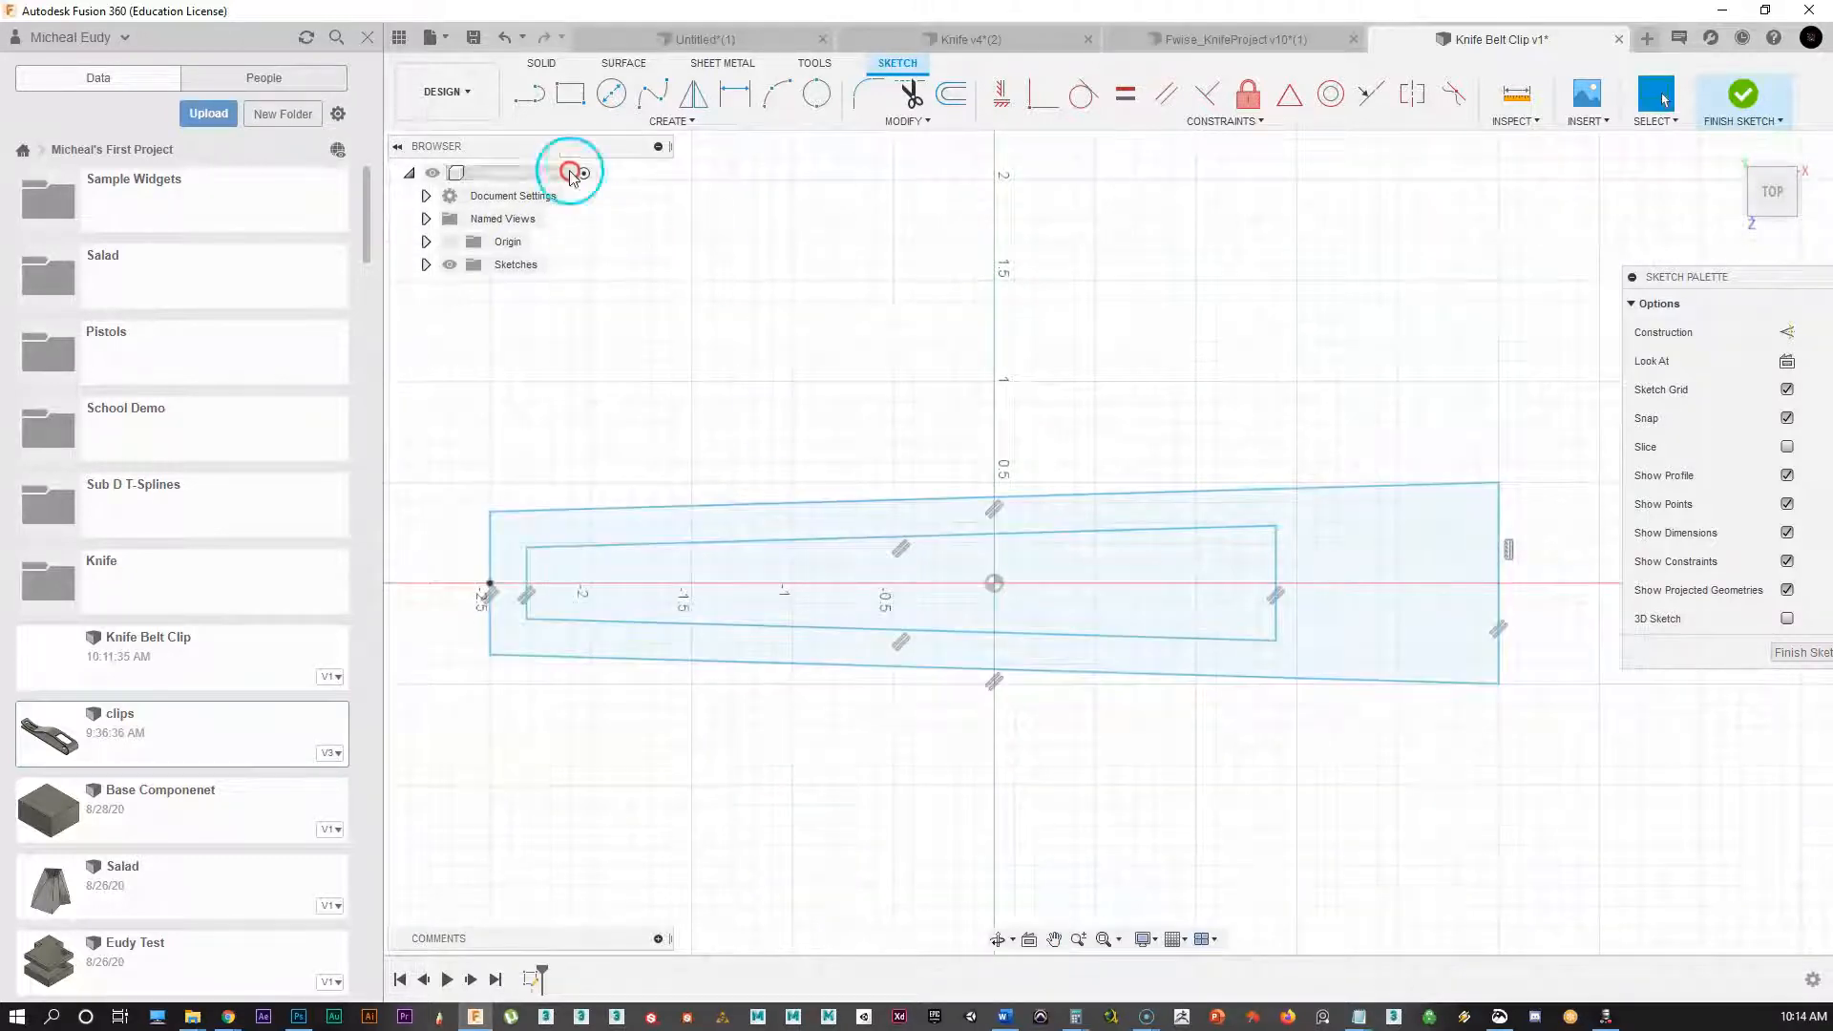
mouse_move(675, 426)
middle_mouse_down()
mouse_move(778, 403)
mouse_move(768, 417)
middle_mouse_up()
Step: Draw a 2 in vertical line across both outlines near the -1.5 mark
key("l")
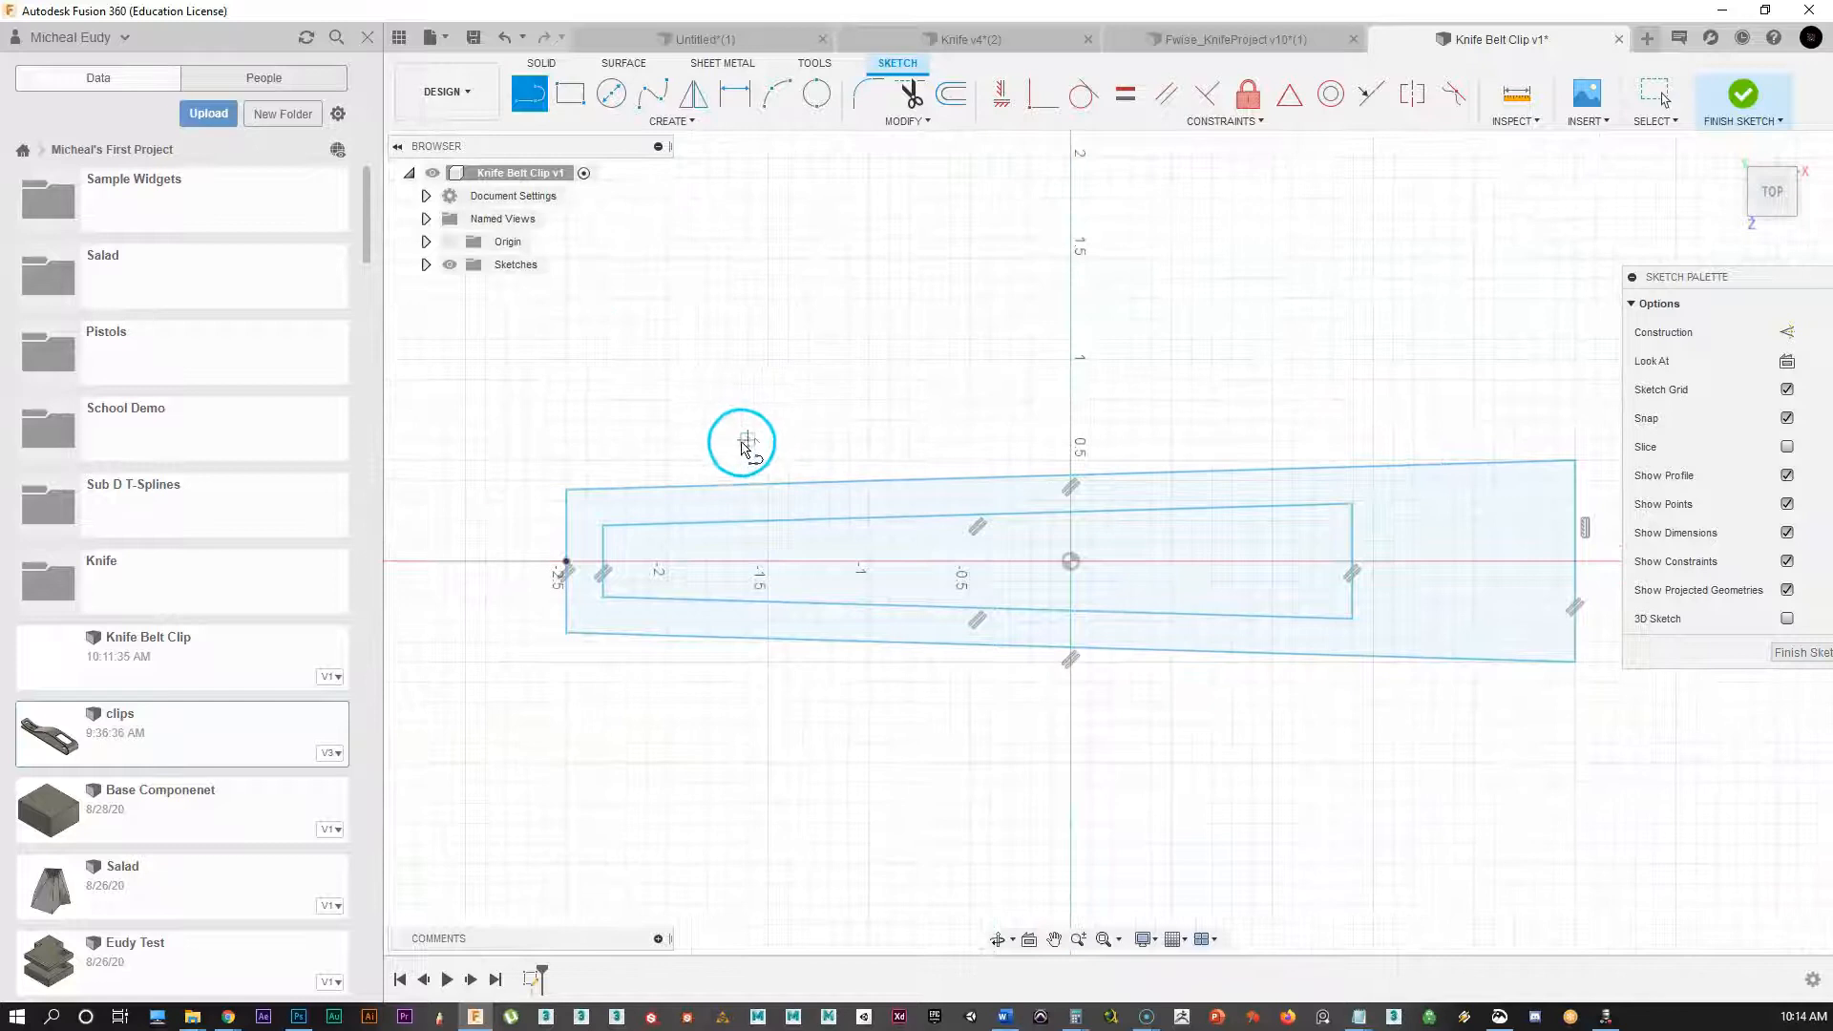
left_click(767, 359)
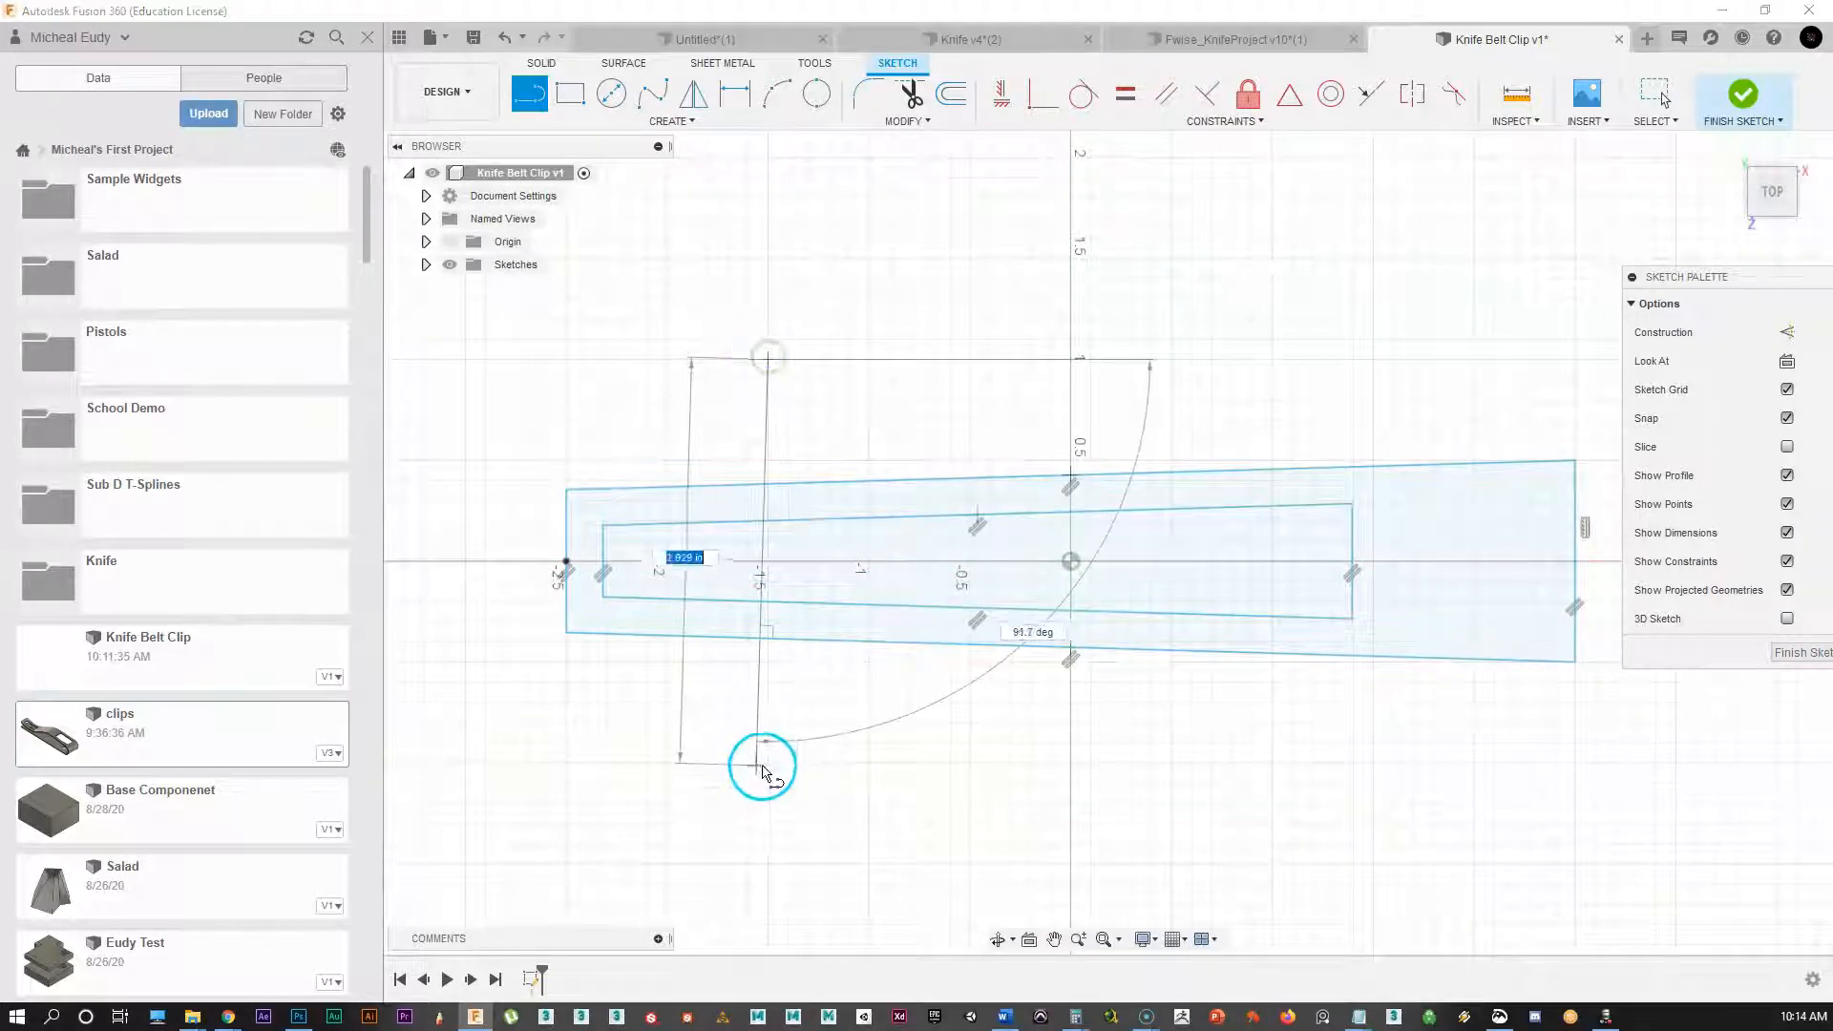
left_click(767, 763)
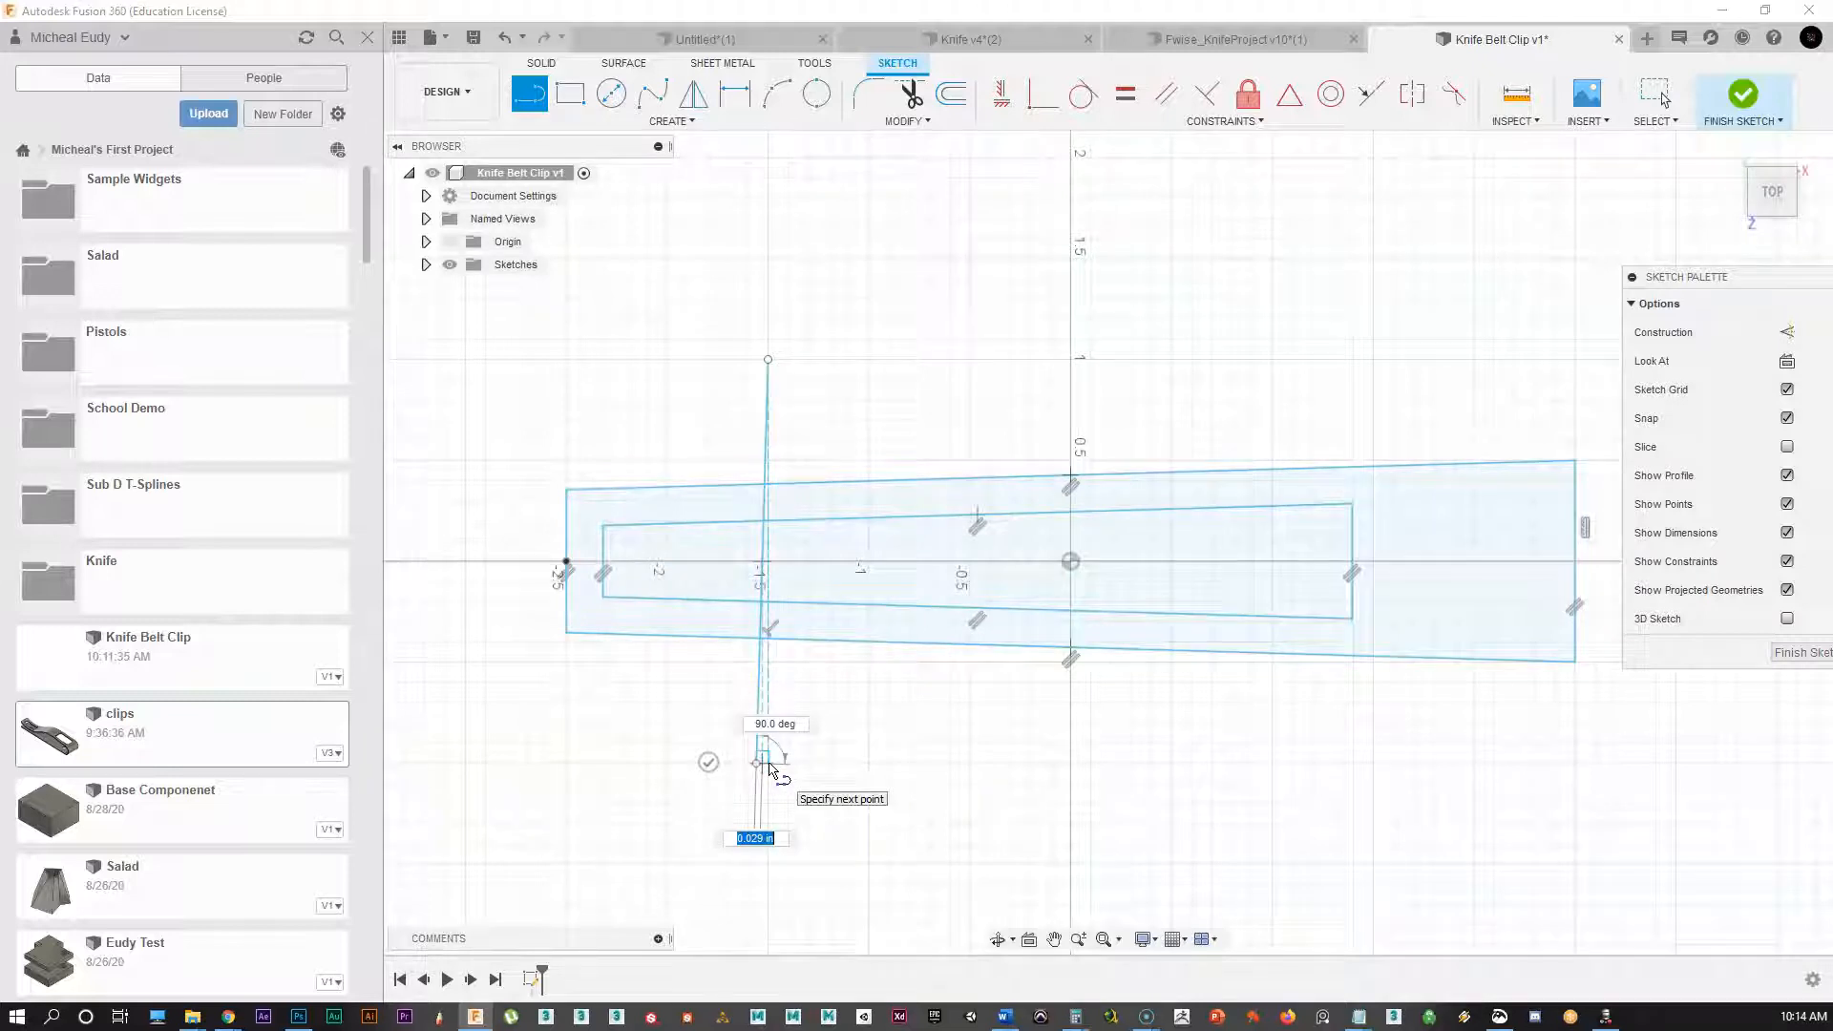
left_click(761, 764)
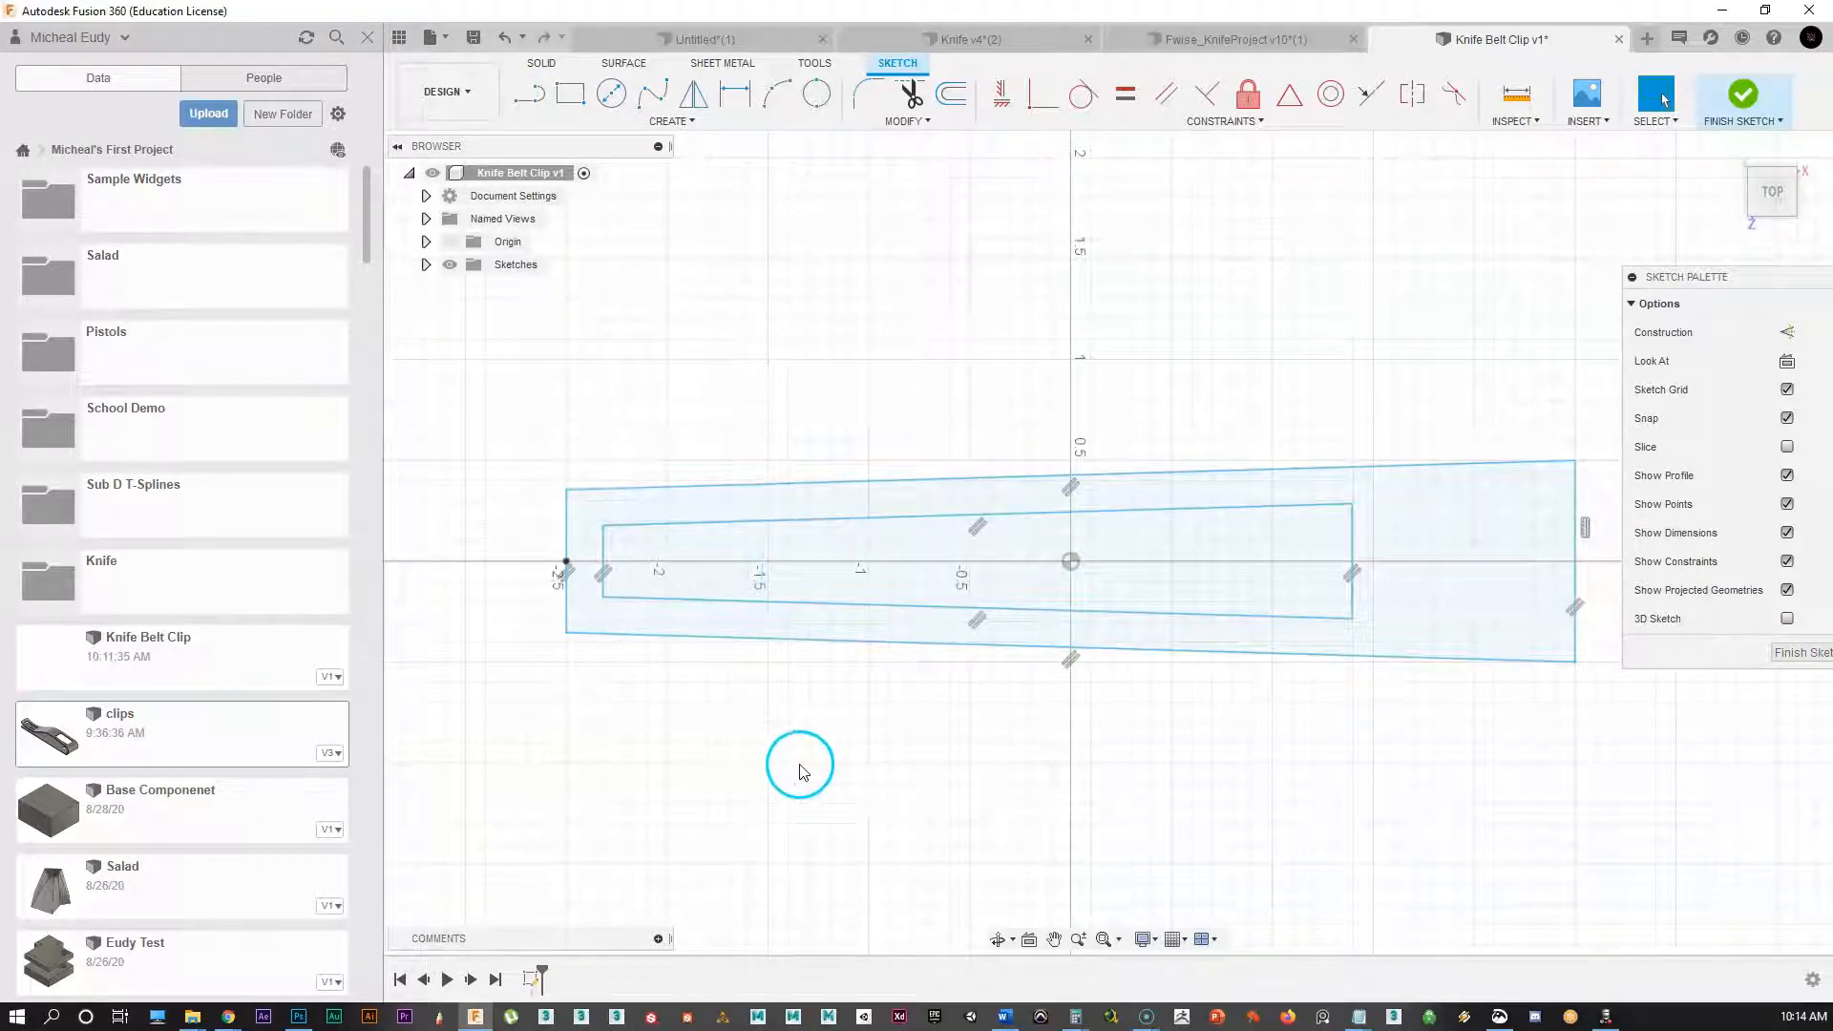
left_click(529, 94)
left_click(768, 361)
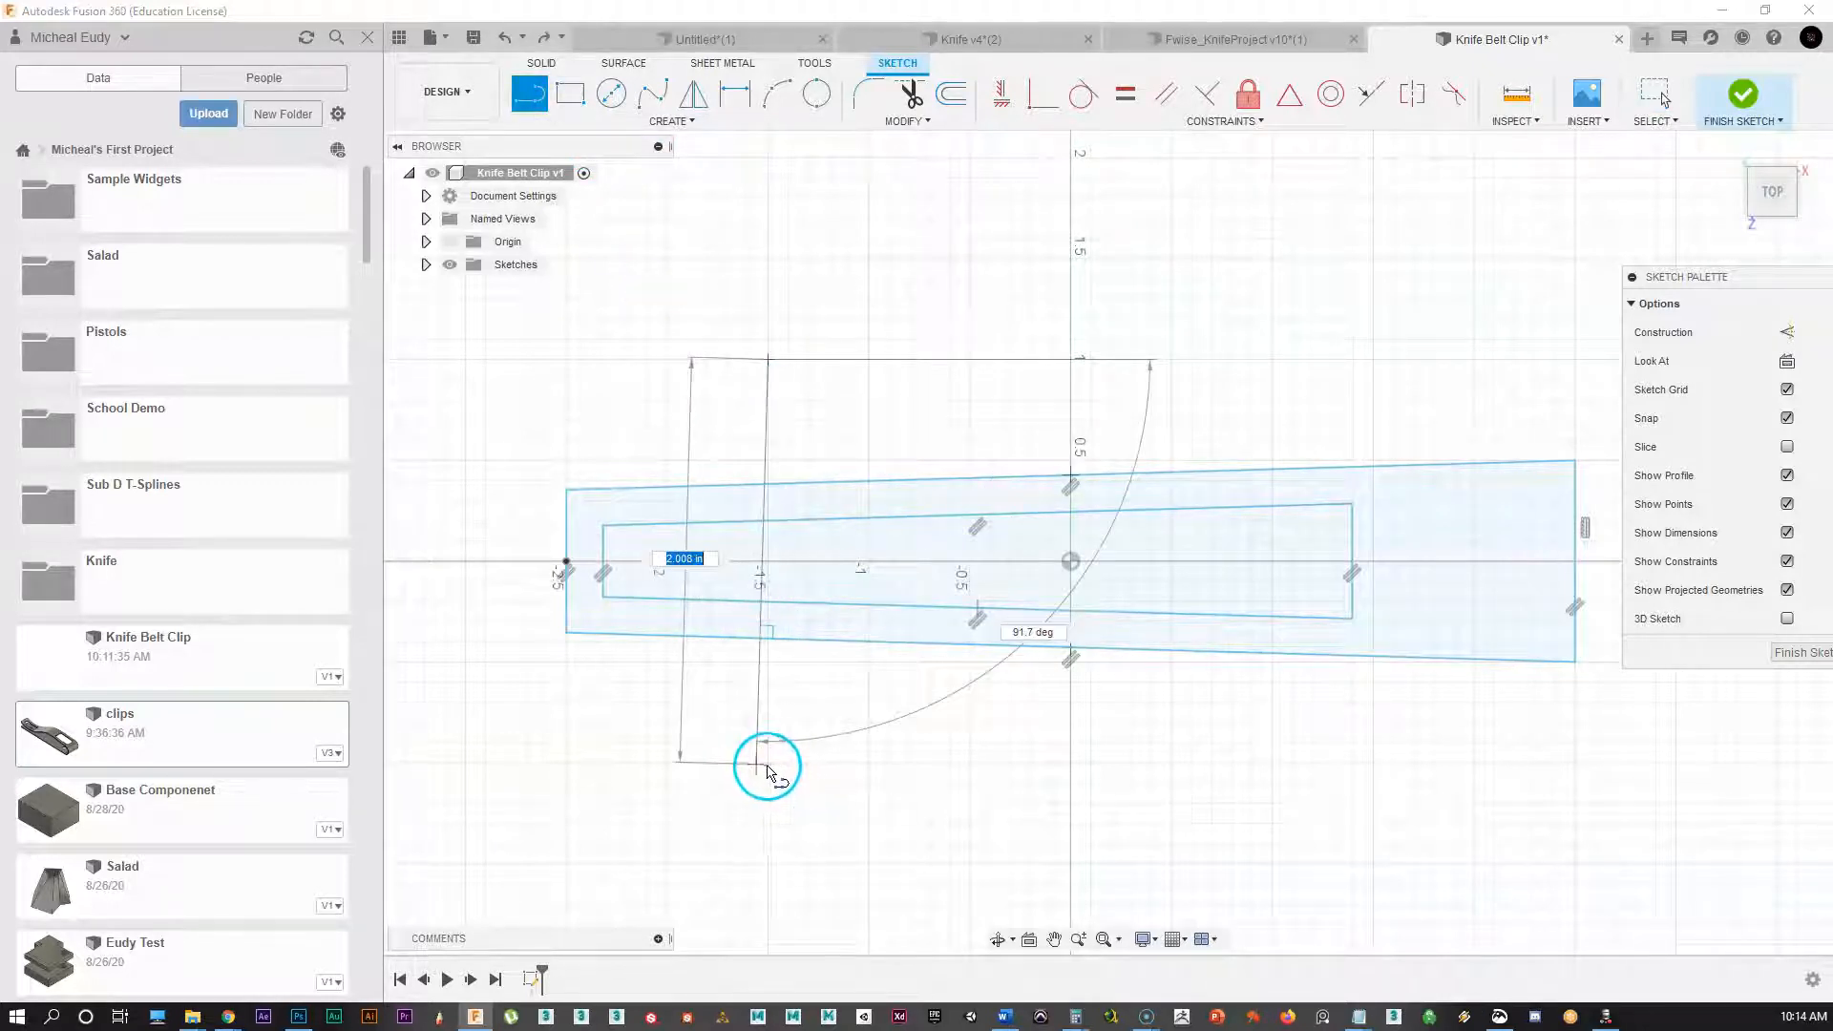
left_click(769, 764)
right_click(833, 852)
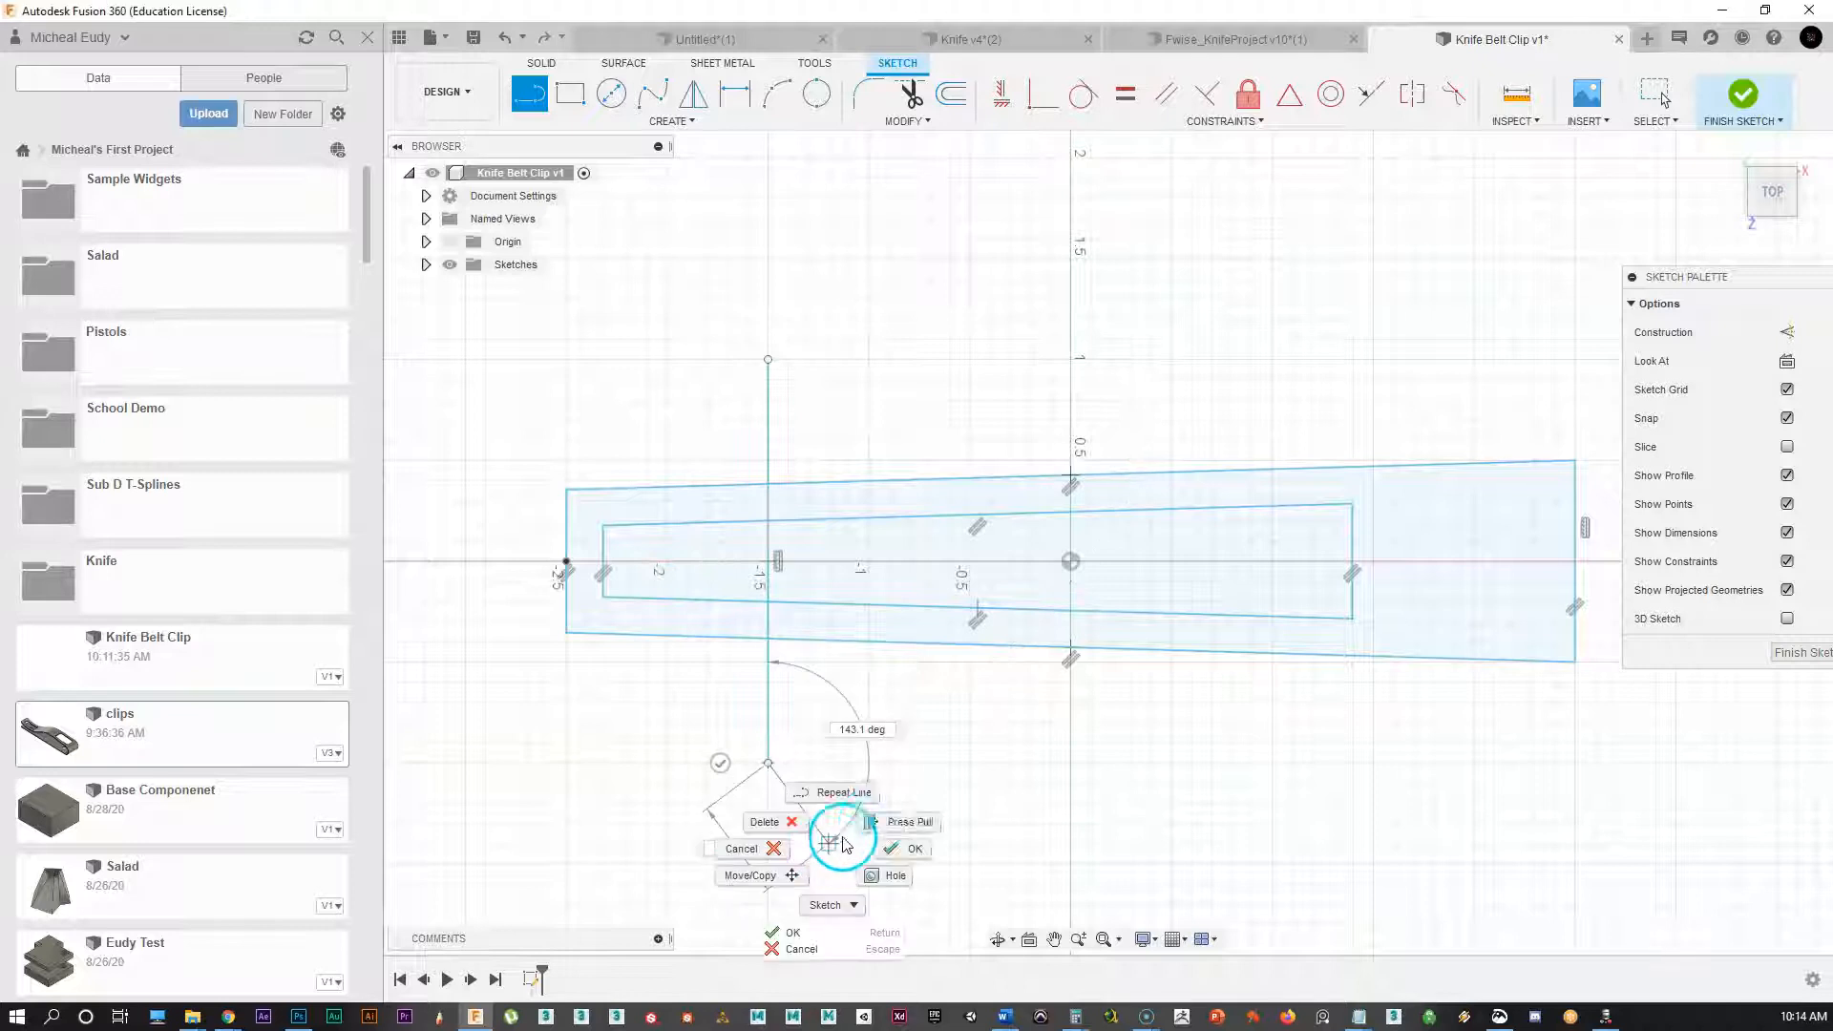
left_click(897, 857)
right_click(904, 774)
Step: Draw a 1.7 in vertical line across both outlines just right of the origin
left_click(930, 718)
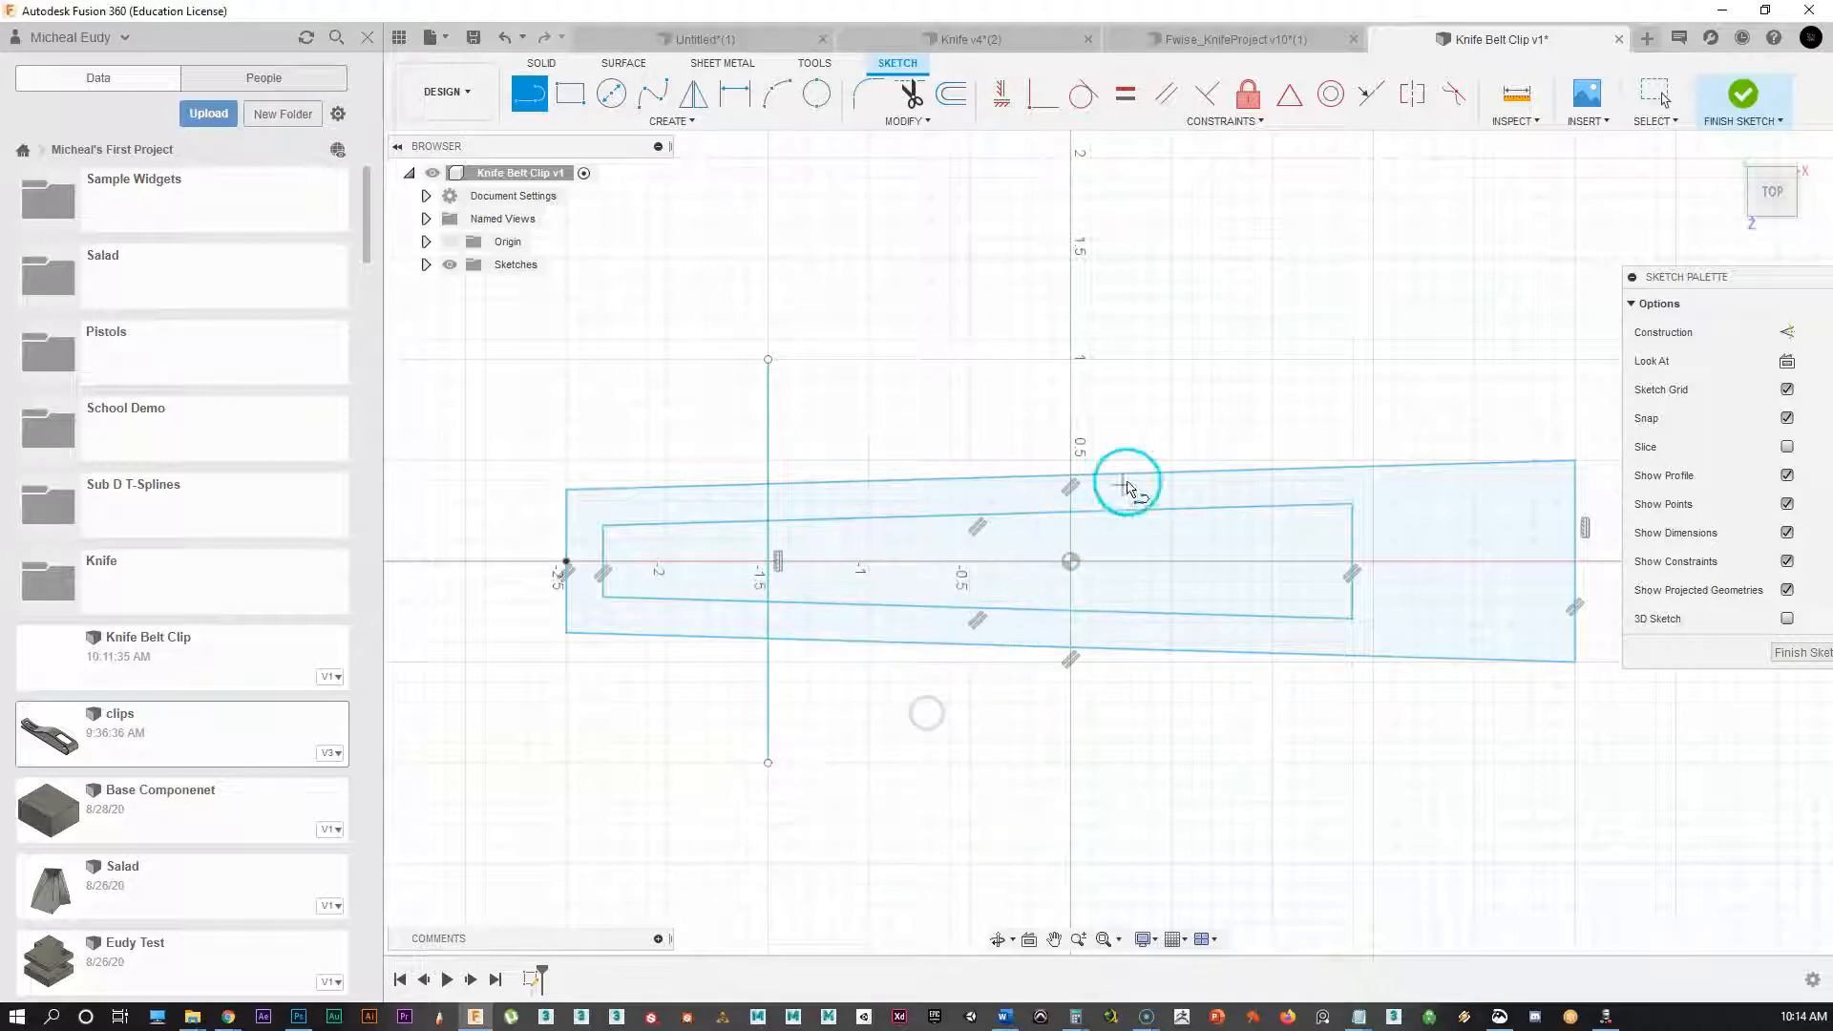
left_click(1091, 382)
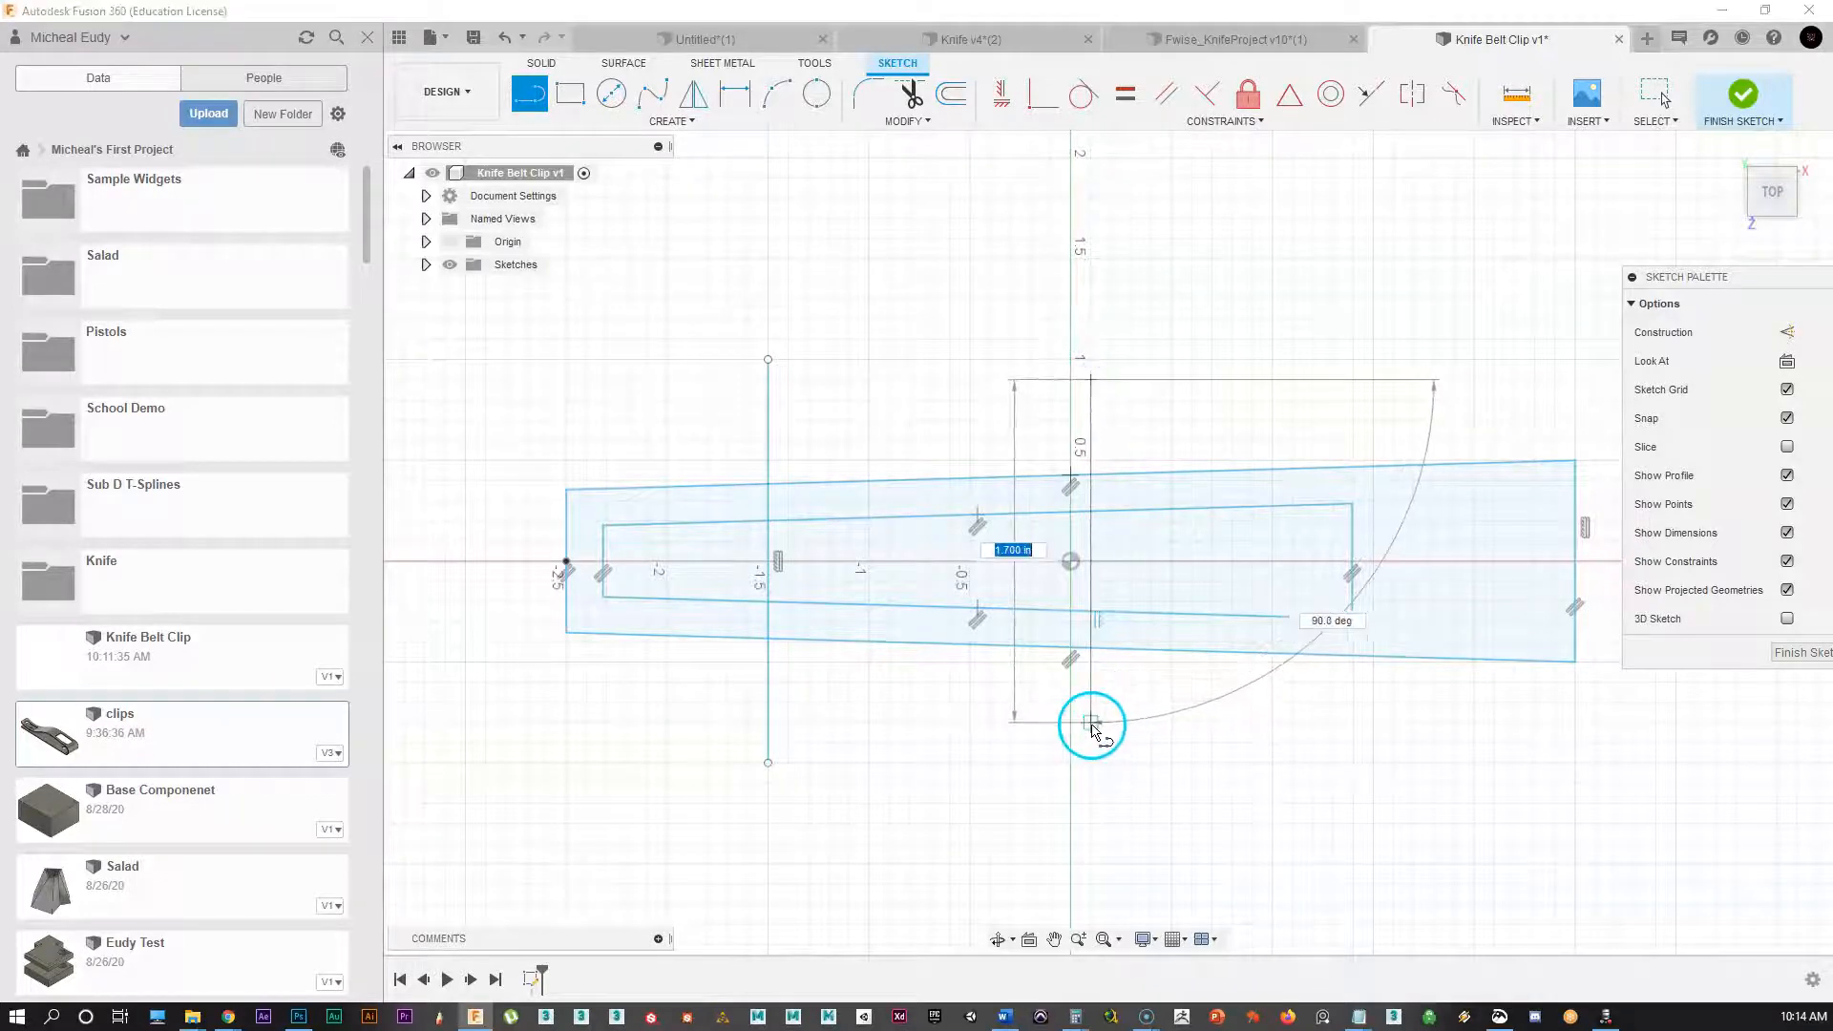
left_click(1091, 722)
right_click(1088, 731)
left_click(1158, 726)
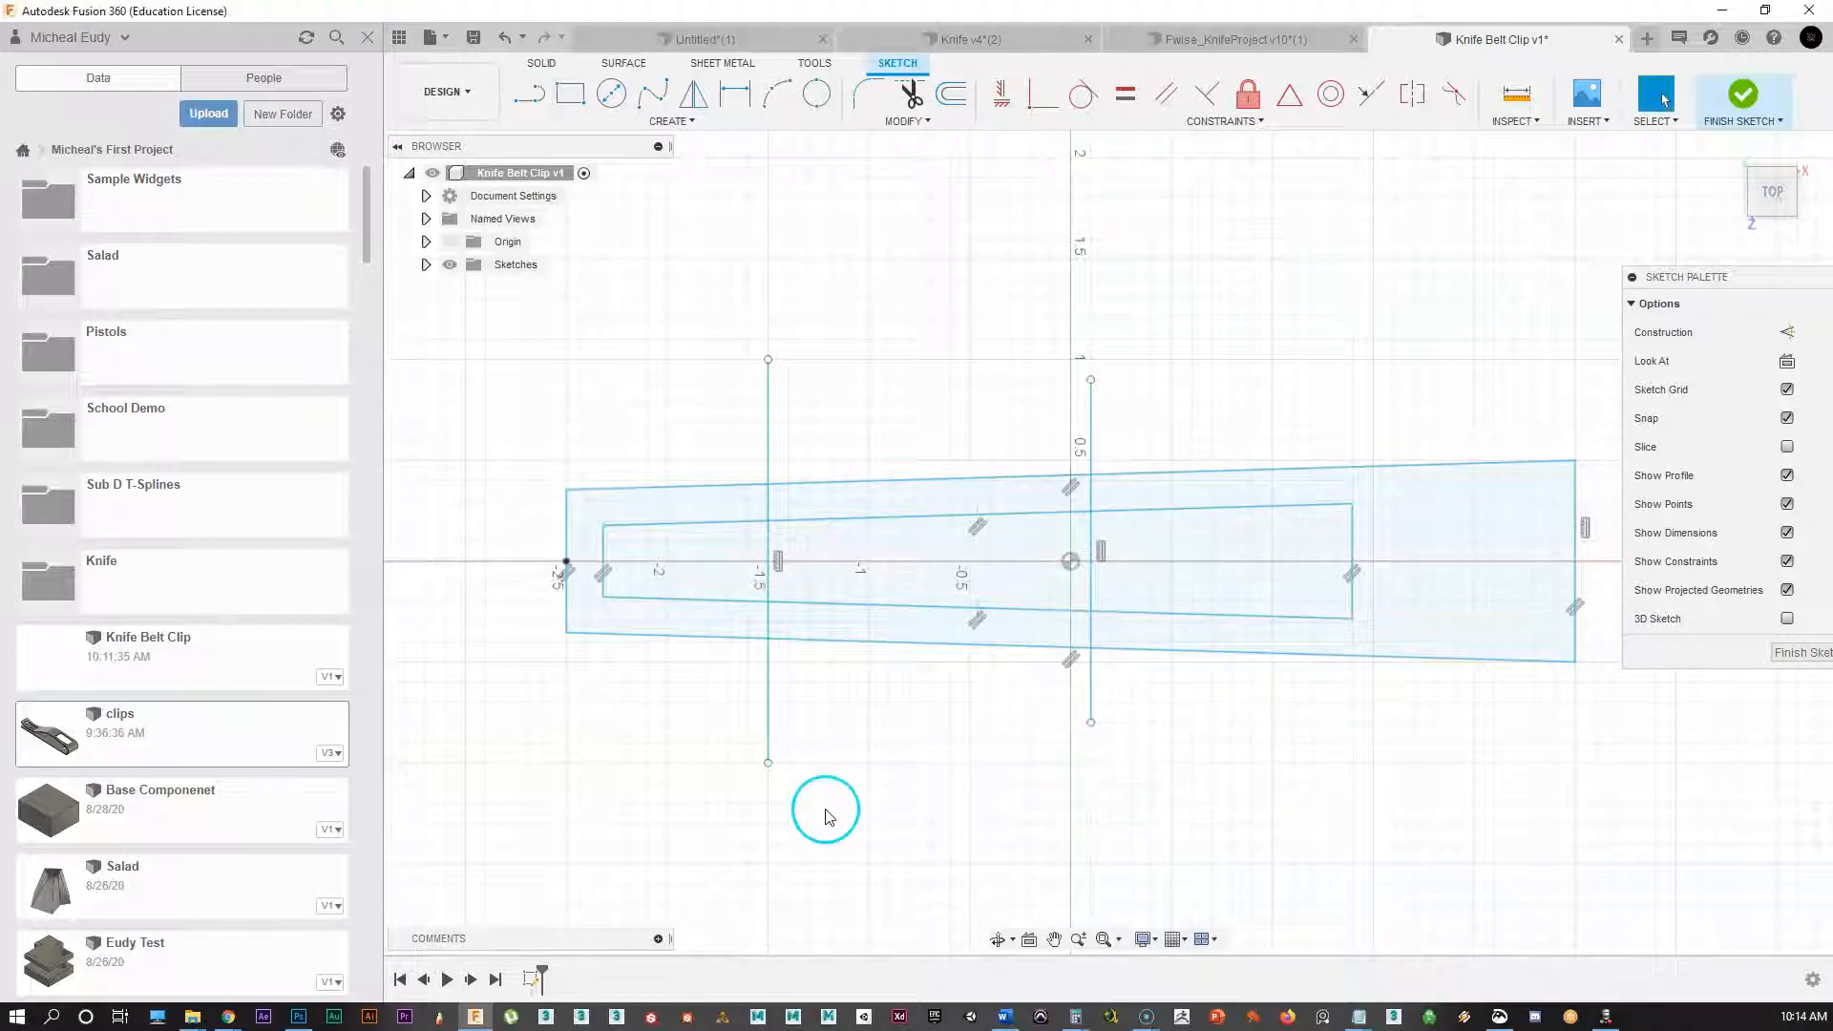
mouse_move(979, 417)
middle_mouse_down()
mouse_move(924, 408)
mouse_move(933, 446)
mouse_move(975, 397)
middle_mouse_up()
scroll(932, 446, "up", 1)
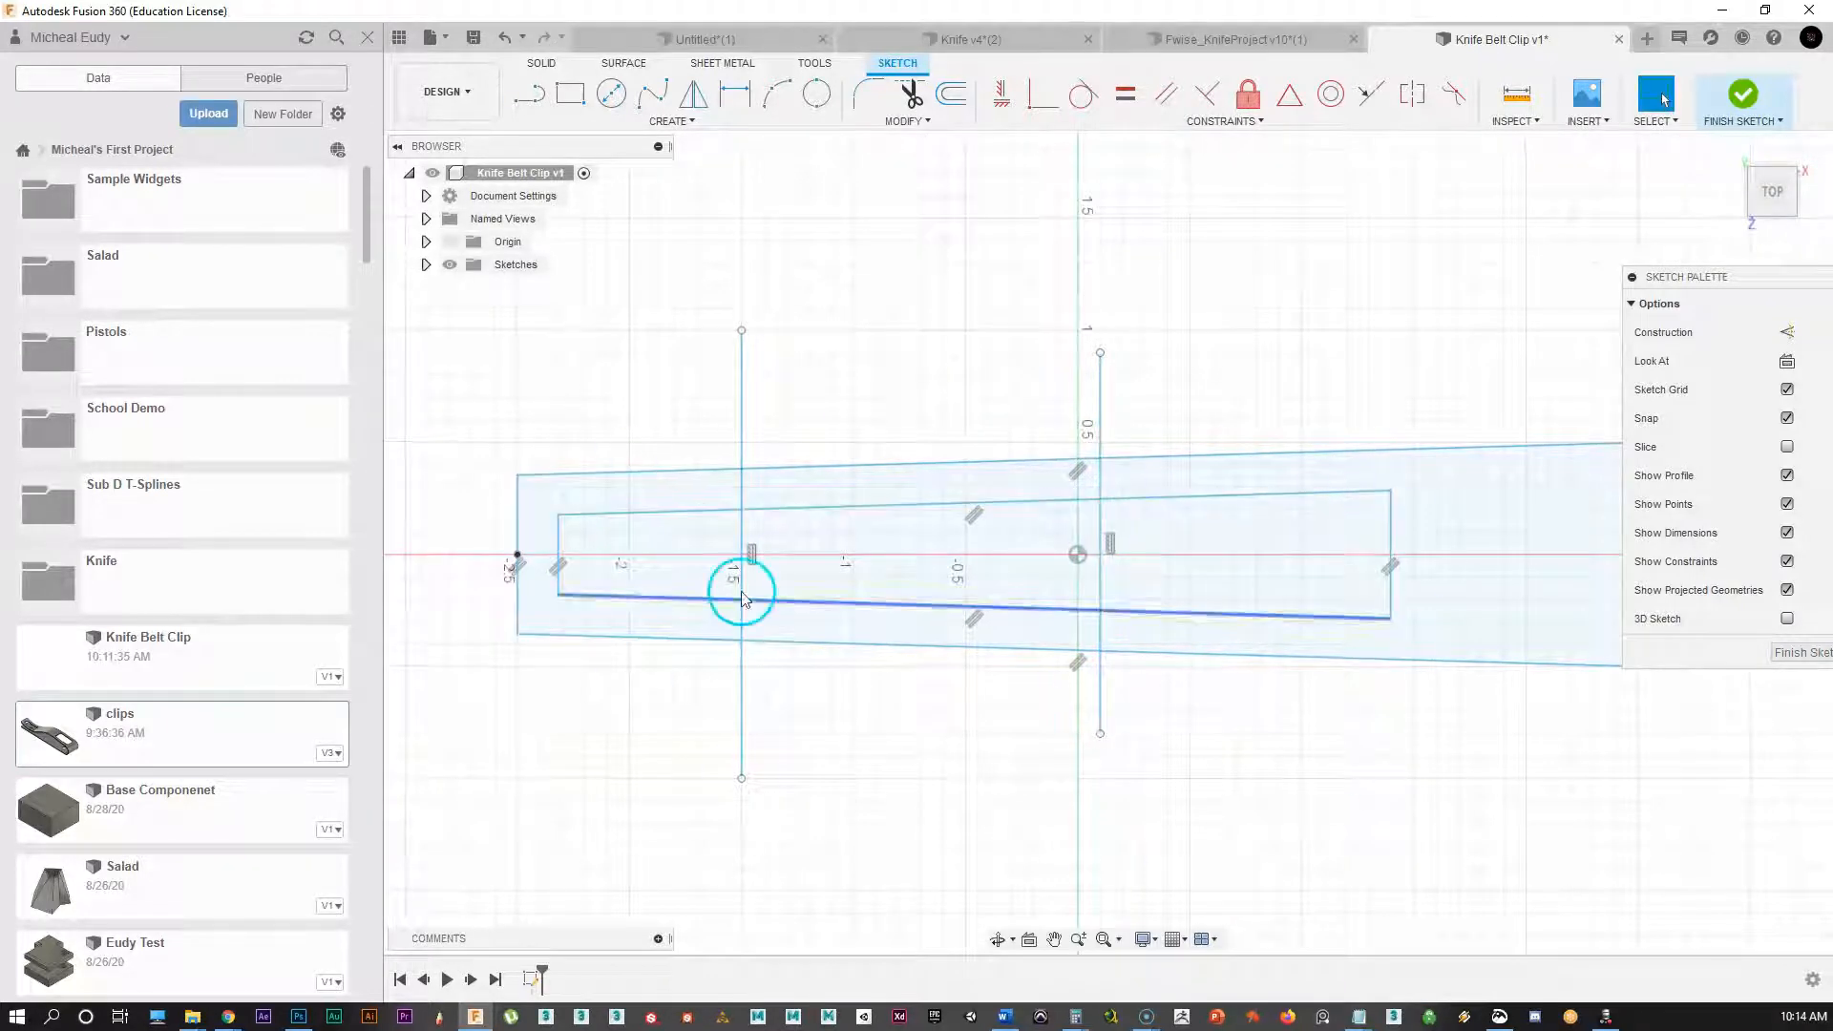
Step: Trim the vertical lines and the inner edges between them, undoing the last mistaken trim
left_click(912, 94)
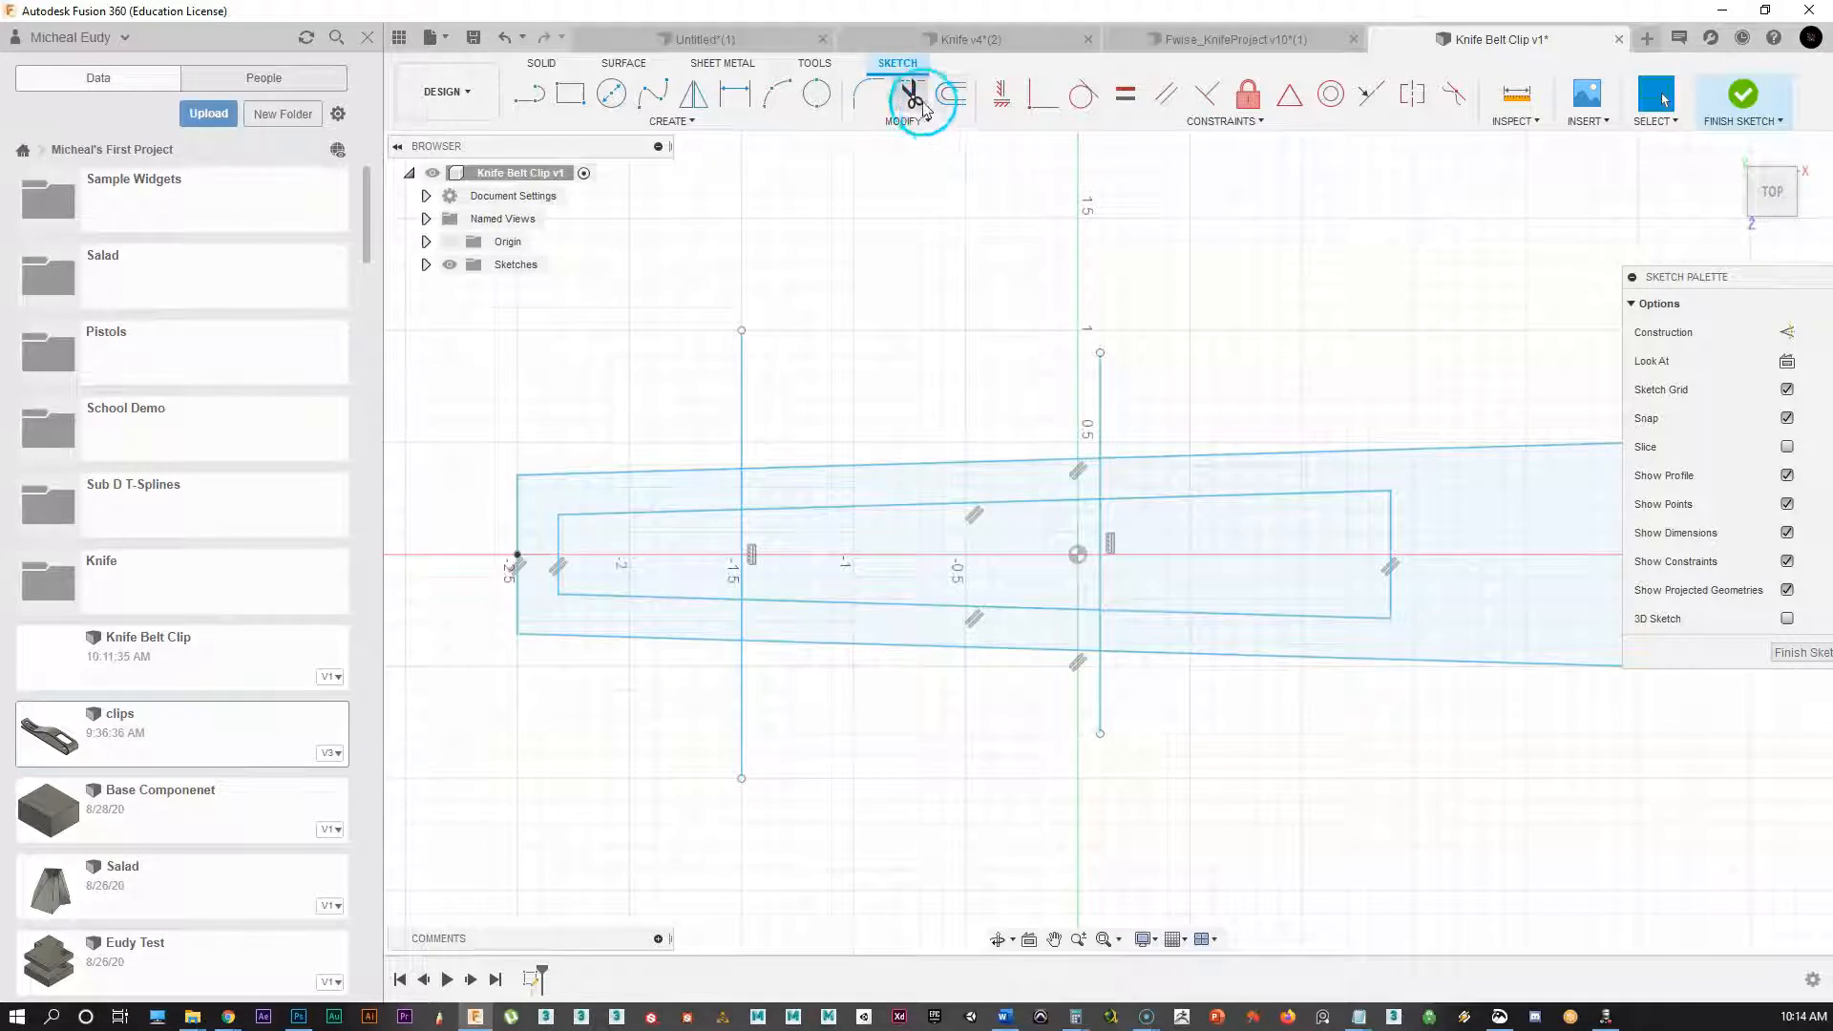
left_click(746, 423)
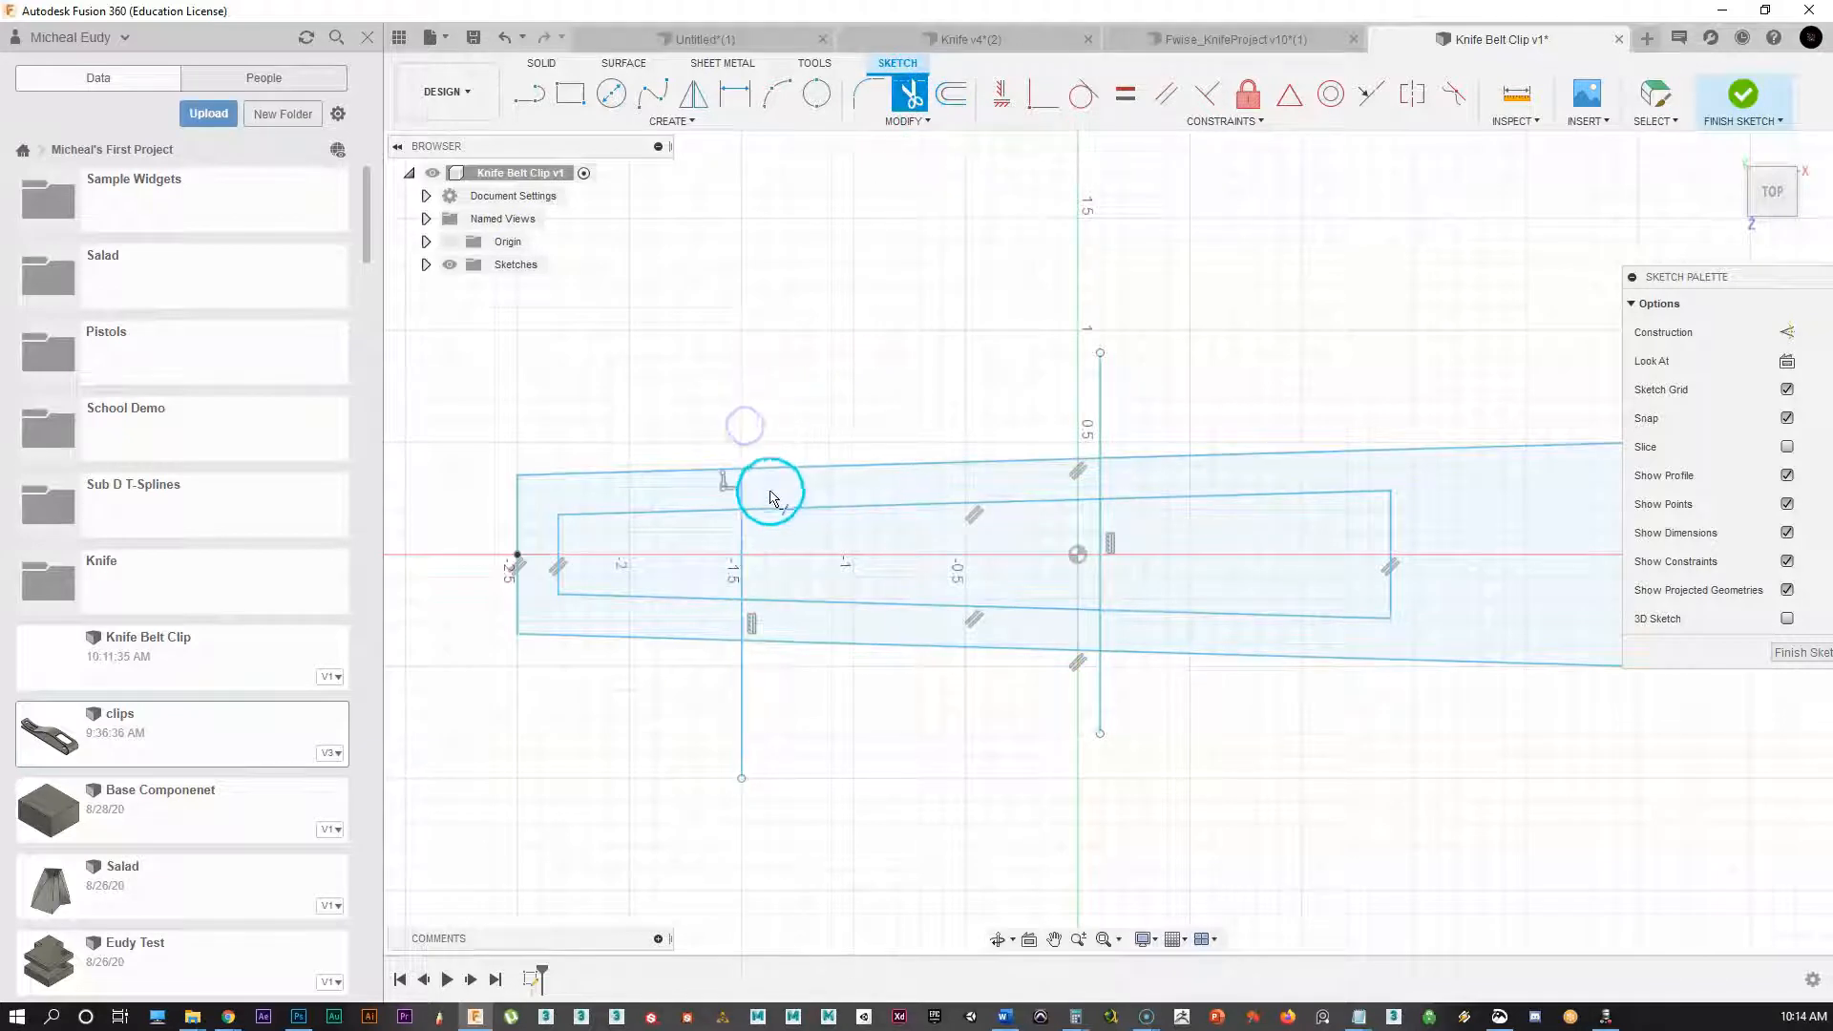
left_click(745, 495)
left_click(806, 509)
left_click(827, 603)
left_click(742, 621)
left_click(745, 707)
left_click(1098, 711)
left_click(1104, 635)
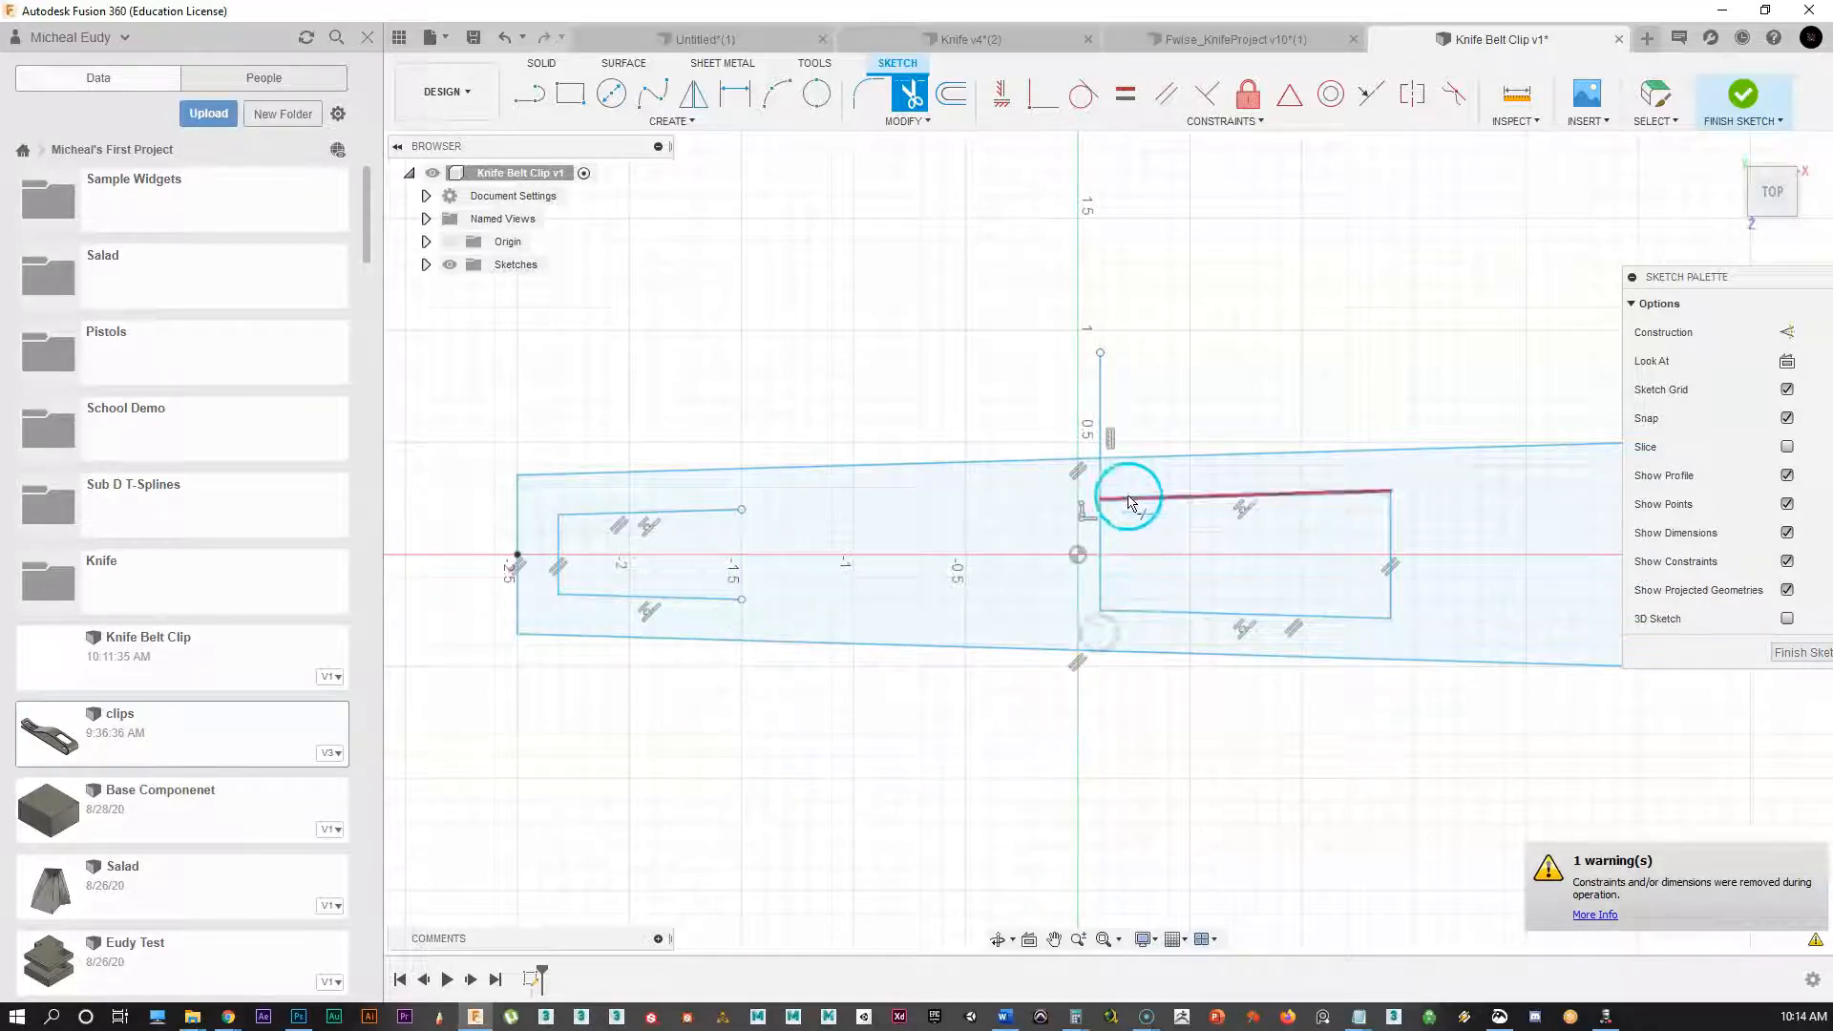
left_click(1101, 411)
mouse_move(929, 707)
middle_mouse_down()
mouse_move(741, 679)
mouse_move(904, 718)
middle_mouse_up()
key("Escape")
key("ctrl+z")
key("ctrl+z")
left_click(924, 715)
Step: Trim the remaining pieces of both vertical lines outside the two slots
left_click(910, 93)
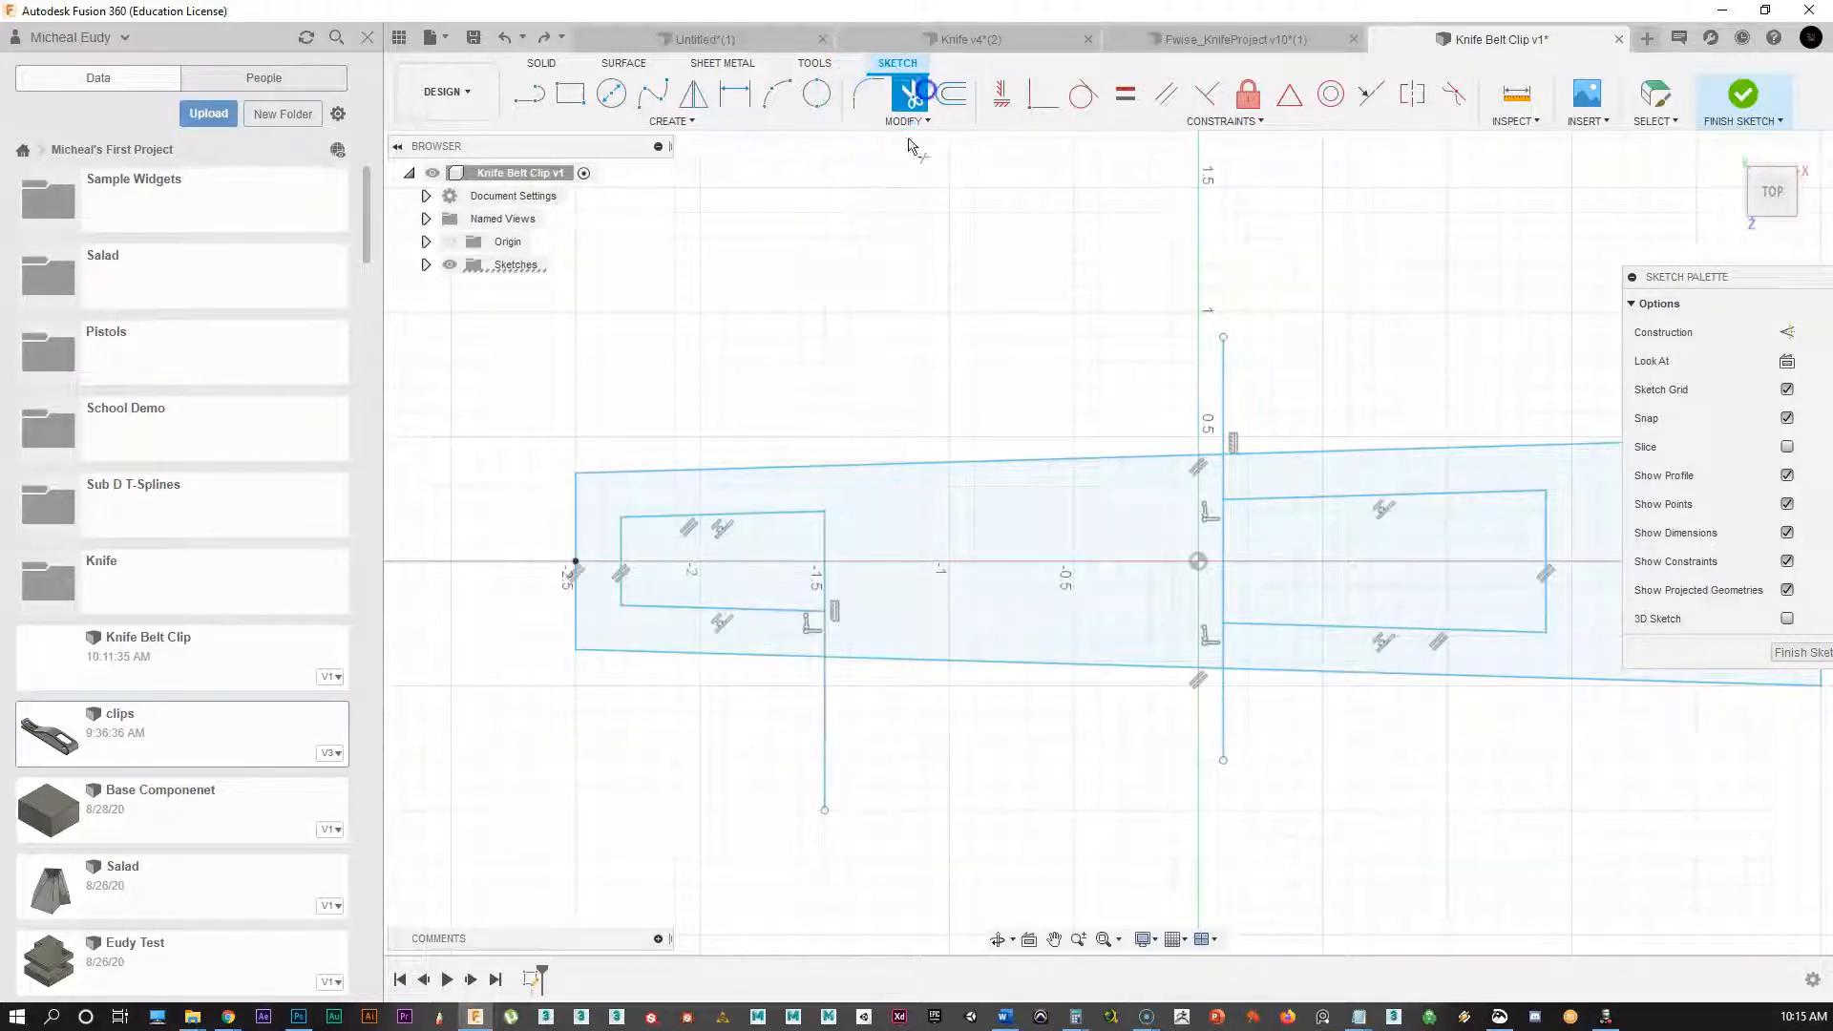
left_click(827, 637)
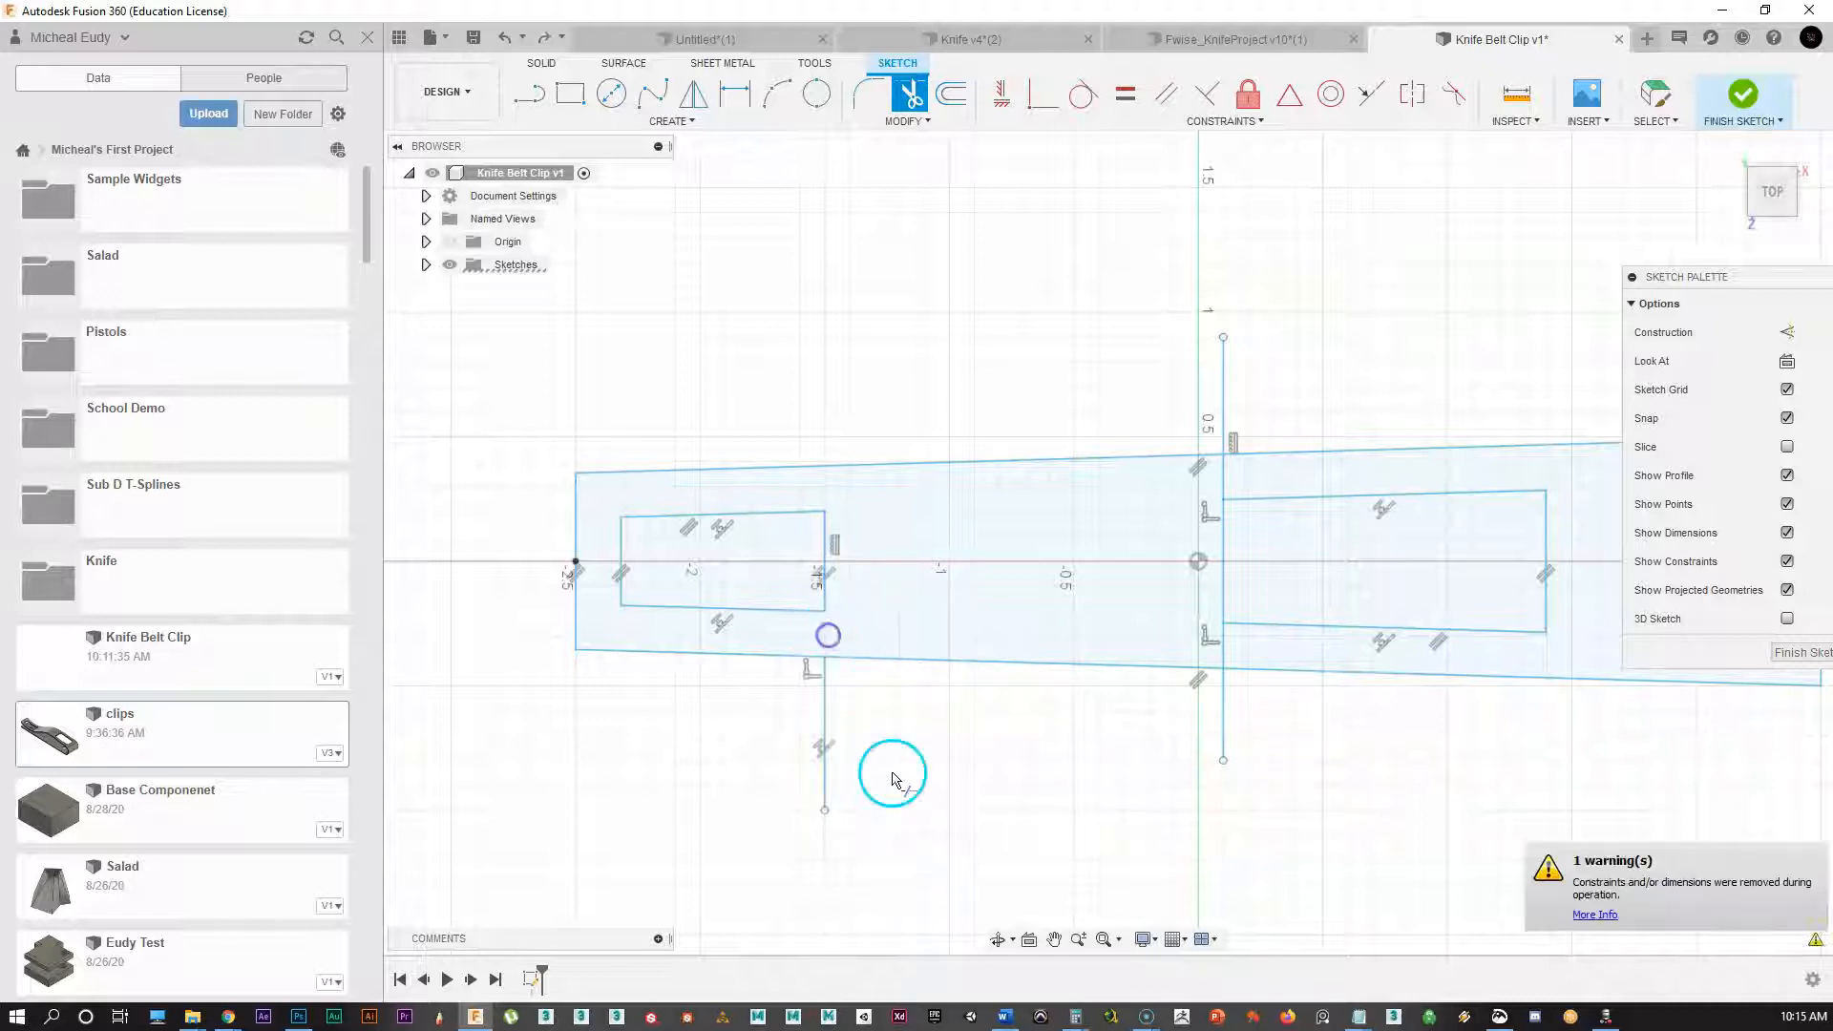
left_click(823, 721)
left_click(1223, 703)
left_click(1223, 646)
left_click(1228, 487)
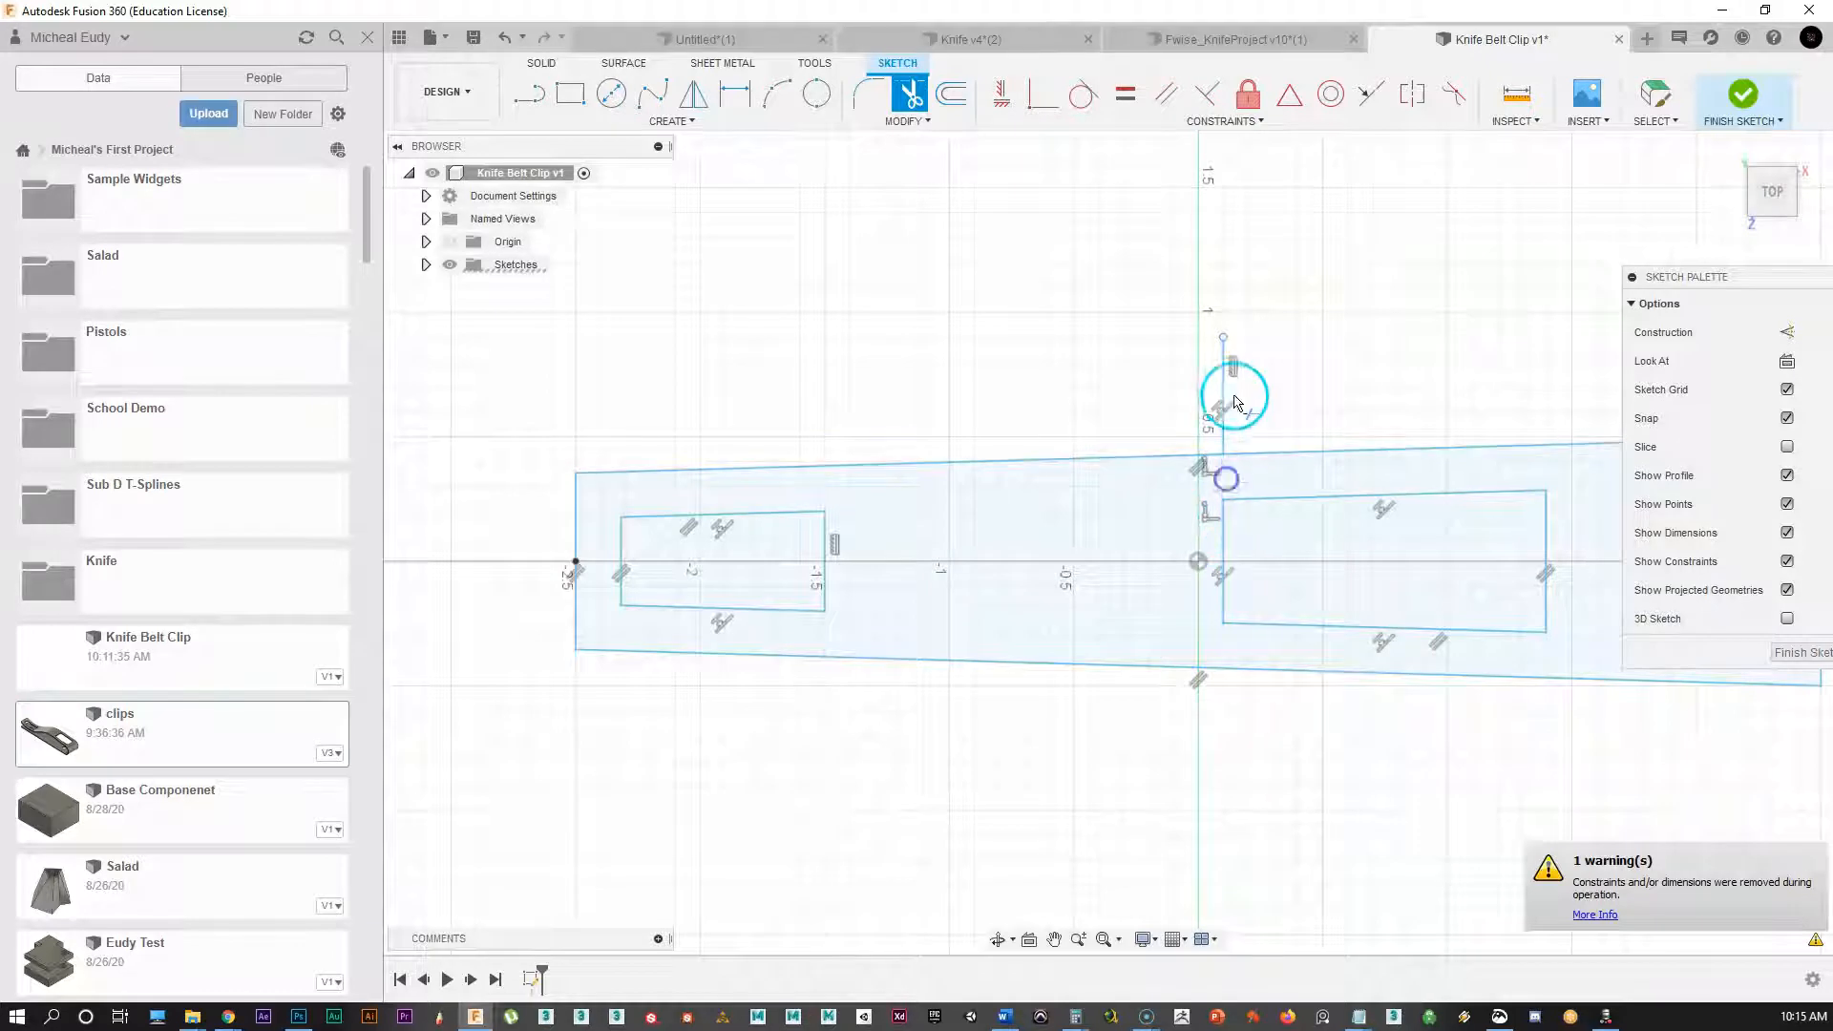
left_click(1223, 406)
mouse_move(1084, 605)
middle_mouse_down()
mouse_move(993, 532)
mouse_move(975, 549)
middle_mouse_up()
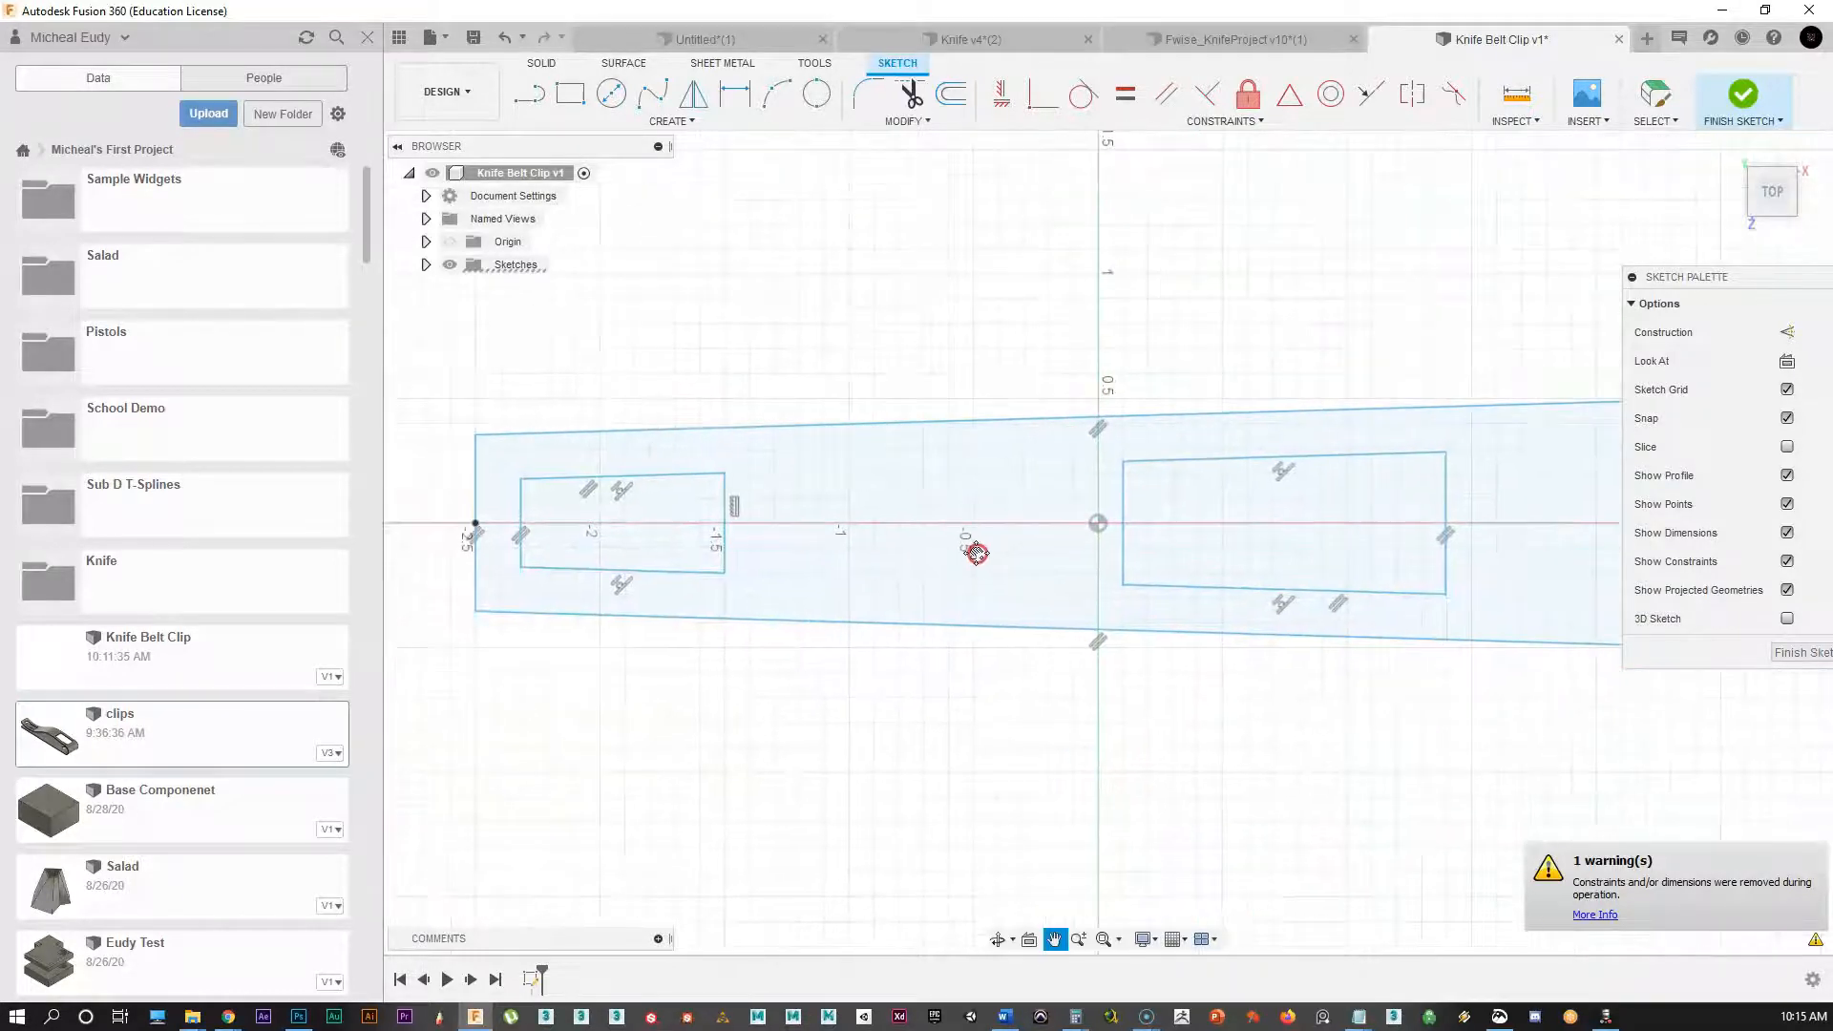
right_click(1291, 802)
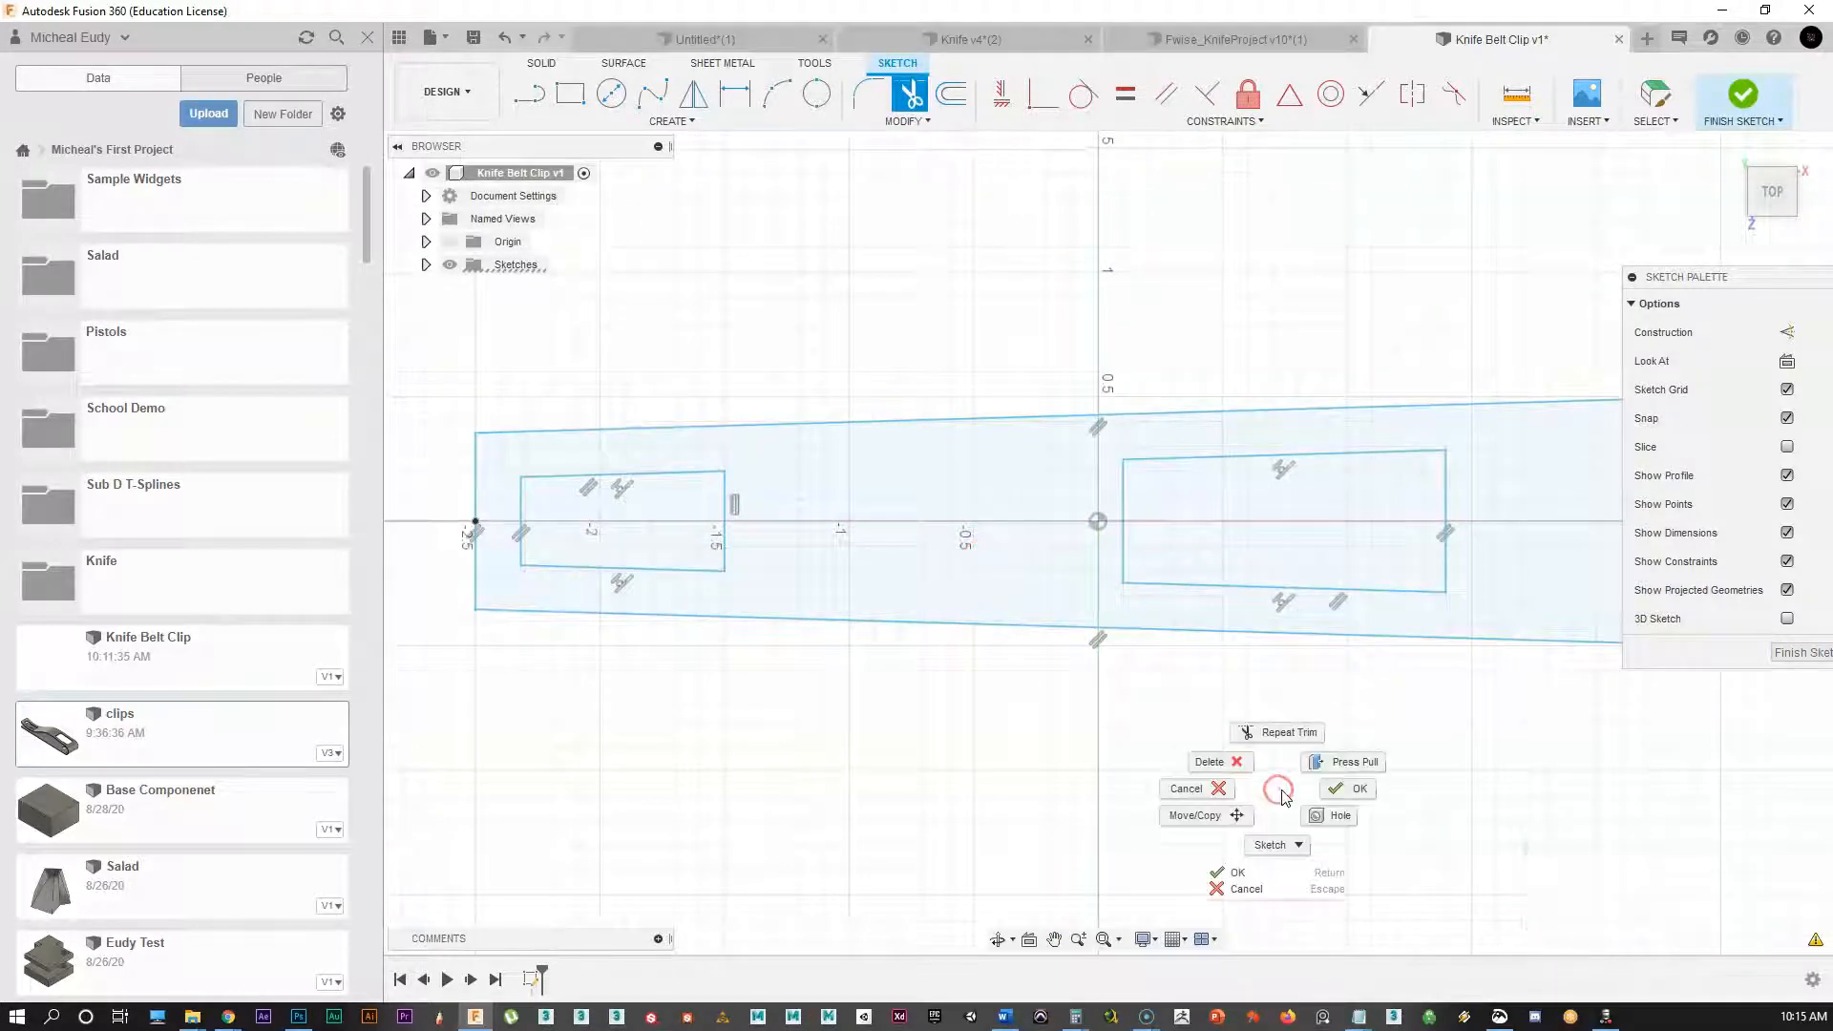
left_click(1346, 789)
mouse_move(1002, 739)
middle_mouse_down()
mouse_move(937, 754)
mouse_move(872, 818)
mouse_move(662, 732)
mouse_move(1043, 708)
mouse_move(1090, 738)
middle_mouse_up()
scroll(597, 700, "up", 1)
middle_click_drag(597, 700, 704, 731)
scroll(704, 731, "up", 1)
Step: Fillet the left slot's two left corners and the plate's outer top and bottom left corners
left_click(734, 589)
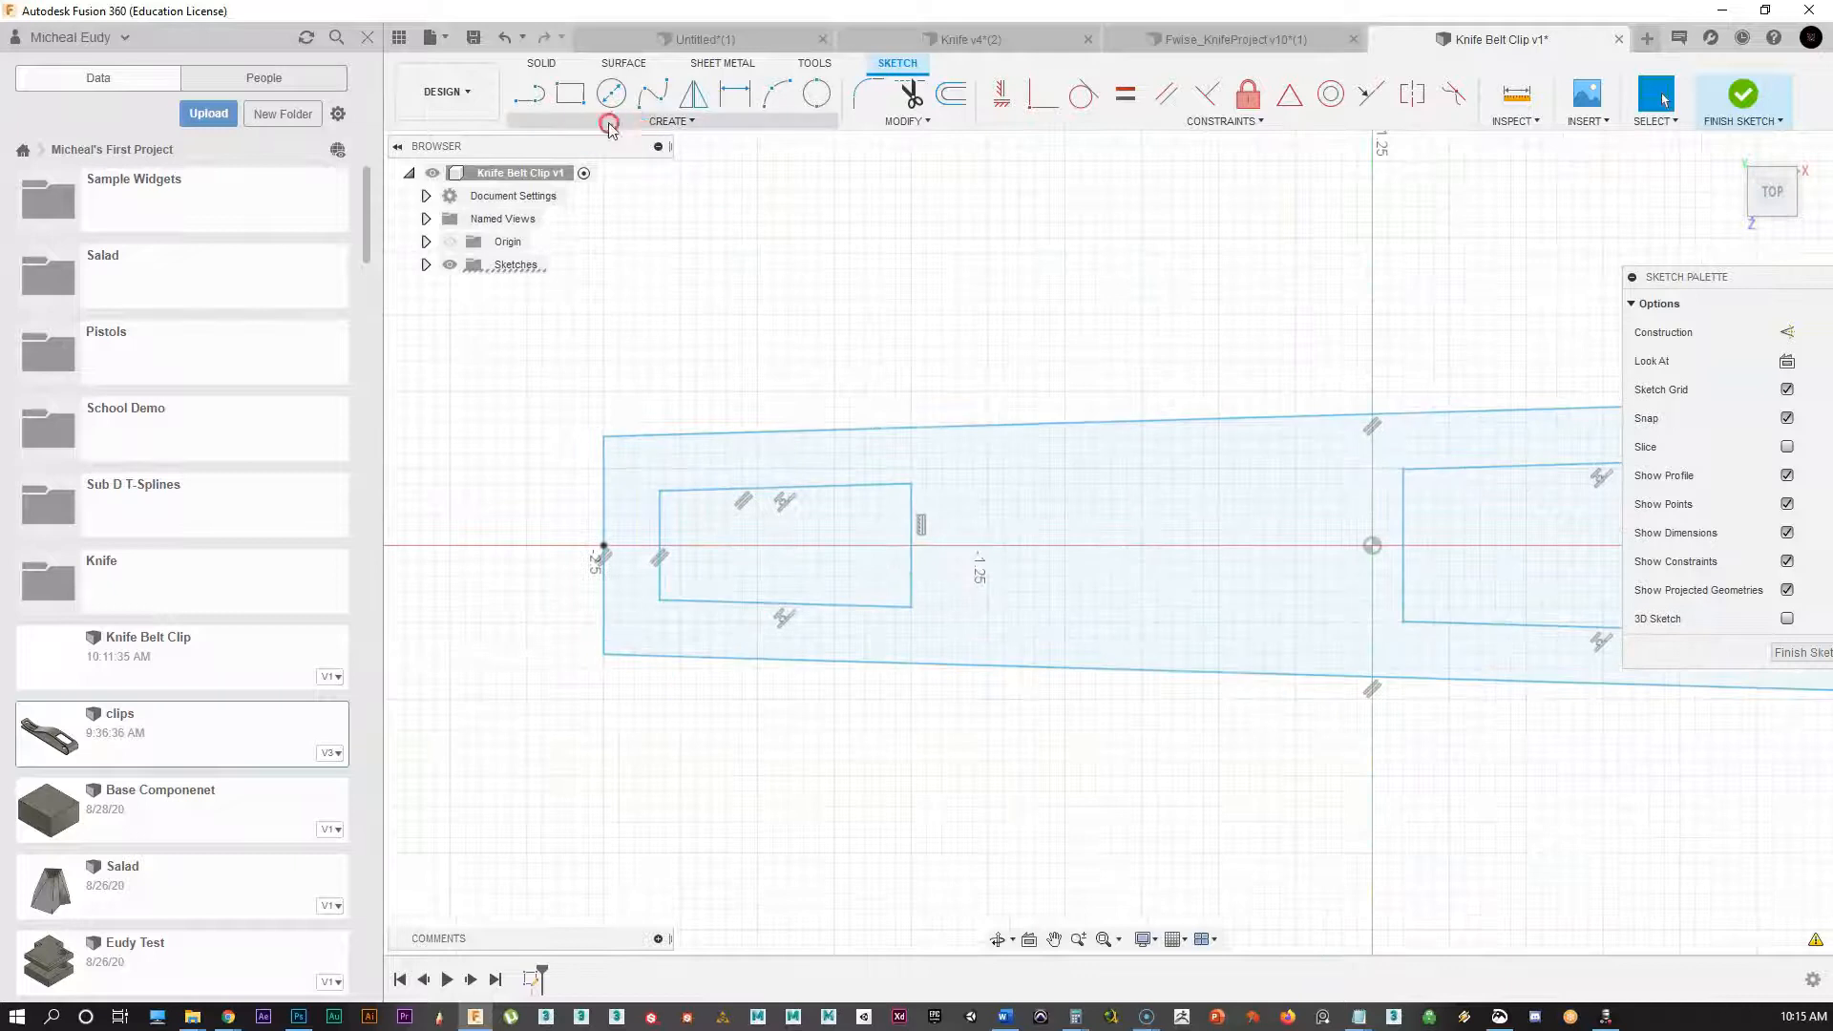
left_click(870, 93)
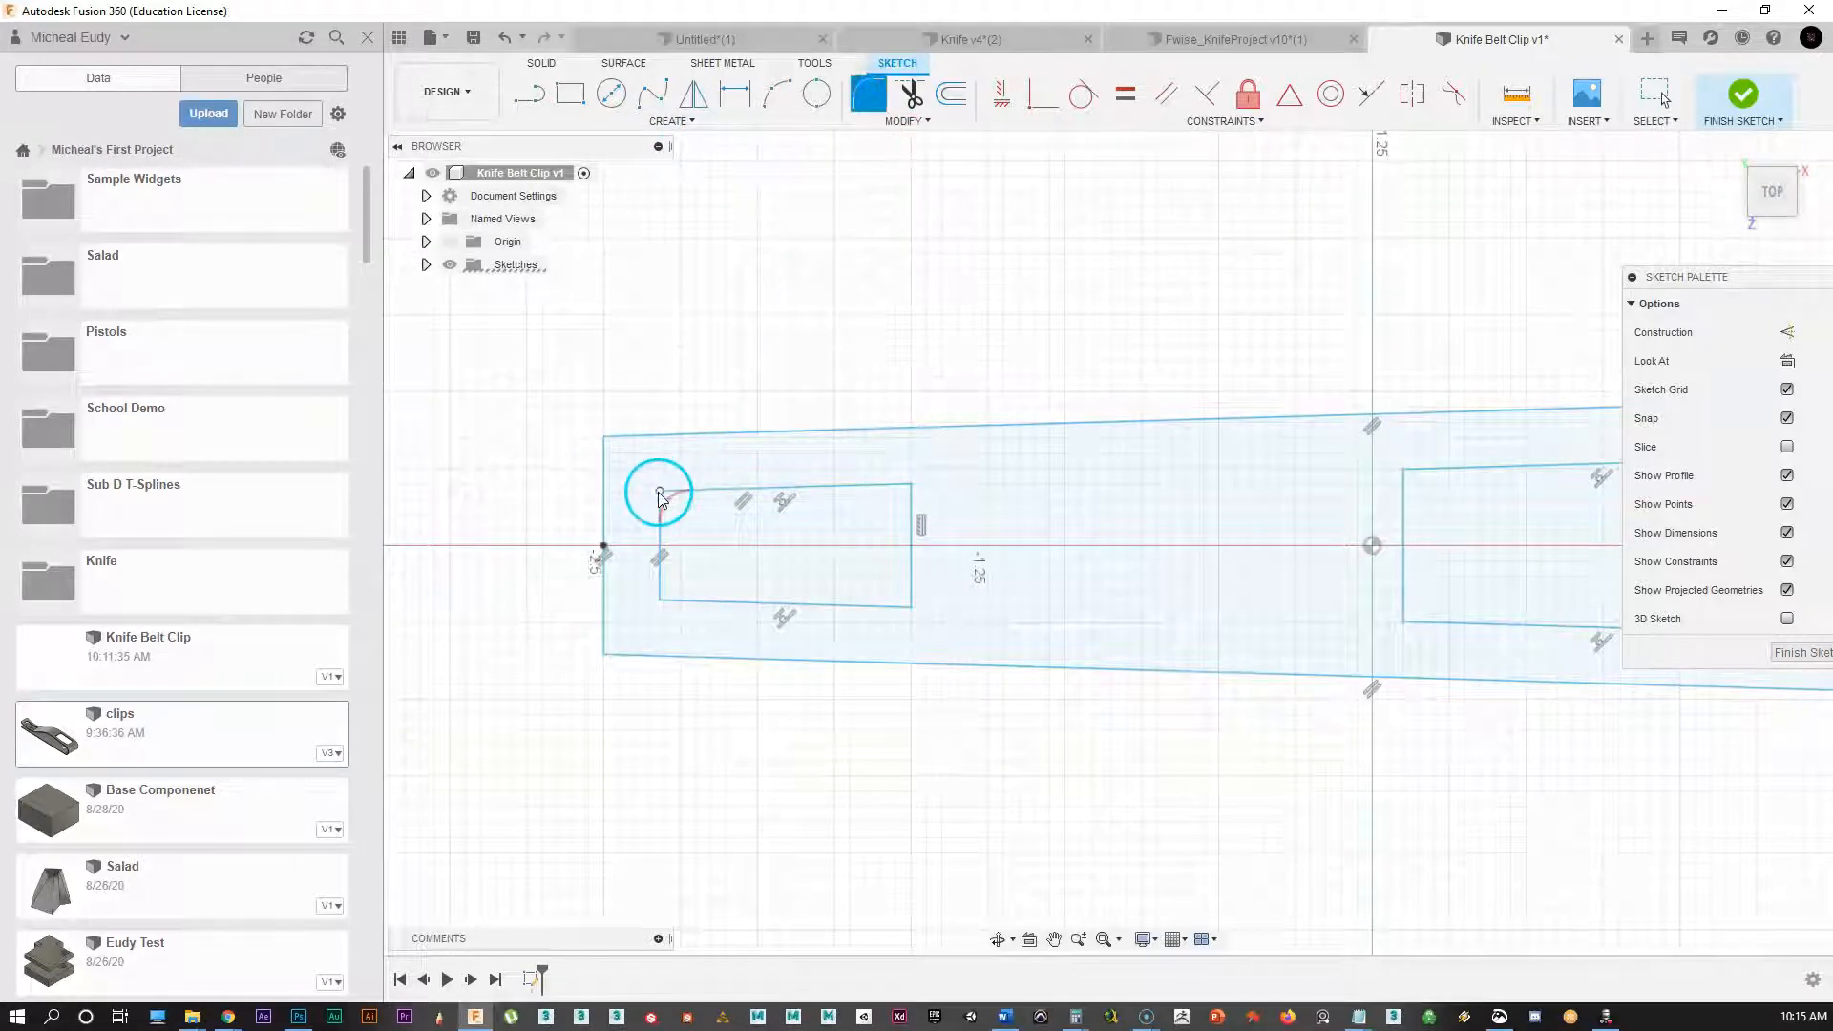
left_click(660, 493)
left_click(660, 601)
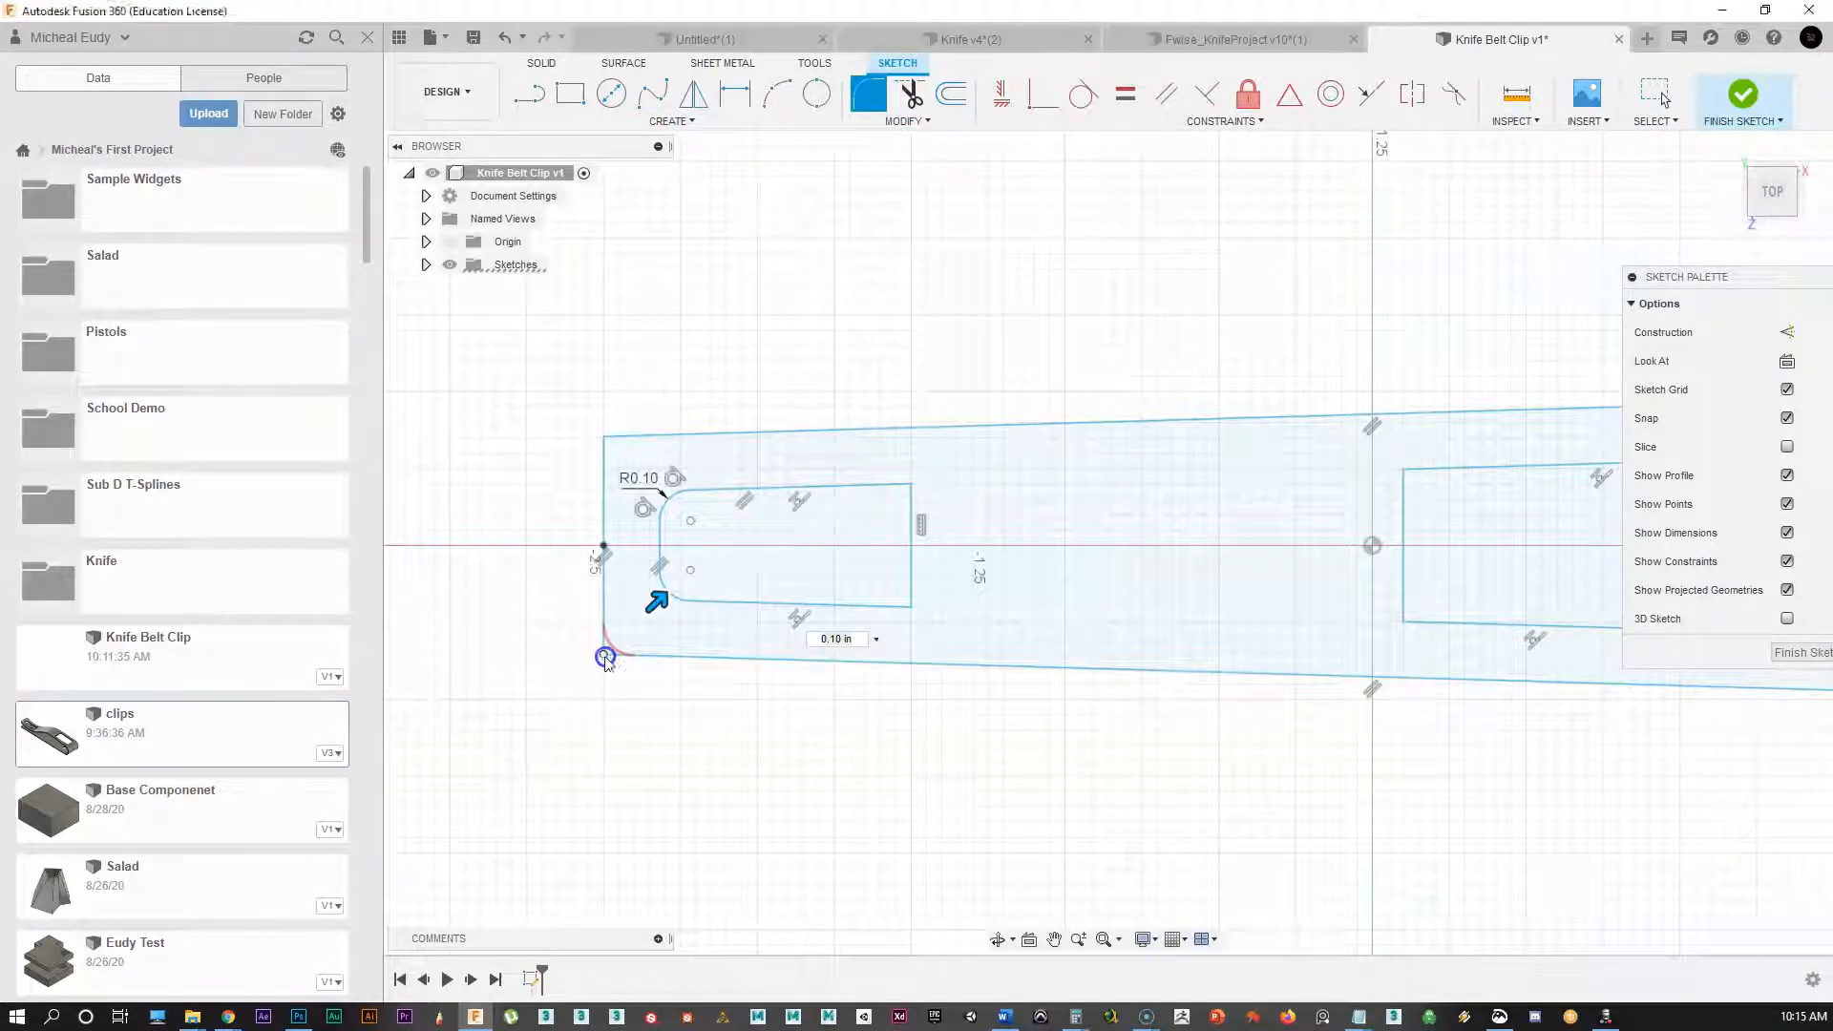
left_click(605, 658)
left_click(604, 438)
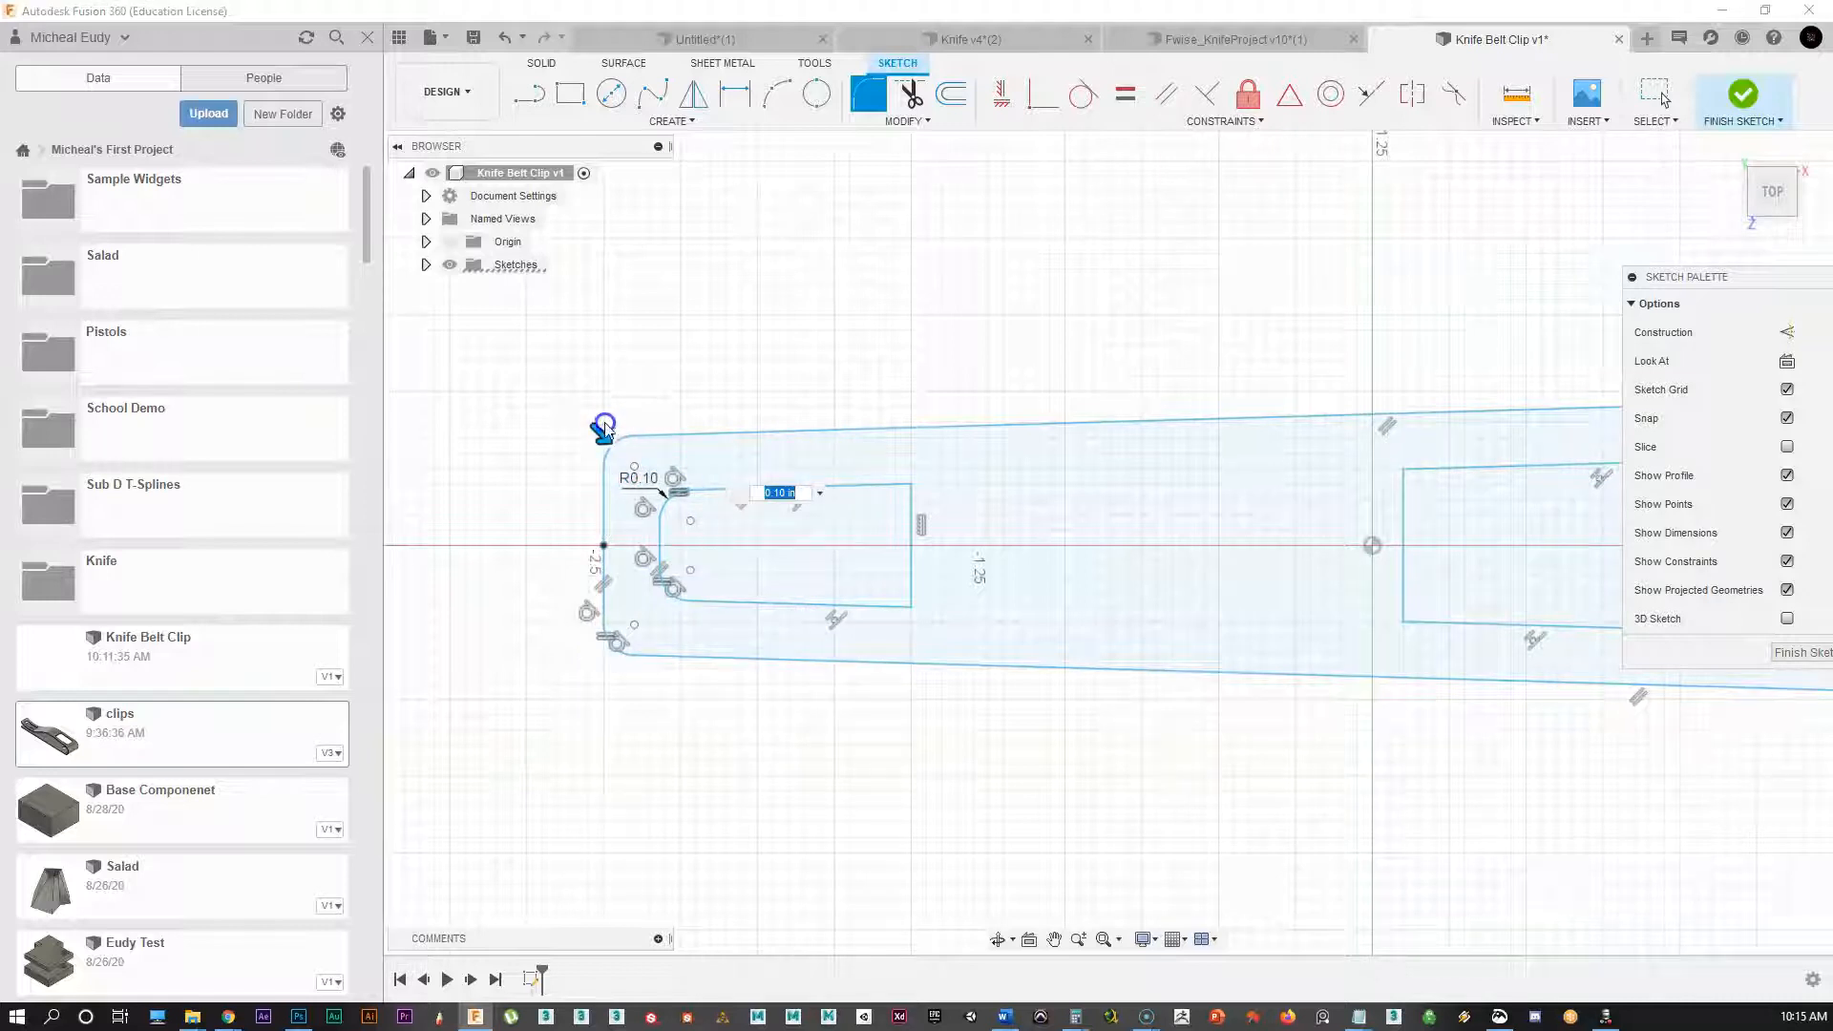
left_click_drag(601, 430, 619, 441)
Step: Set the fillet radius to 0.169 in and confirm it
scroll(681, 558, "up", 5)
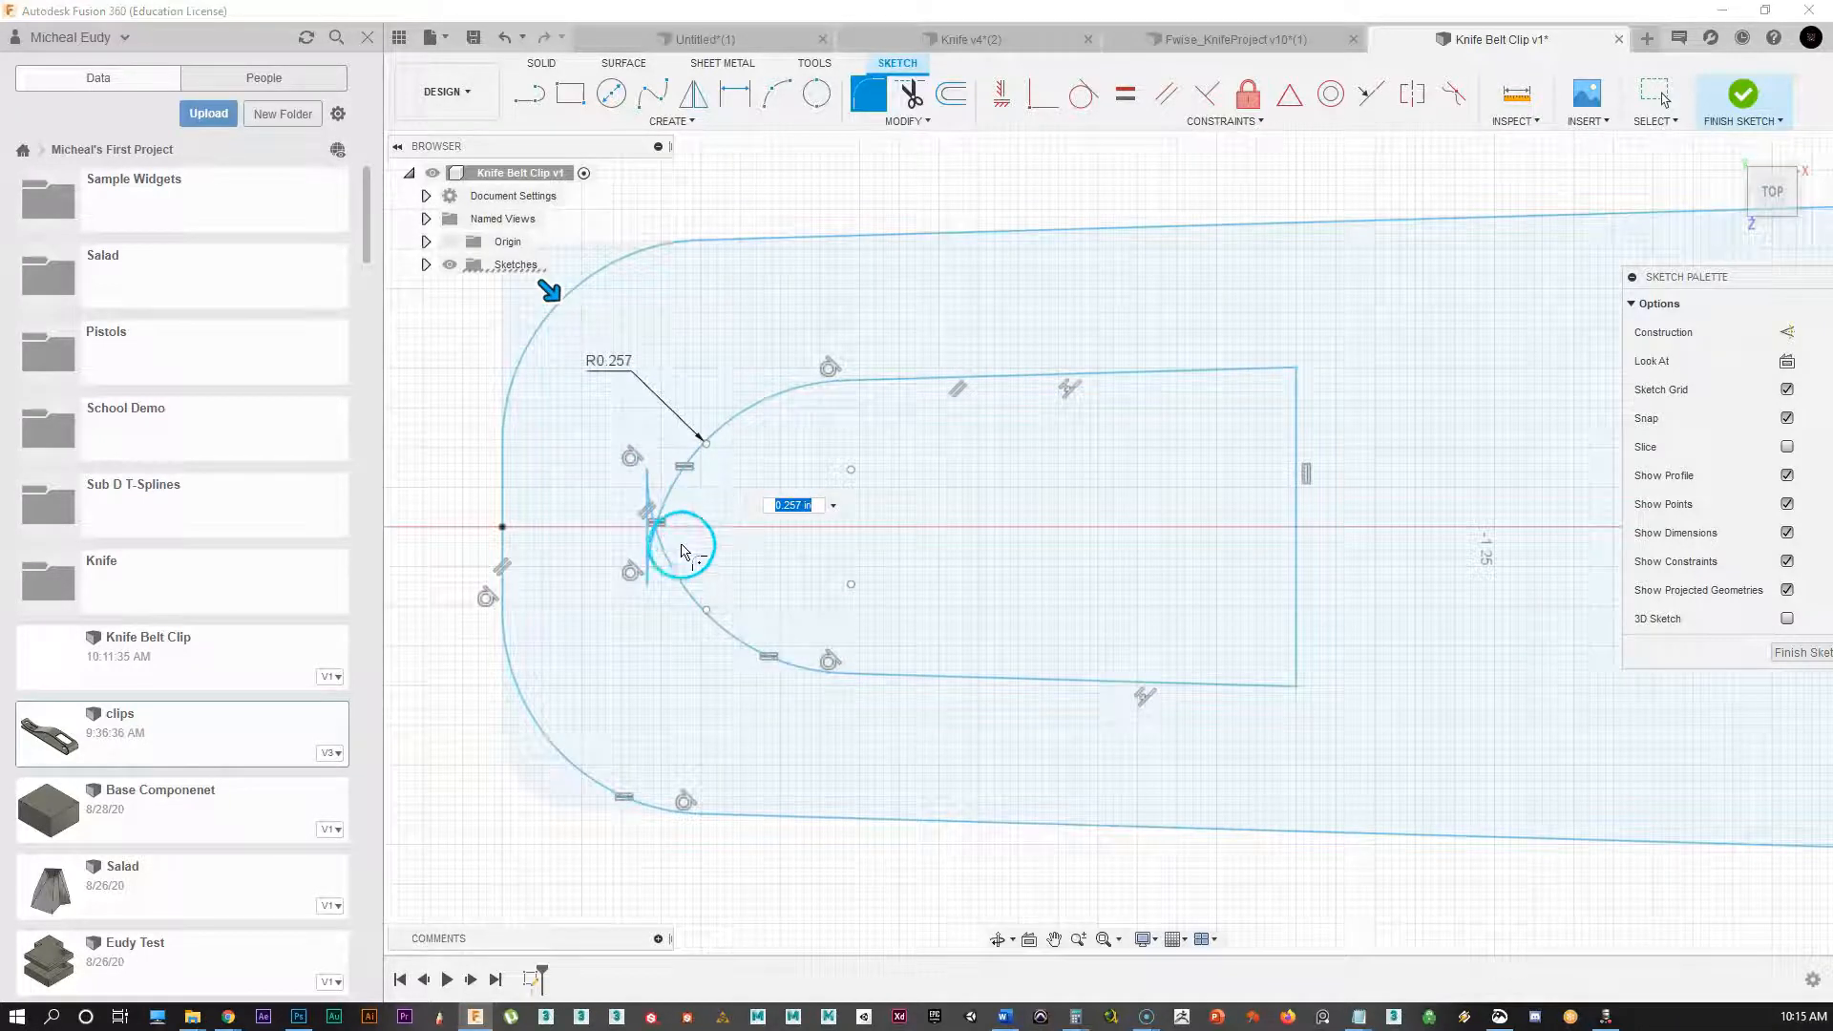
middle_click_drag(731, 520, 775, 515)
left_click(699, 381)
left_click_drag(661, 294, 653, 267)
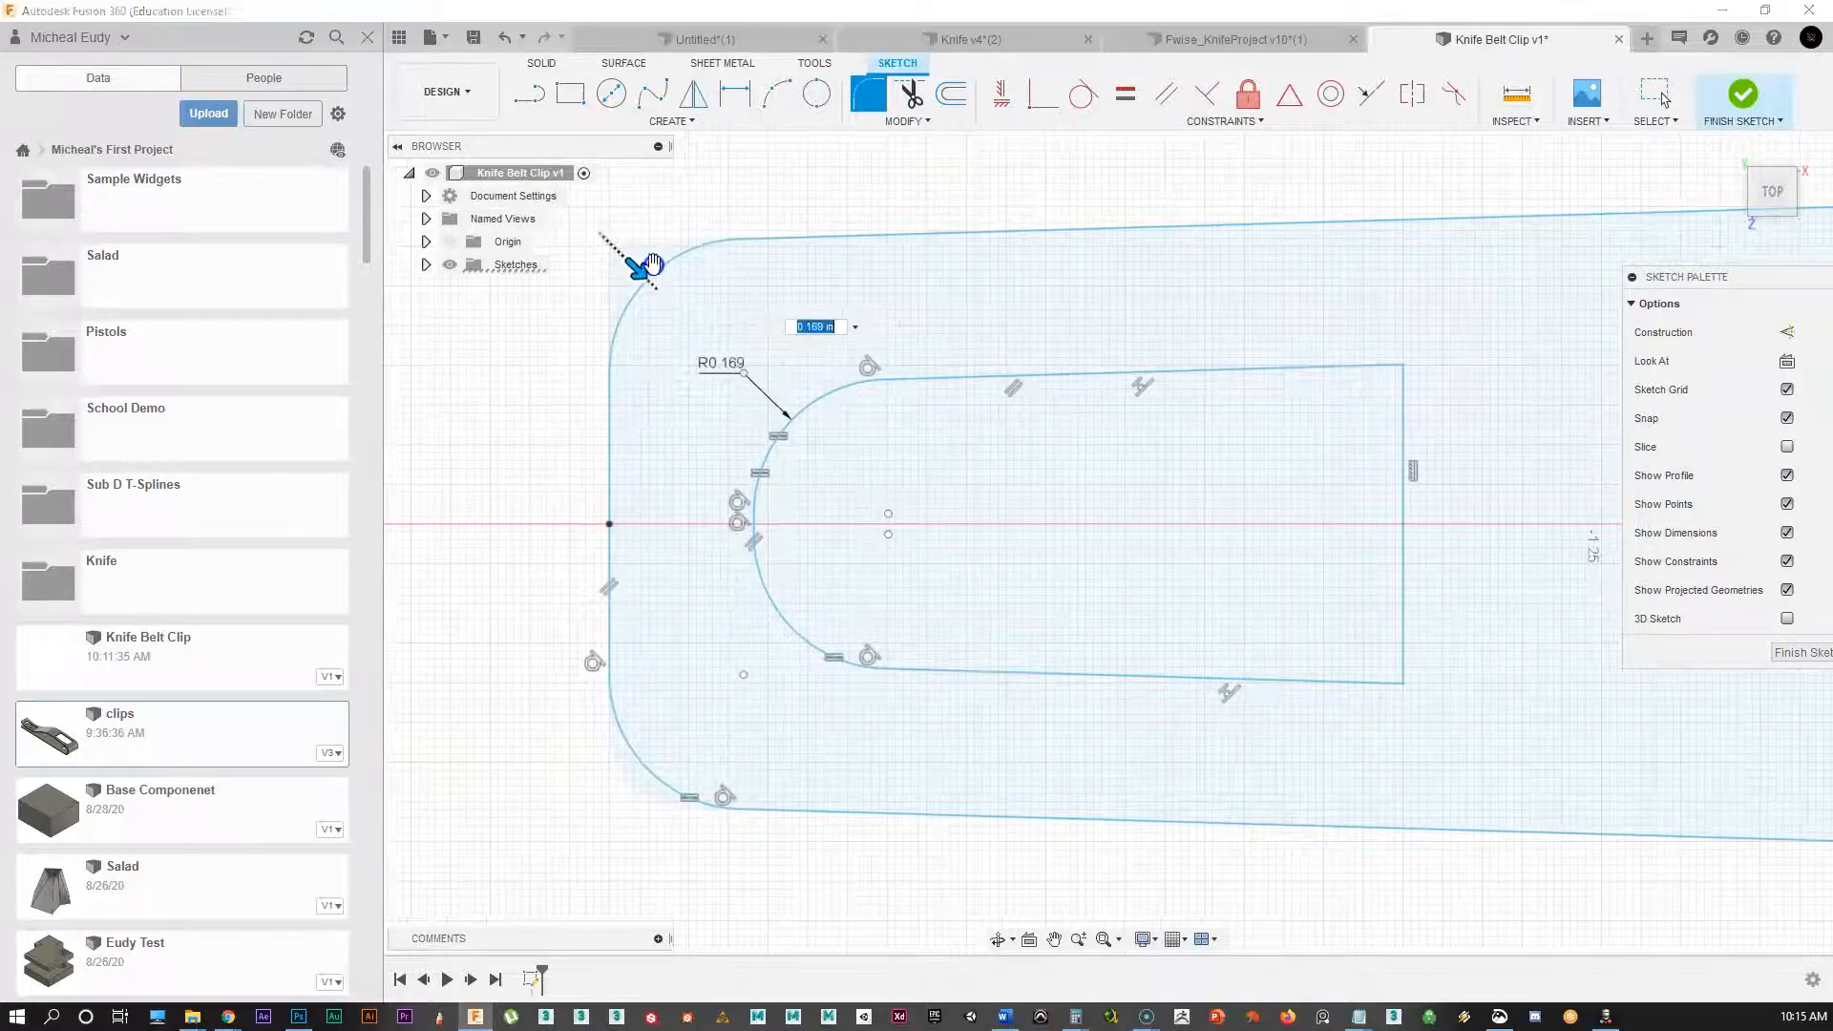
scroll(1136, 506, "down", 1)
middle_click_drag(1145, 504, 1126, 516)
scroll(1017, 523, "down", 3)
mouse_move(1015, 524)
middle_mouse_down()
mouse_move(970, 535)
mouse_move(961, 560)
middle_mouse_up()
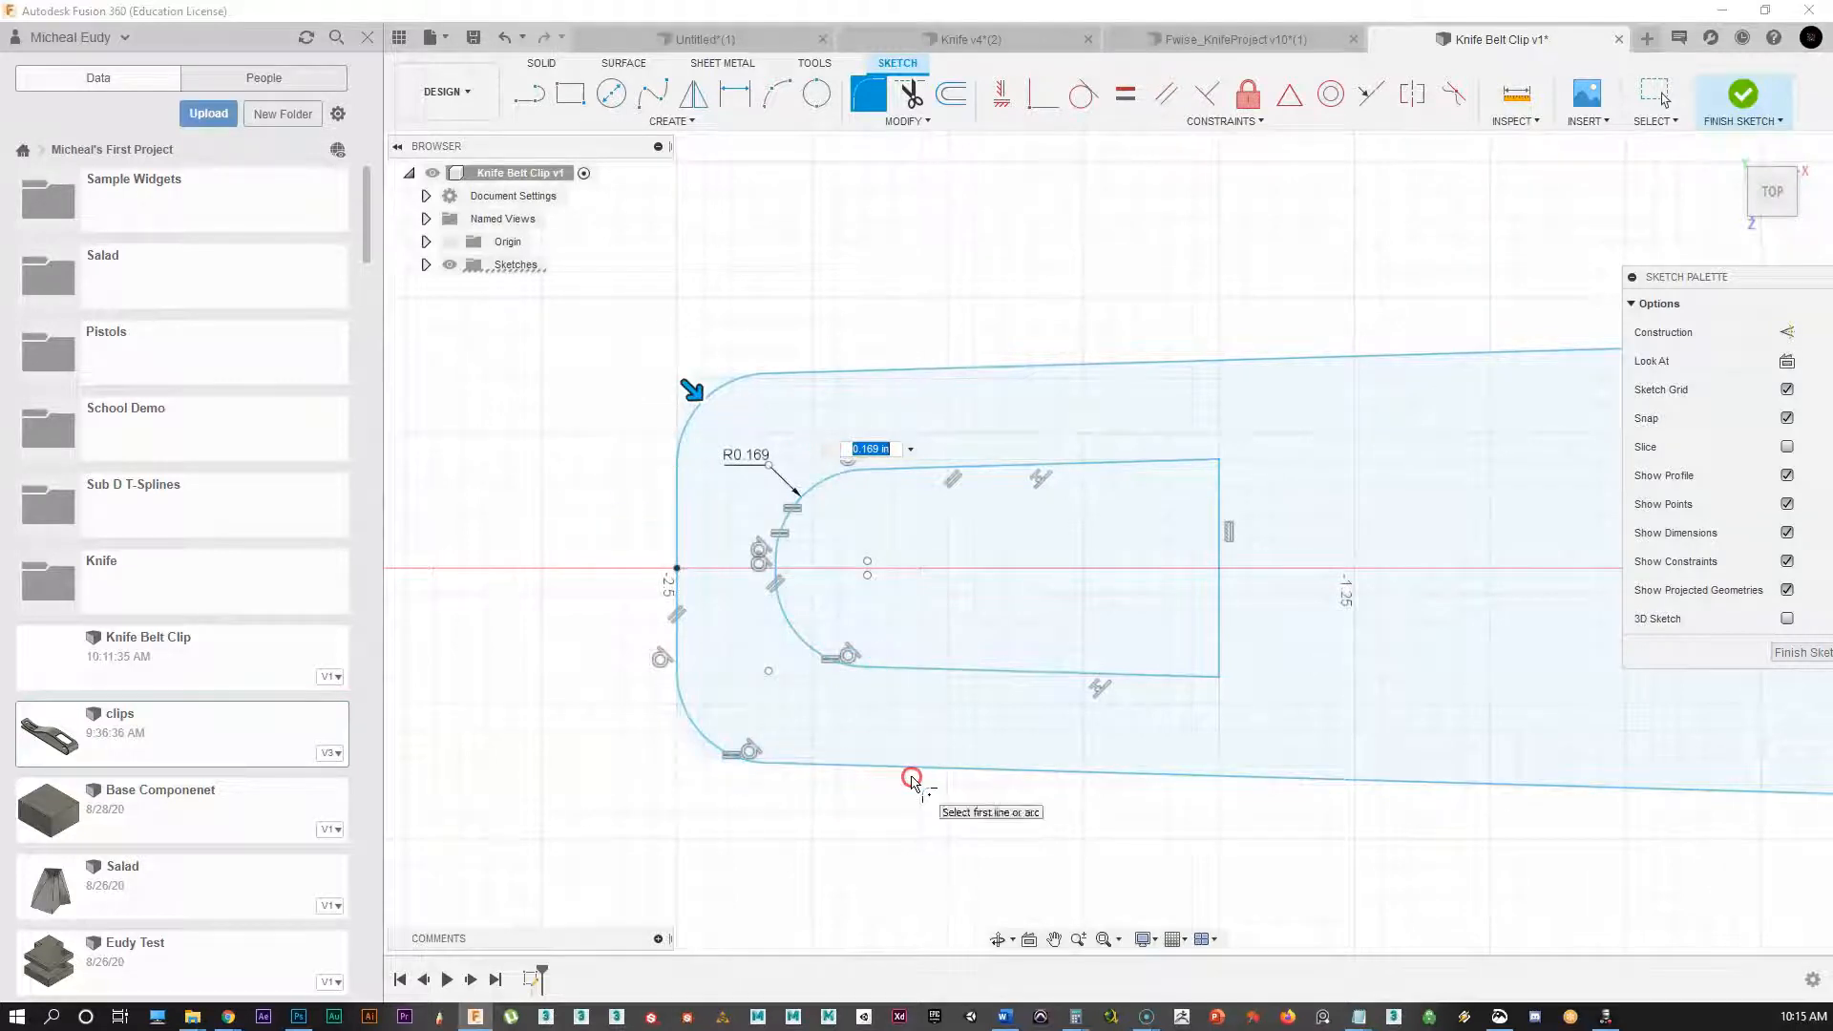
scroll(957, 590, "down", 1)
middle_click_drag(969, 582, 764, 570)
scroll(831, 606, "down", 1)
middle_click_drag(833, 646, 843, 571)
scroll(1026, 389, "down", 1)
middle_click_drag(1025, 389, 945, 503)
middle_click_drag(1092, 395, 1001, 406)
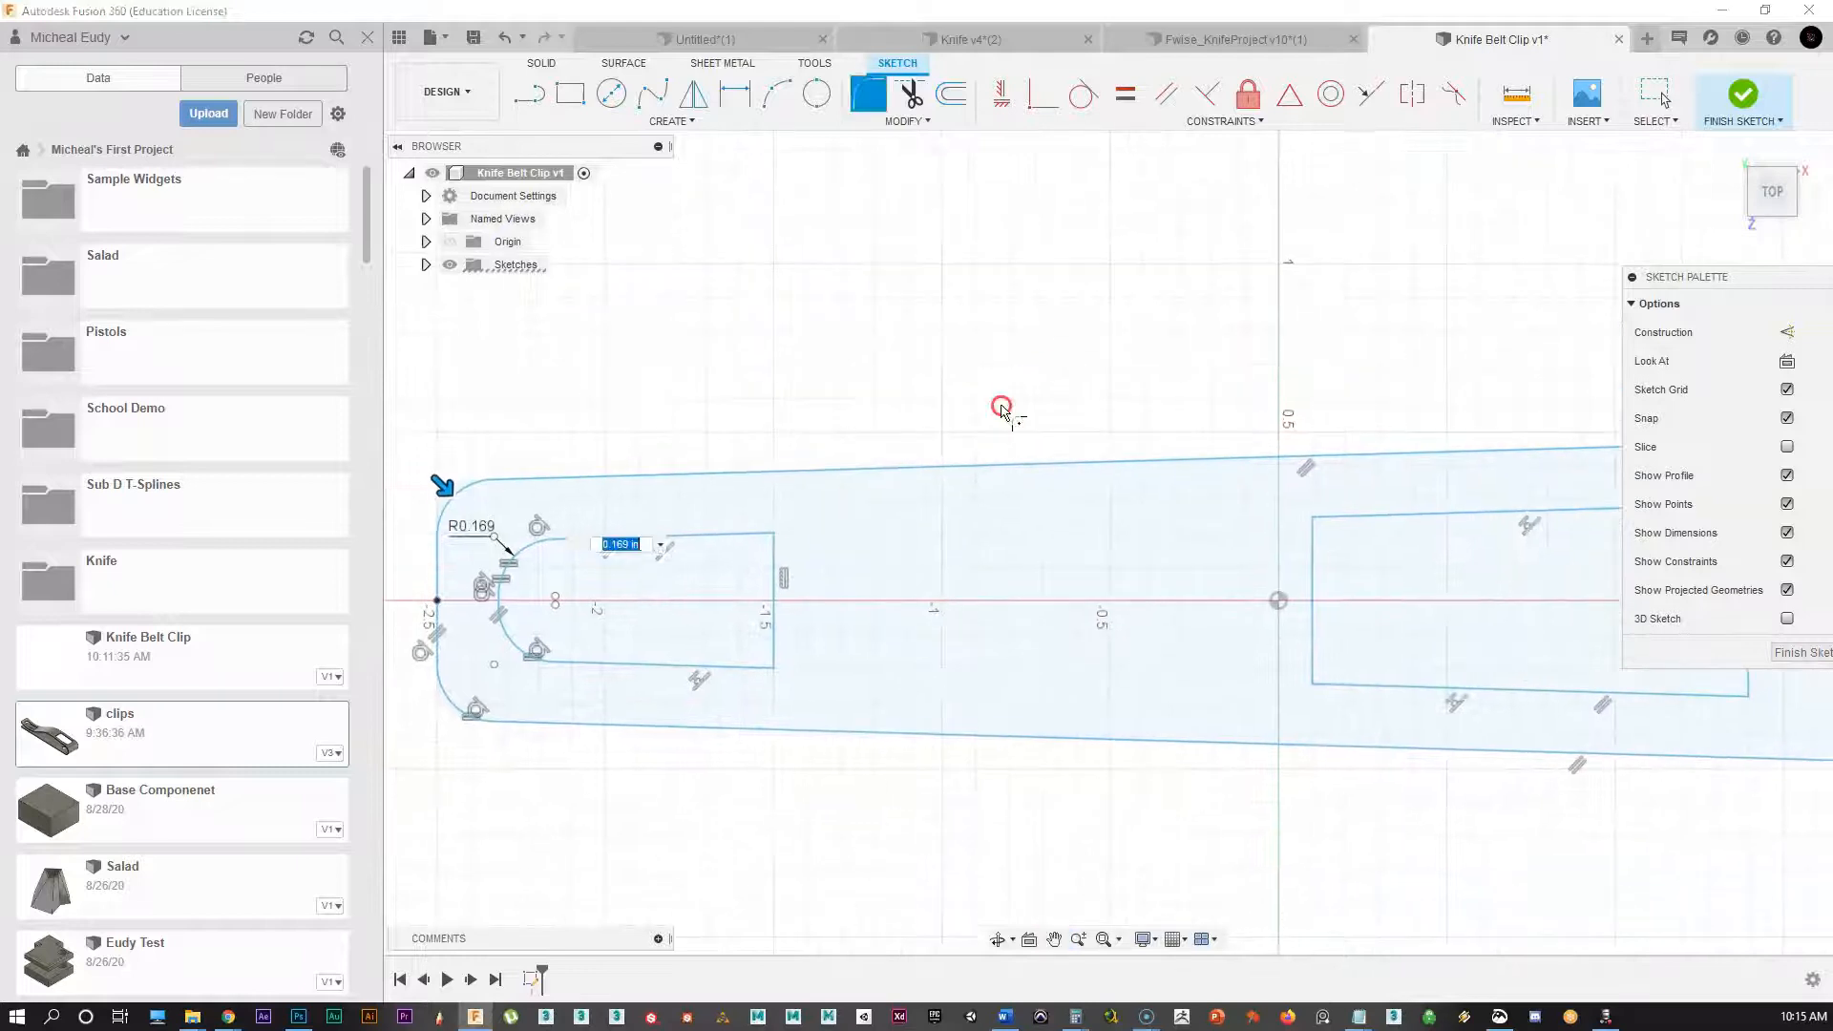
right_click(976, 388)
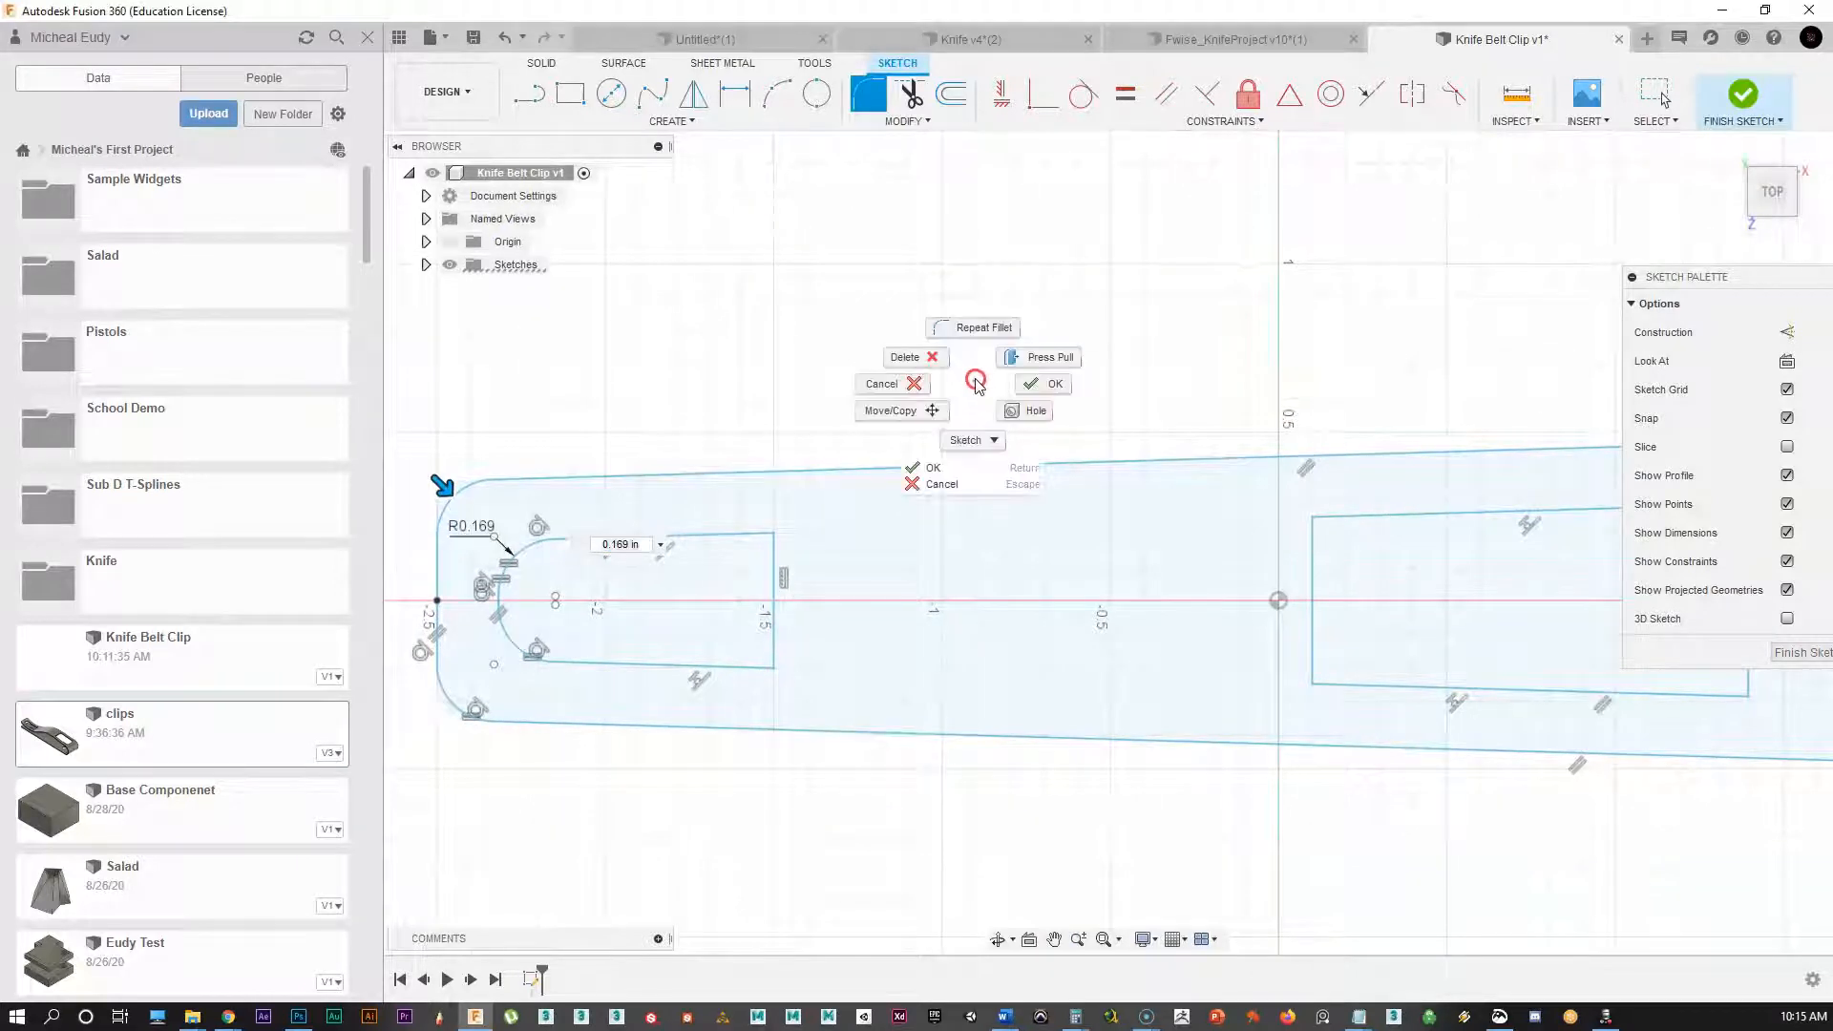
left_click(1026, 383)
scroll(1109, 386, "down", 1)
scroll(1159, 593, "down", 1)
middle_click_drag(1158, 593, 864, 588)
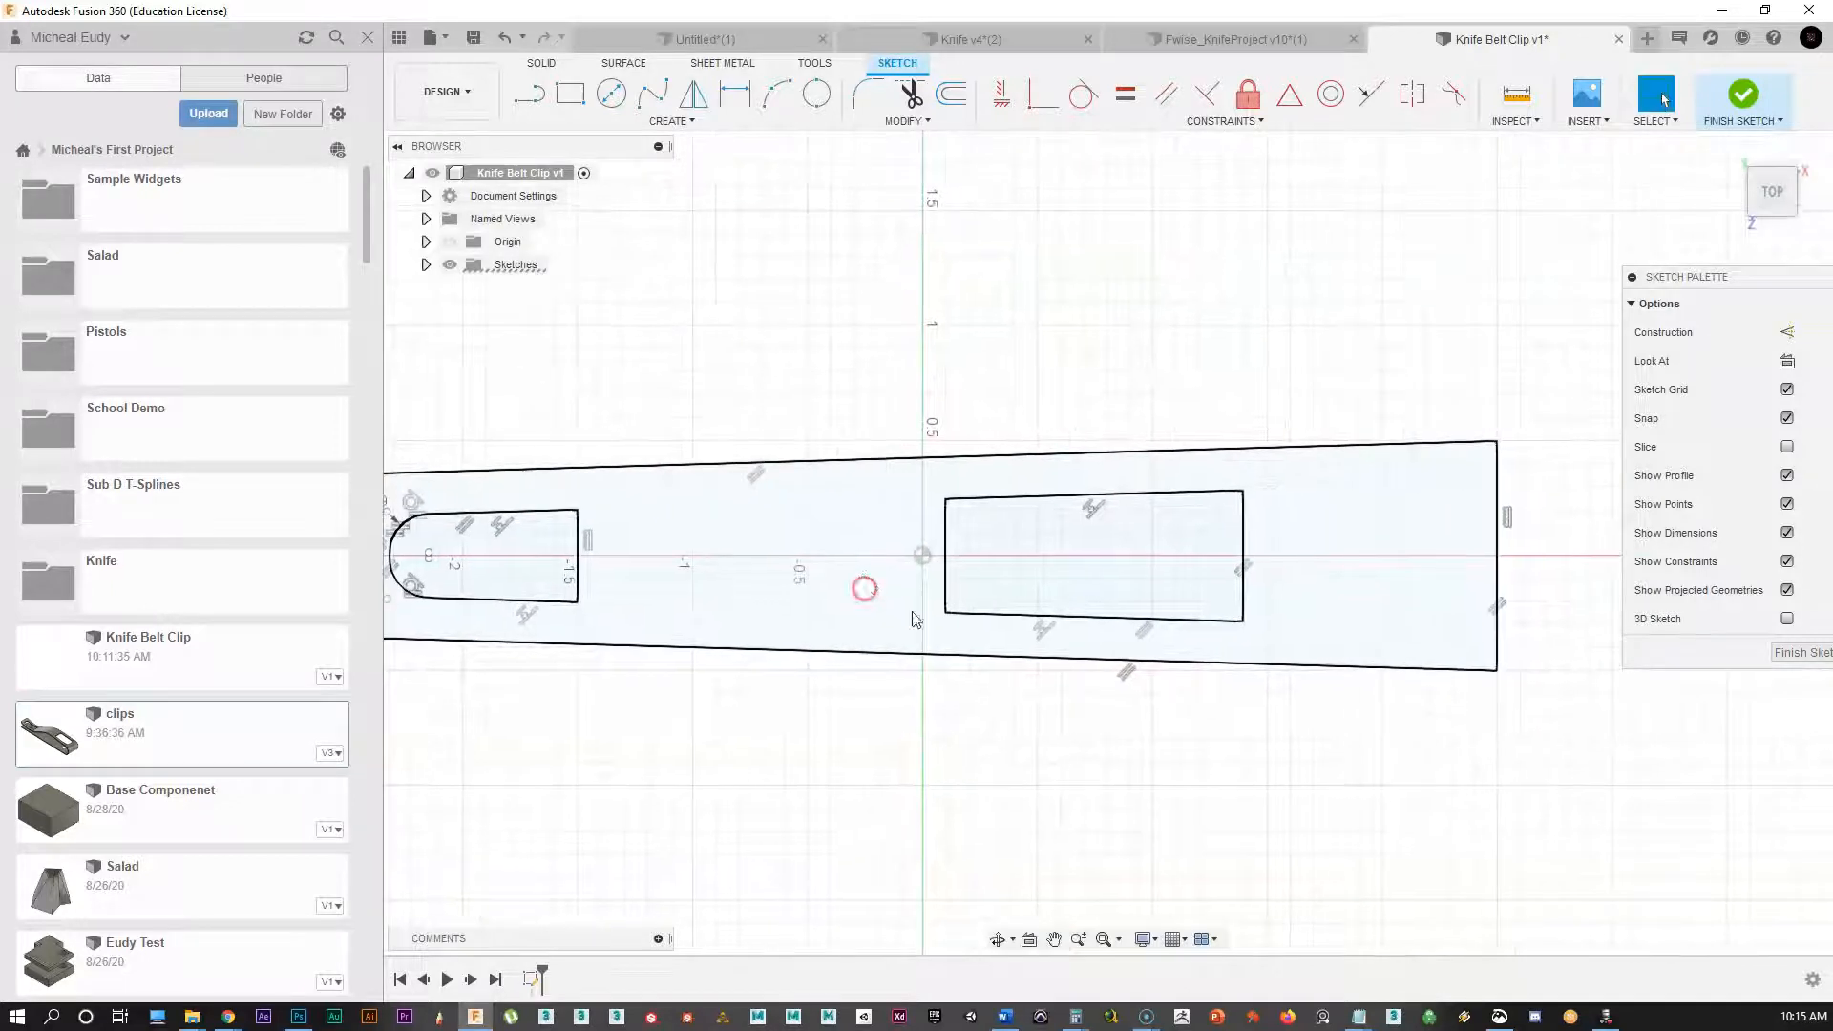
scroll(1012, 573, "up", 3)
Step: Fillet the right slot's top-right and bottom-right corners with a 0.181 in radius
scroll(941, 593, "up", 1)
mouse_move(955, 618)
middle_mouse_down()
mouse_move(941, 593)
mouse_move(903, 591)
middle_mouse_up()
scroll(908, 589, "down", 2)
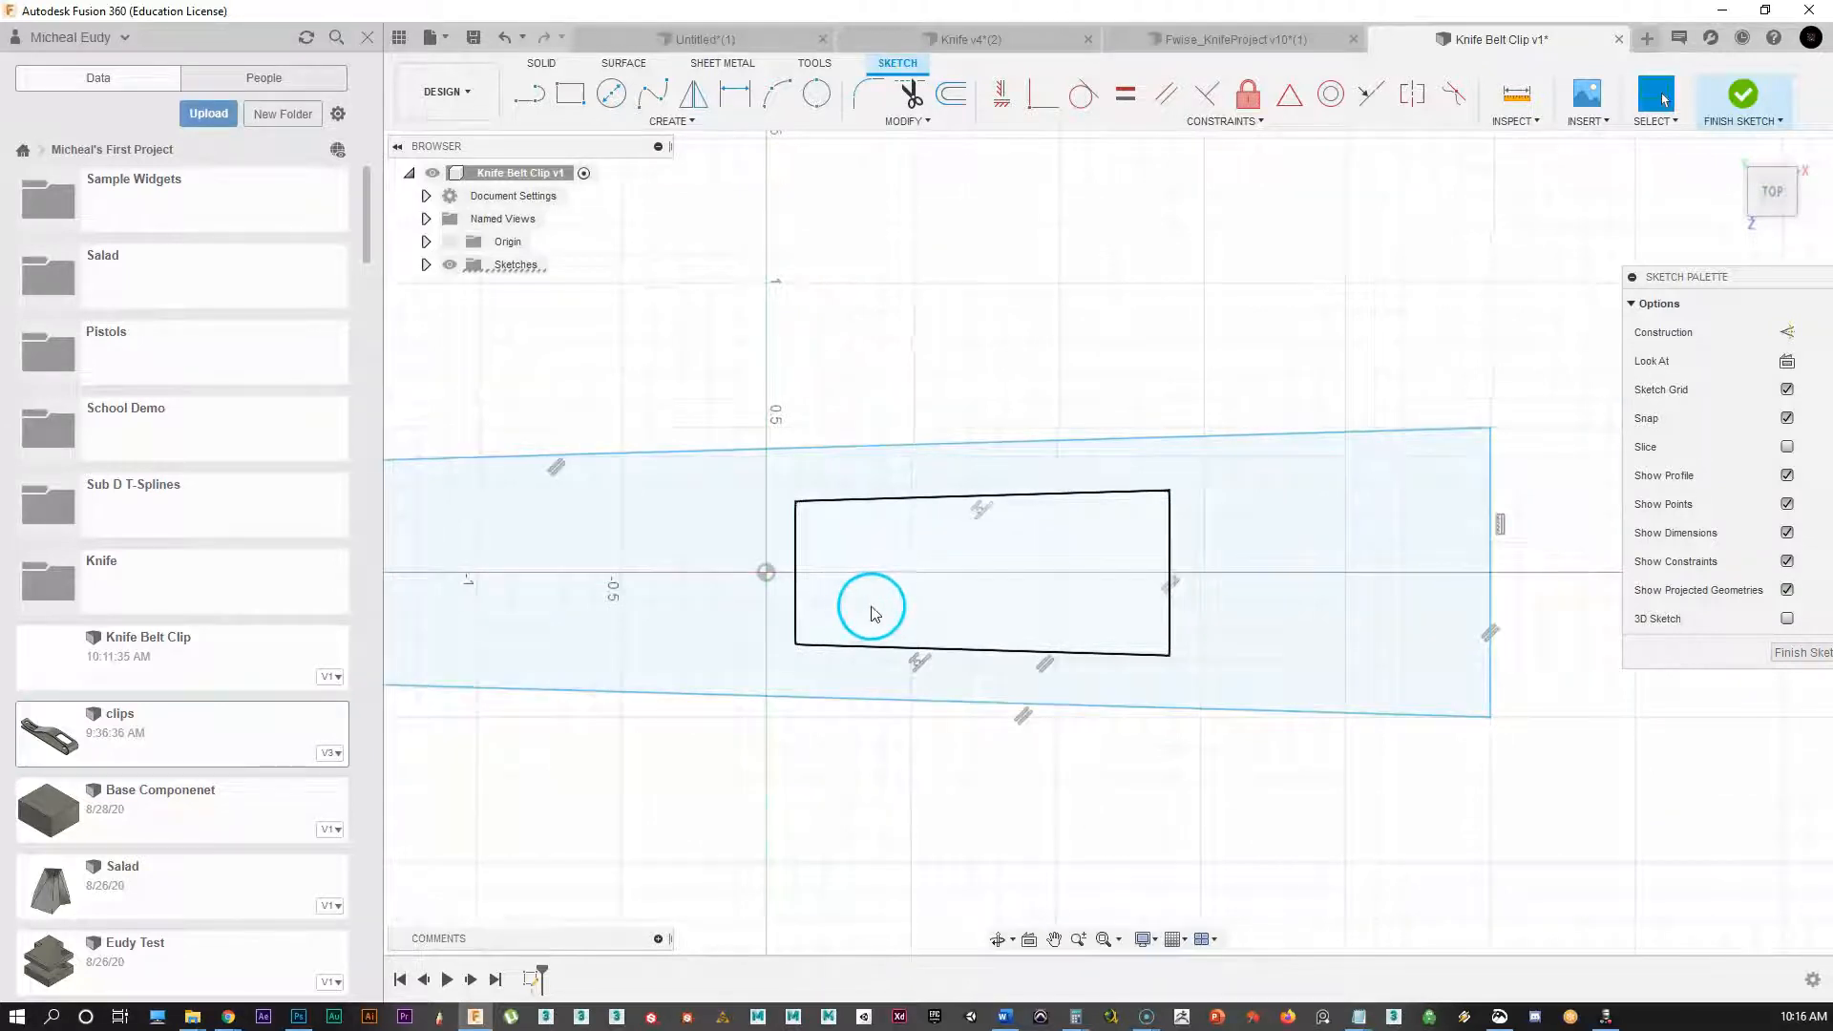
left_click(869, 92)
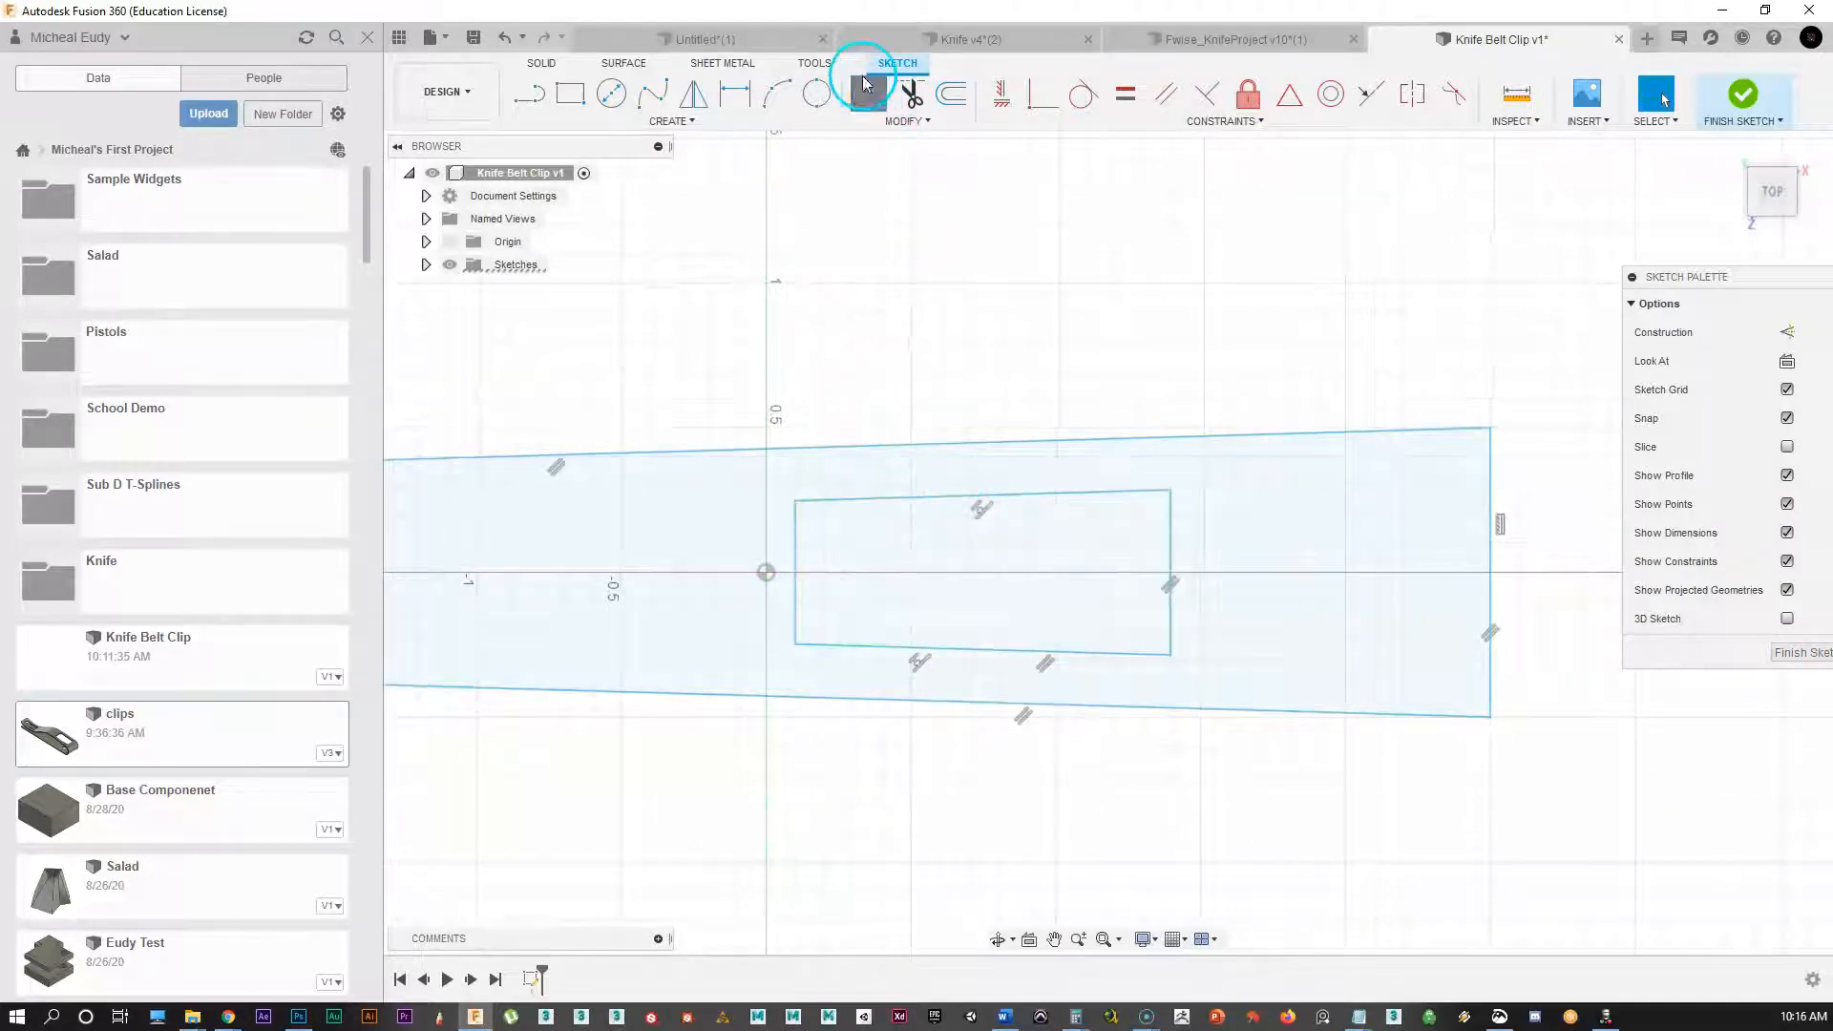
left_click(1172, 492)
left_click(1175, 651)
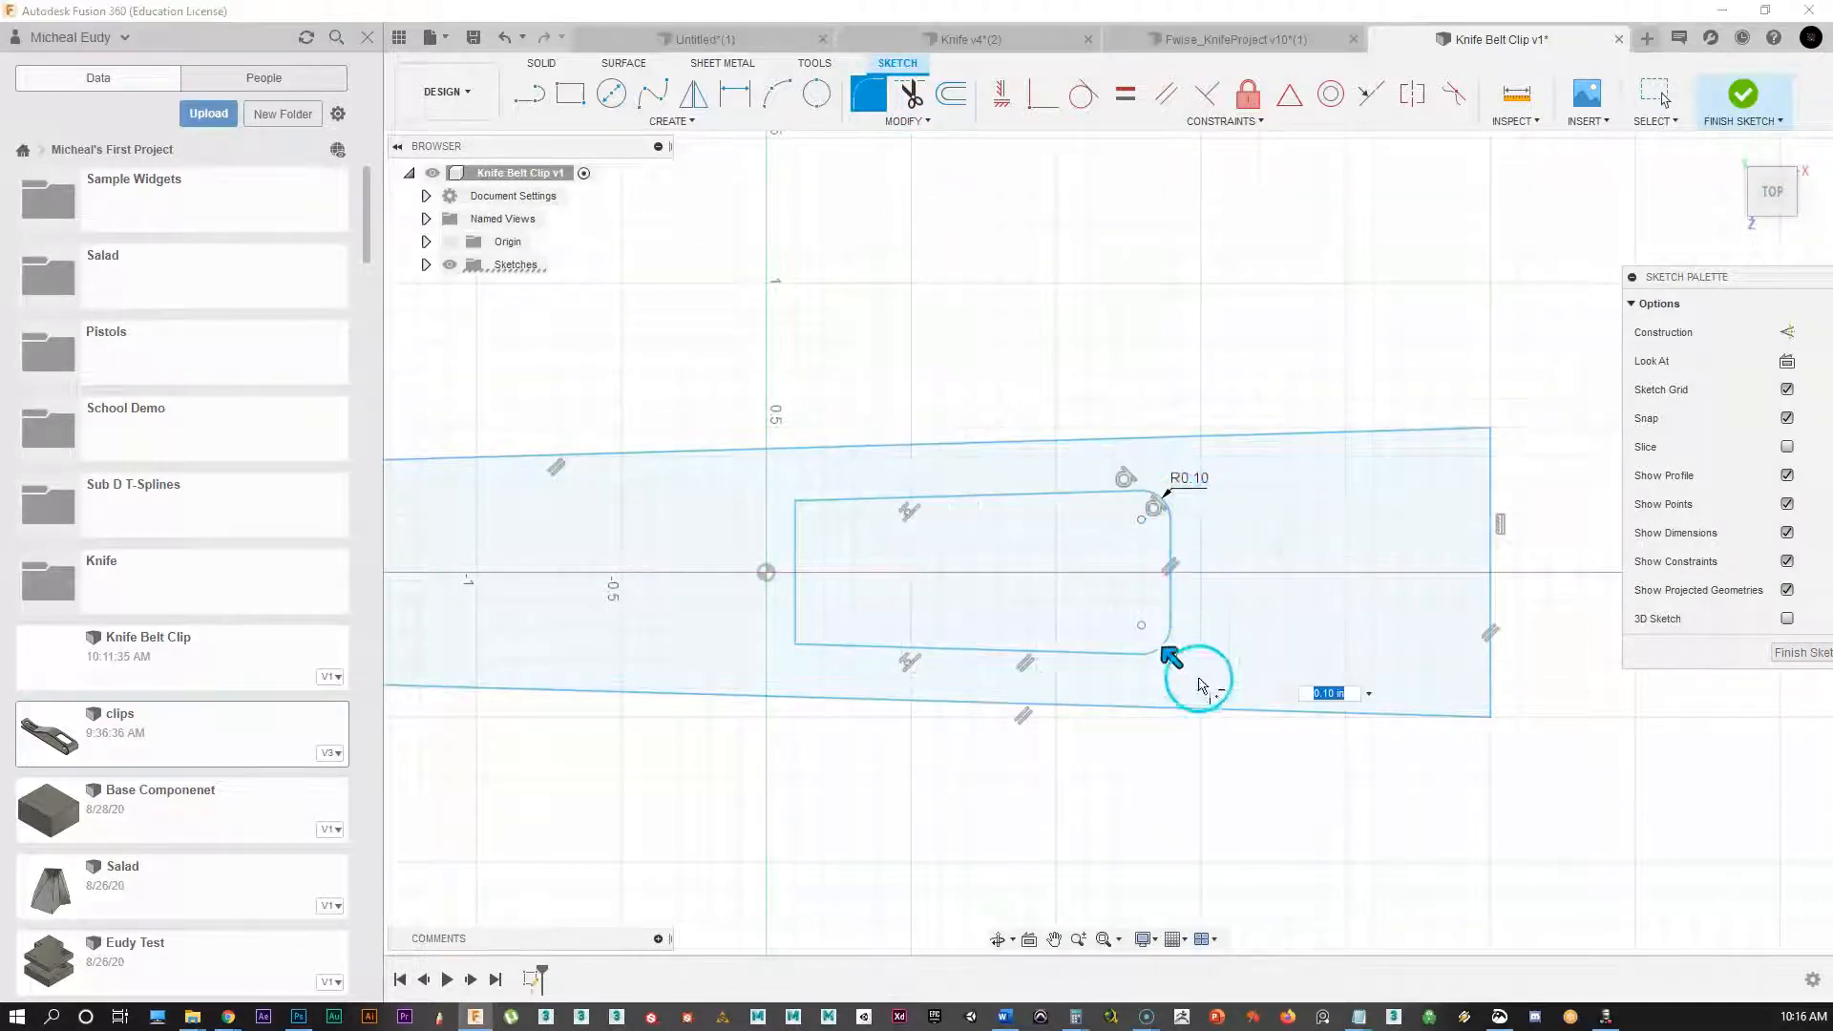
left_click_drag(1174, 657, 1171, 644)
scroll(1012, 666, "down", 1)
mouse_move(1019, 664)
middle_mouse_down()
mouse_move(1175, 618)
mouse_move(1052, 656)
middle_mouse_up()
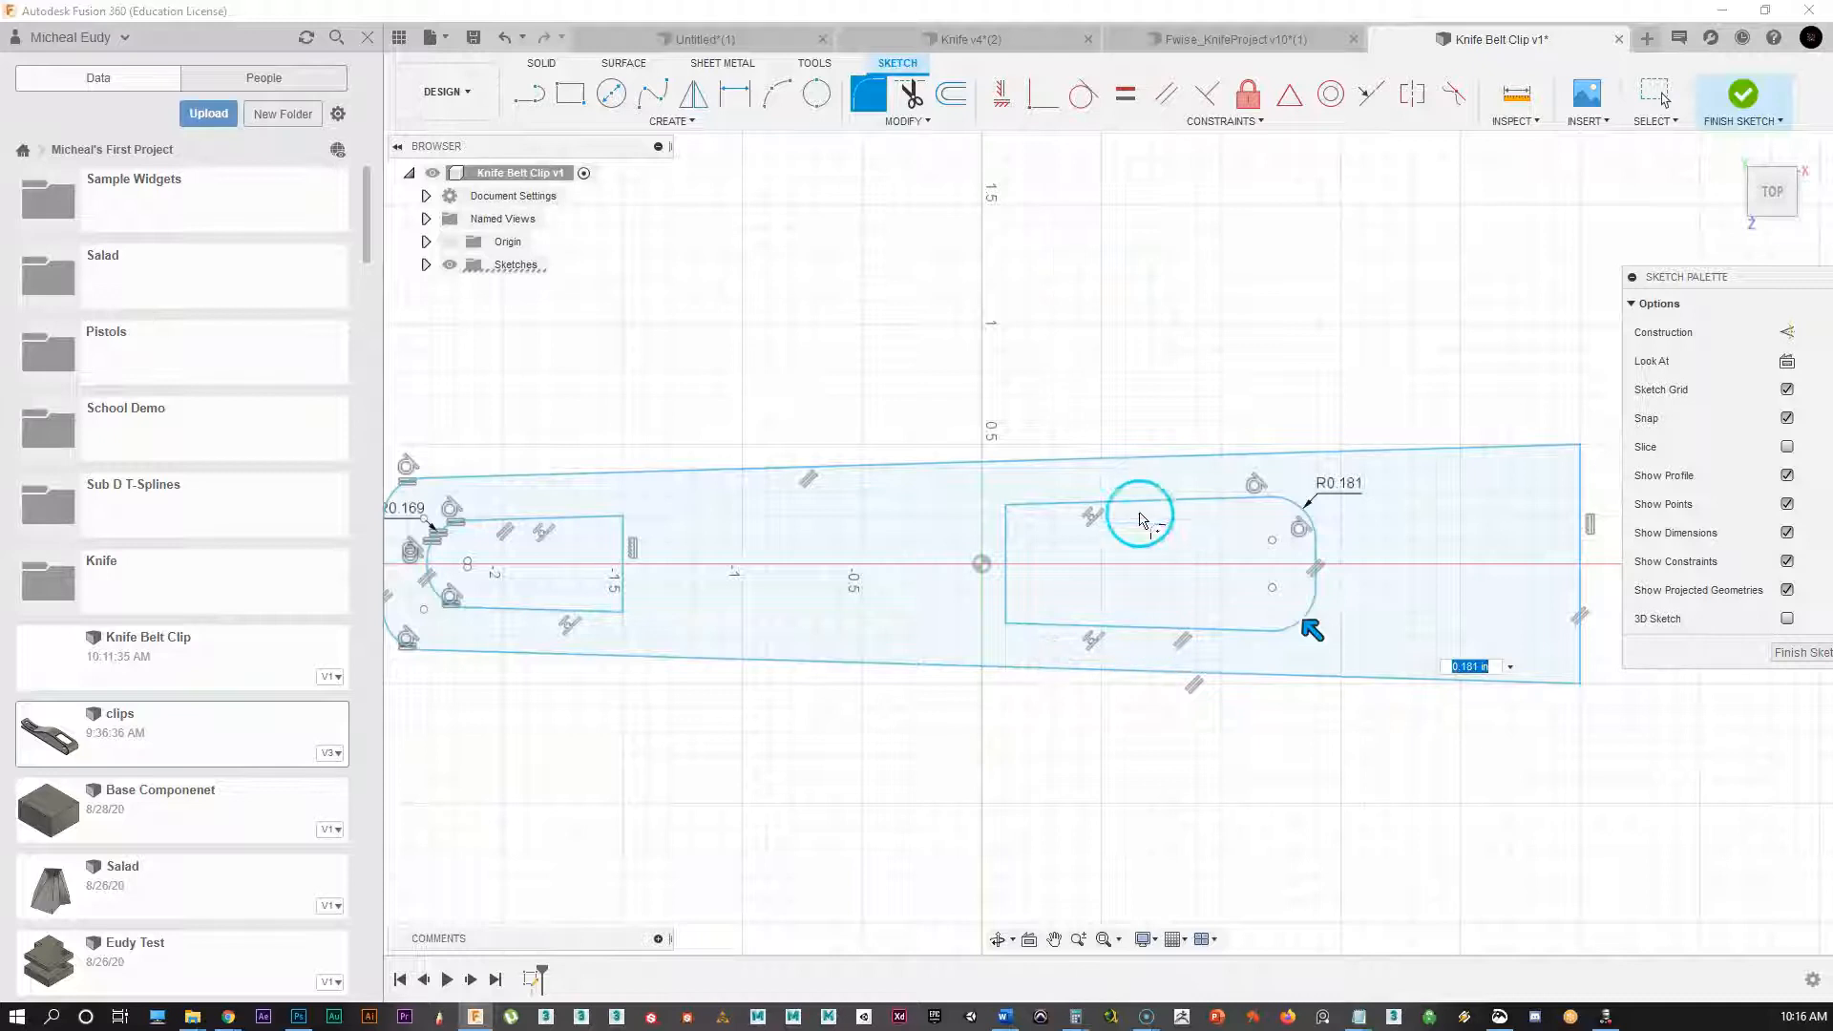
right_click(1117, 353)
left_click(1174, 355)
scroll(716, 634, "down", 1)
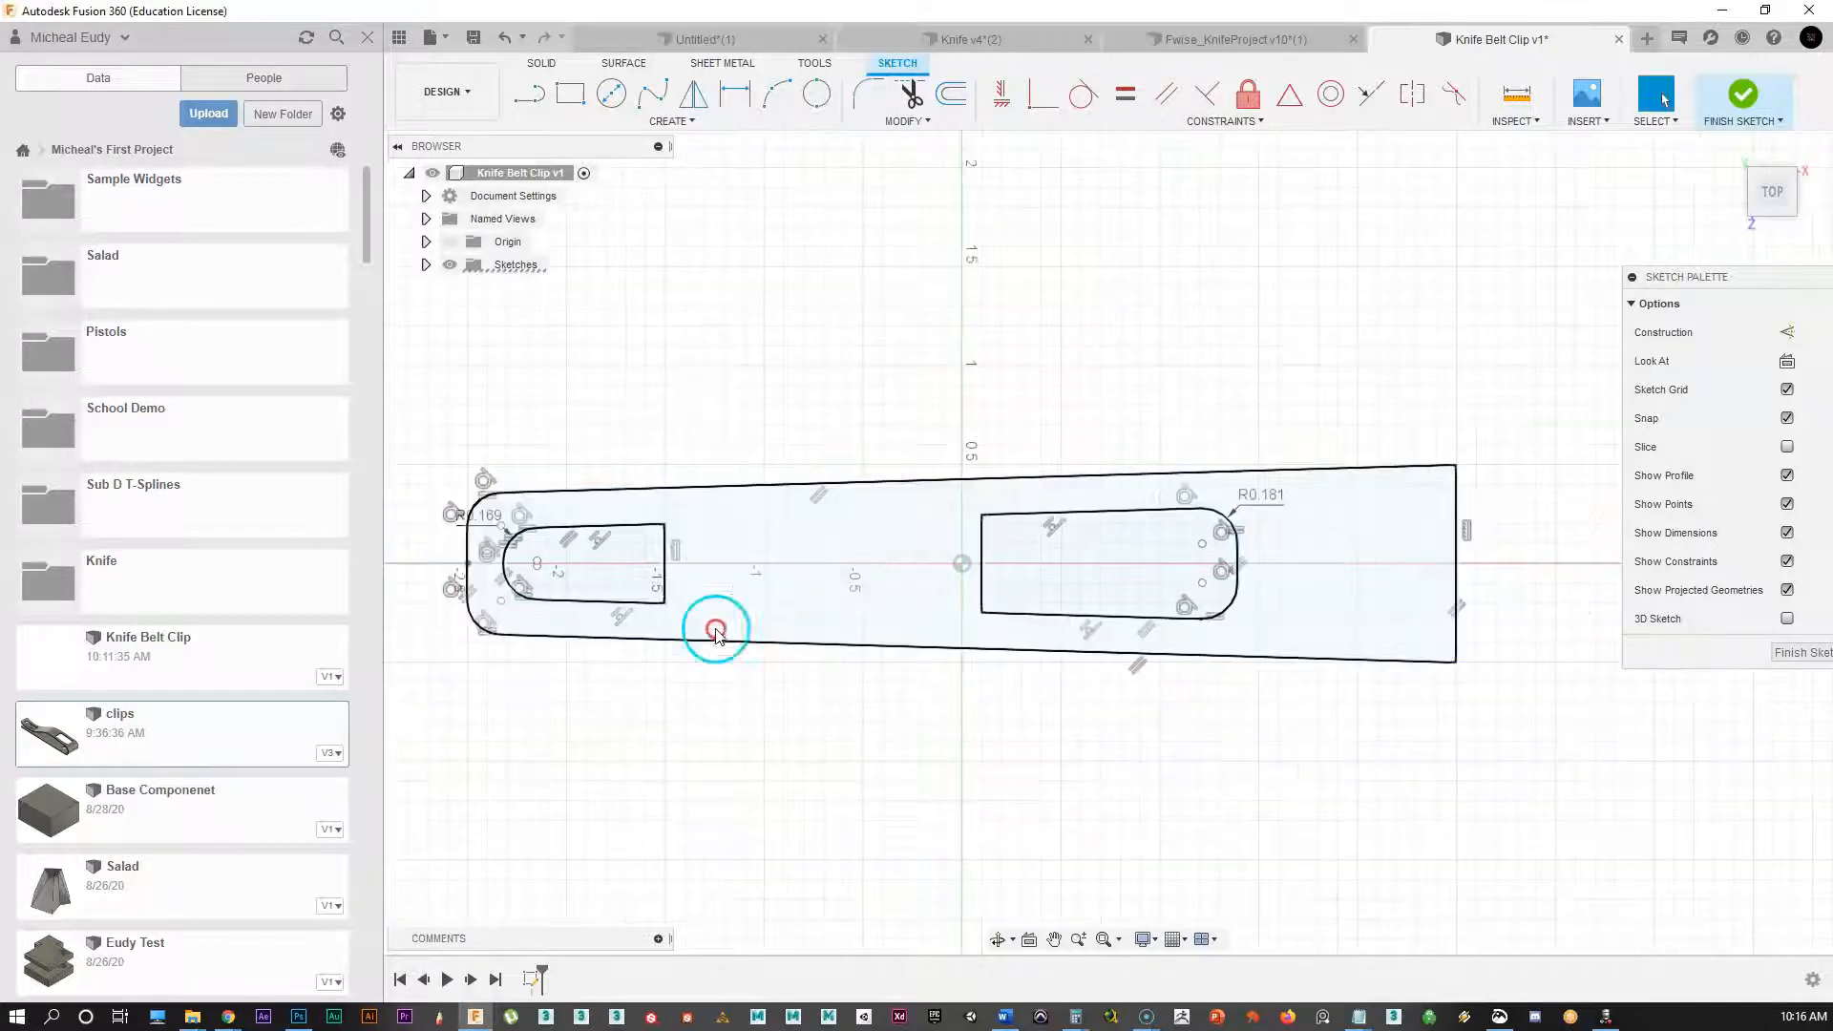
middle_click_drag(716, 634, 856, 585)
middle_click_drag(1499, 723, 1389, 726)
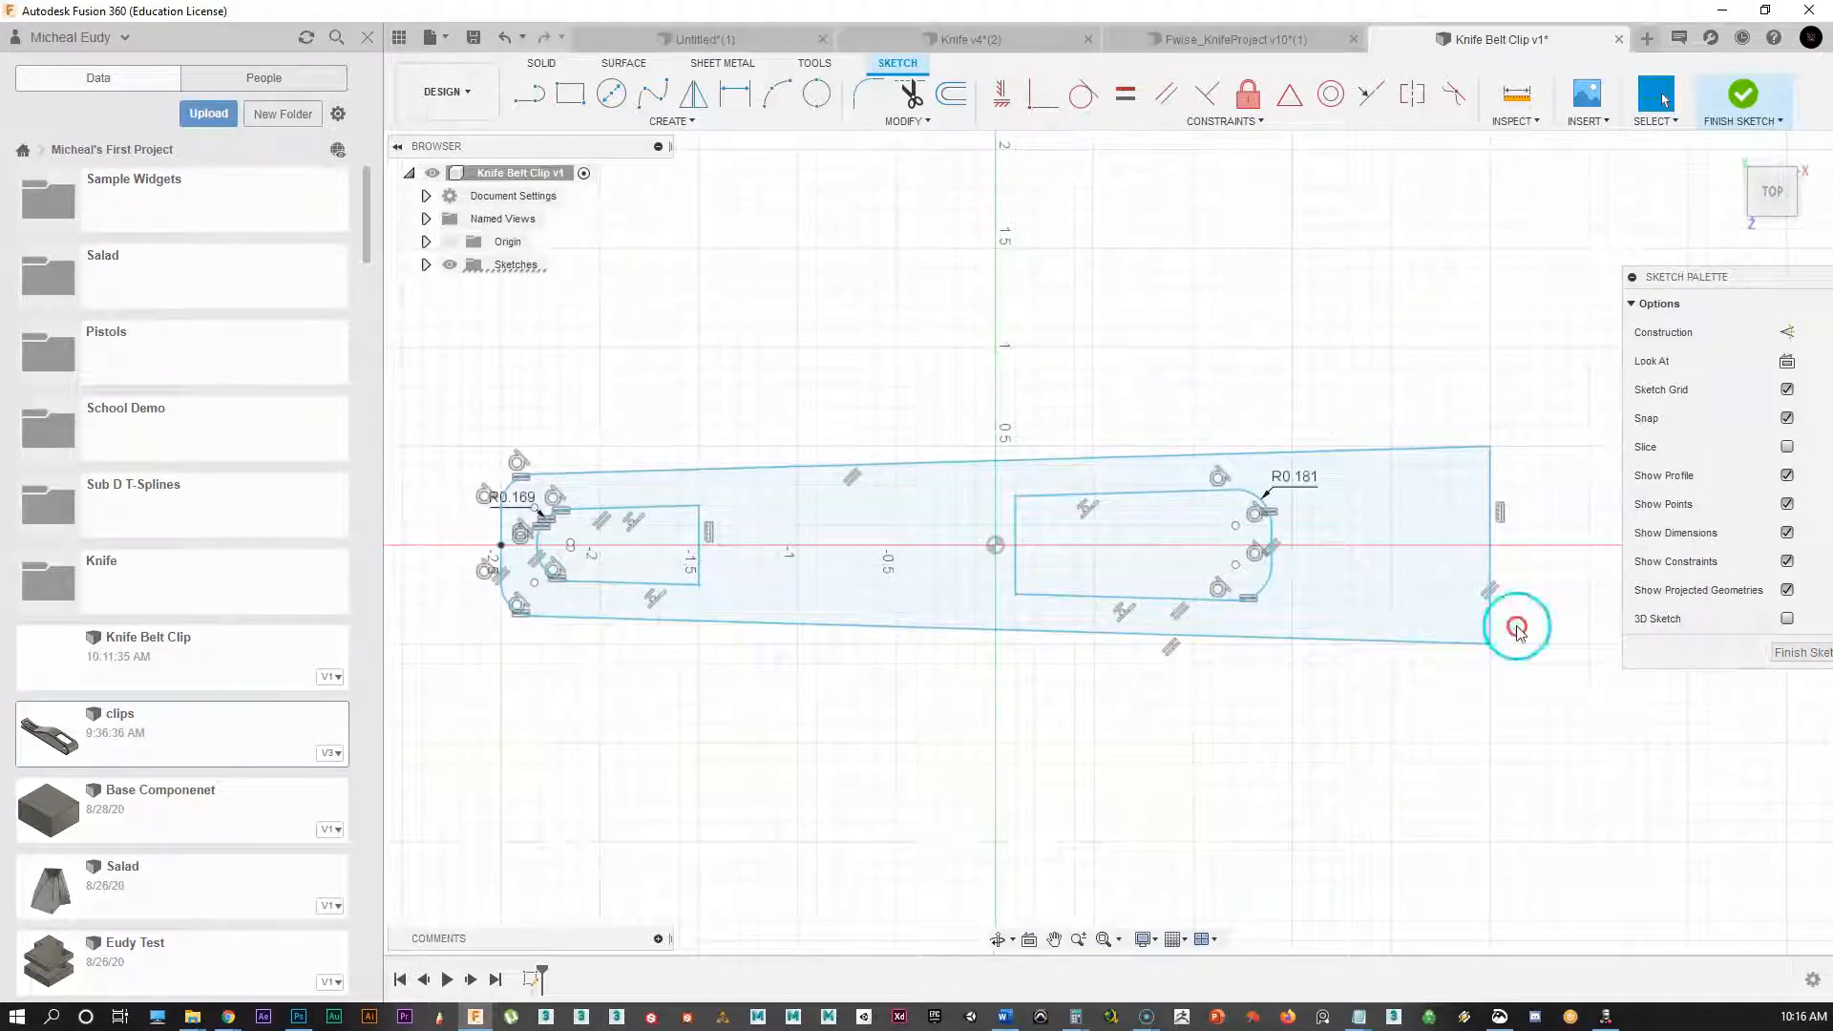
Step: Turn off Show Constraints in the Sketch Palette and move the palette left, off the plate
left_click(1787, 563)
scroll(860, 663, "up", 2)
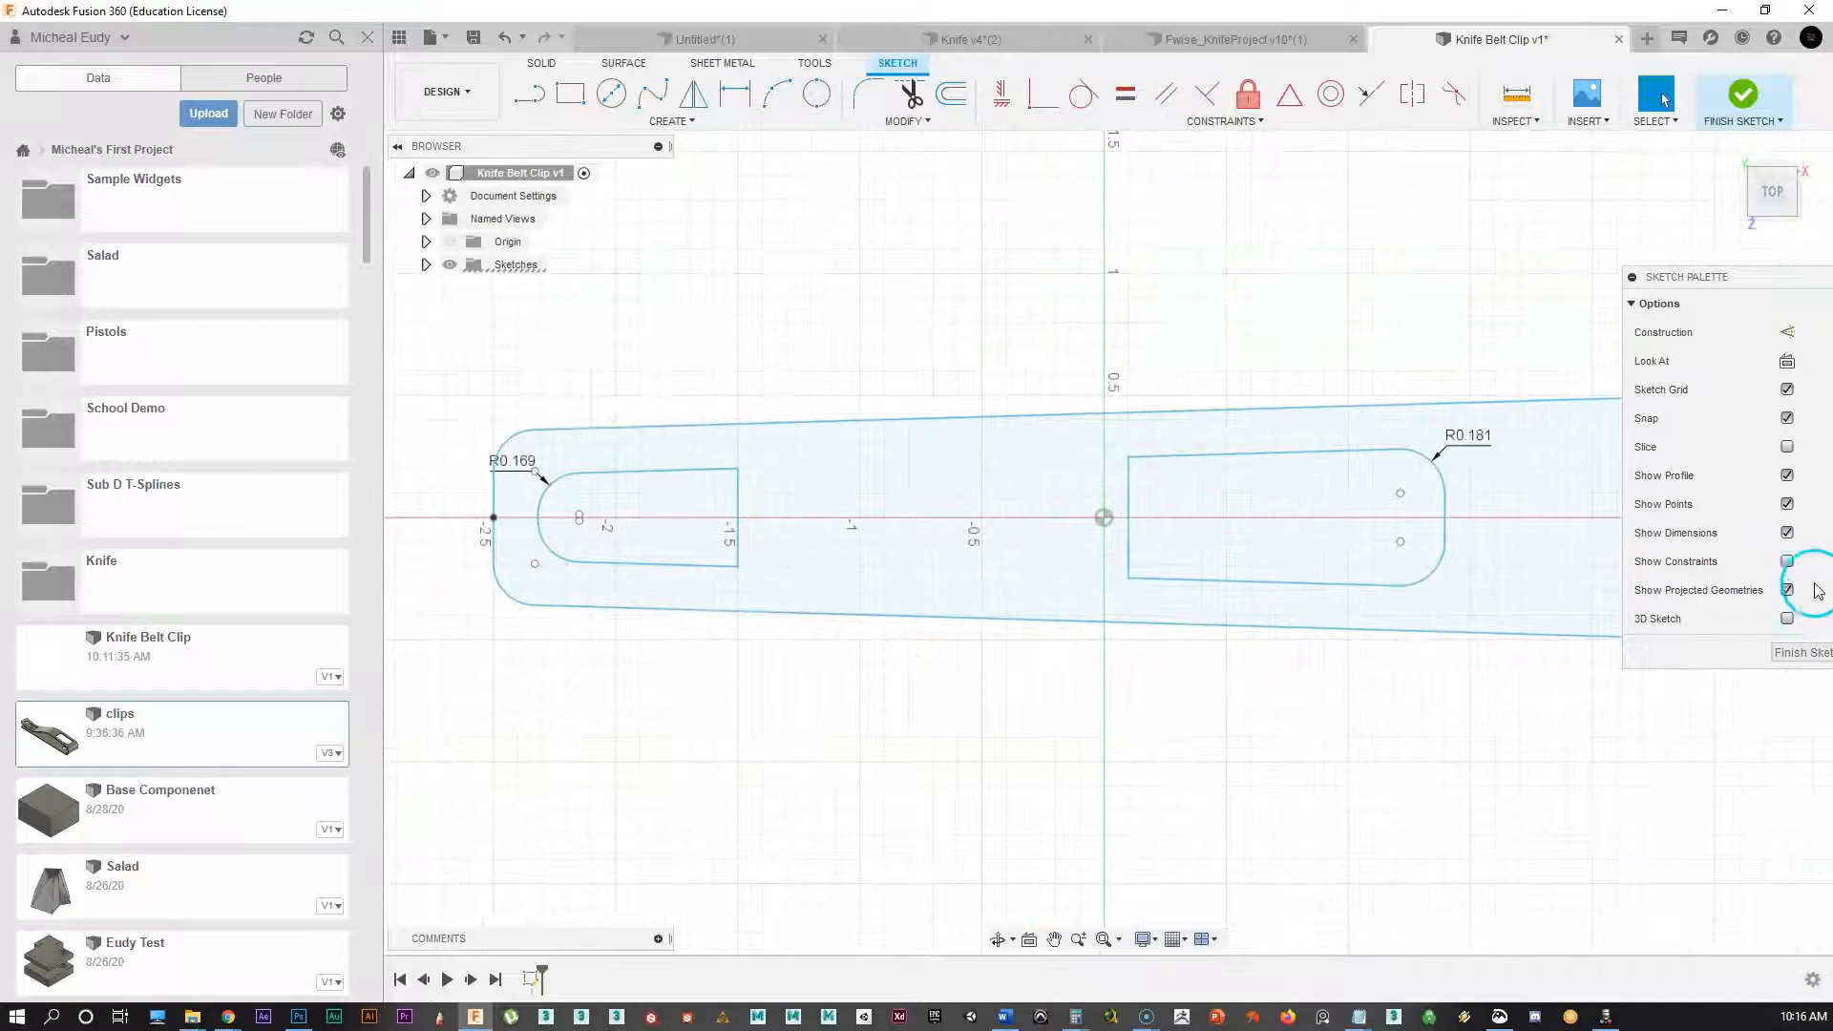
left_click_drag(1695, 287, 1592, 284)
left_click(1684, 562)
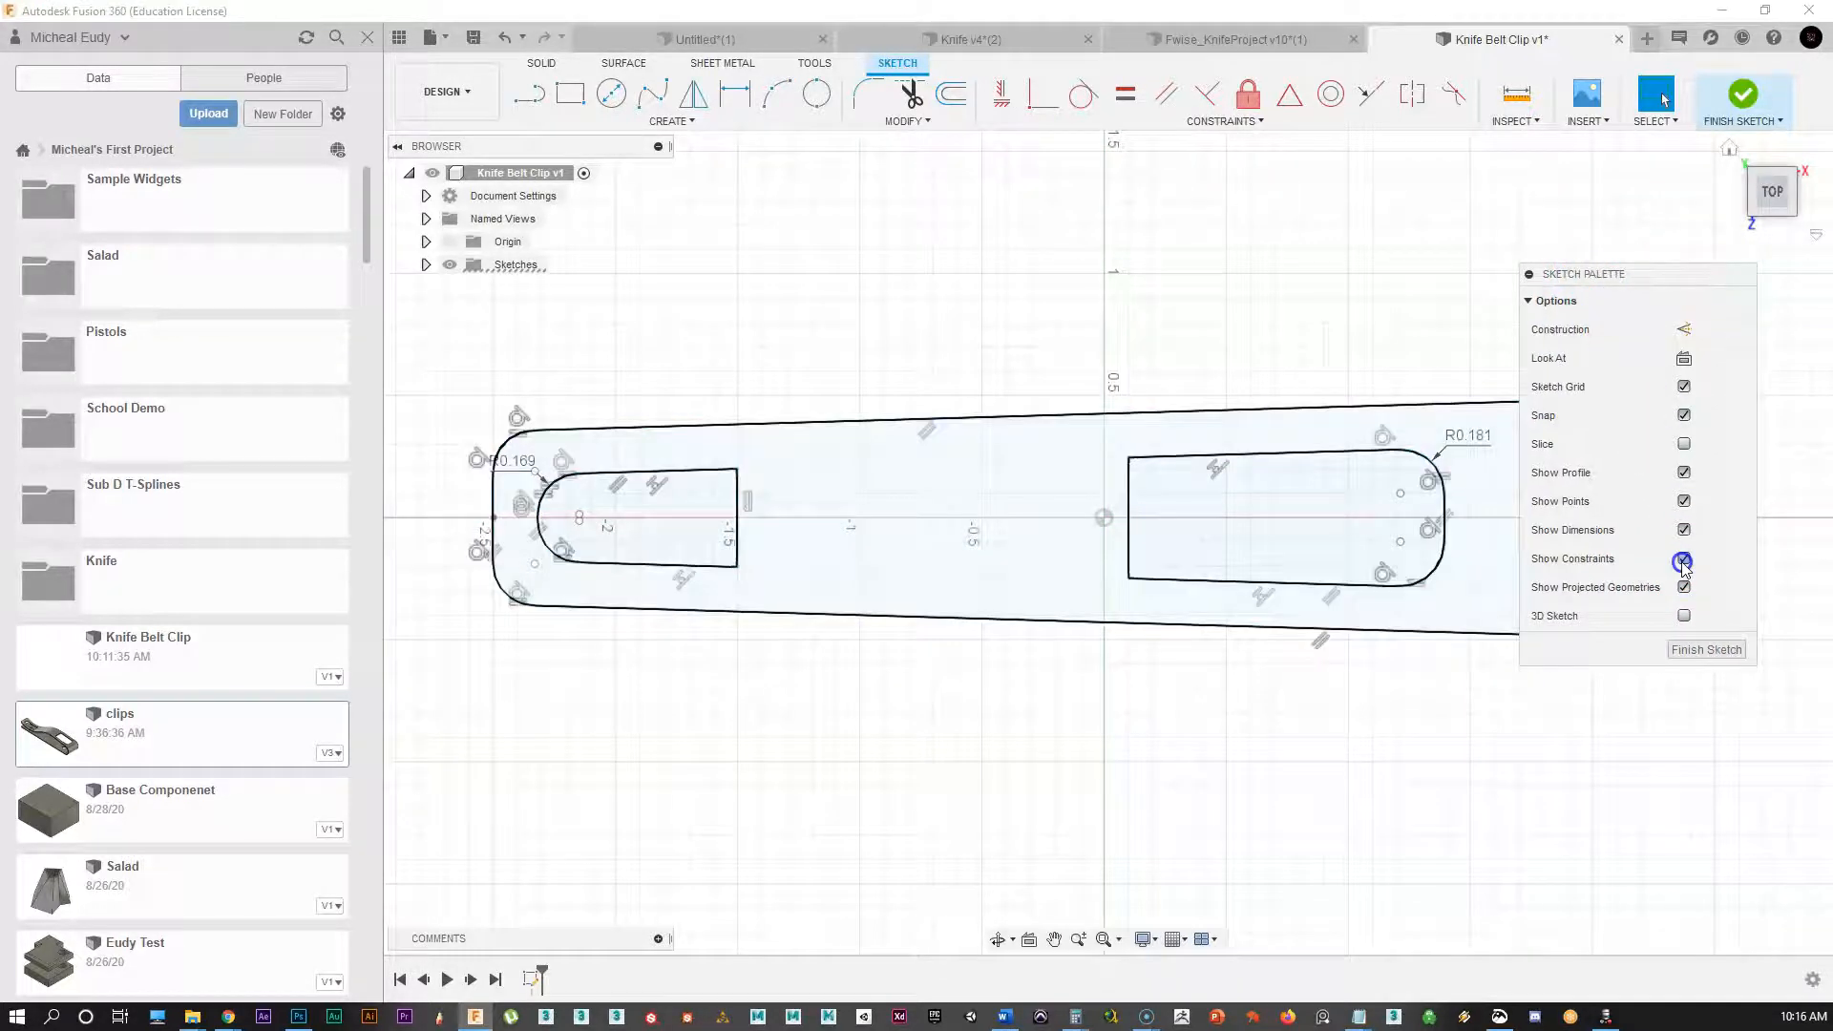
left_click(1684, 561)
left_click(1287, 681)
scroll(765, 691, "up", 1)
mouse_move(763, 694)
middle_mouse_down()
mouse_move(811, 688)
mouse_move(774, 731)
mouse_move(845, 754)
middle_mouse_up()
scroll(774, 729, "up", 1)
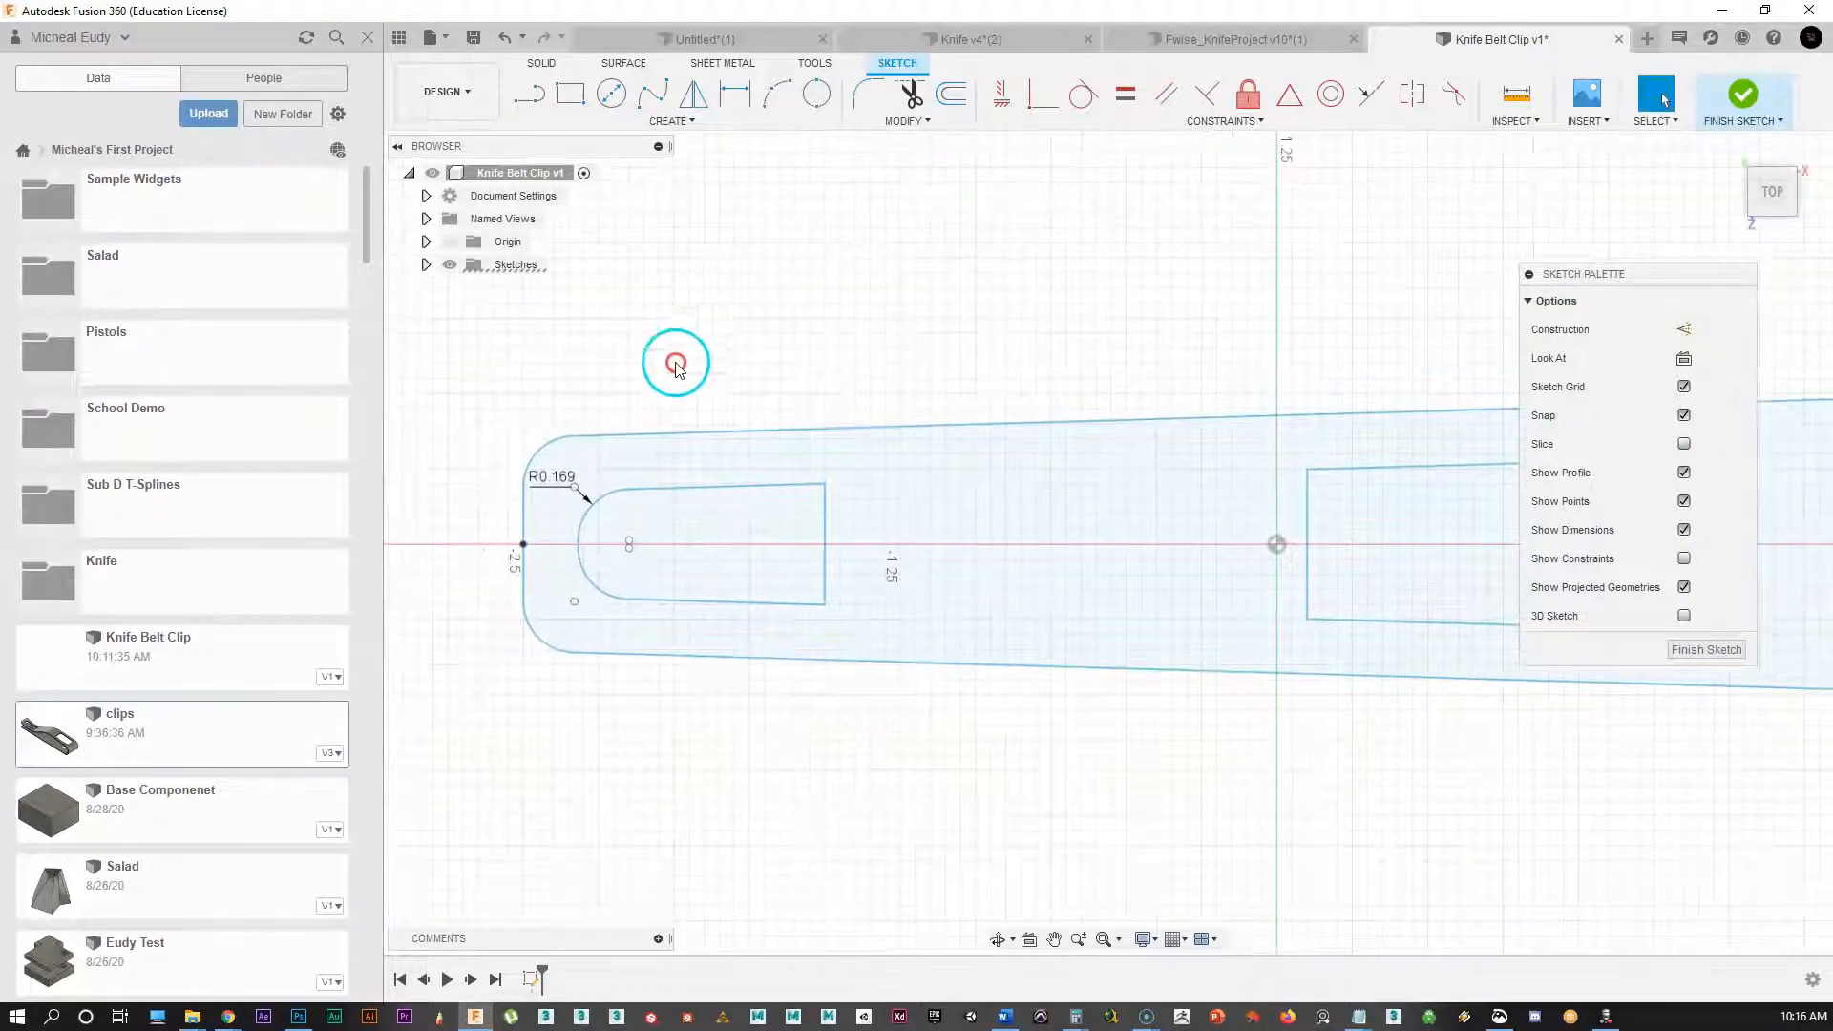
mouse_move(1412, 540)
middle_mouse_down()
mouse_move(1130, 564)
mouse_move(1185, 553)
middle_mouse_up()
scroll(1391, 532, "down", 1)
scroll(1130, 565, "down", 1)
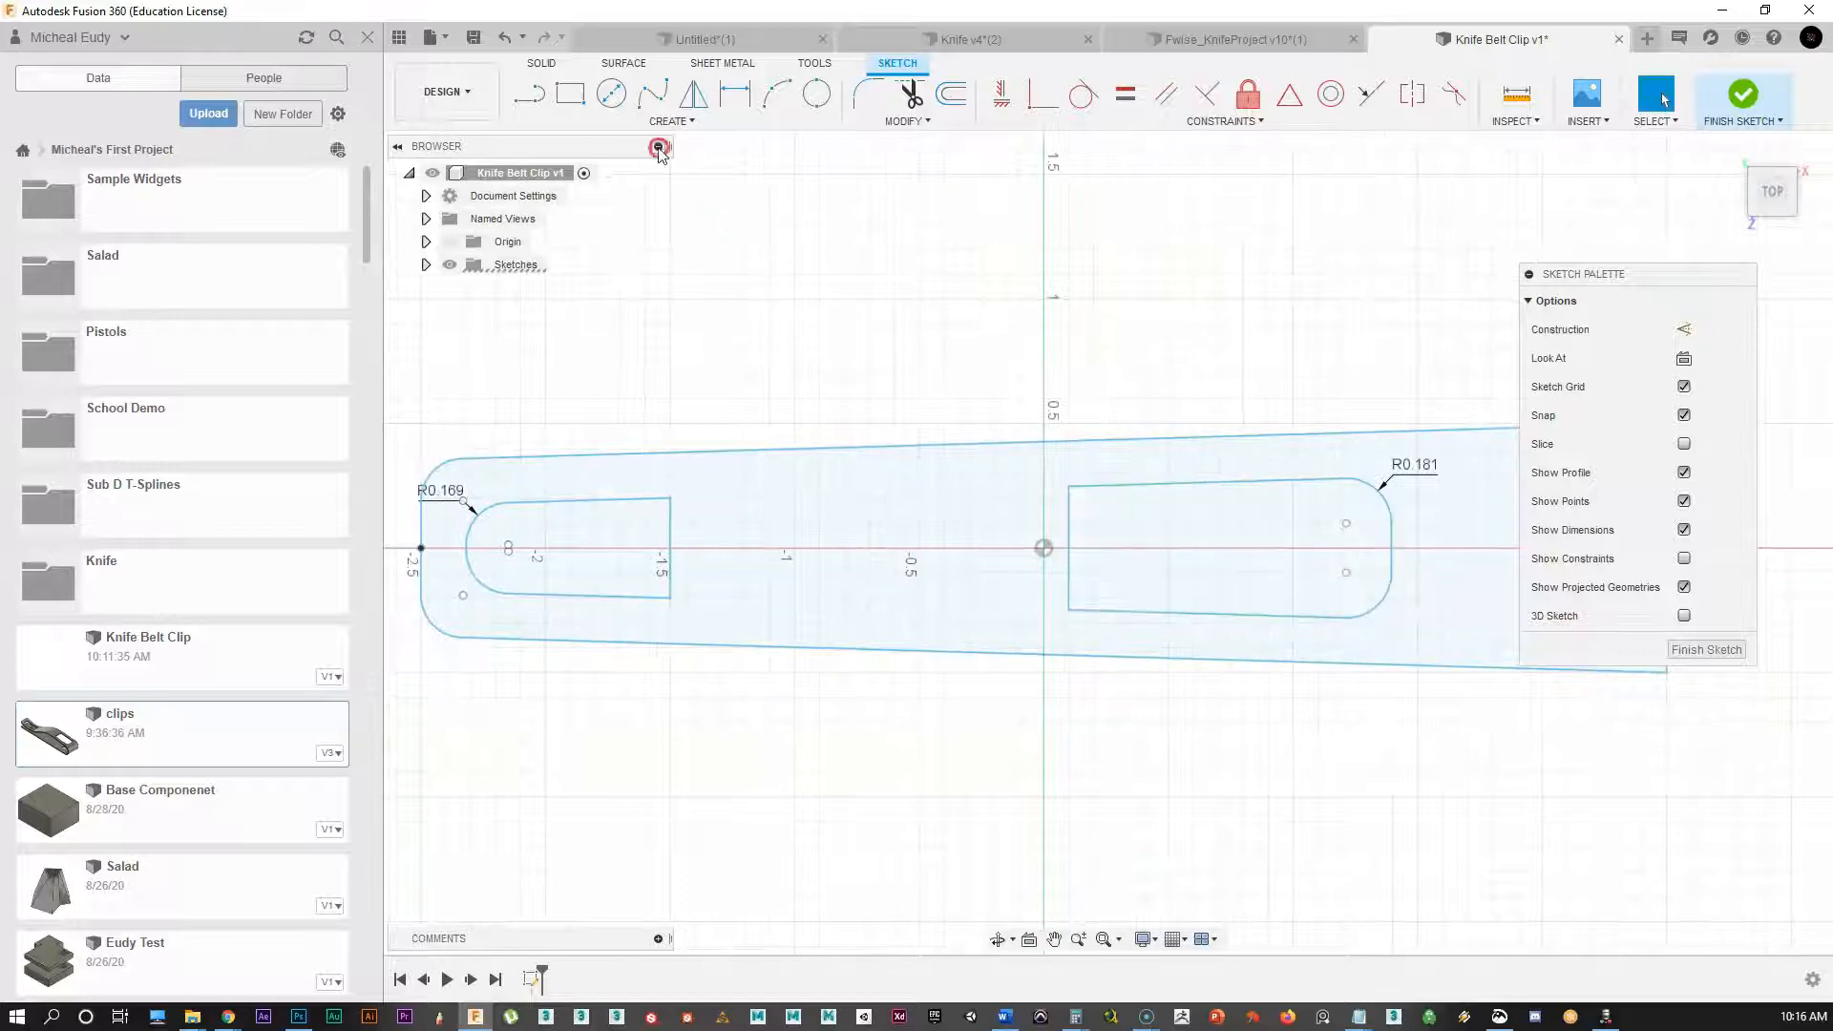
Step: Draw a center-diameter pin-hole circle inside the left slot
left_click(611, 93)
scroll(668, 387, "up", 2)
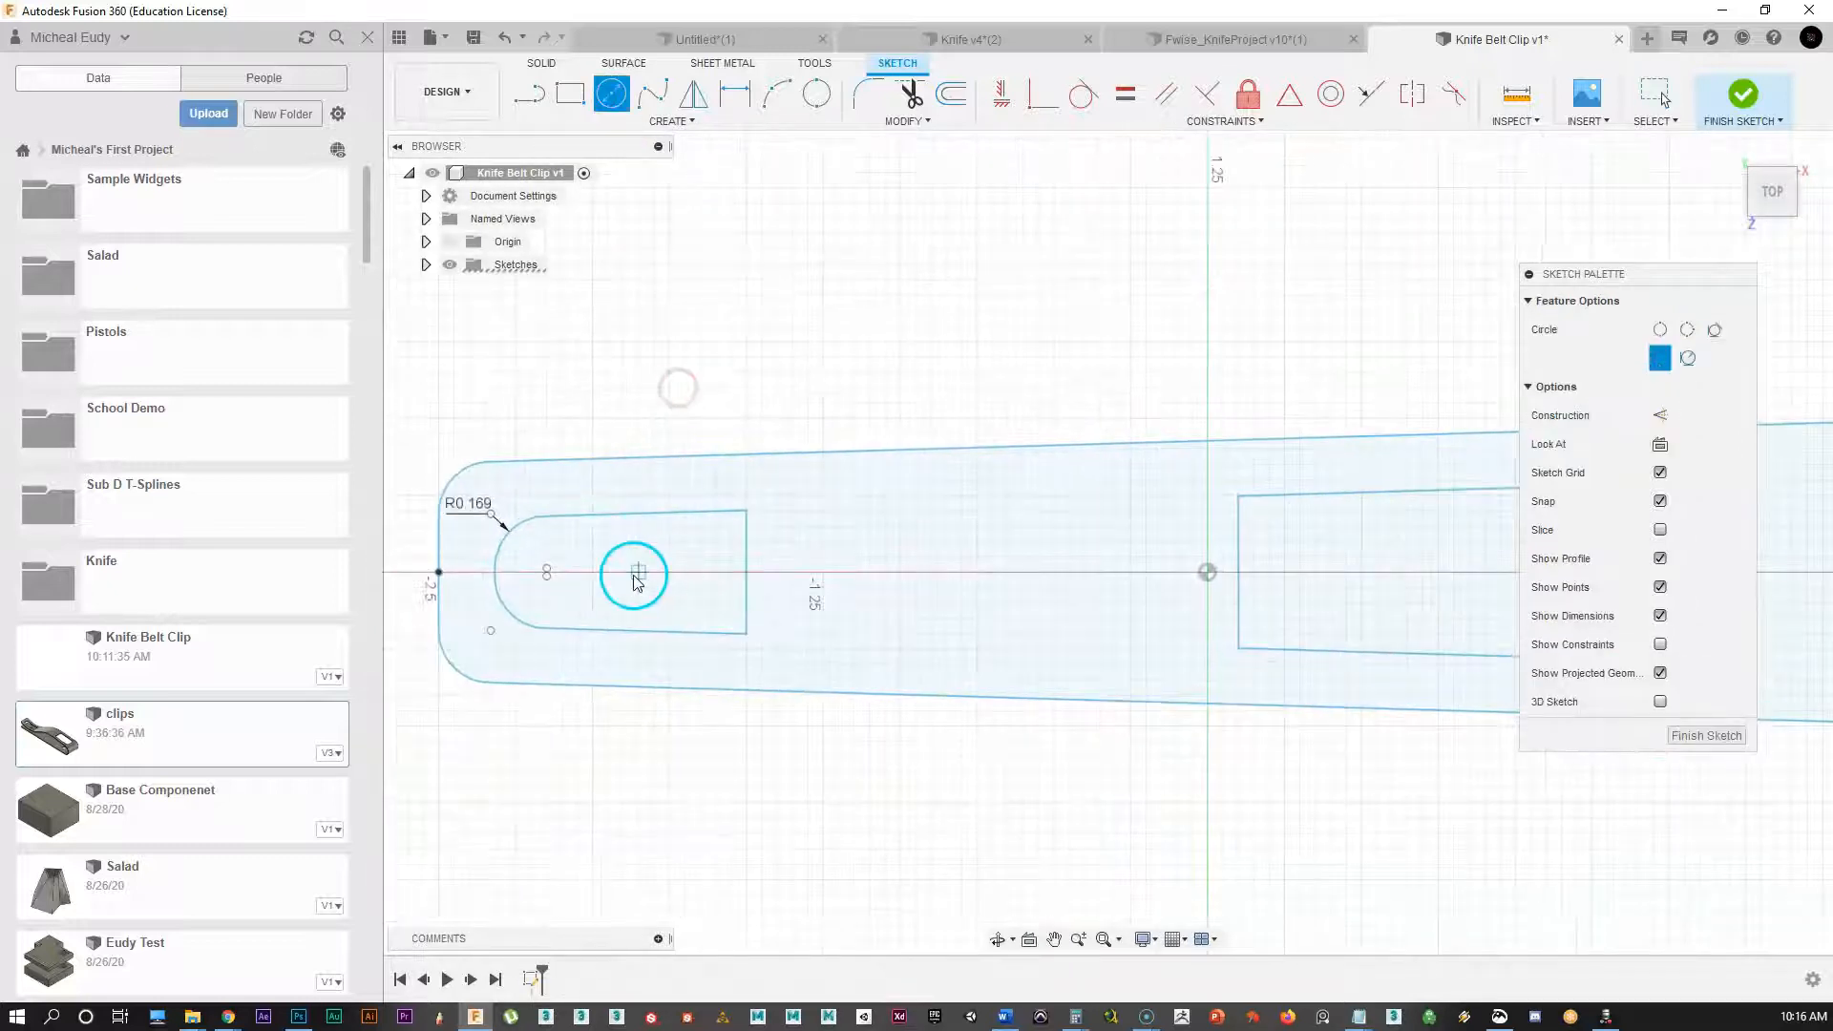
scroll(611, 580, "up", 1)
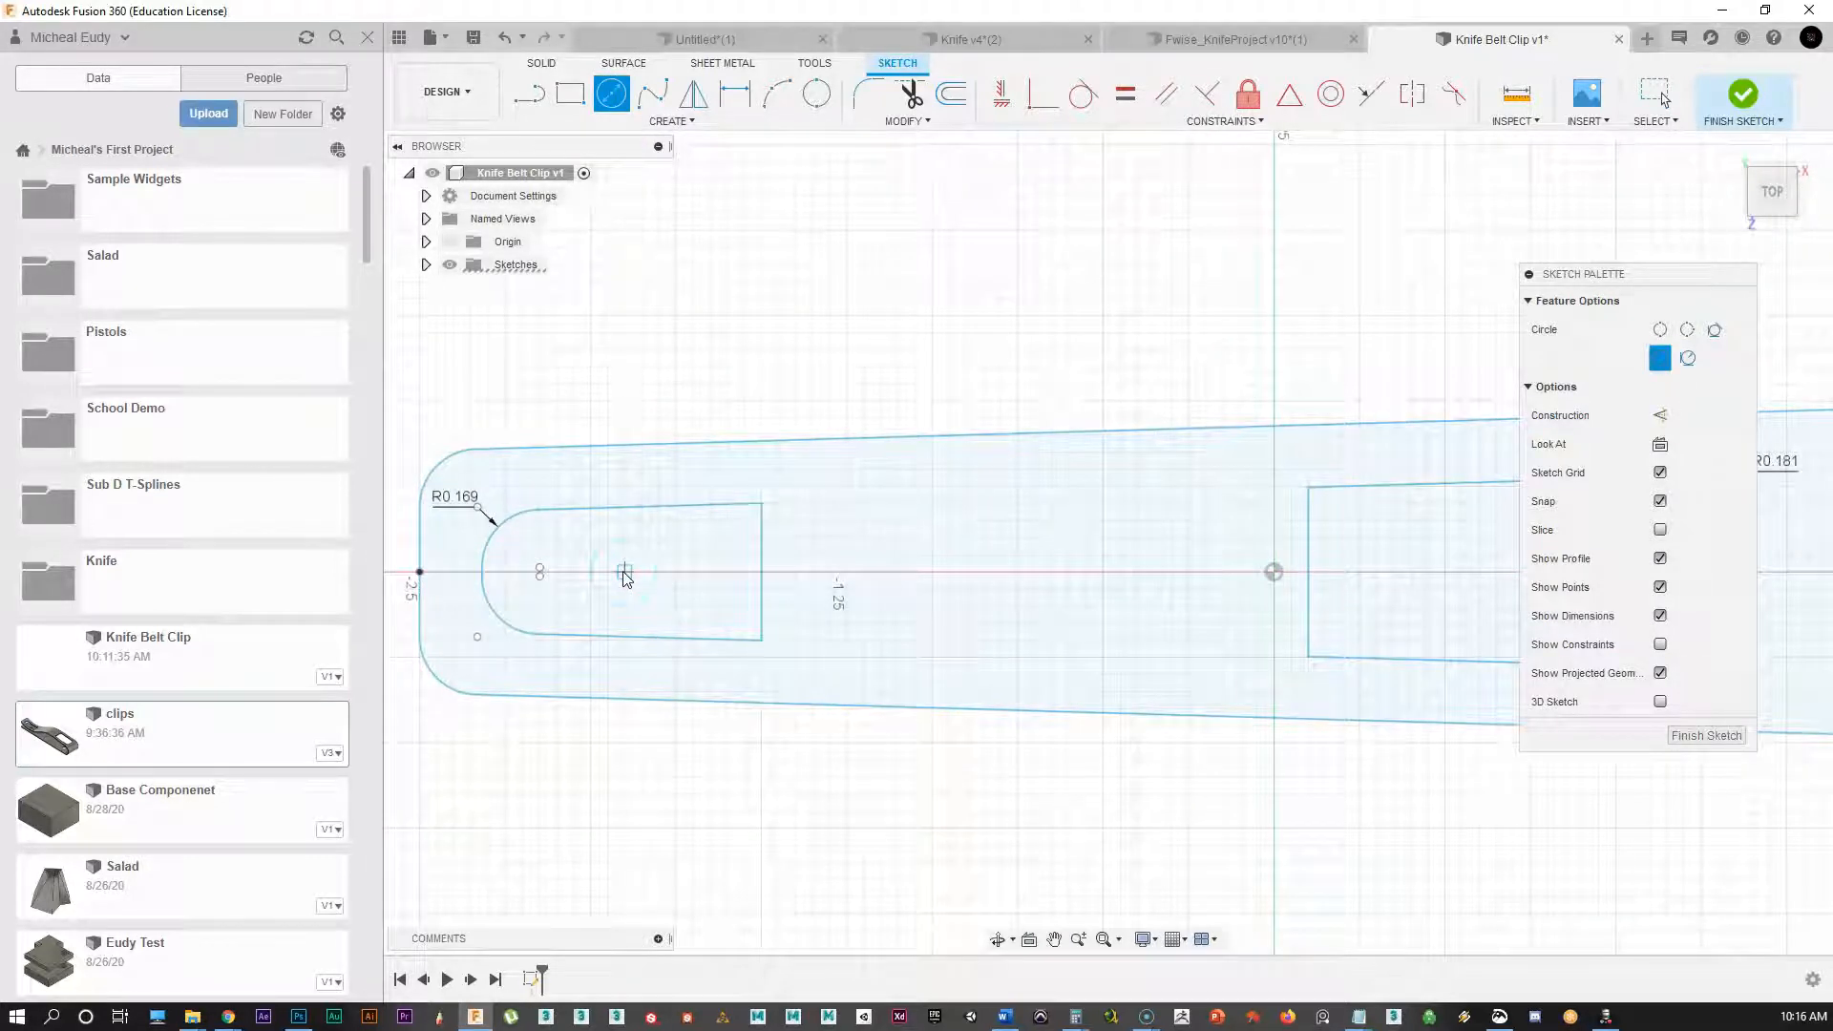
left_click(623, 572)
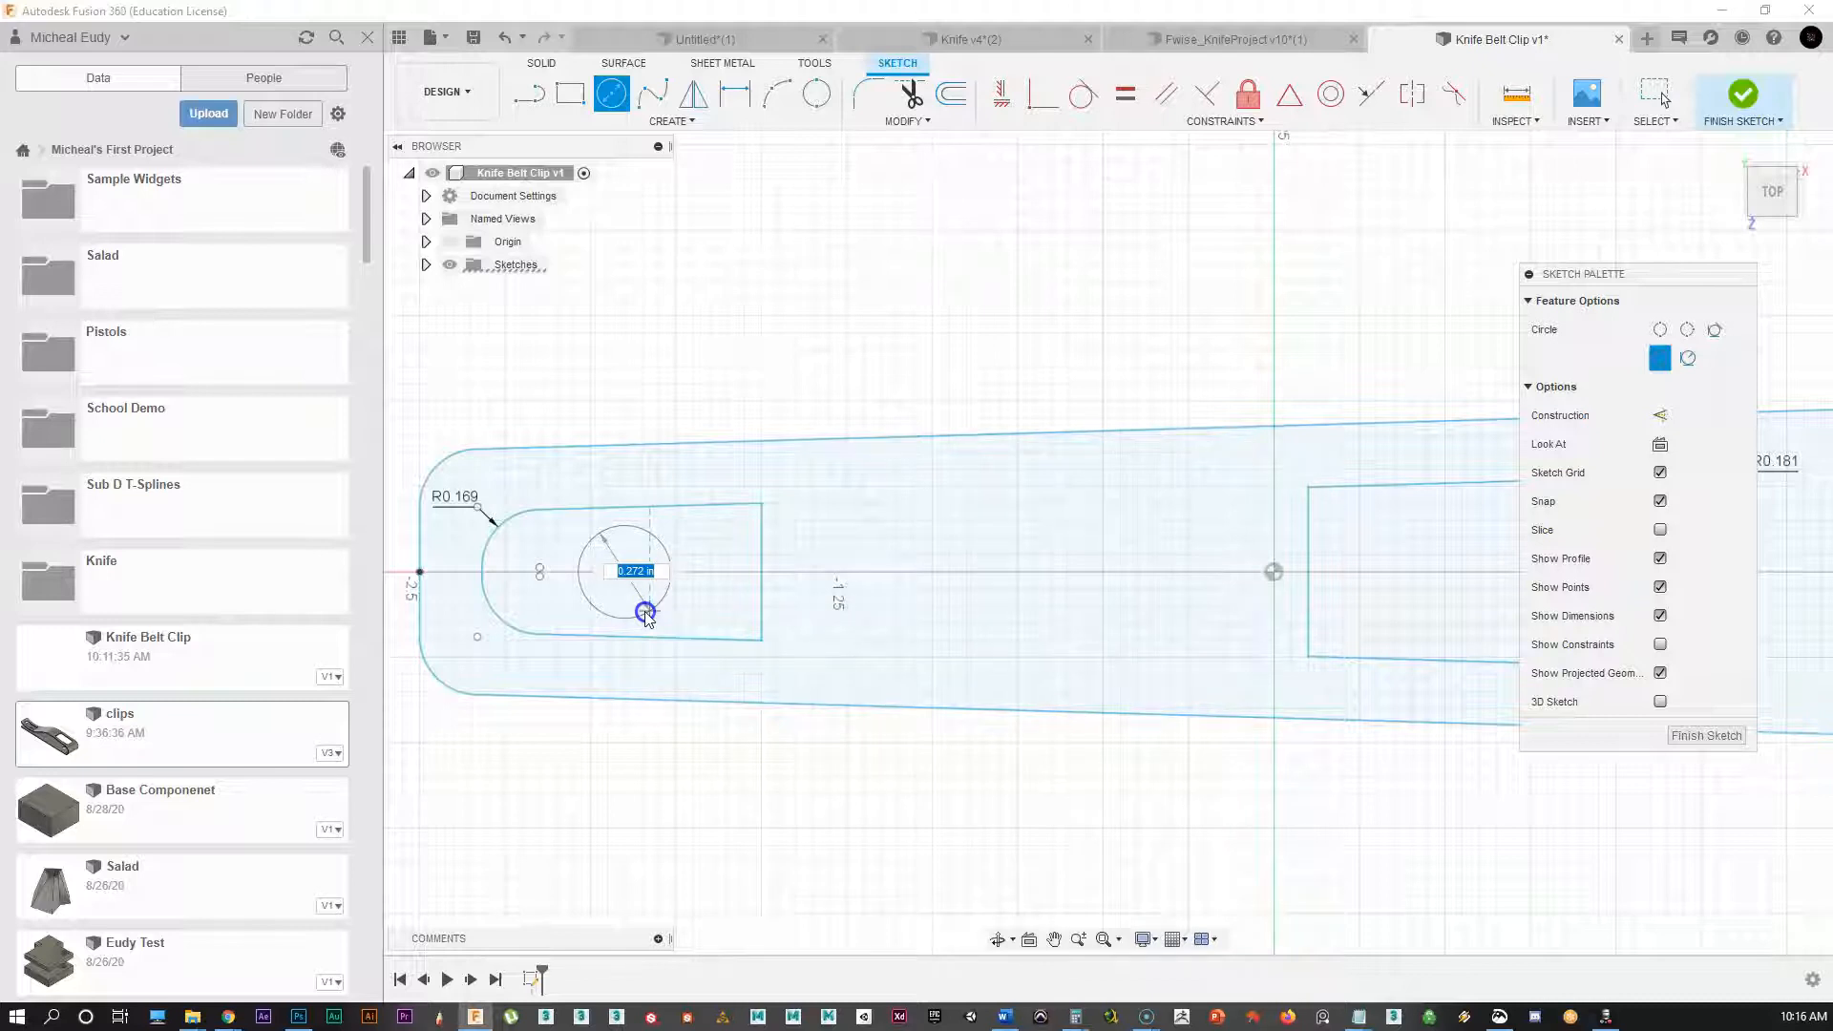
left_click(647, 616)
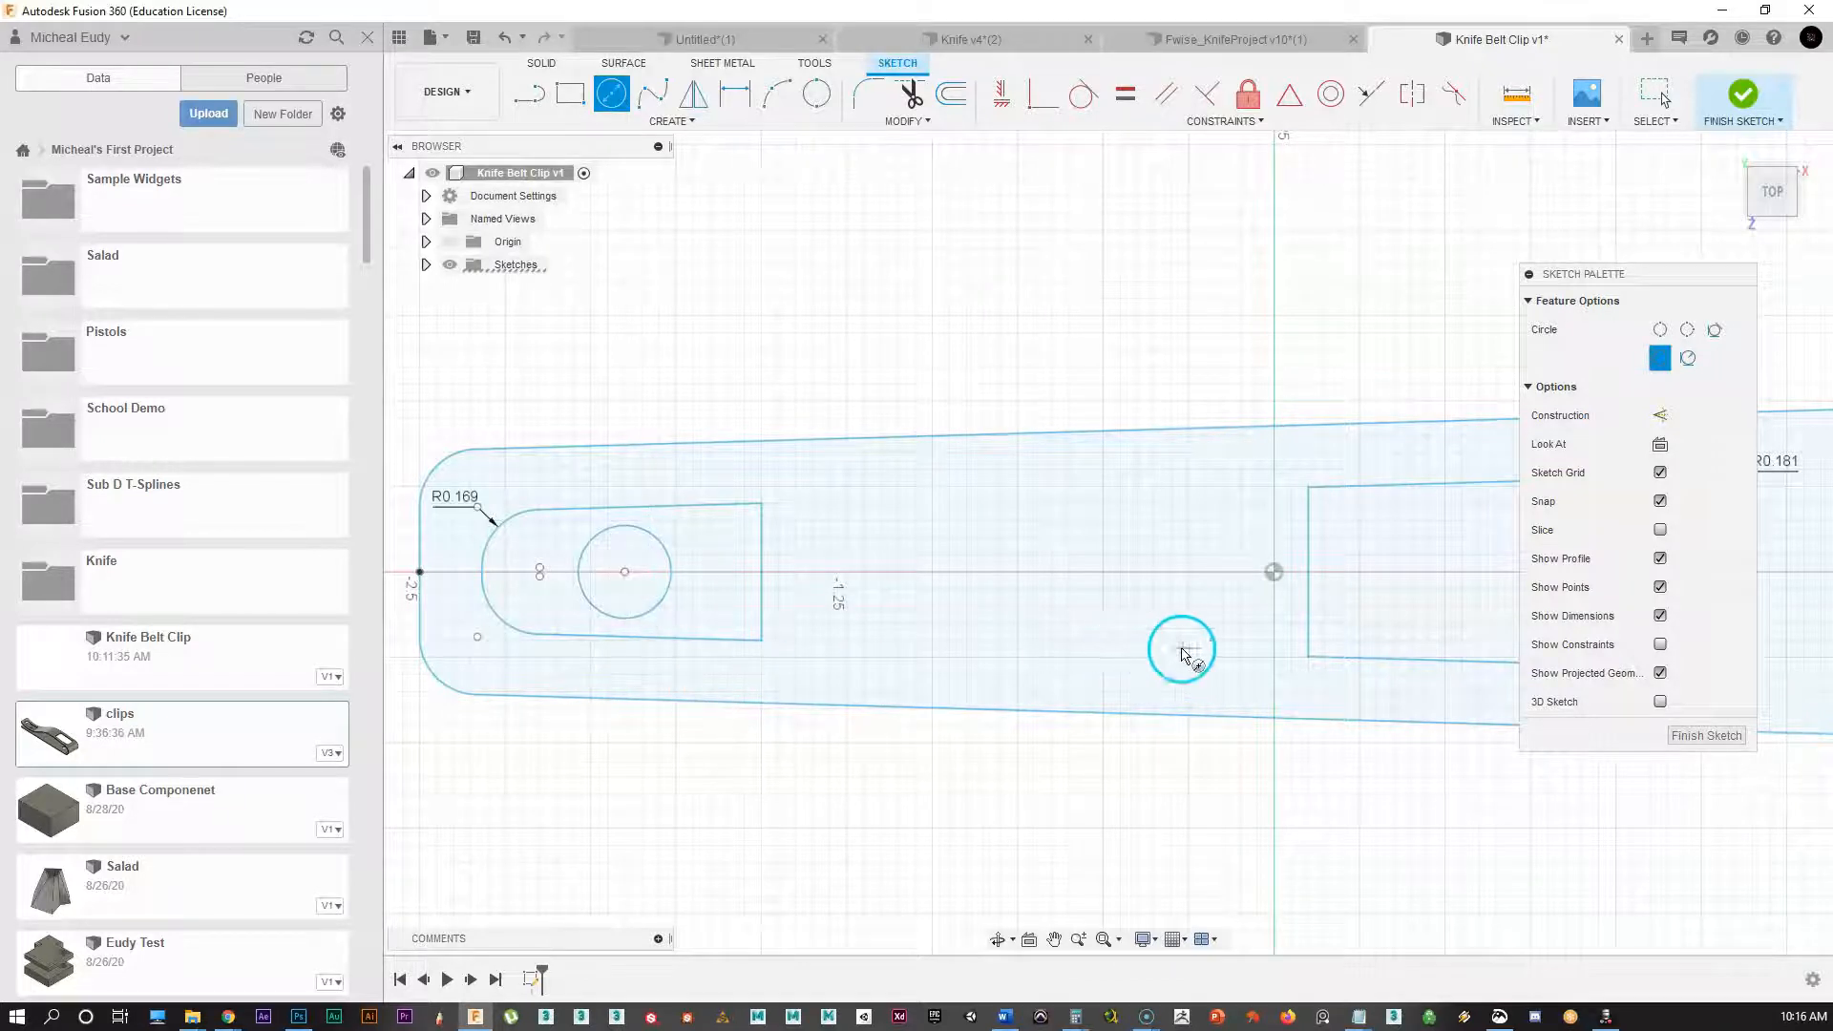
Step: Draw a second pin-hole circle inside the right slot with a .27 in diameter
middle_click_drag(1179, 647, 573, 643)
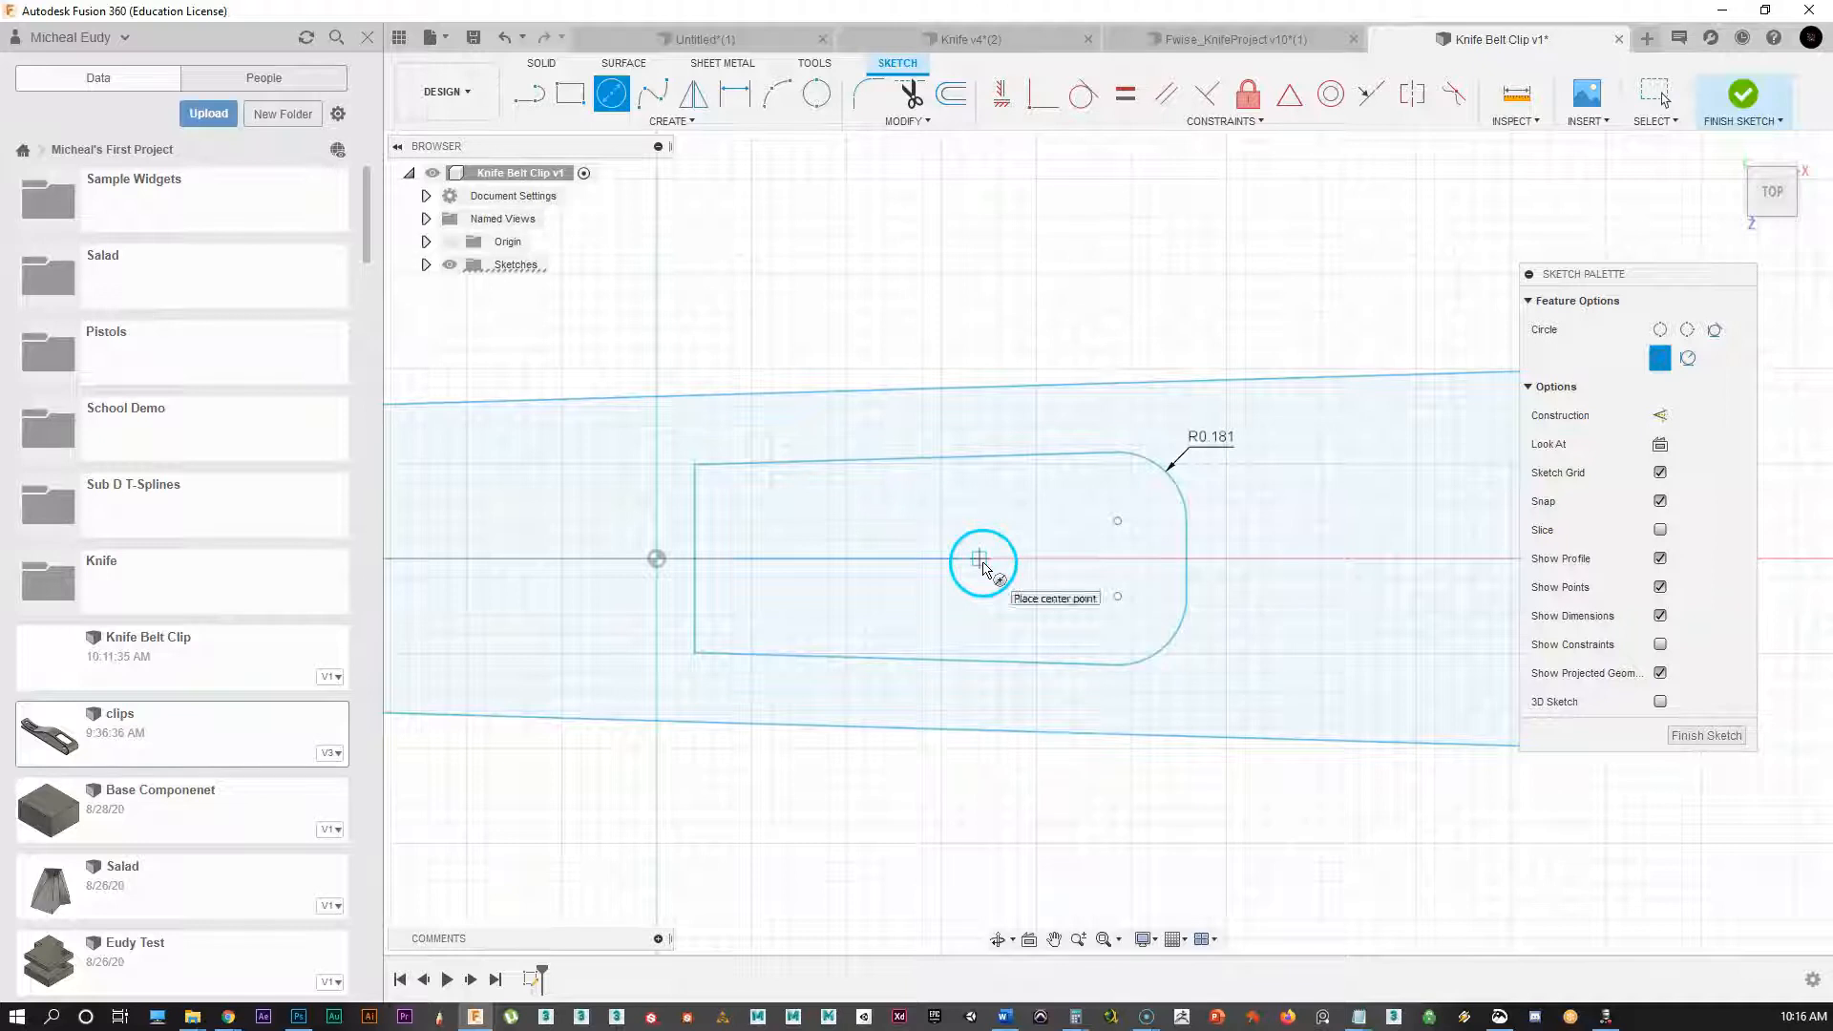
left_click(961, 559)
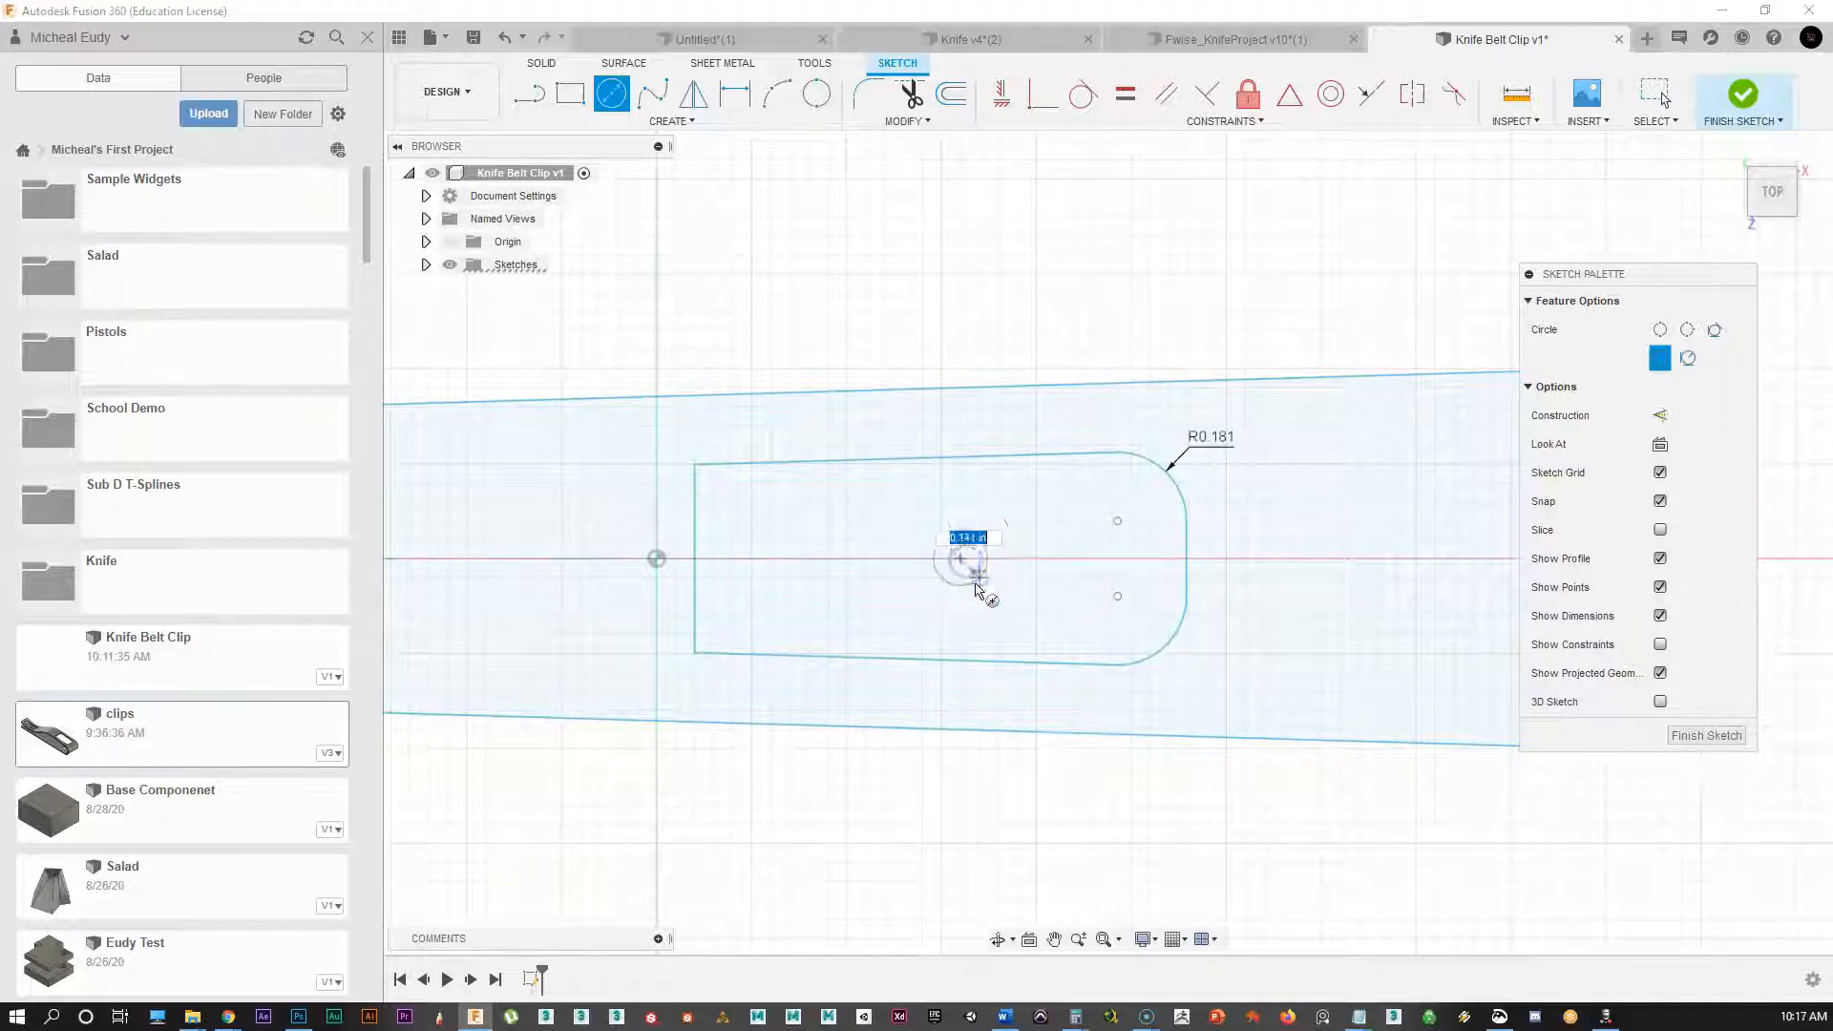
type(".272")
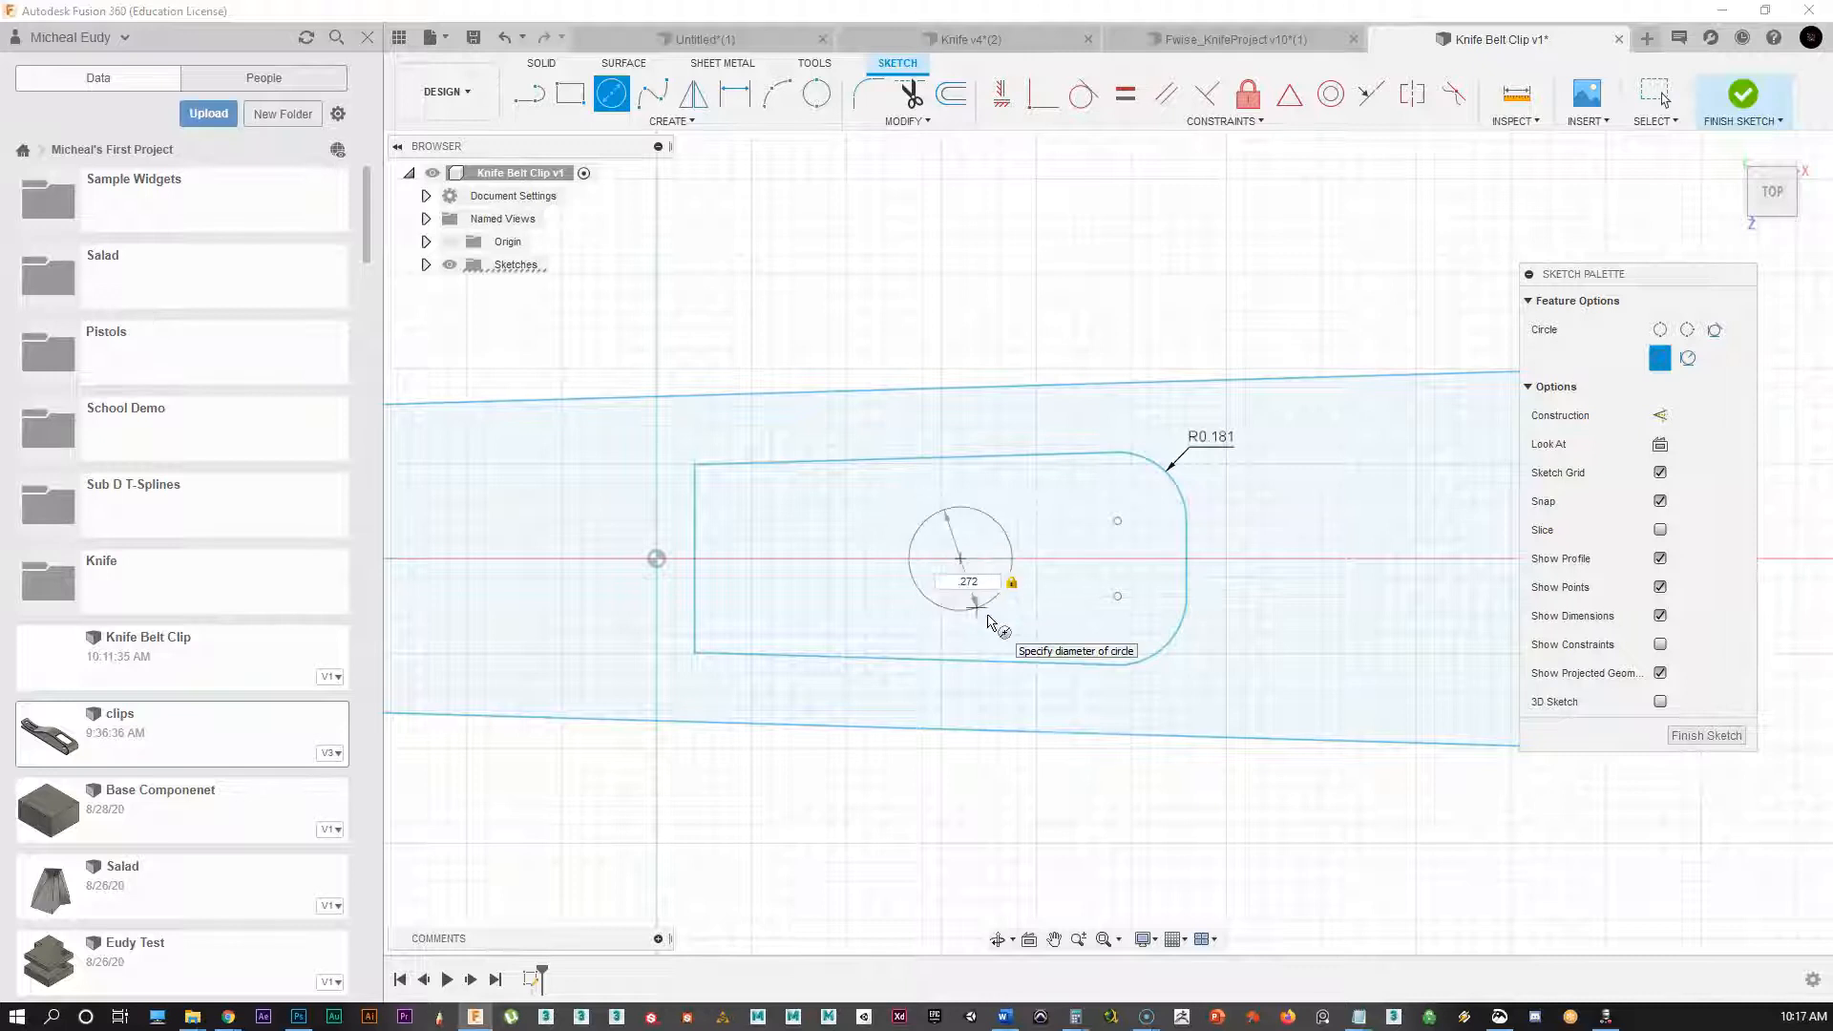
key("Return")
scroll(881, 586, "down", 3)
middle_click_drag(881, 586, 1031, 532)
scroll(816, 579, "down", 3)
middle_click_drag(900, 637, 1003, 641)
scroll(1067, 697, "down", 1)
middle_click_drag(1072, 696, 1060, 672)
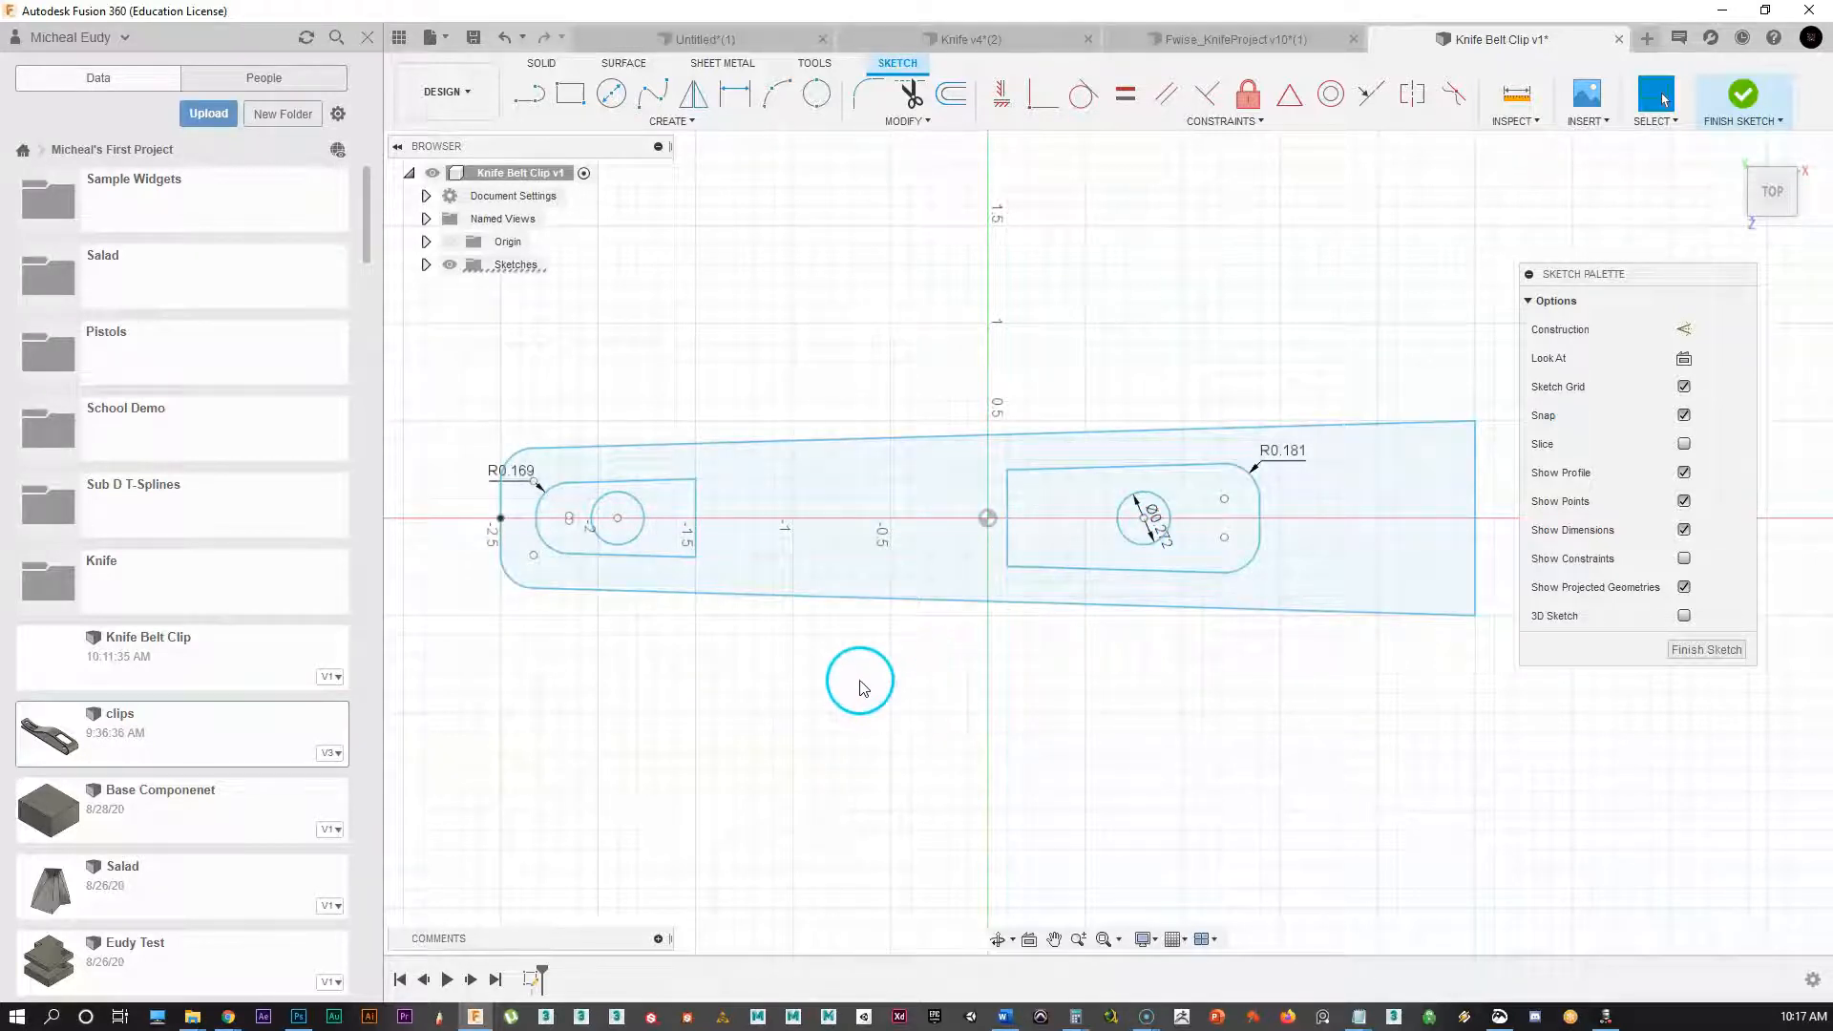
Step: Finish the sketch, return to the Home view, and select the left pin-hole circle profile
left_click(1697, 654)
left_click(1738, 164)
scroll(893, 626, "down", 2)
middle_click_drag(802, 631, 791, 564)
mouse_move(822, 642)
middle_mouse_down()
mouse_move(830, 707)
mouse_move(859, 700)
middle_mouse_up()
scroll(832, 714, "down", 1)
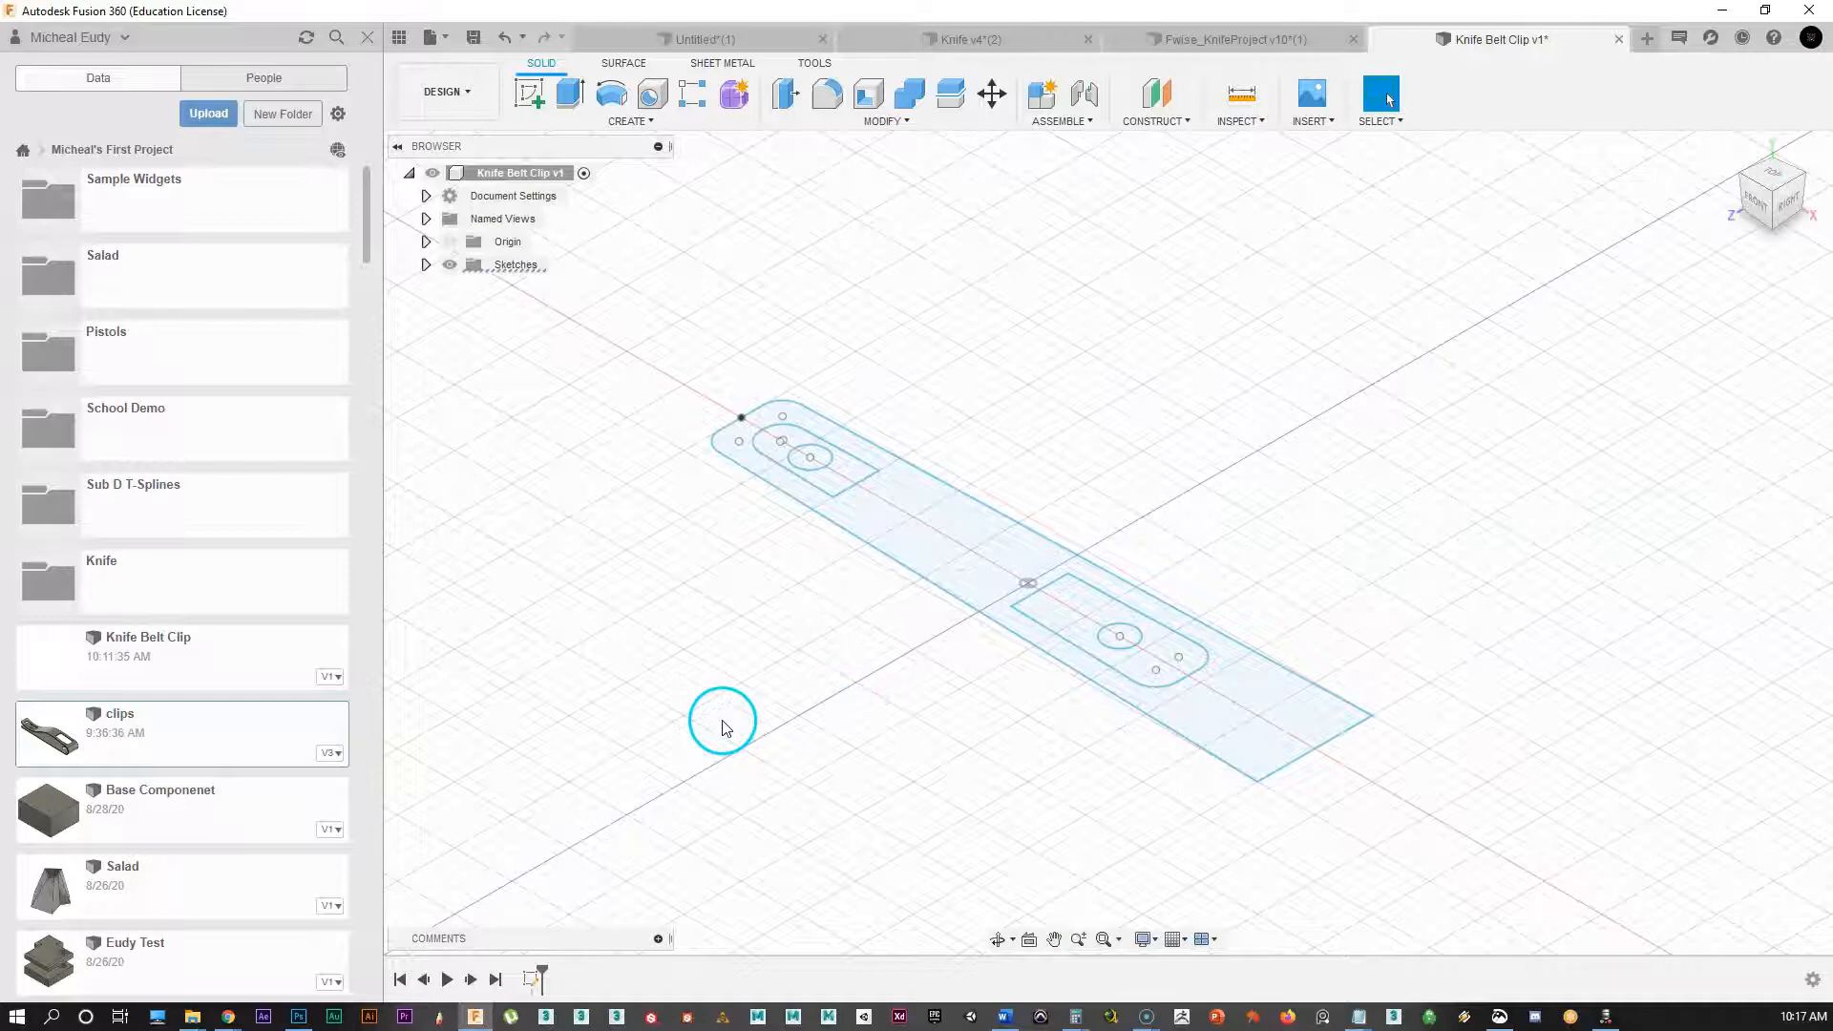
left_click(823, 463)
scroll(794, 571, "up", 1)
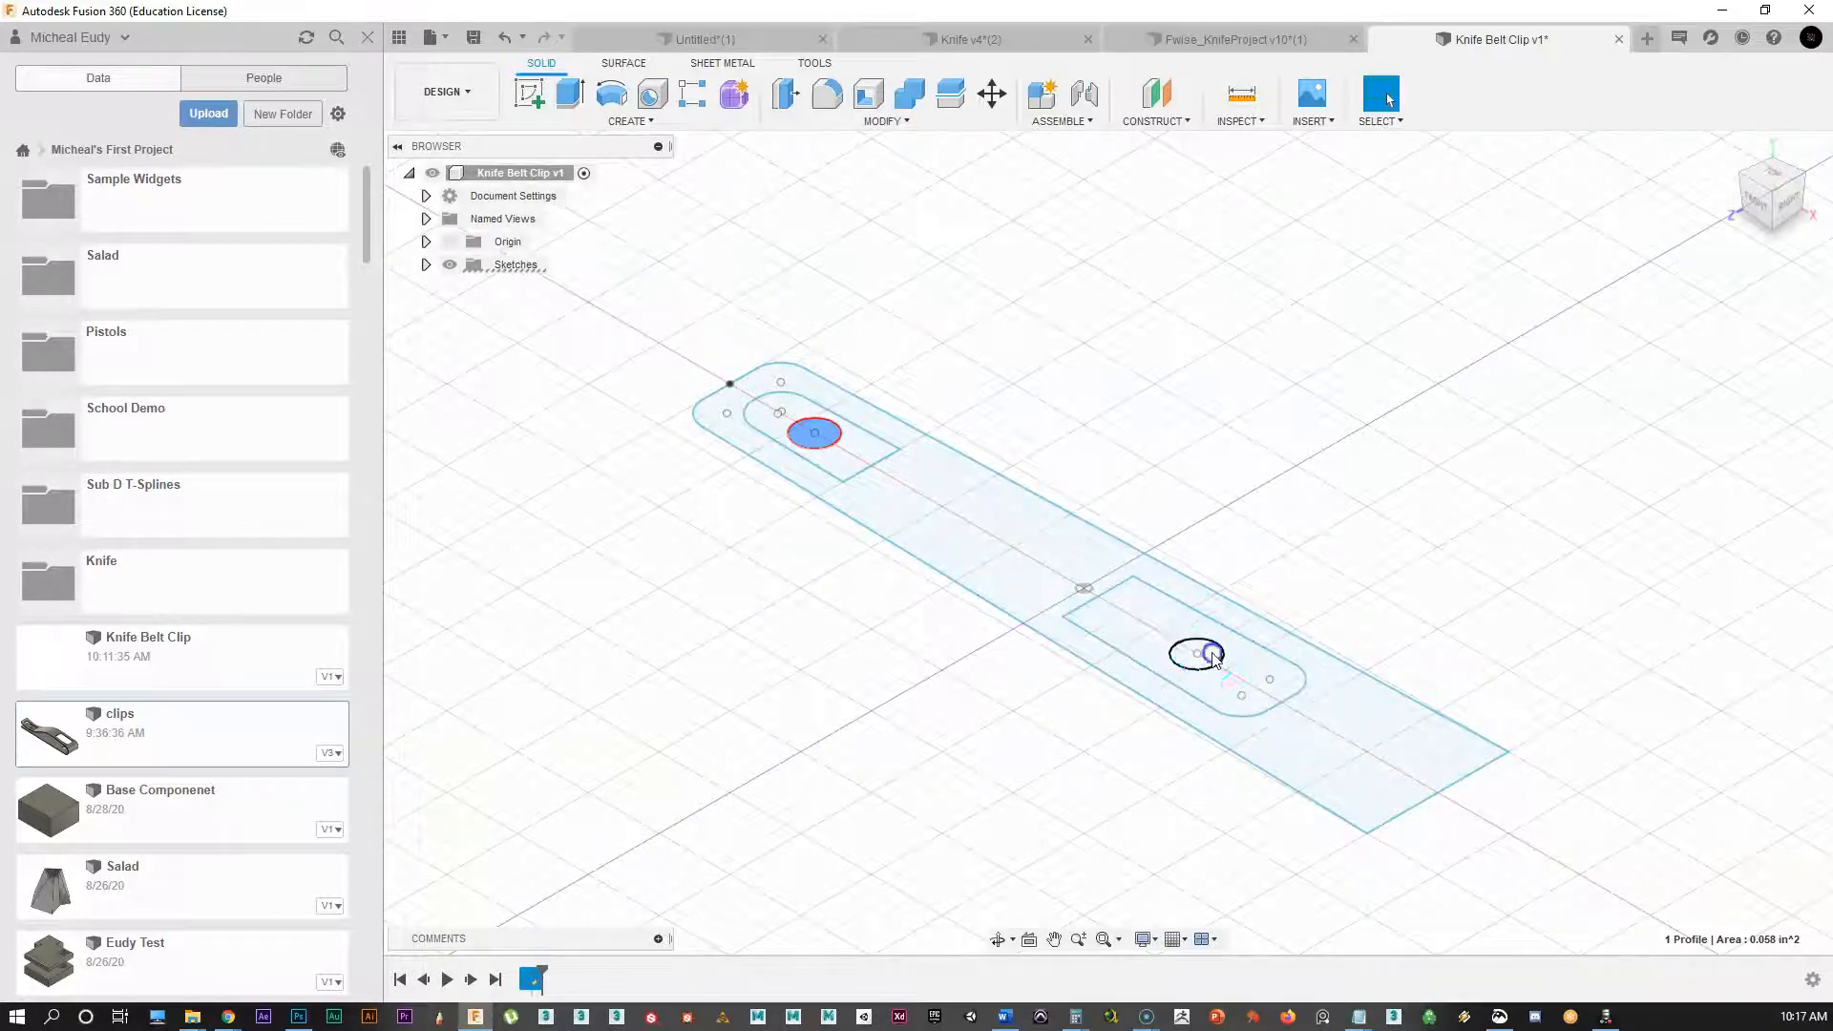
Step: Extrude both pin-hole circles into separate cylinder bodies 0.882 in tall
right_click(781, 656)
left_click(850, 627)
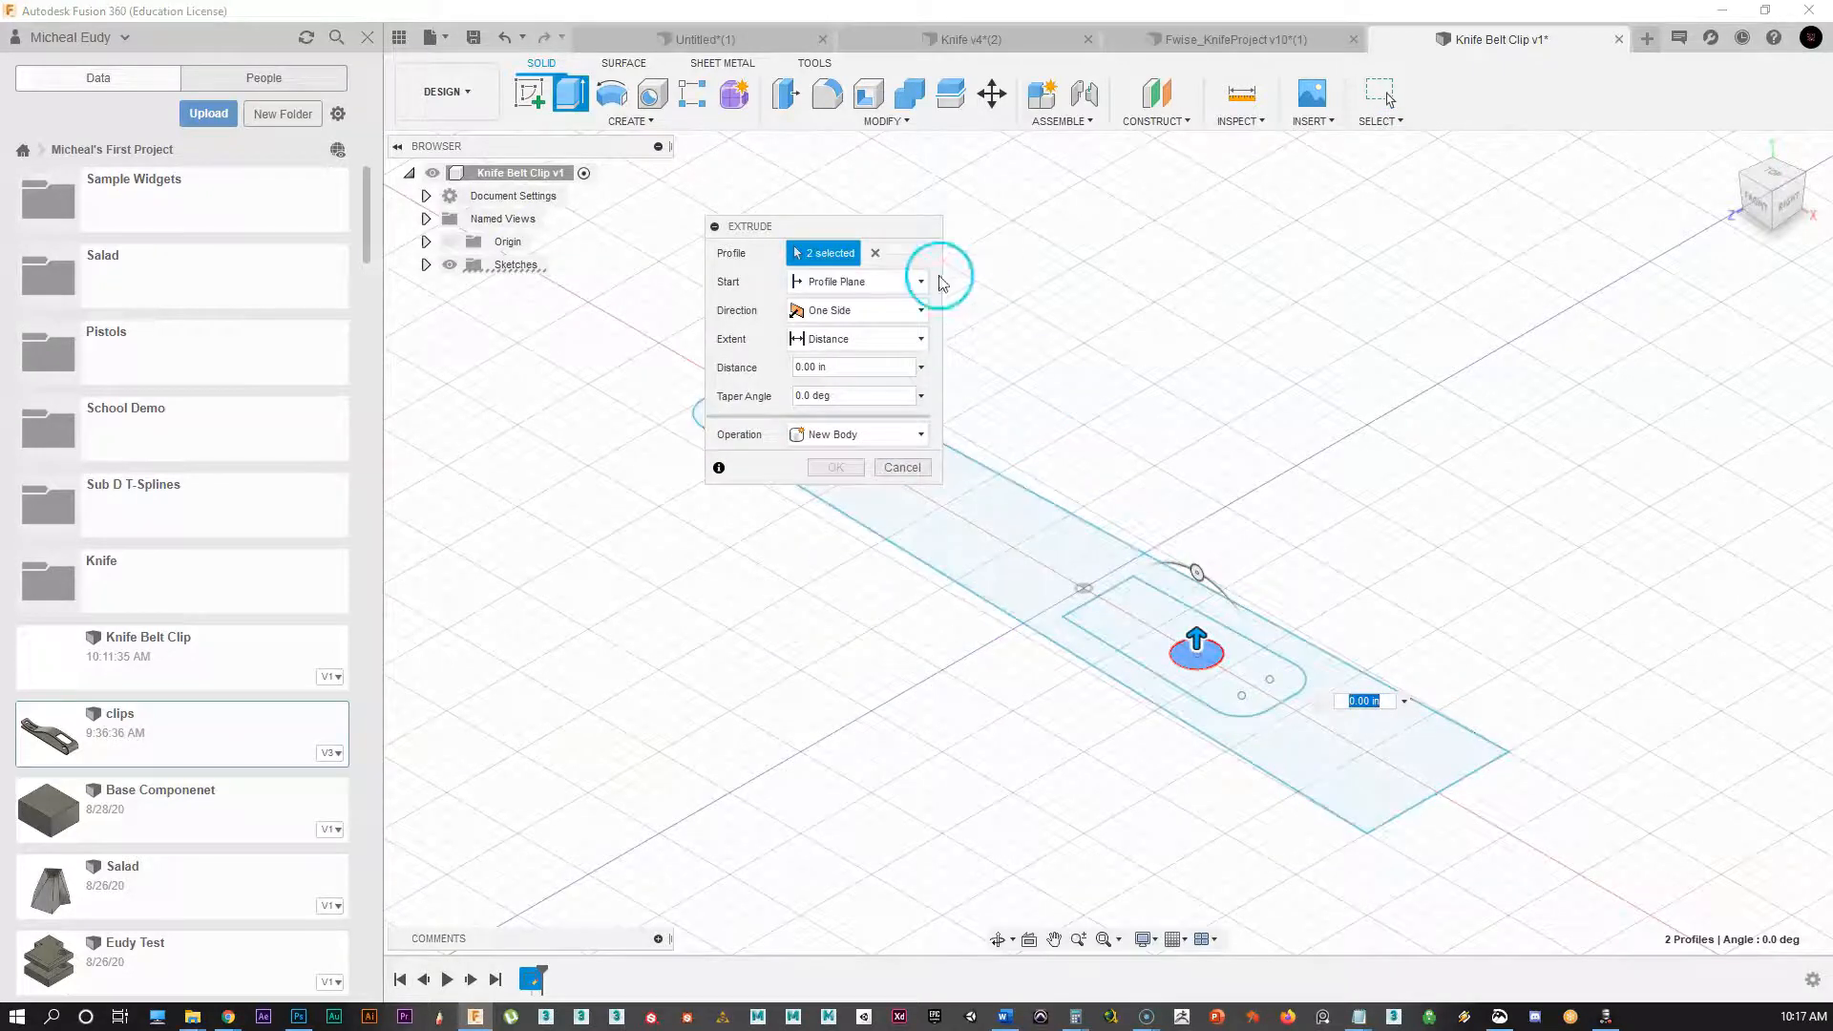
left_click_drag(1195, 633, 1201, 491)
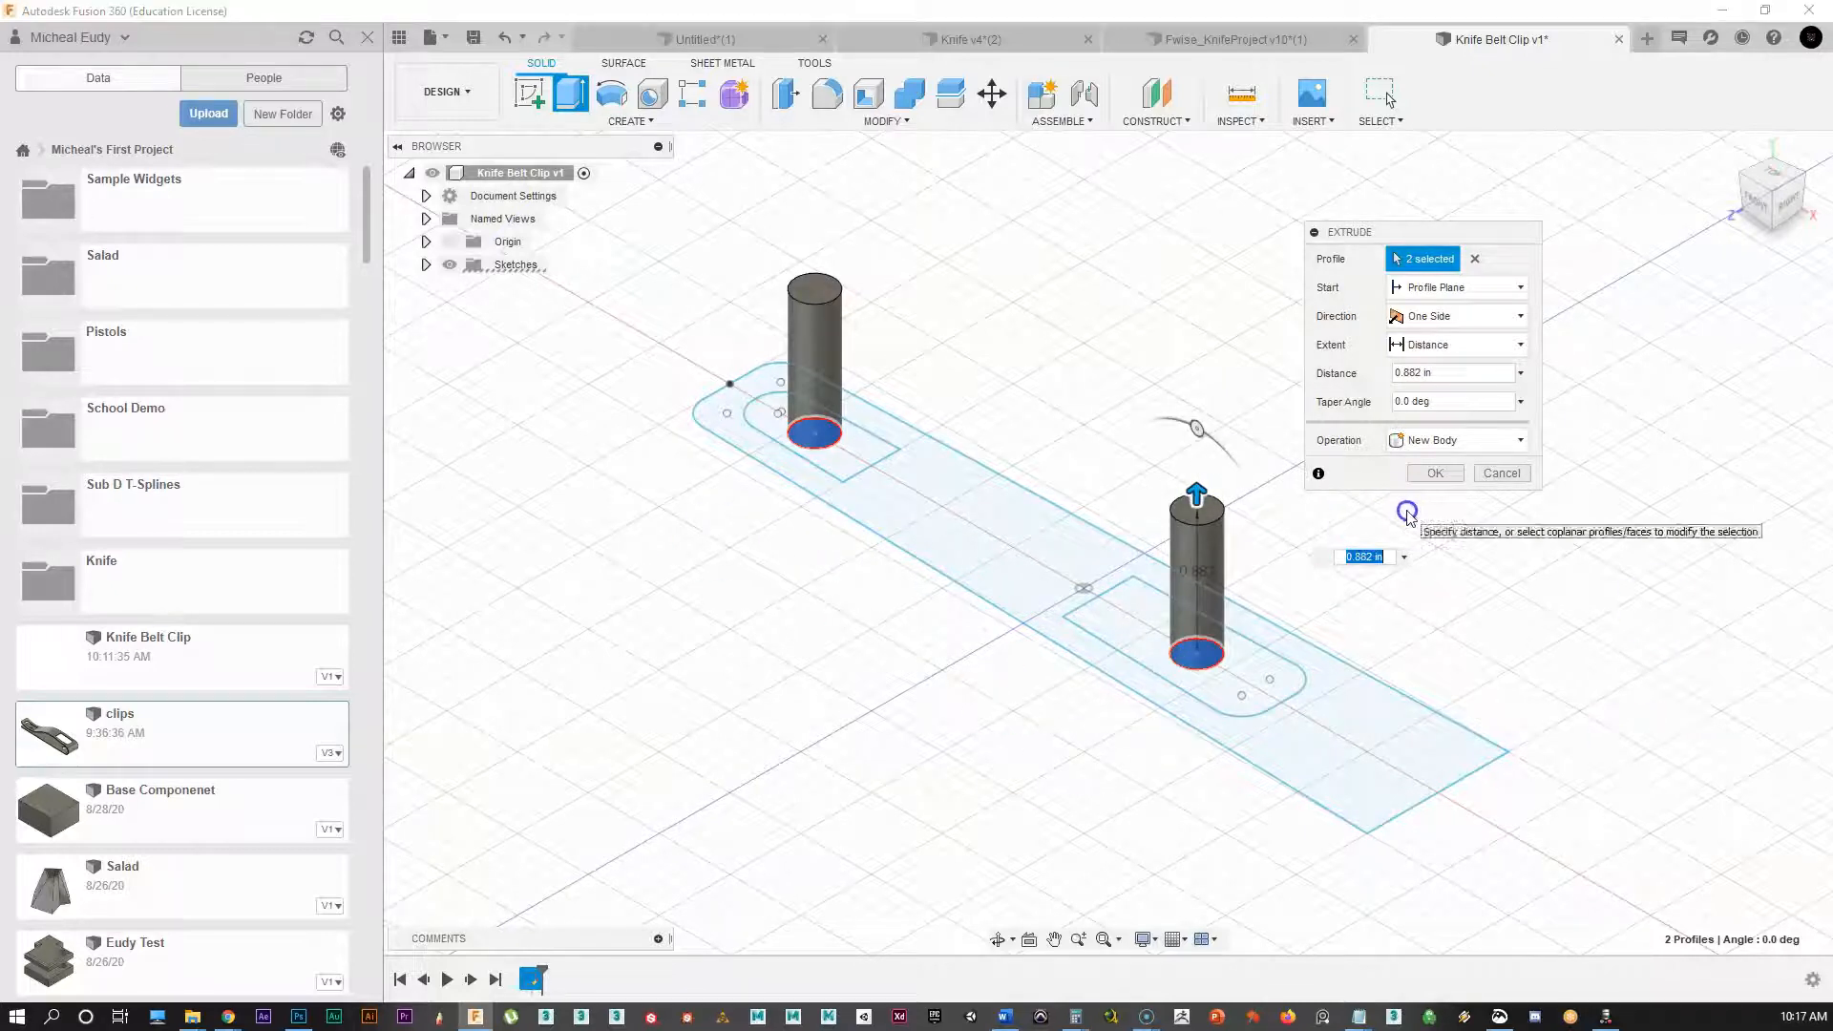
left_click(1429, 475)
left_click(767, 361)
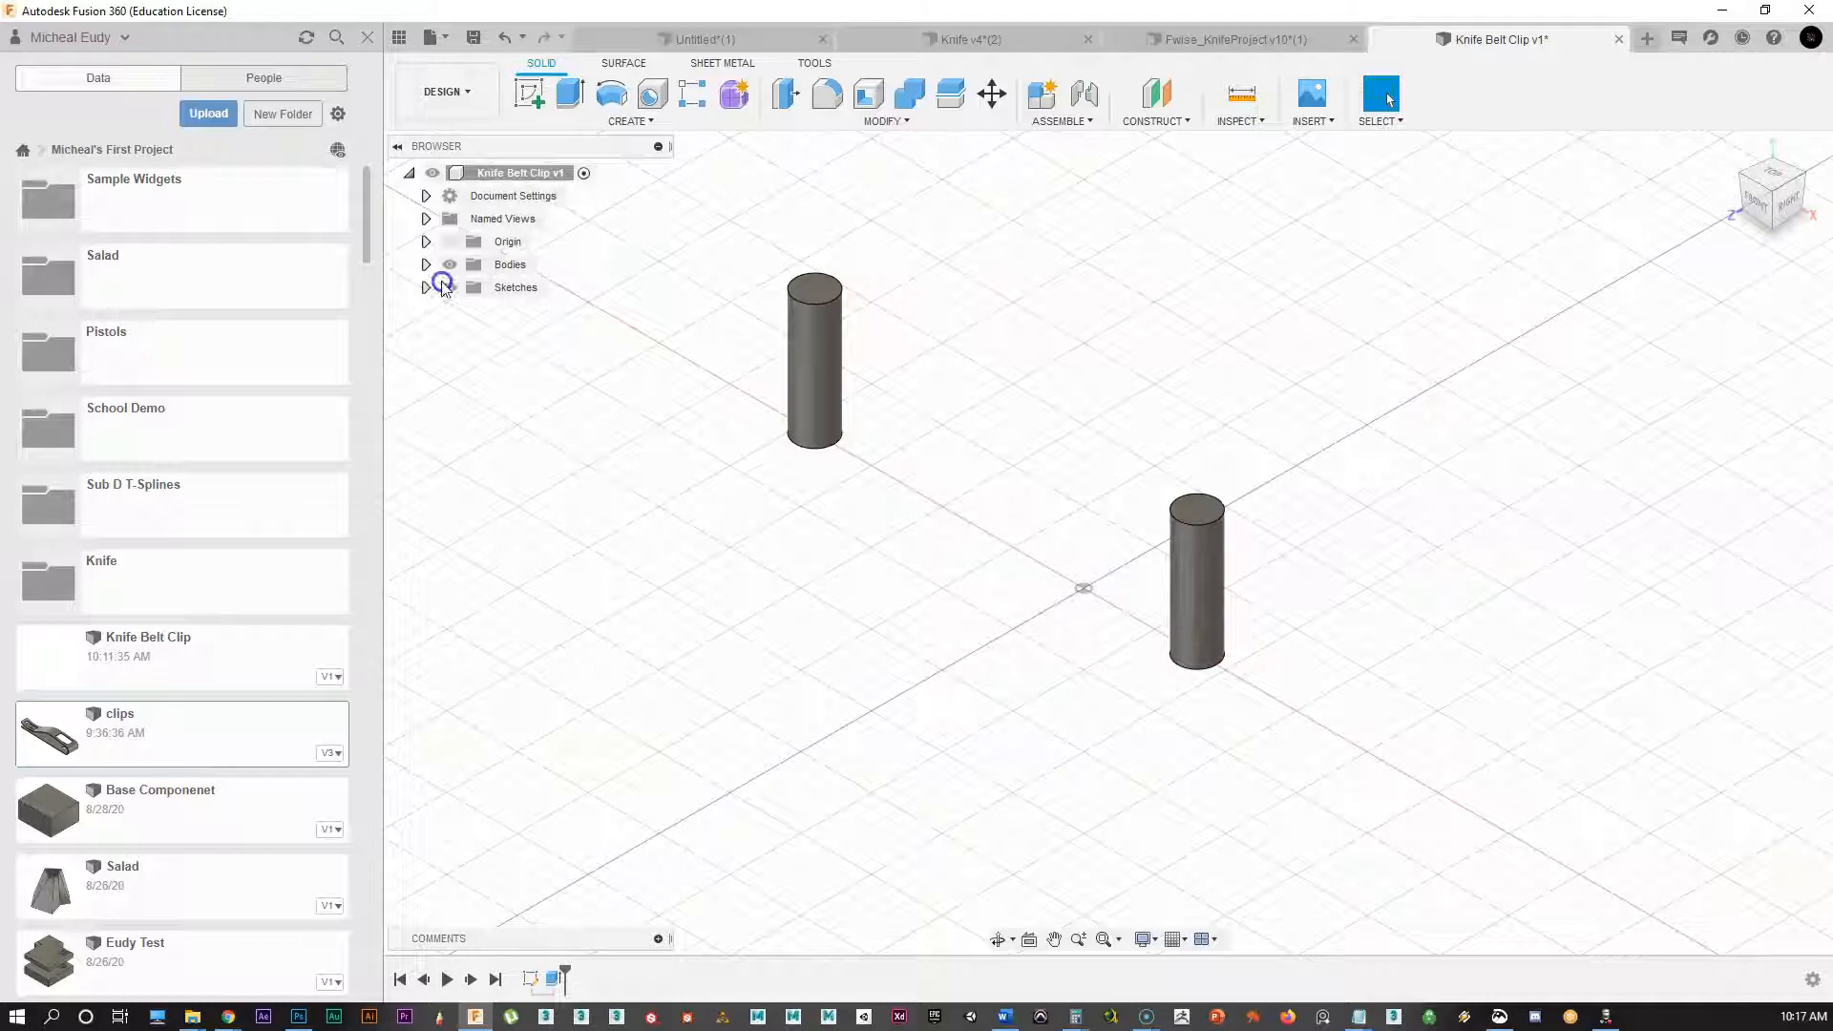
Step: Hide the Body1 and Body2 cylinders and show Sketch1 again
left_click(426, 264)
left_click(471, 287)
left_click(458, 309)
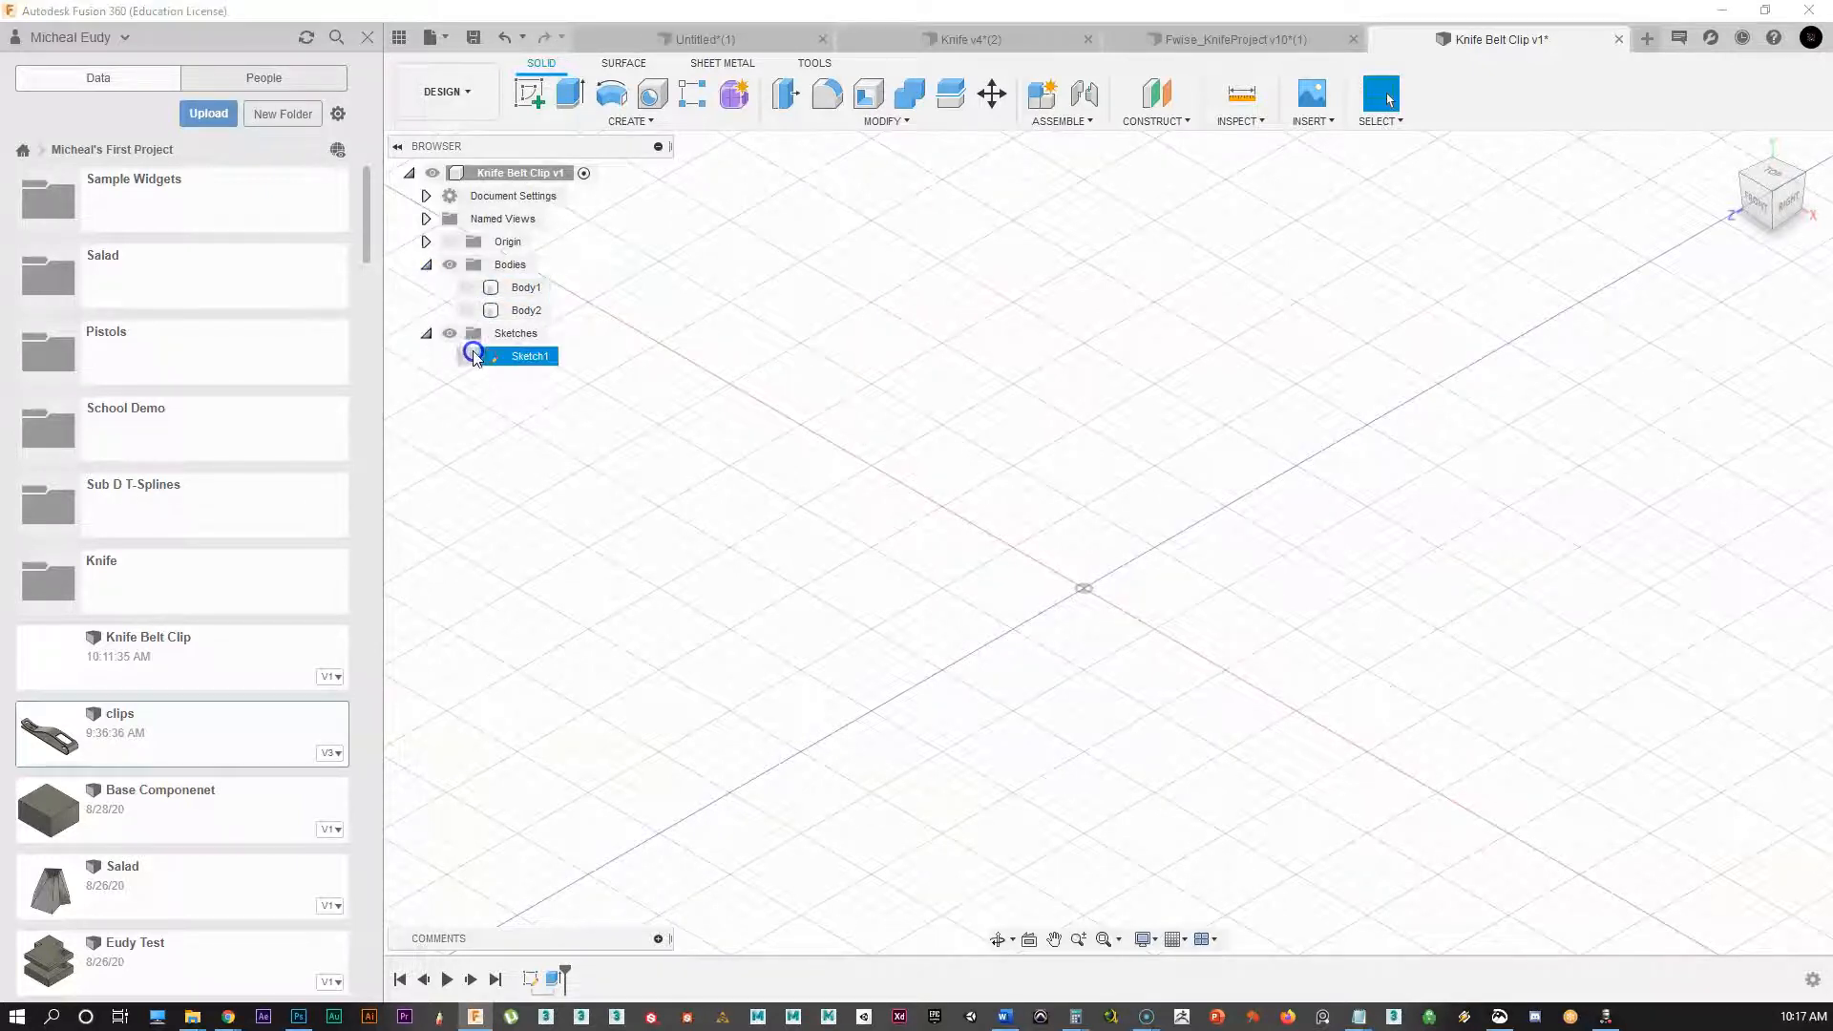
left_click(468, 355)
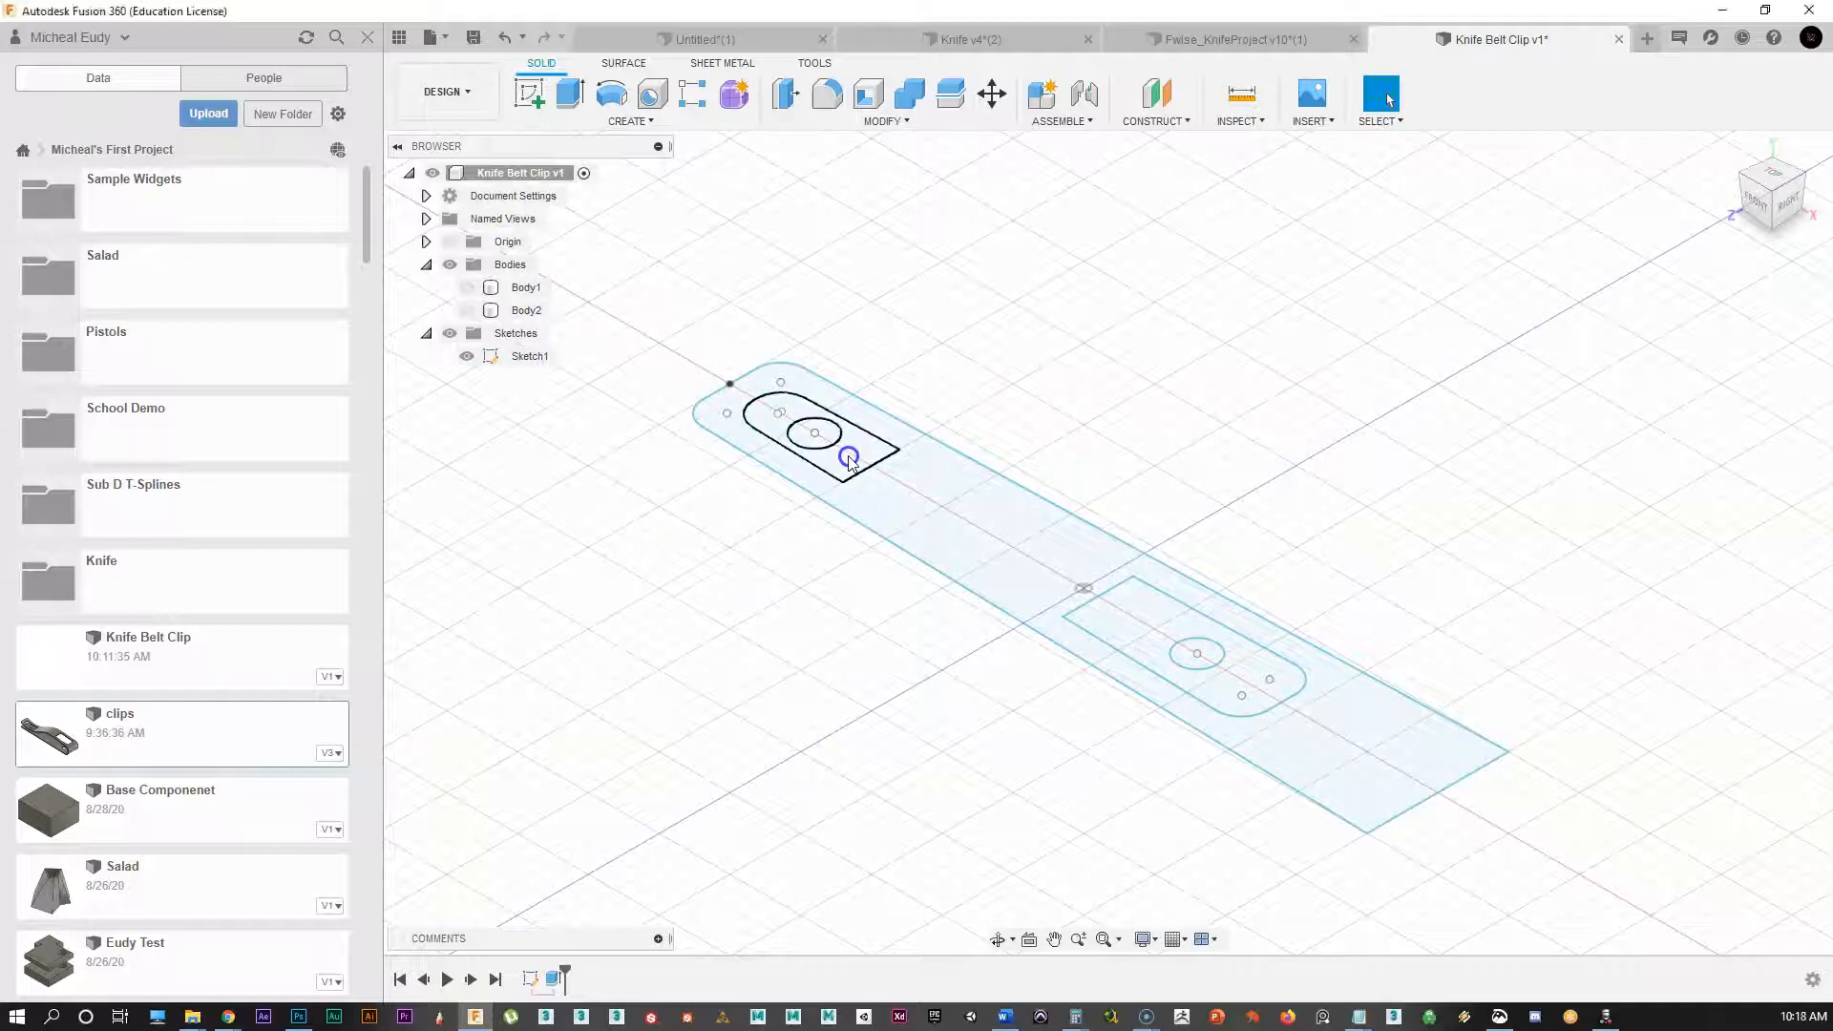
Step: Extrude both slot profiles about 1.38 in upward into Body3 and Body4
left_click(849, 462)
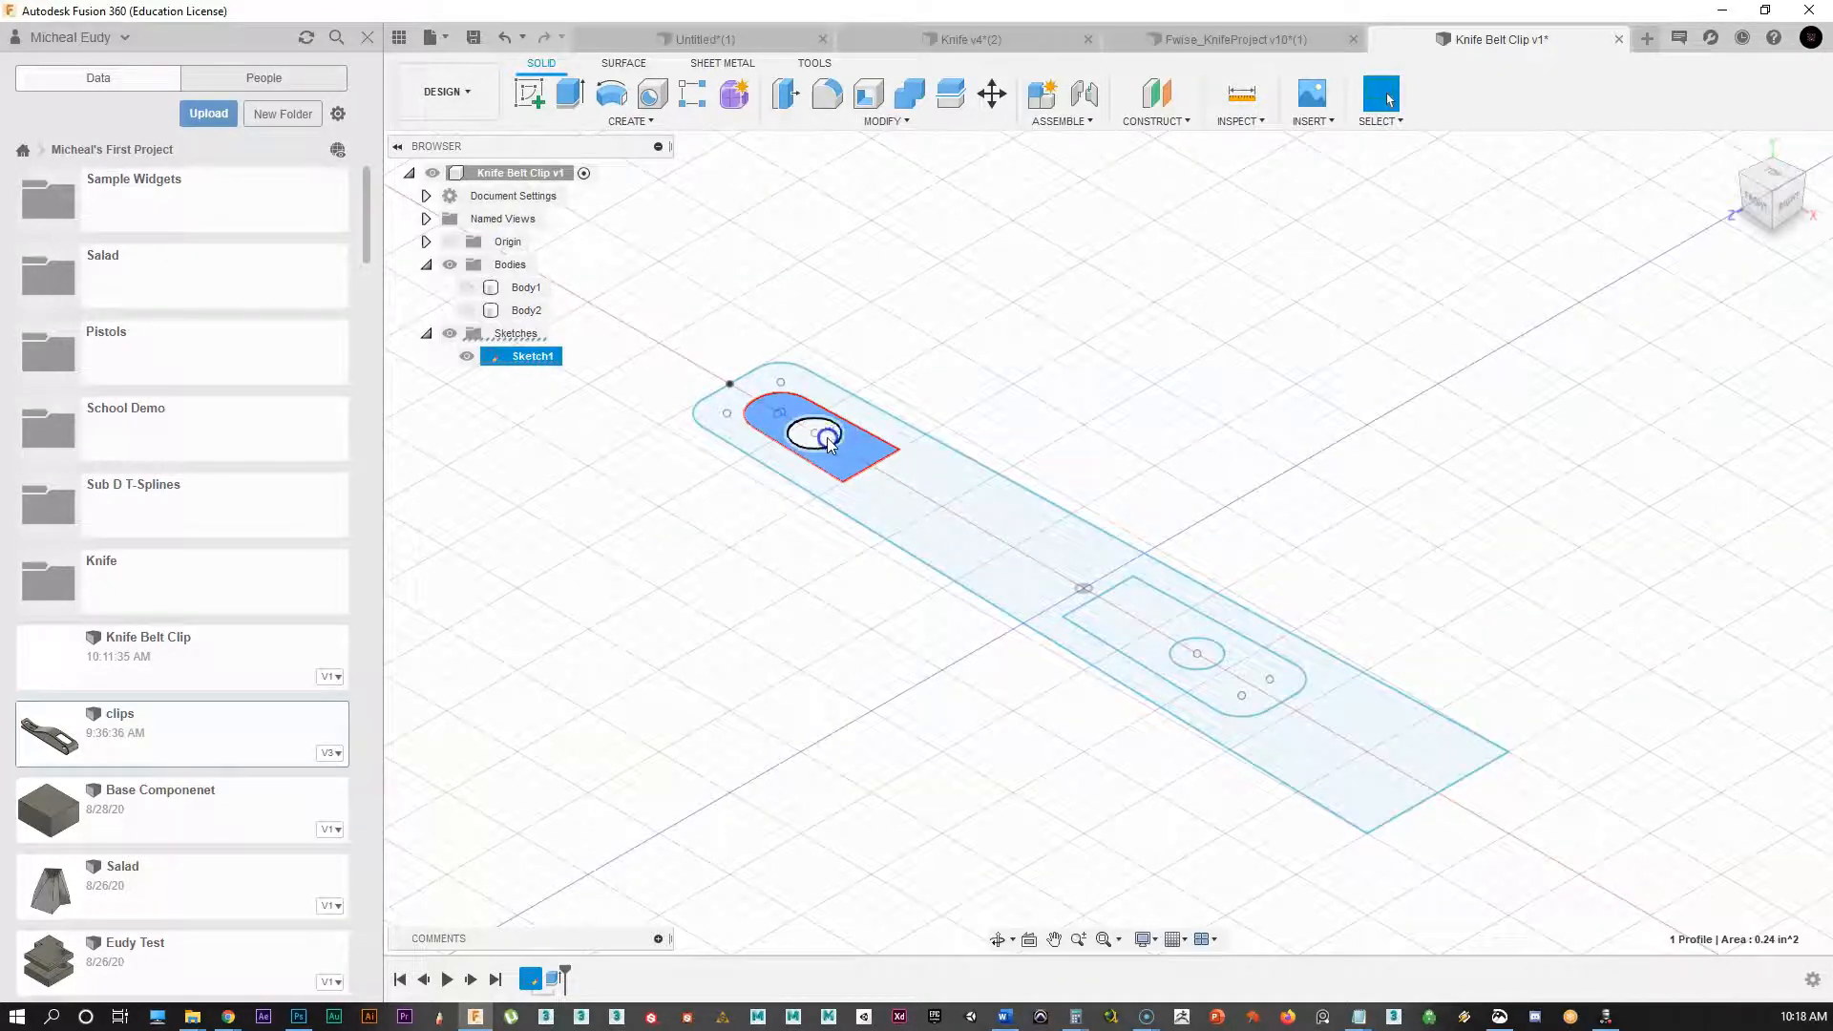
left_click(1181, 655, "ctrl")
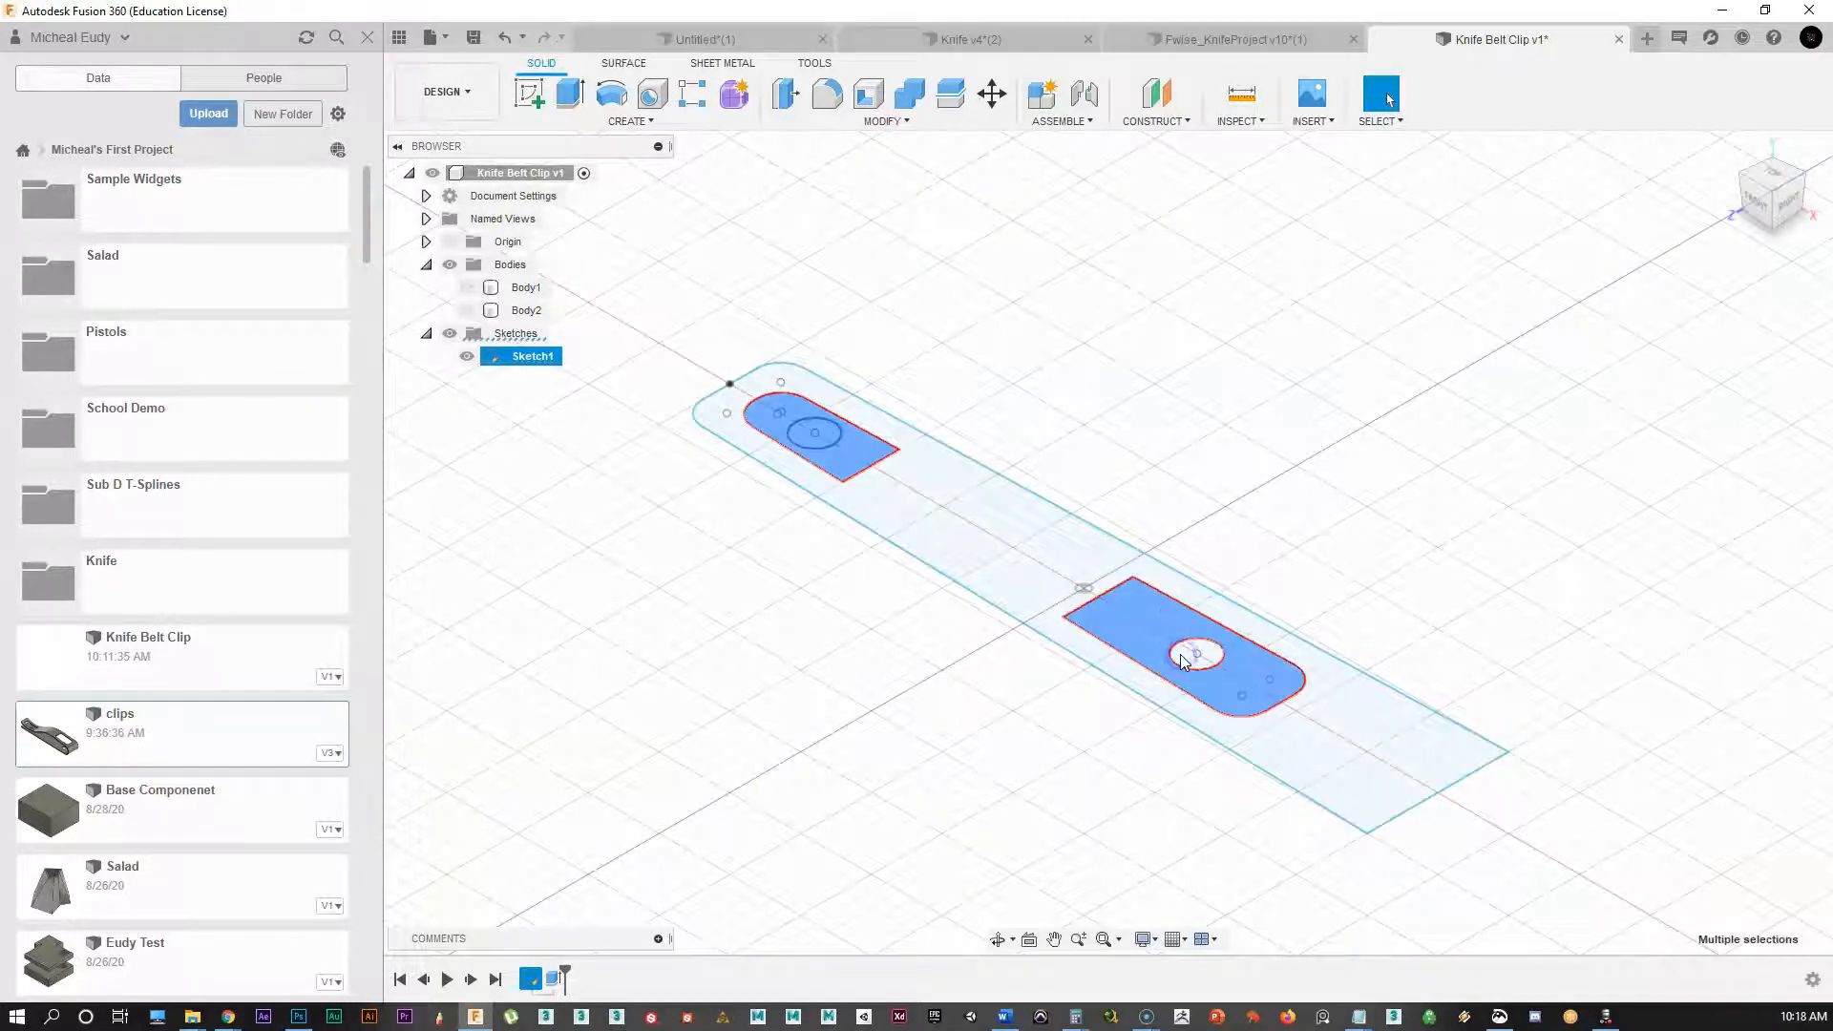
scroll(1193, 663, "up", 3)
left_click(1184, 649, "ctrl")
scroll(1025, 610, "down", 2)
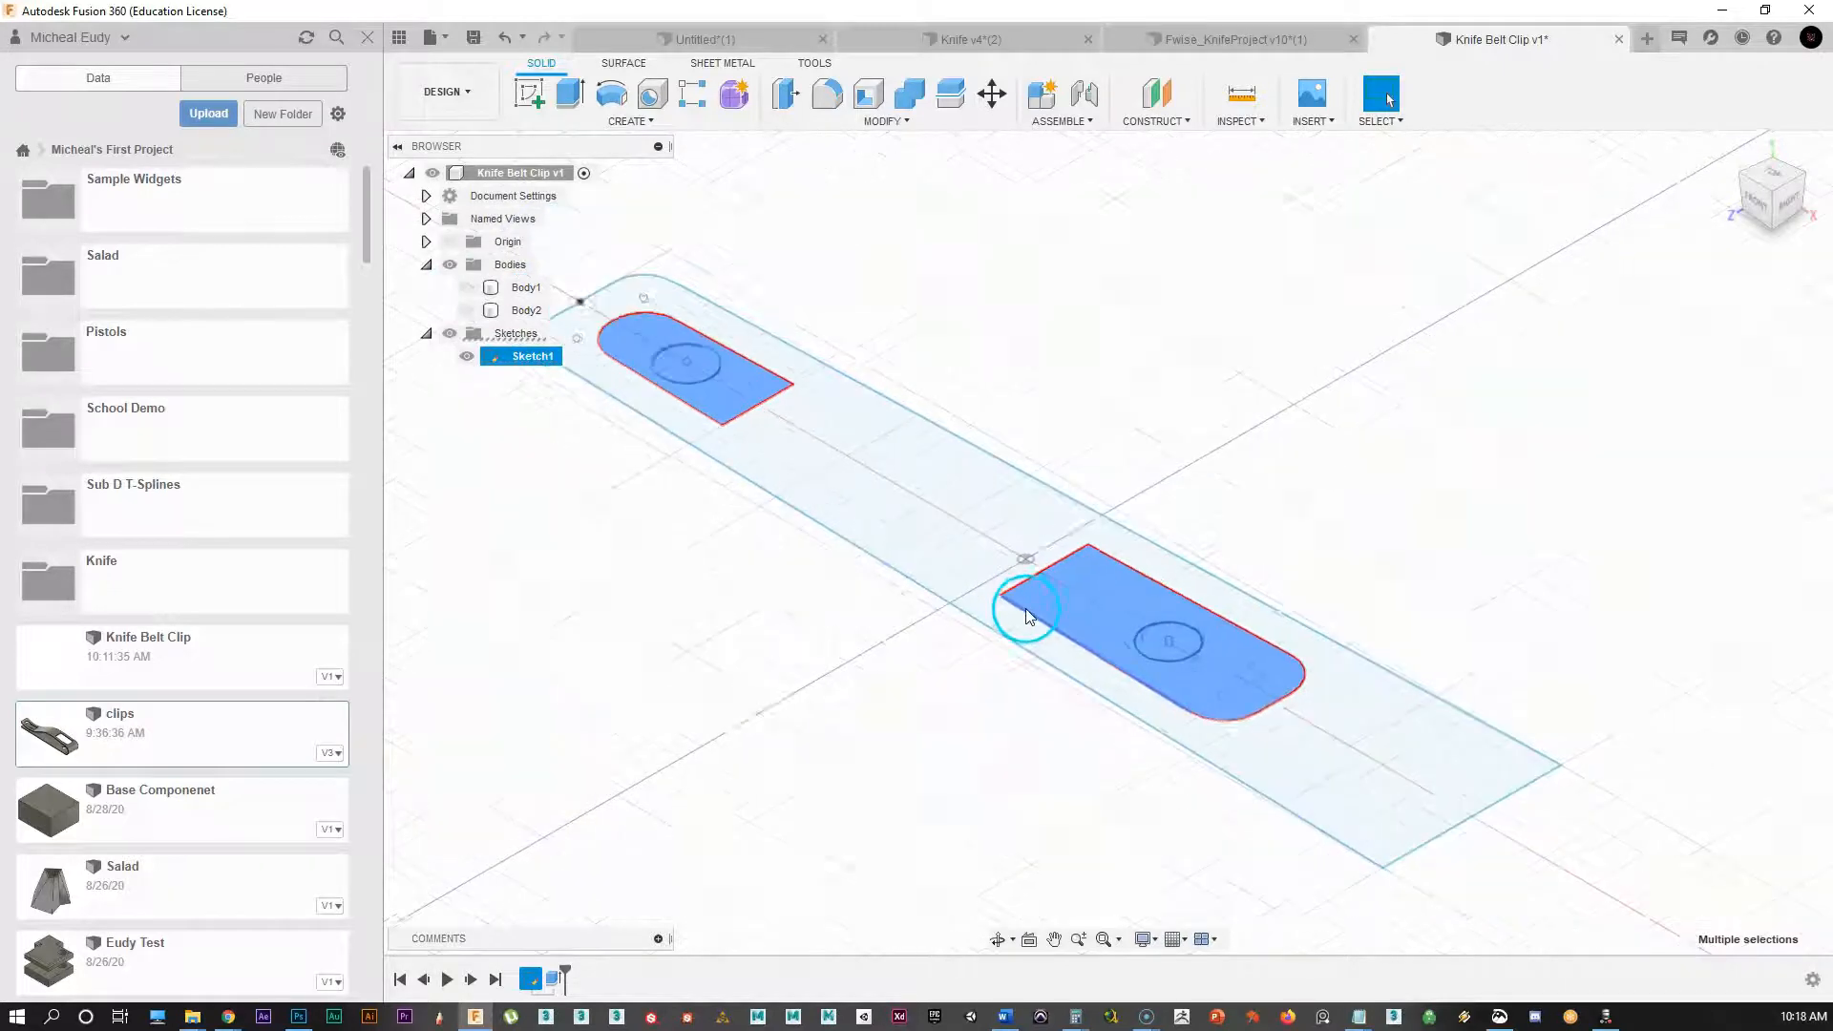
right_click(1097, 594)
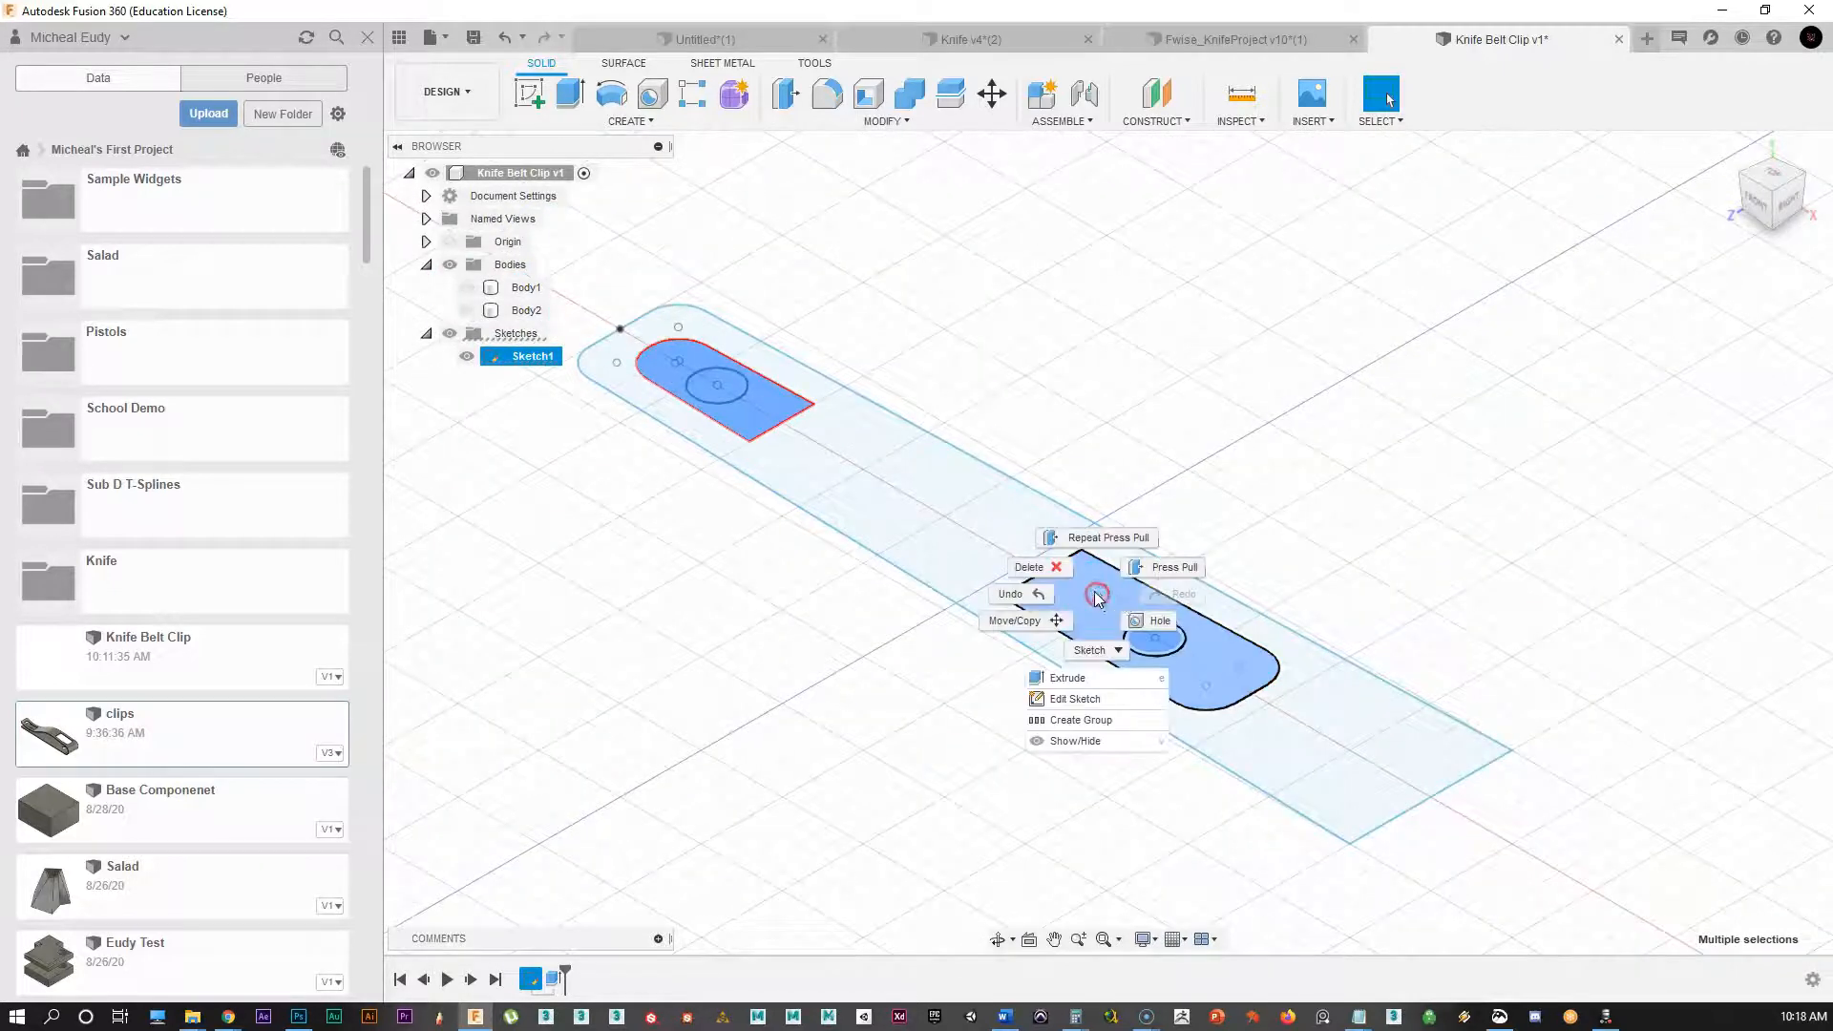
left_click(1152, 603)
left_click_drag(1153, 609, 1132, 366)
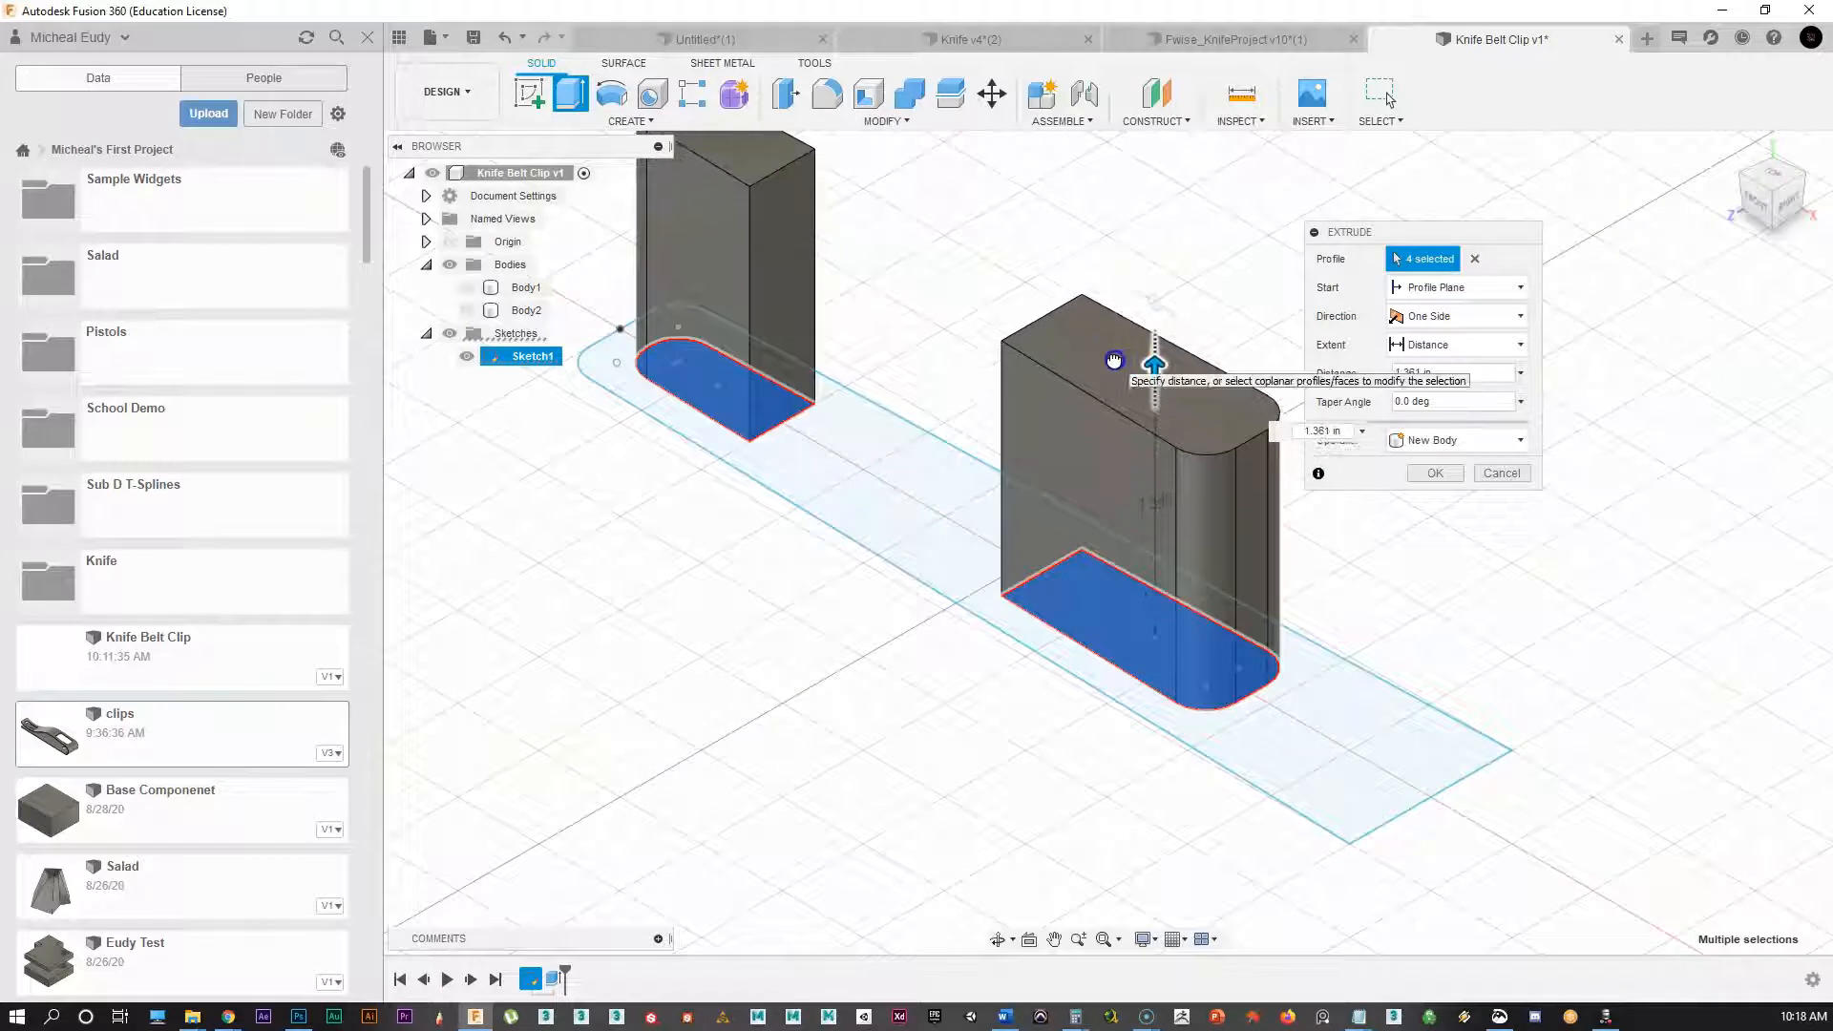
left_click(1435, 473)
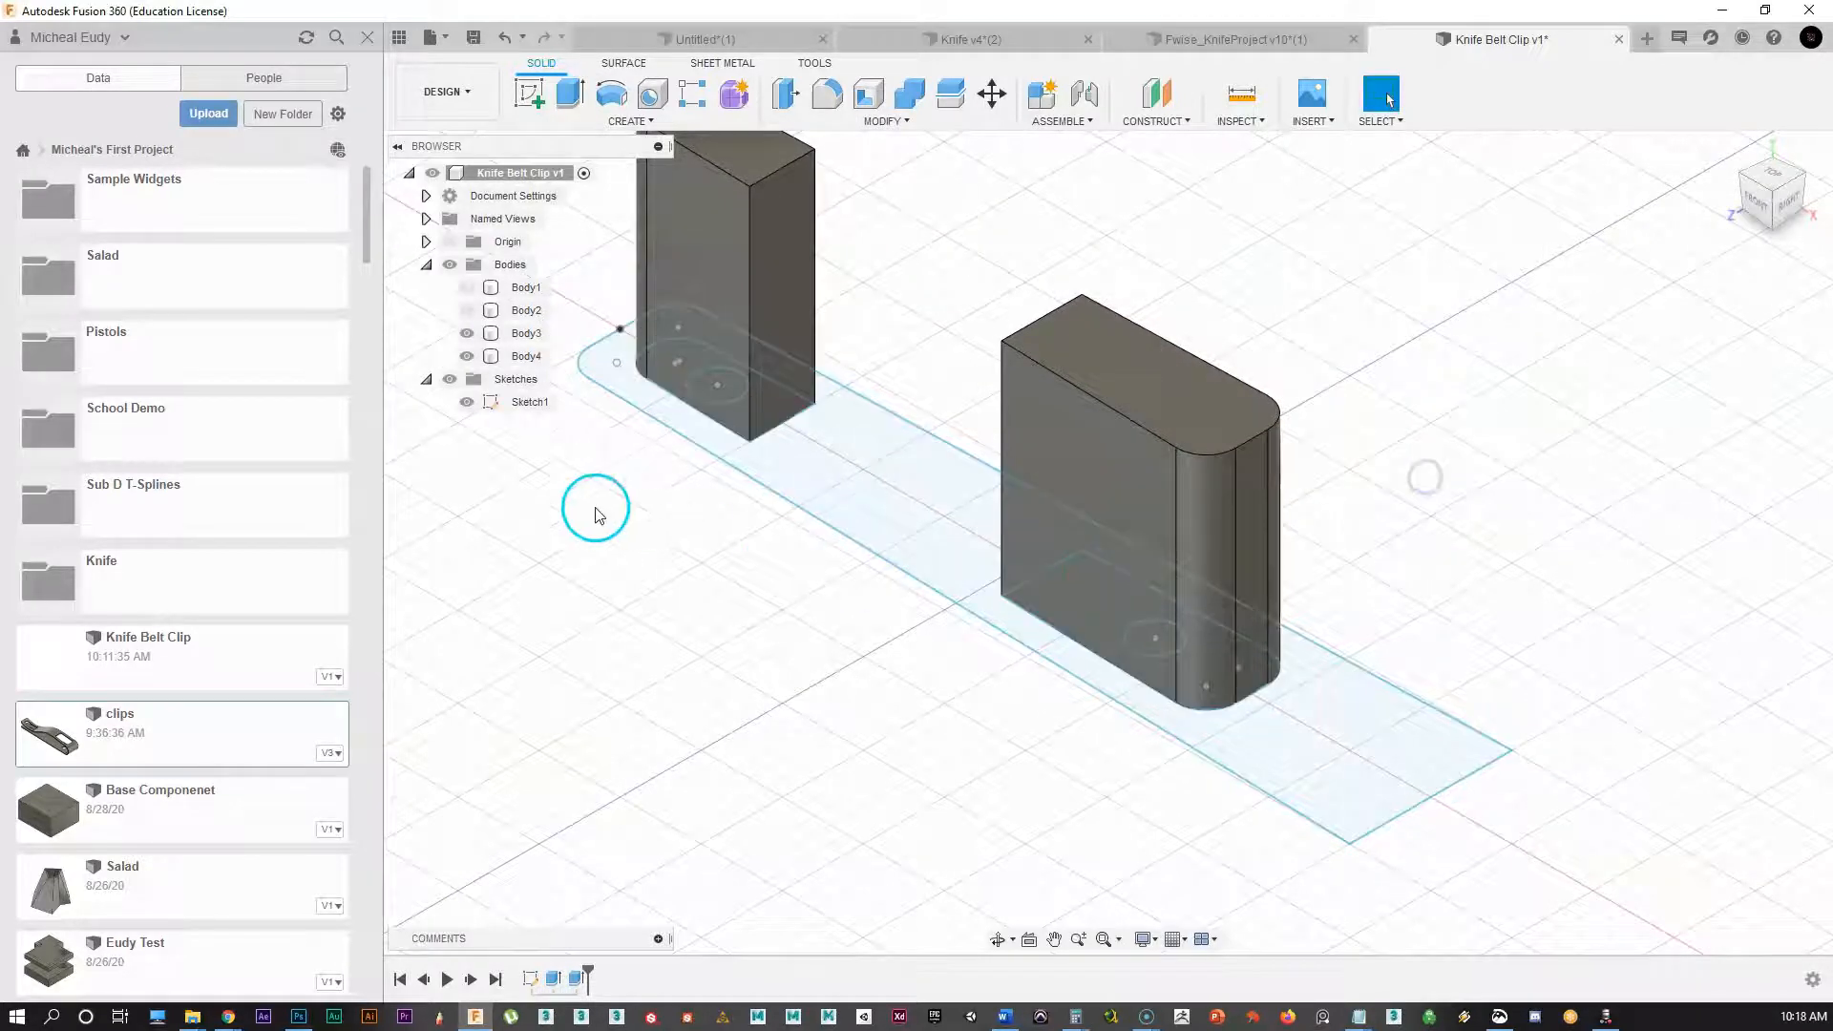
Step: Hide Body3 and Body4, leaving only the sketch visible
left_click(467, 356)
left_click(467, 333)
middle_click_drag(712, 597, 717, 517)
mouse_move(736, 597)
middle_mouse_down()
mouse_move(754, 626)
mouse_move(819, 625)
mouse_move(789, 621)
middle_mouse_up()
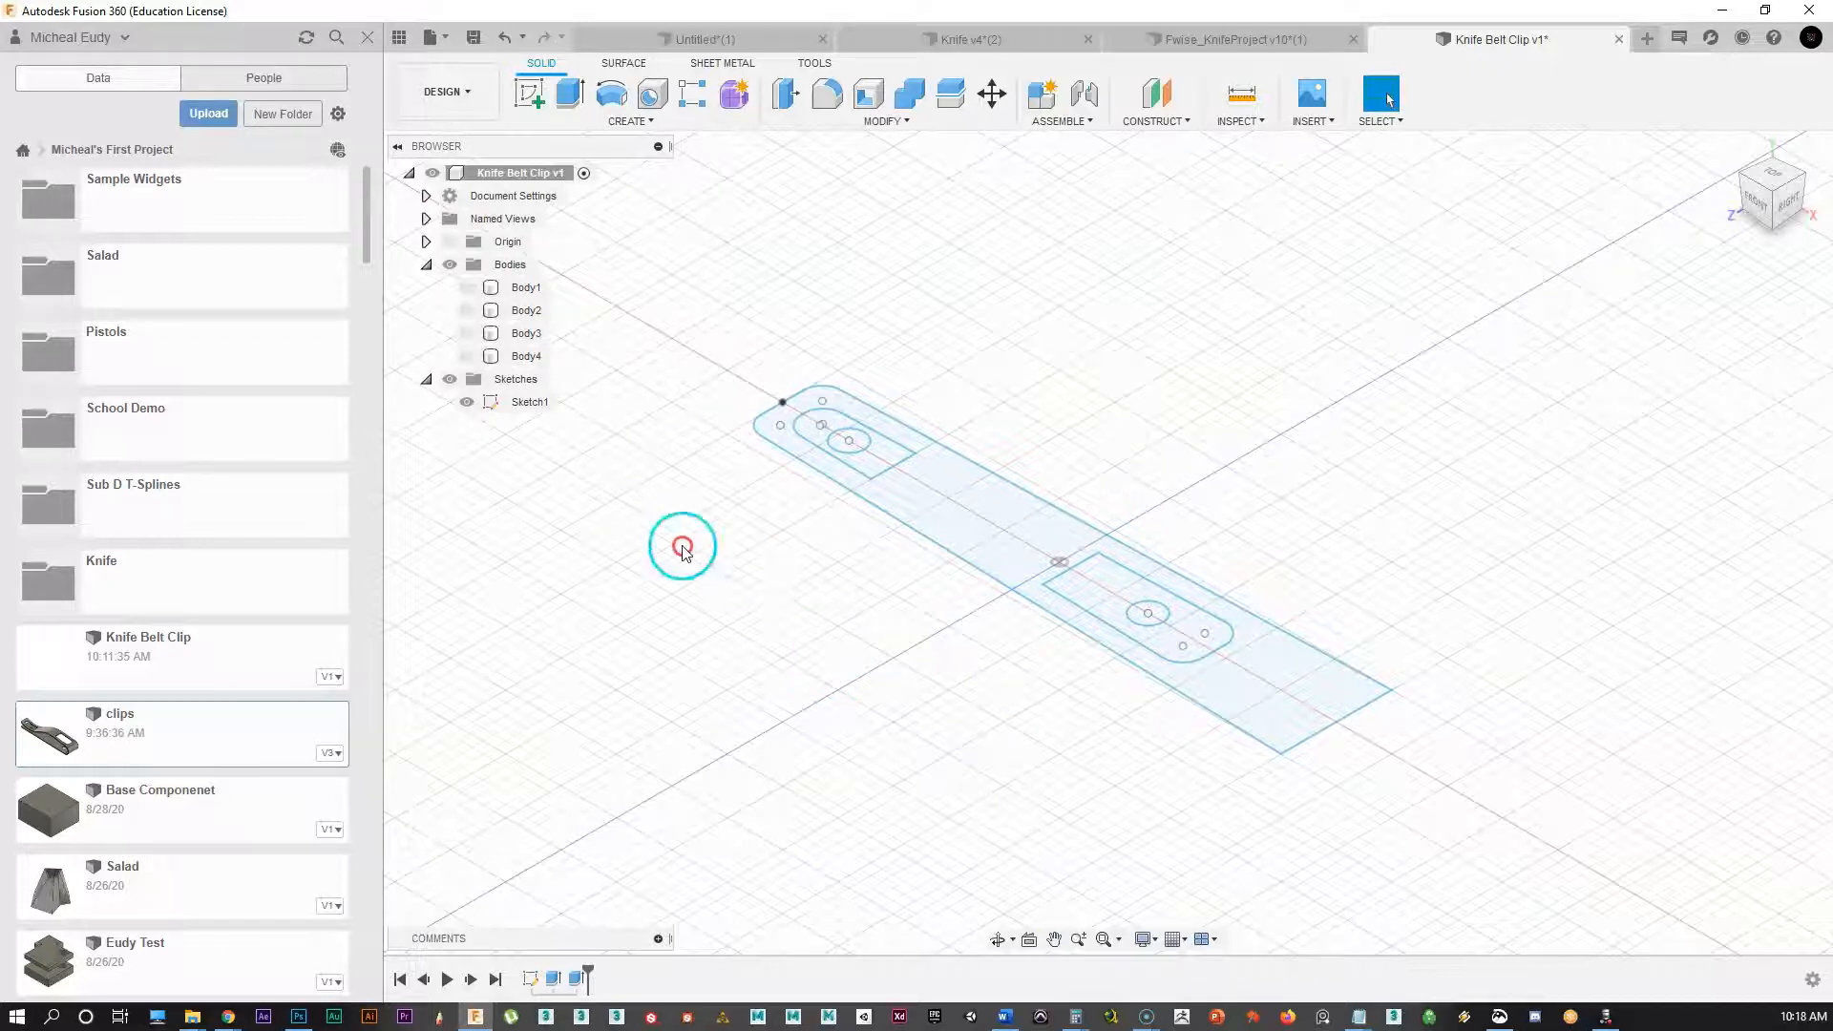
Step: Window-select all clip profiles and extrude them 2.359 in upward as new Body5
left_click_drag(688, 306, 1521, 861)
right_click(952, 492)
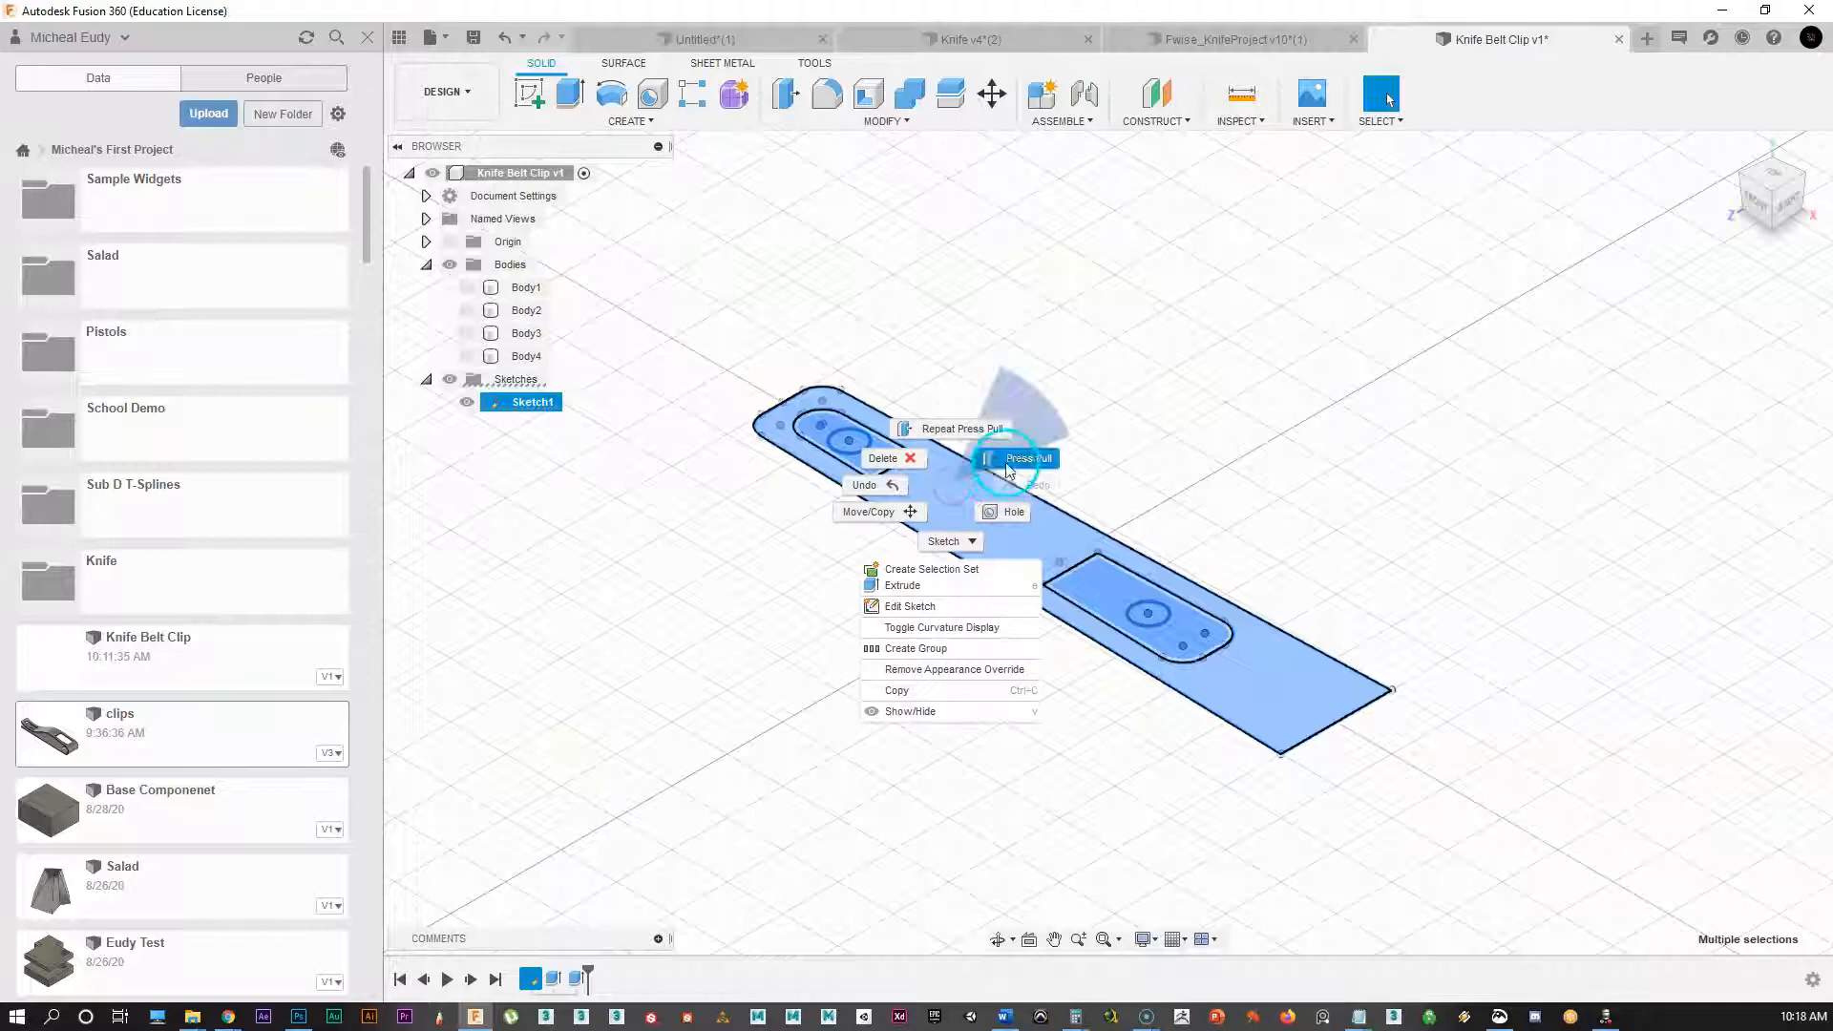
left_click(1007, 471)
left_click_drag(1058, 545, 1058, 246)
middle_click_drag(990, 383, 999, 541)
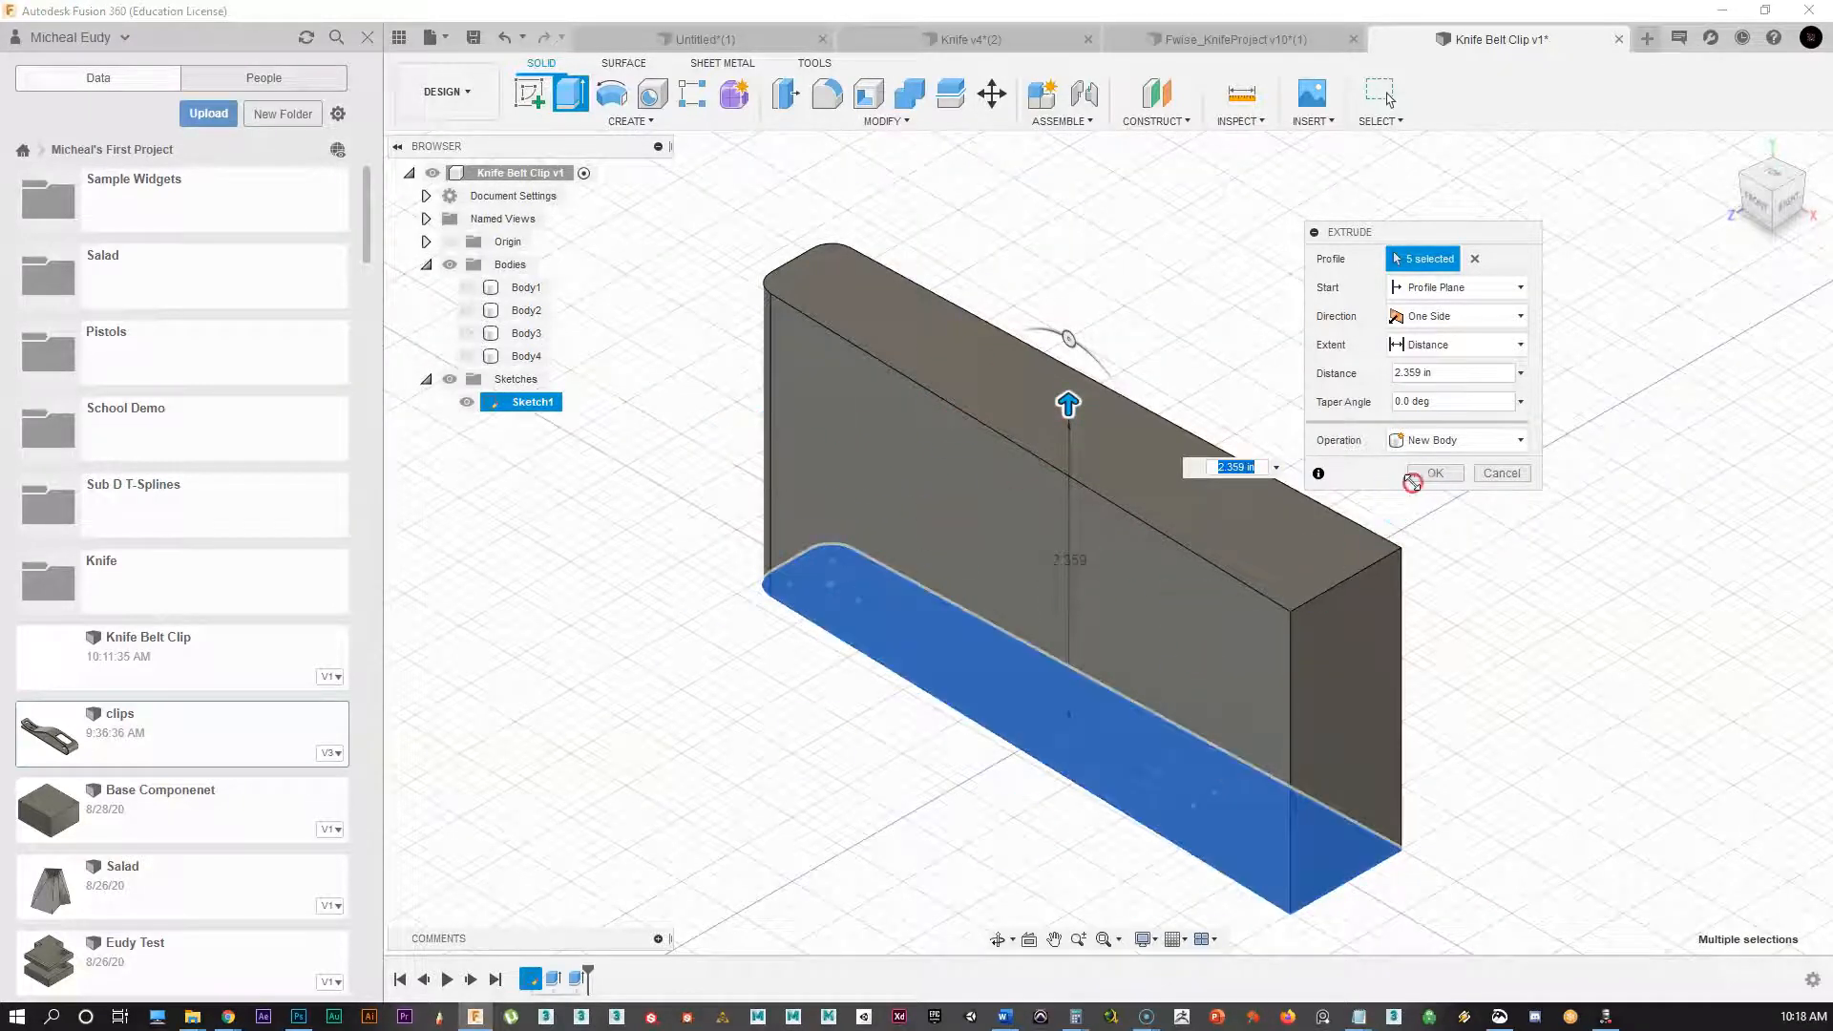
left_click(1432, 471)
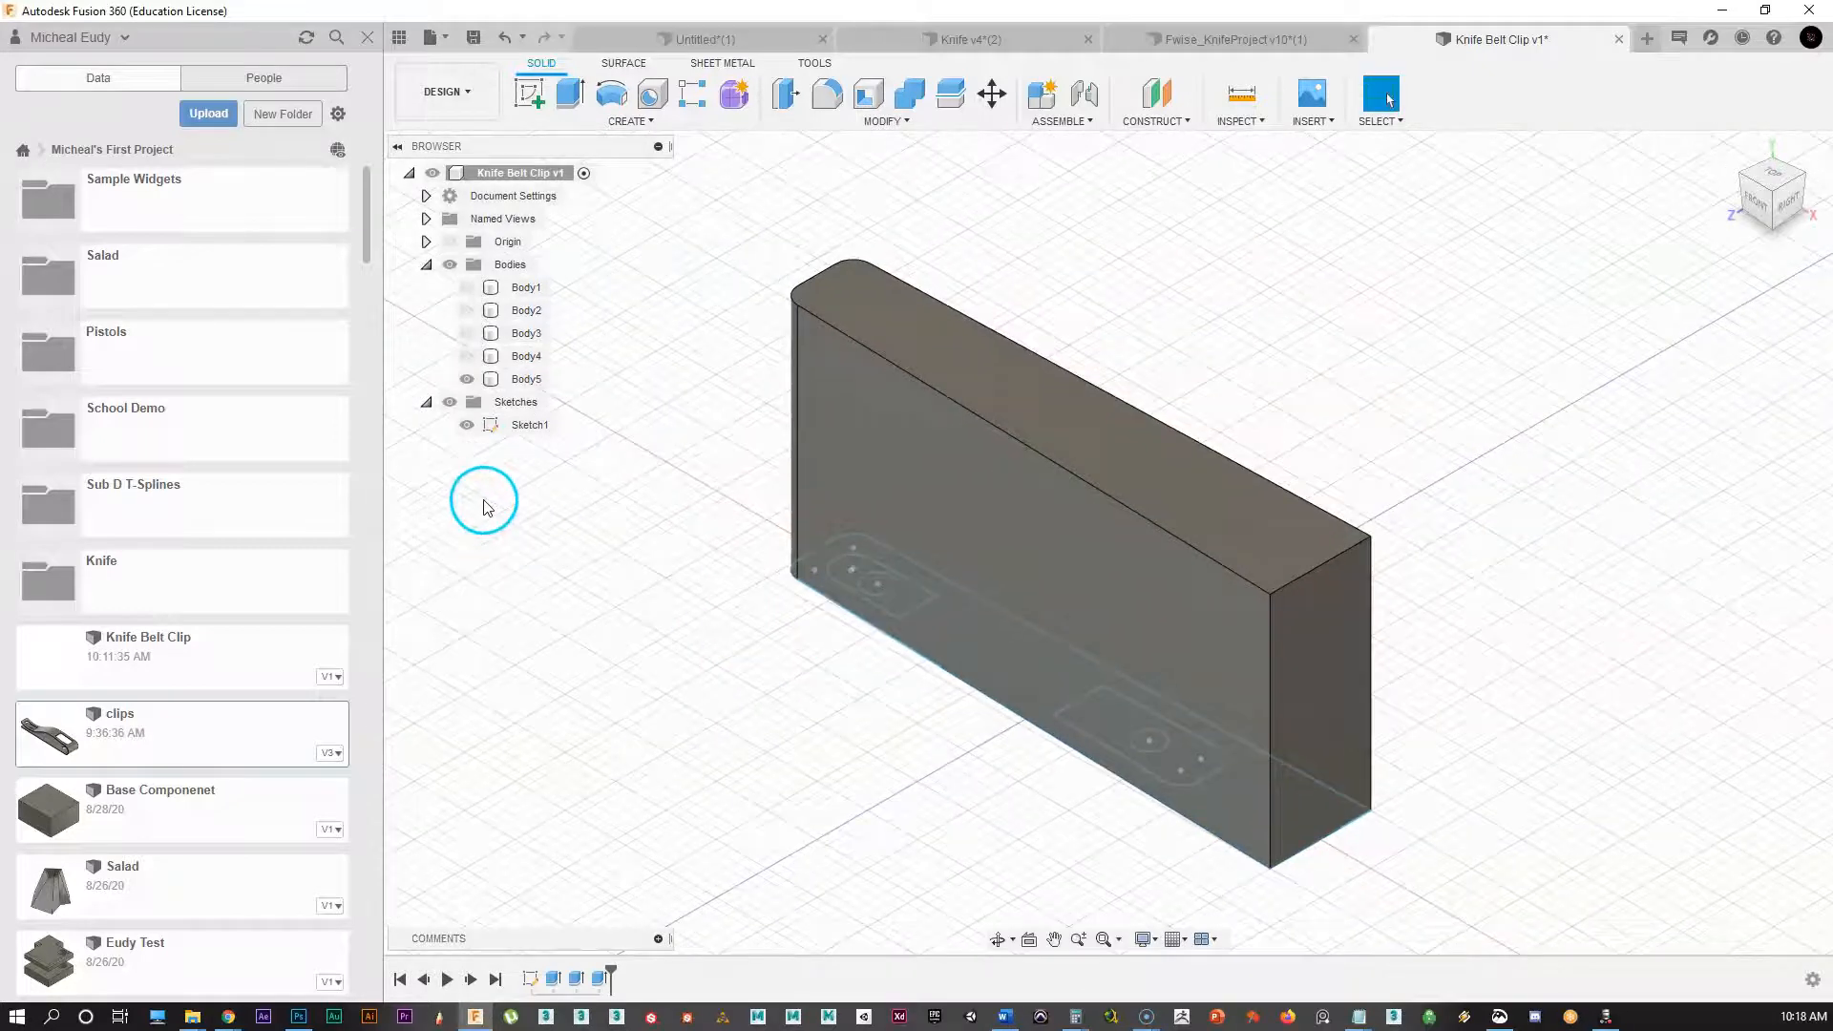
Step: Hide Sketch1 and Body5, then start Sketch2 on the front origin plane
left_click(467, 425)
mouse_move(798, 703)
middle_mouse_down()
mouse_move(807, 646)
mouse_move(811, 677)
middle_mouse_up()
key("Escape")
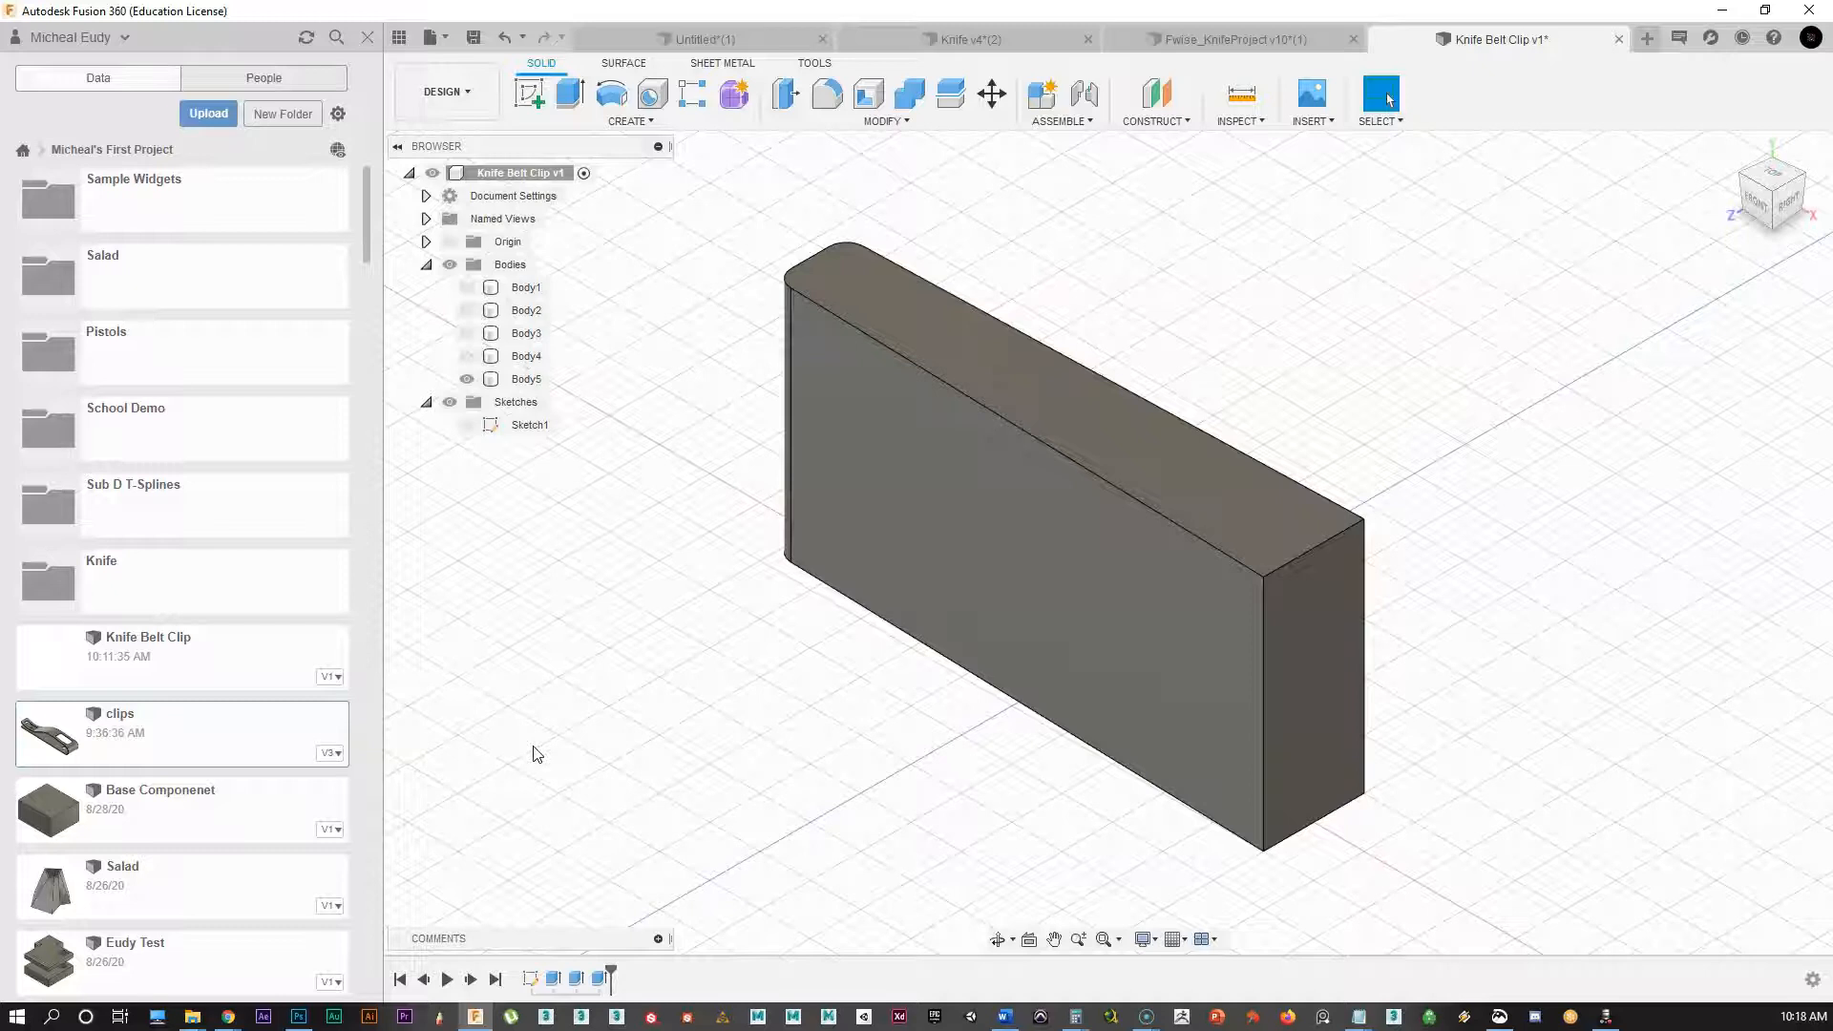
left_click(466, 380)
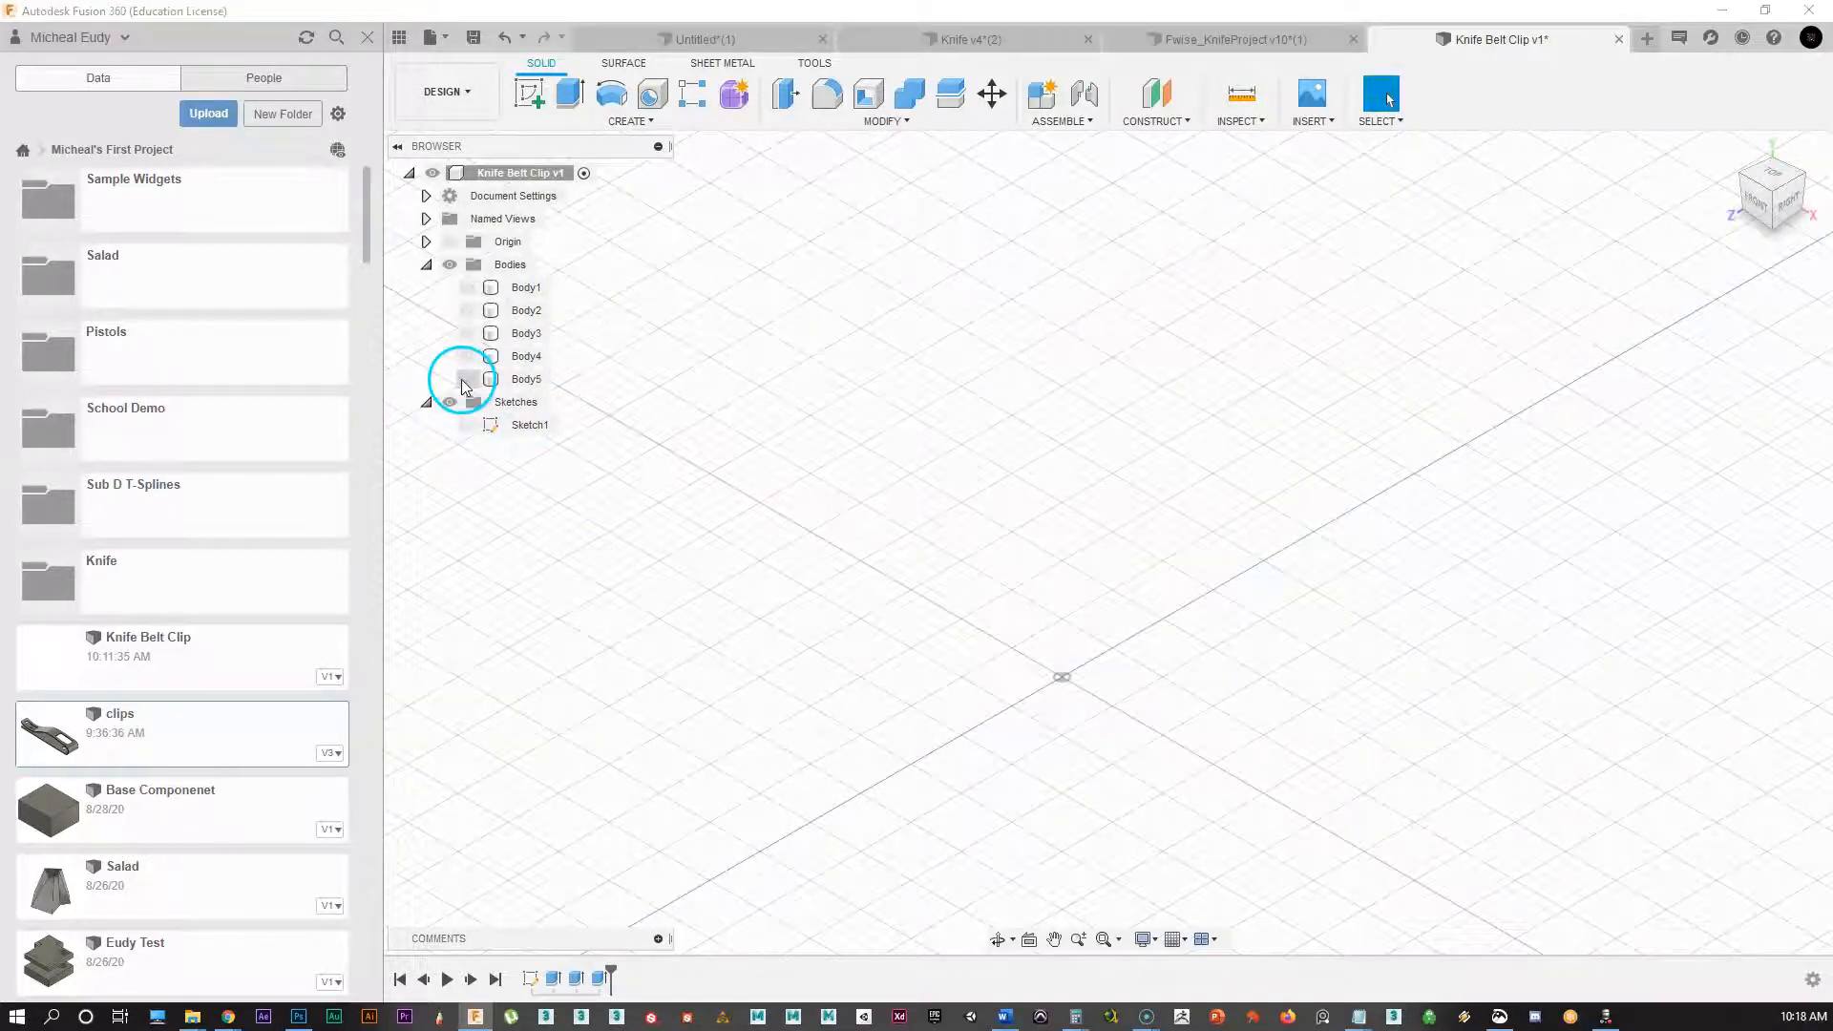
left_click(527, 93)
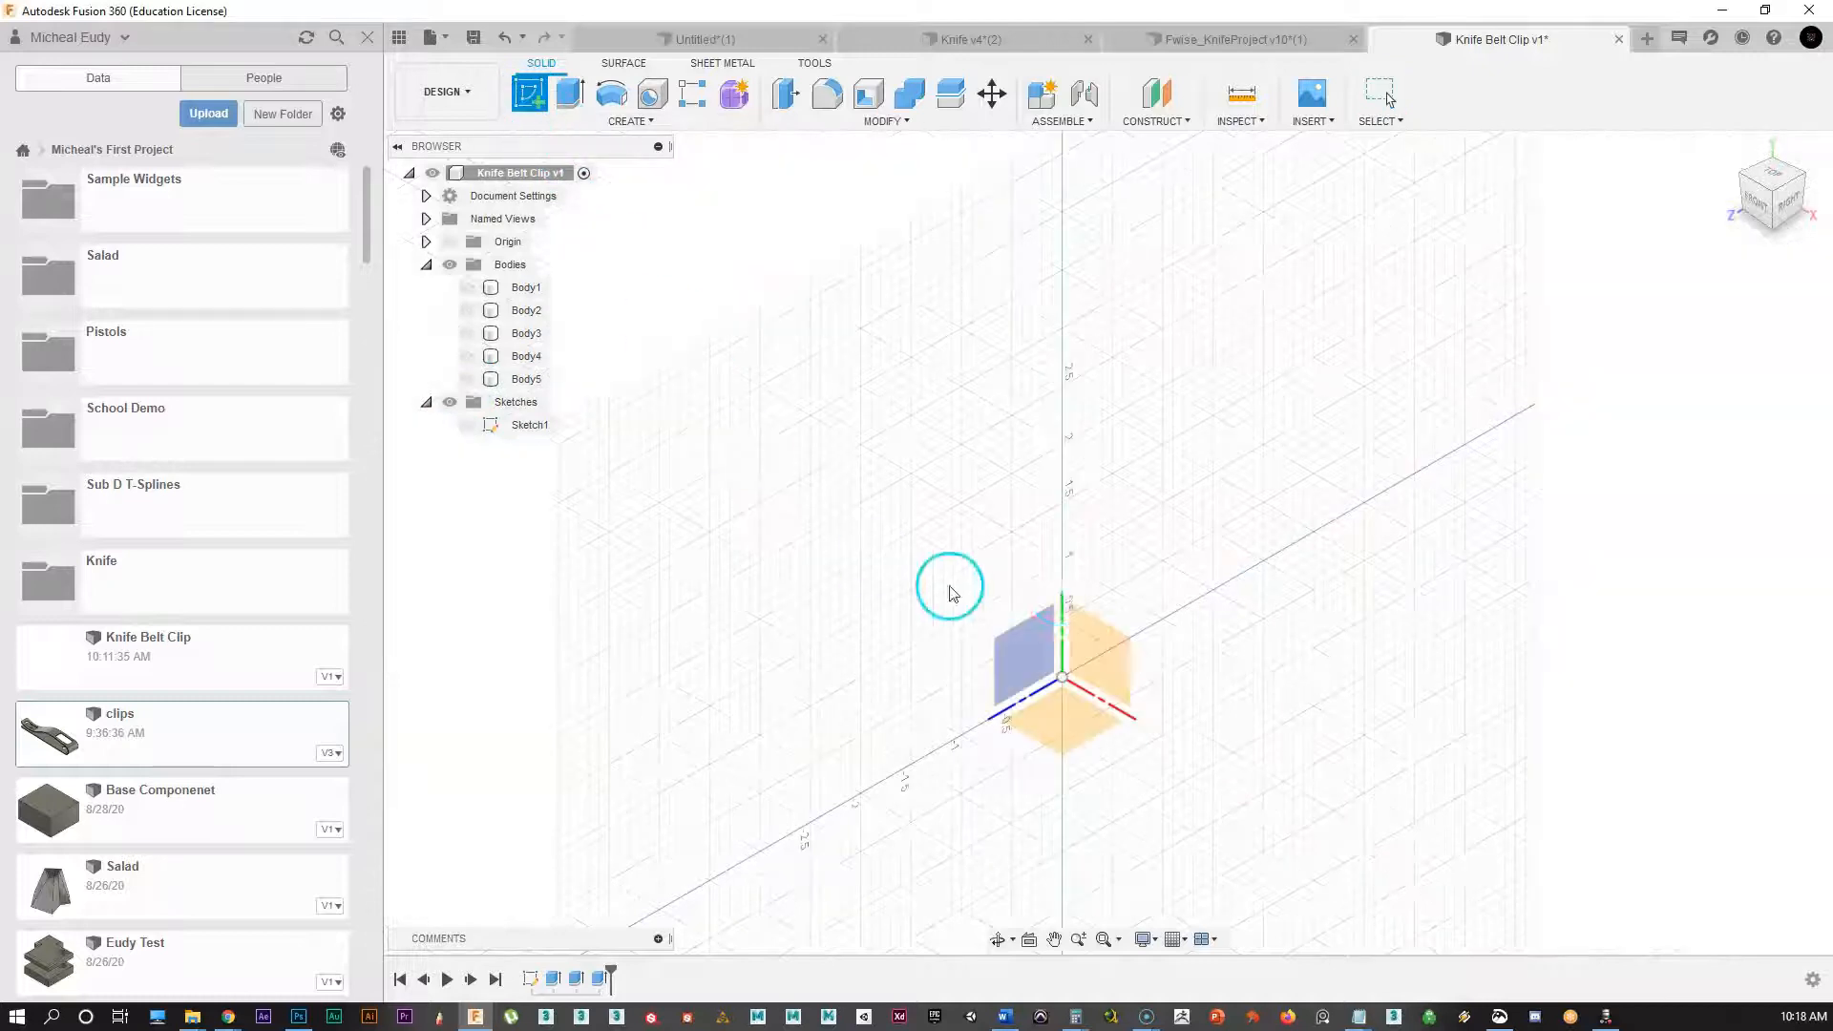
left_click(1115, 656)
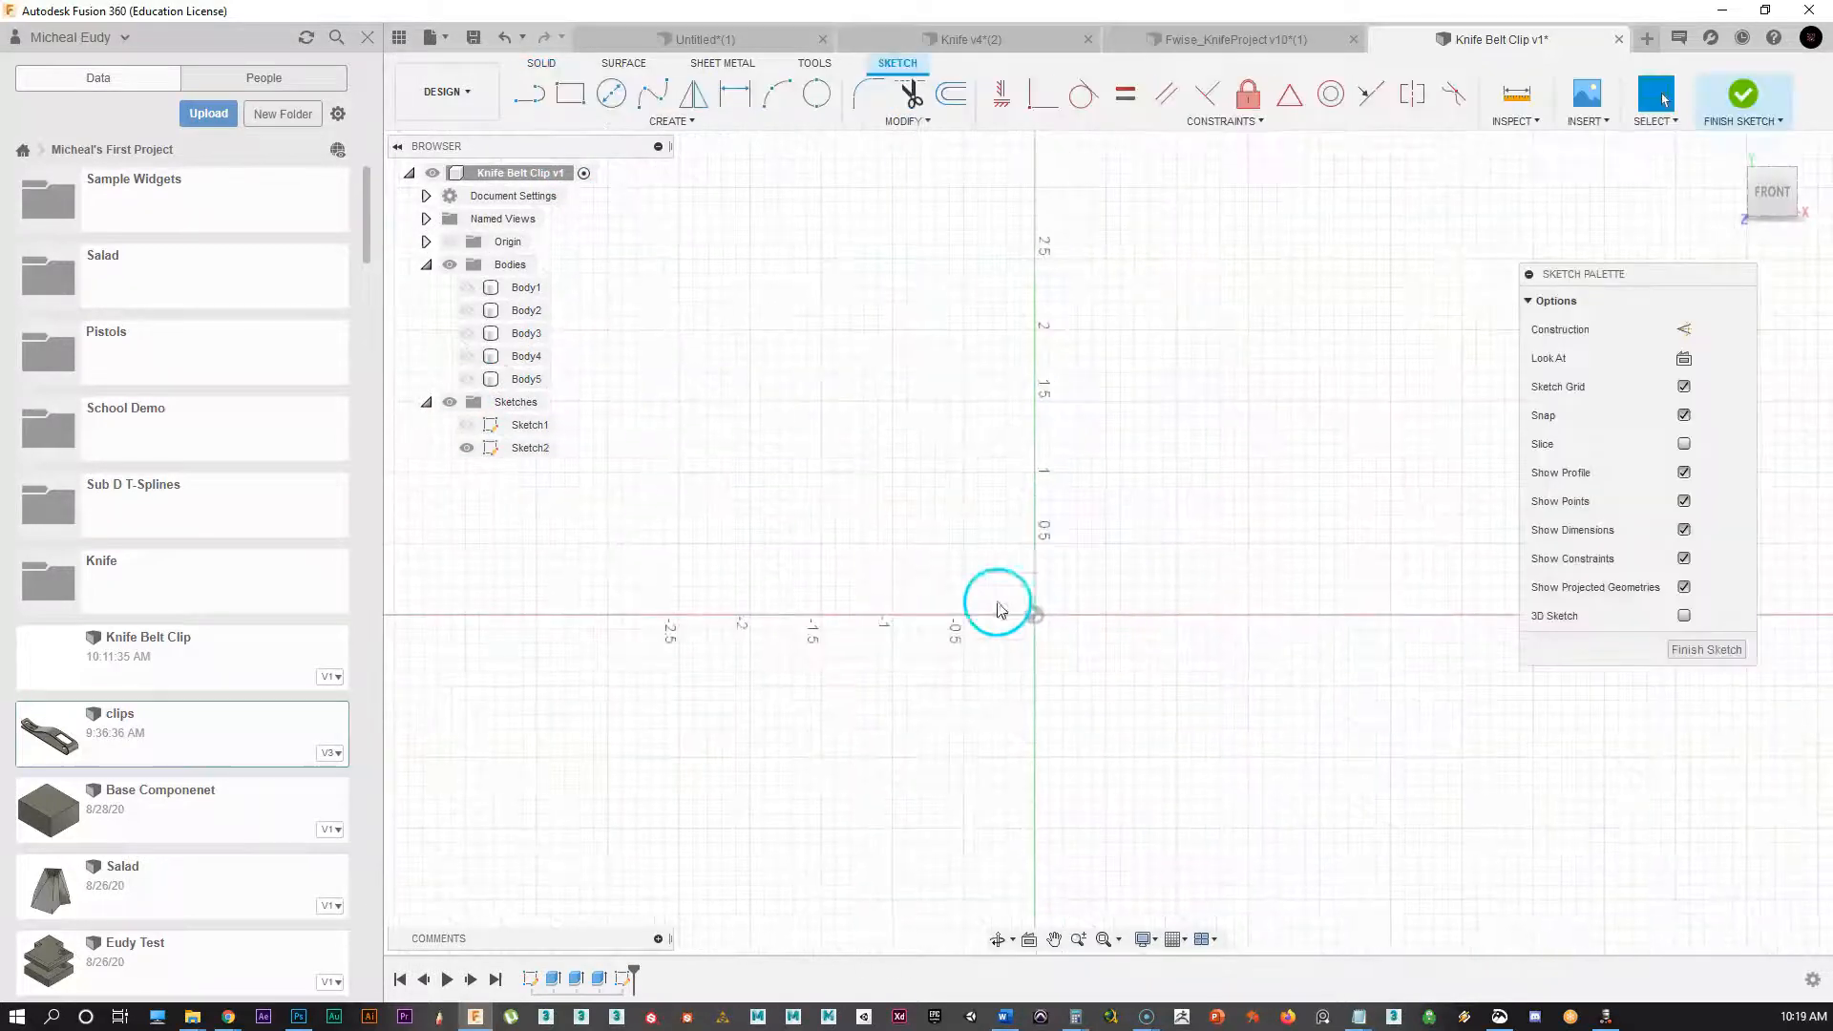
Step: Show Body5 again and frame the block in the front view
left_click(474, 379)
scroll(999, 499, "down", 2)
middle_click_drag(991, 509, 973, 563)
scroll(974, 506, "up", 1)
scroll(968, 569, "up", 1)
Step: Draw a line along the block's bottom from the lower-left corner to near the lower right
left_click(531, 96)
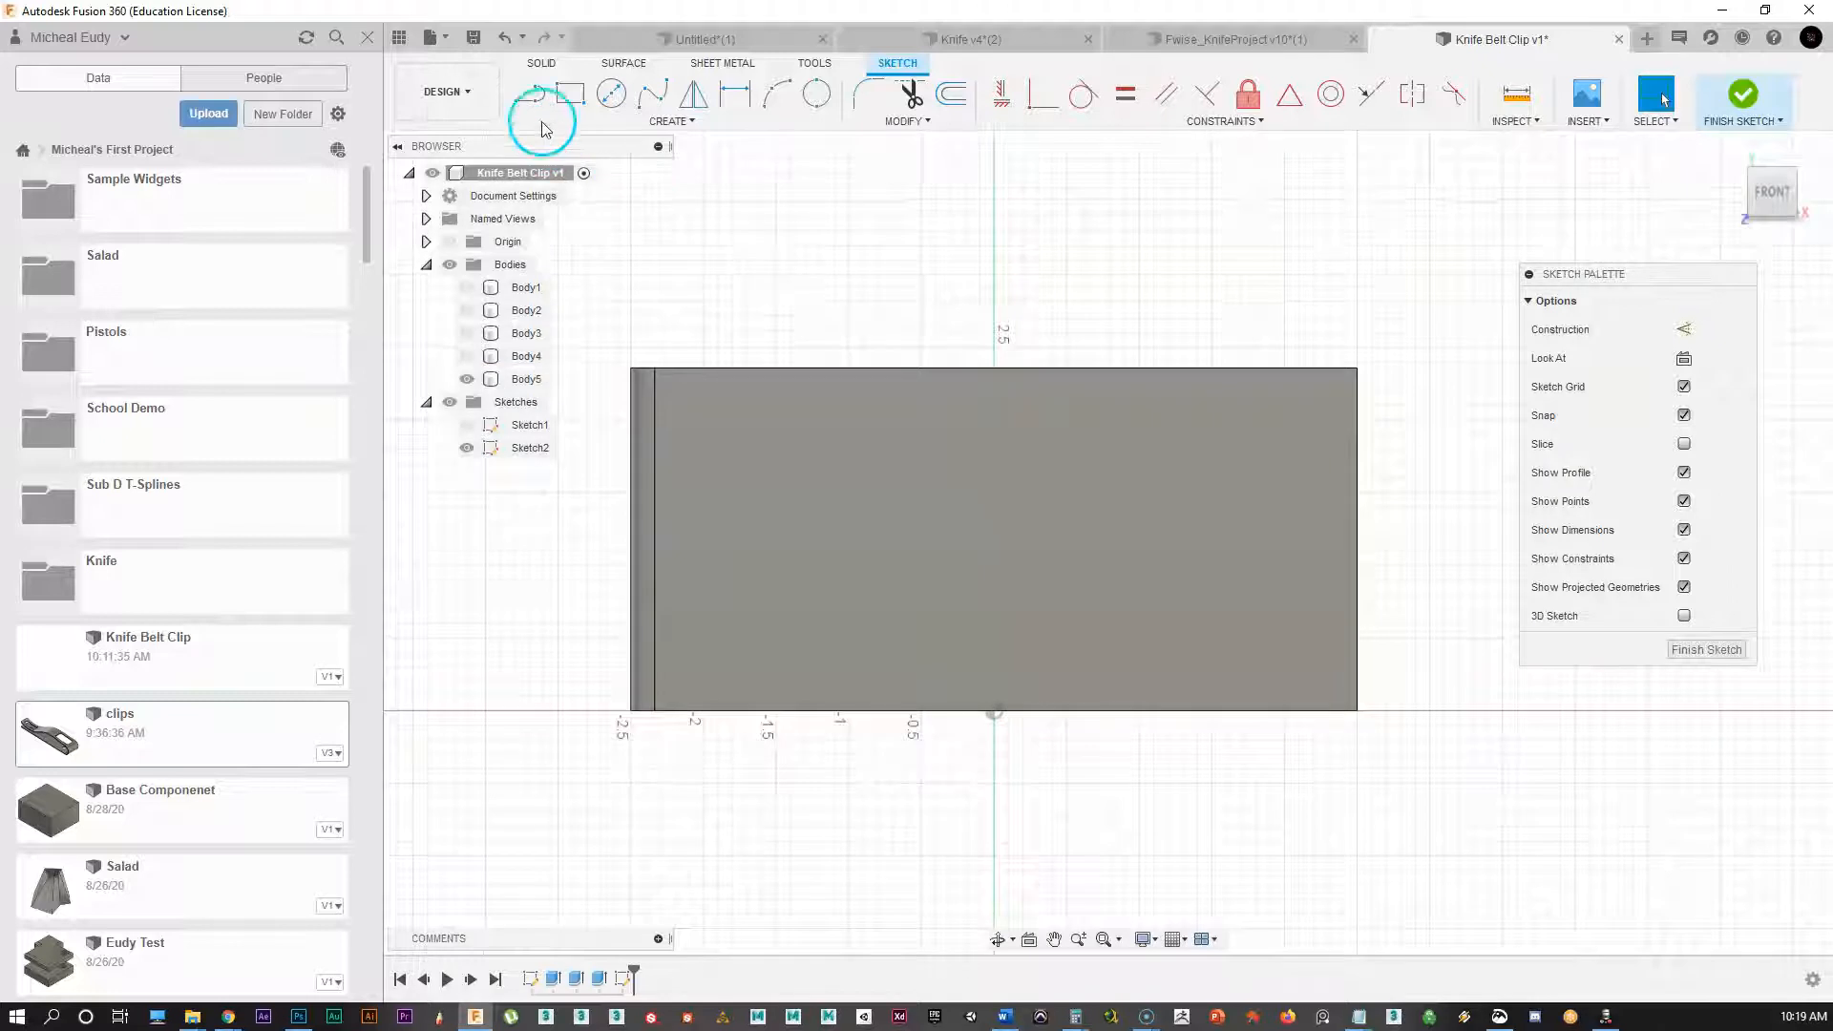
left_click(587, 682)
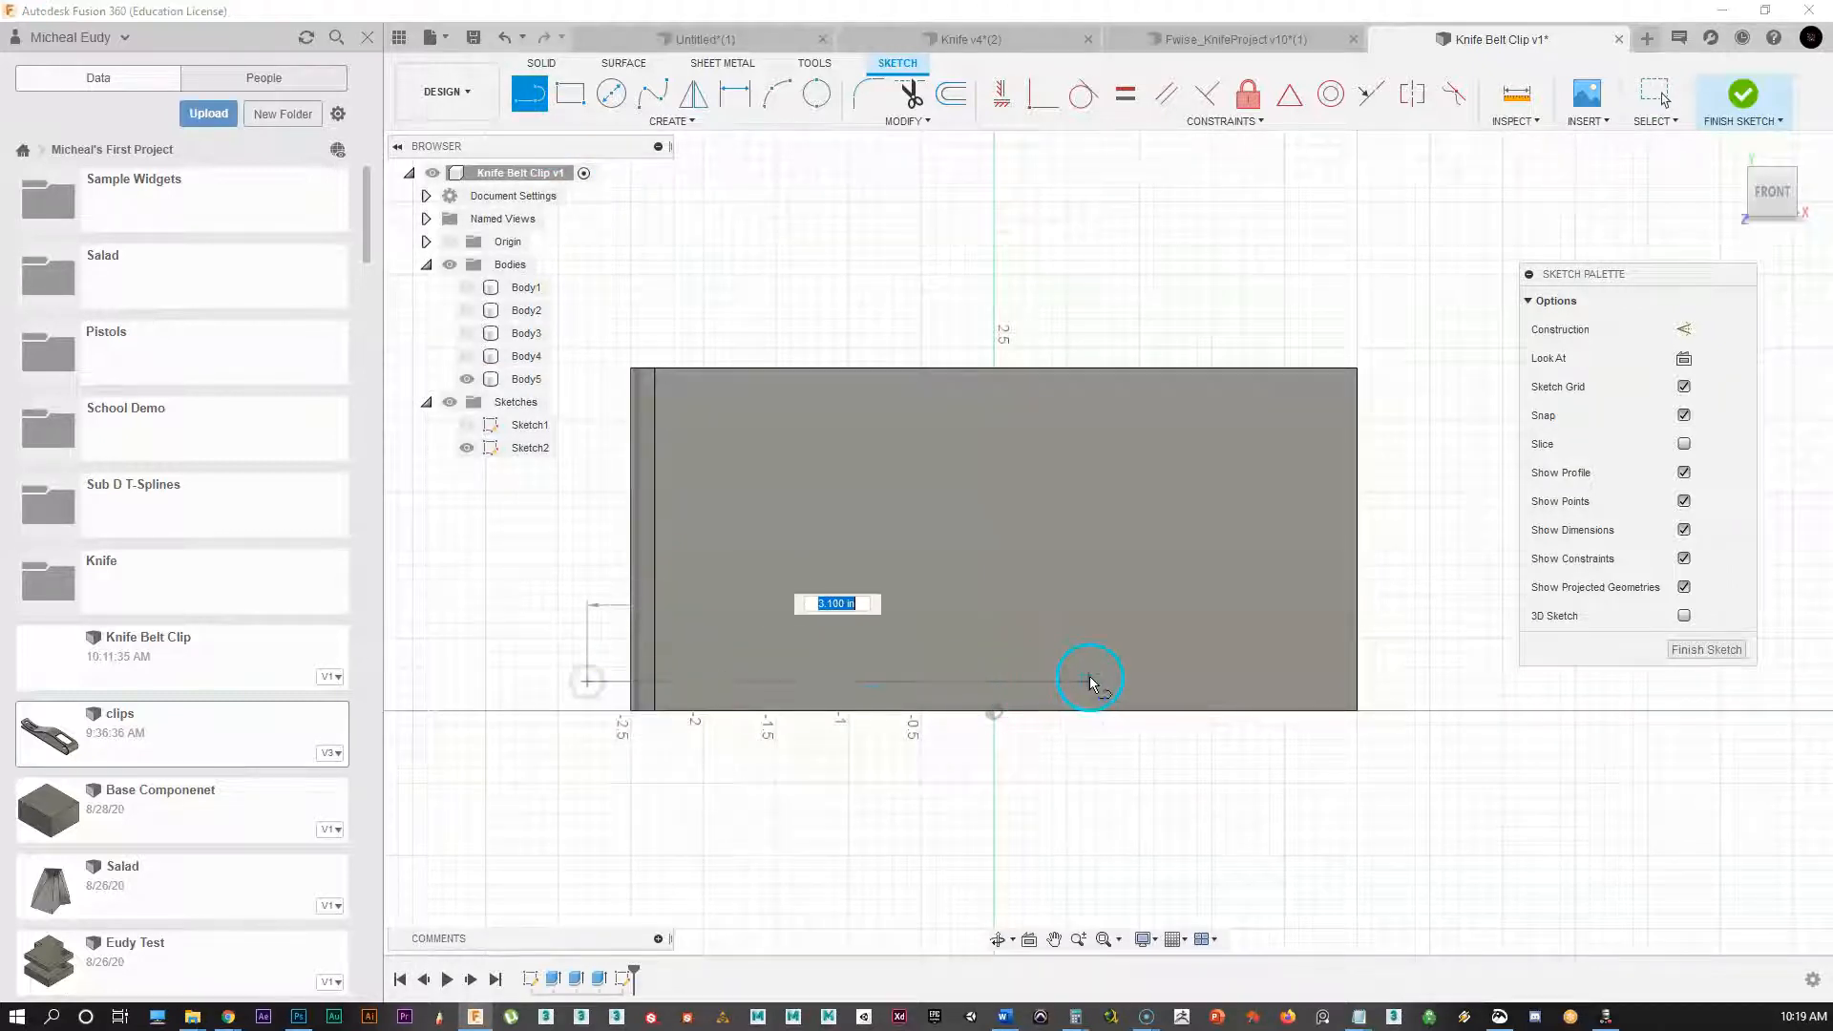
left_click(1229, 682)
right_click(1239, 811)
left_click(1295, 807)
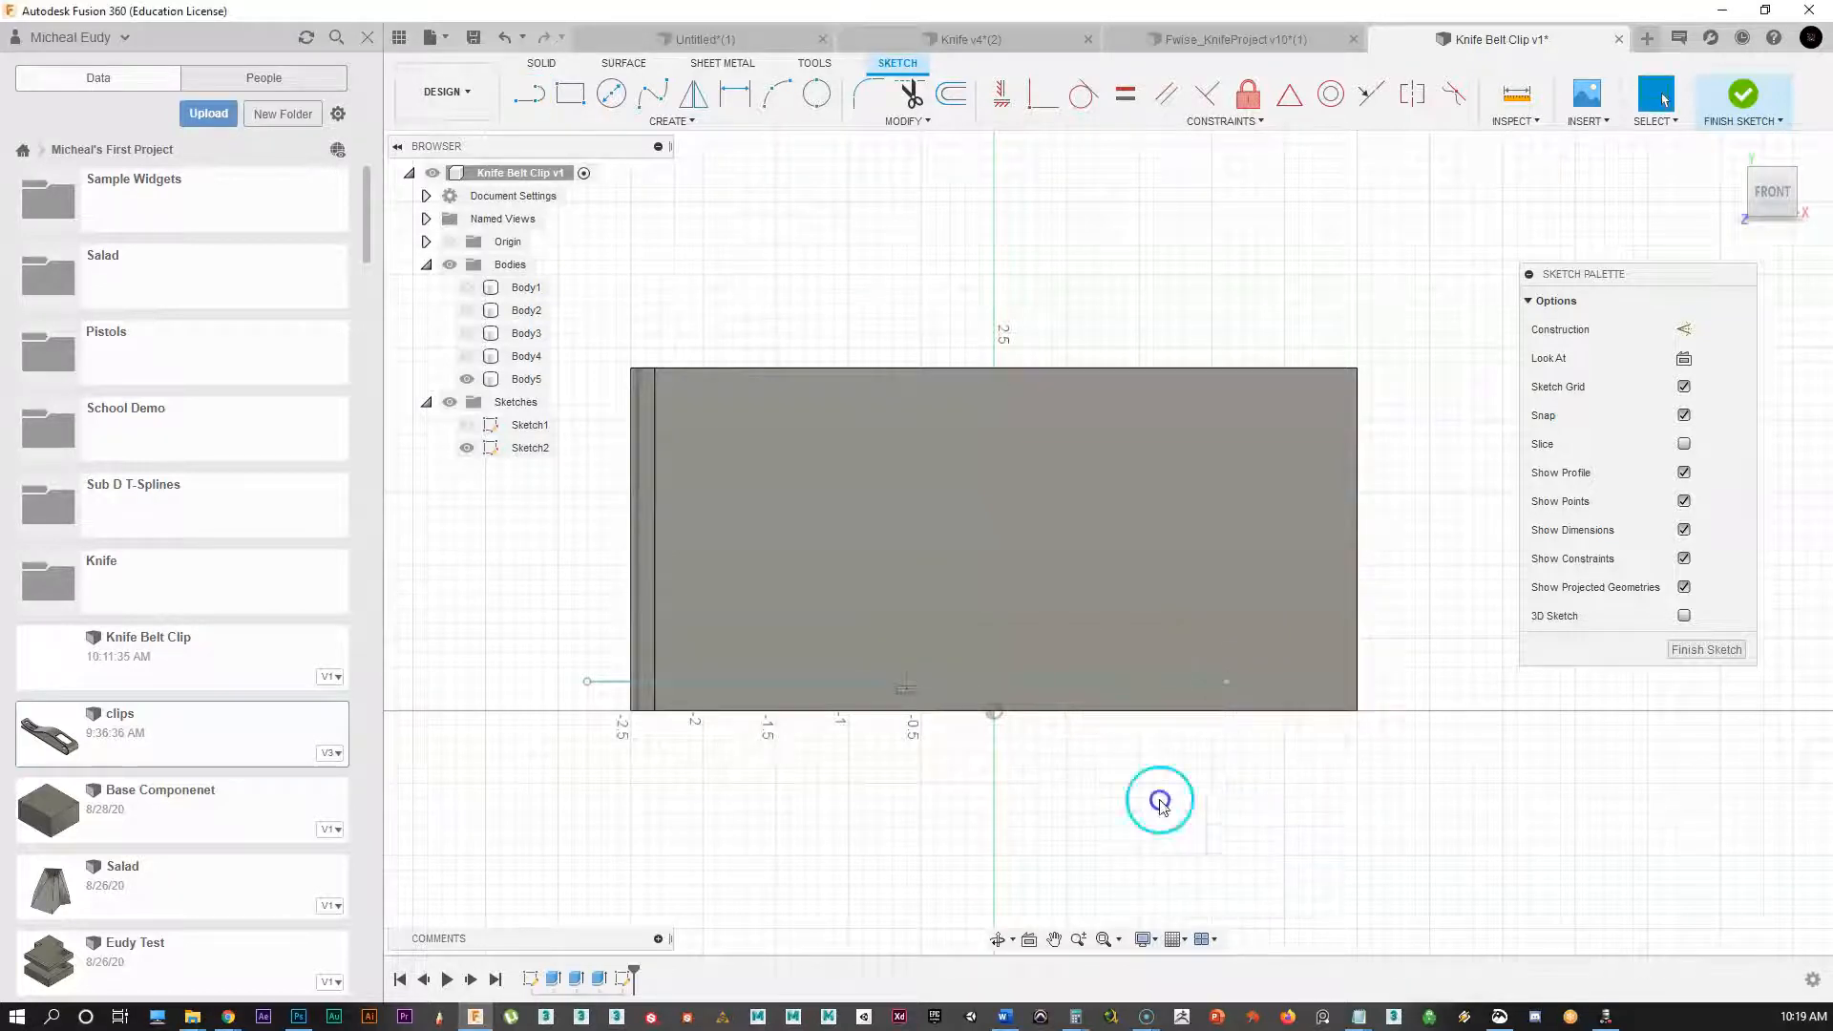
scroll(1117, 757, "up", 2)
middle_click_drag(1207, 727, 1211, 785)
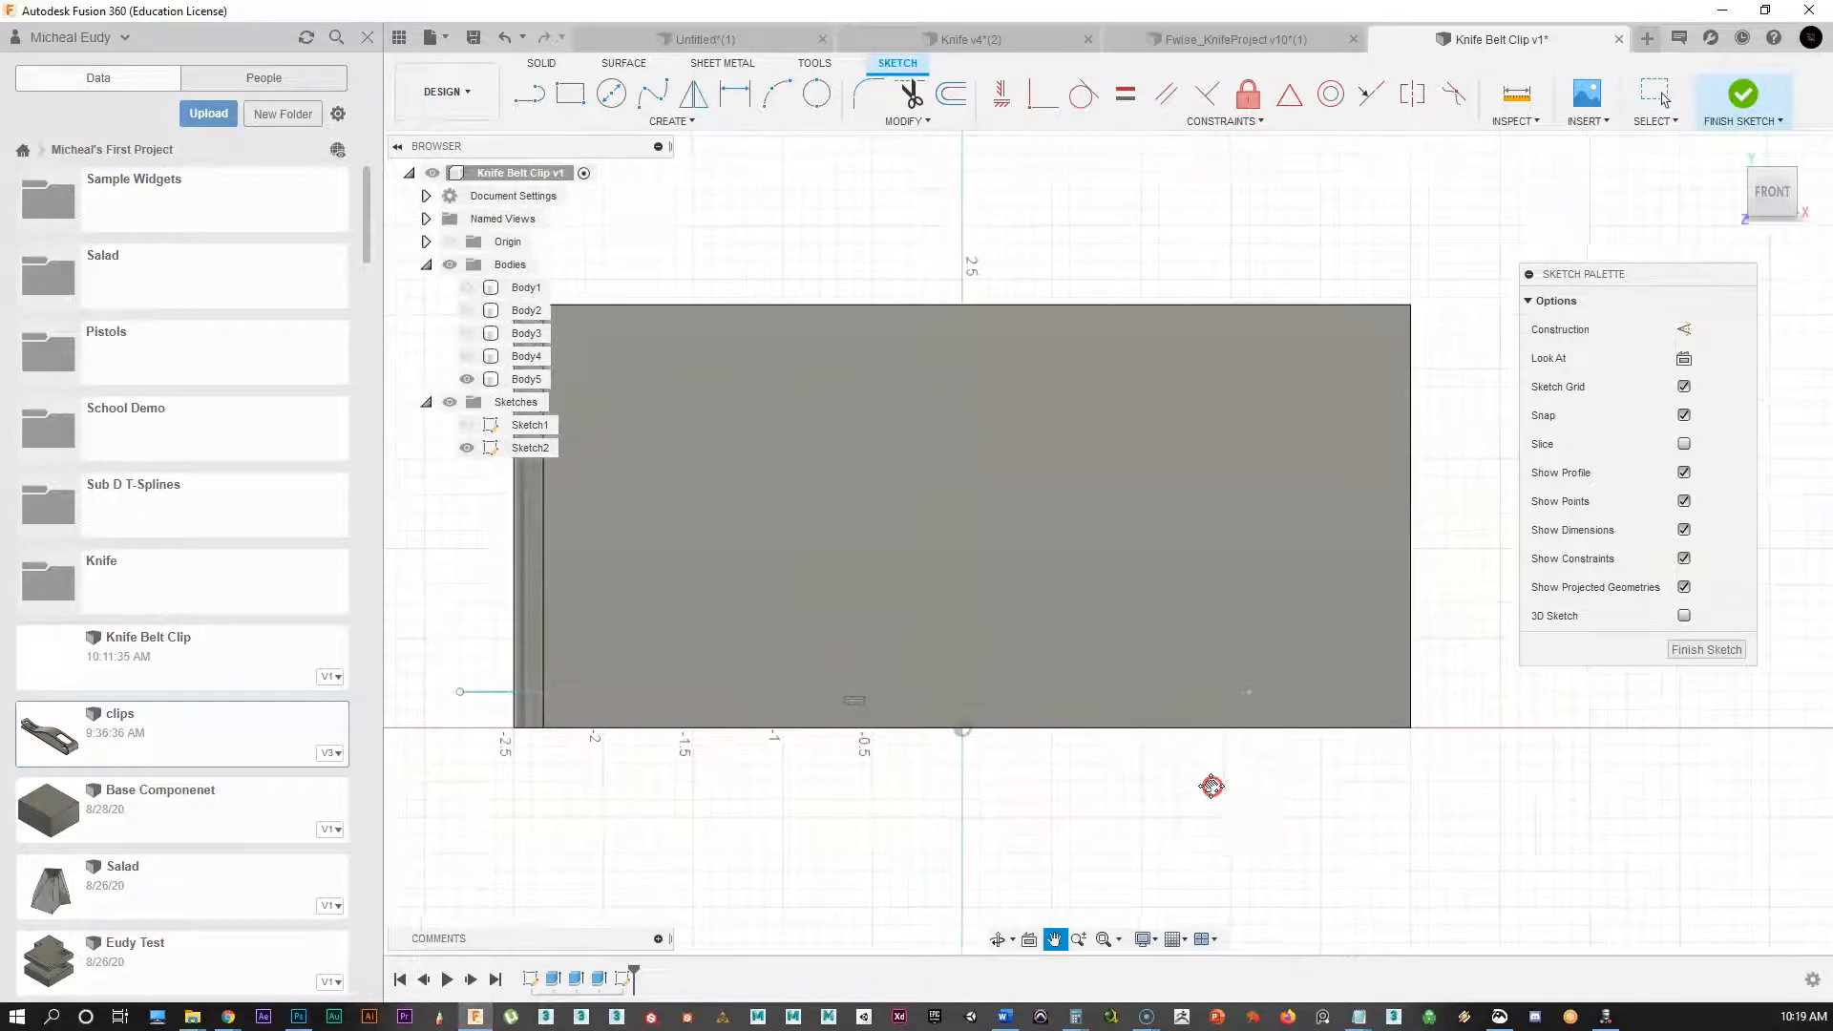
Step: Draw a 0.700 in diameter circle near the block's lower right
left_click(816, 93)
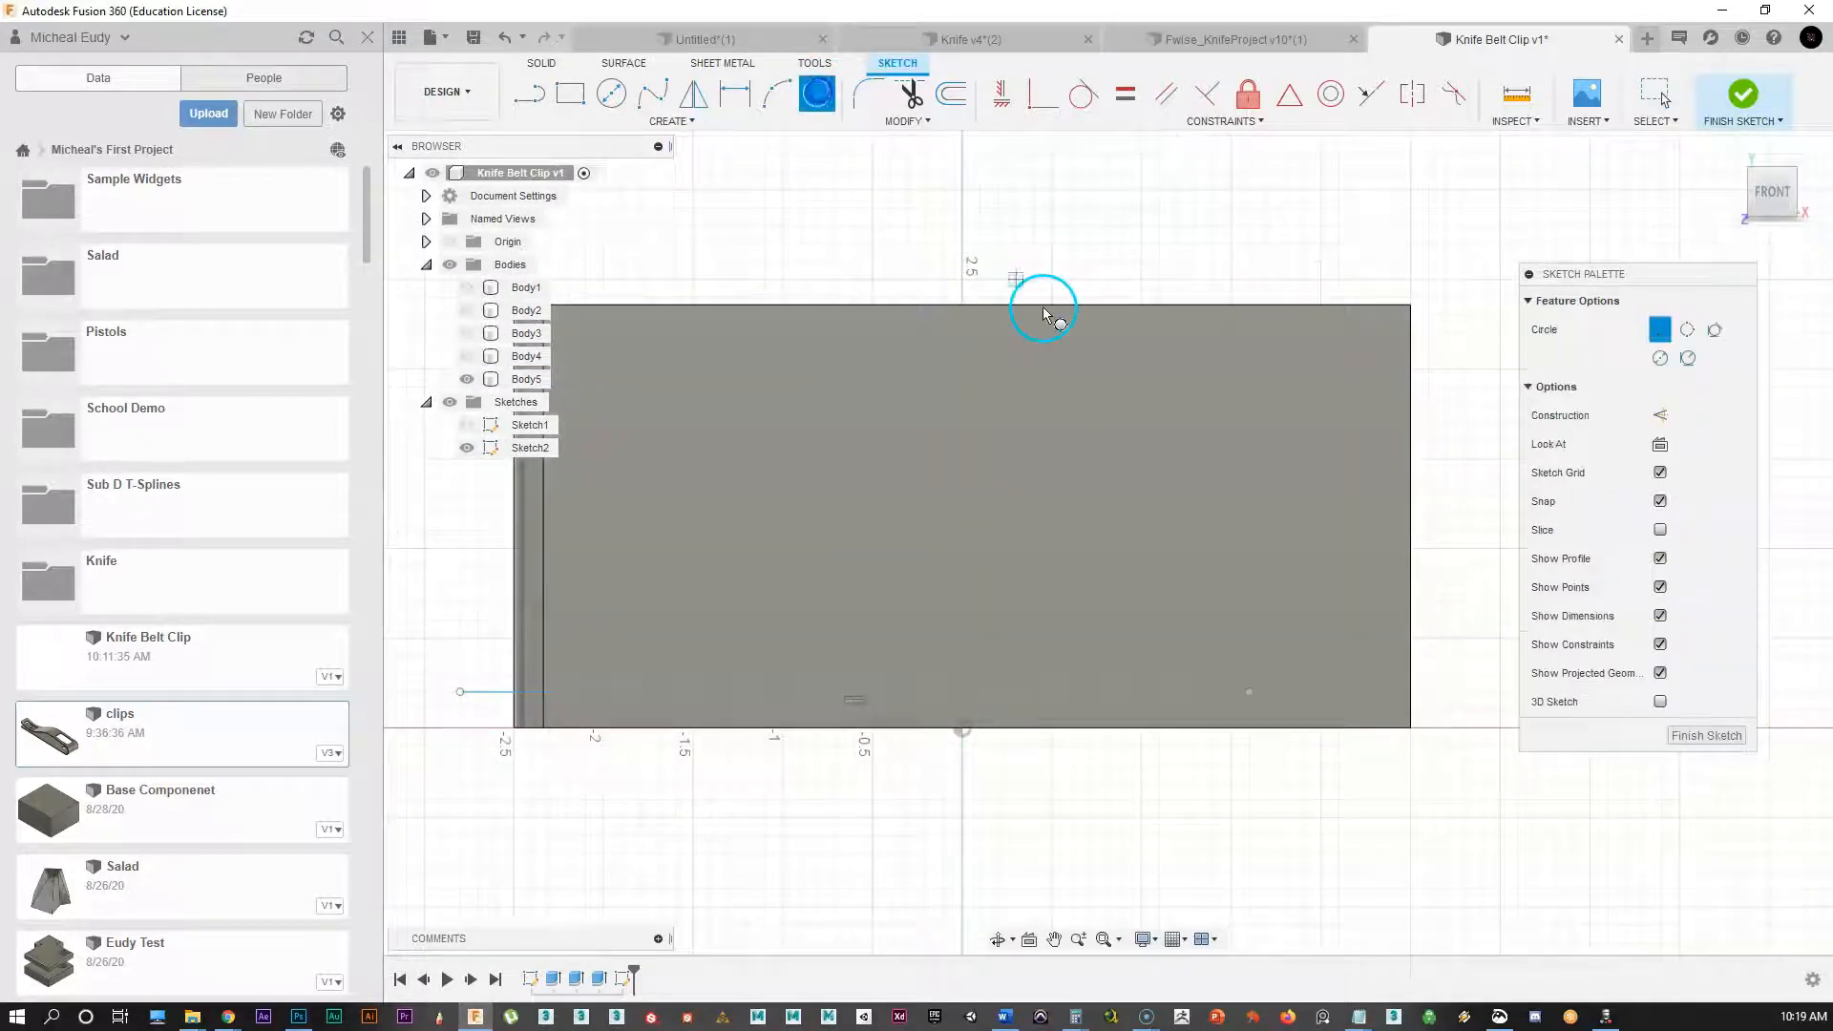
left_click(1250, 690)
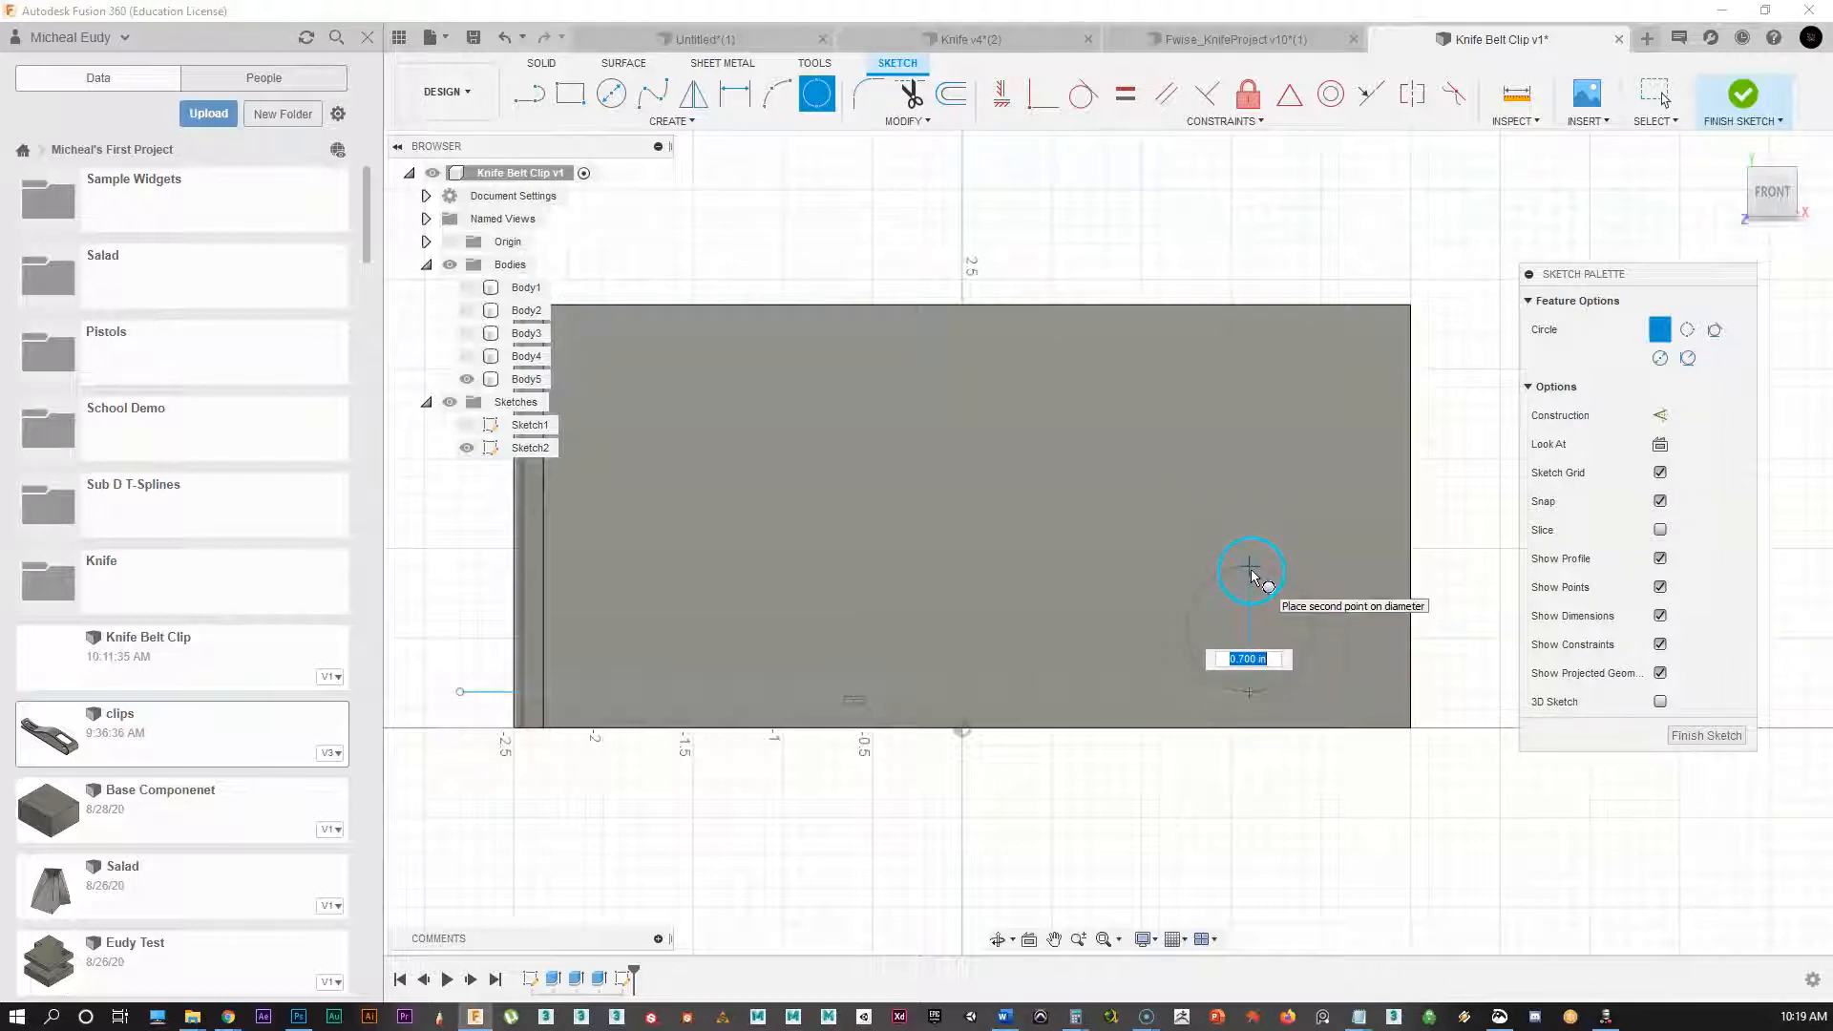
left_click(1252, 572)
right_click(1252, 641)
left_click(1328, 640)
middle_click_drag(901, 730, 975, 732)
Step: Draw a fit-point spline curving across the sketch over the top of the circle
left_click(652, 95)
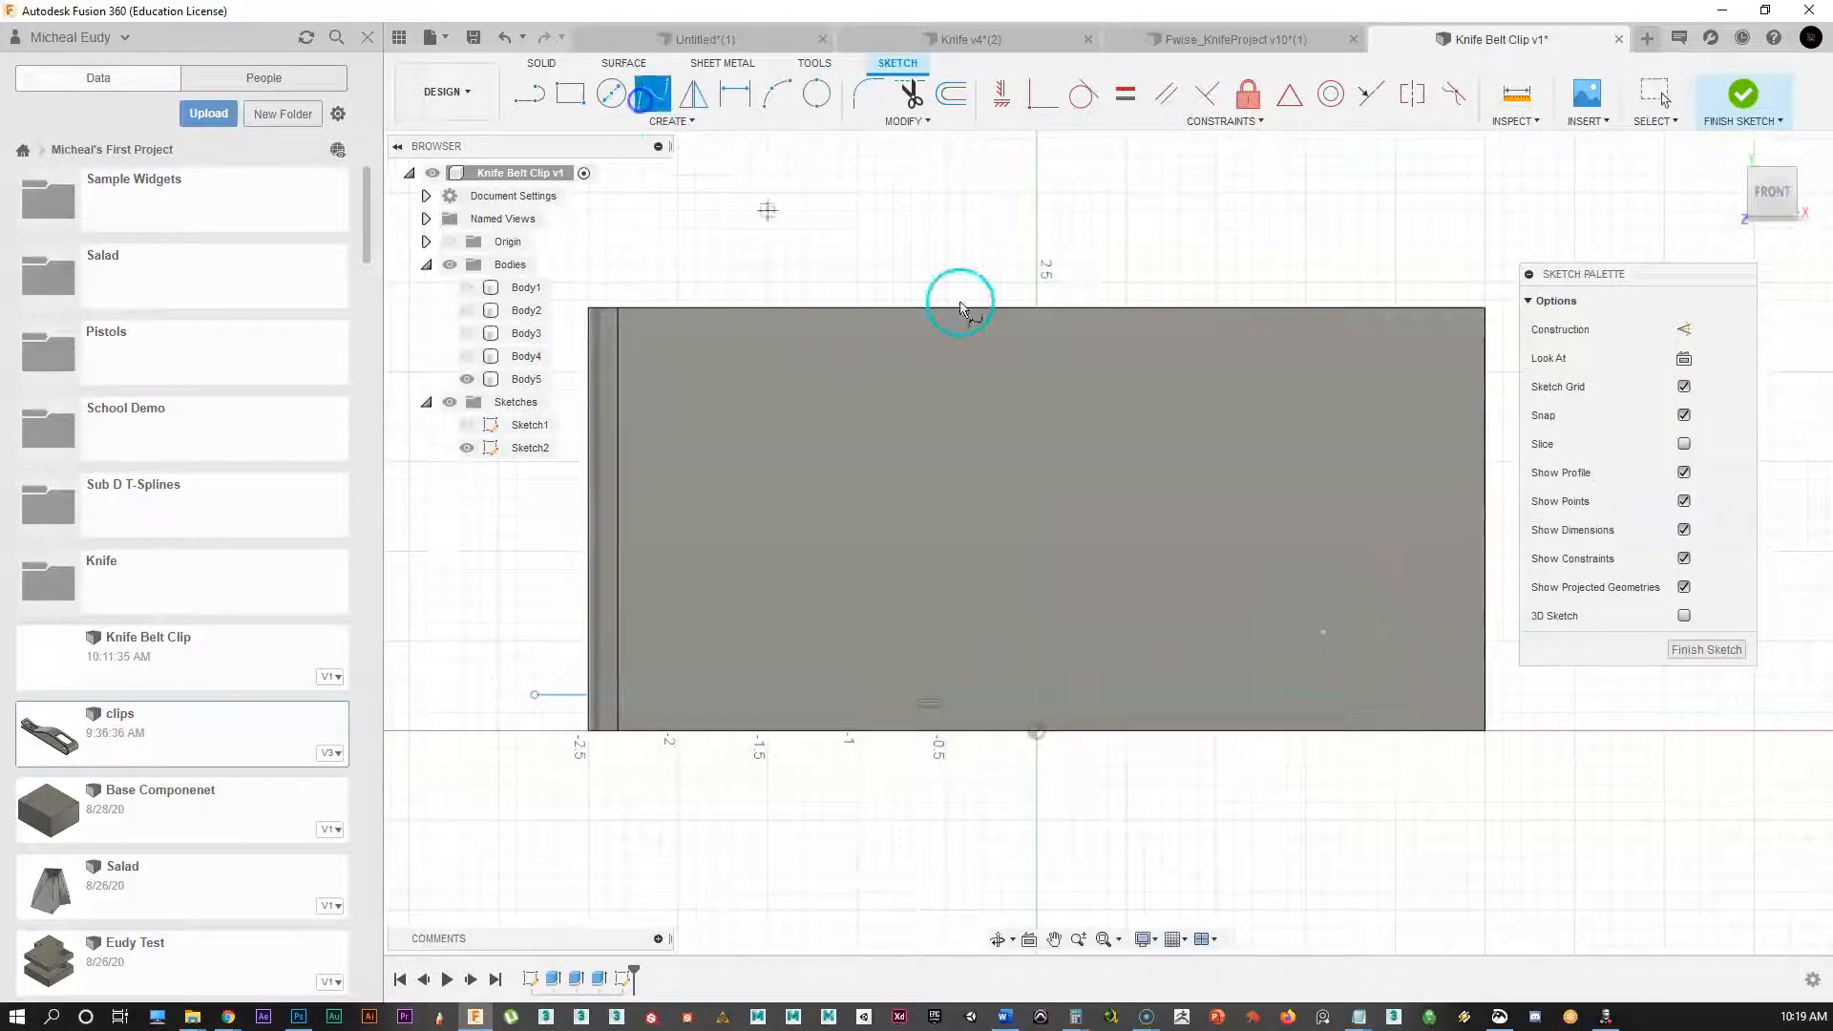
scroll(1149, 310, "up", 2)
scroll(1211, 550, "up", 1)
mouse_move(1211, 548)
middle_mouse_down()
mouse_move(1068, 496)
mouse_move(1174, 485)
mouse_move(1133, 495)
mouse_move(1152, 494)
middle_mouse_up()
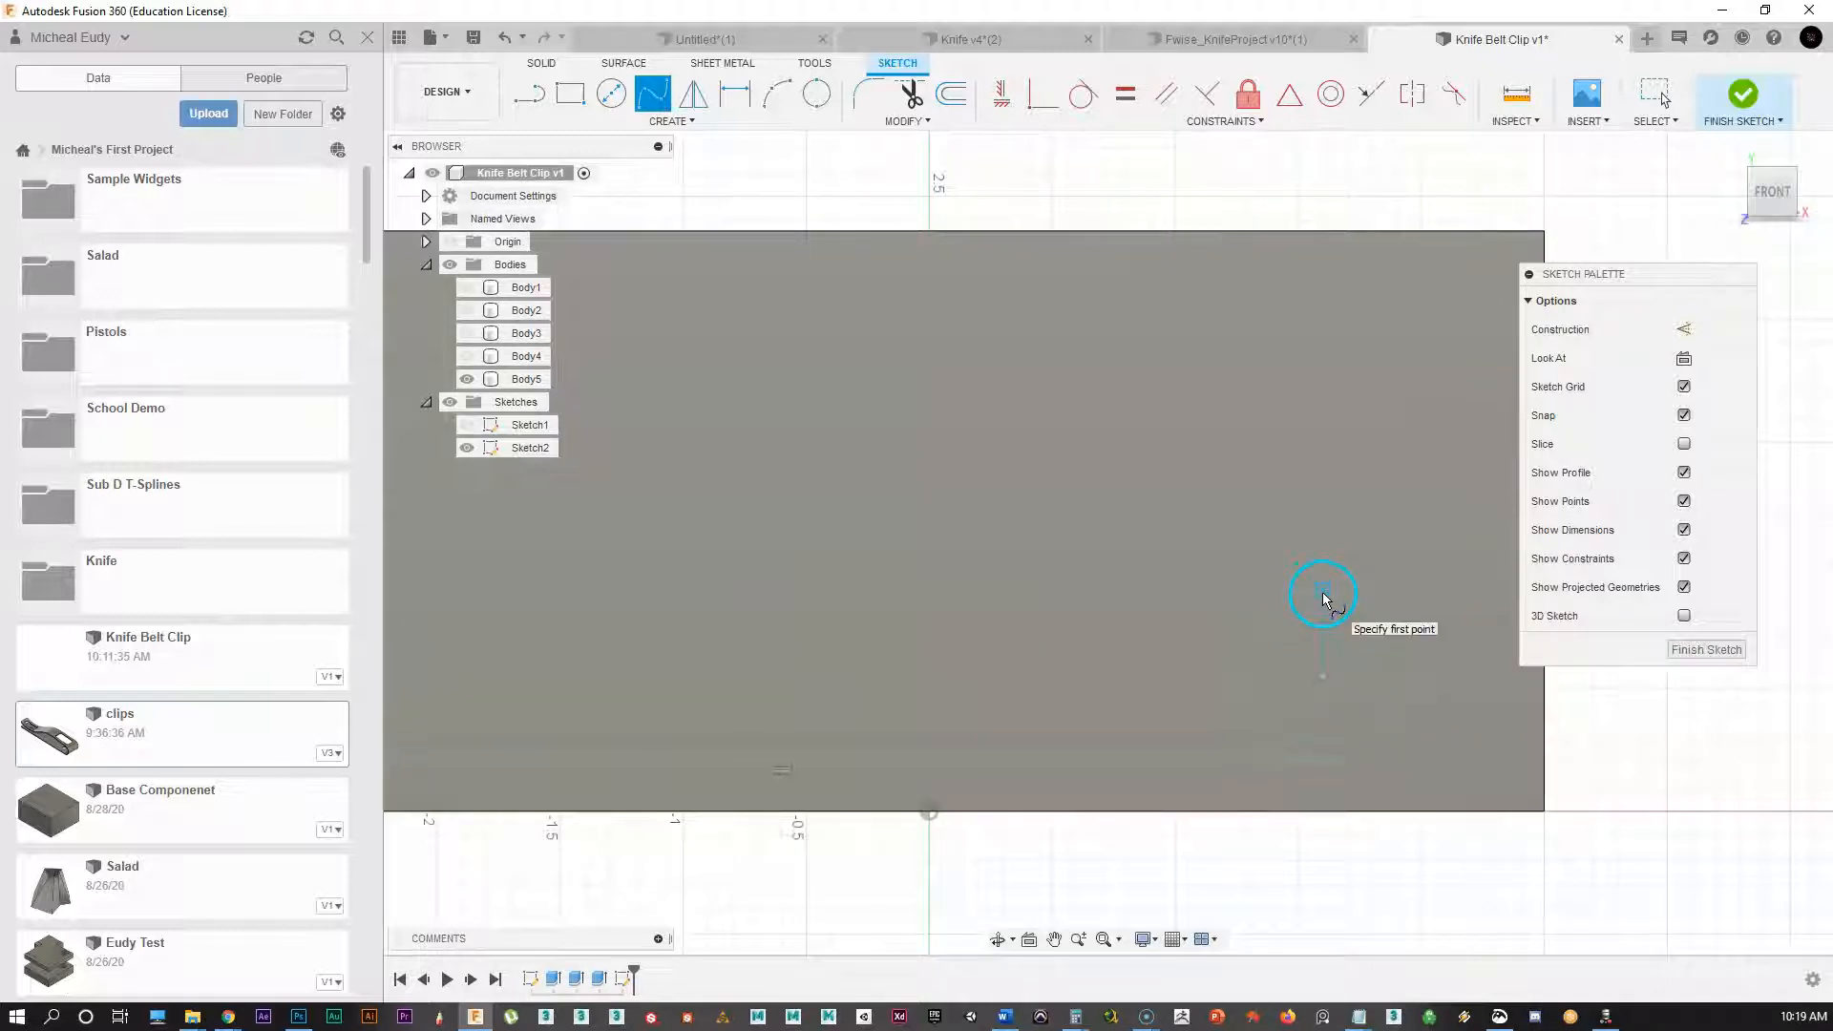
middle_click_drag(1114, 581, 1235, 517)
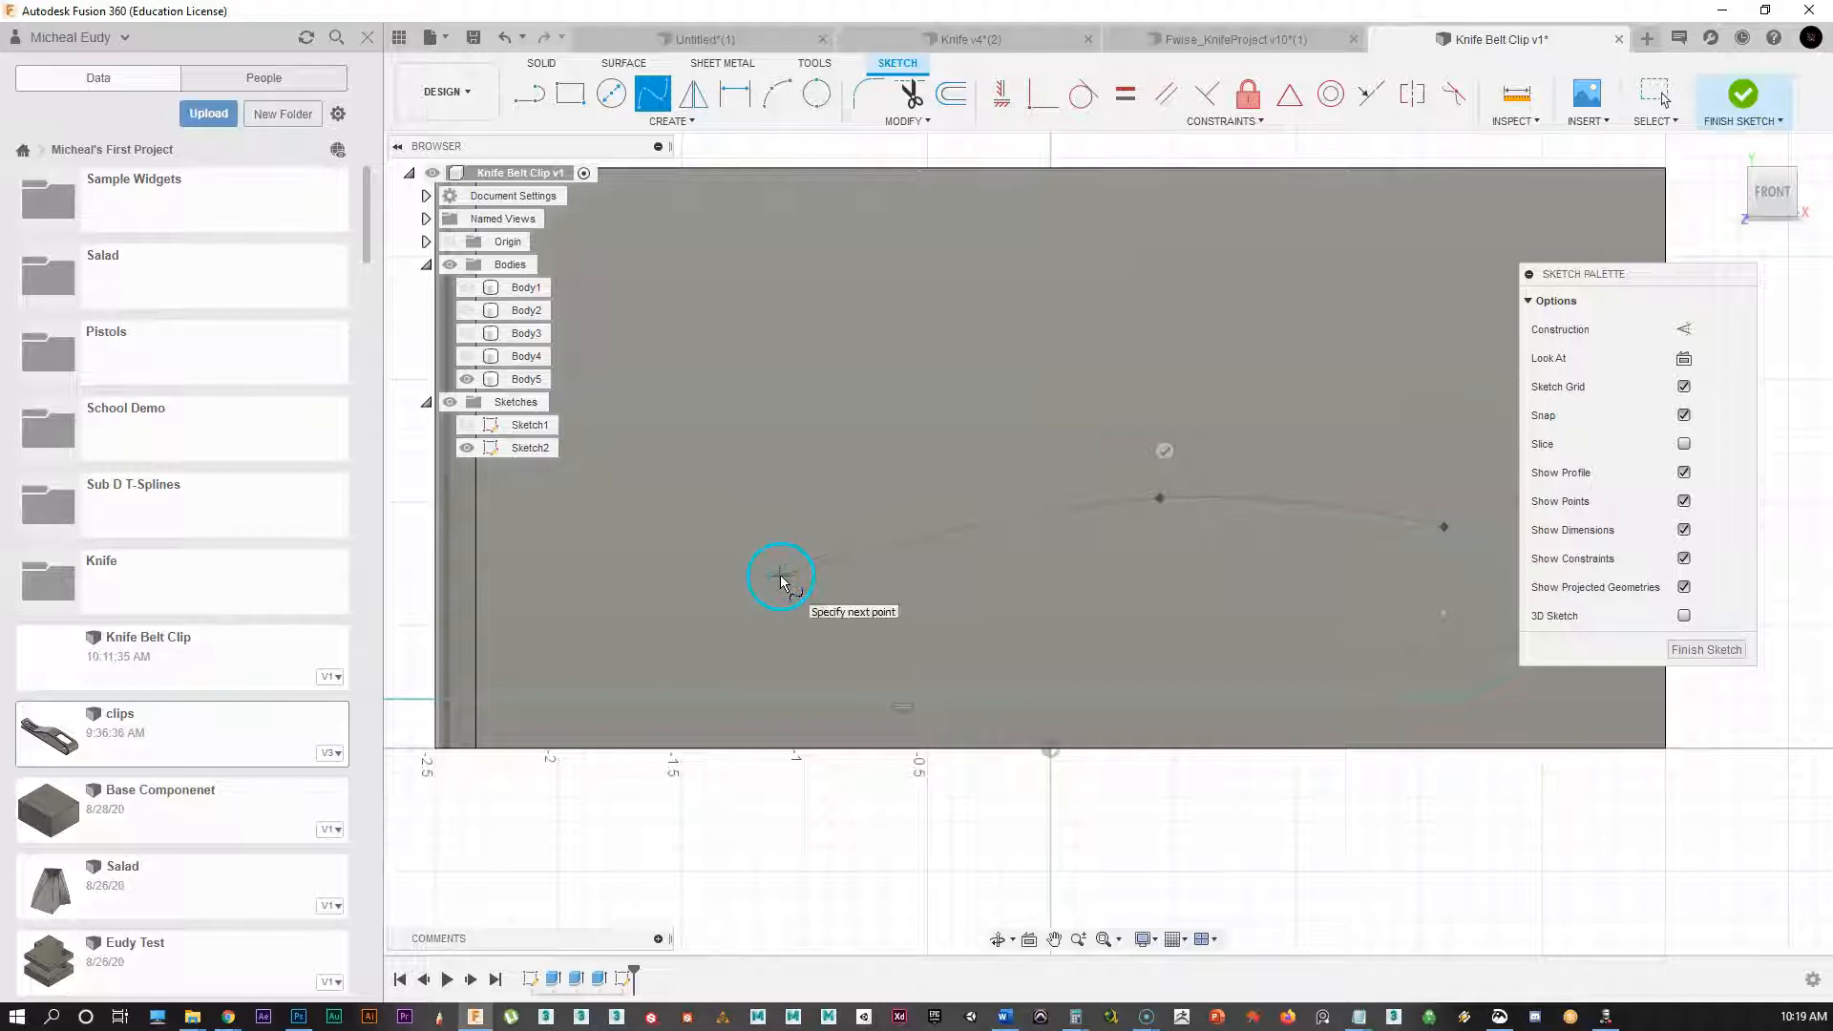
middle_click_drag(781, 579, 1066, 611)
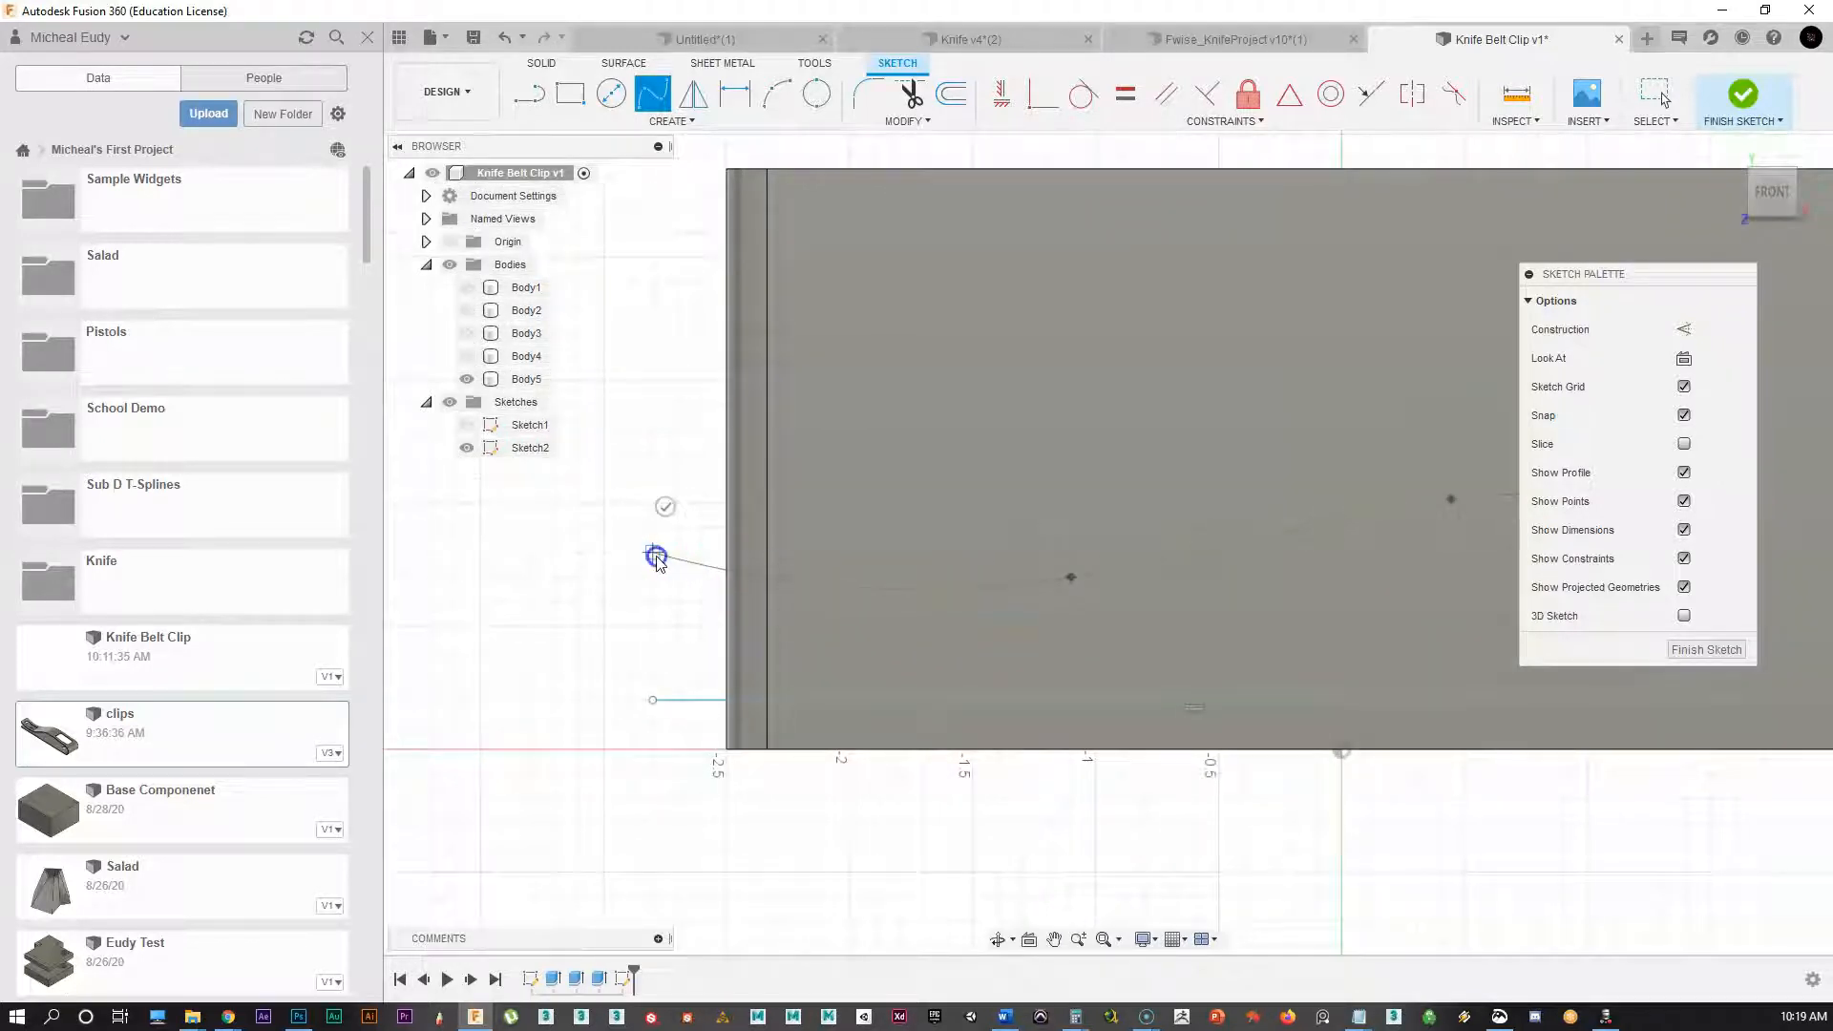
right_click(656, 557)
left_click(728, 559)
Step: Hide Body5 and bring the circle and spline into view
mouse_move(1292, 603)
middle_mouse_down()
mouse_move(772, 625)
mouse_move(872, 640)
middle_mouse_up()
scroll(778, 624, "down", 1)
scroll(873, 638, "up", 1)
scroll(1211, 594, "up", 2)
scroll(1265, 580, "up", 2)
left_click(466, 379)
middle_click_drag(1249, 555, 1048, 553)
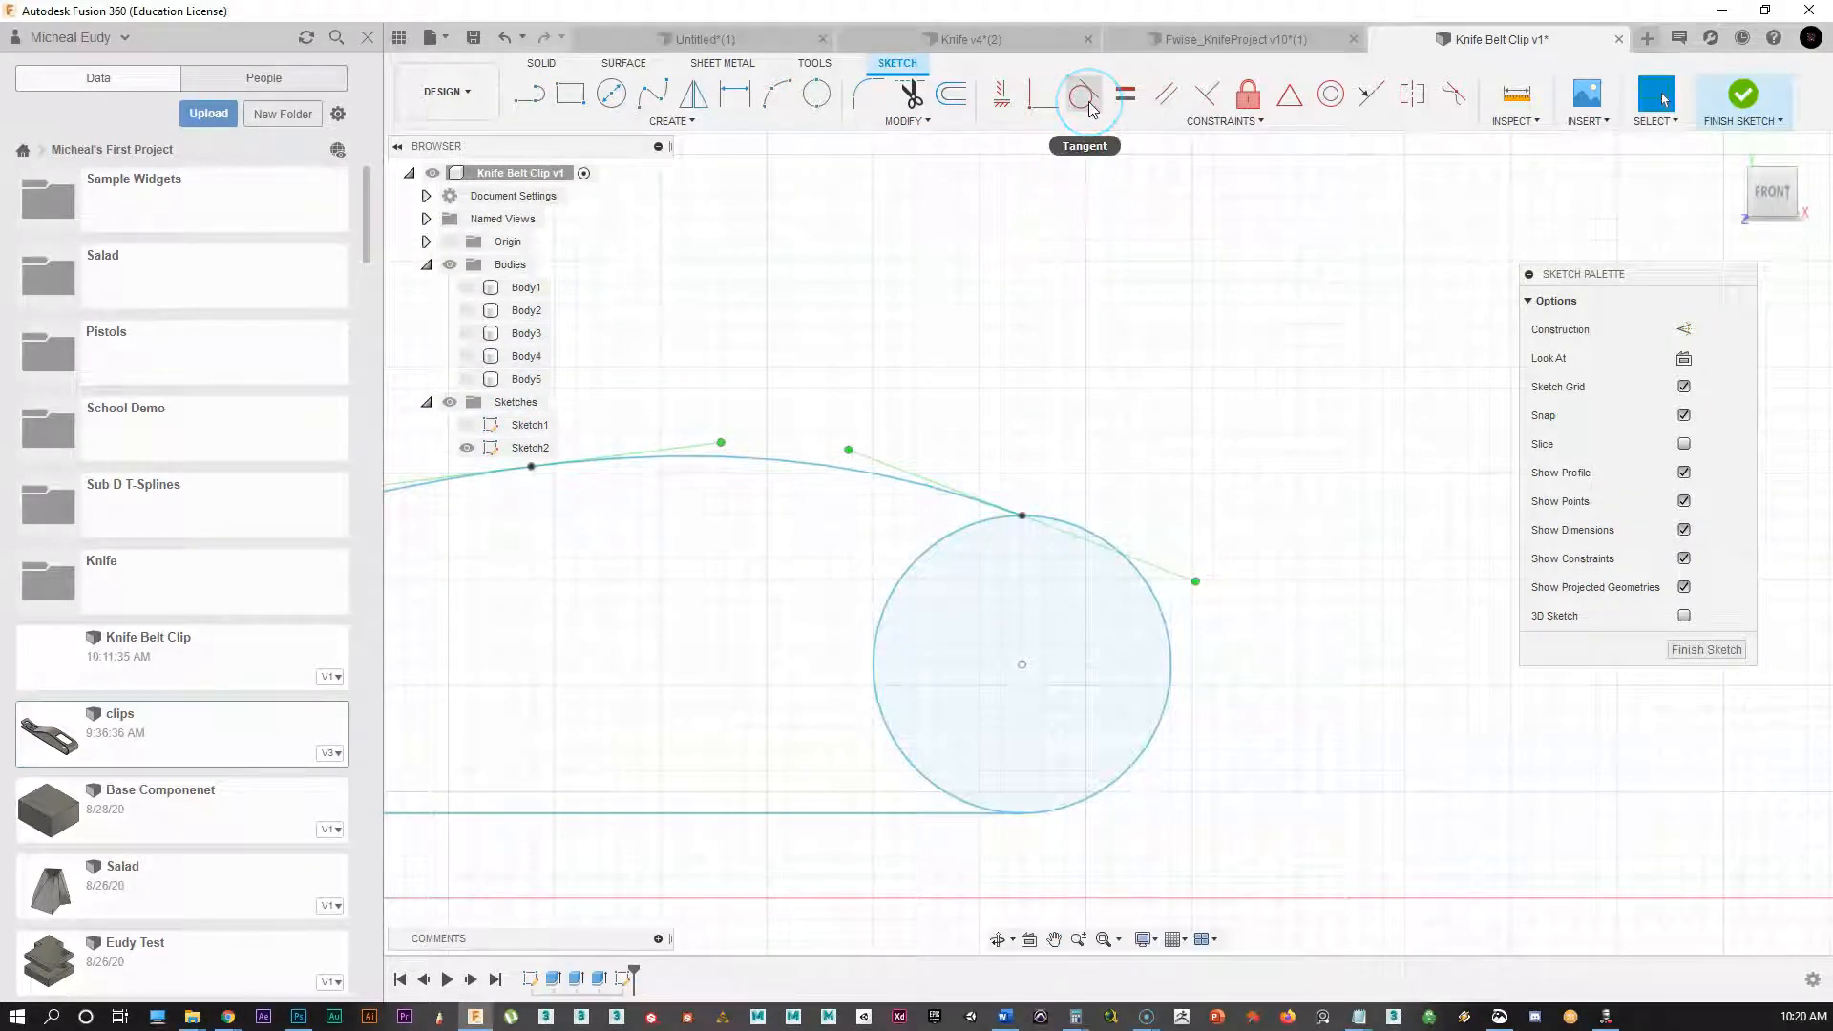
Step: Start a Curvature constraint on the circle and confirm the spline handle edit with OK
left_click(1452, 99)
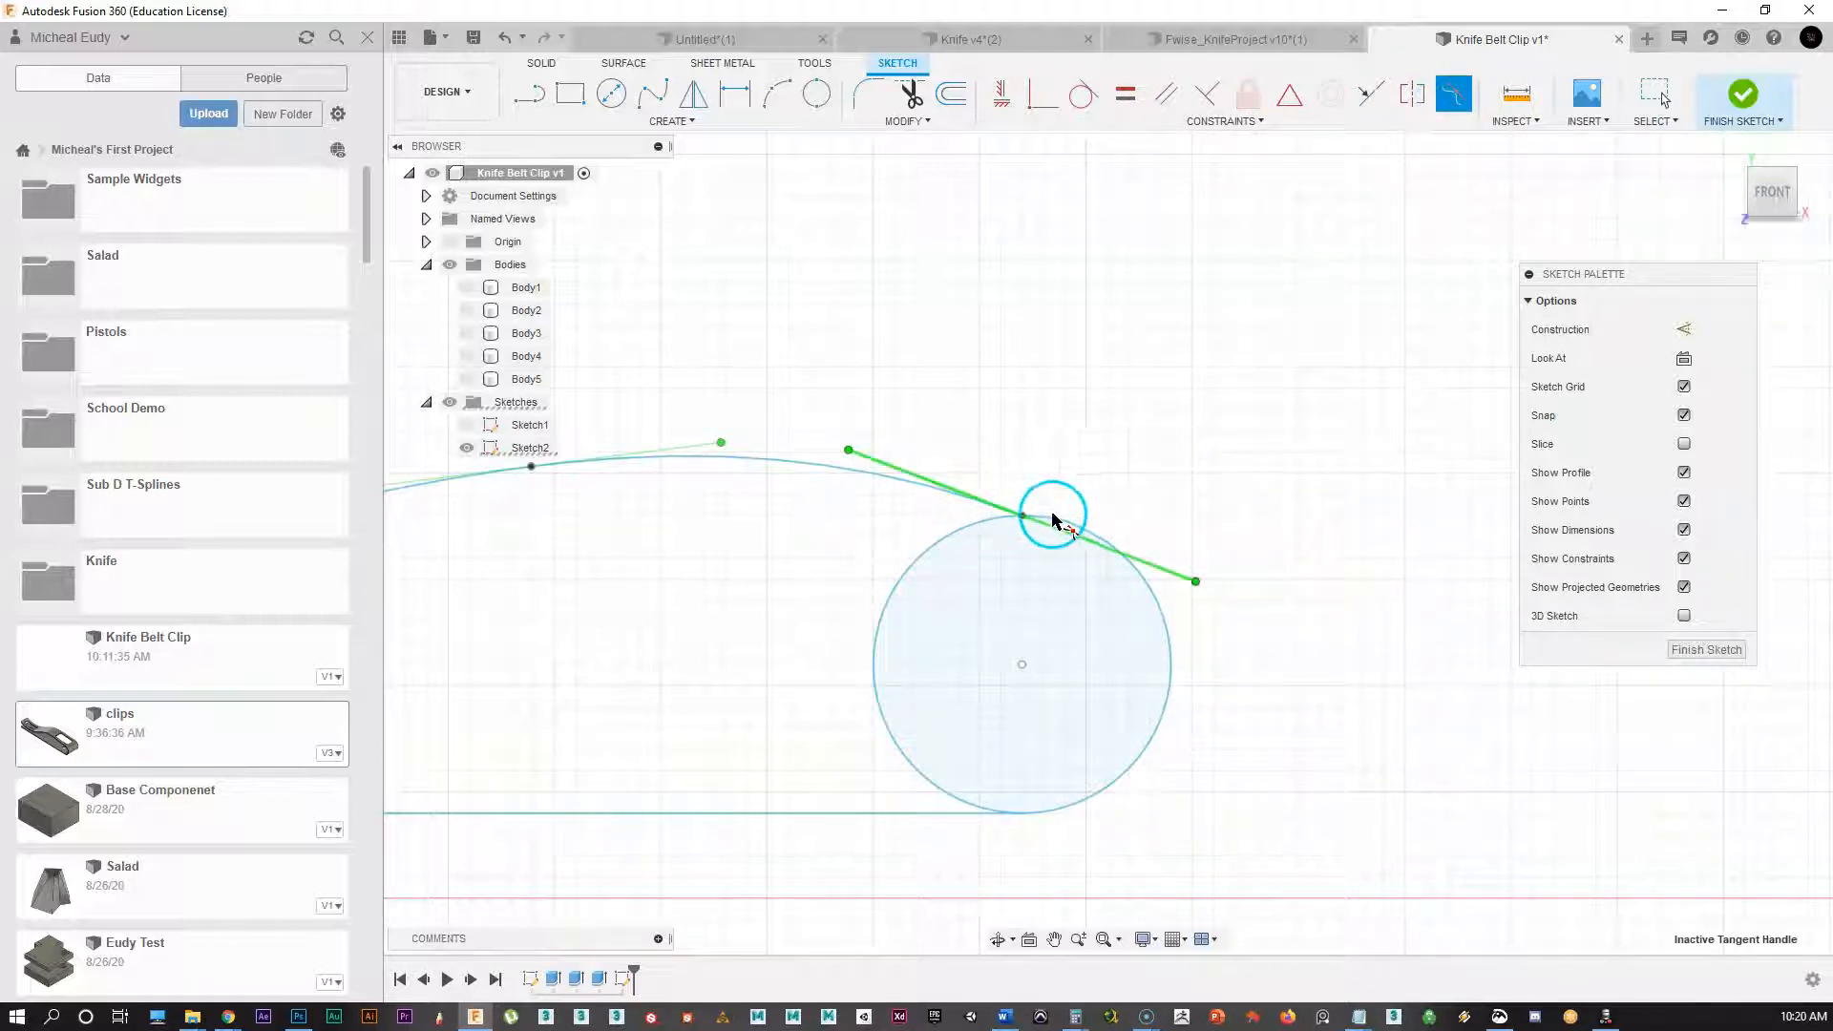
scroll(941, 570, "up", 2)
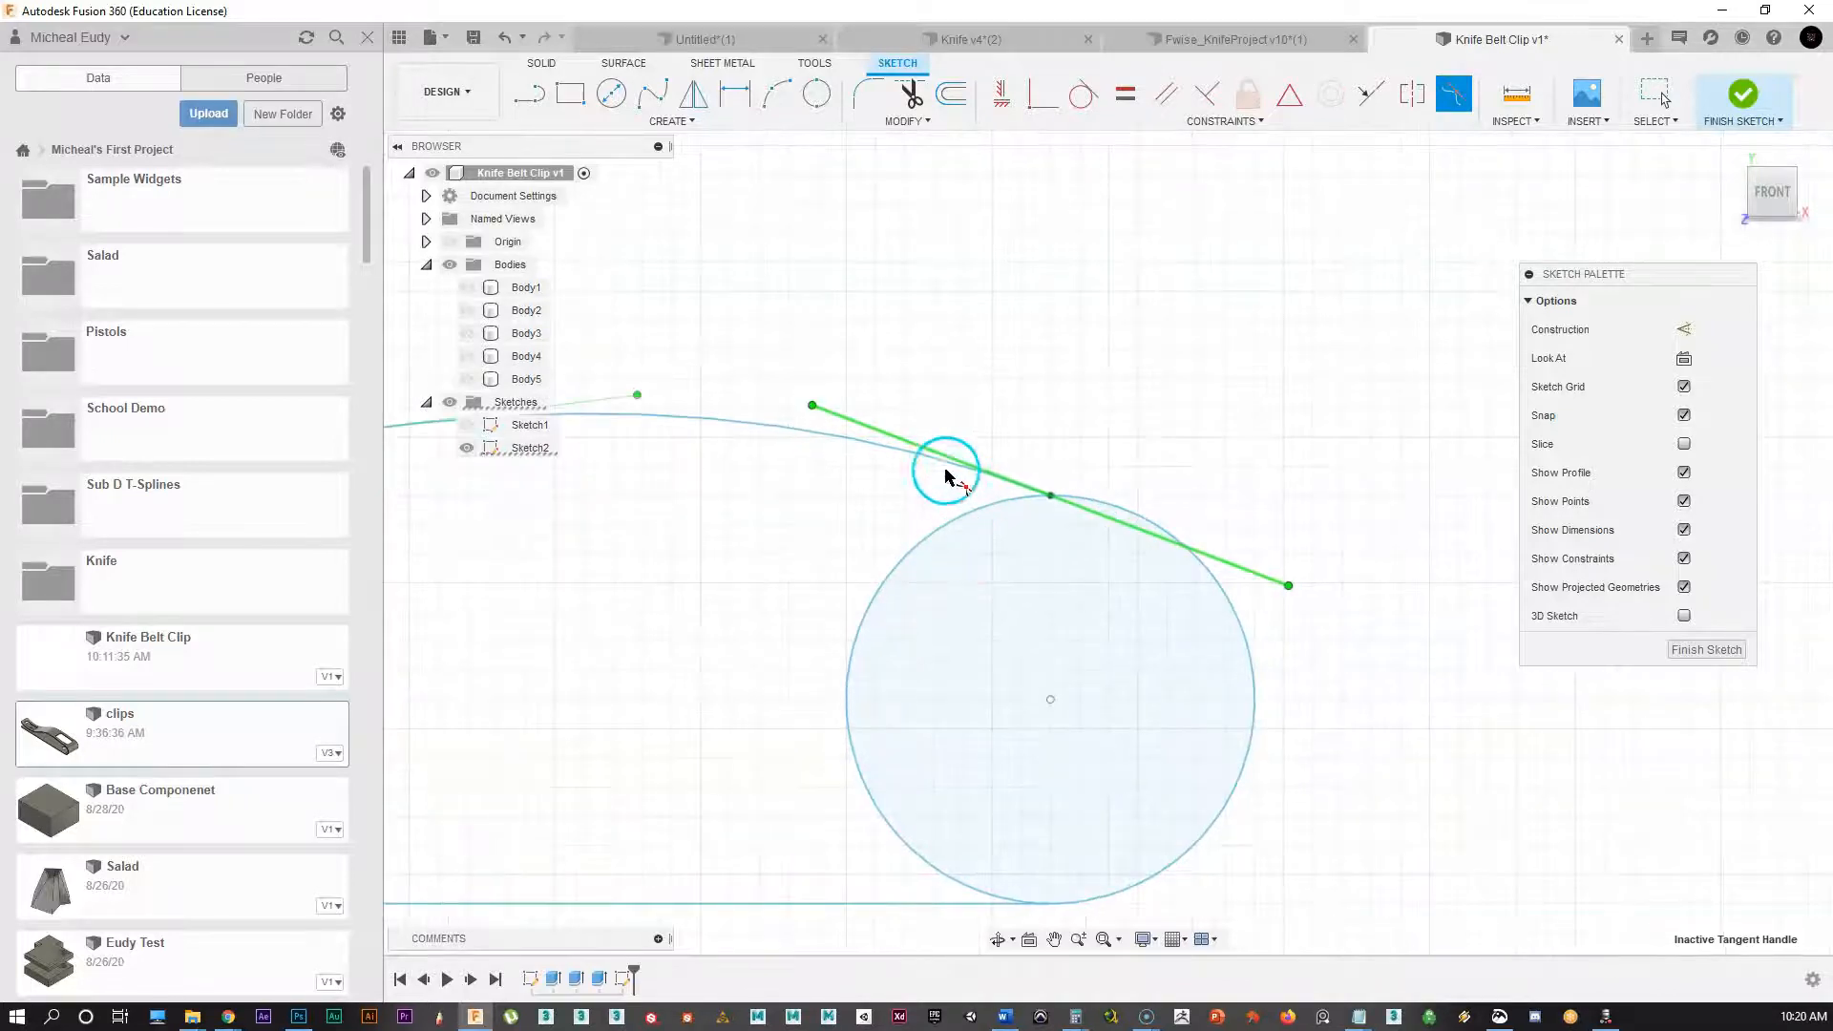
left_click(1150, 495)
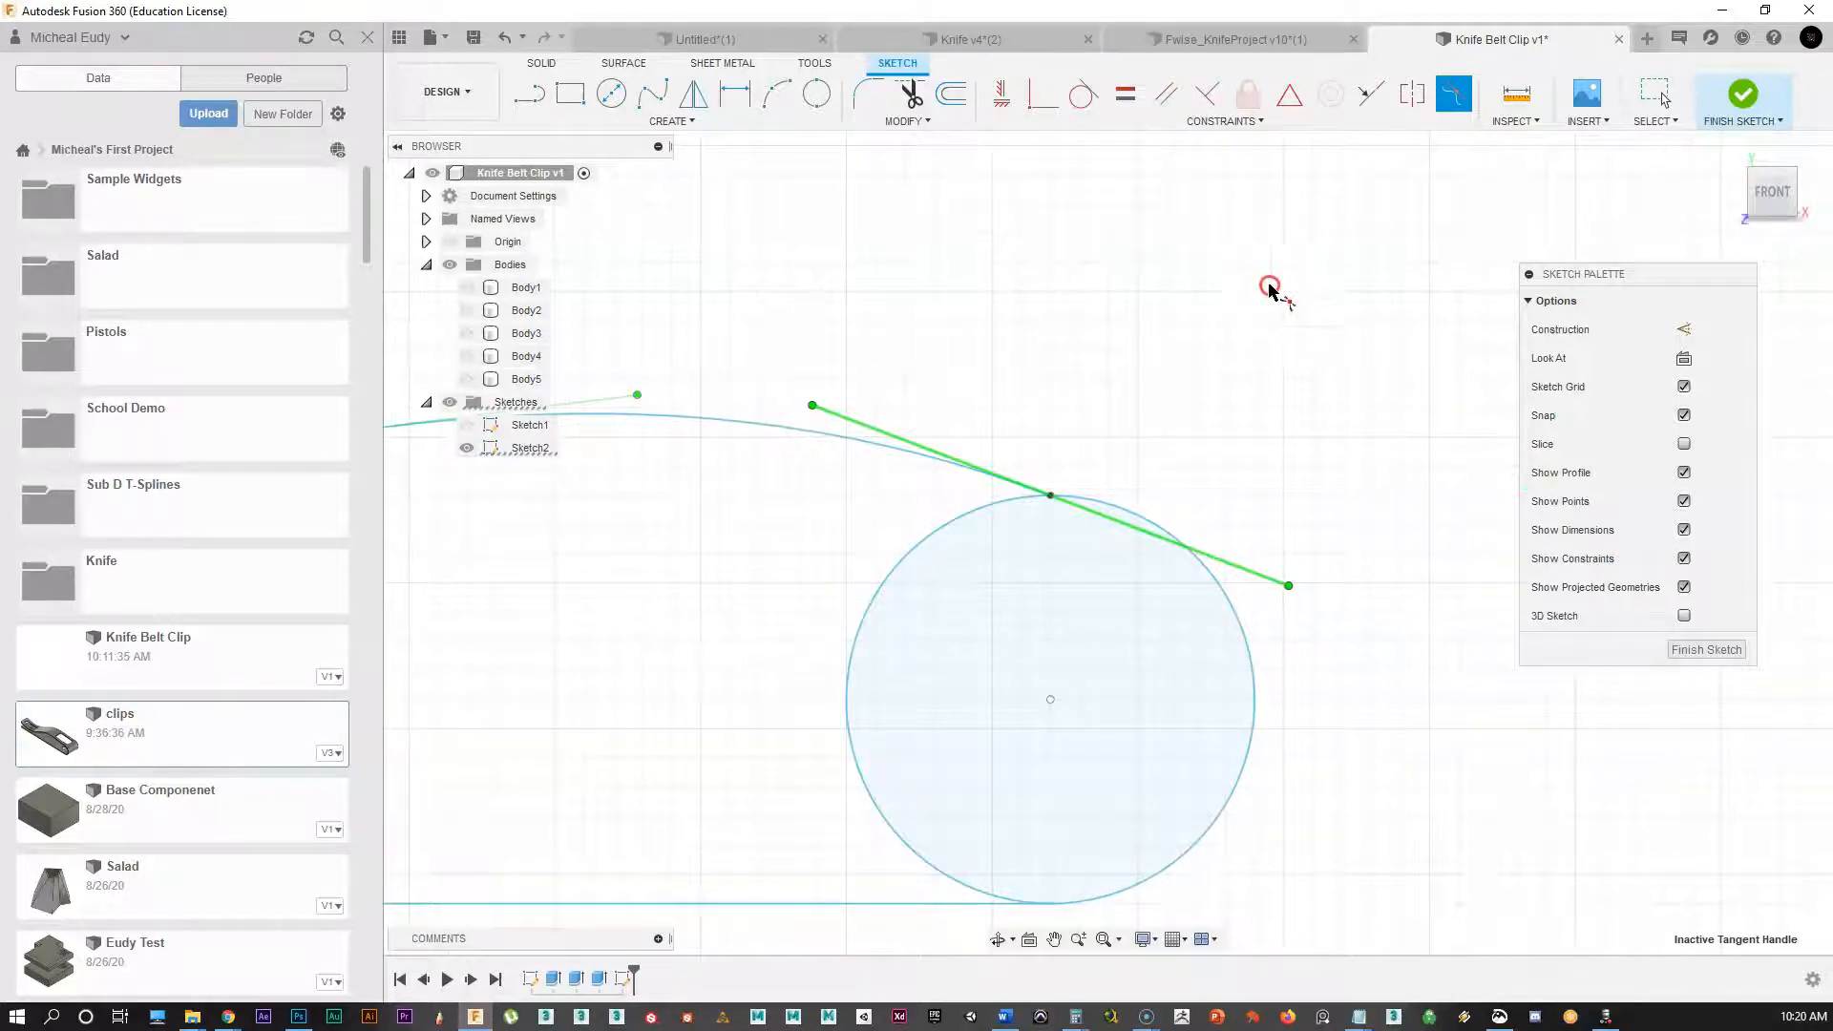
right_click(1282, 249)
left_click(1334, 256)
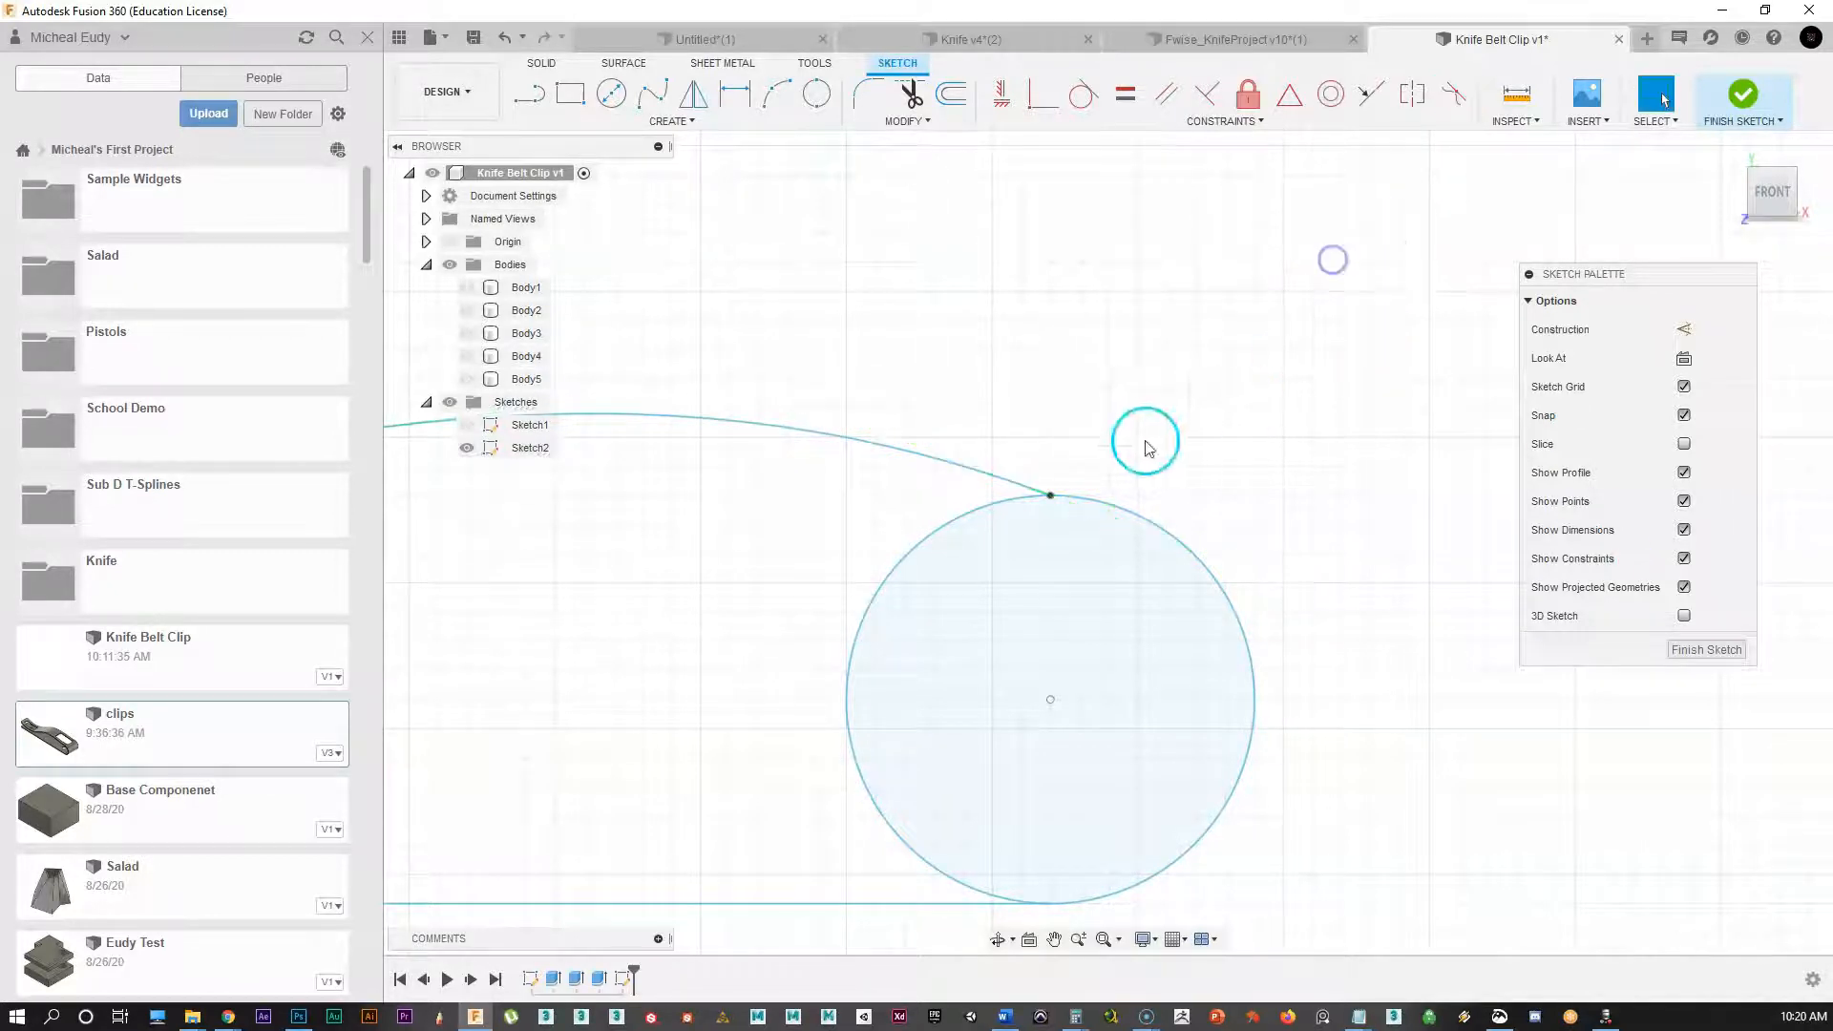
Step: Apply a Curvature constraint so the spline flows smoothly into the circle
left_click(1125, 511)
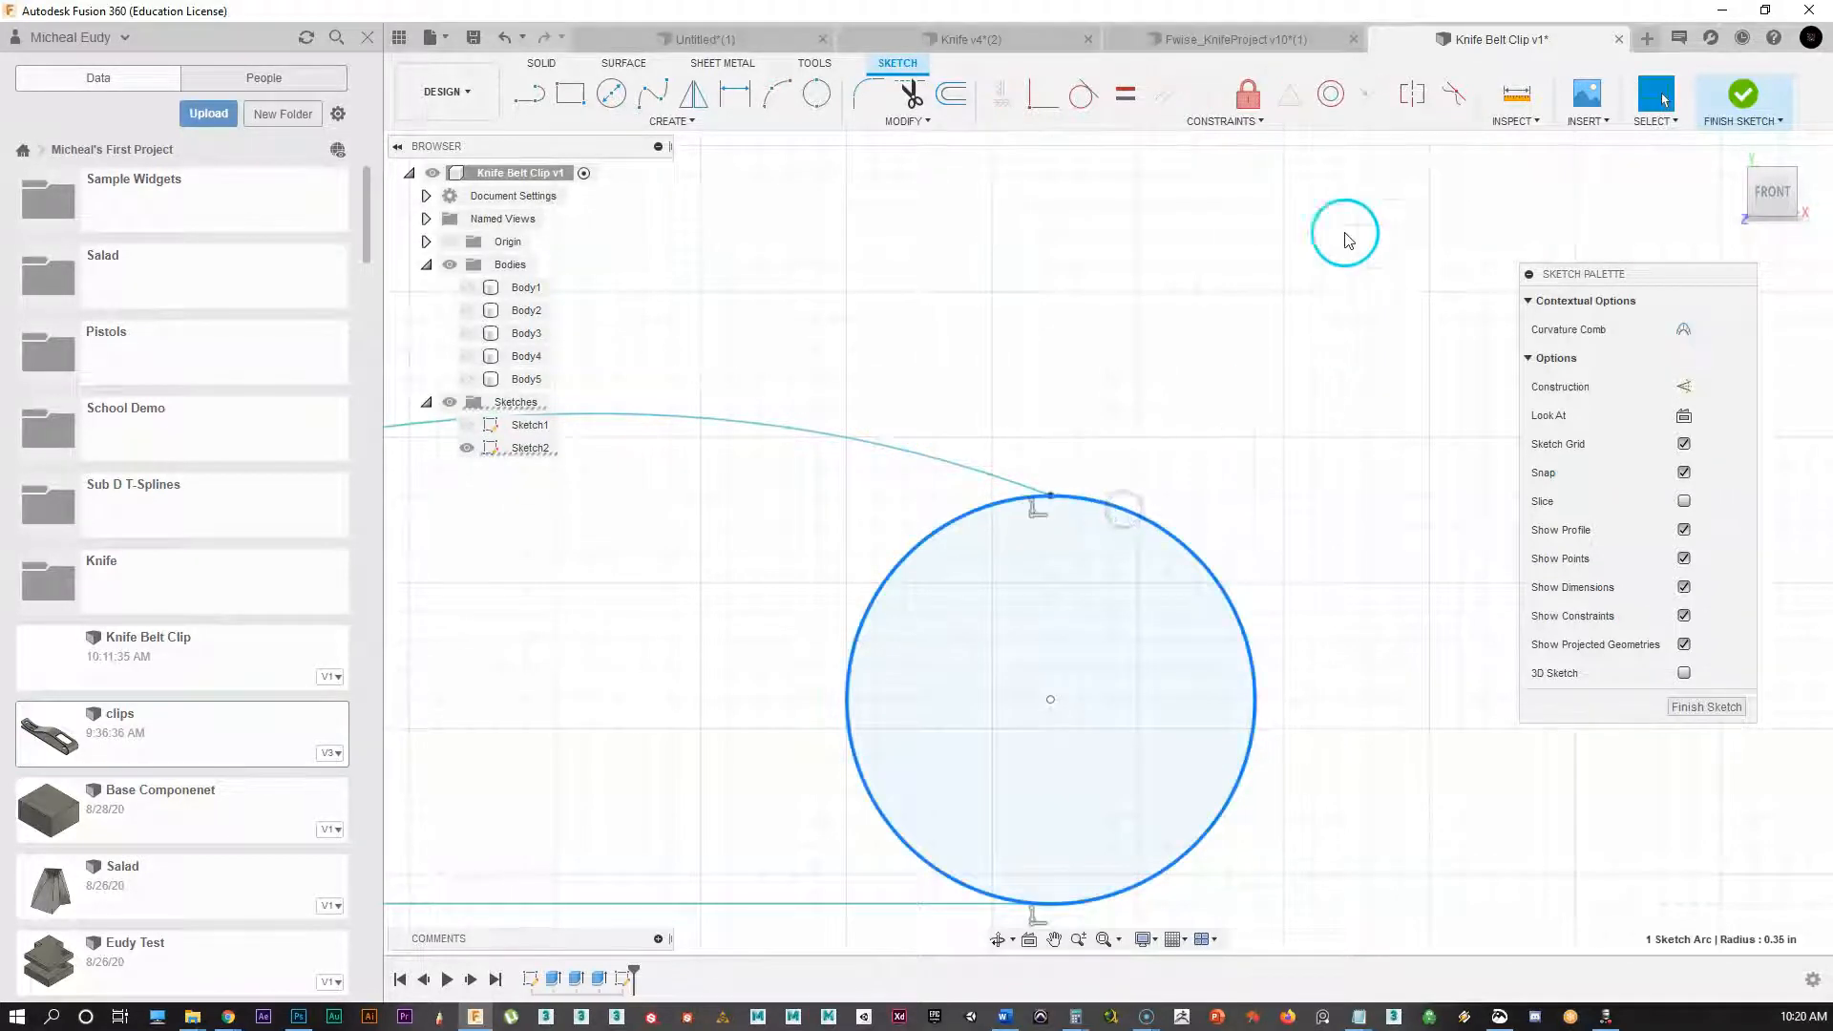
left_click(1453, 93)
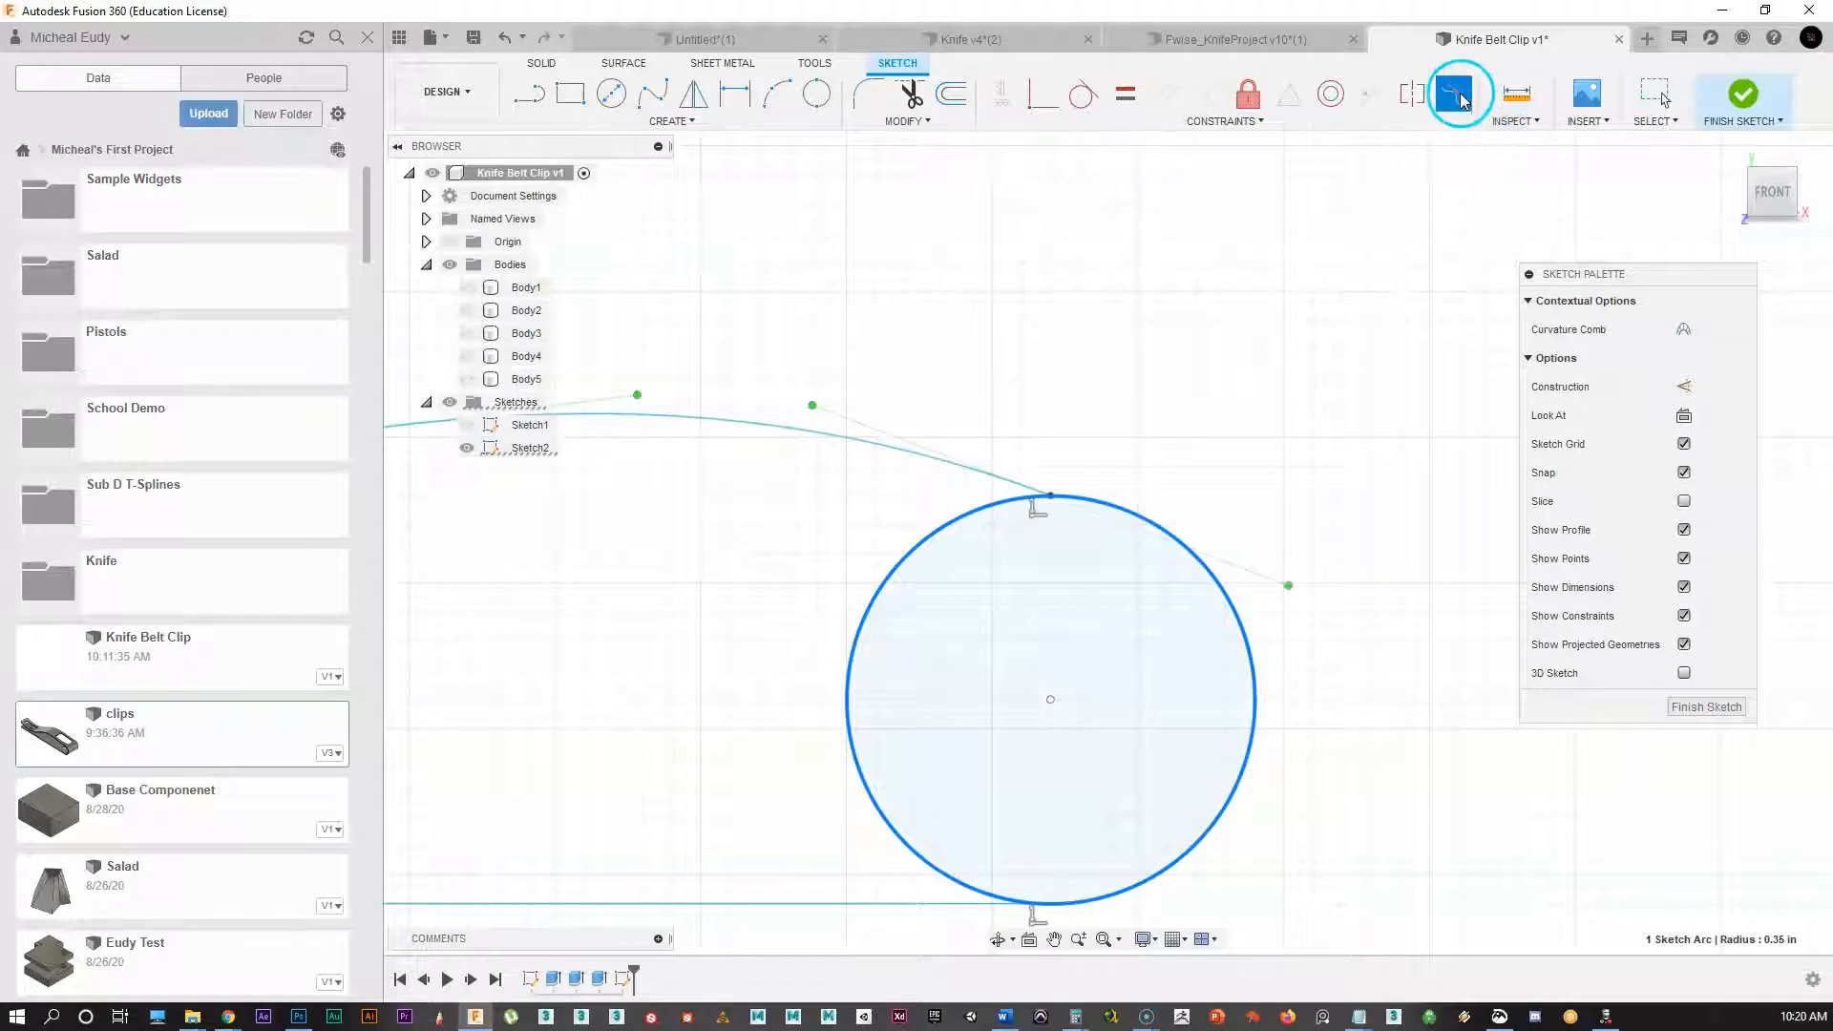
left_click(952, 466)
scroll(1111, 517, "down", 1)
mouse_move(798, 597)
middle_mouse_down()
mouse_move(1111, 517)
mouse_move(1065, 525)
middle_mouse_up()
middle_click_drag(653, 538, 841, 503)
scroll(841, 503, "down", 1)
scroll(954, 529, "down", 1)
scroll(1031, 549, "down", 1)
mouse_move(1069, 563)
middle_mouse_down()
mouse_move(1224, 544)
mouse_move(867, 612)
middle_mouse_up()
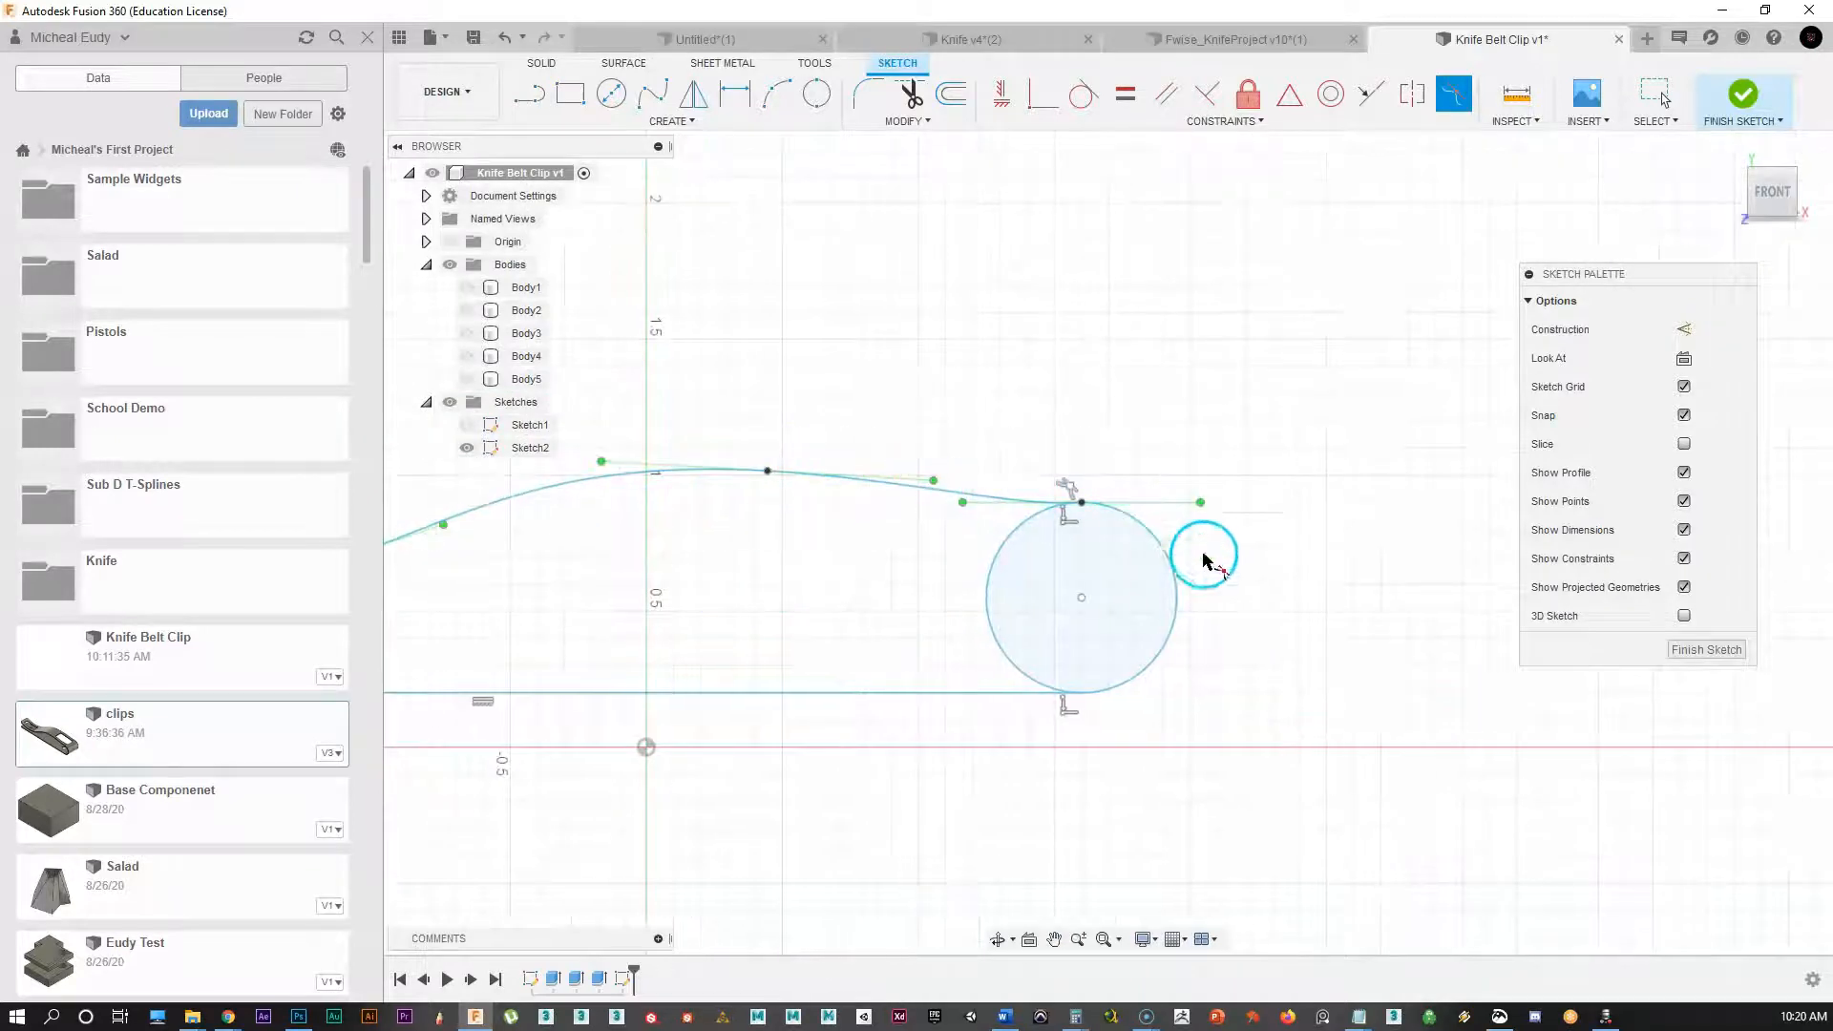
Step: Undo the Curvature constraint through the undo history
left_click(522, 38)
left_click(523, 74)
left_click(523, 38)
left_click(524, 63)
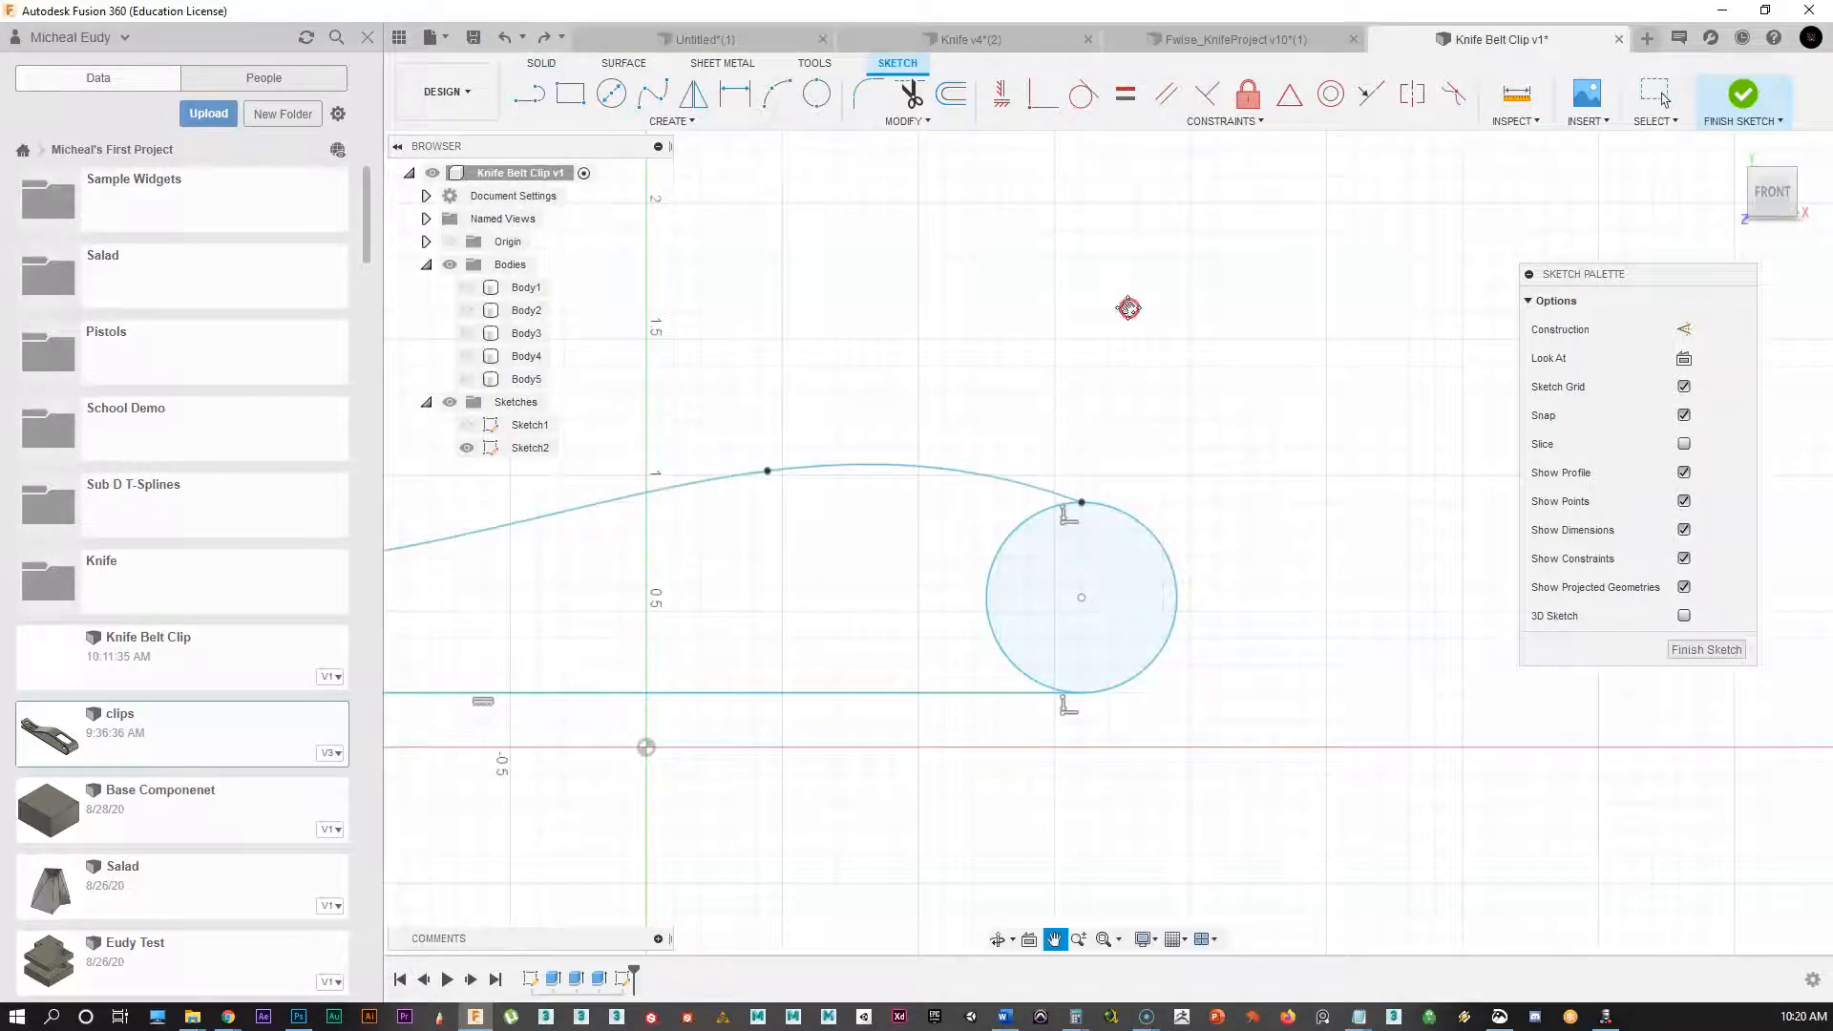
Step: Make the spline's right end tangent to the top of the 0.700 in circle
middle_click_drag(1129, 307, 959, 374)
scroll(959, 374, "up", 2)
left_click(1085, 96)
scroll(1098, 430, "up", 3)
left_click(785, 549)
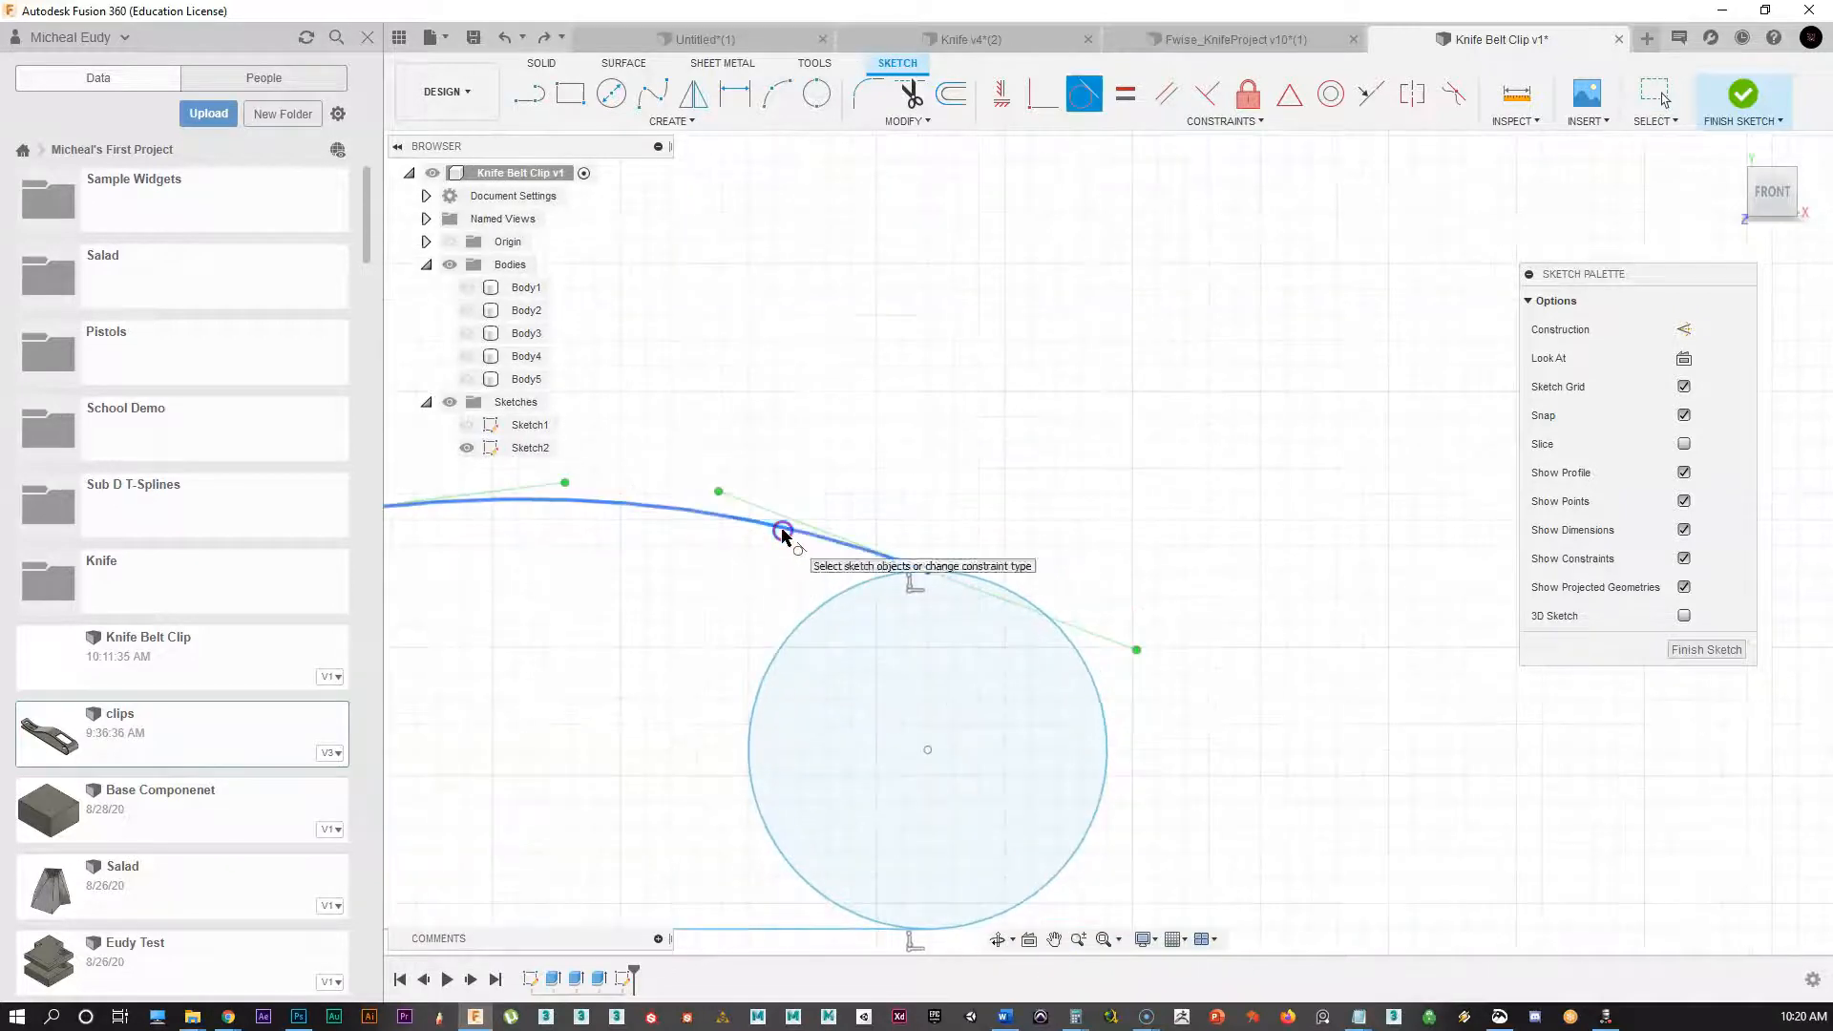
left_click(983, 594)
middle_click_drag(581, 663, 1228, 507)
scroll(1012, 500, "down", 2)
scroll(869, 564, "down", 4)
middle_click_drag(900, 601, 1187, 544)
scroll(998, 590, "down", 1)
scroll(1145, 555, "down", 1)
middle_click_drag(1043, 582, 749, 618)
scroll(999, 593, "up", 4)
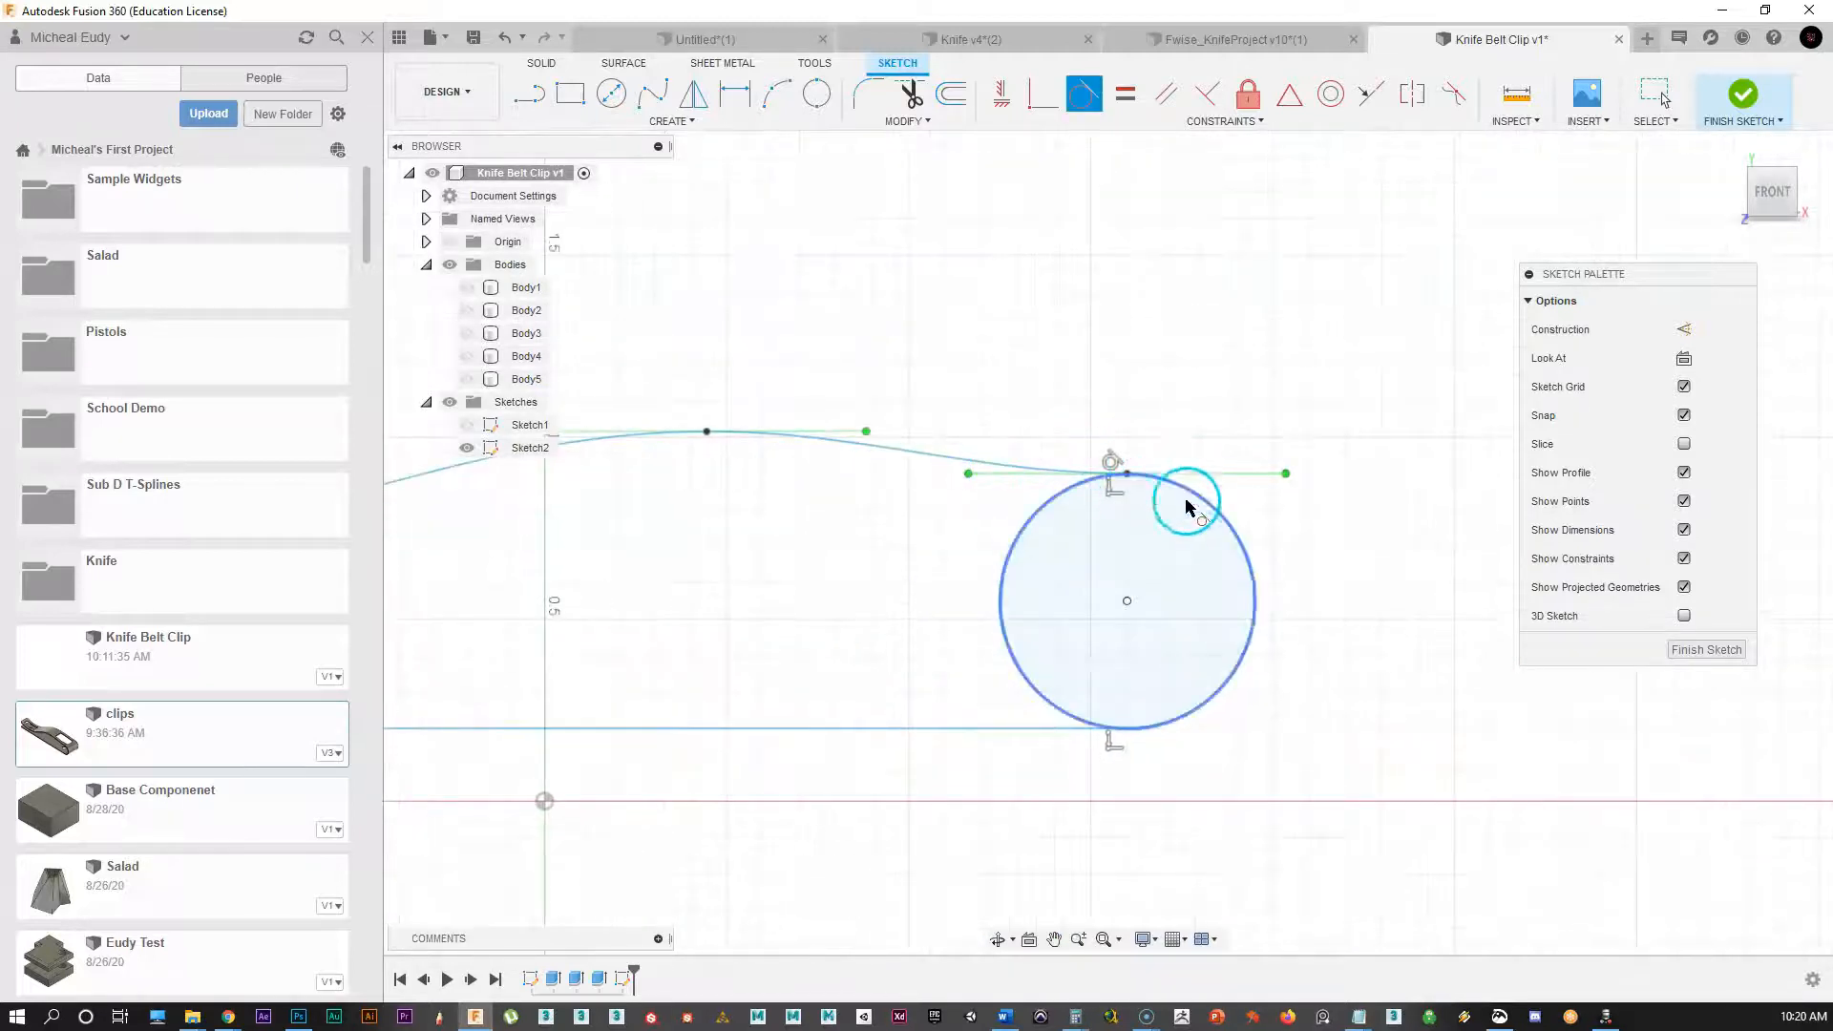
scroll(934, 702, "up", 2)
scroll(986, 664, "up", 2)
middle_click_drag(881, 613, 728, 593)
scroll(726, 594, "down", 2)
scroll(592, 573, "down", 5)
mouse_move(587, 573)
middle_mouse_down()
mouse_move(1178, 500)
mouse_move(1142, 569)
mouse_move(1007, 598)
middle_mouse_up()
scroll(941, 528, "down", 1)
scroll(1150, 524, "down", 1)
scroll(1146, 526, "down", 1)
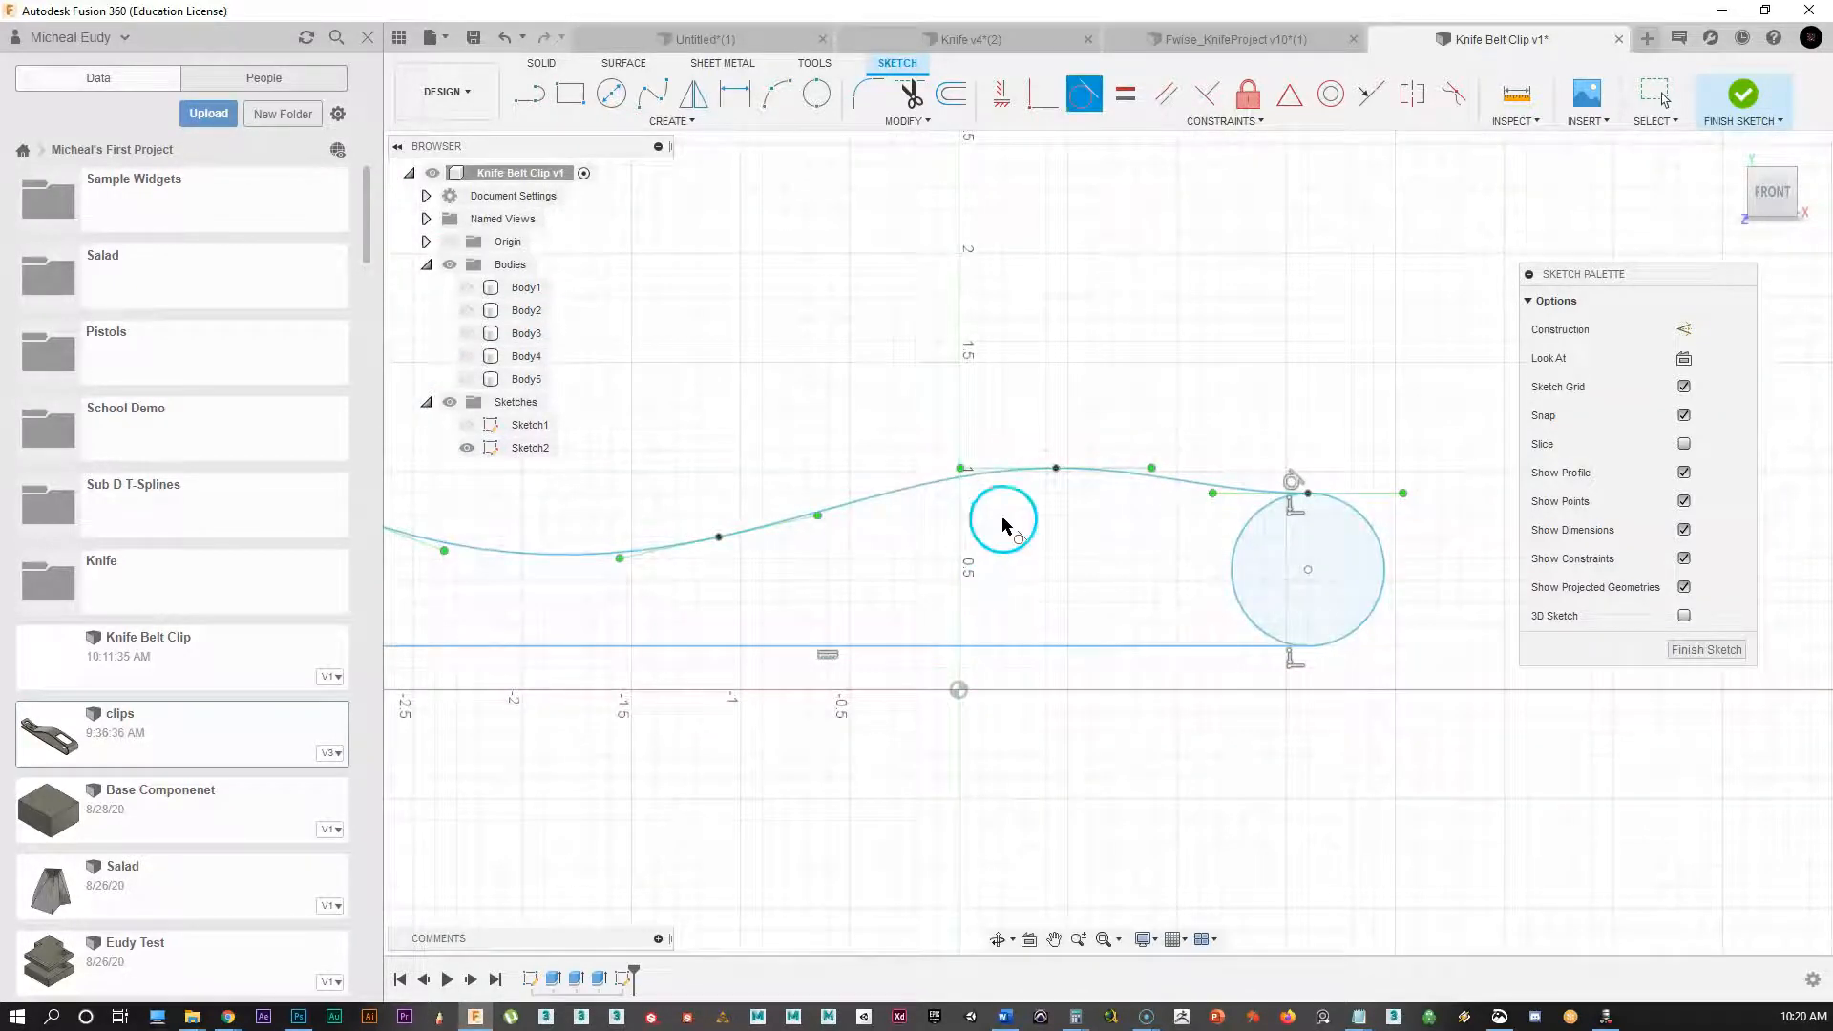
left_click(912, 96)
Step: Trim away the circle's inner left arc, leaving its rounded right end
left_click(1233, 553)
scroll(1150, 560, "up", 3)
scroll(1084, 566, "up", 5)
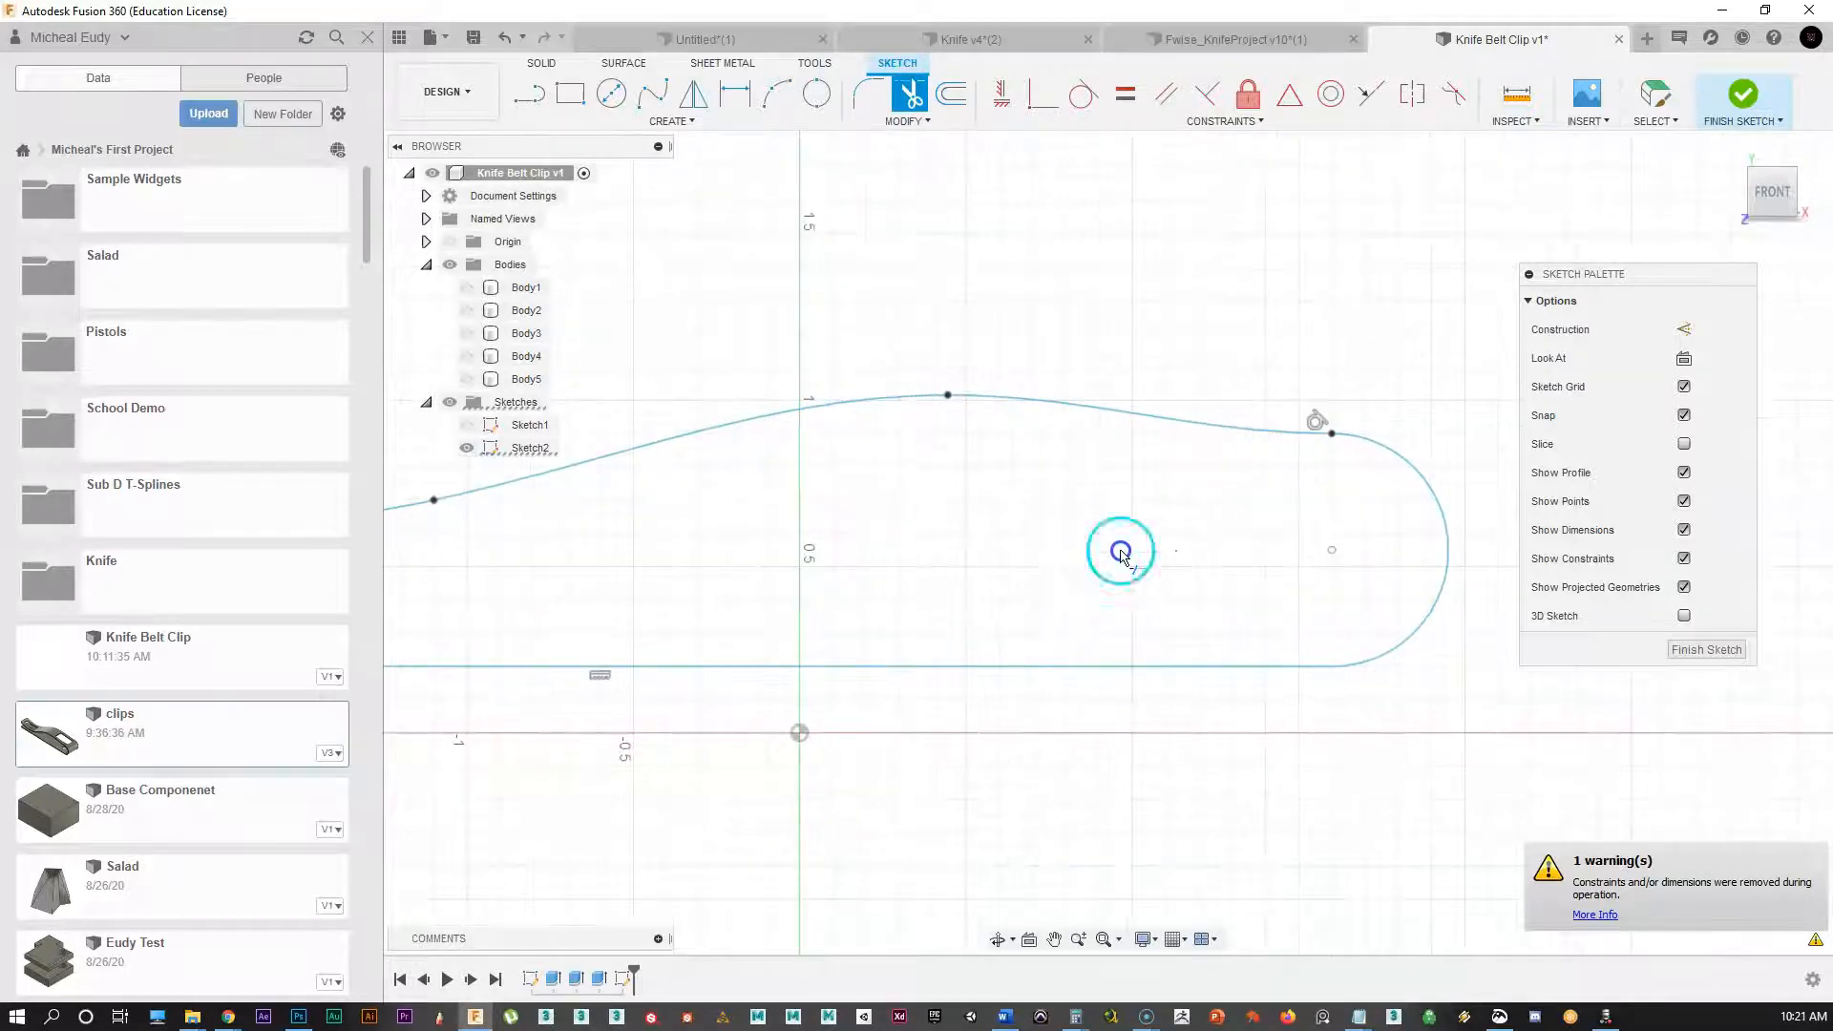
scroll(1261, 521, "up", 8)
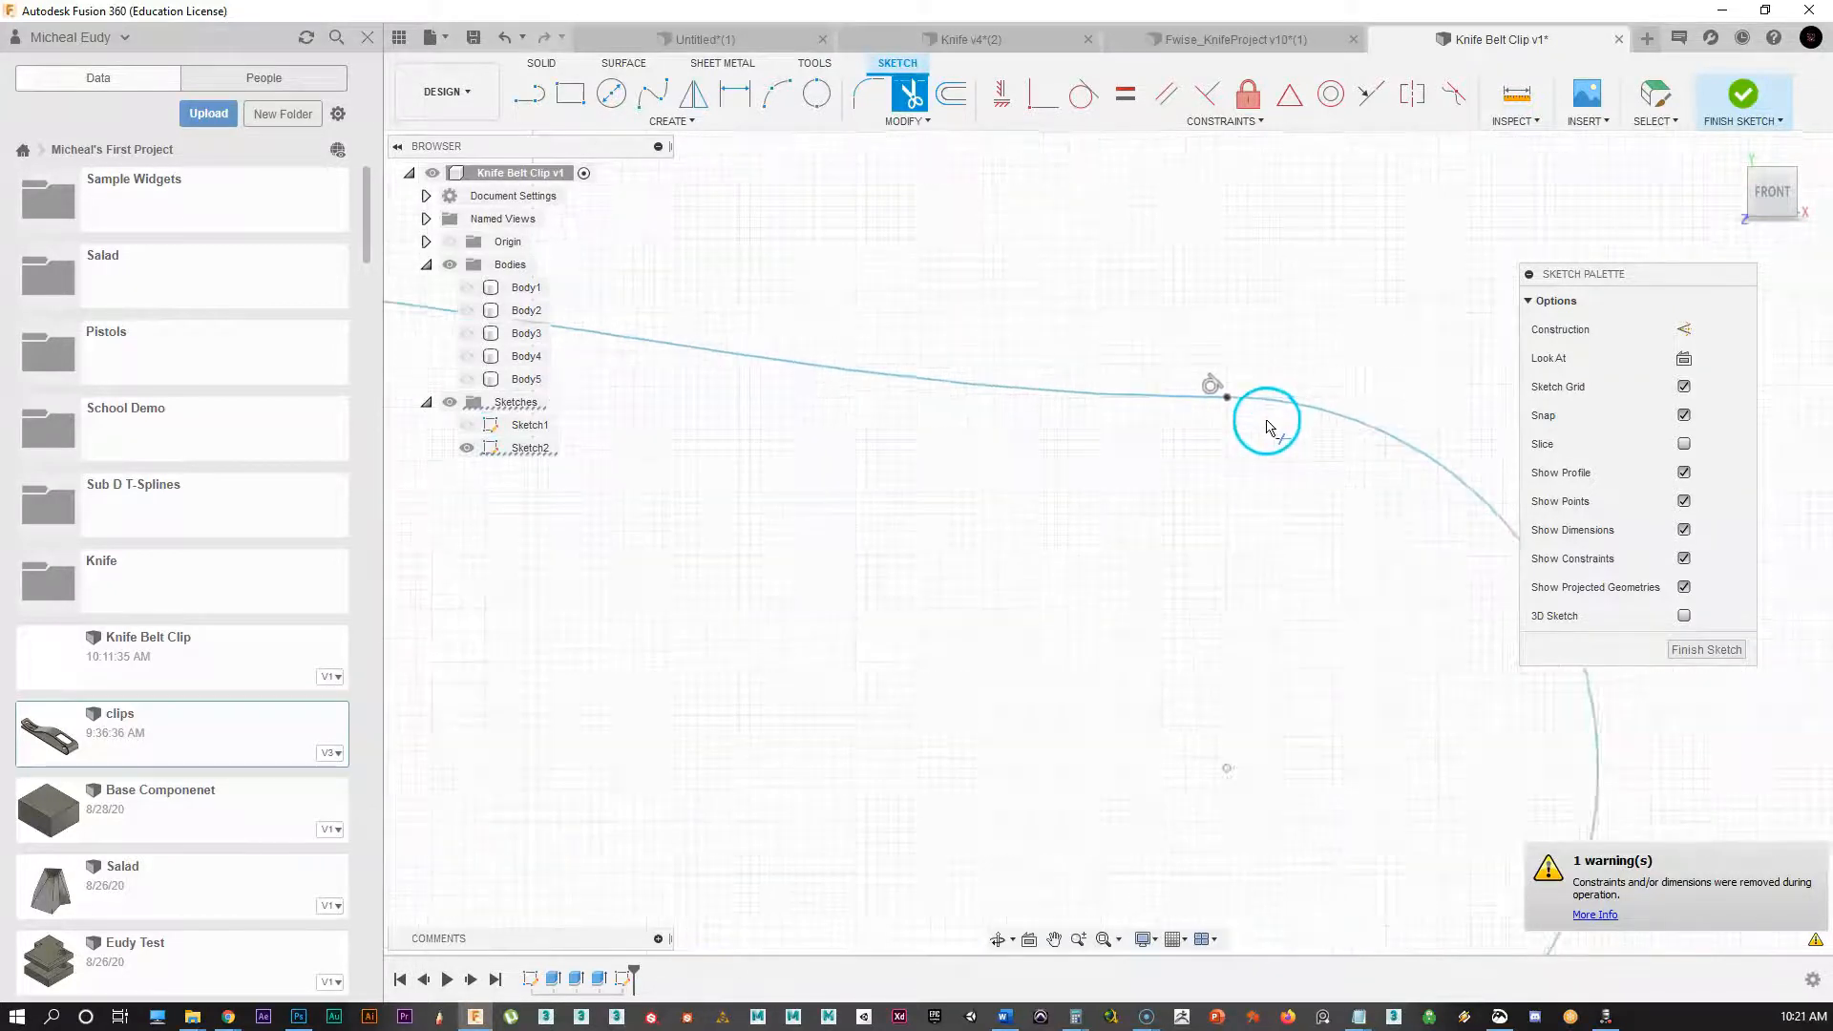
scroll(1211, 369, "up", 1)
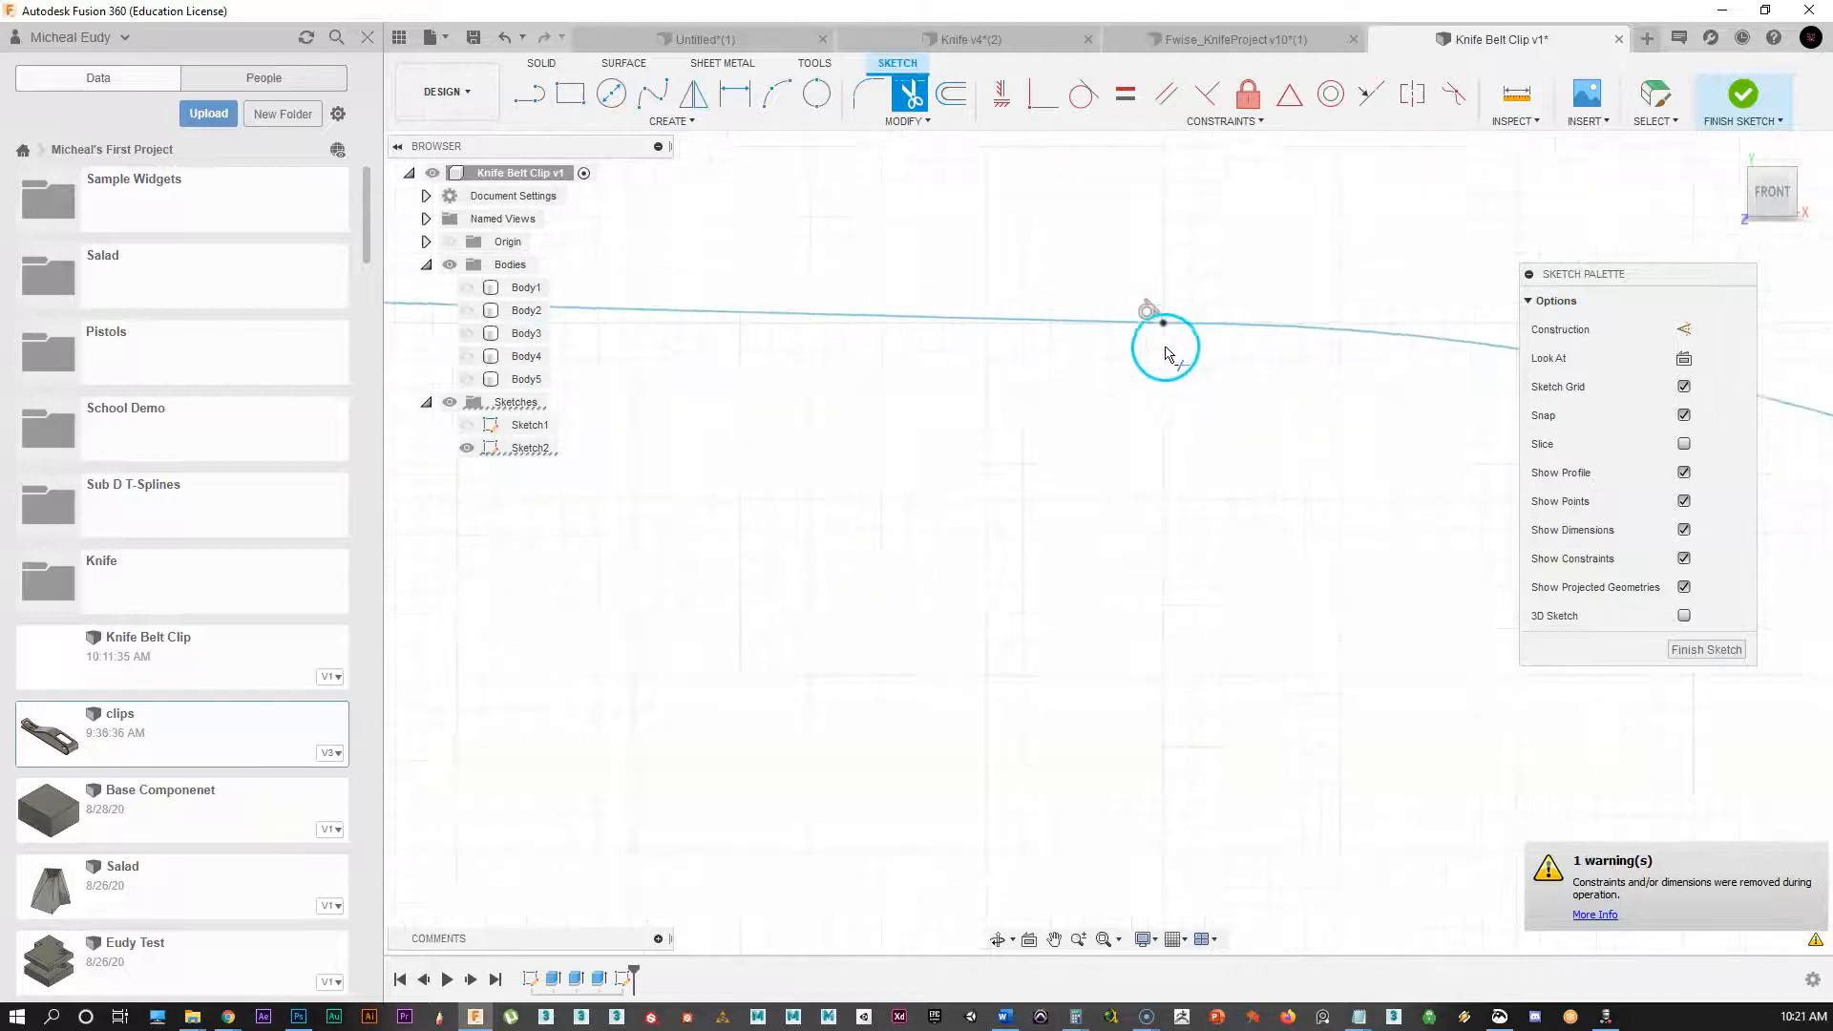
scroll(1229, 267, "up", 1)
scroll(1155, 444, "up", 2)
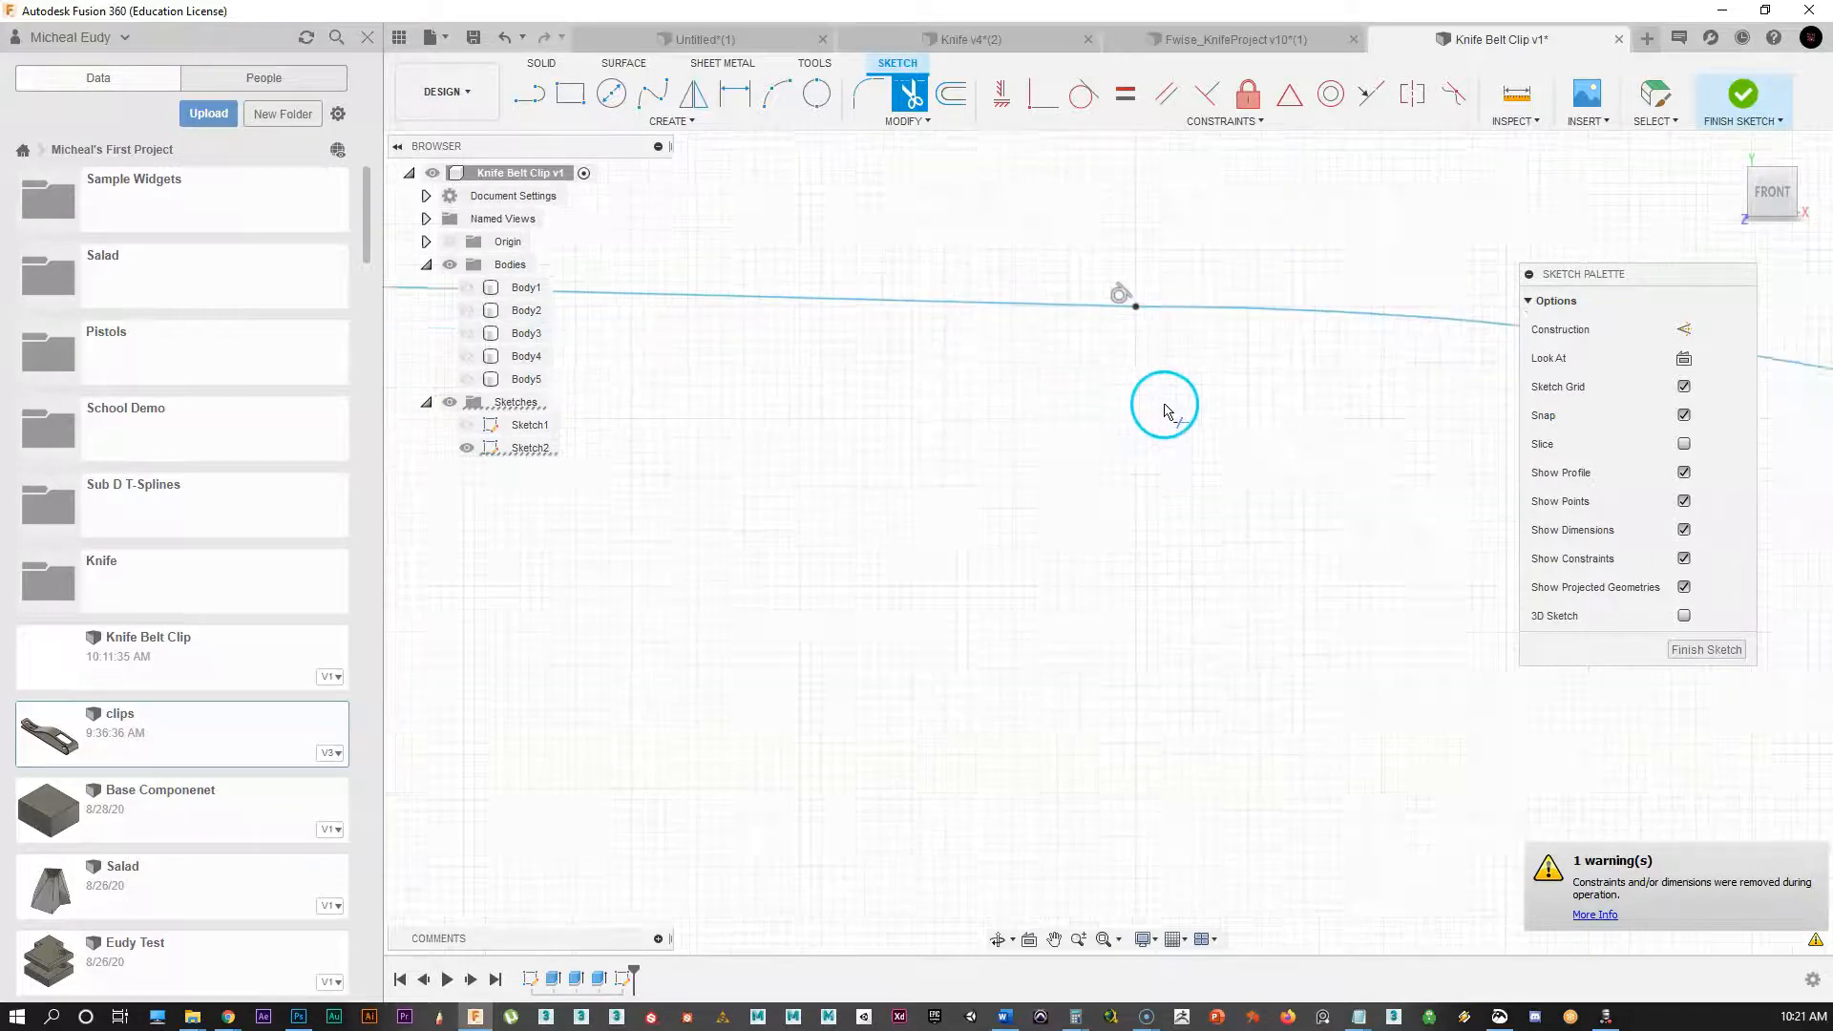
scroll(1128, 333, "up", 1)
left_click(1128, 334)
Step: Reframe the whole clip profile and launch the Offset command
scroll(1151, 402, "down", 1)
scroll(1035, 602, "down", 4)
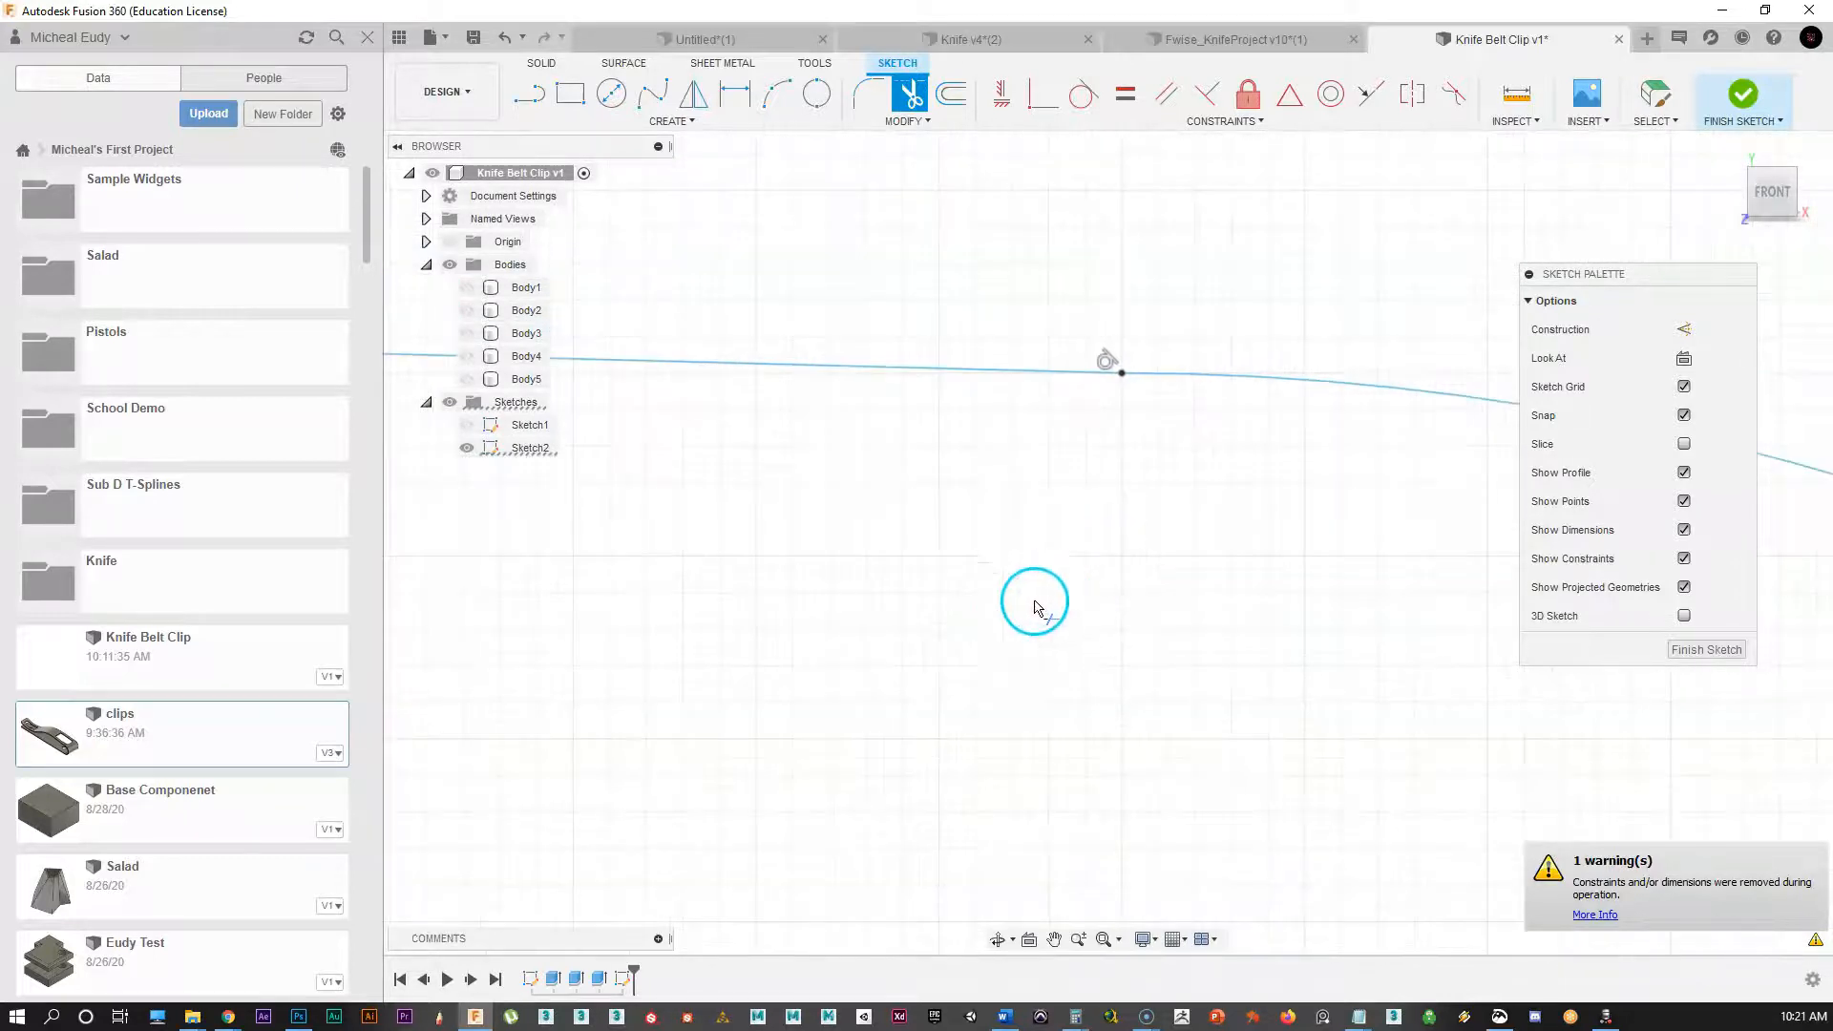
scroll(920, 755, "down", 4)
mouse_move(940, 743)
middle_mouse_down()
mouse_move(974, 647)
mouse_move(1051, 593)
middle_mouse_up()
scroll(1051, 593, "down", 5)
scroll(624, 753, "down", 1)
mouse_move(650, 735)
middle_mouse_down()
mouse_move(1060, 524)
mouse_move(1039, 549)
mouse_move(1144, 564)
middle_mouse_up()
scroll(1012, 545, "down", 2)
scroll(990, 528, "down", 2)
scroll(1144, 564, "down", 1)
key("t")
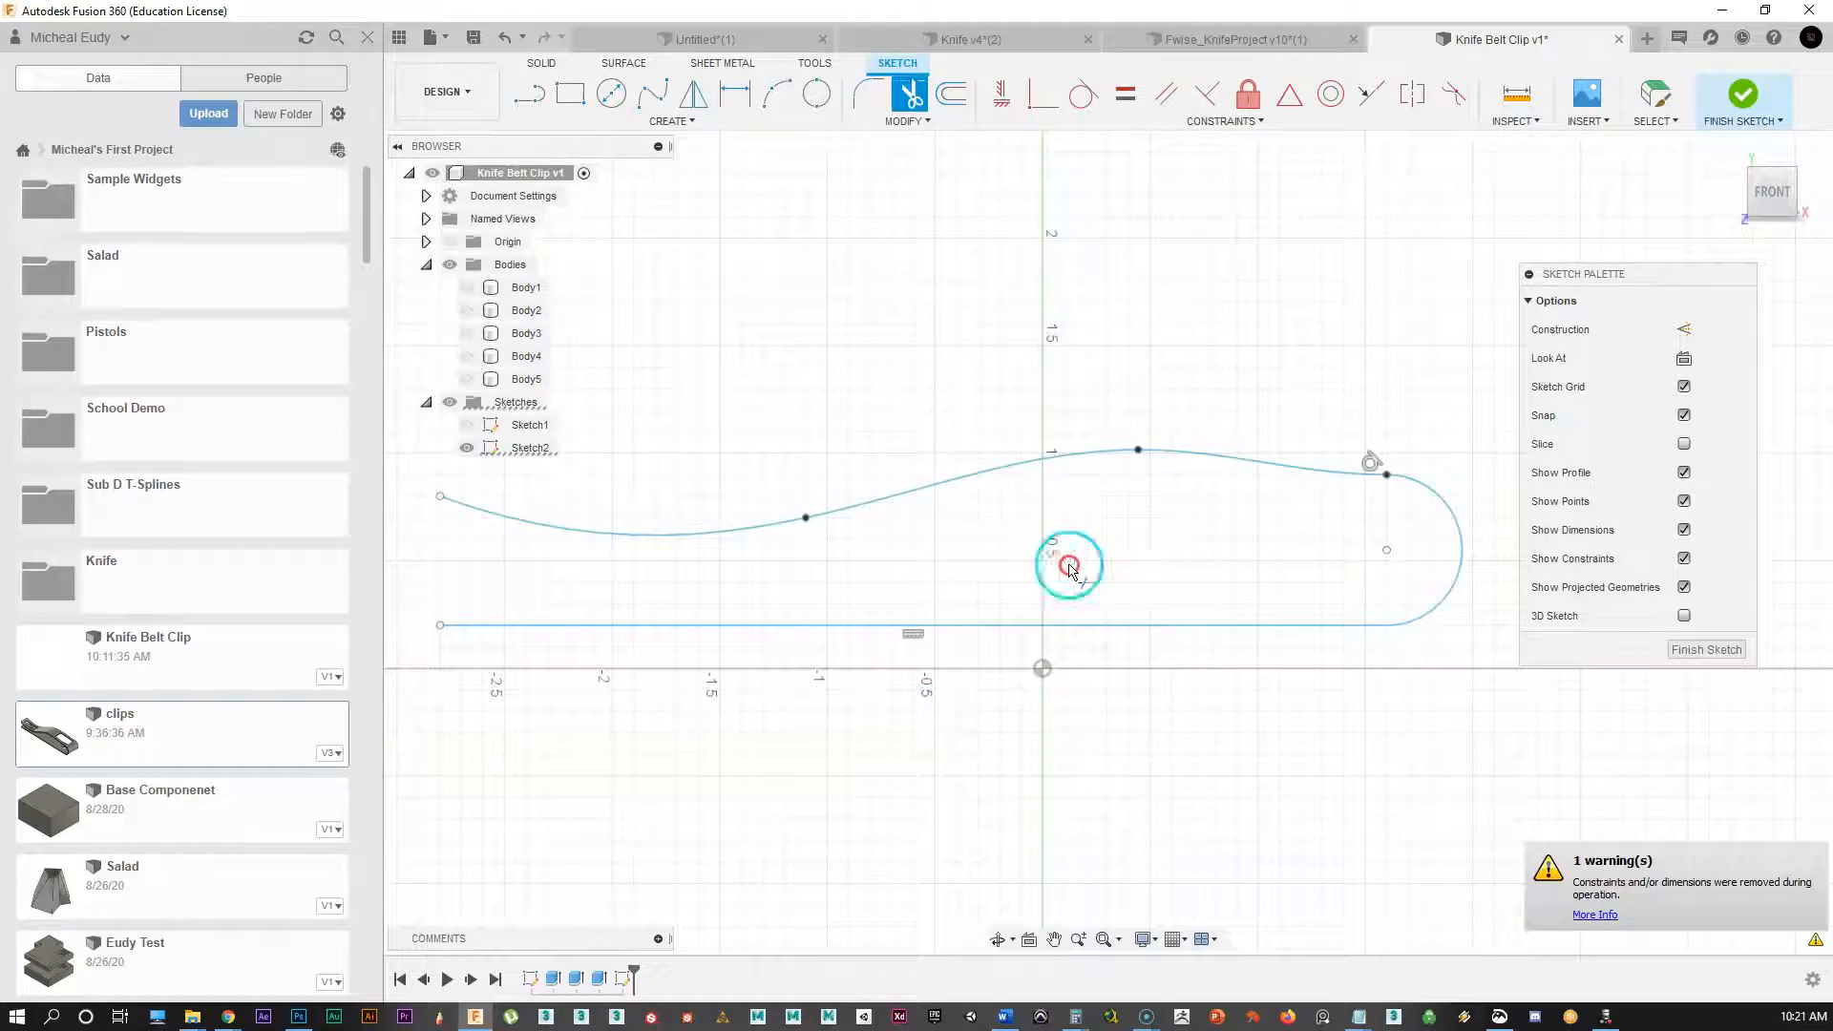
left_click(951, 93)
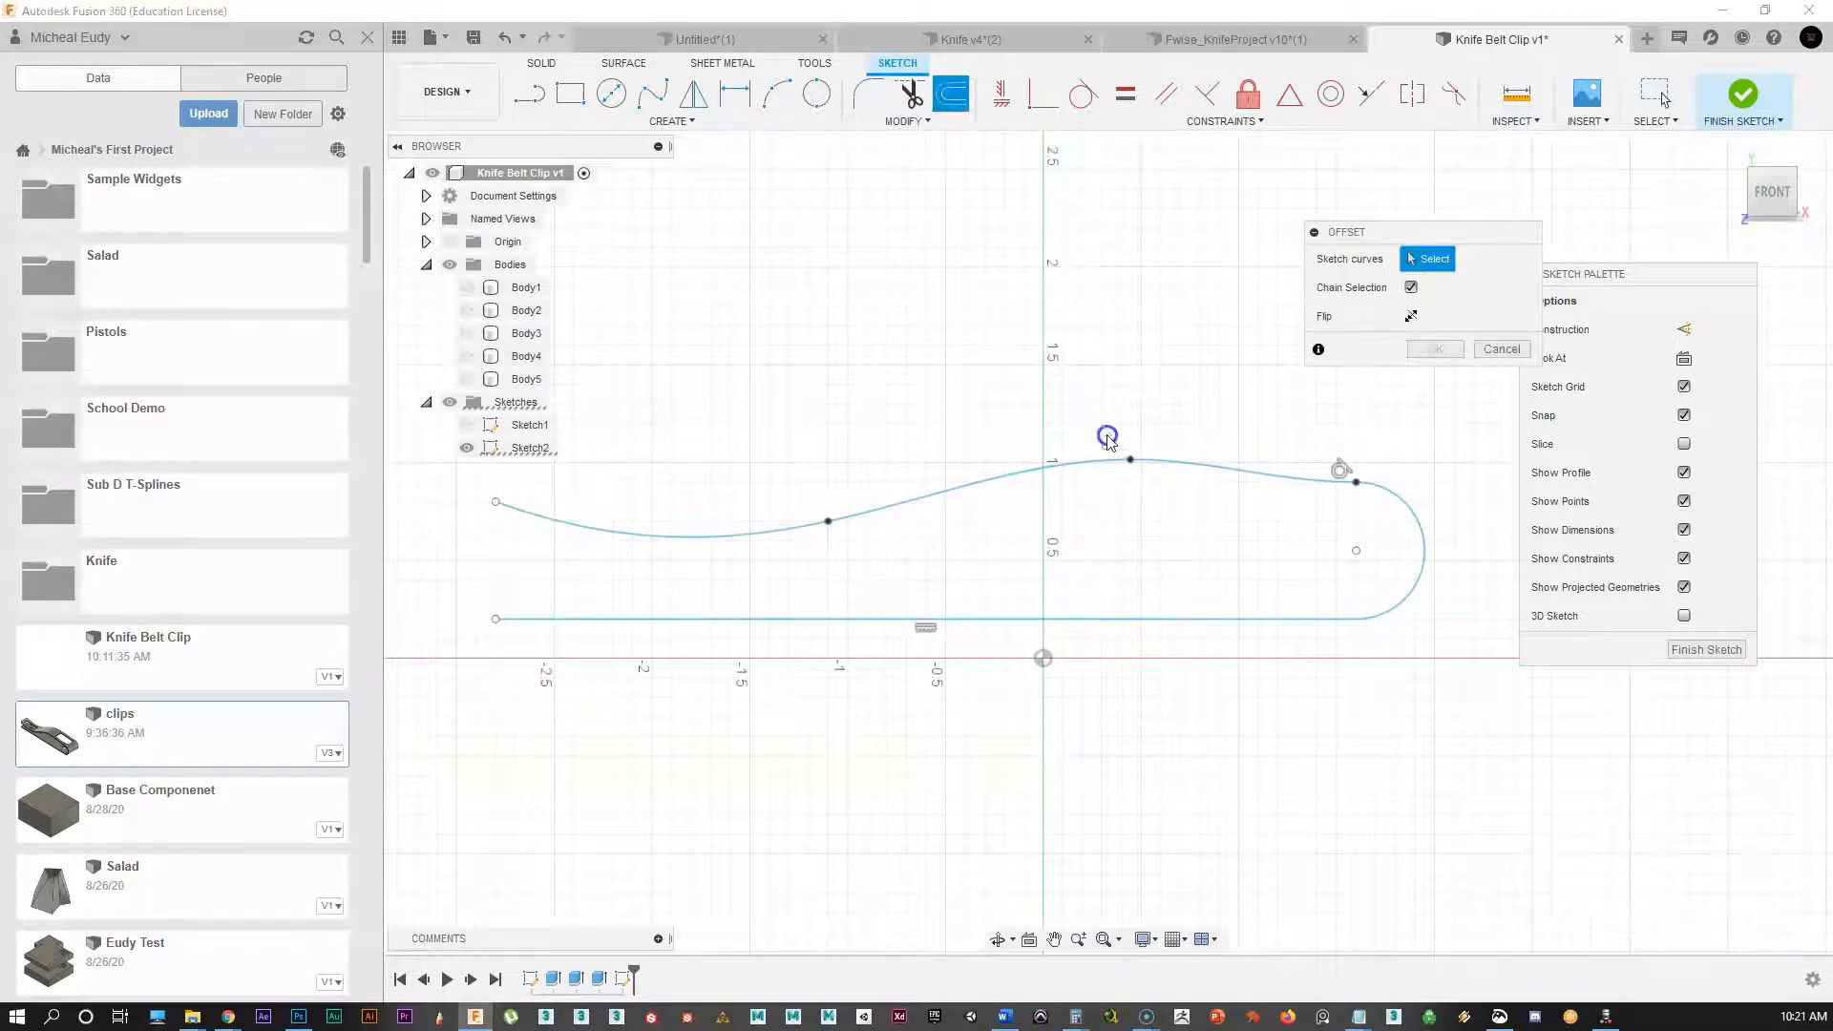
Step: Offset the whole clip profile chain inward by 0.07 in
left_click(1173, 462)
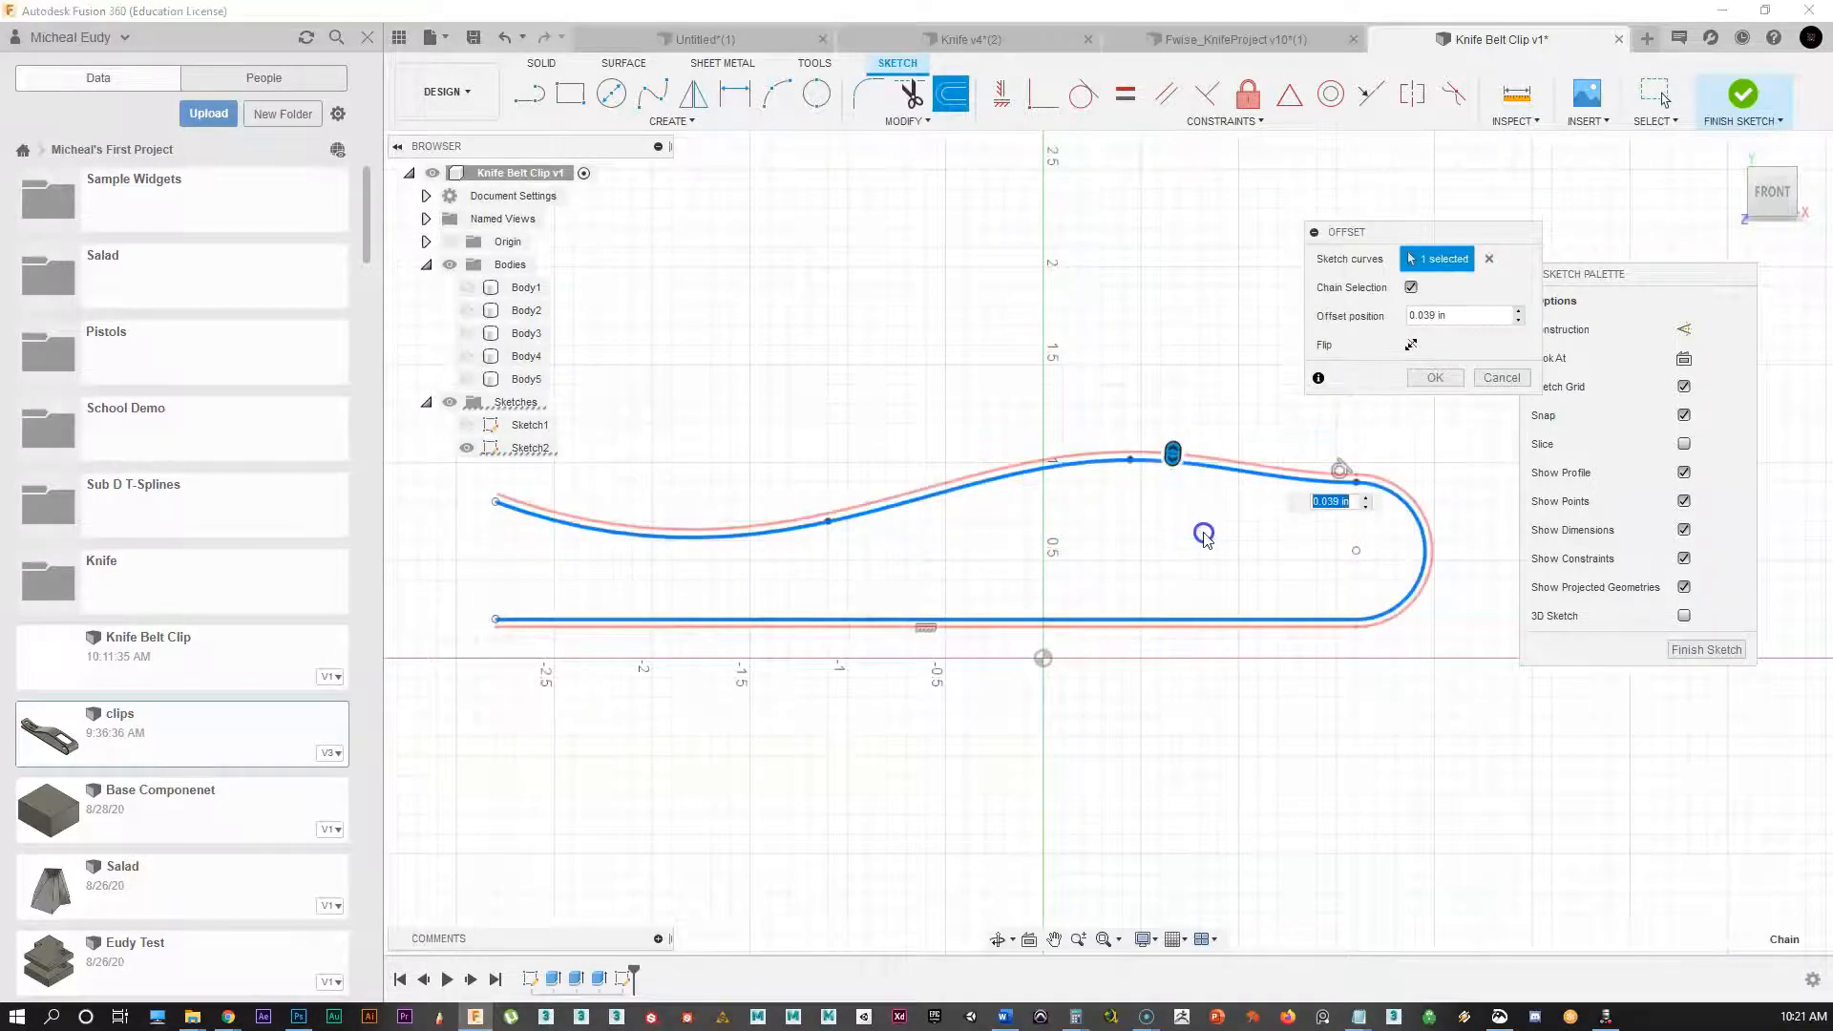
left_click_drag(1175, 455, 1173, 476)
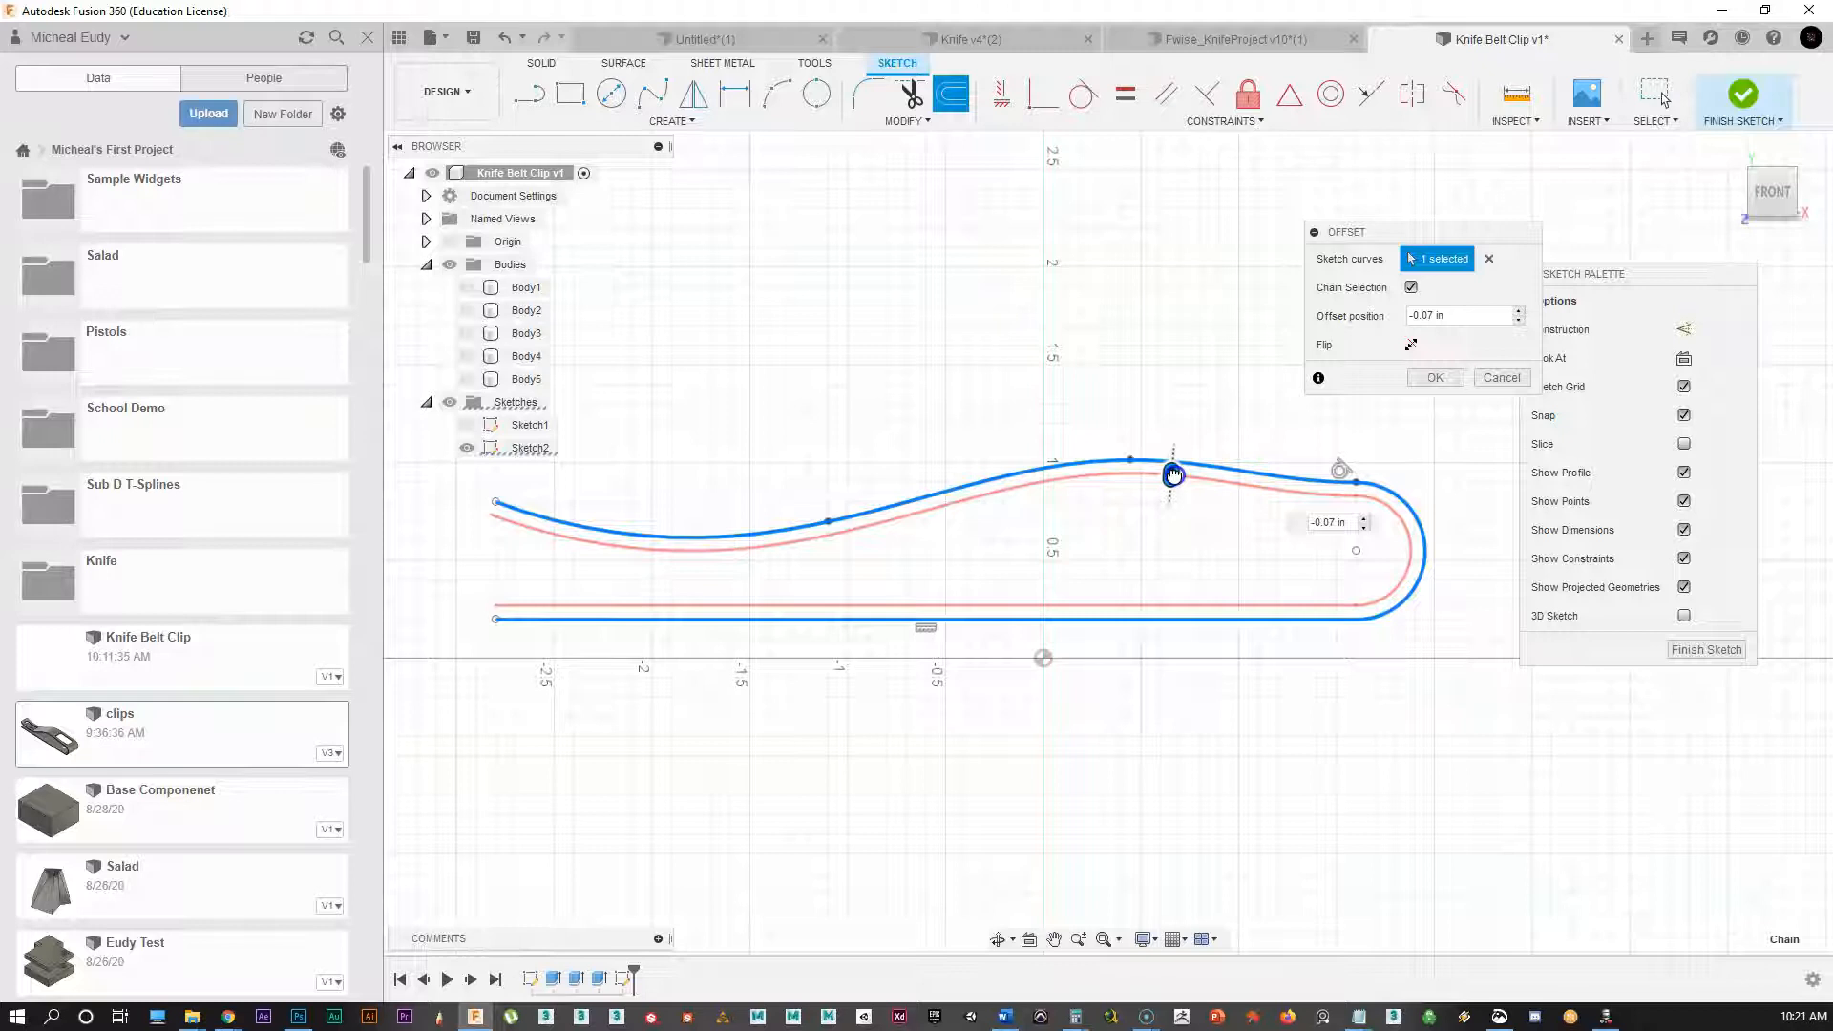
left_click(1450, 385)
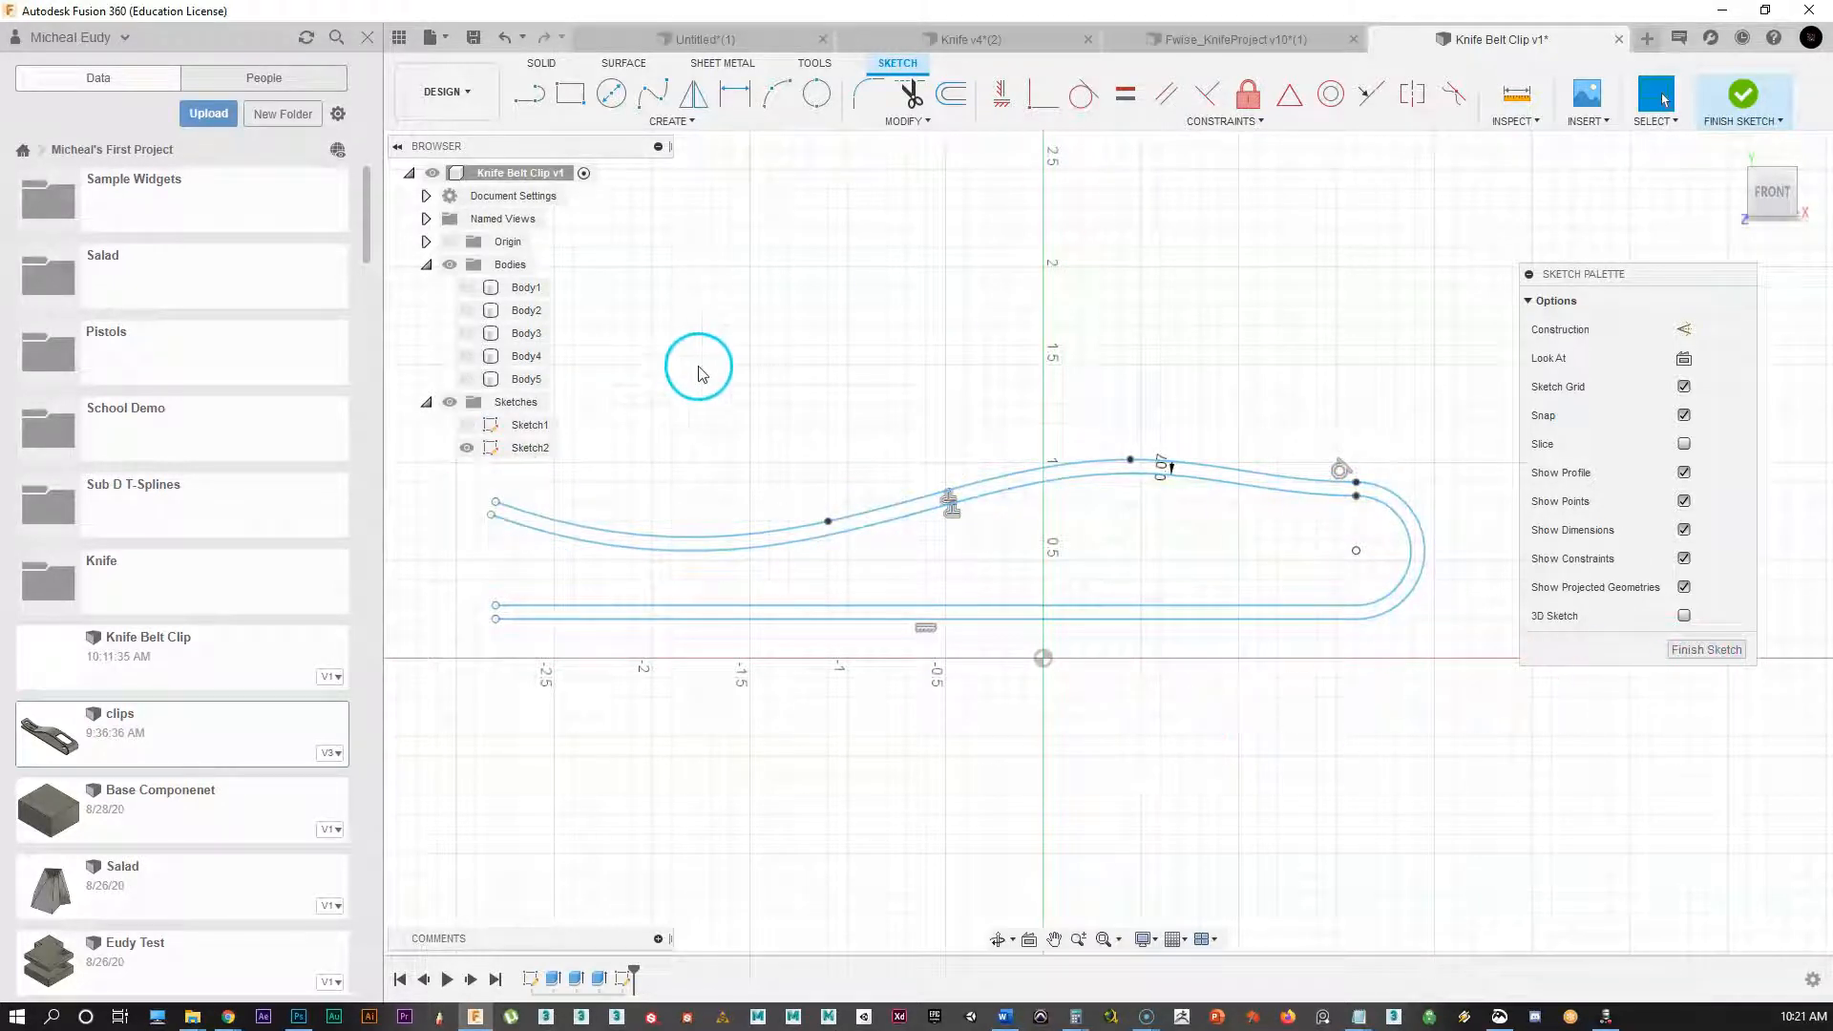
Step: Finish the sketch, return to the Home view, and show Body5 again
left_click(1683, 653)
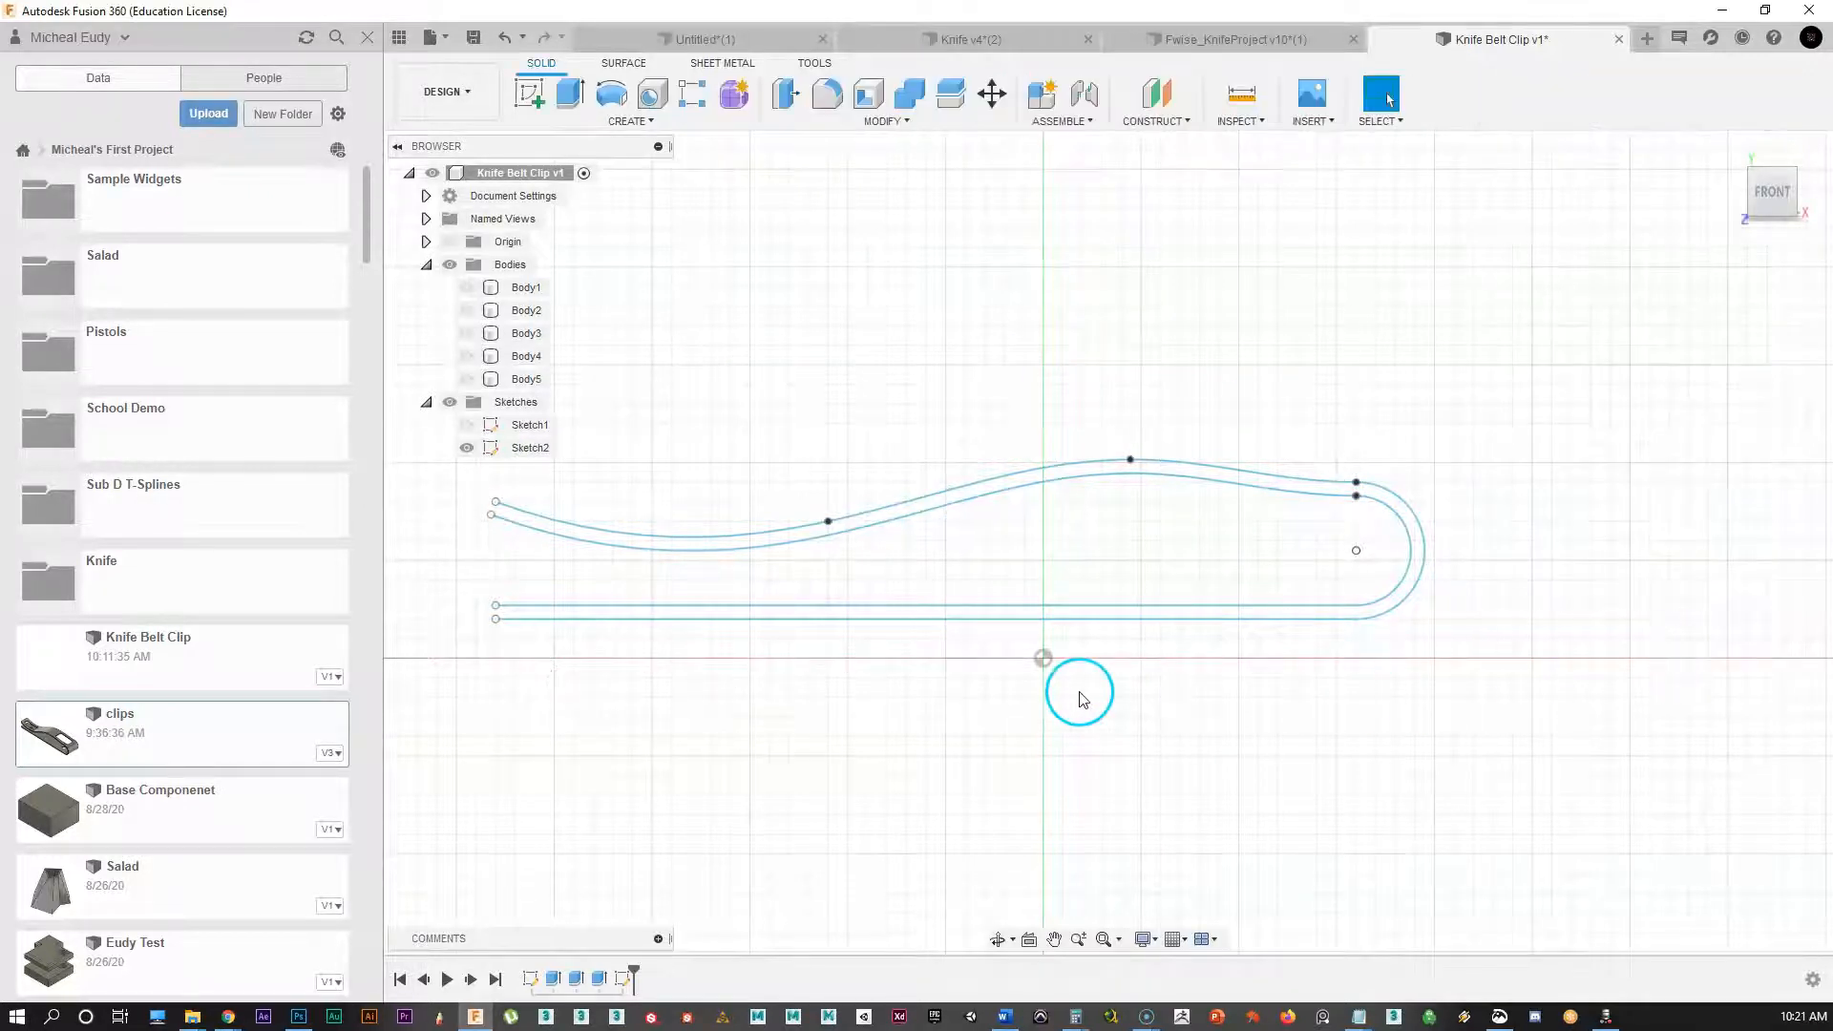
left_click(1724, 153)
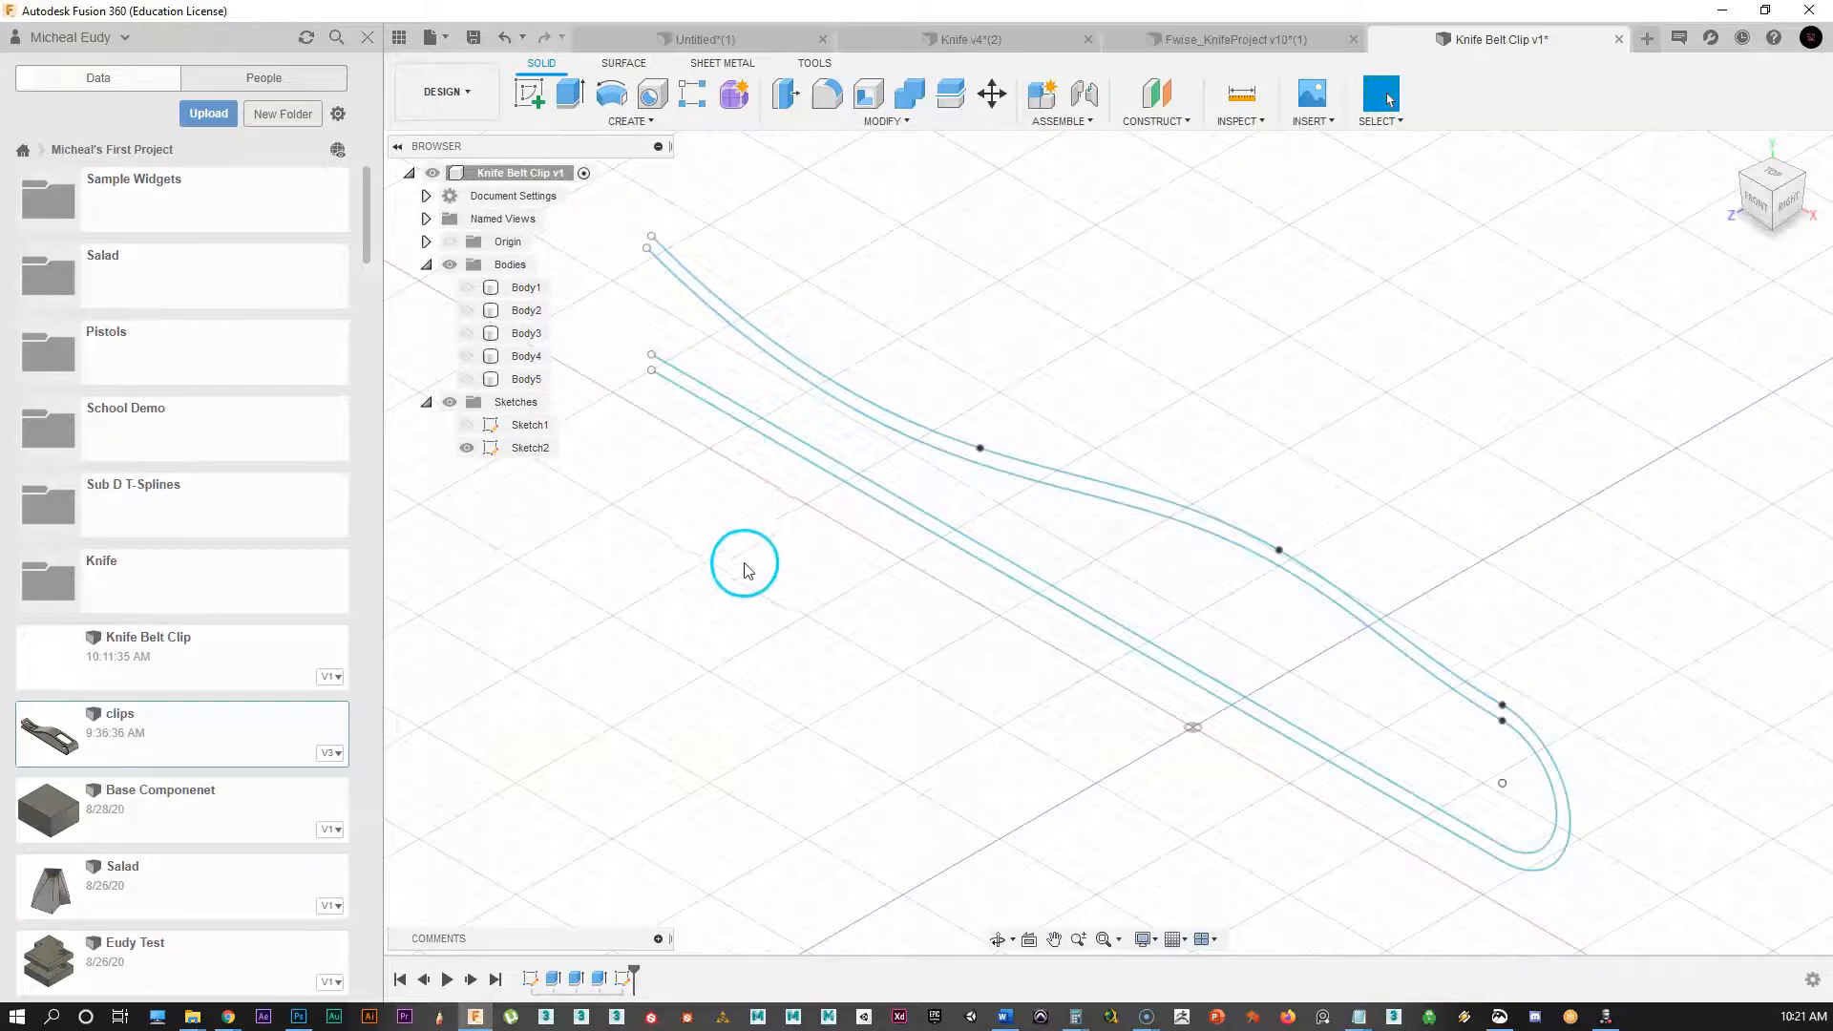
left_click(466, 380)
scroll(600, 577, "down", 5)
middle_click_drag(569, 605, 736, 664)
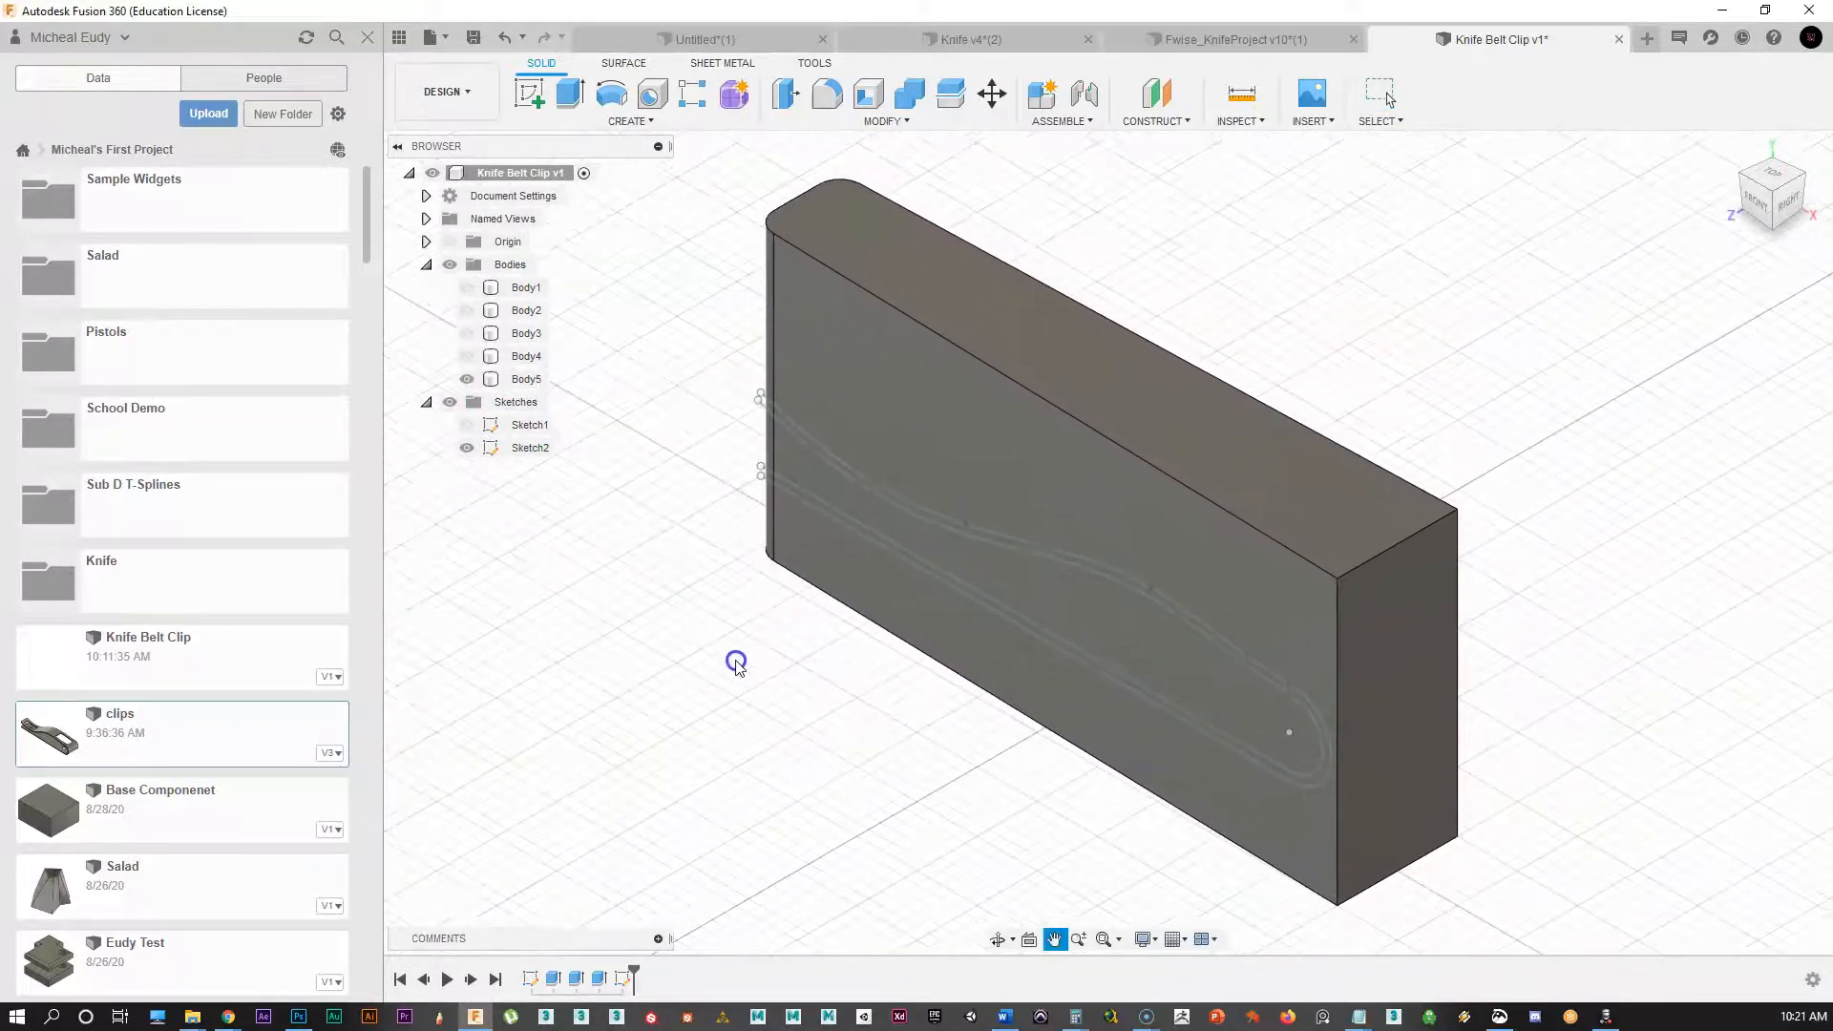
middle_click(737, 661)
Step: Split Body5 with both Sketch2 clip curves into Body5, Body6 and Body7
middle_click_drag(1118, 217, 1080, 231)
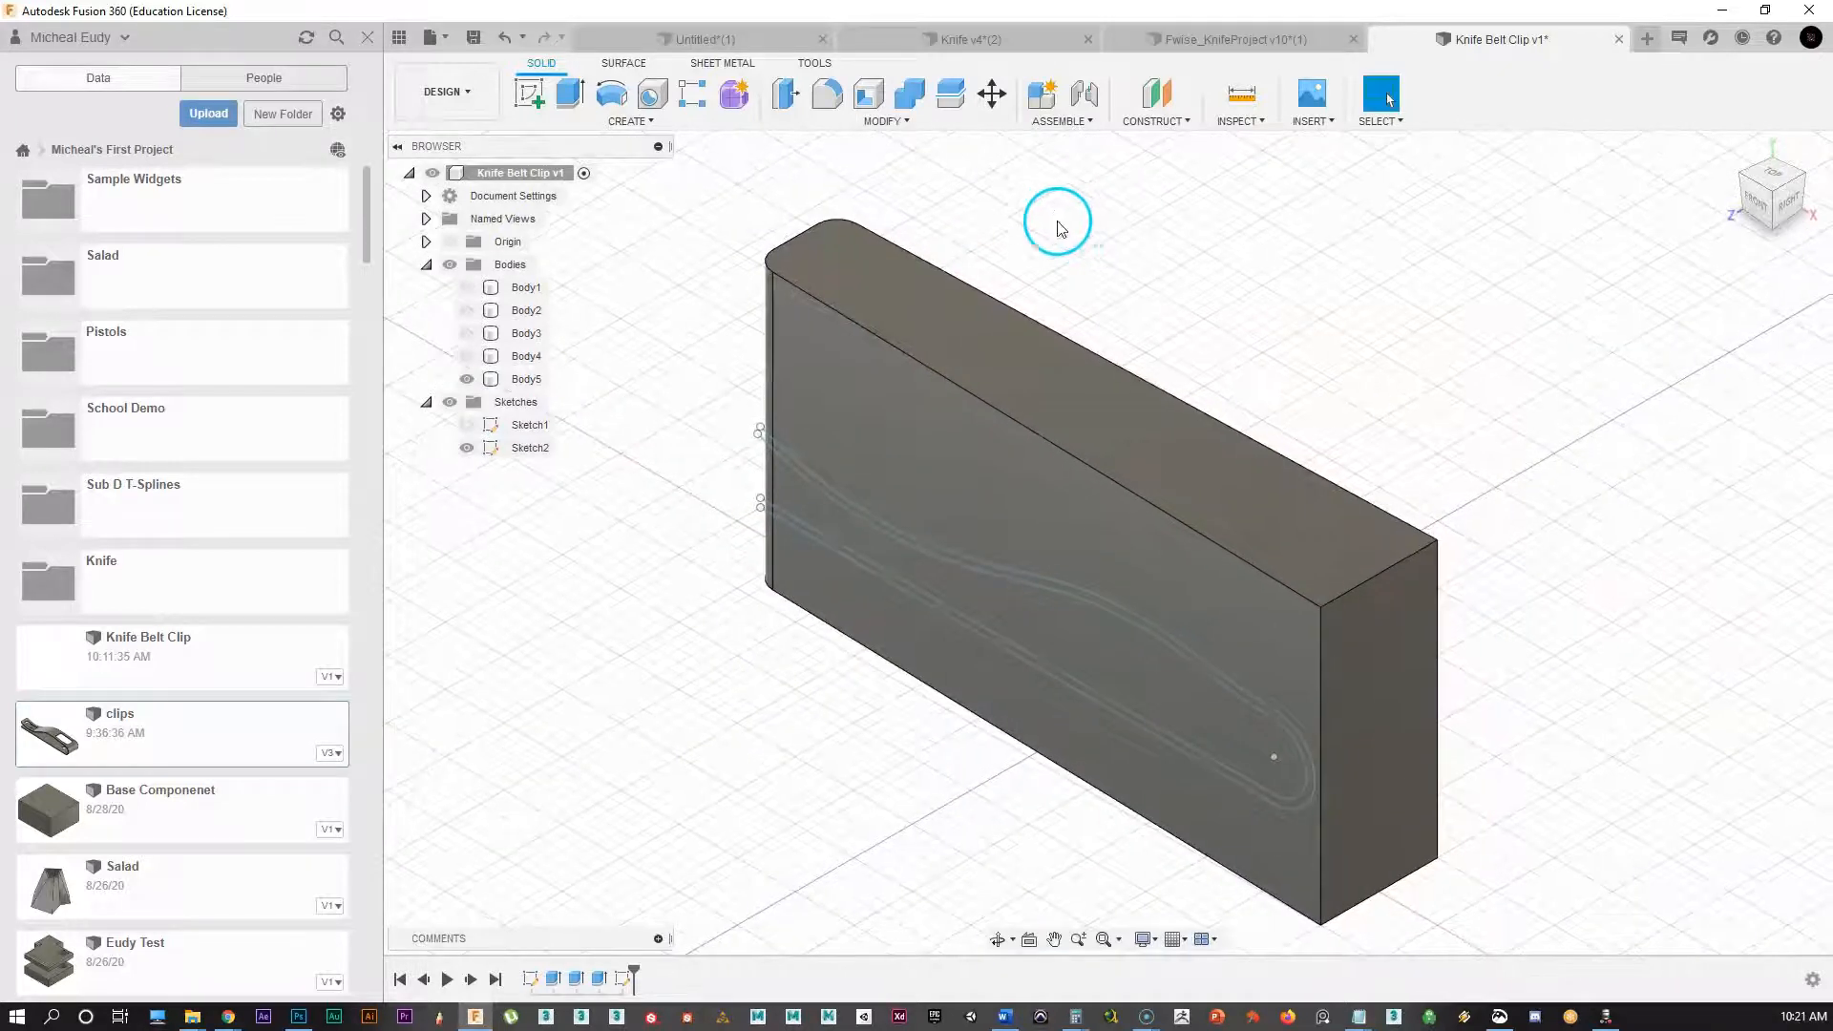
scroll(954, 148, "up", 3)
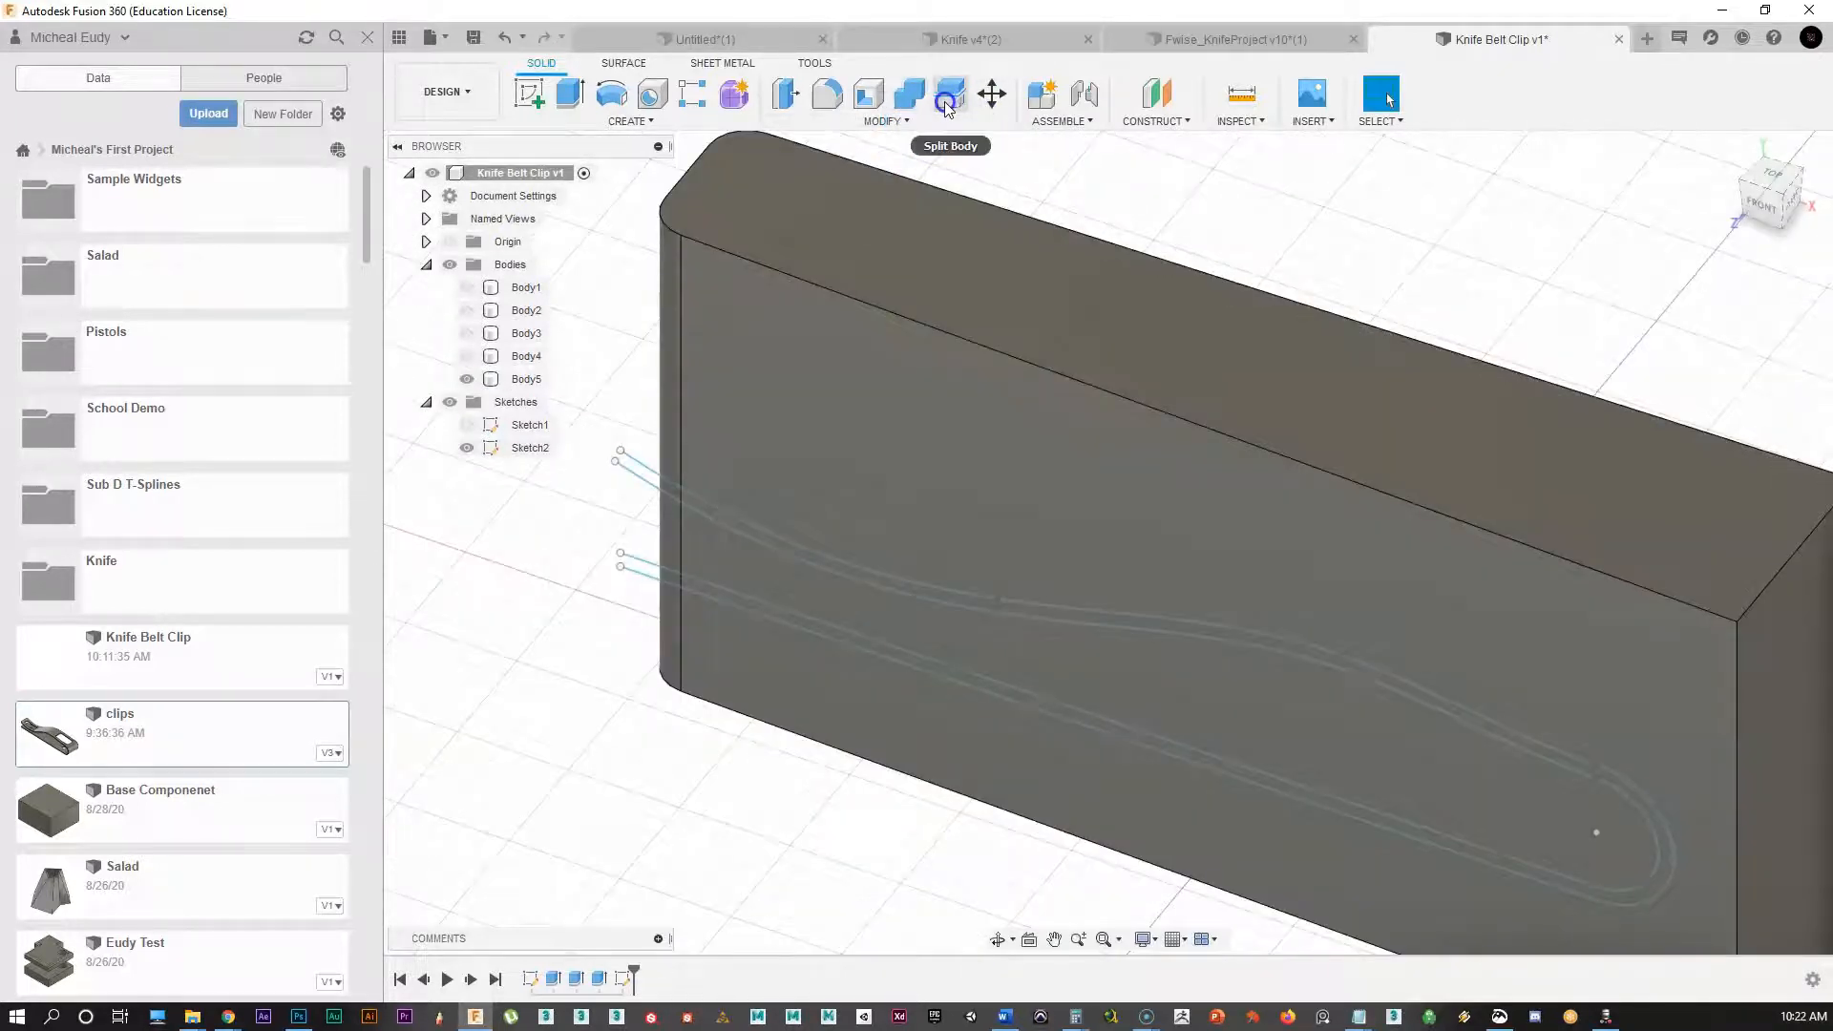
left_click(950, 103)
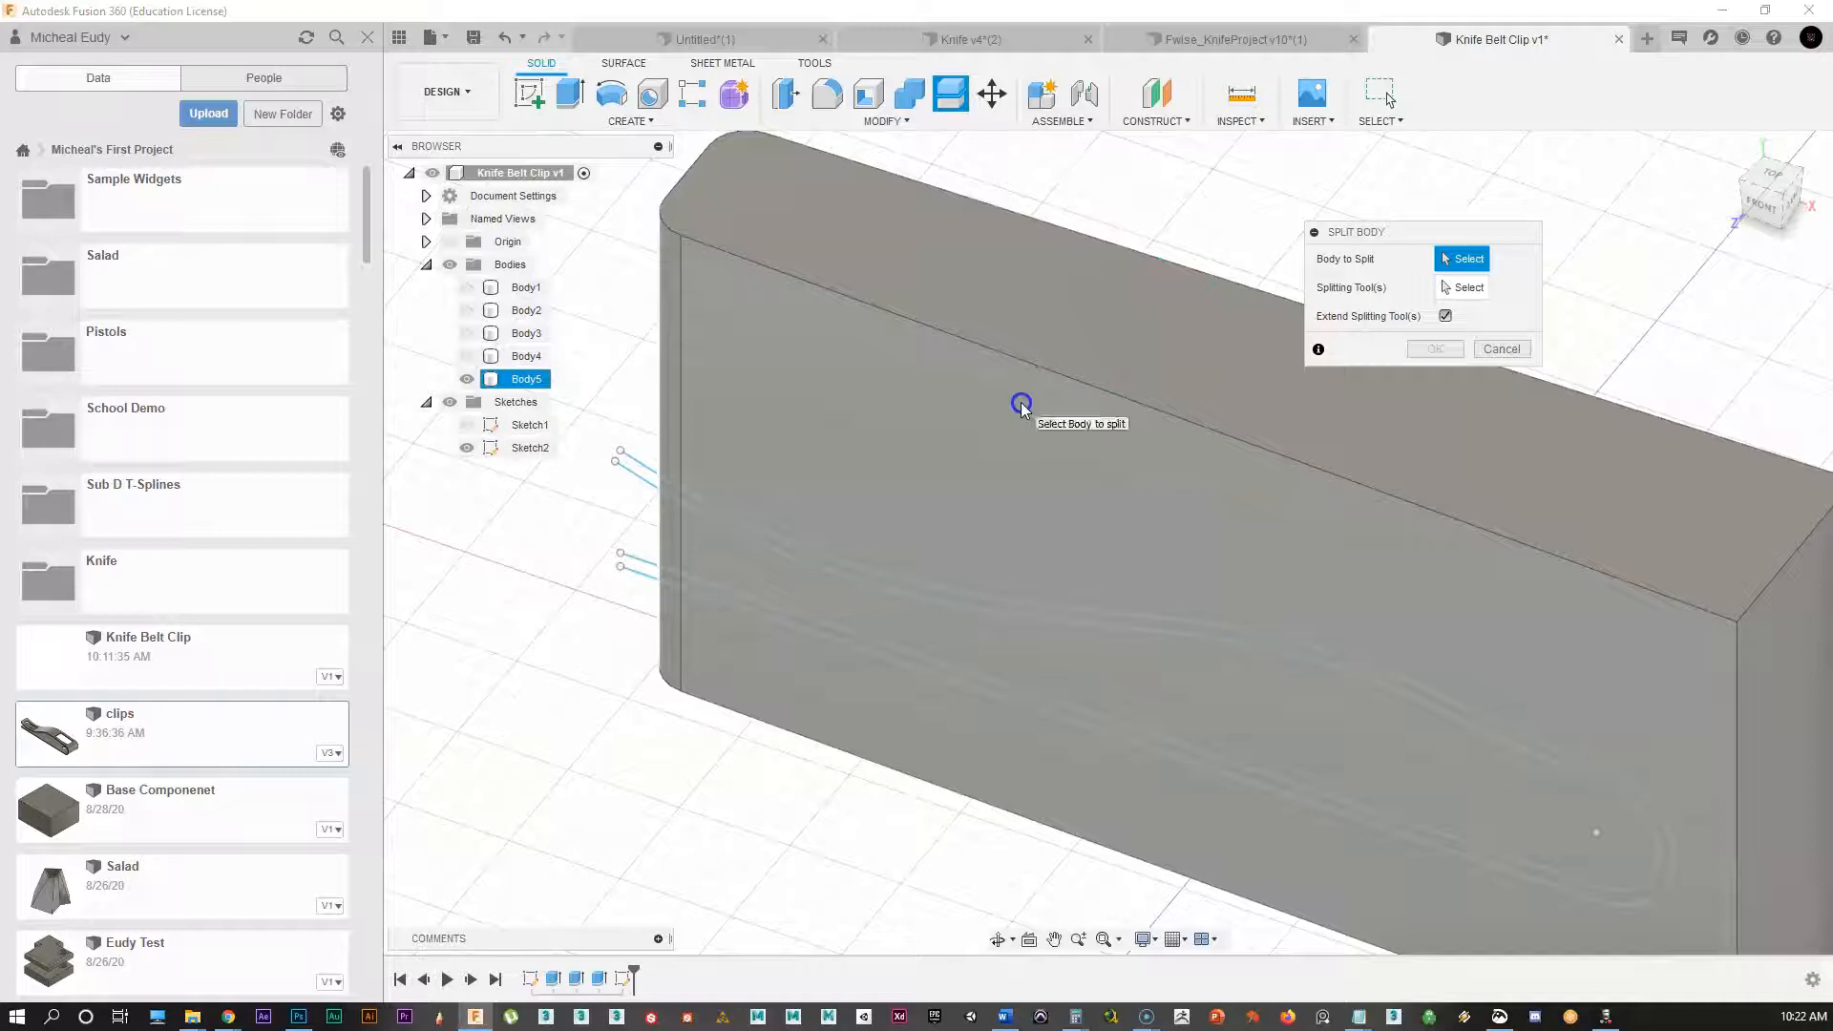
left_click(1022, 403)
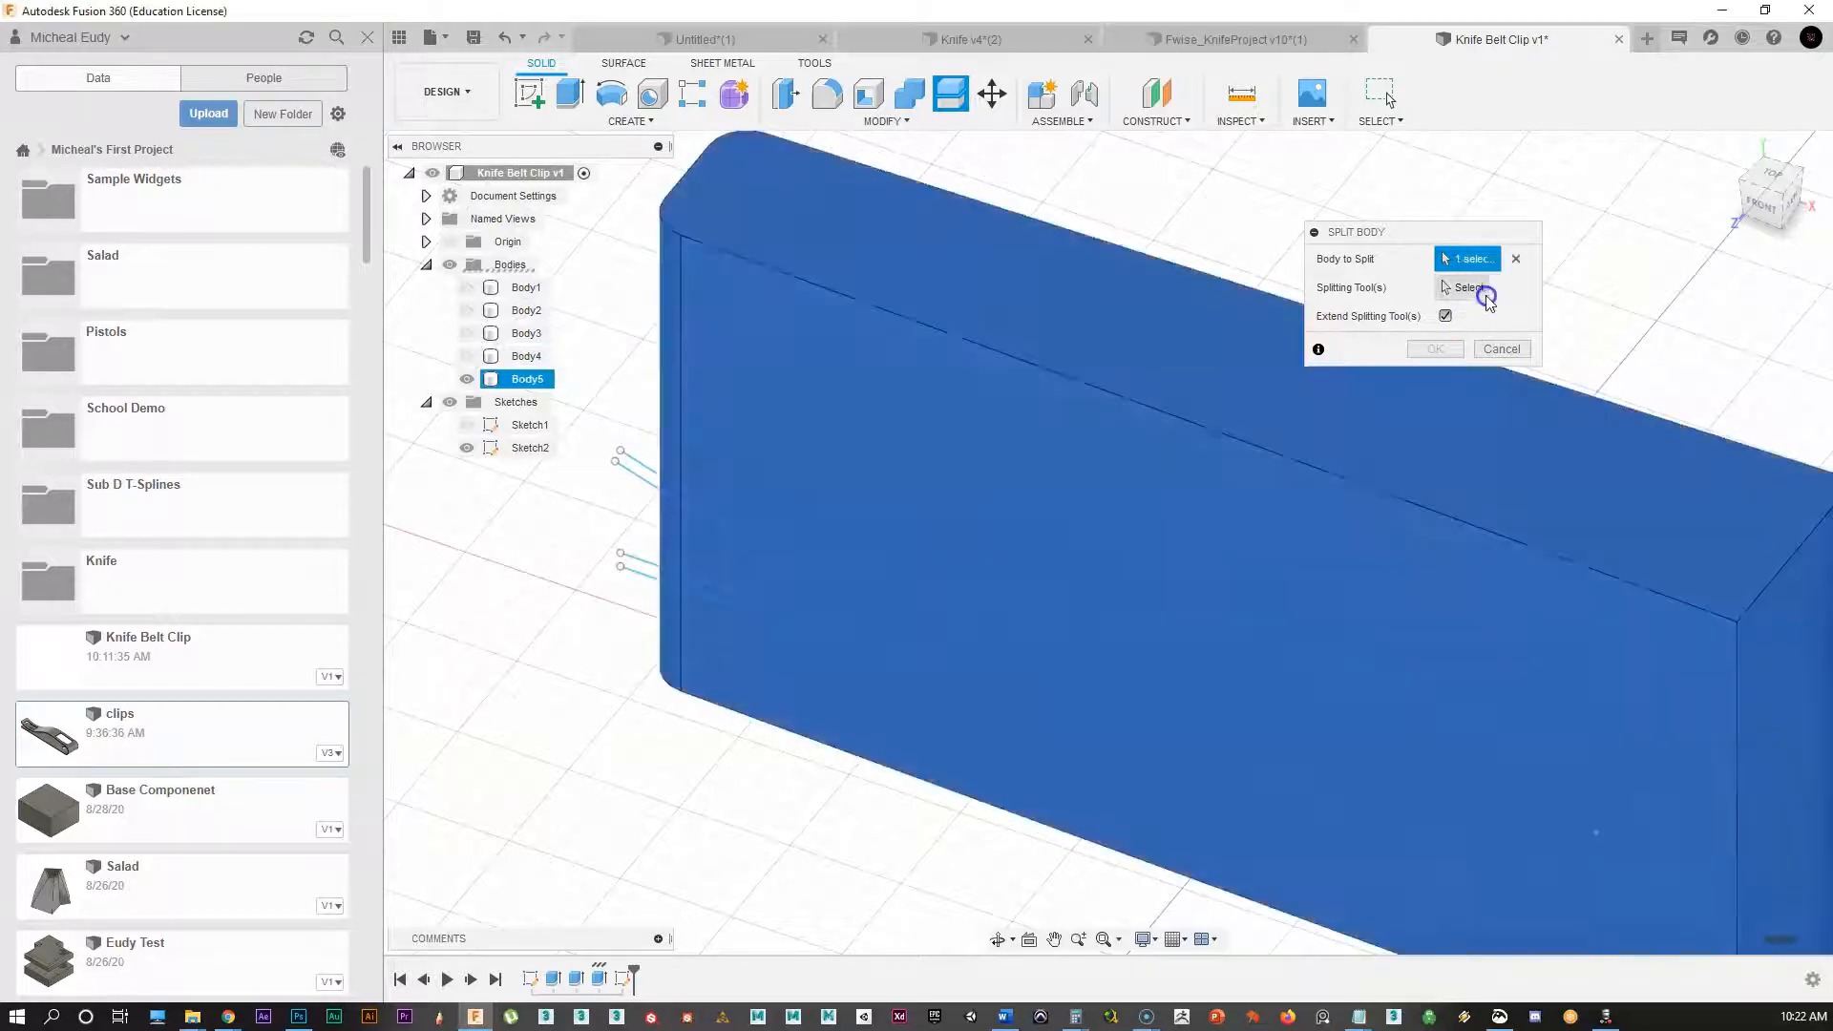
left_click(643, 471)
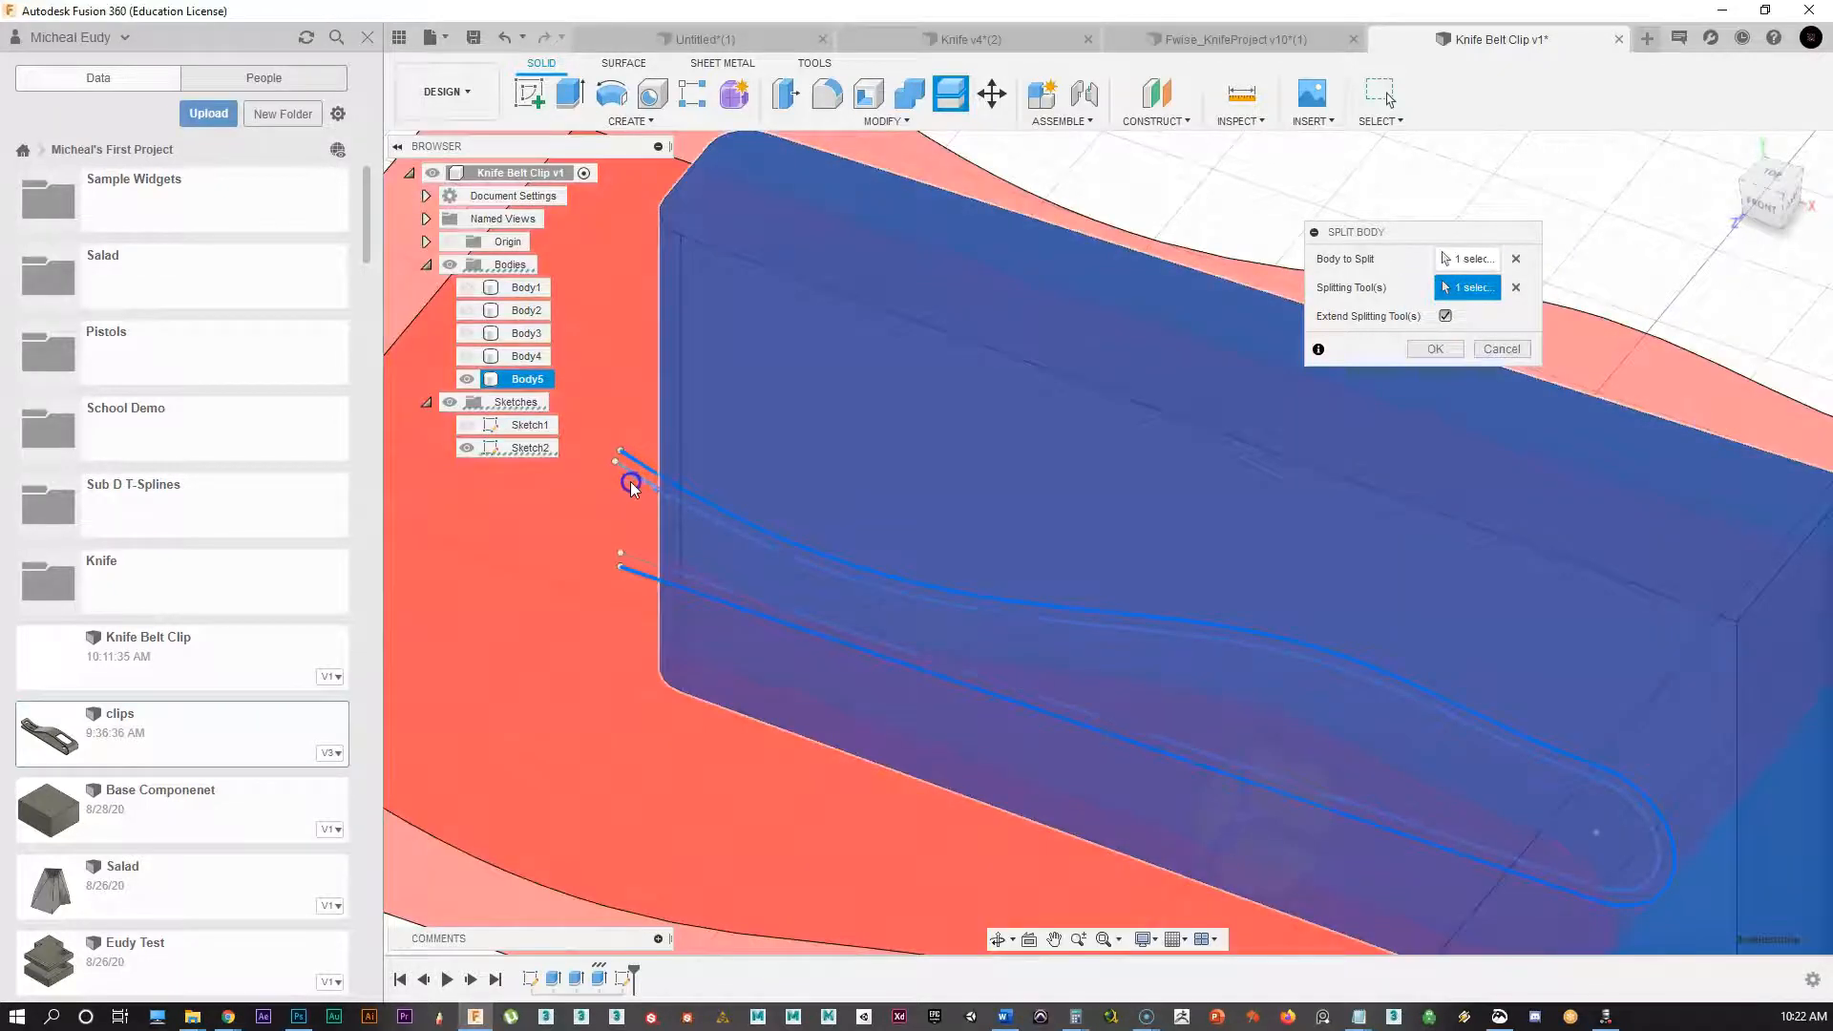
left_click(632, 475)
scroll(1064, 626, "down", 3)
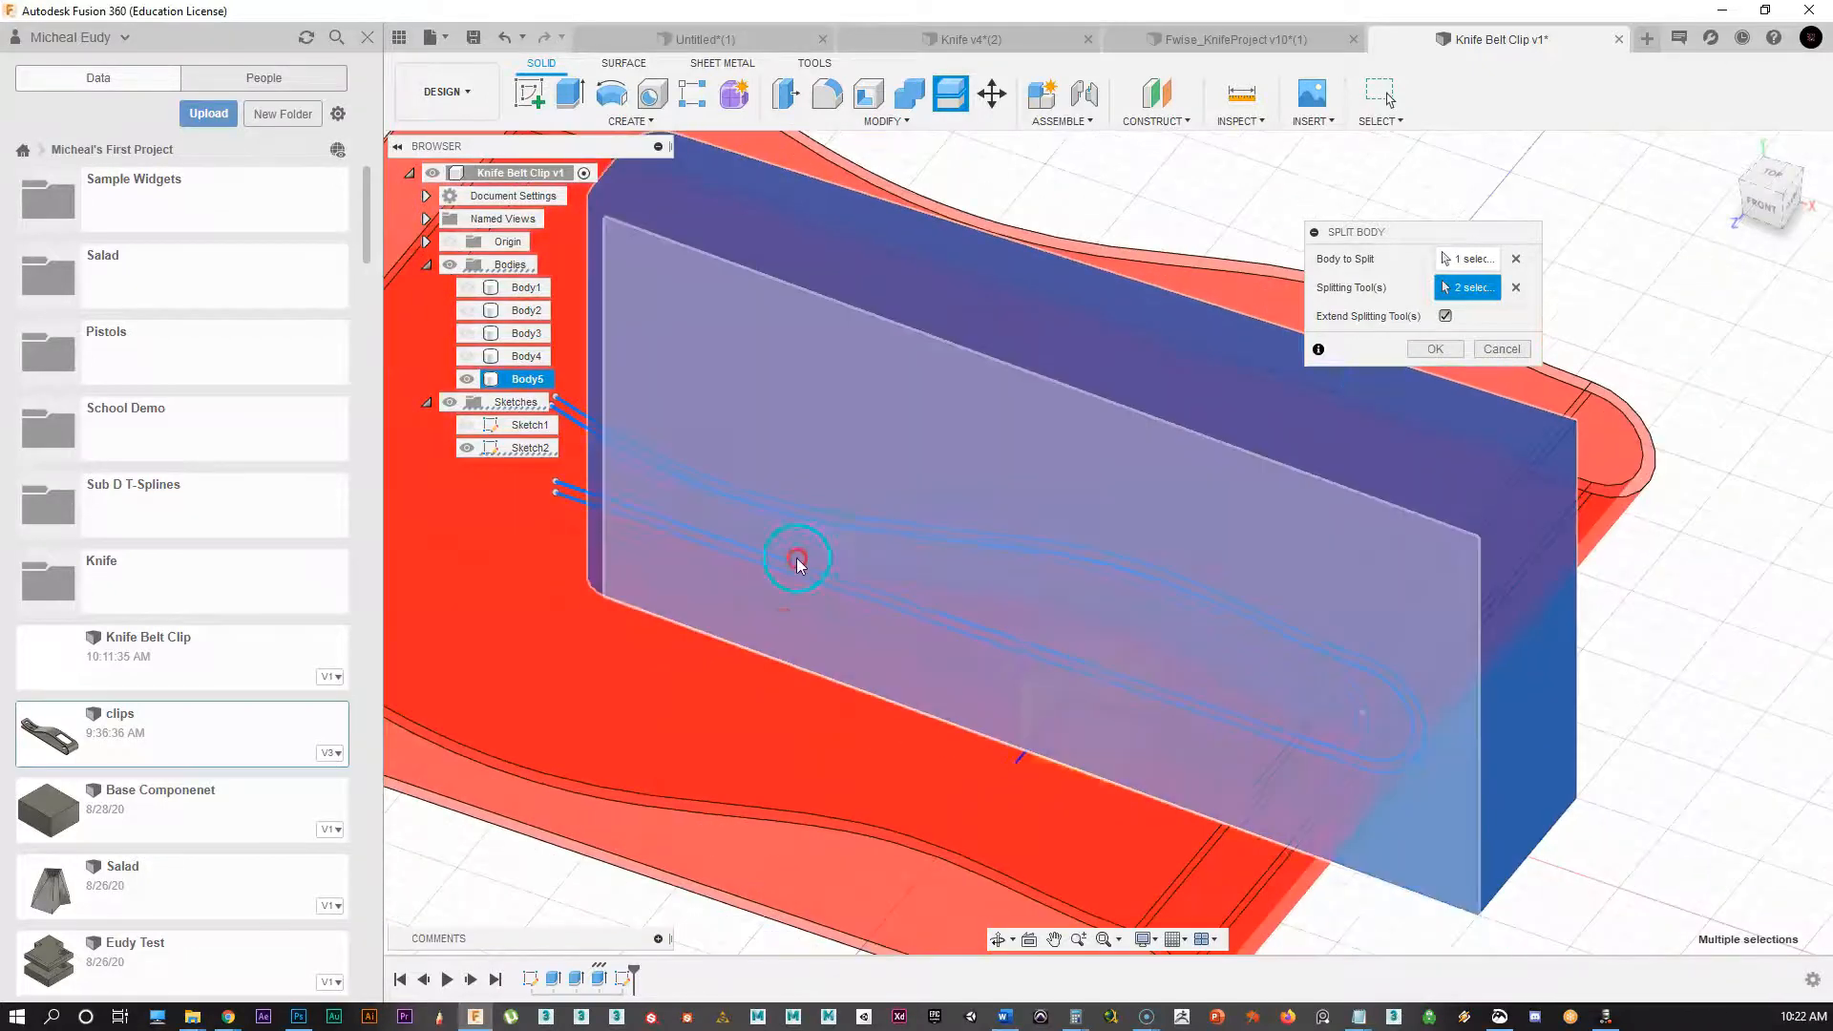
middle_click_drag(810, 651, 1092, 546, "shift")
left_click(1432, 348)
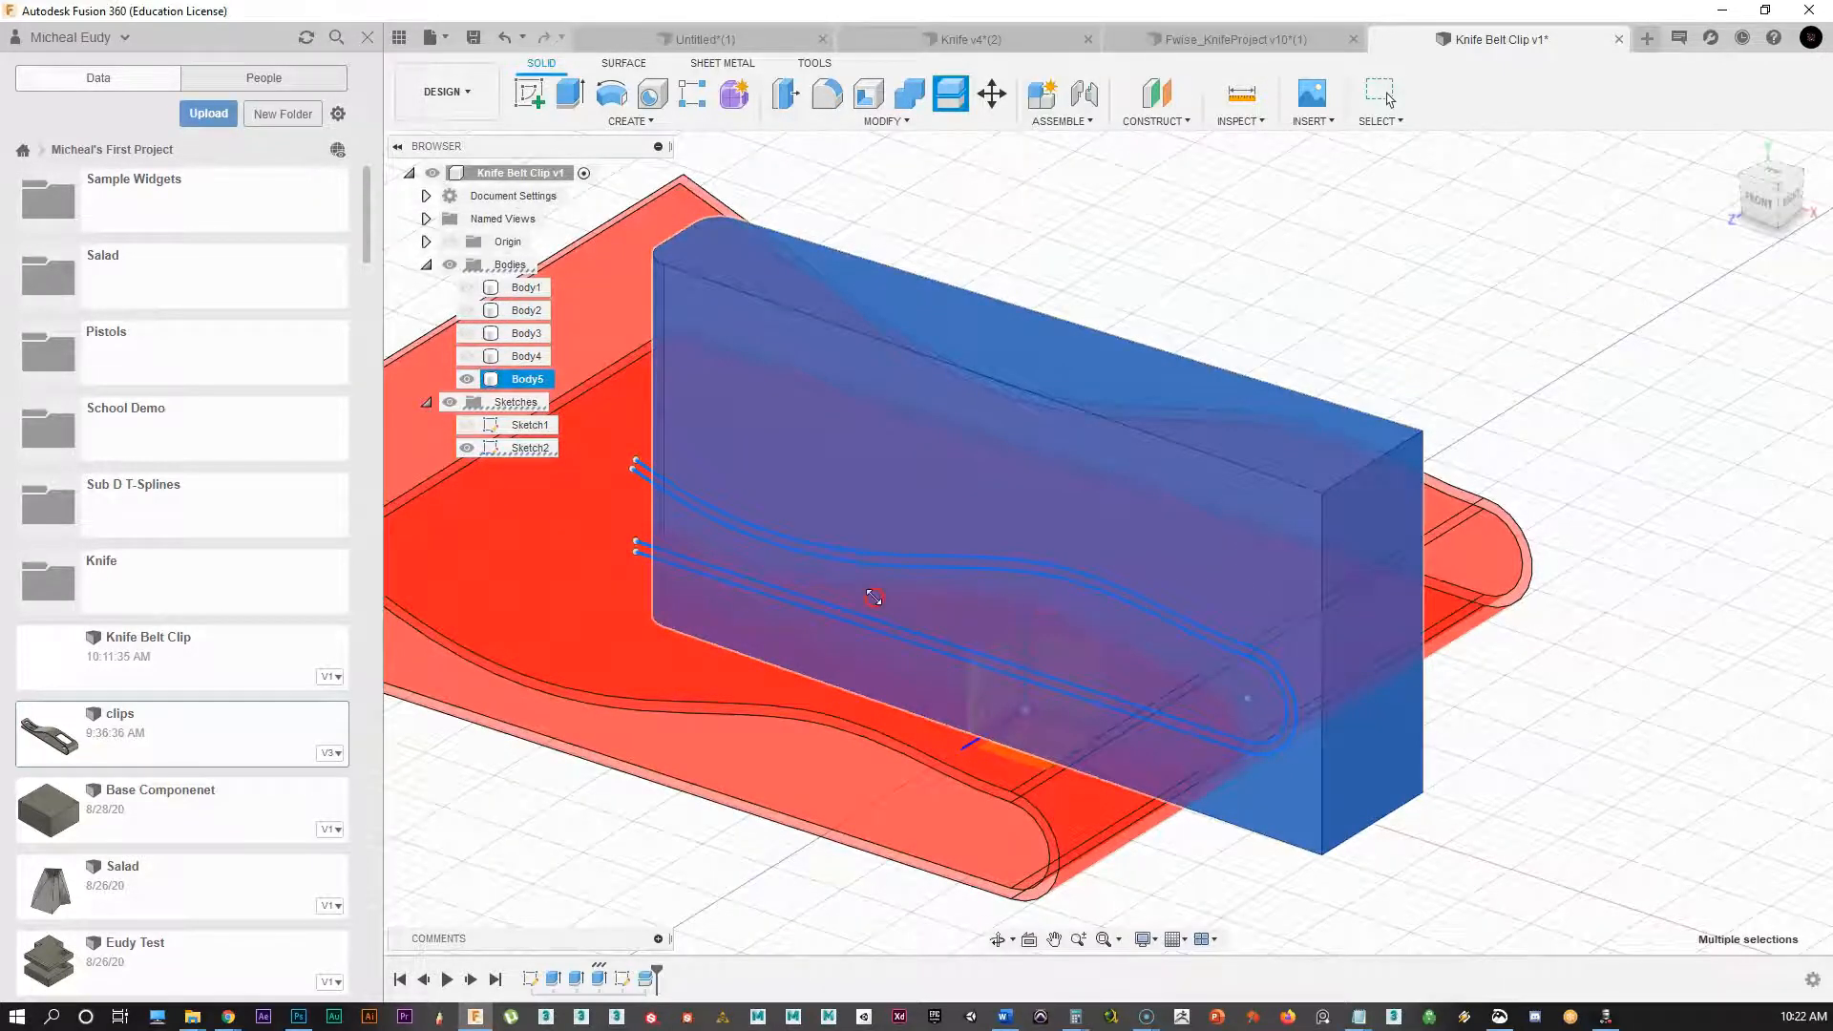
middle_click_drag(872, 594, 1072, 647, "shift")
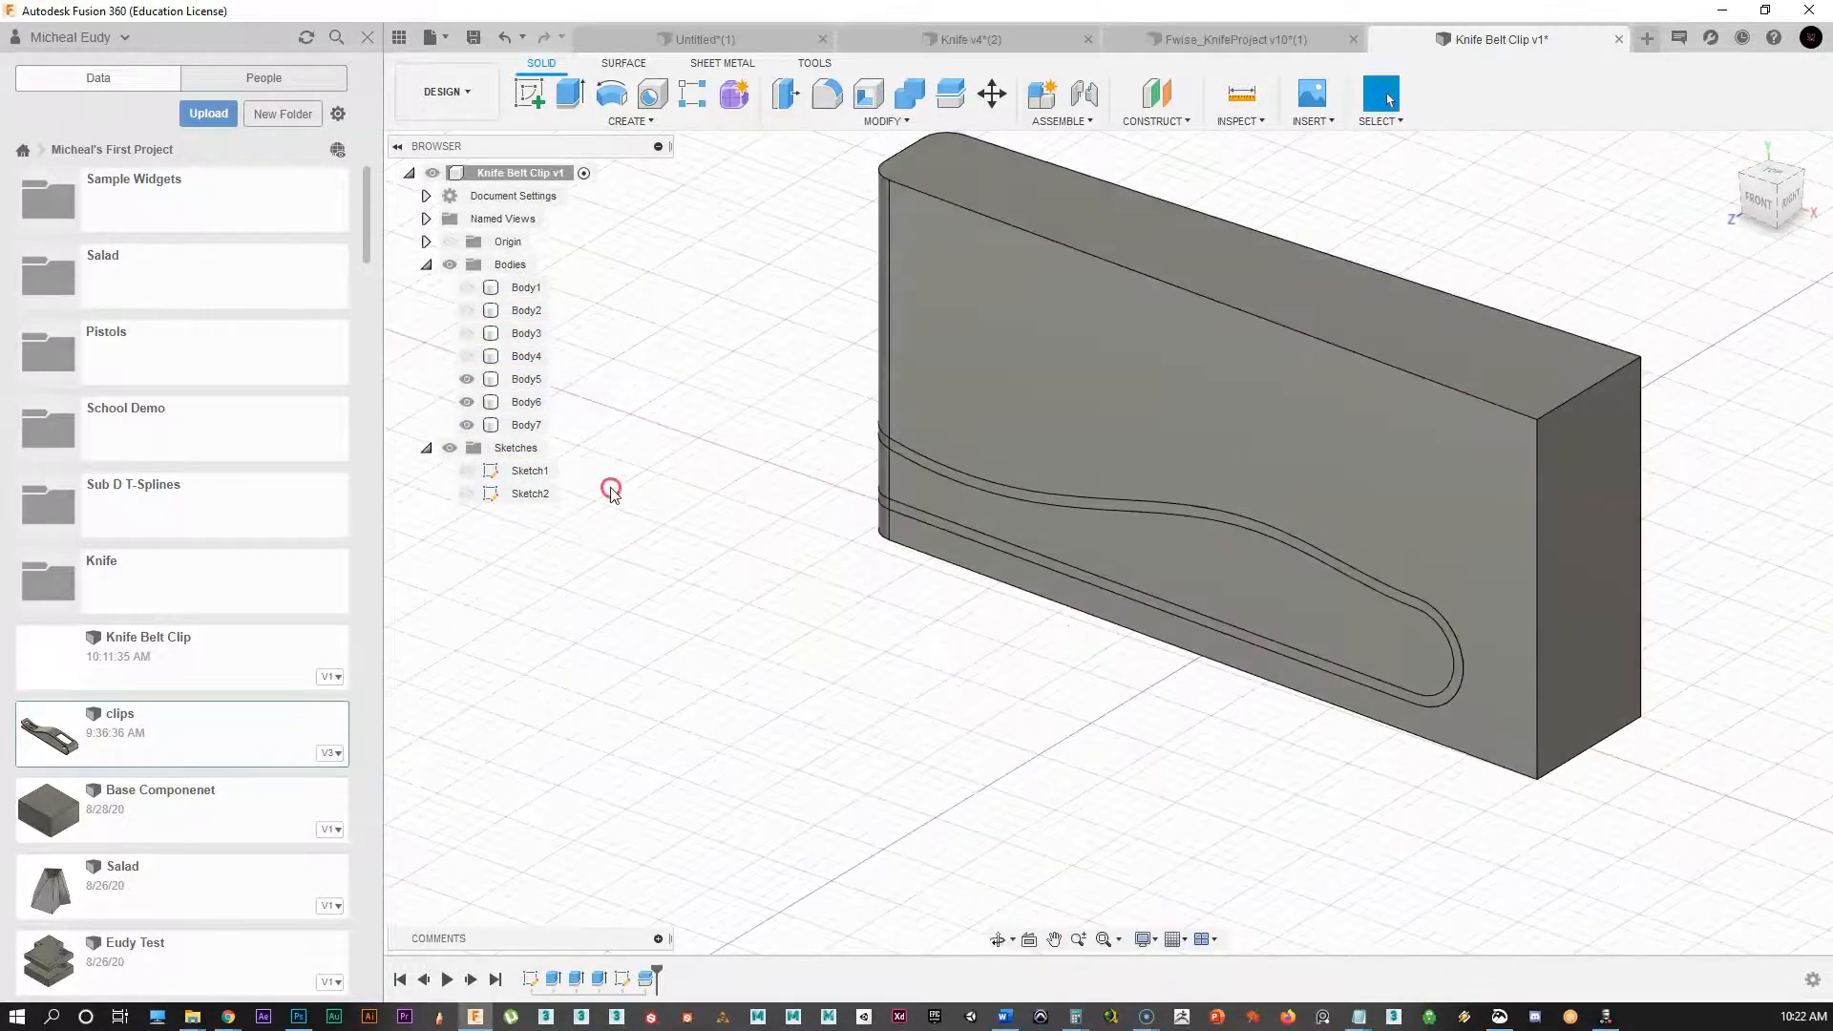
Step: Rename the split-off band Body7 to 'Clip'
left_click(467, 425)
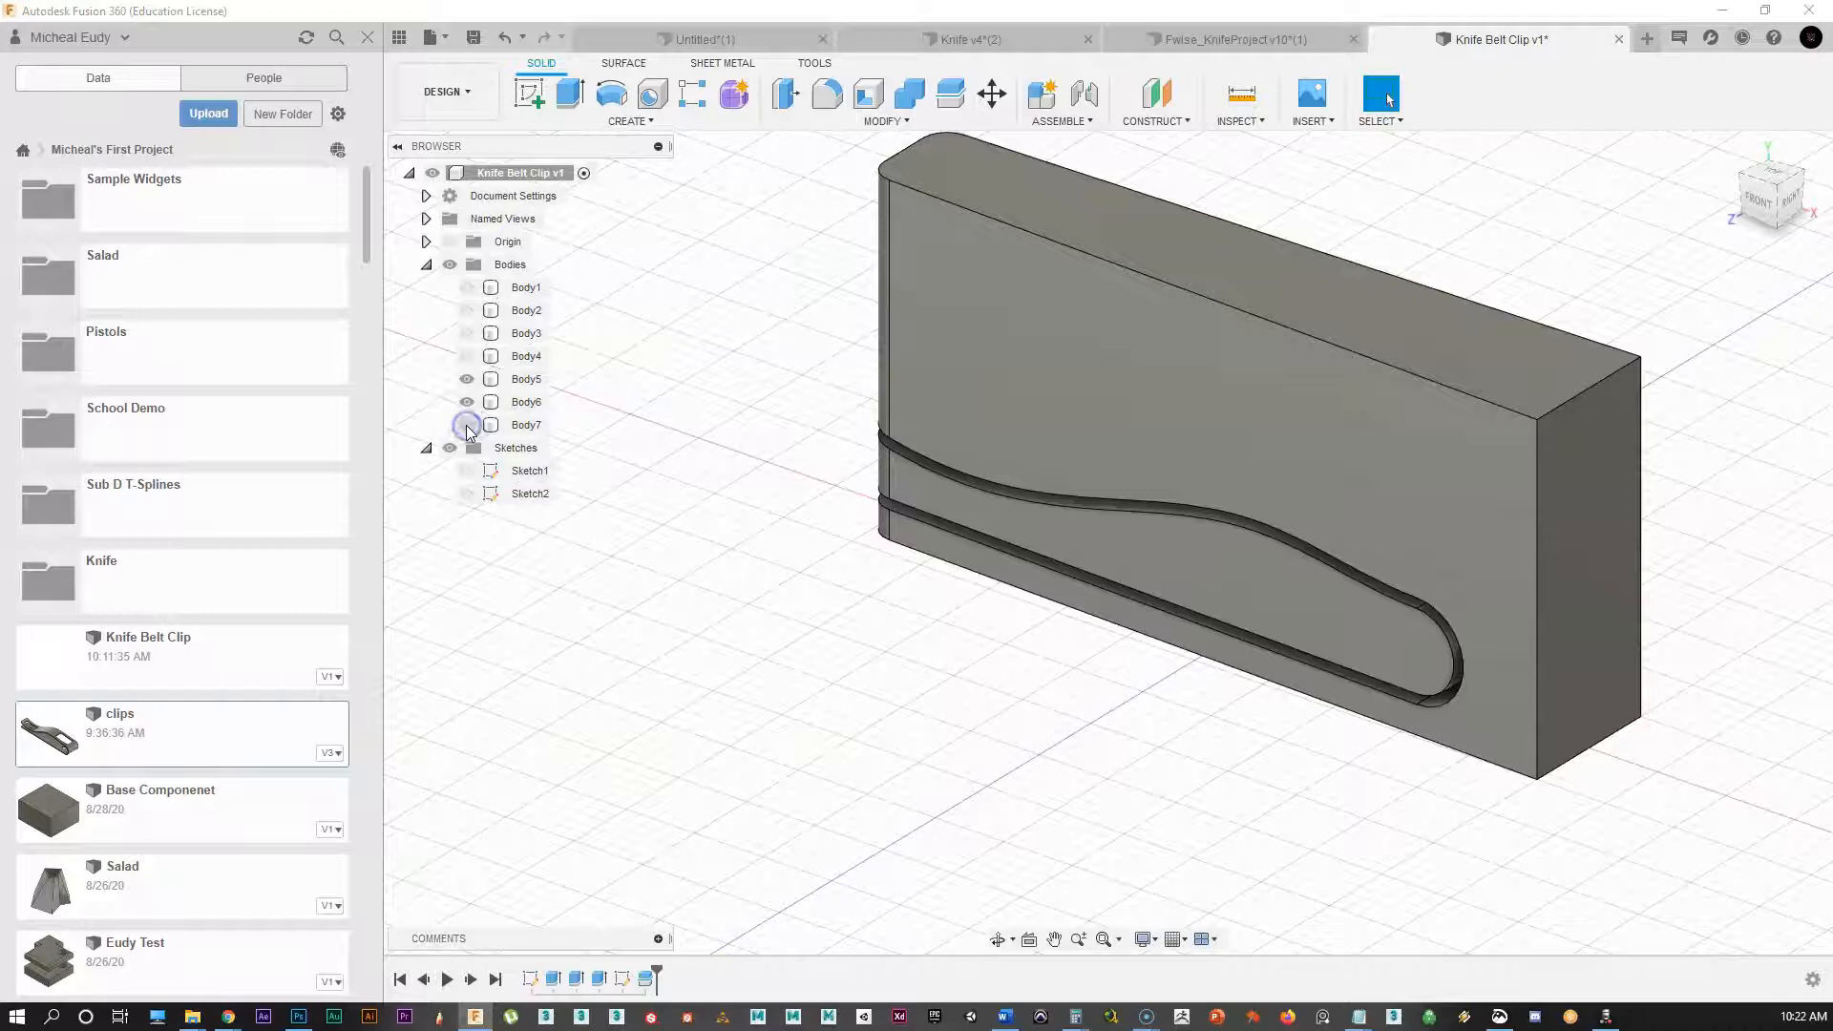
left_click(466, 425)
left_click(467, 425)
left_click(467, 425)
left_click(527, 426)
double_click(530, 430)
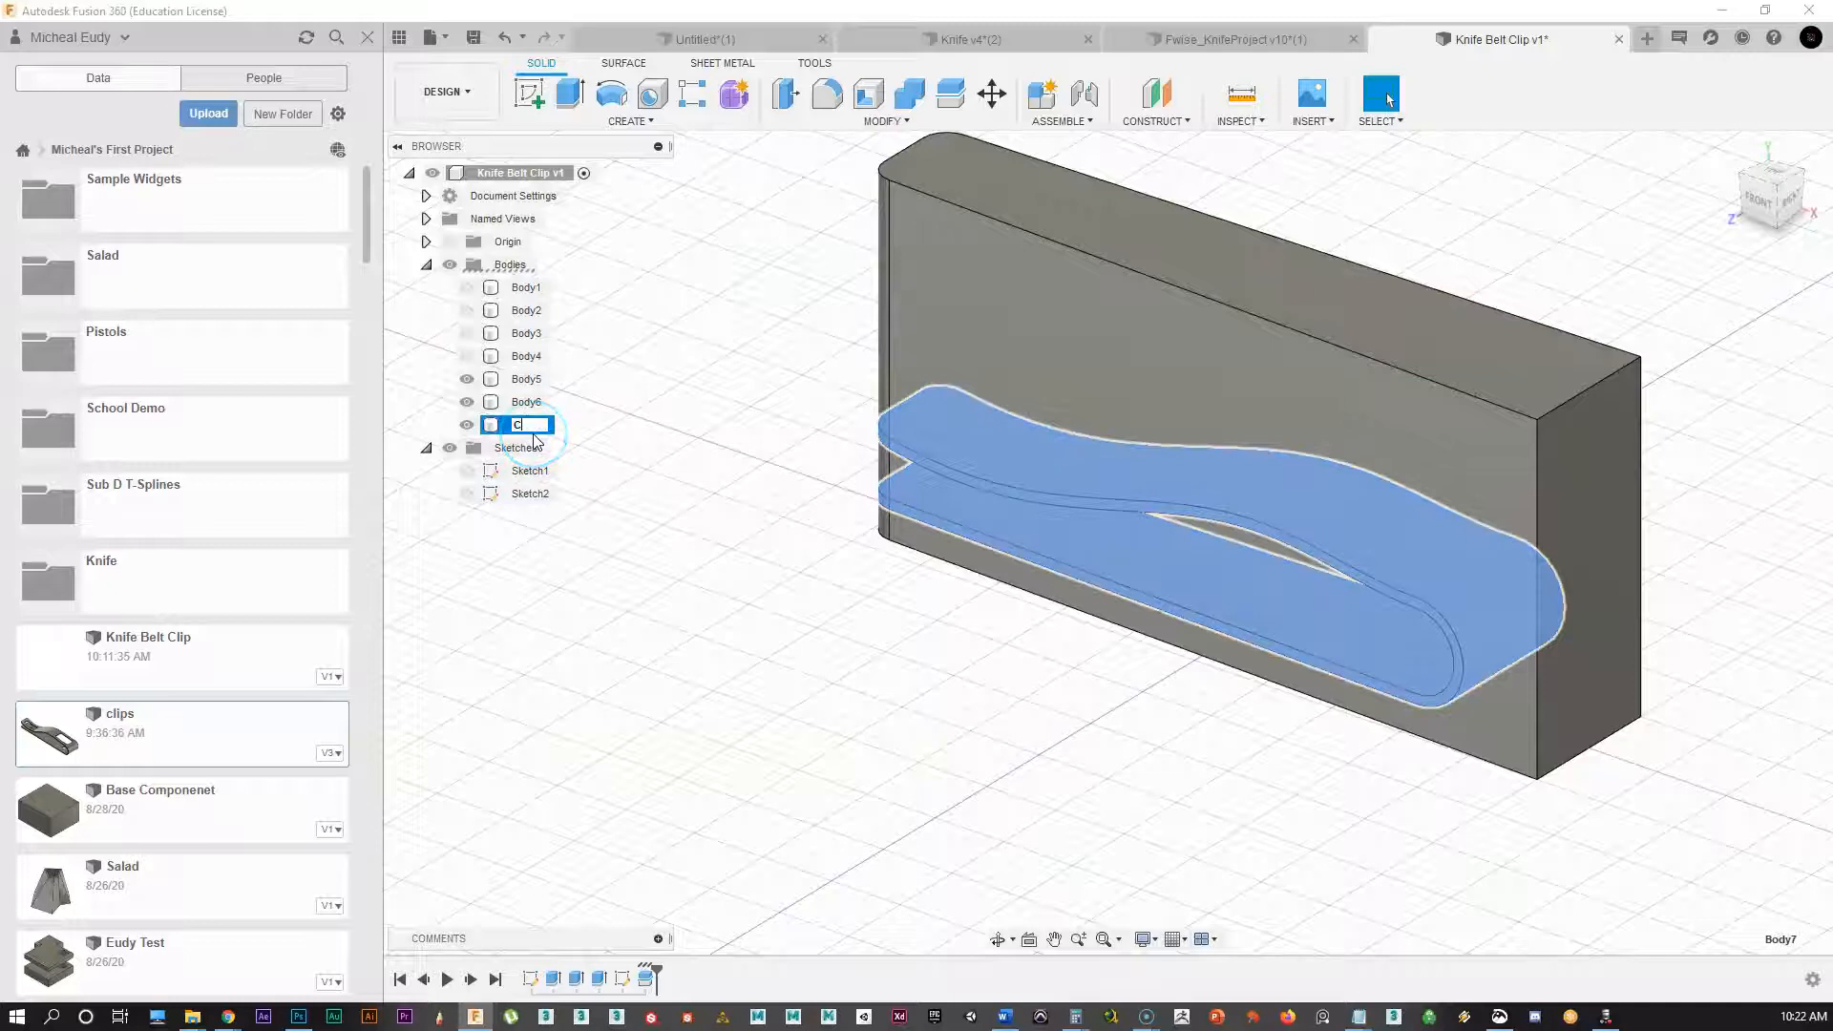
key("Return")
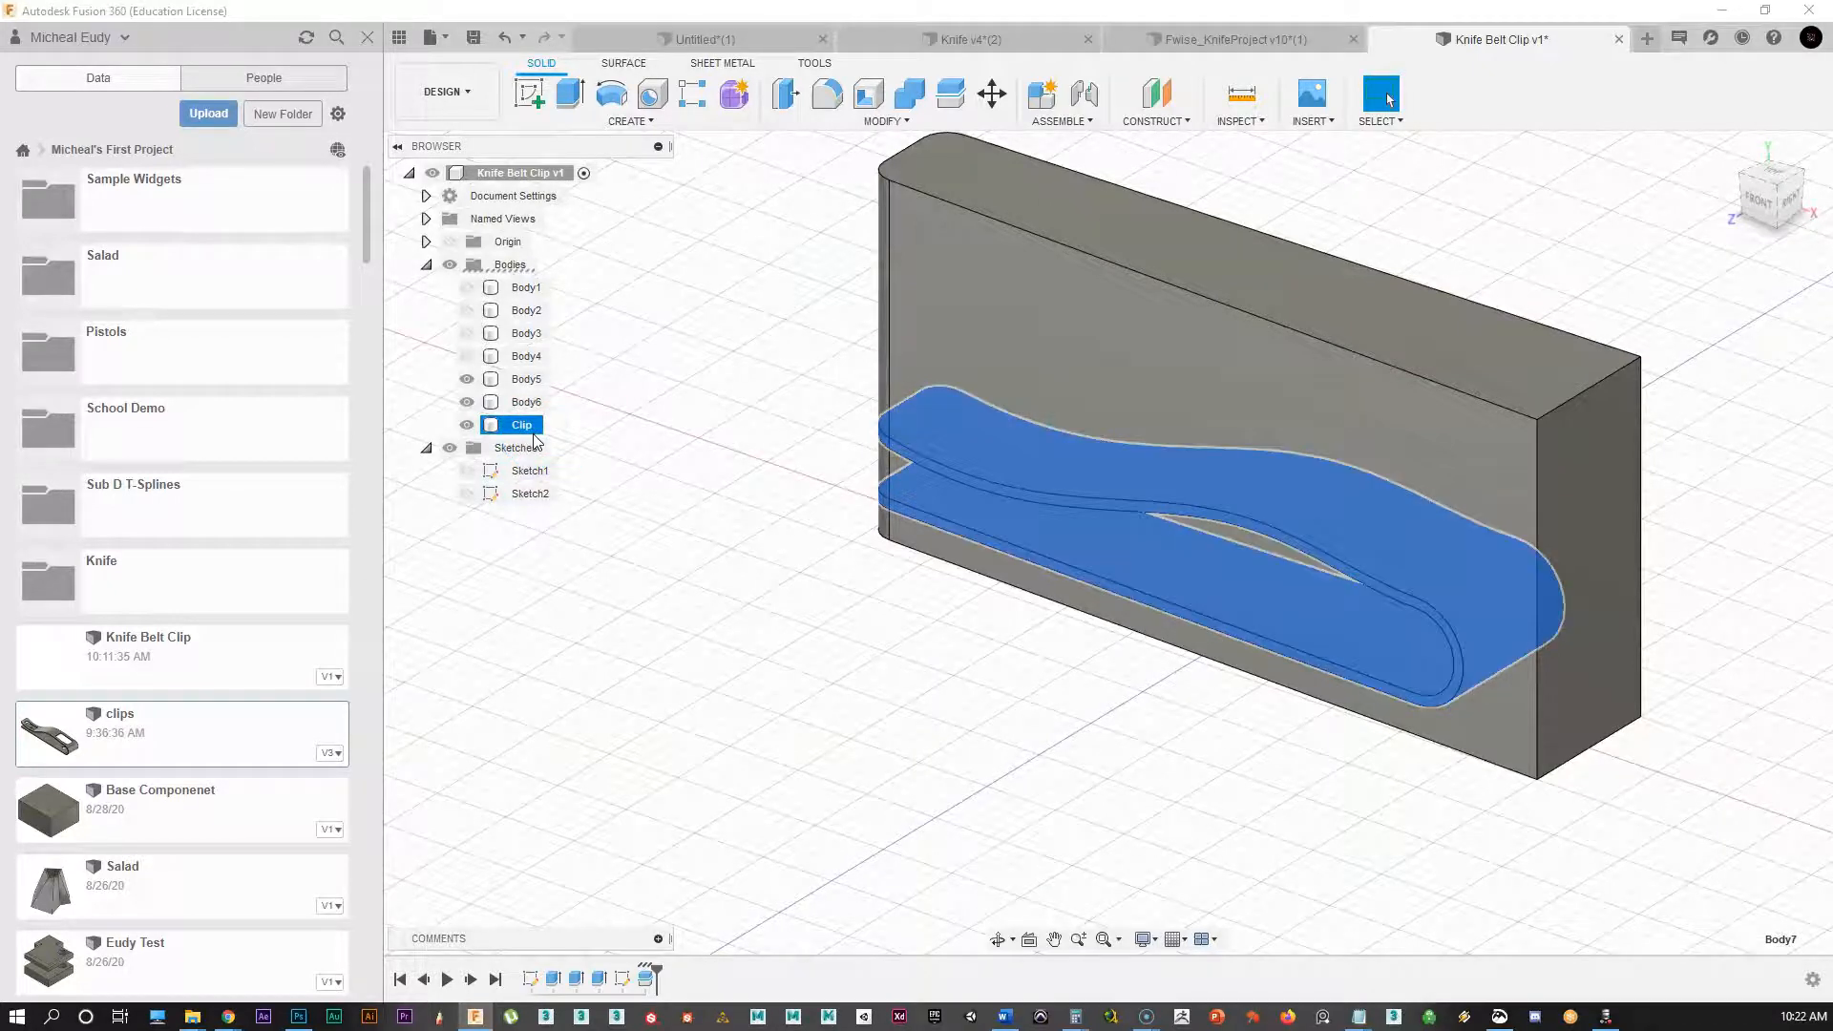
Step: Hide the surrounding block Body6 so only the Clip body remains visible
left_click(500, 409, "ctrl")
left_click(468, 402)
left_click(468, 402)
left_click(627, 518)
middle_click_drag(1032, 620, 851, 612)
middle_click_drag(1014, 775, 966, 741, "shift")
left_click(934, 660)
scroll(942, 656, "up", 1)
mouse_move(932, 622)
middle_mouse_down()
mouse_move(977, 593)
mouse_move(902, 647)
mouse_move(917, 631)
middle_mouse_up()
scroll(958, 585, "up", 2)
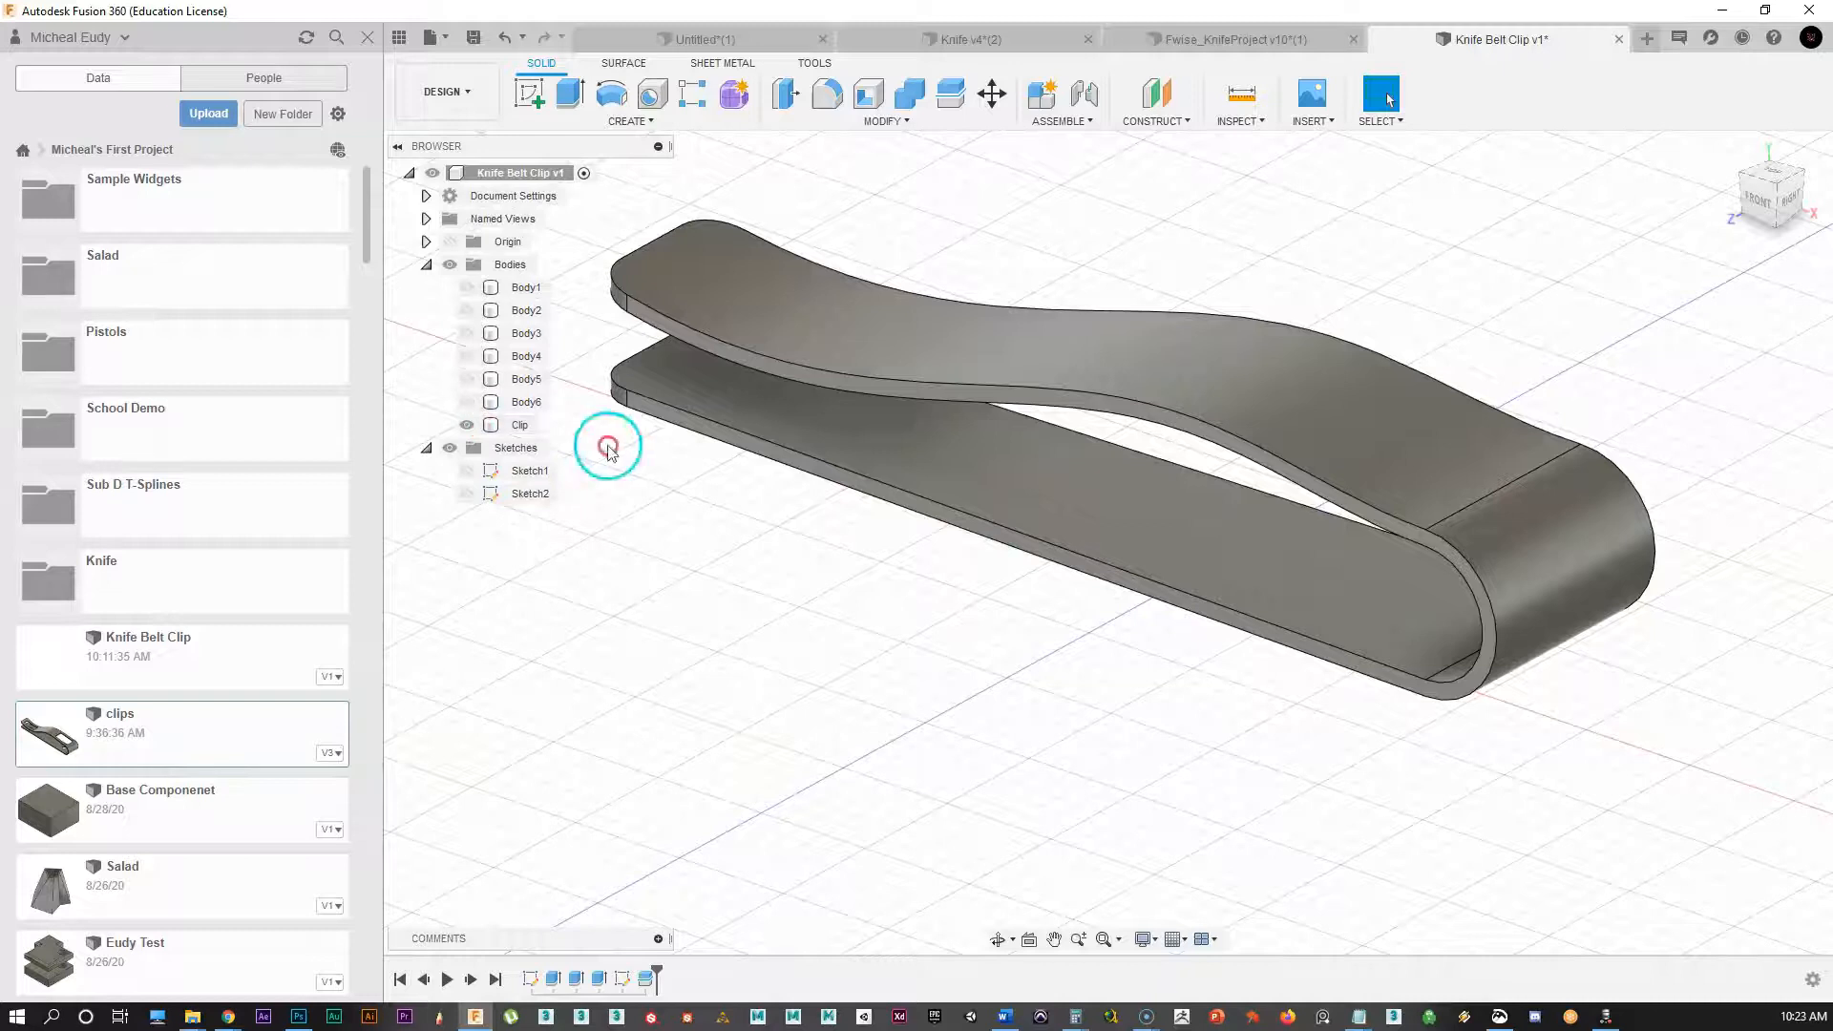
Step: Start Press Pull on the clip's top face and add its curved end and bottom faces
left_click(932, 340)
right_click(933, 343)
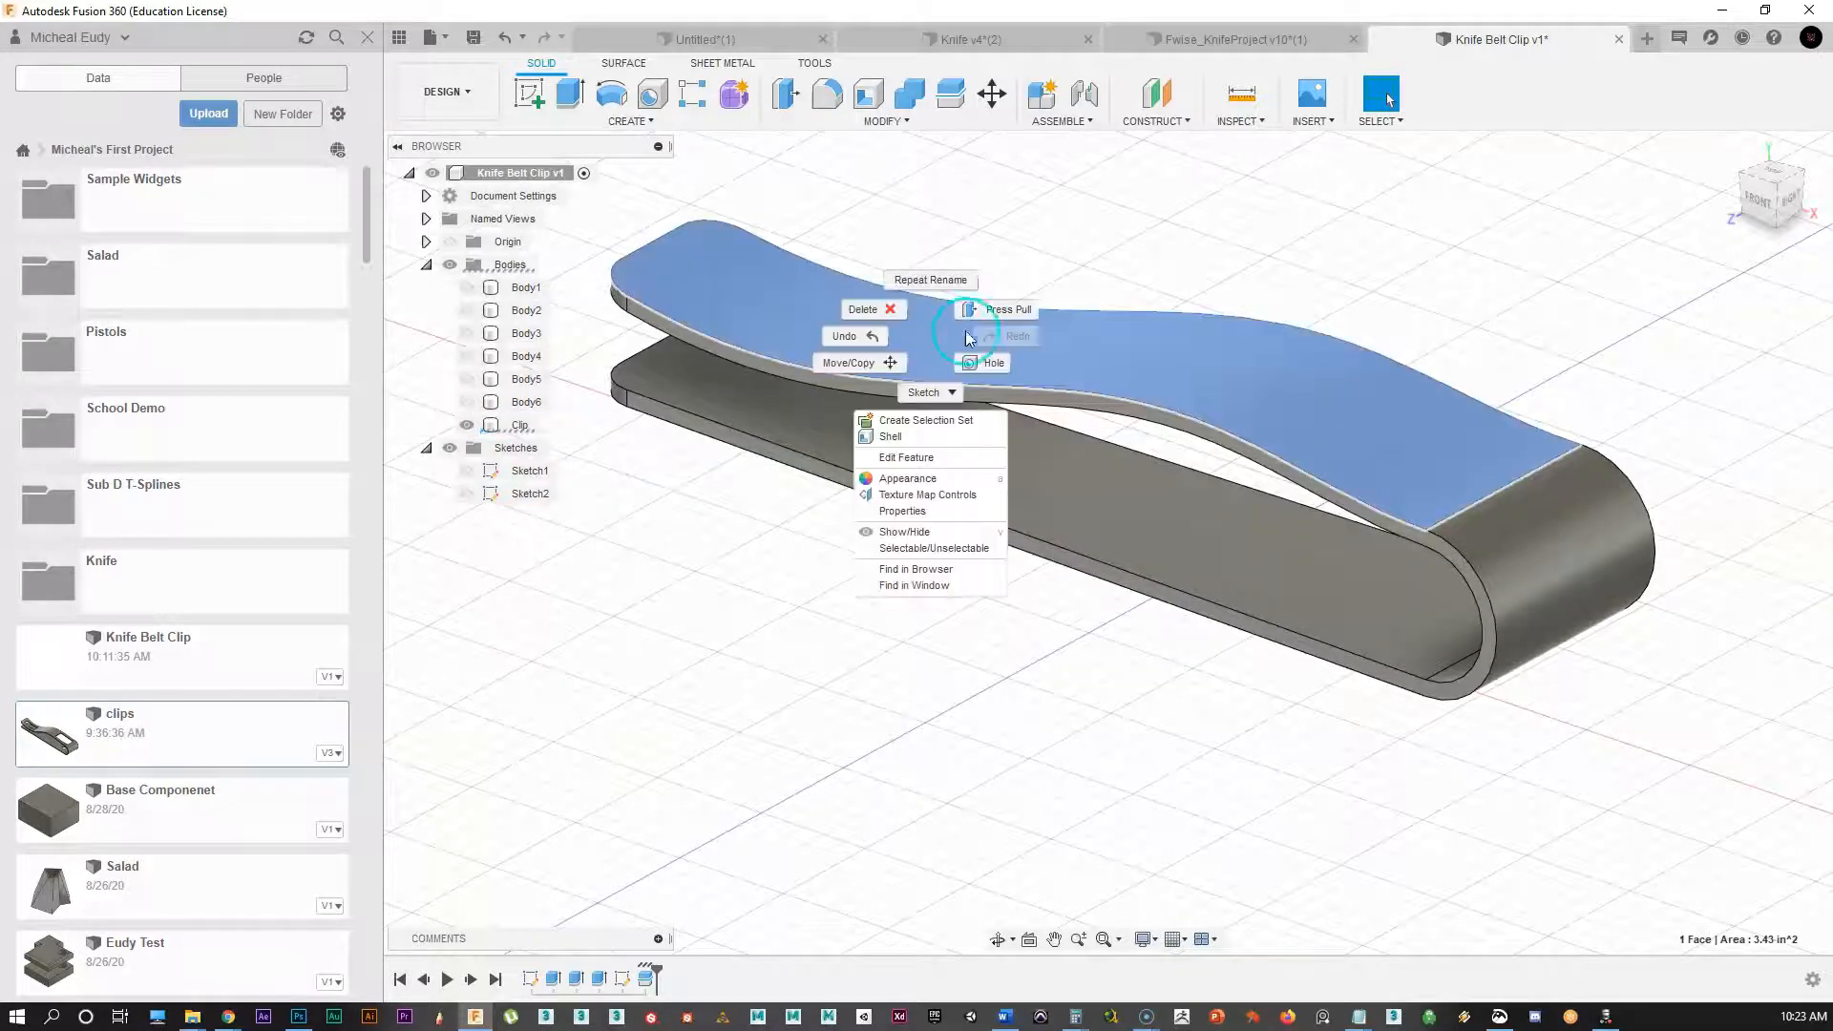
left_click(1018, 306)
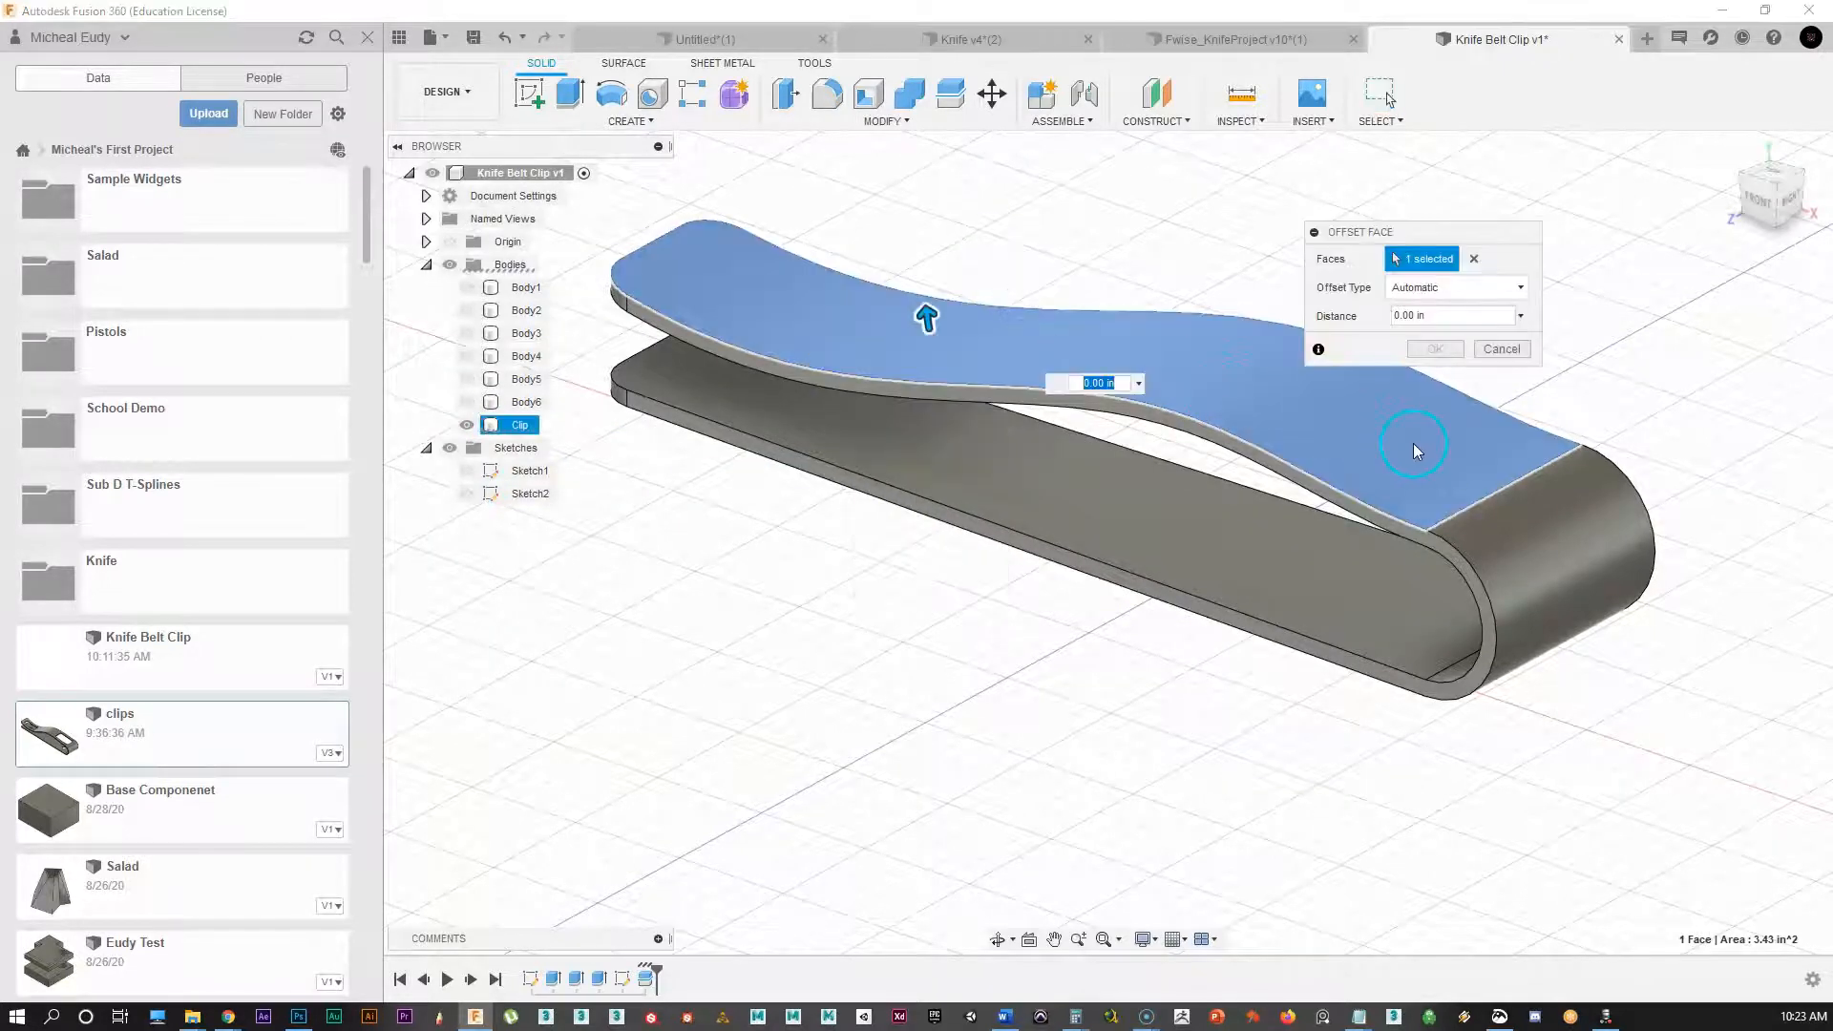
left_click(1568, 563)
middle_click_drag(1350, 749, 1149, 668, "shift")
left_click(1201, 526)
left_click(1388, 630)
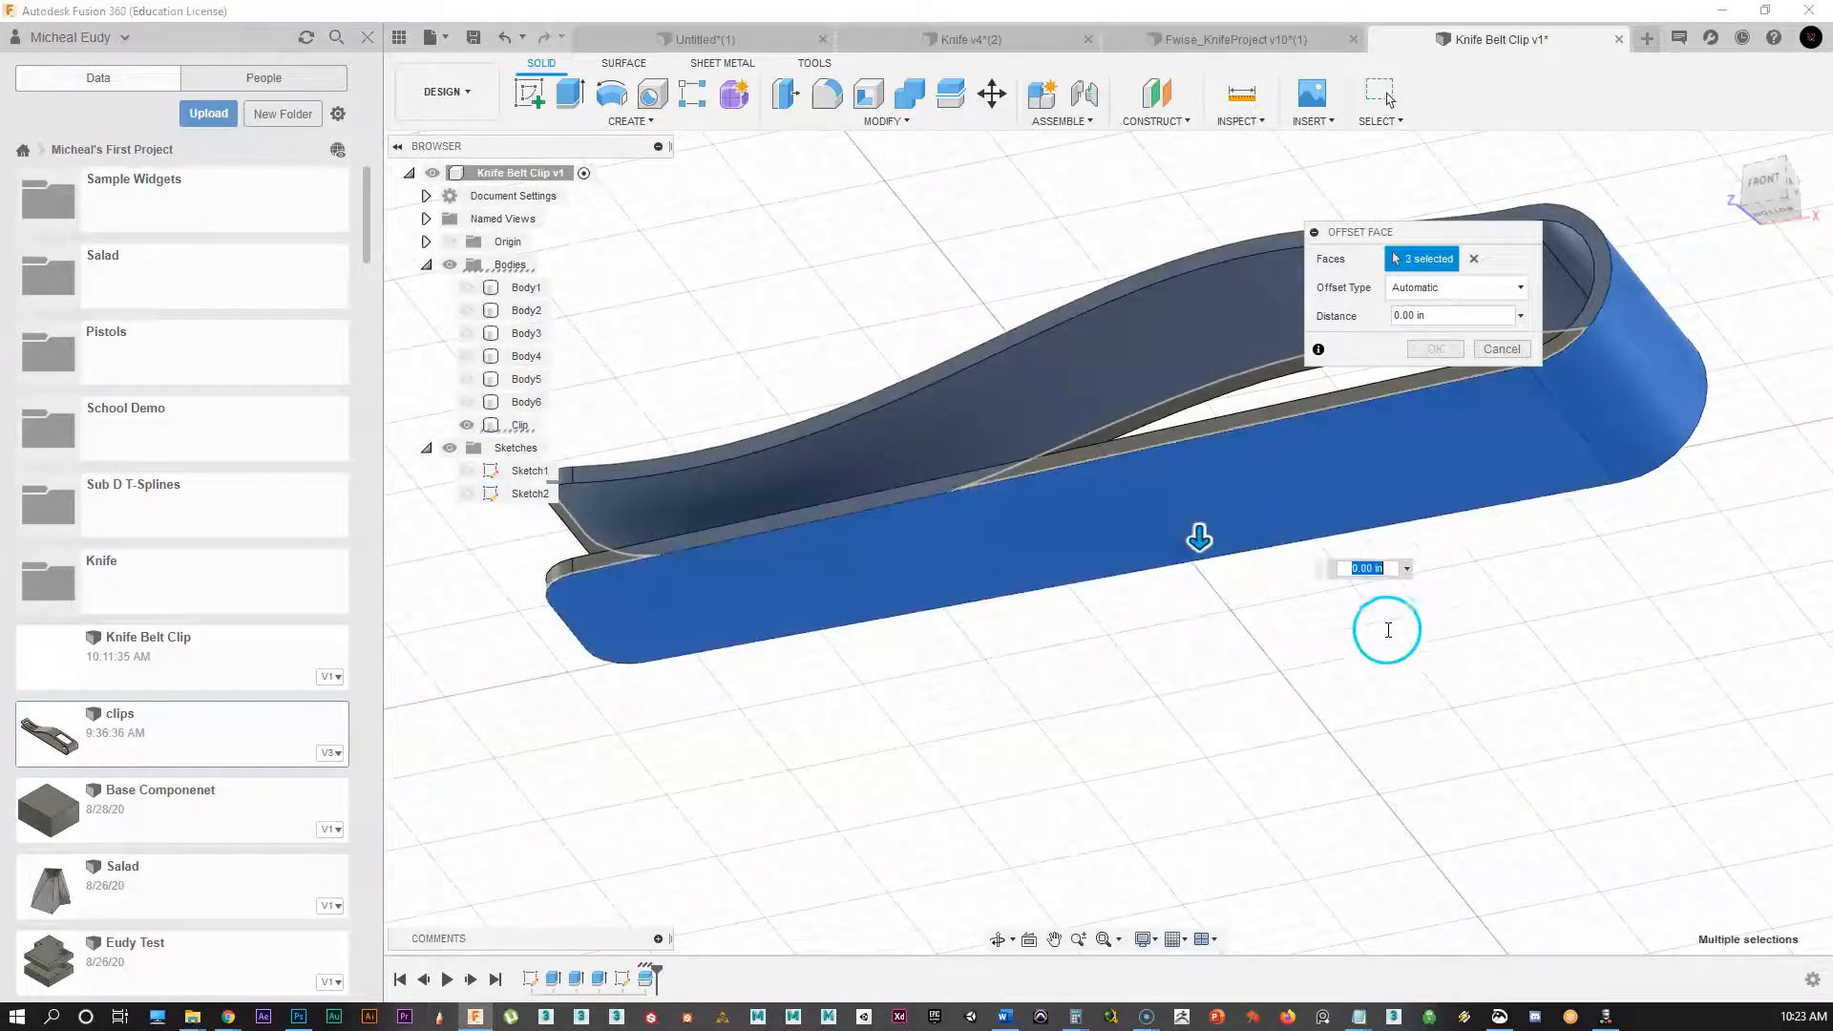
middle_click_drag(1499, 549, 1296, 672, "shift")
scroll(1291, 682, "up", 3)
middle_click_drag(1142, 653, 1228, 789)
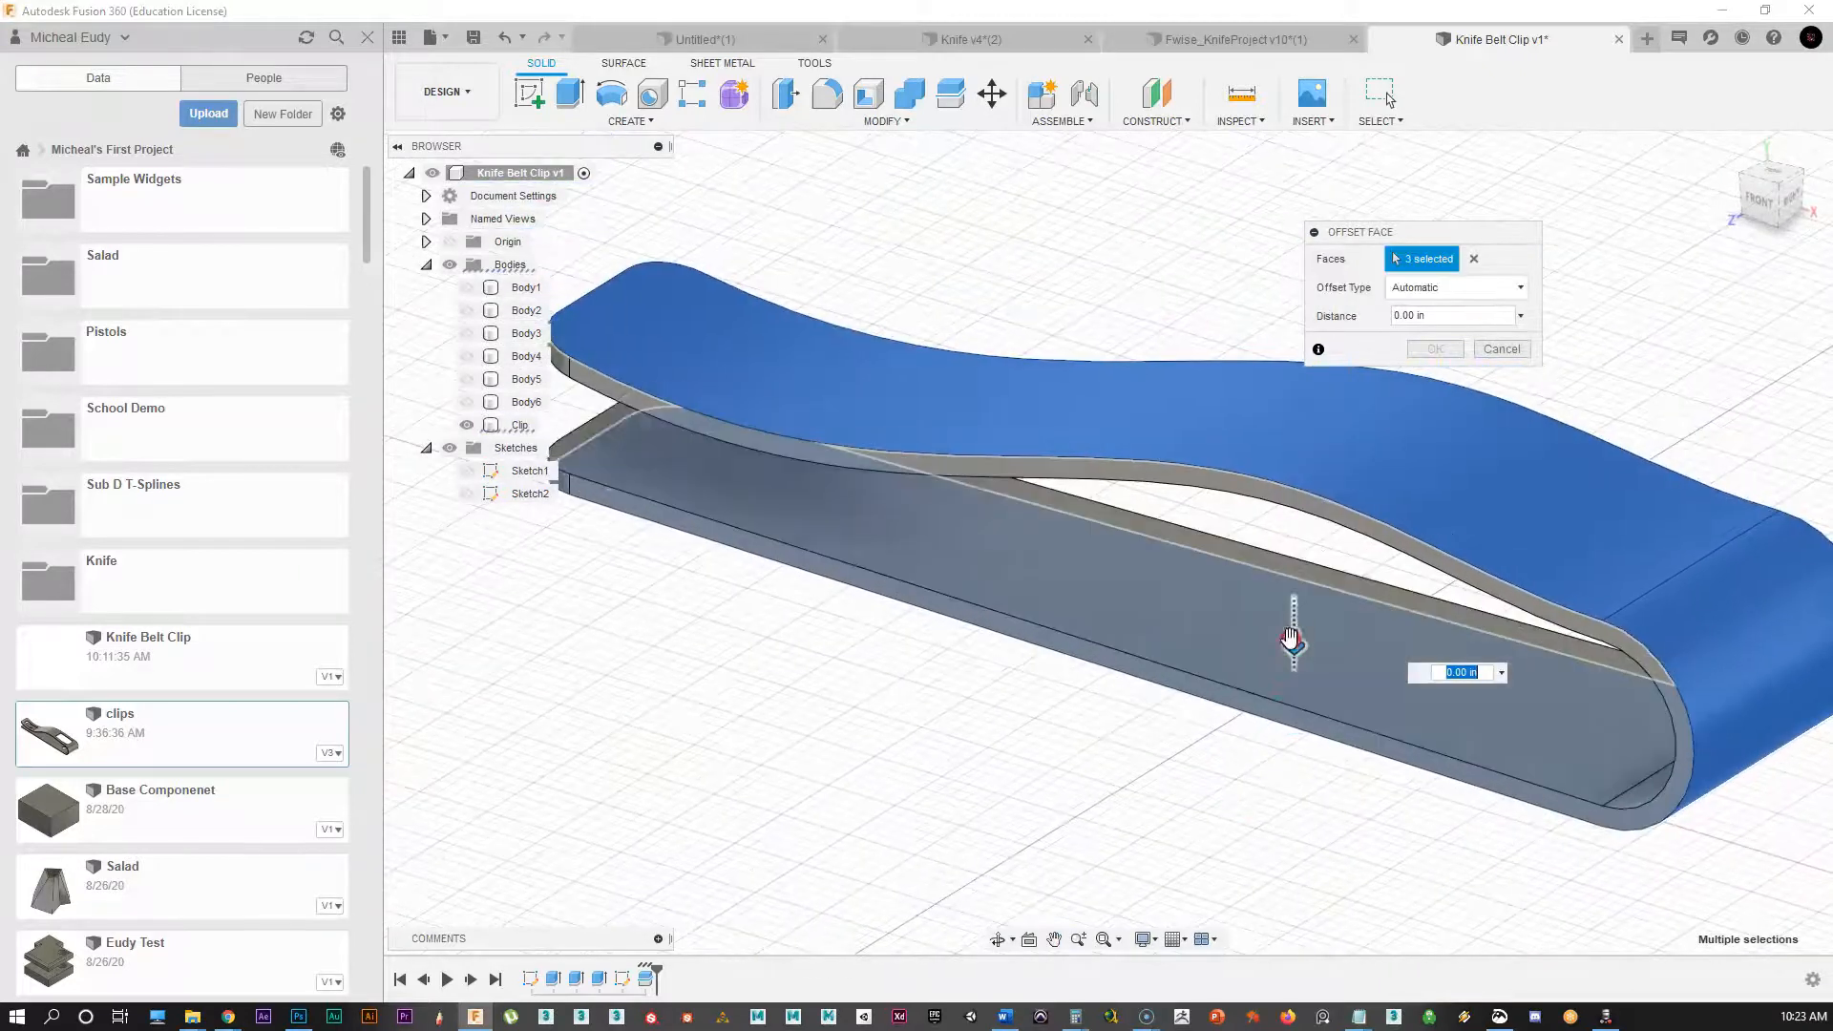
Step: Offset the three selected faces inward by -0.029 in to thin the clip
left_click_drag(1288, 646, 1288, 614)
left_click(1442, 350)
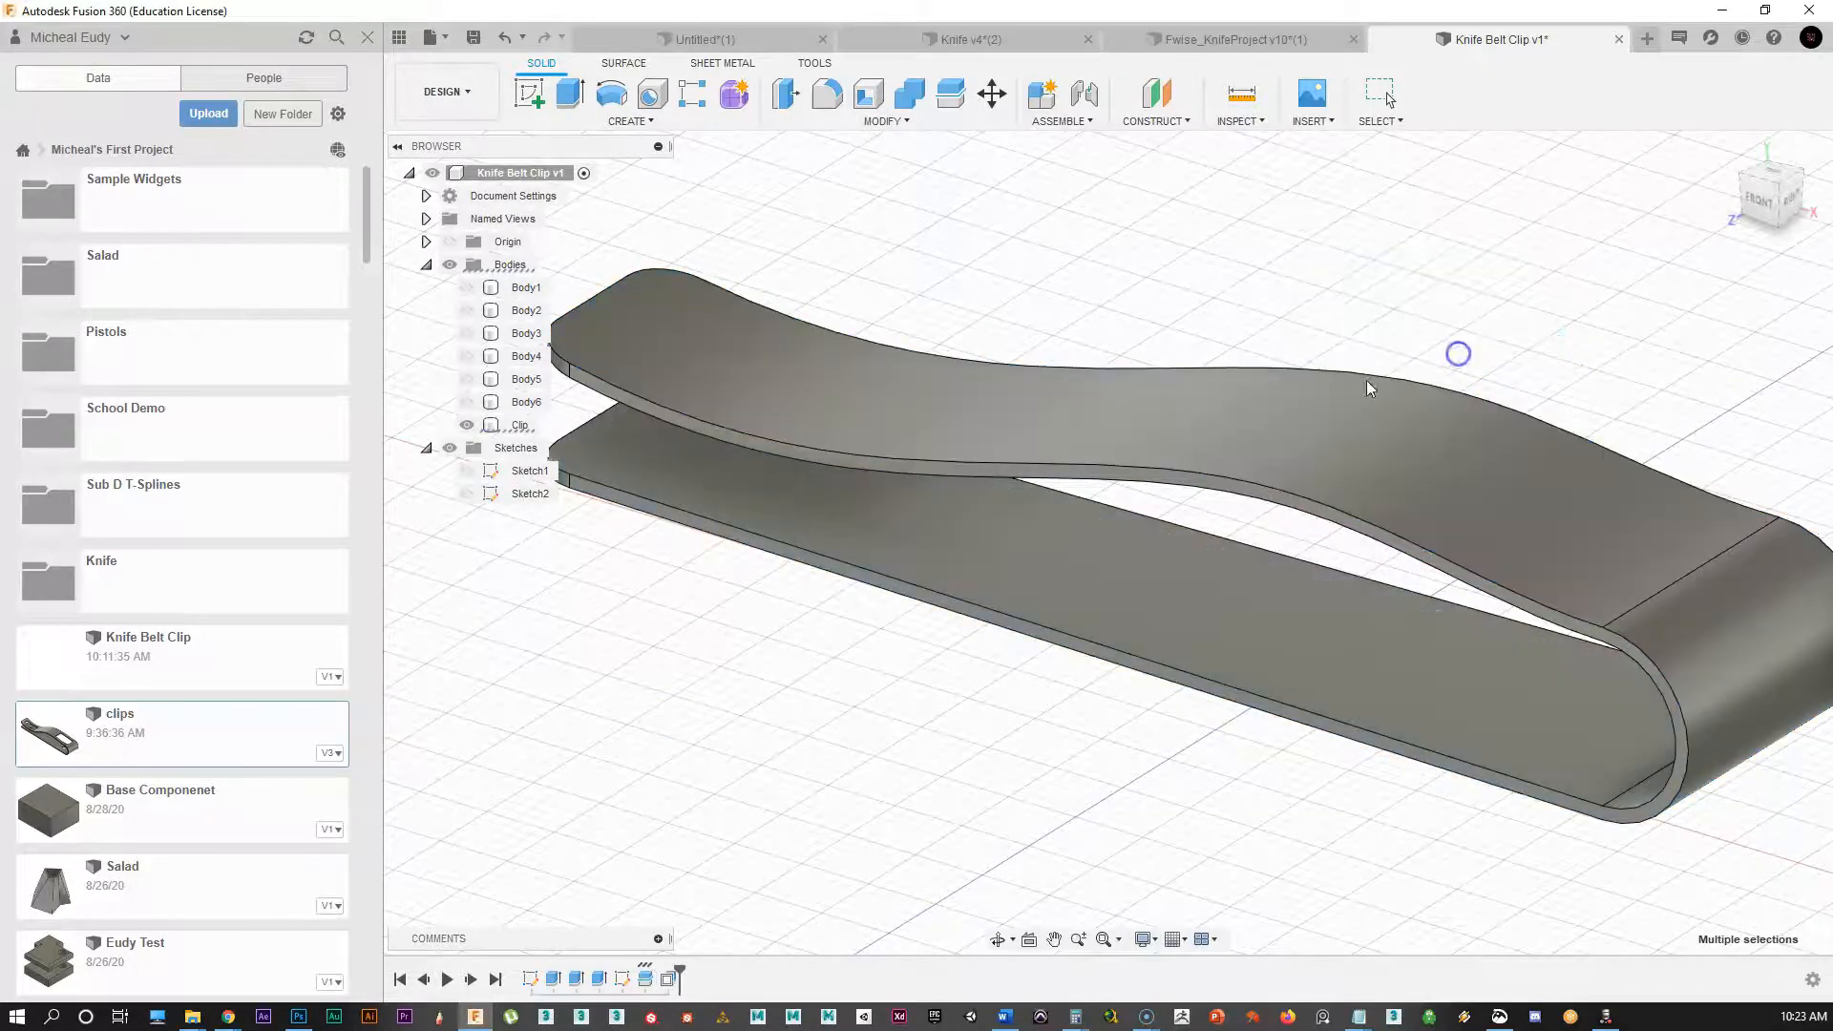
scroll(1031, 289, "down", 1)
middle_click_drag(1031, 289, 1072, 282)
scroll(1069, 284, "down", 1)
middle_click_drag(933, 634, 805, 627)
scroll(805, 626, "down", 1)
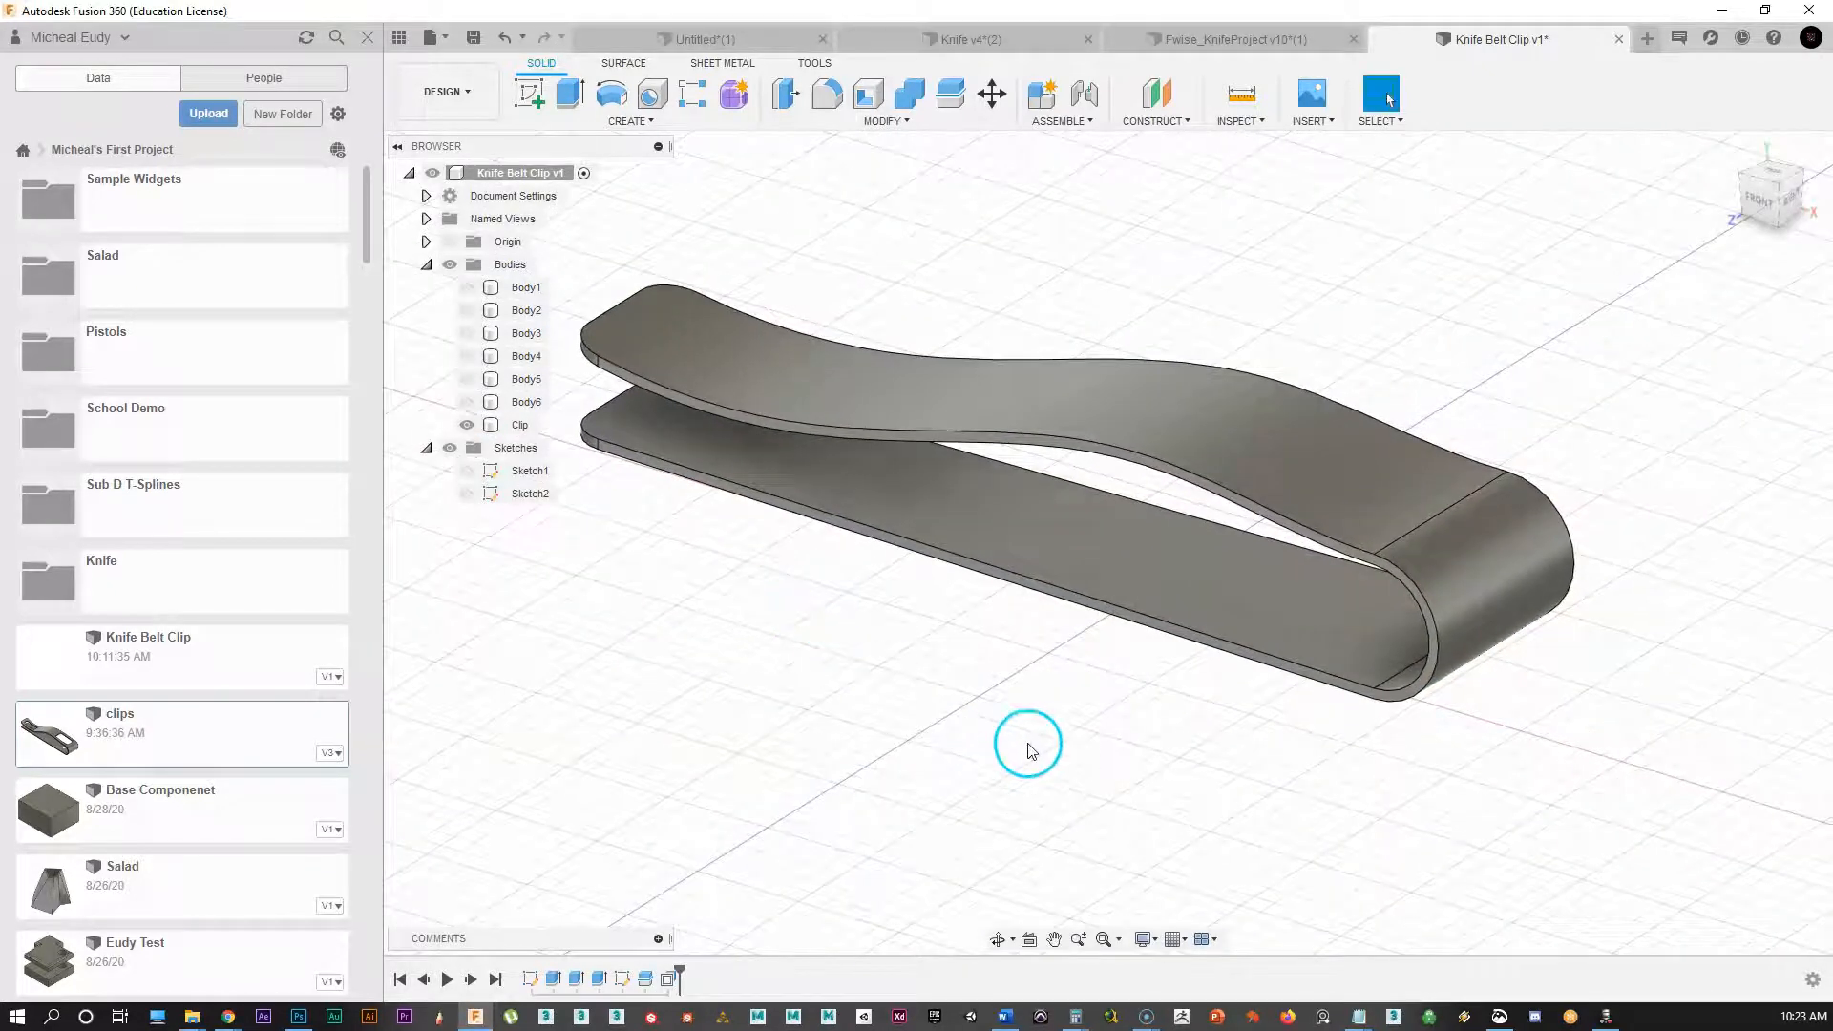
Step: Show pins Body1 and Body2 and start Move/Copy set to move Bodies
left_click(467, 288)
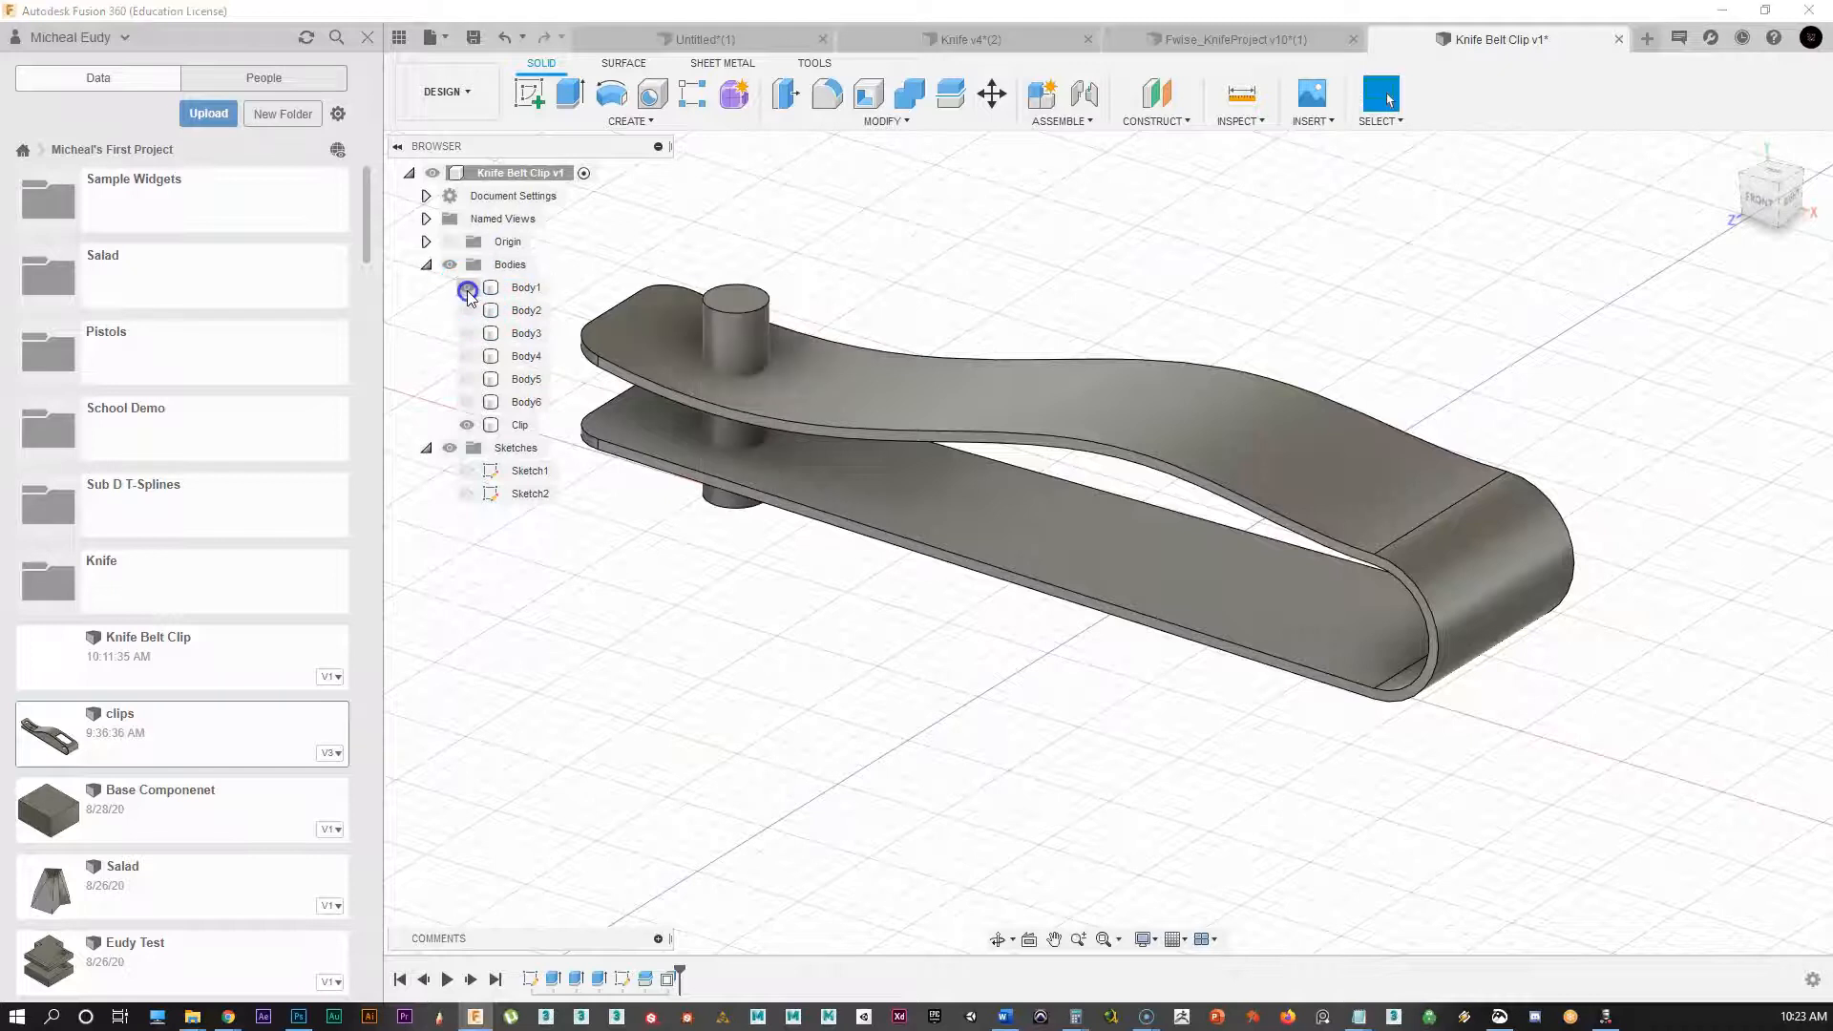
left_click(467, 310)
middle_click_drag(692, 603, 759, 626)
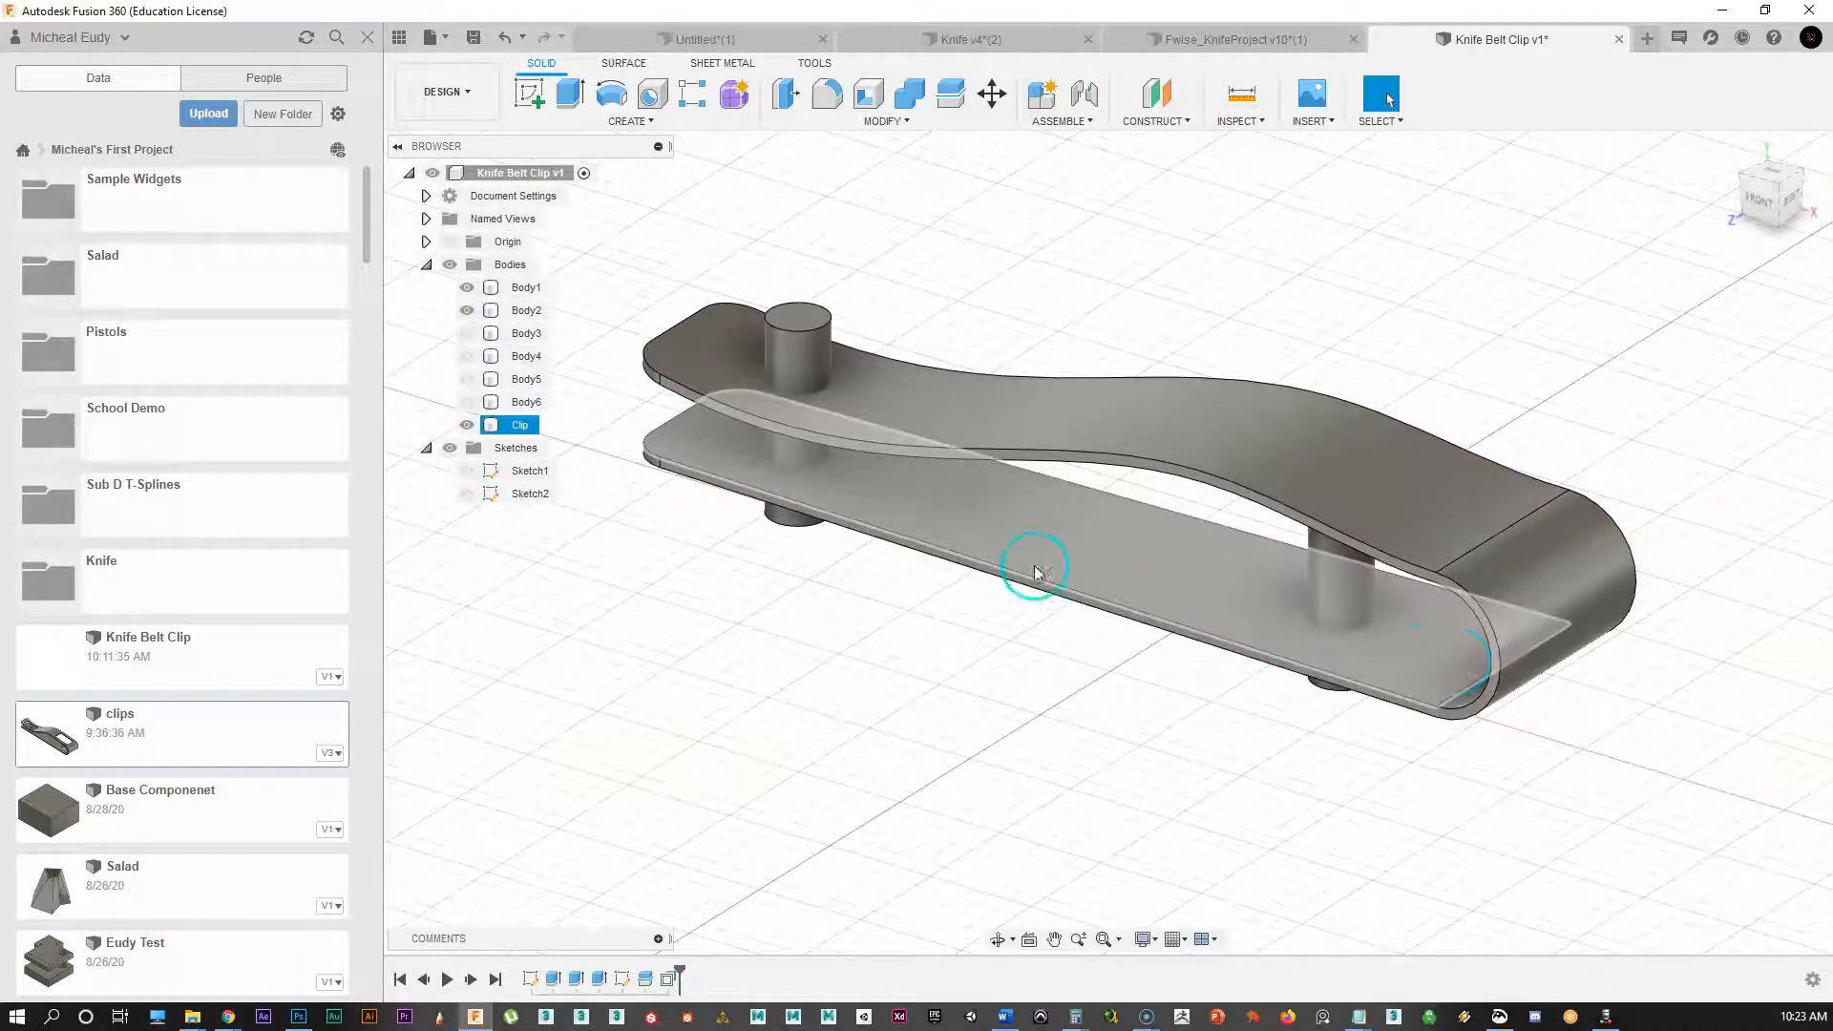
left_click(796, 357)
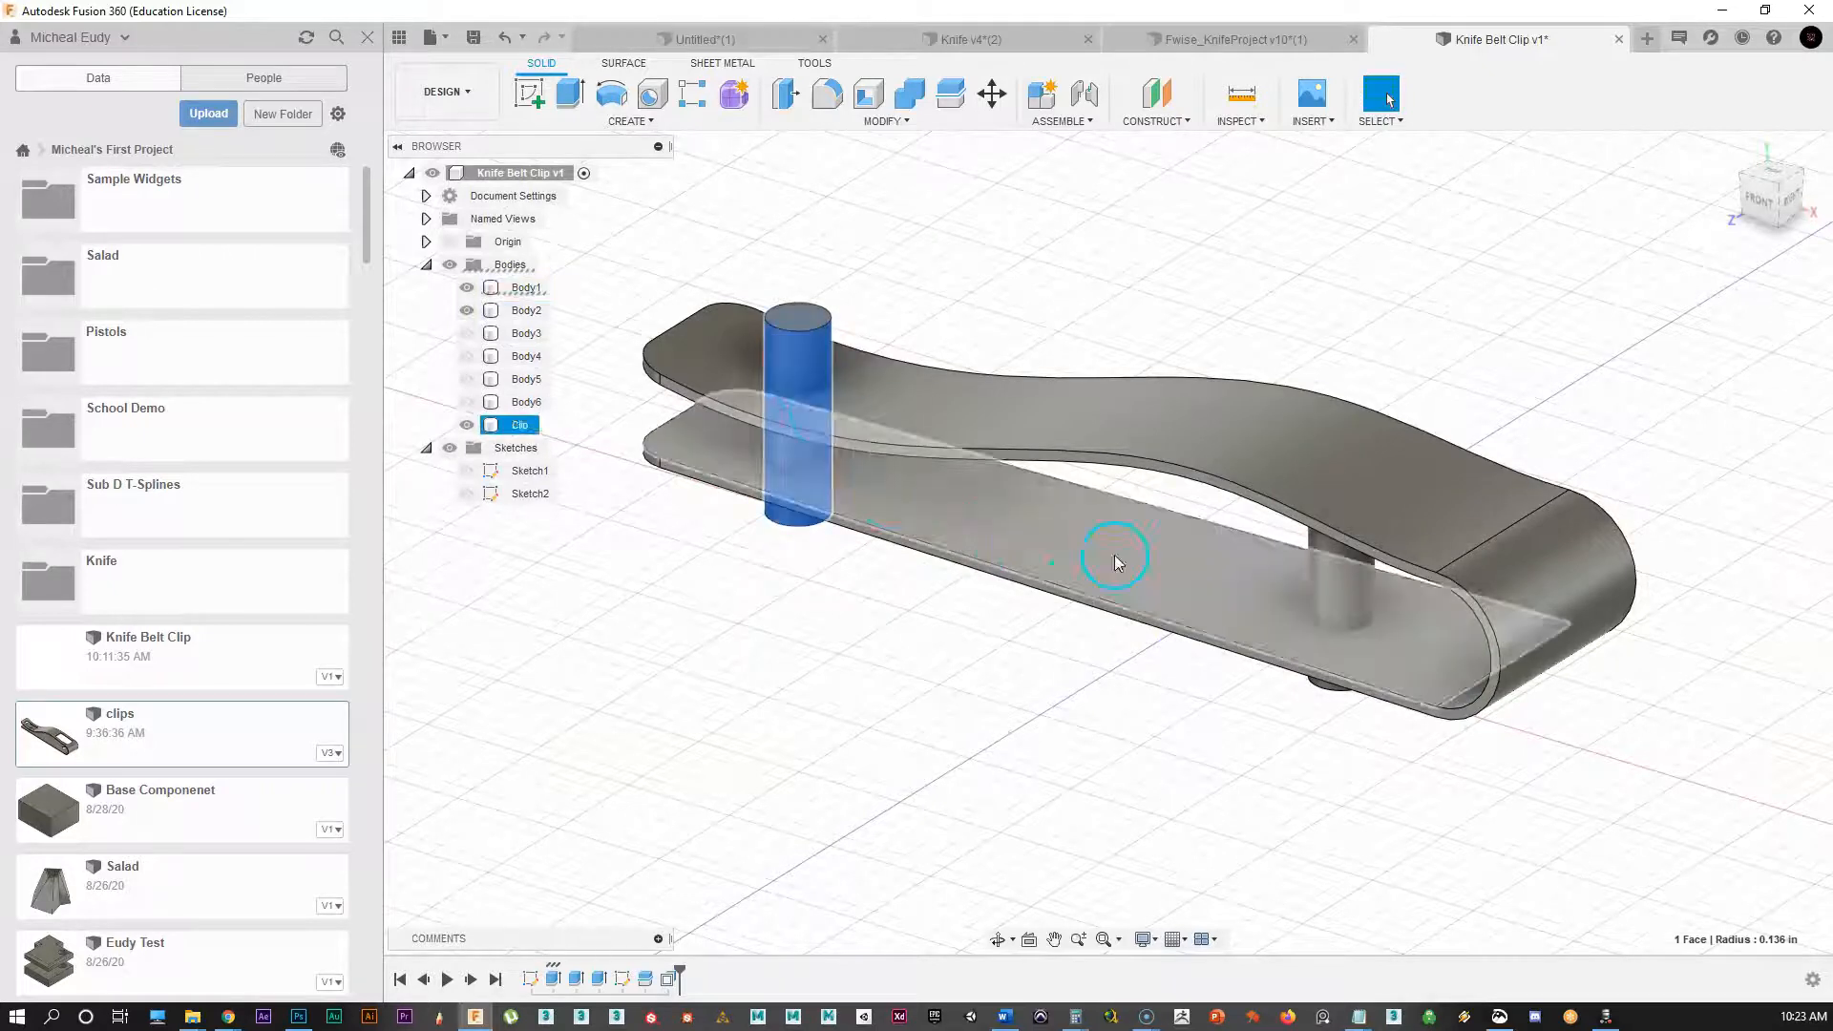
right_click(816, 352)
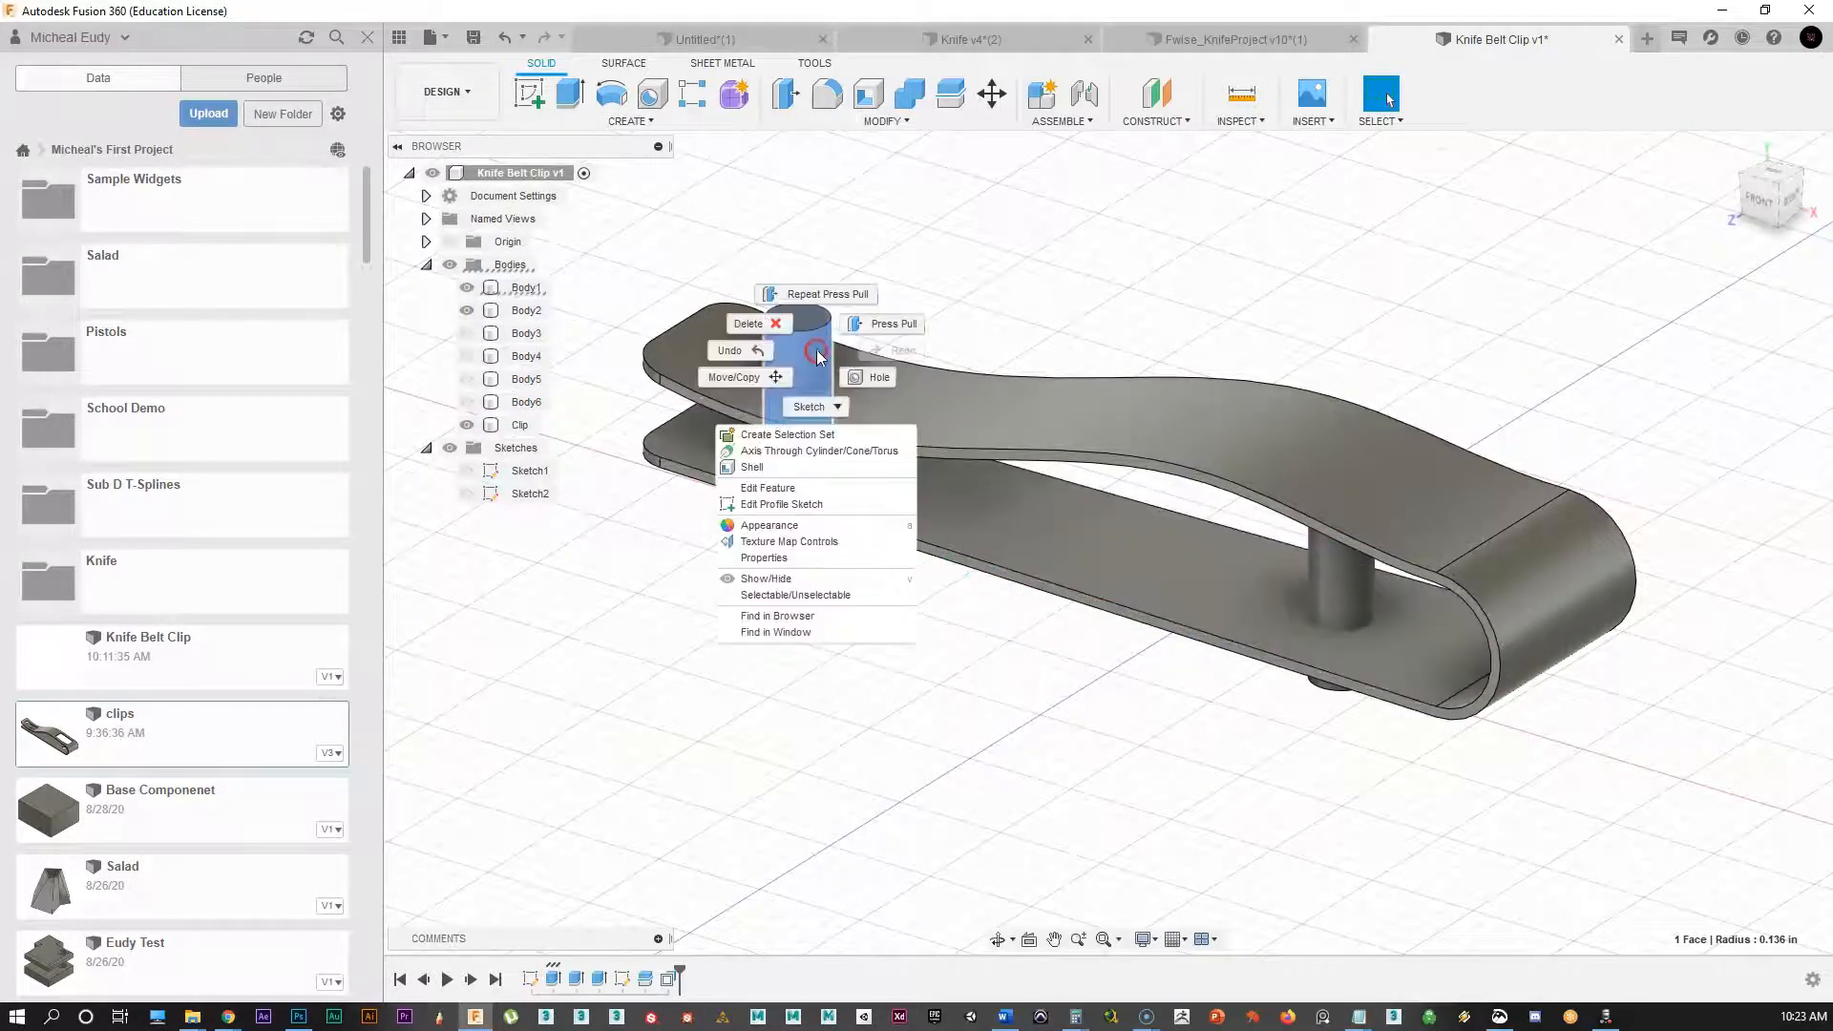
left_click(759, 372)
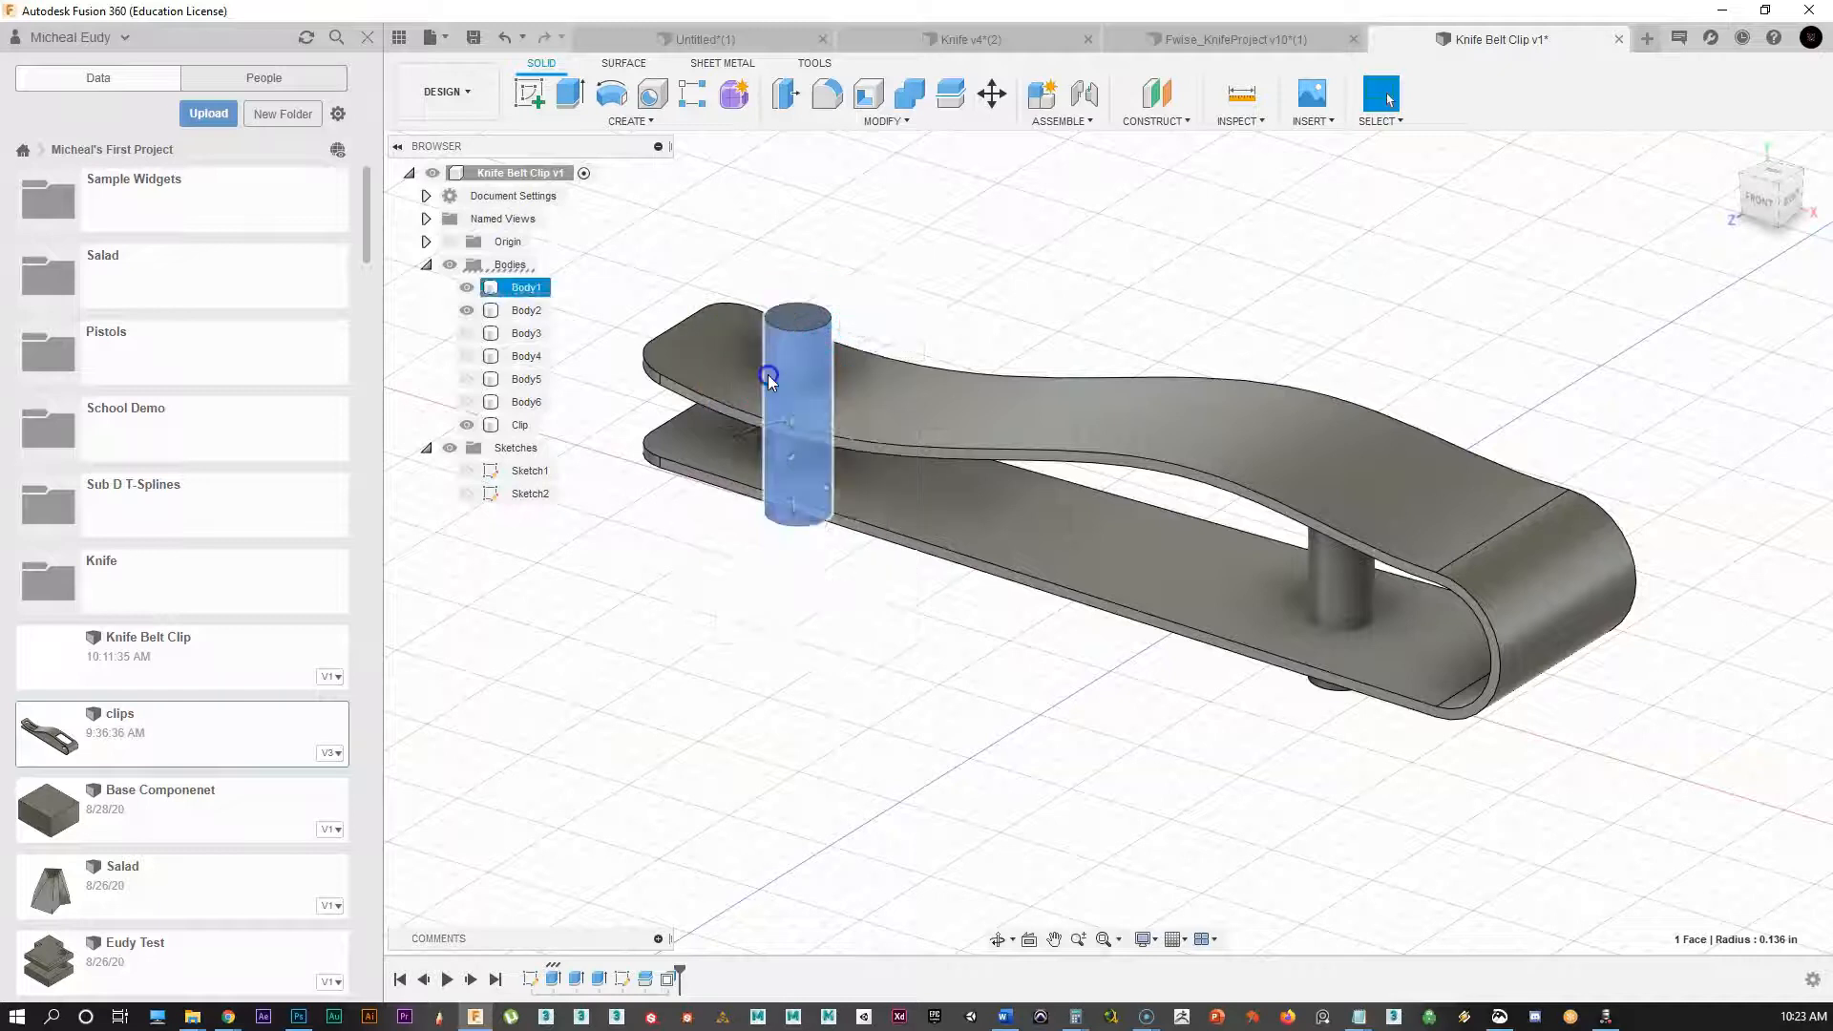
left_click(1442, 259)
left_click(1418, 286)
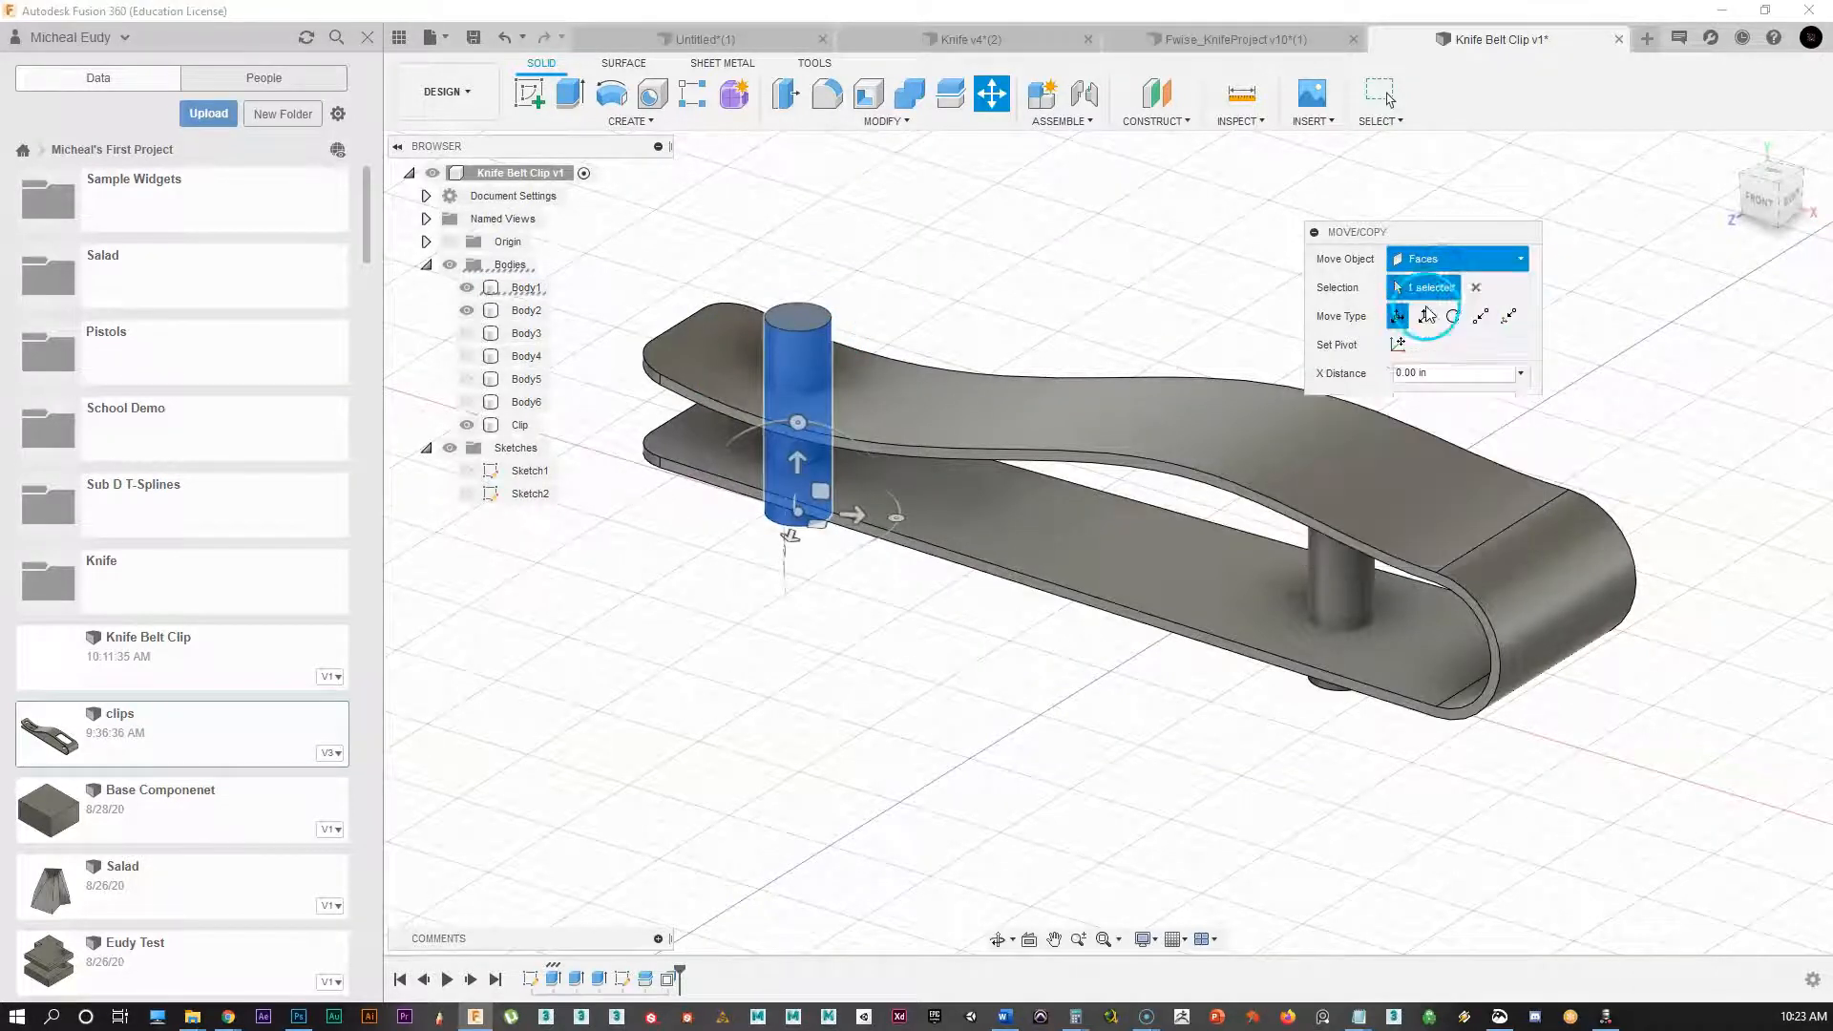
Step: Move both pins 0.566 in down along Z through the clip, then hide Body1
left_click(780, 381)
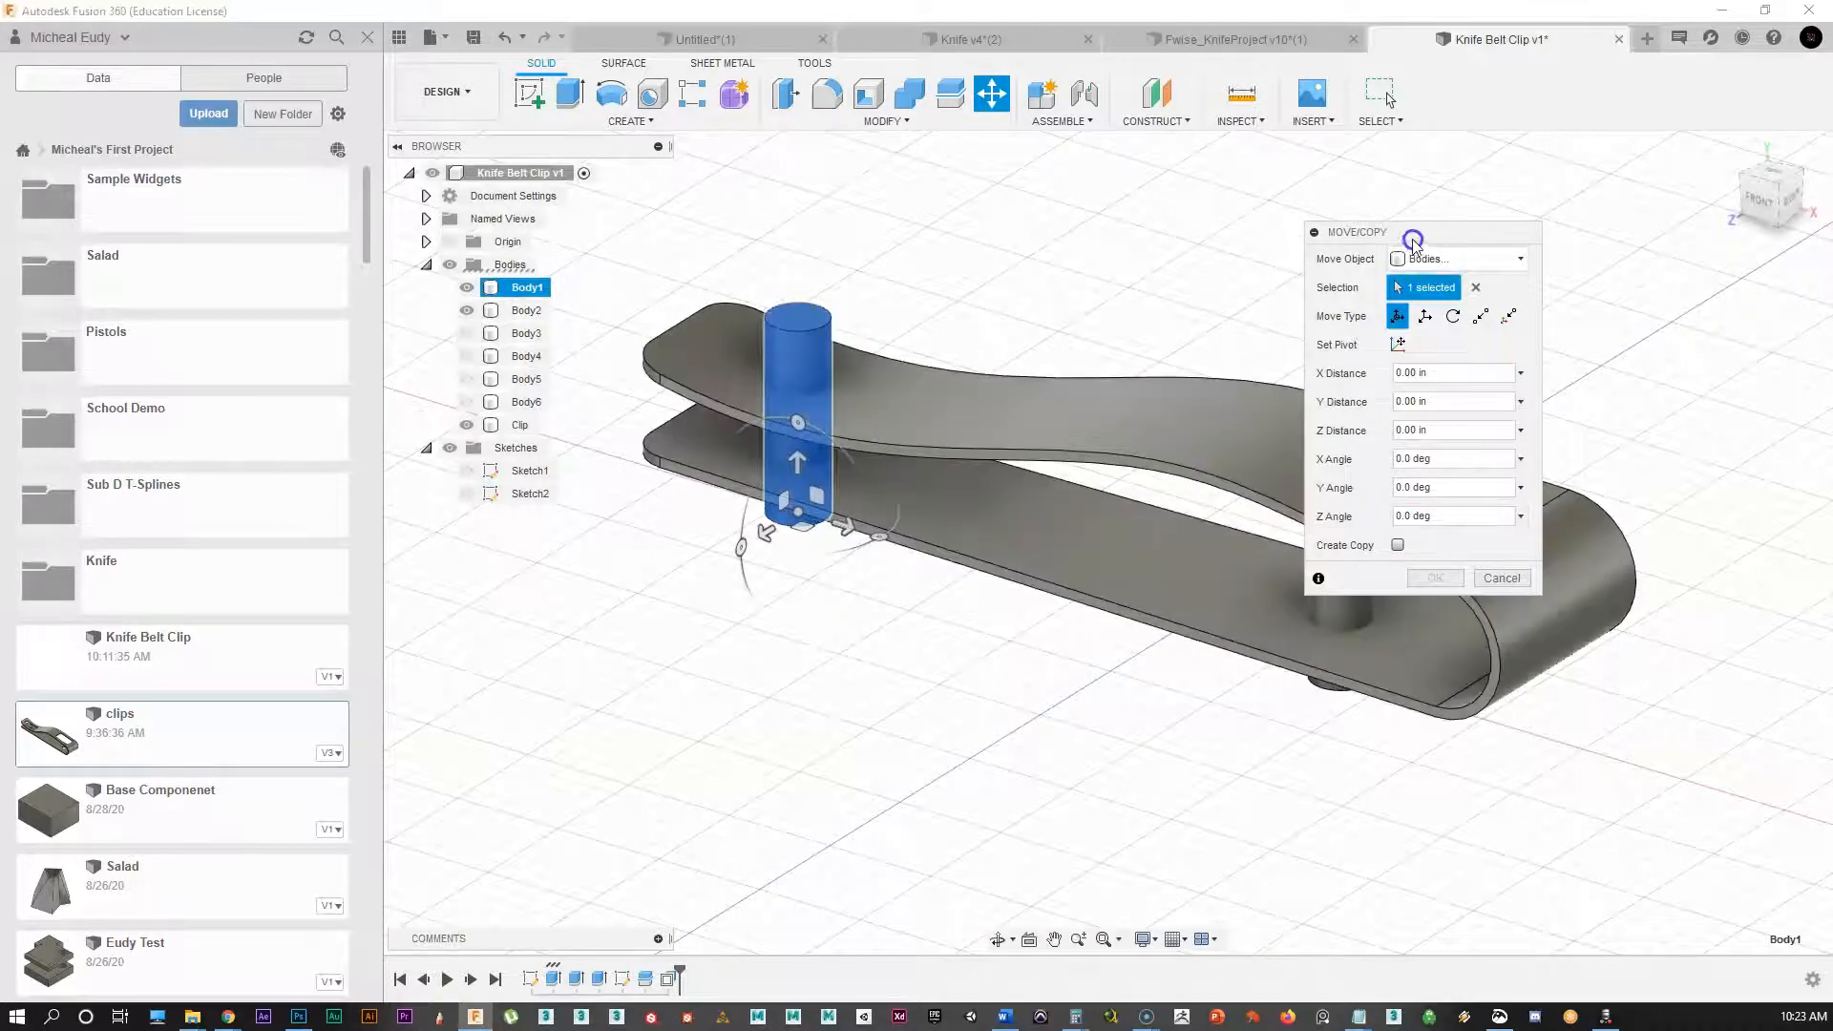
left_click_drag(1413, 240, 1623, 195)
left_click(1342, 585)
left_click_drag(790, 455, 809, 580)
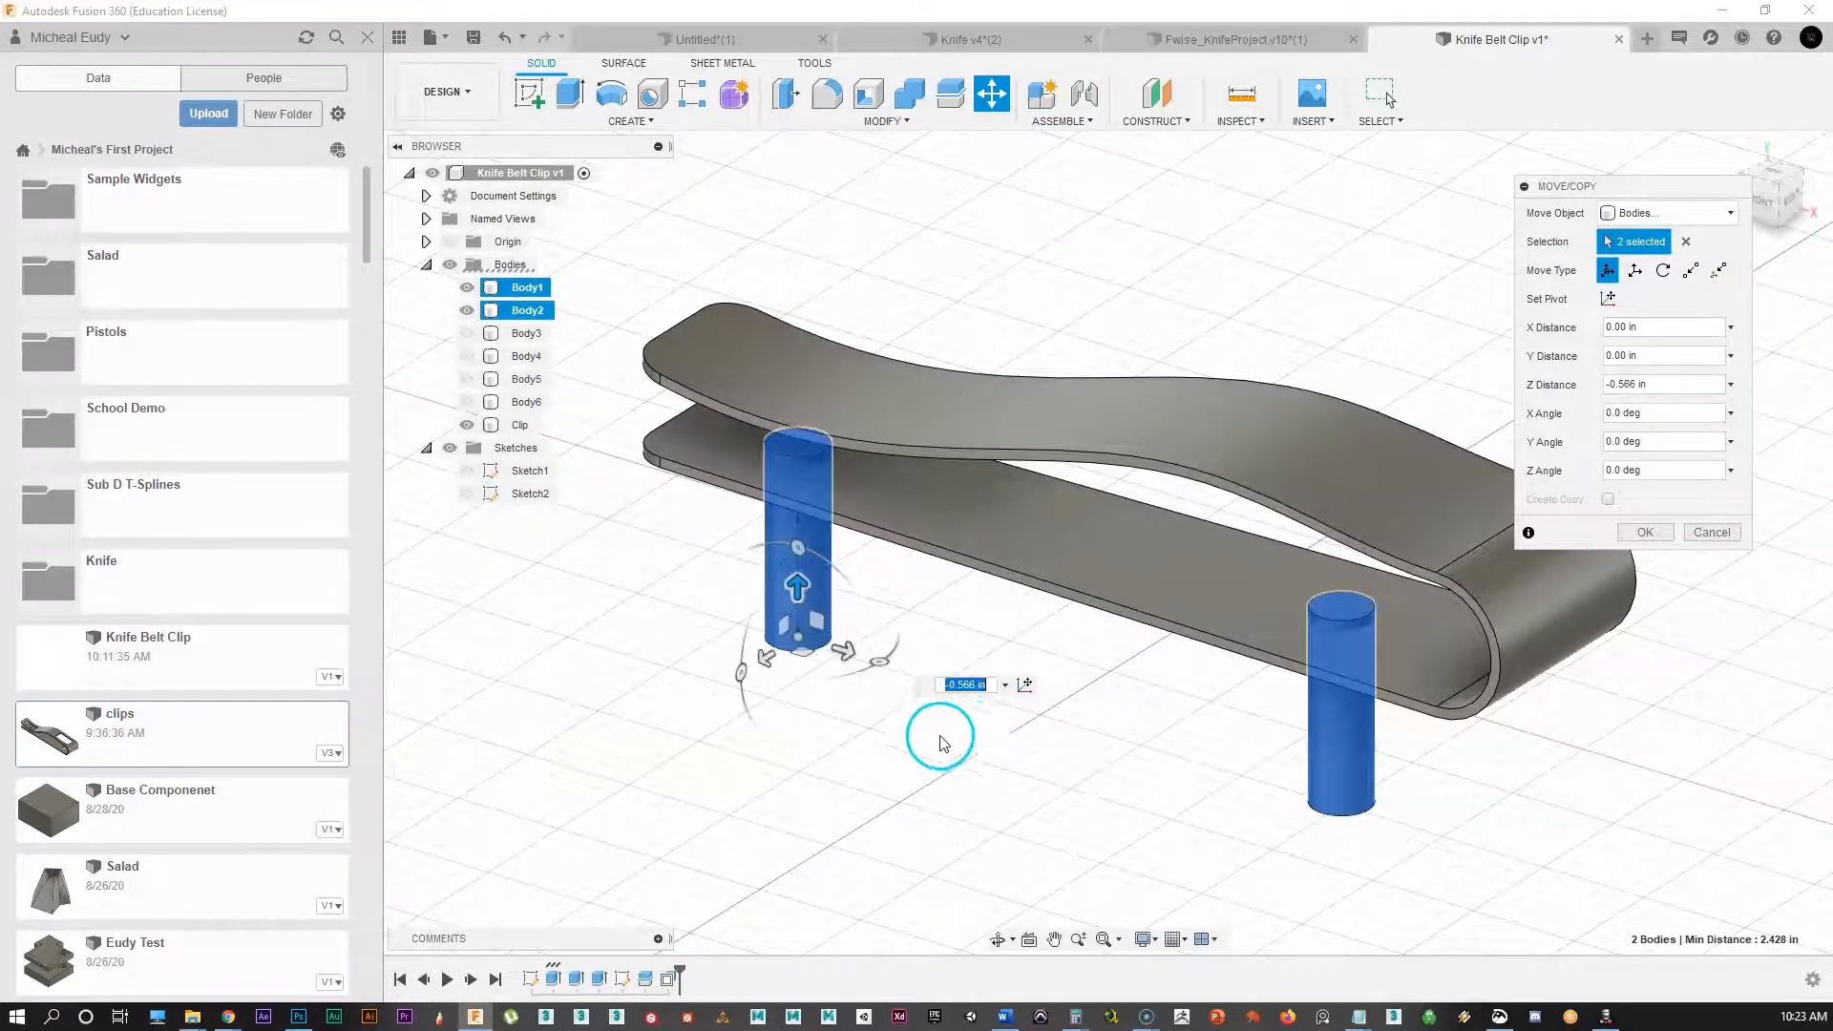
middle_click_drag(973, 756, 1535, 614, "shift")
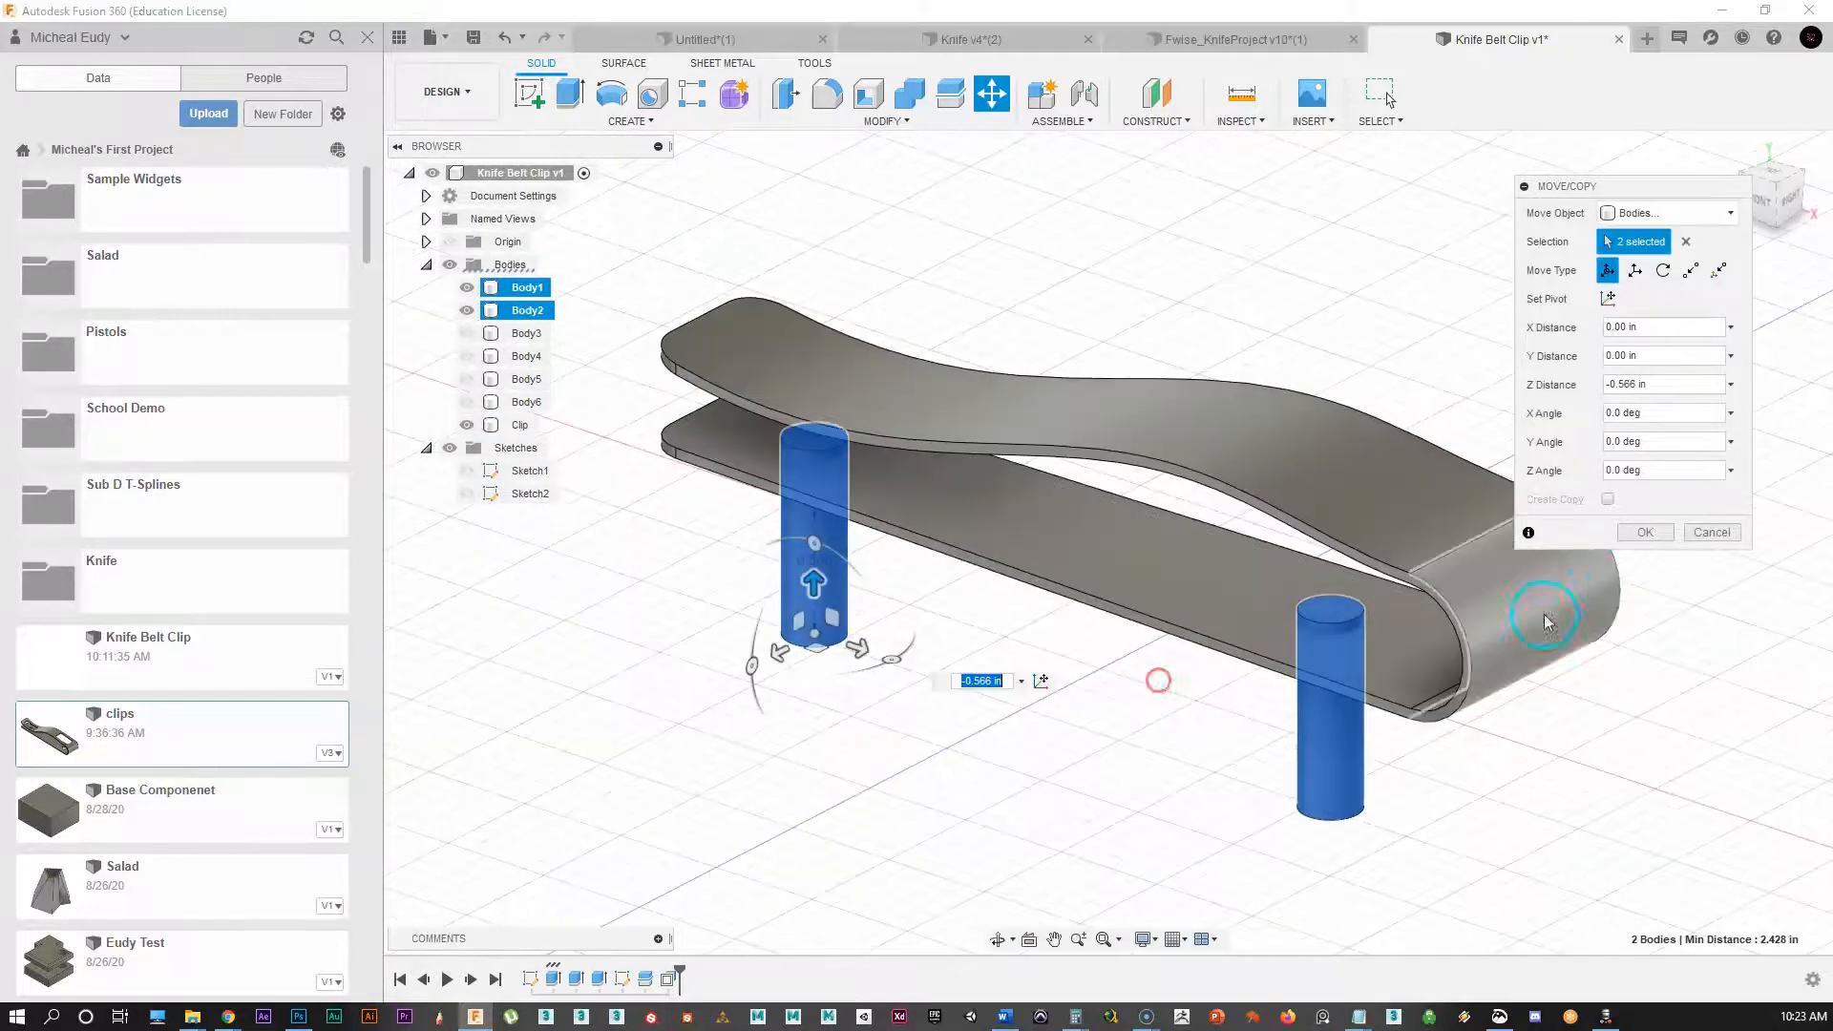
left_click(1650, 535)
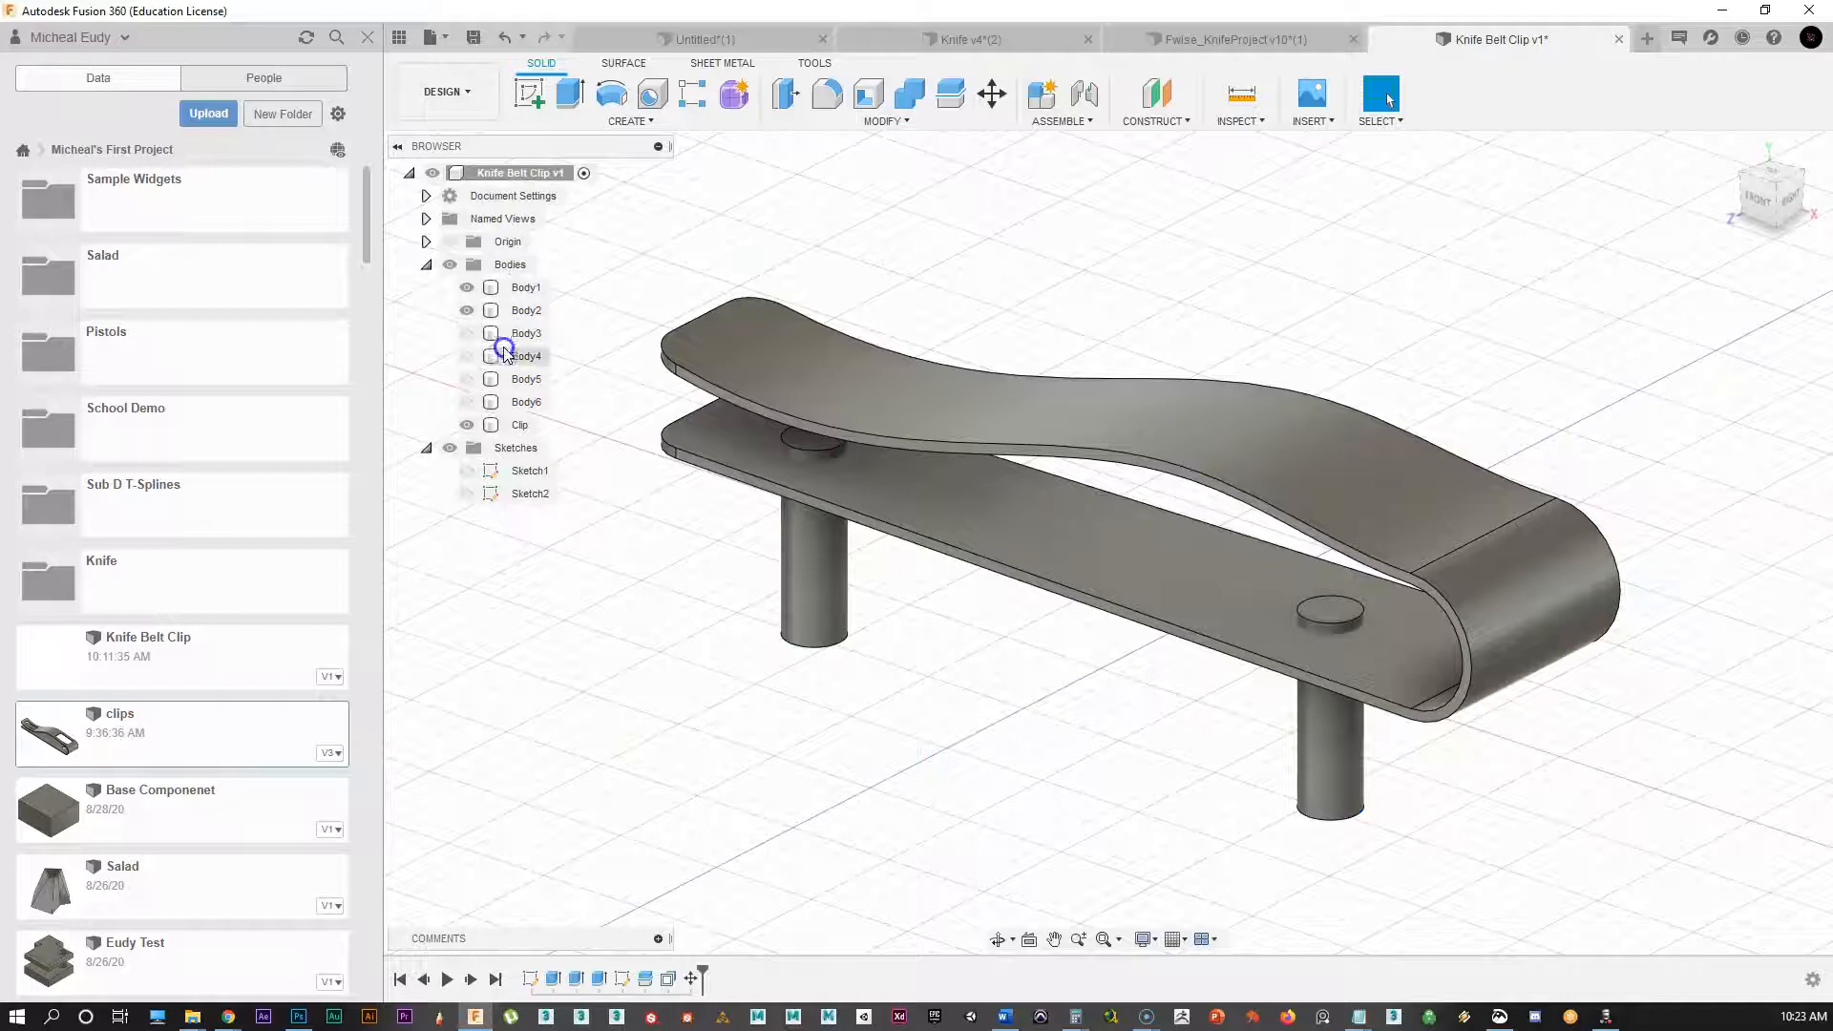
left_click(466, 287)
Step: Hide the second pin and show the slot blocks Body3 and Body4
left_click(466, 310)
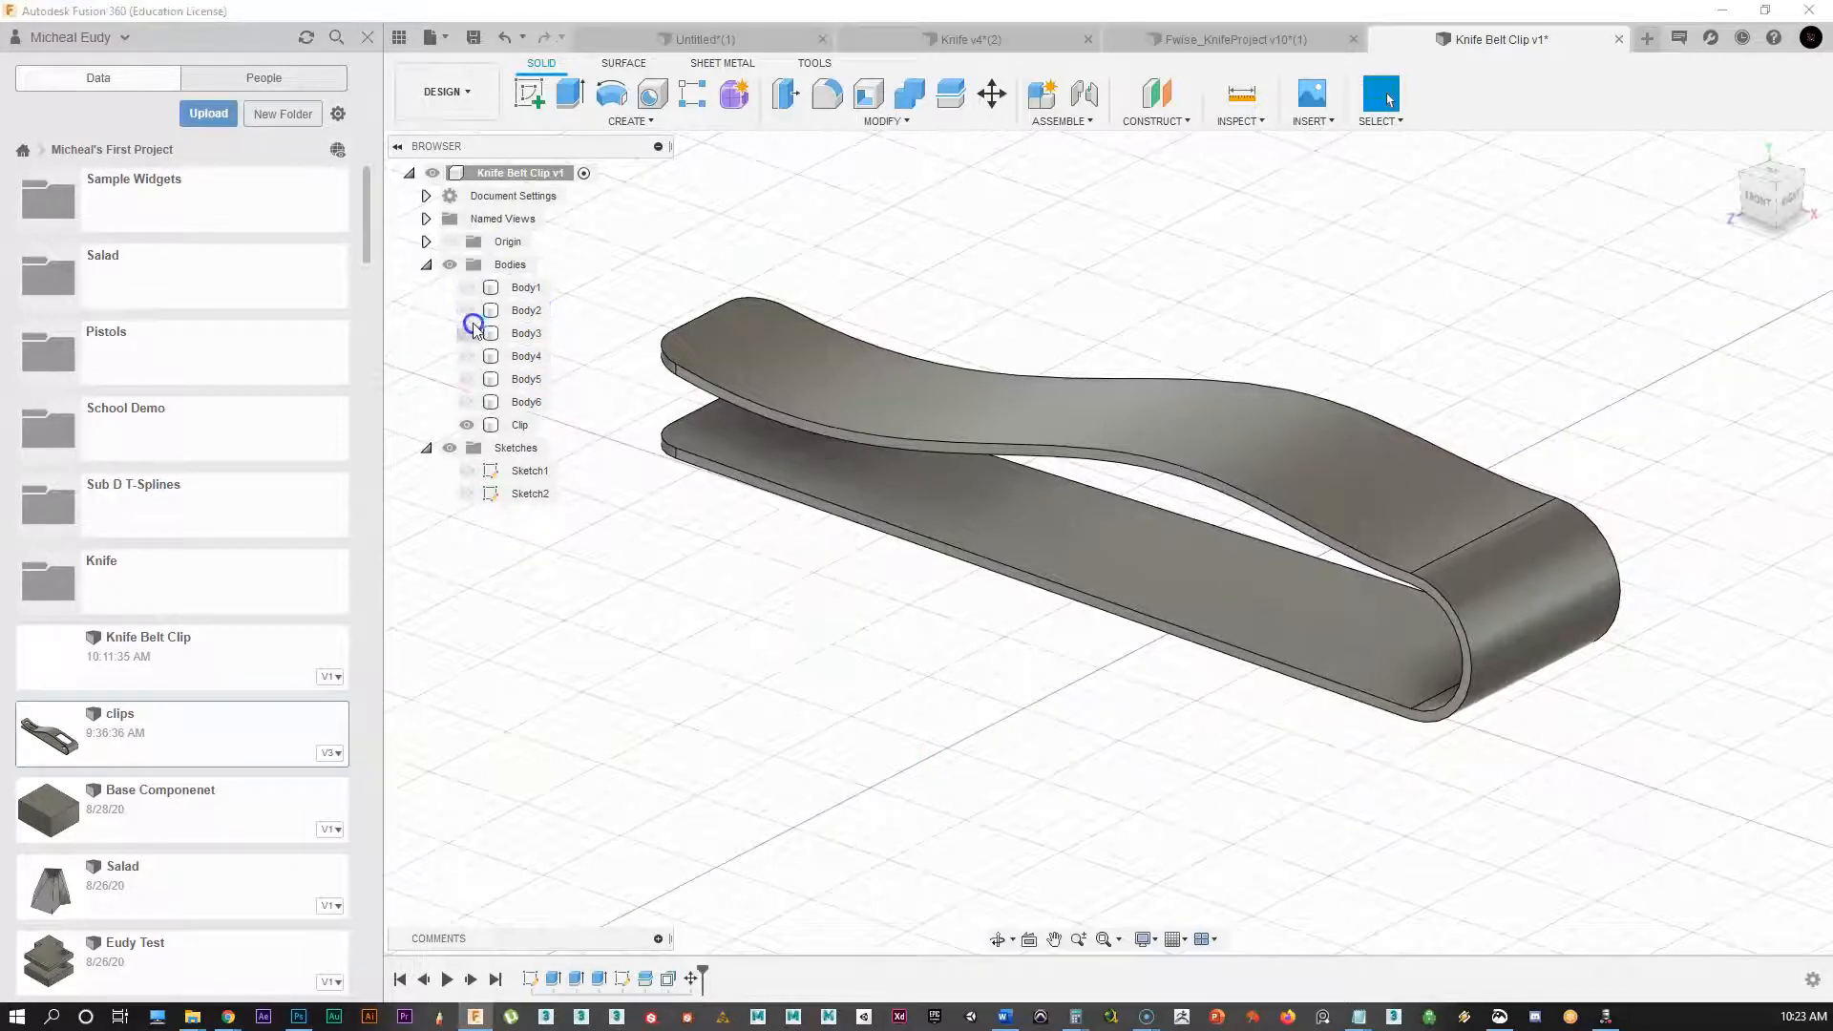
left_click(467, 333)
left_click(467, 356)
Step: Move Body3 and Body4 together 0.432 in so they clear the clip's lower leg
left_click(814, 312)
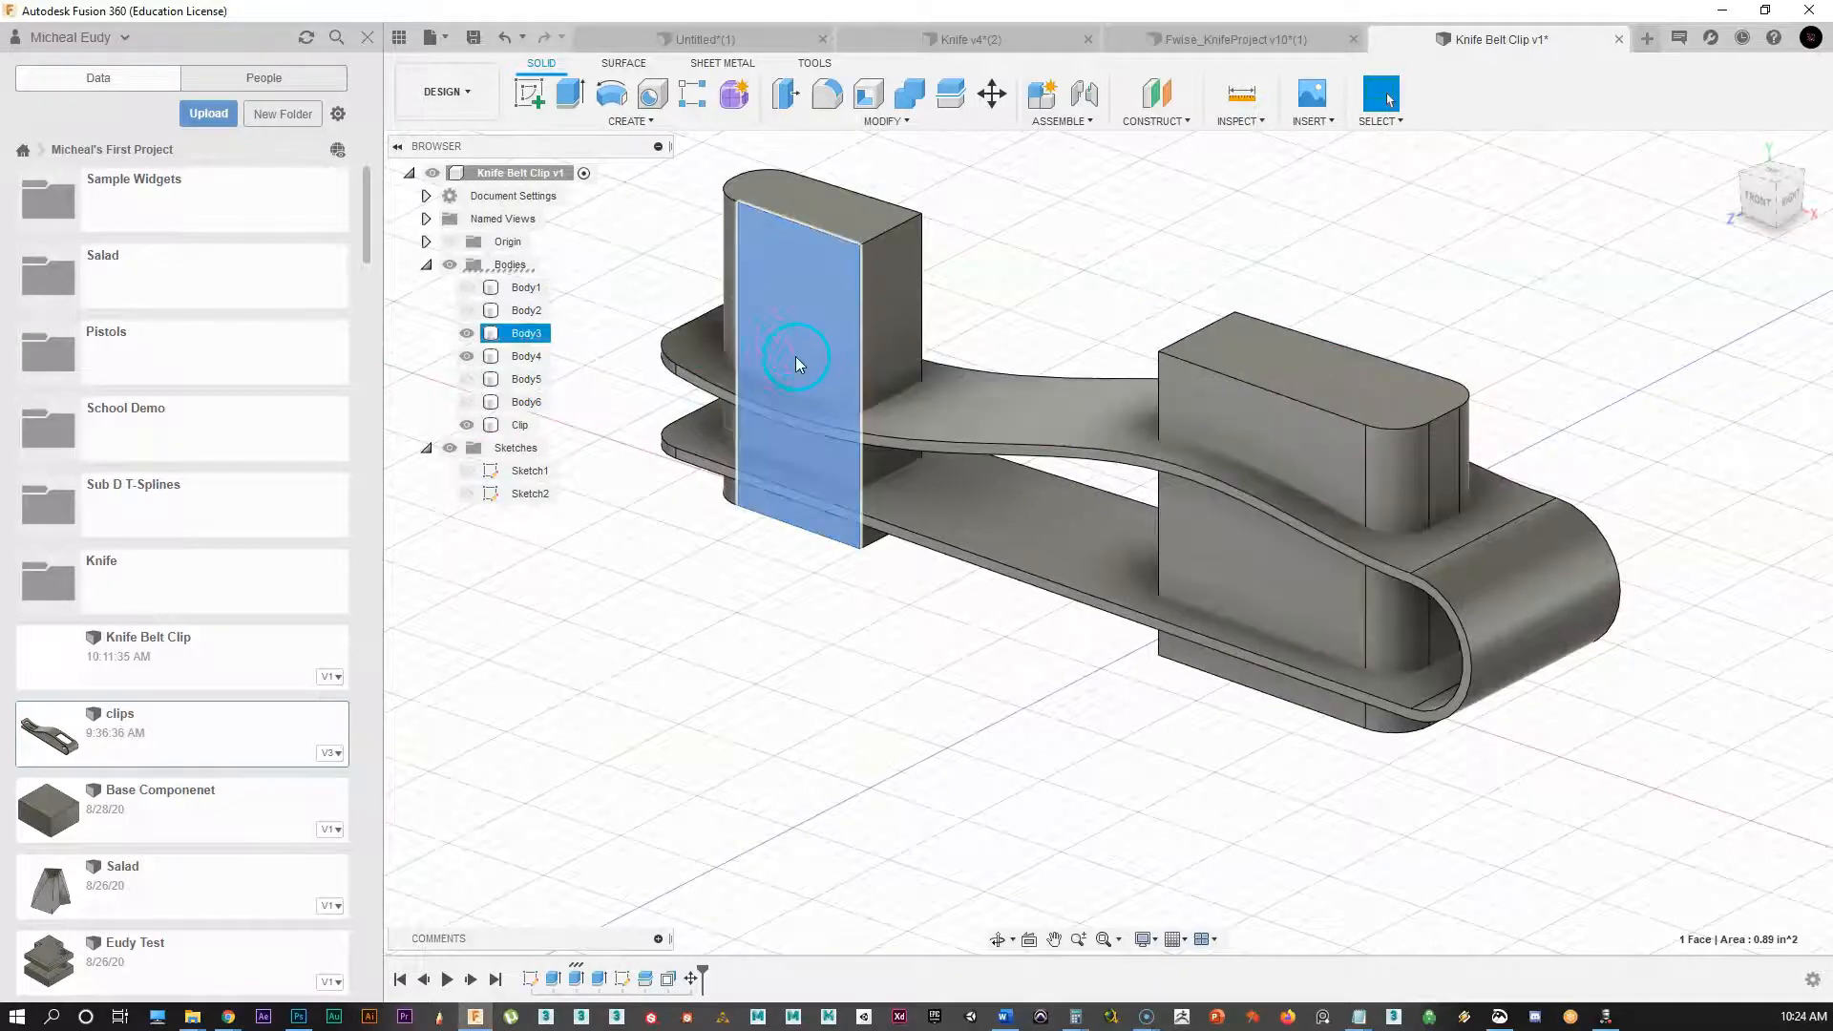
right_click(791, 330)
left_click(709, 367)
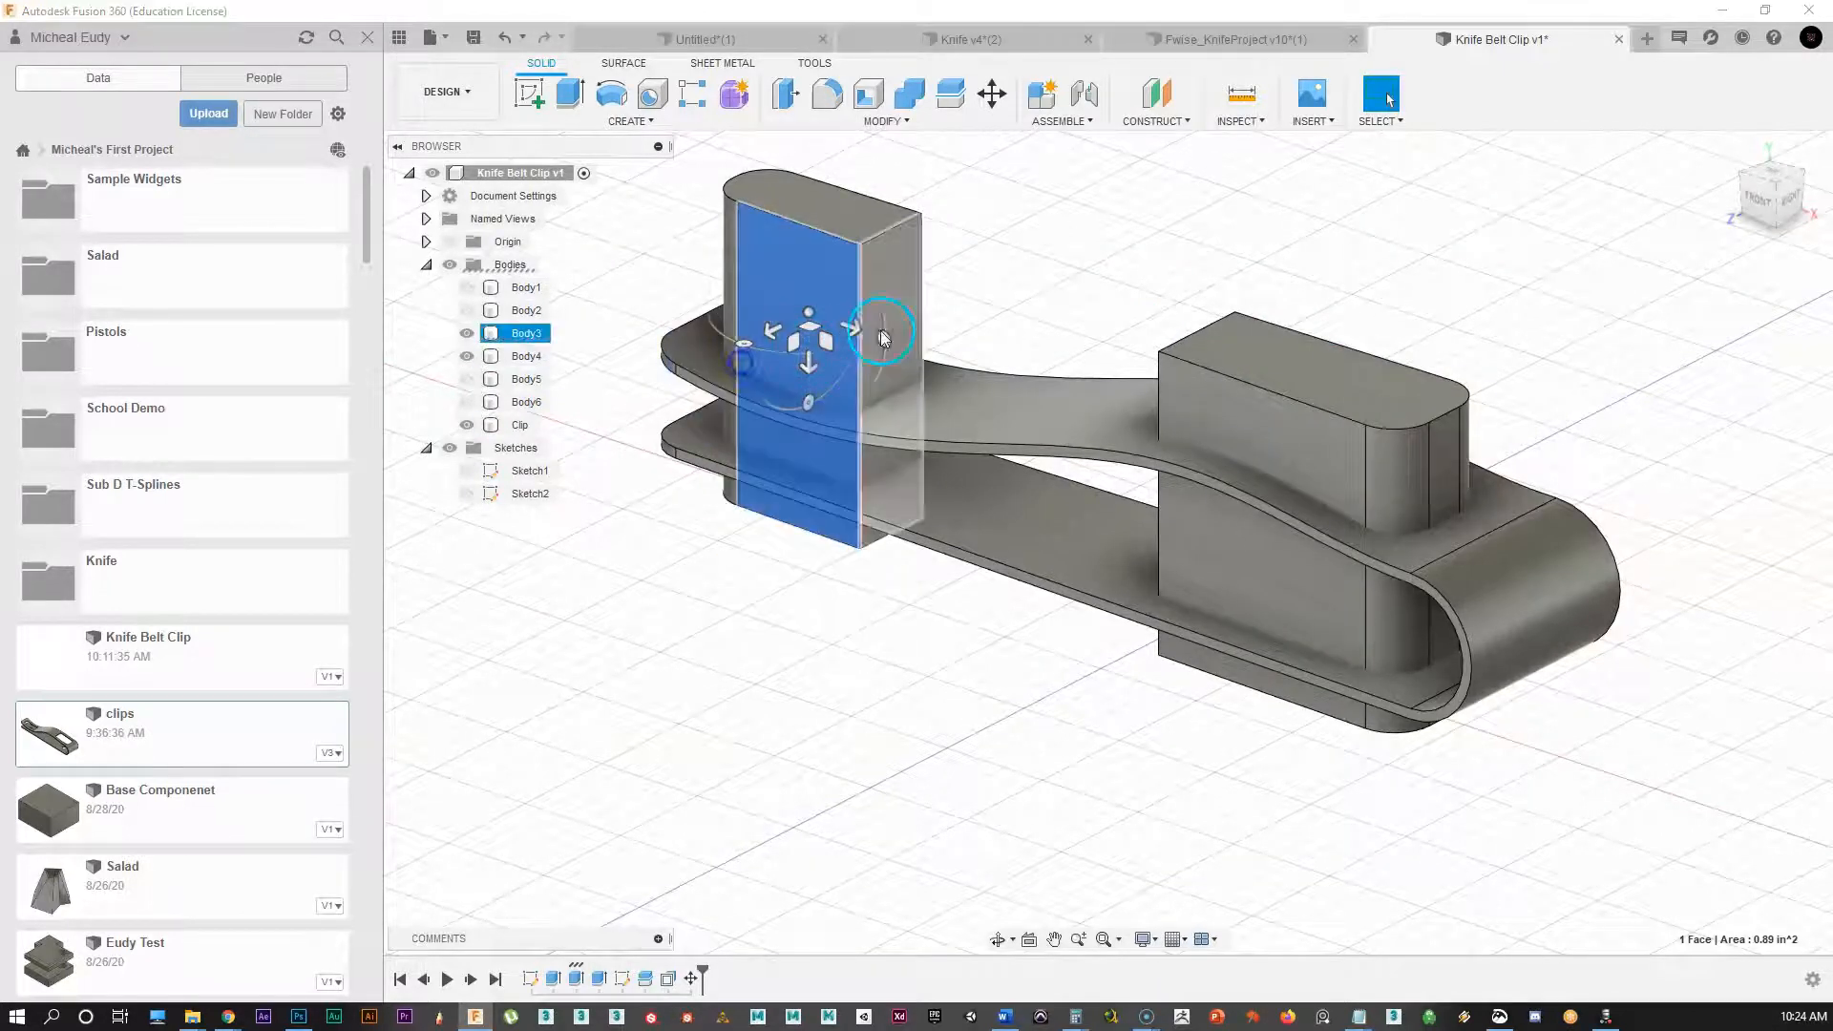
left_click(1709, 213)
left_click(1642, 232)
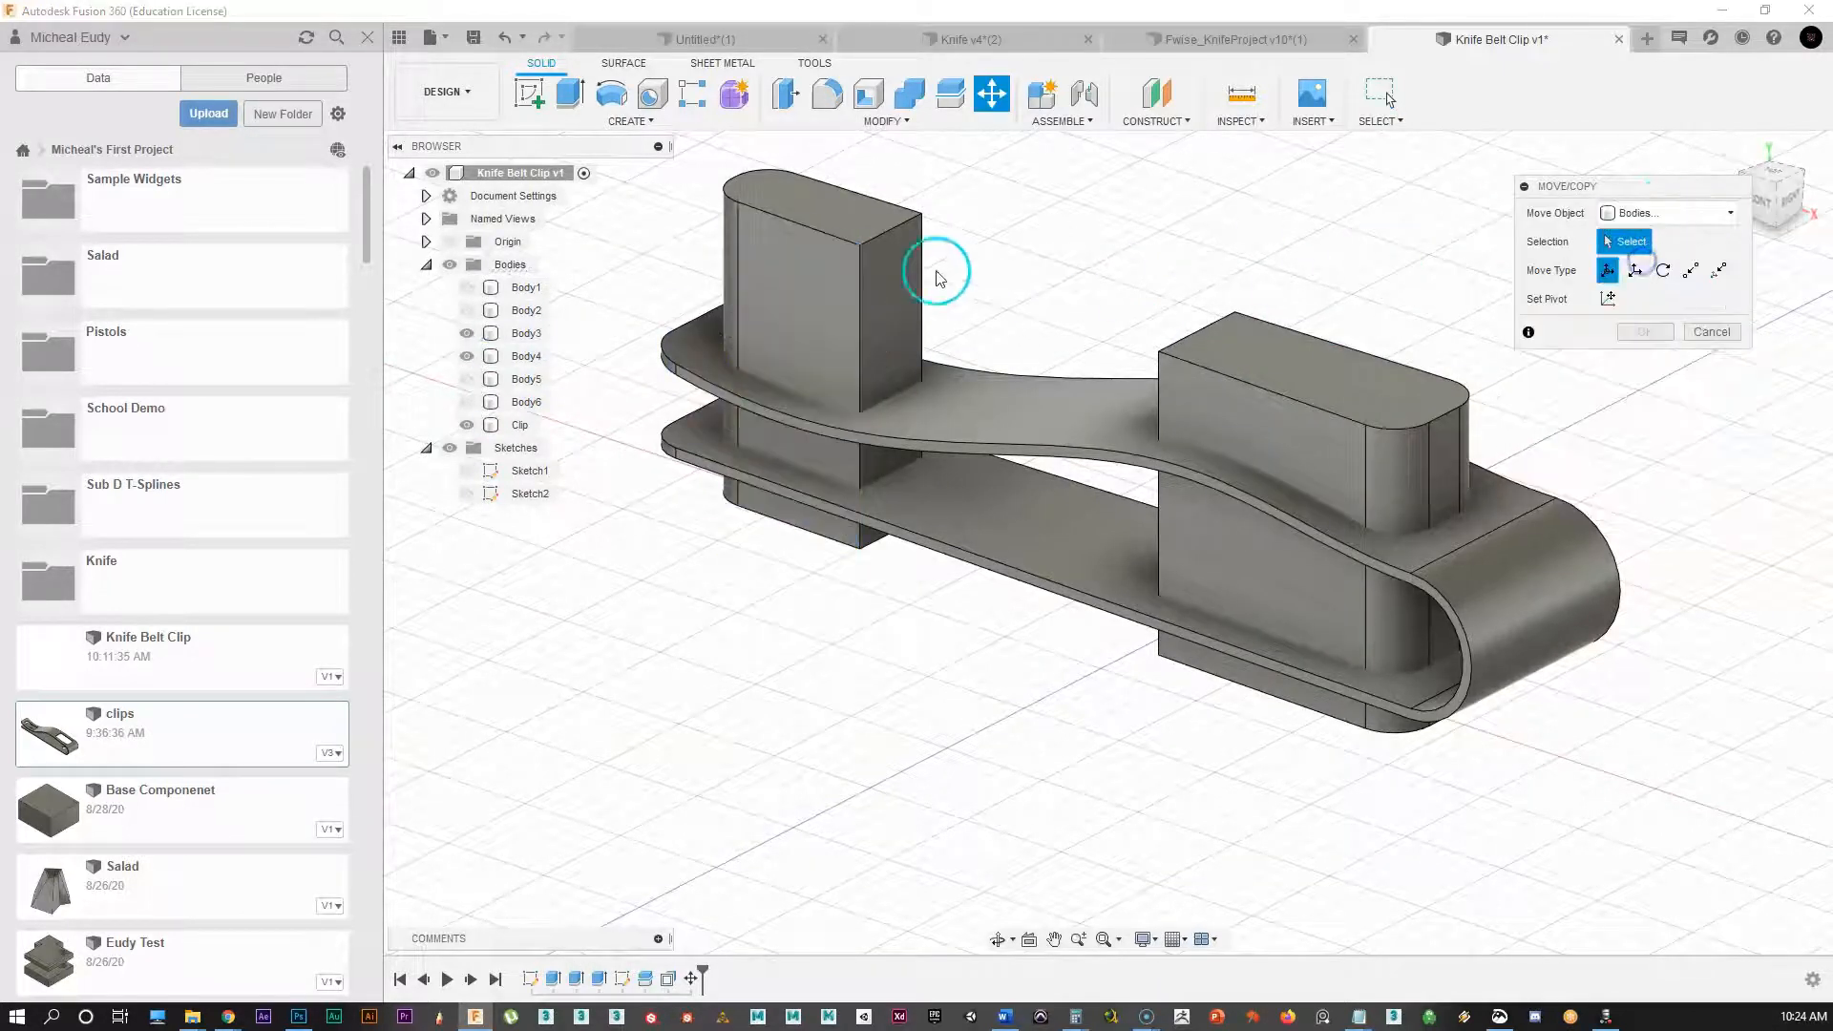
left_click(902, 286)
left_click(1275, 409)
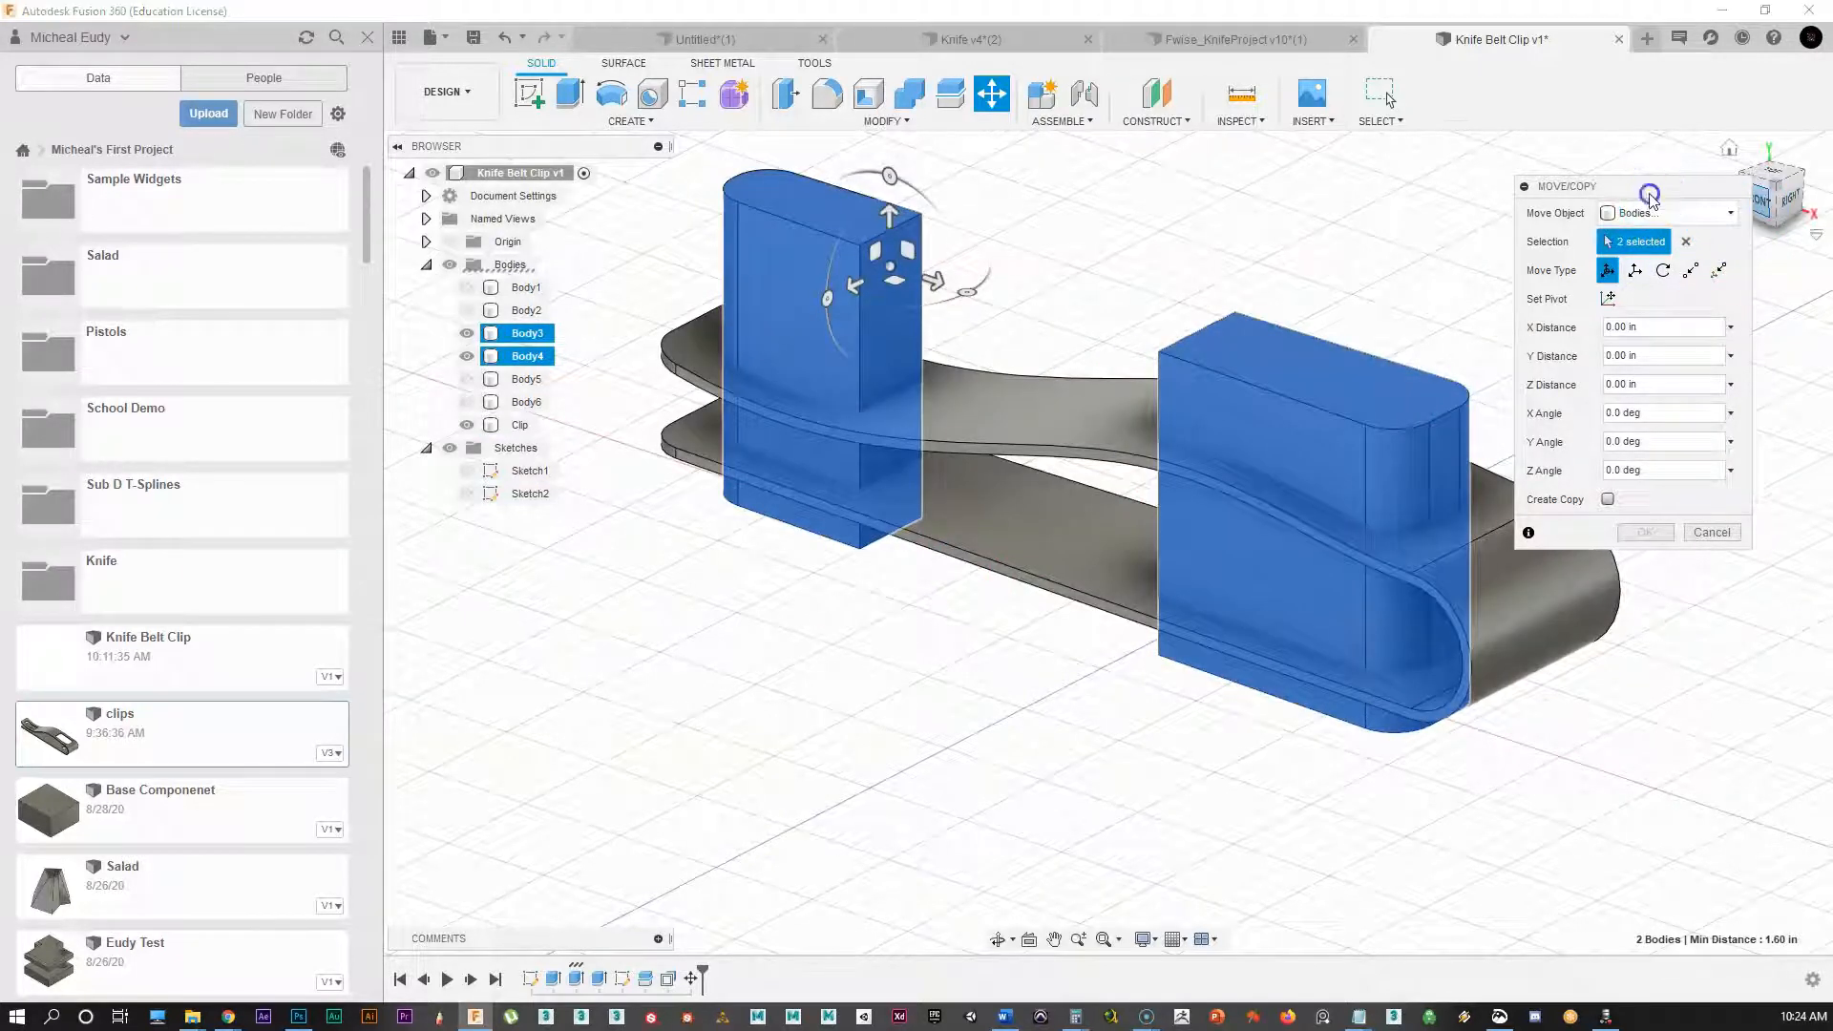
left_click_drag(1650, 193, 1558, 101)
left_click(1754, 203)
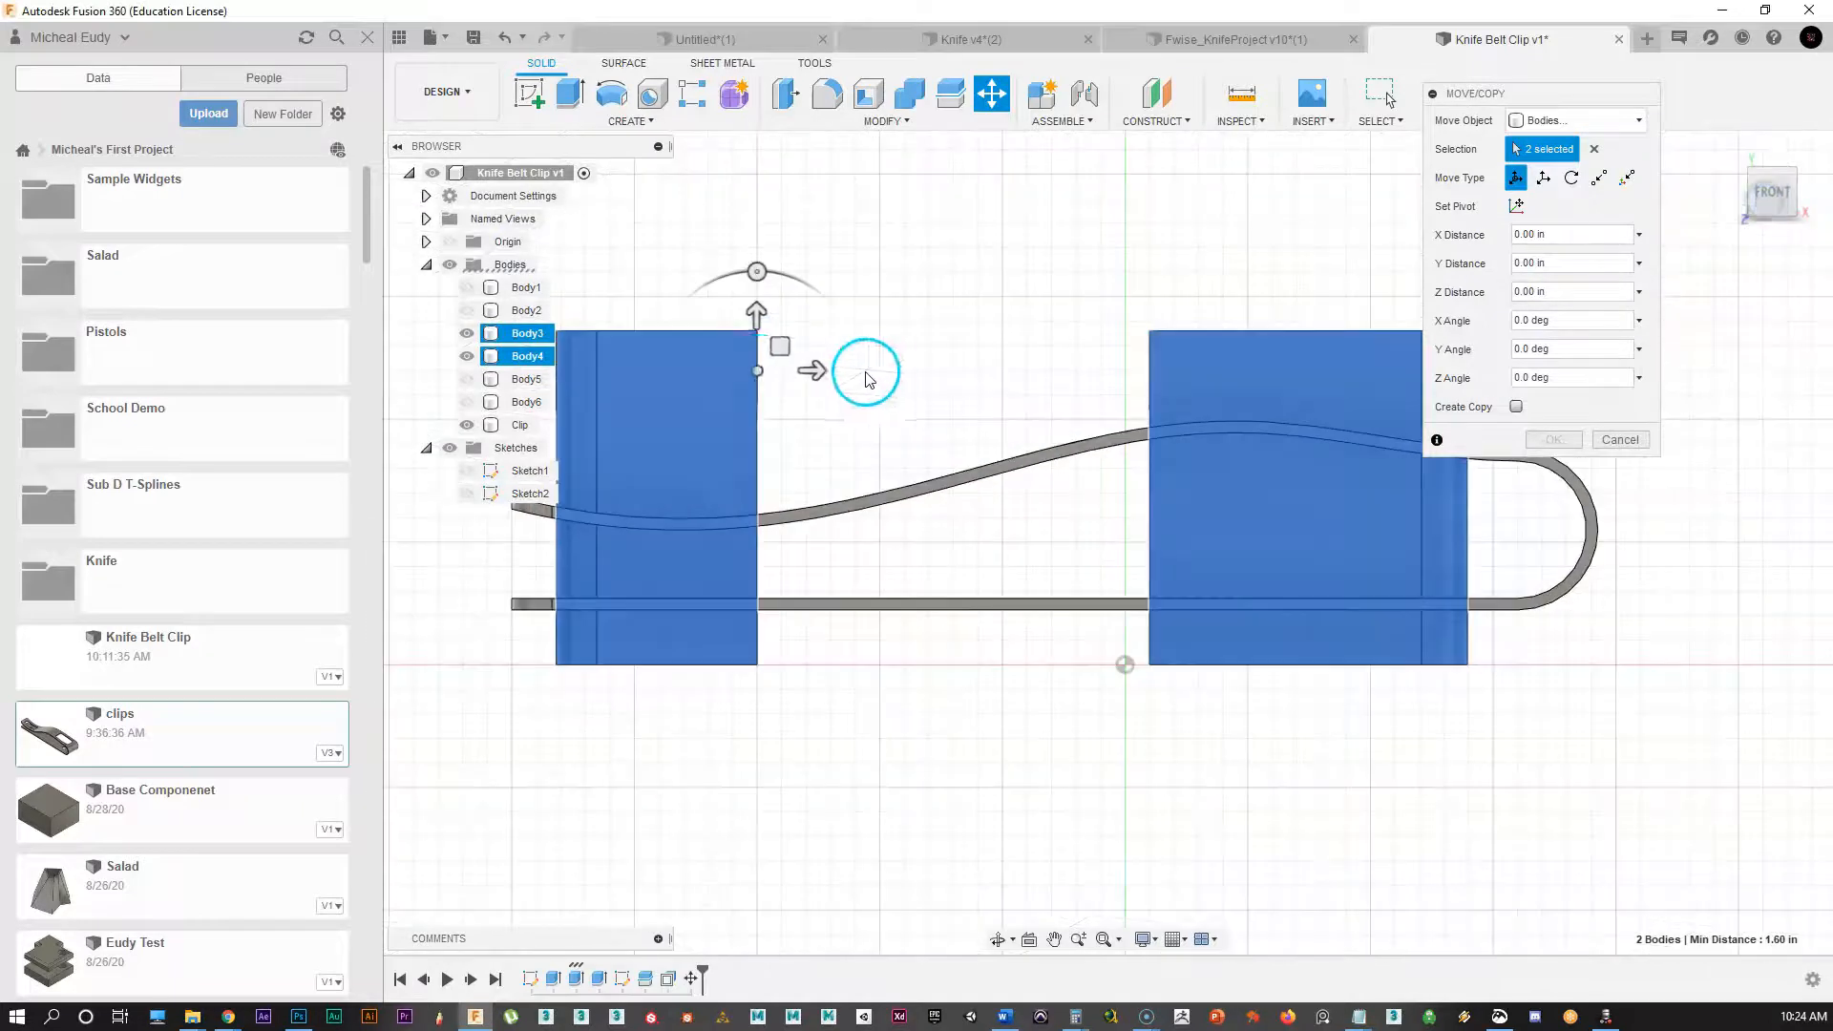
left_click_drag(759, 315, 767, 212)
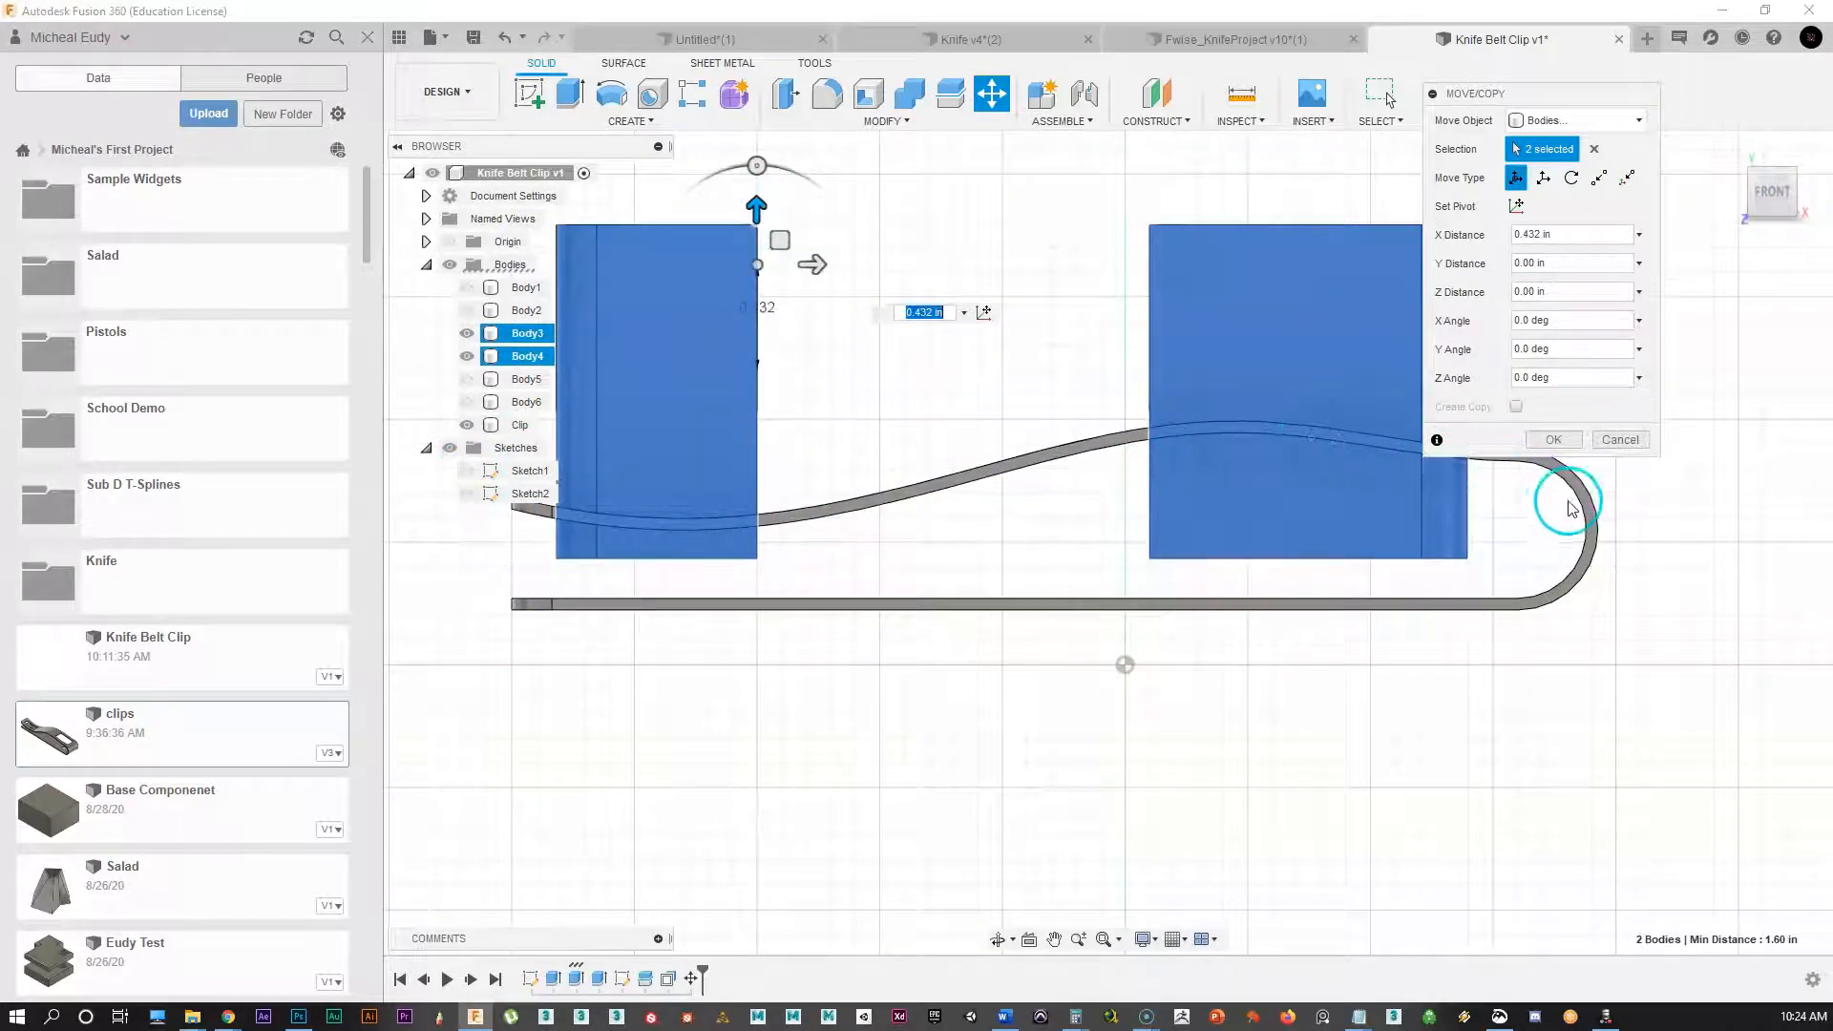
left_click(1553, 440)
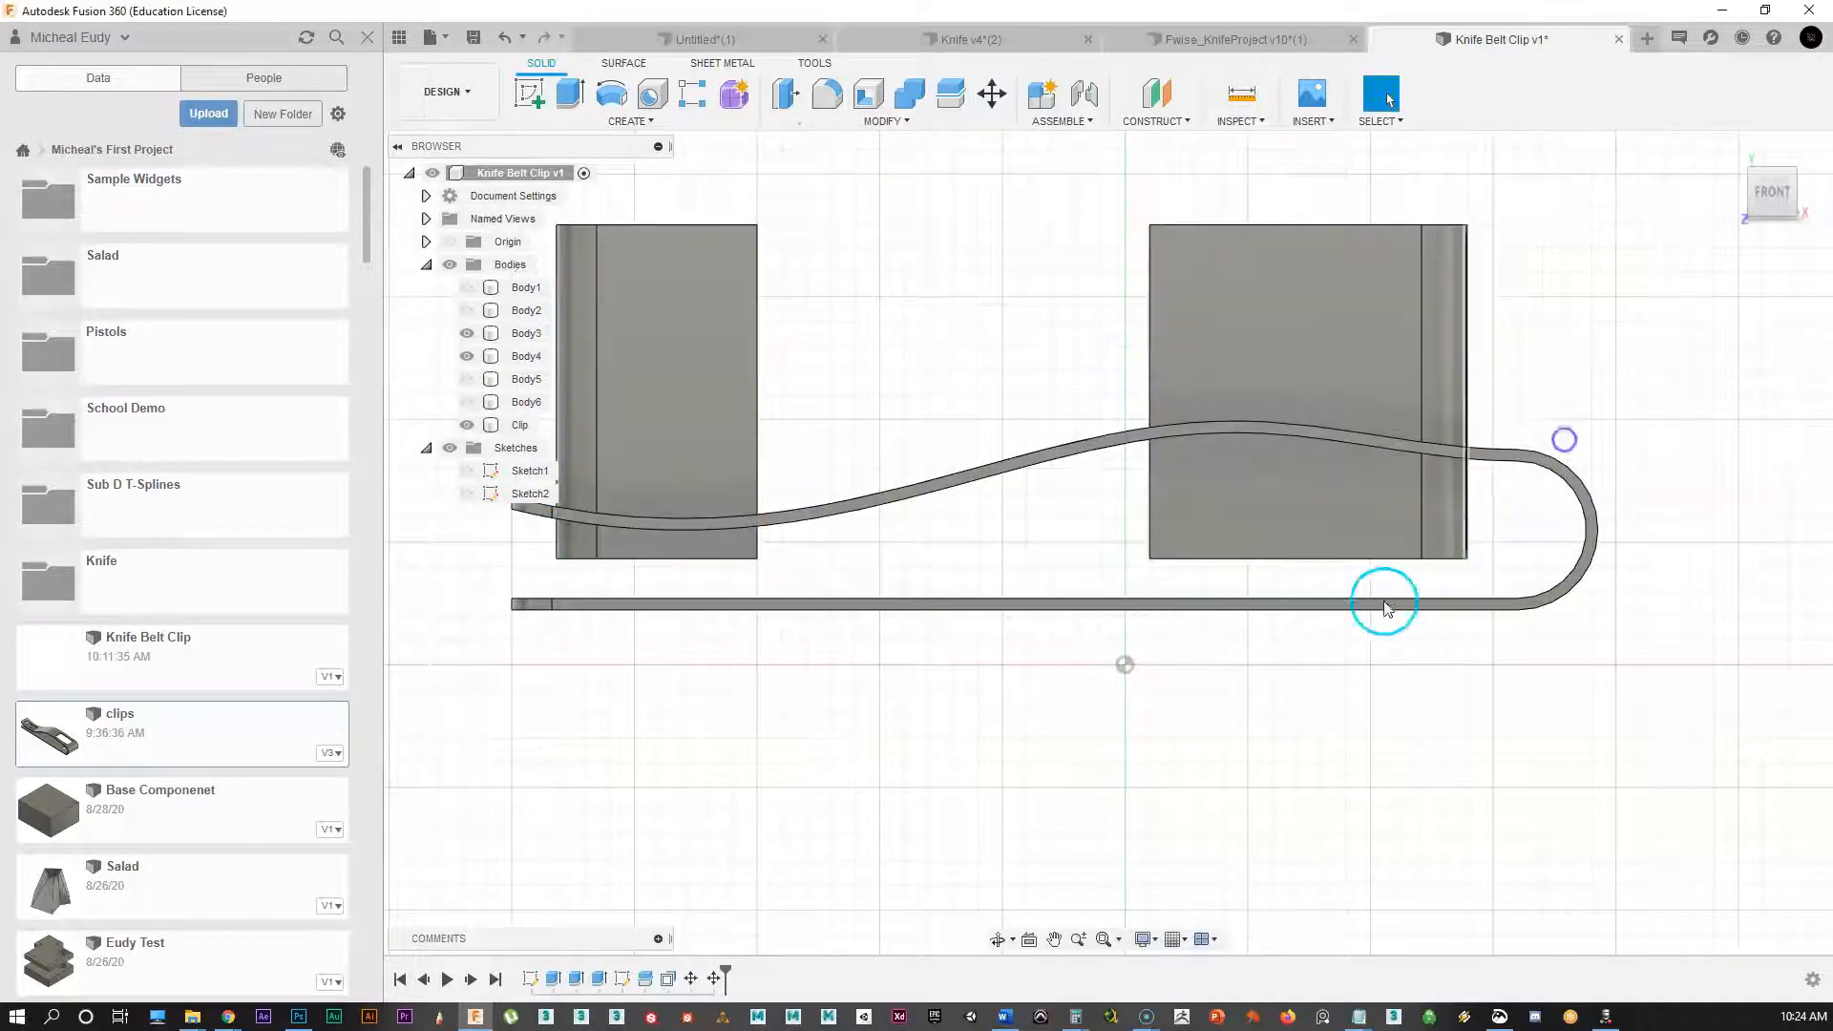
middle_click_drag(1368, 623, 1023, 621, "shift")
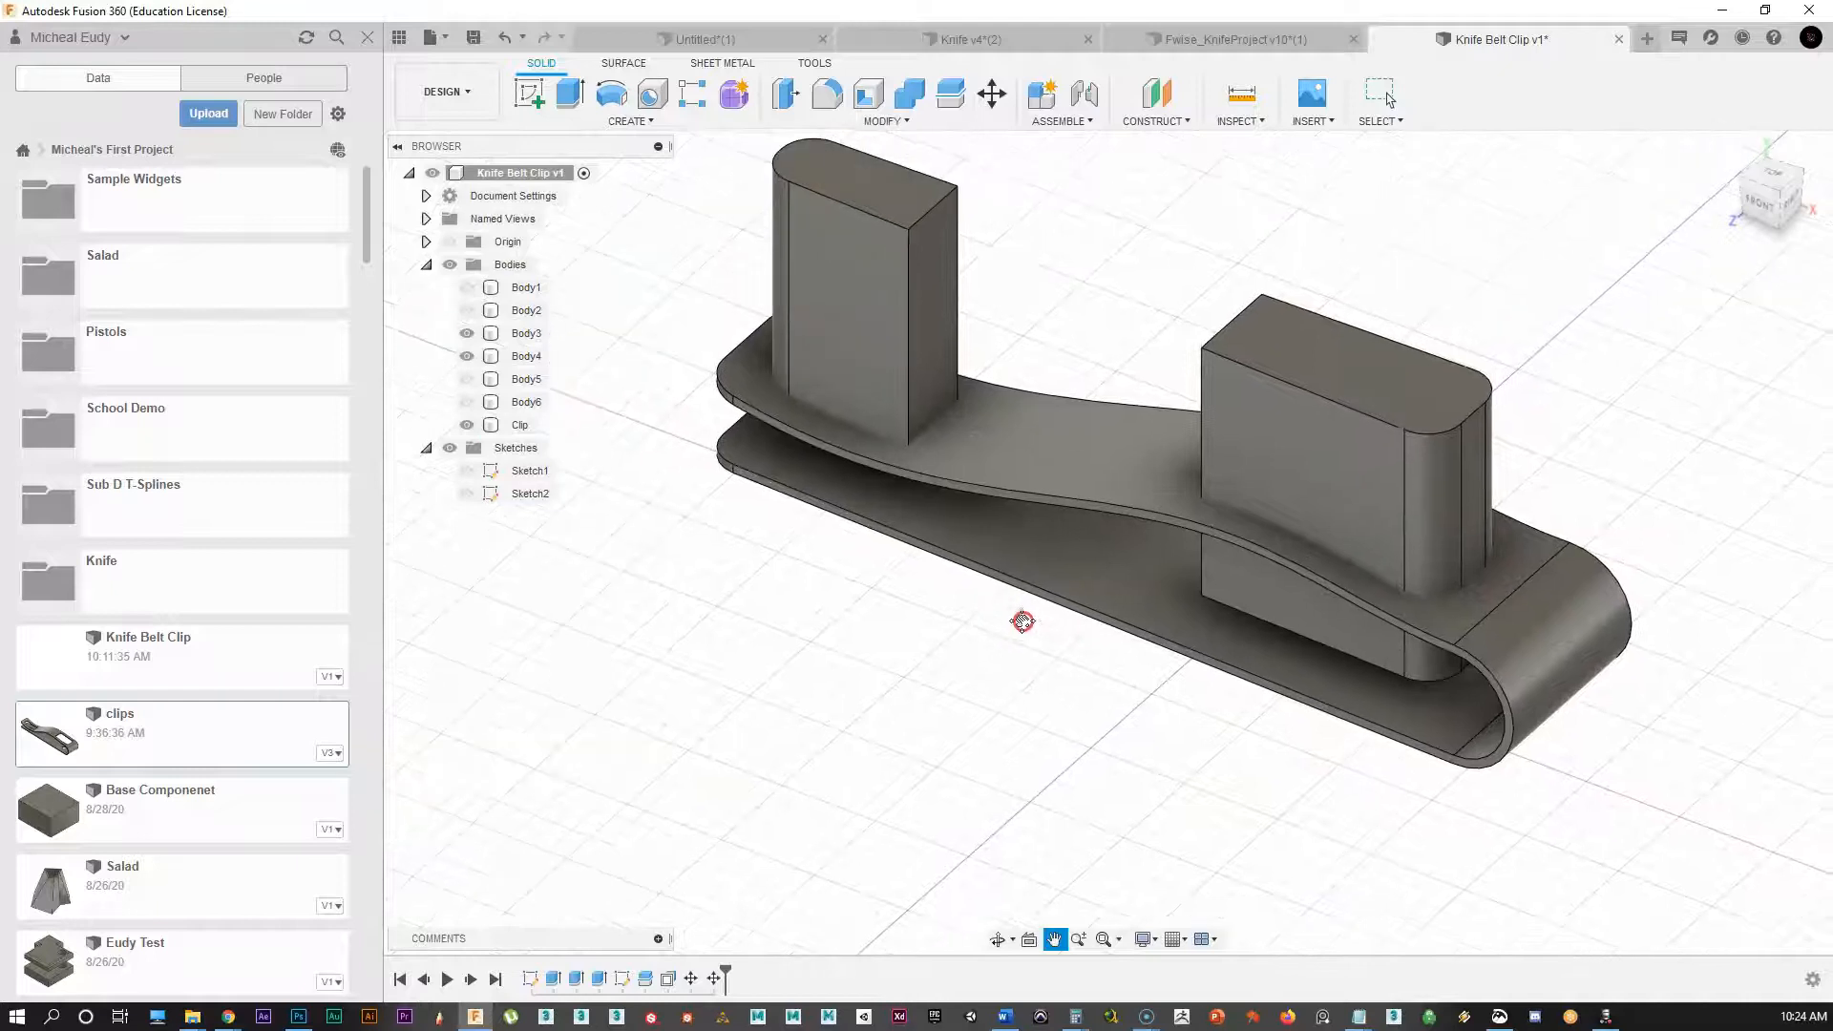
Step: Combine-cut Body3 and Body4 from the Clip to form the two slots
left_click(910, 93)
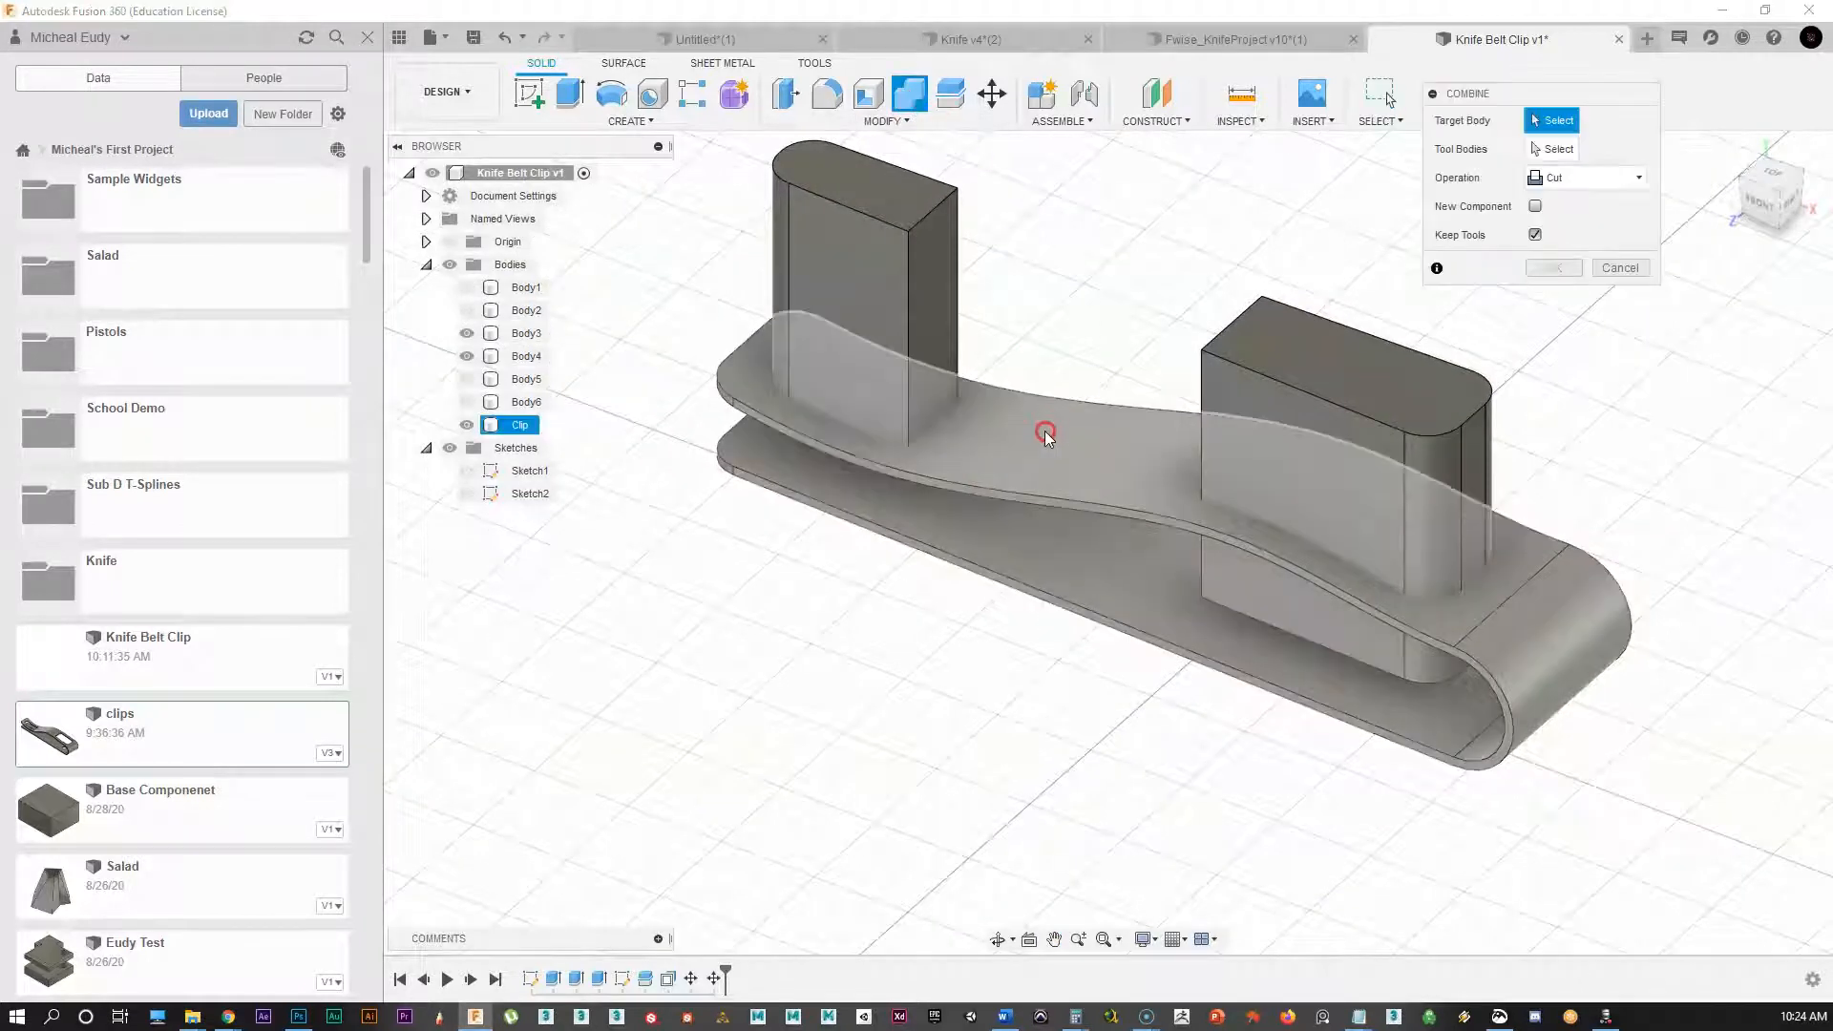
left_click(1045, 437)
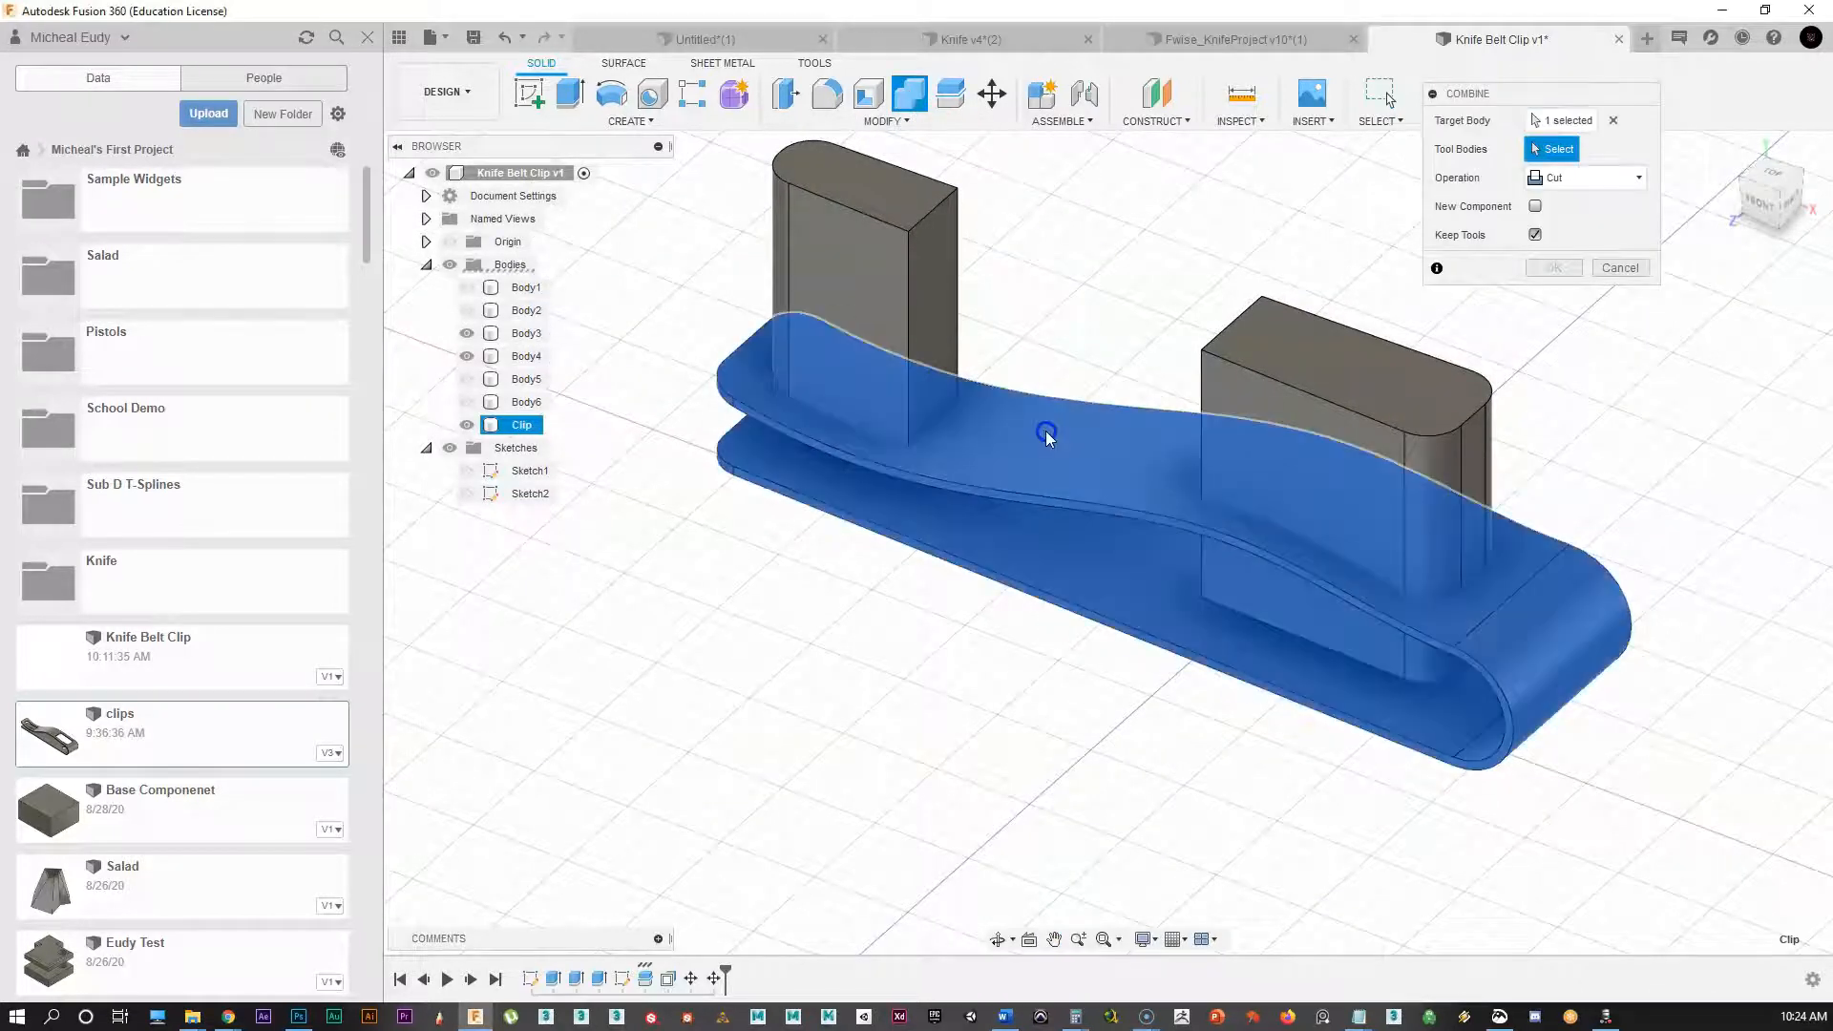
left_click(879, 254)
left_click(1290, 368)
left_click(1554, 268)
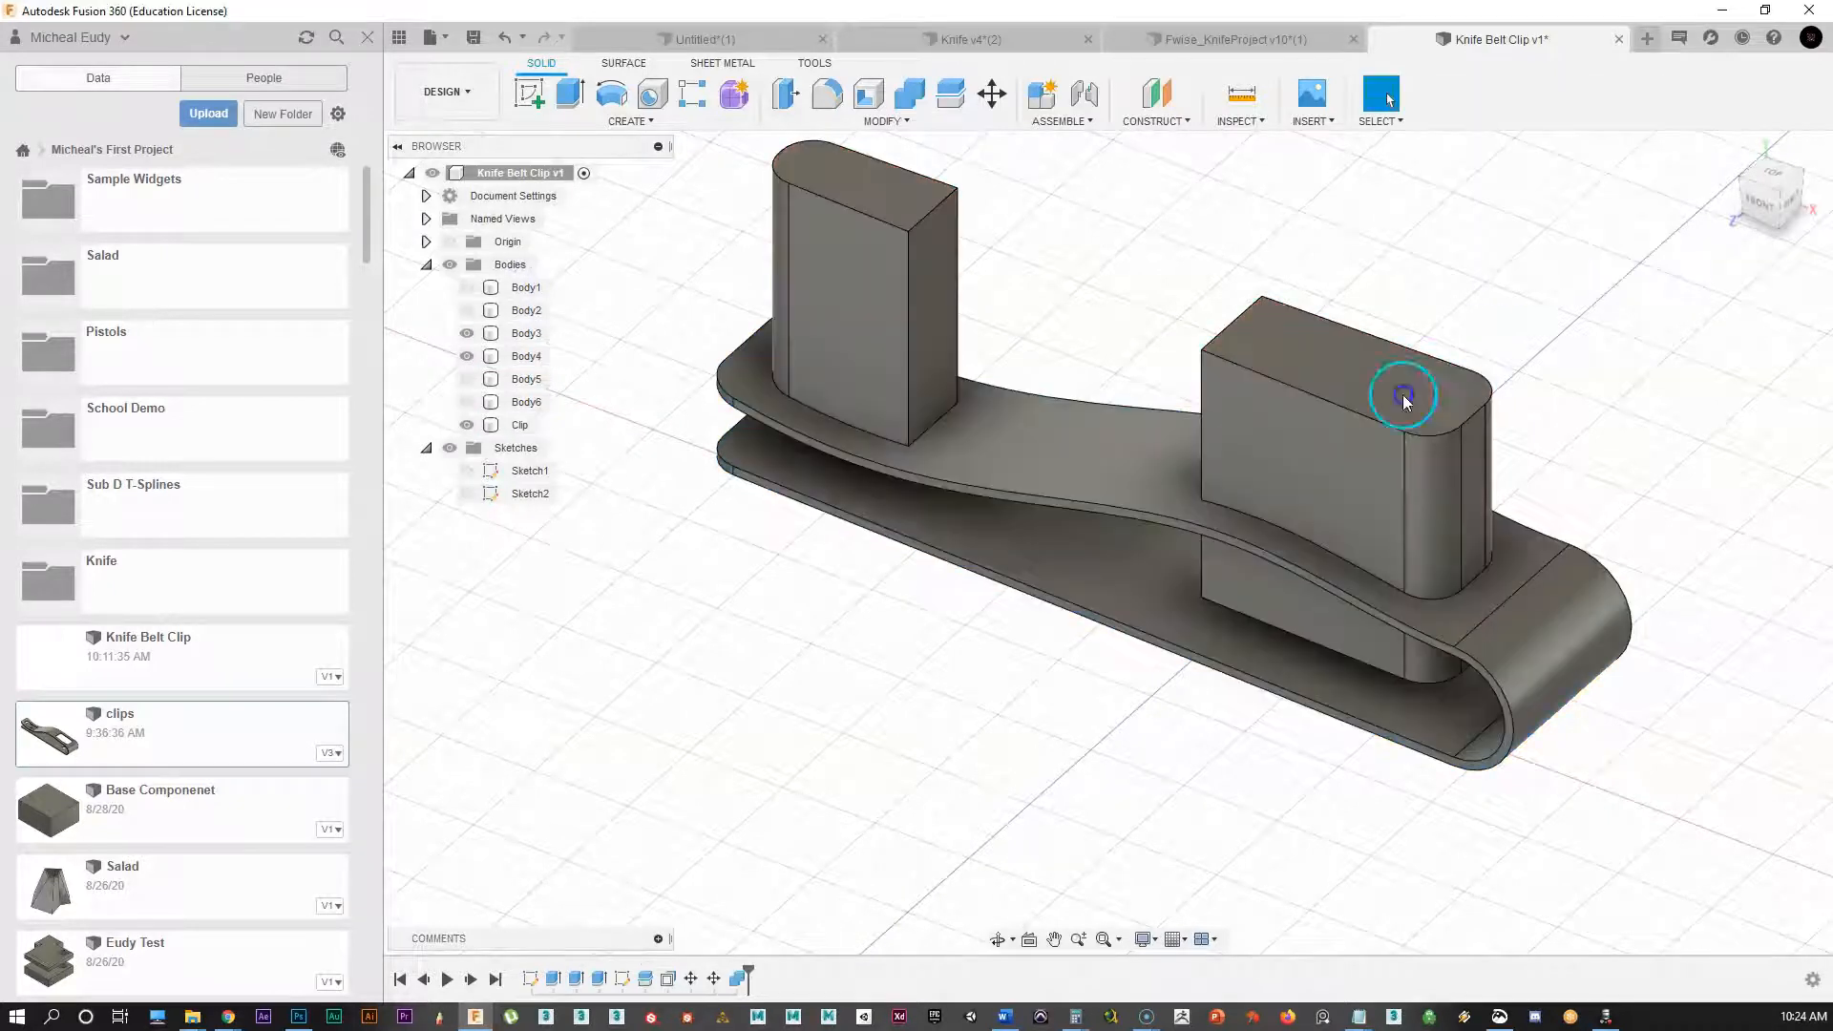
left_click(835, 680)
Step: Hide the slot blocks, show both pin cylinders, and select the Clip
left_click(459, 356)
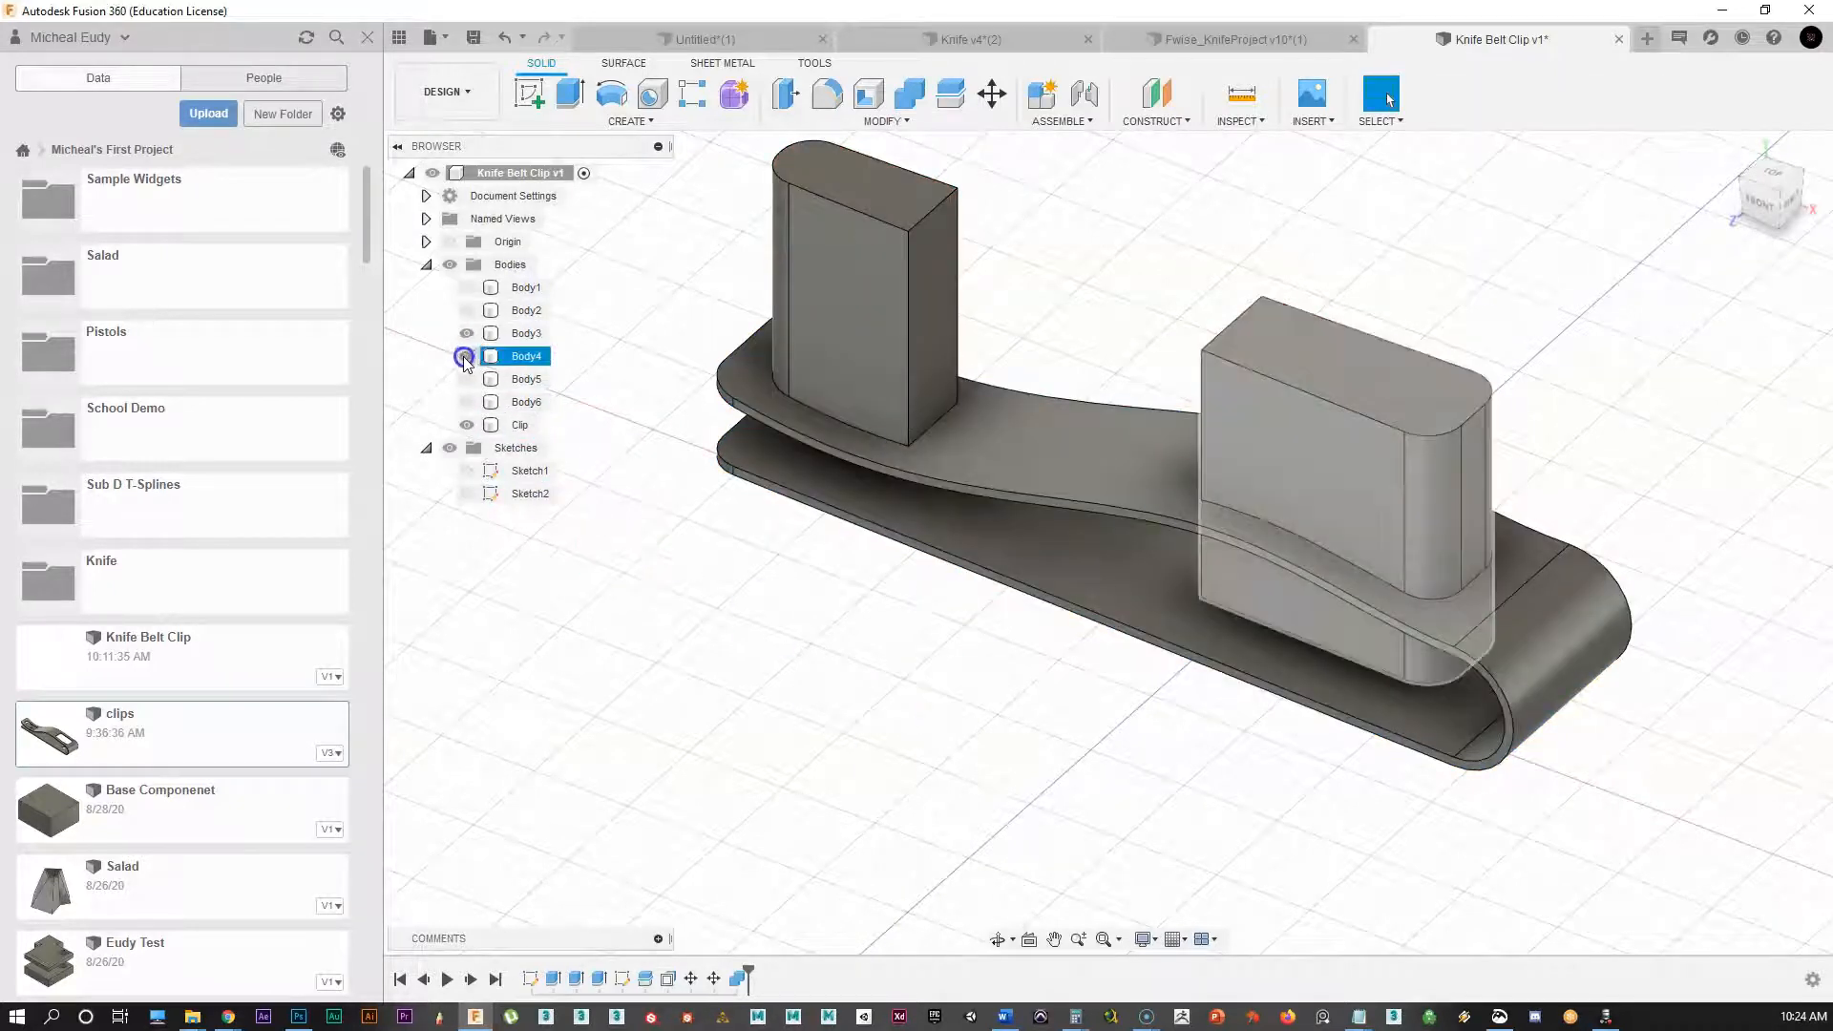
left_click(464, 334)
left_click(686, 661)
middle_click_drag(867, 664, 890, 627)
left_click(649, 621)
left_click(467, 310)
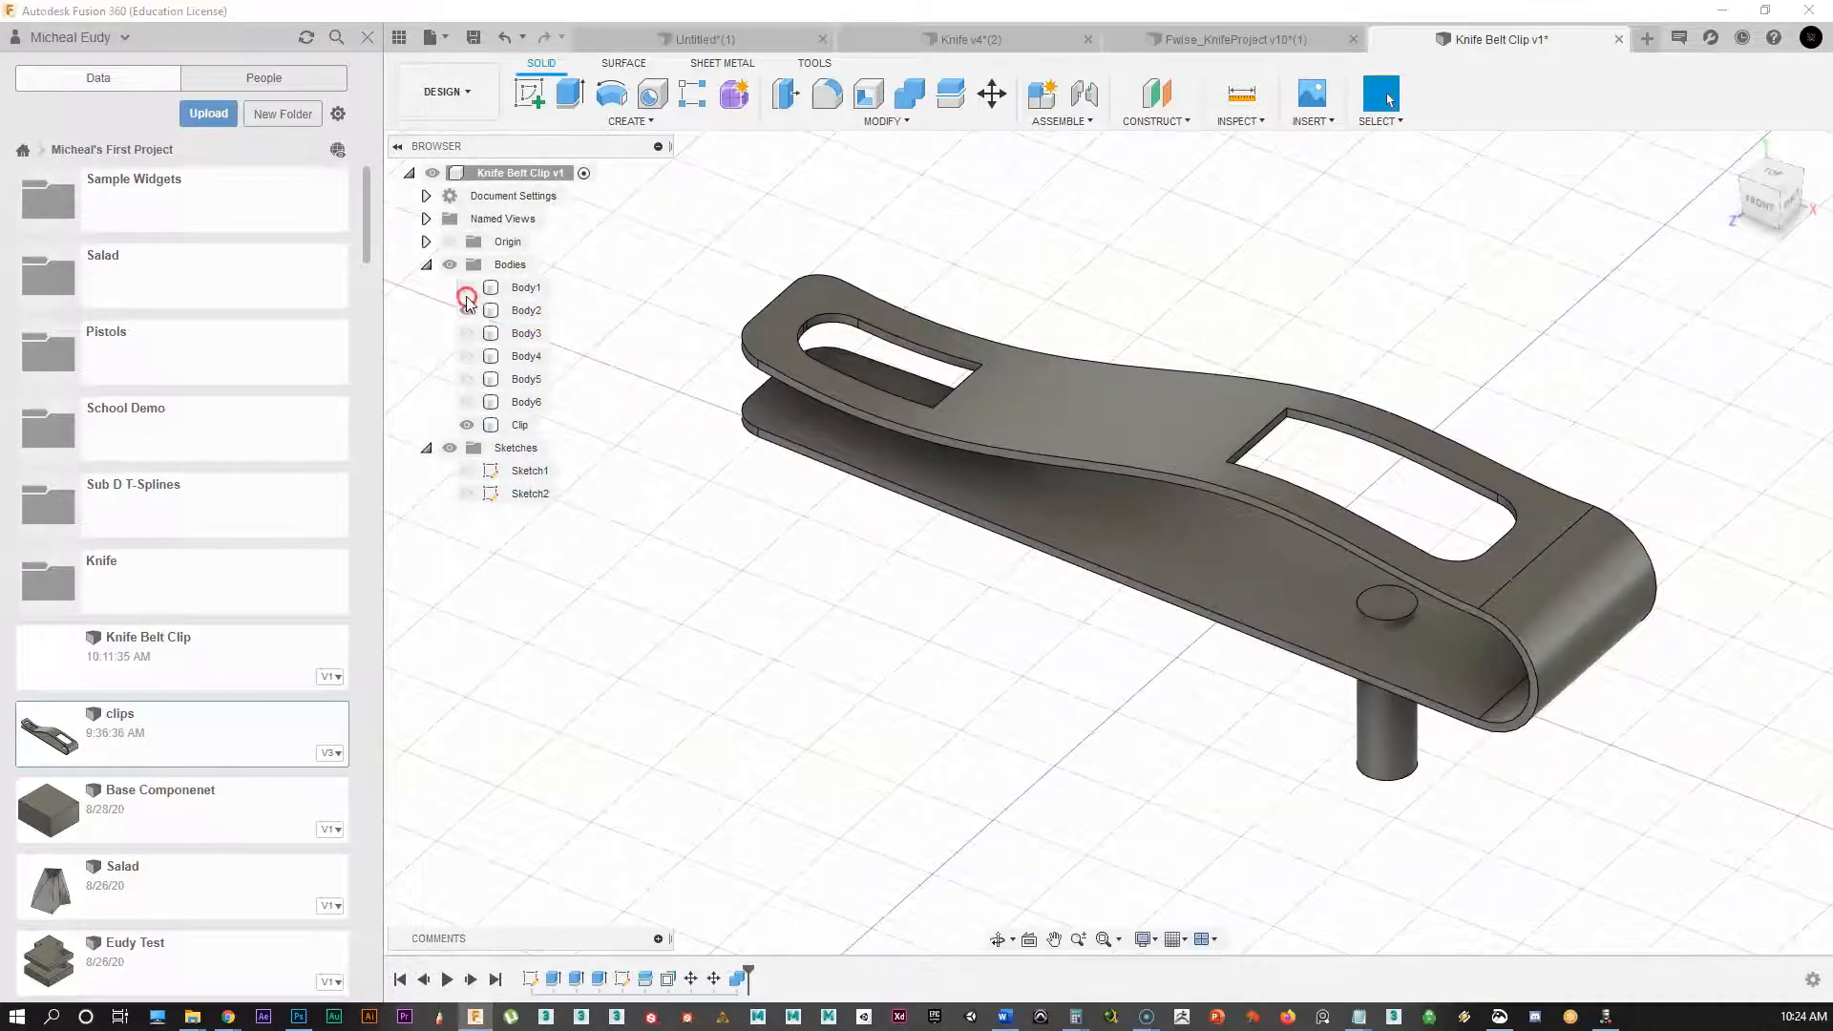
left_click(467, 288)
left_click(1012, 417)
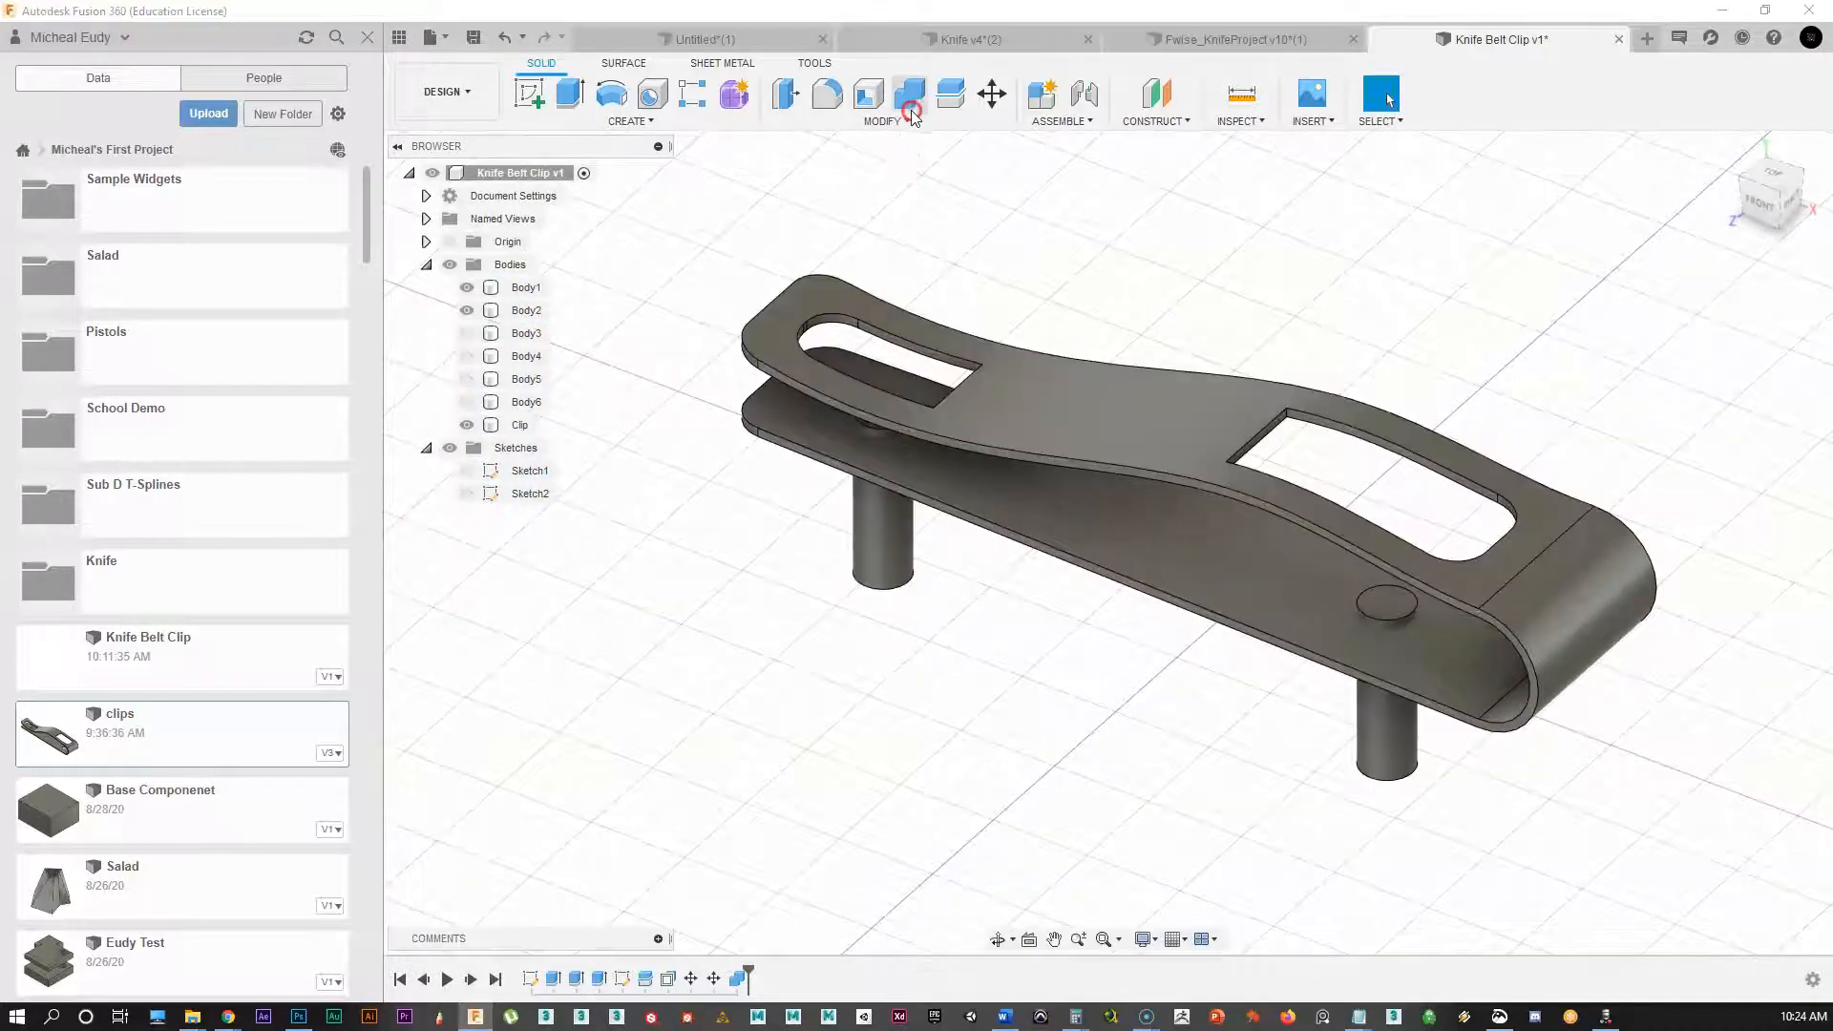
Step: Start a Combine cut targeting the Clip with Keep Tools unchecked
left_click(909, 96)
left_click(1203, 439)
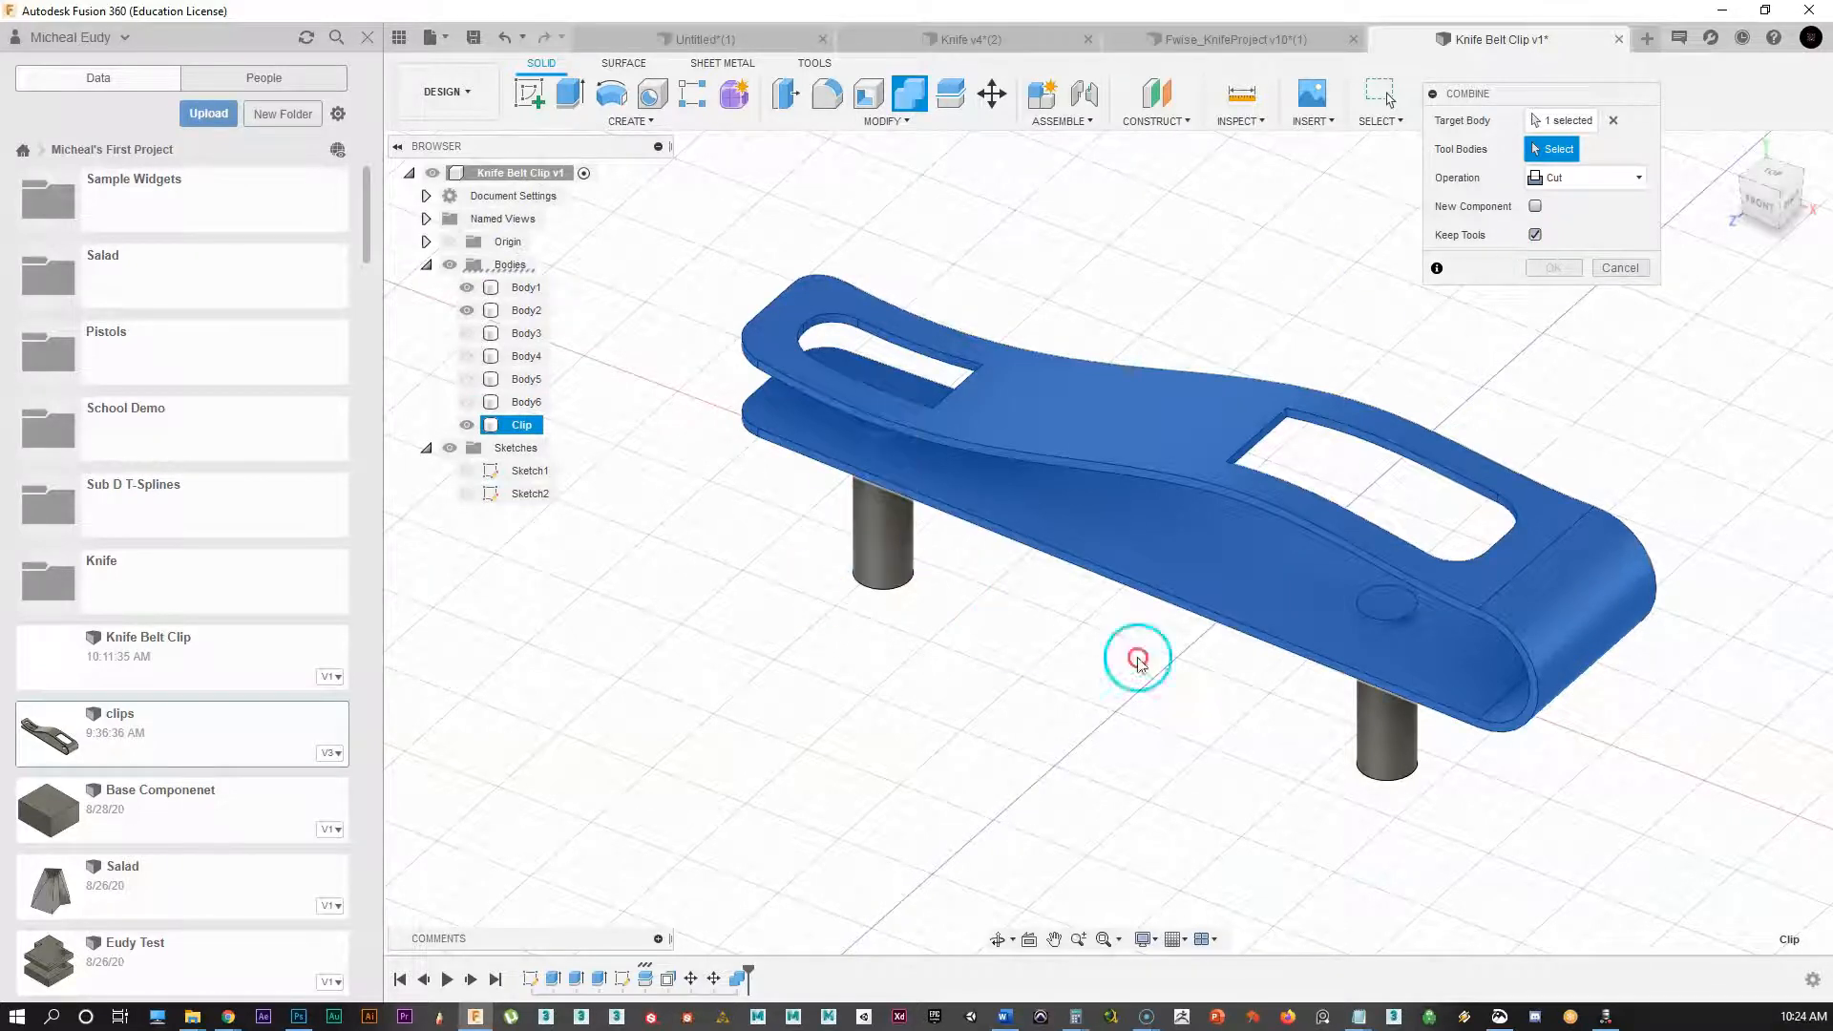
left_click(1535, 234)
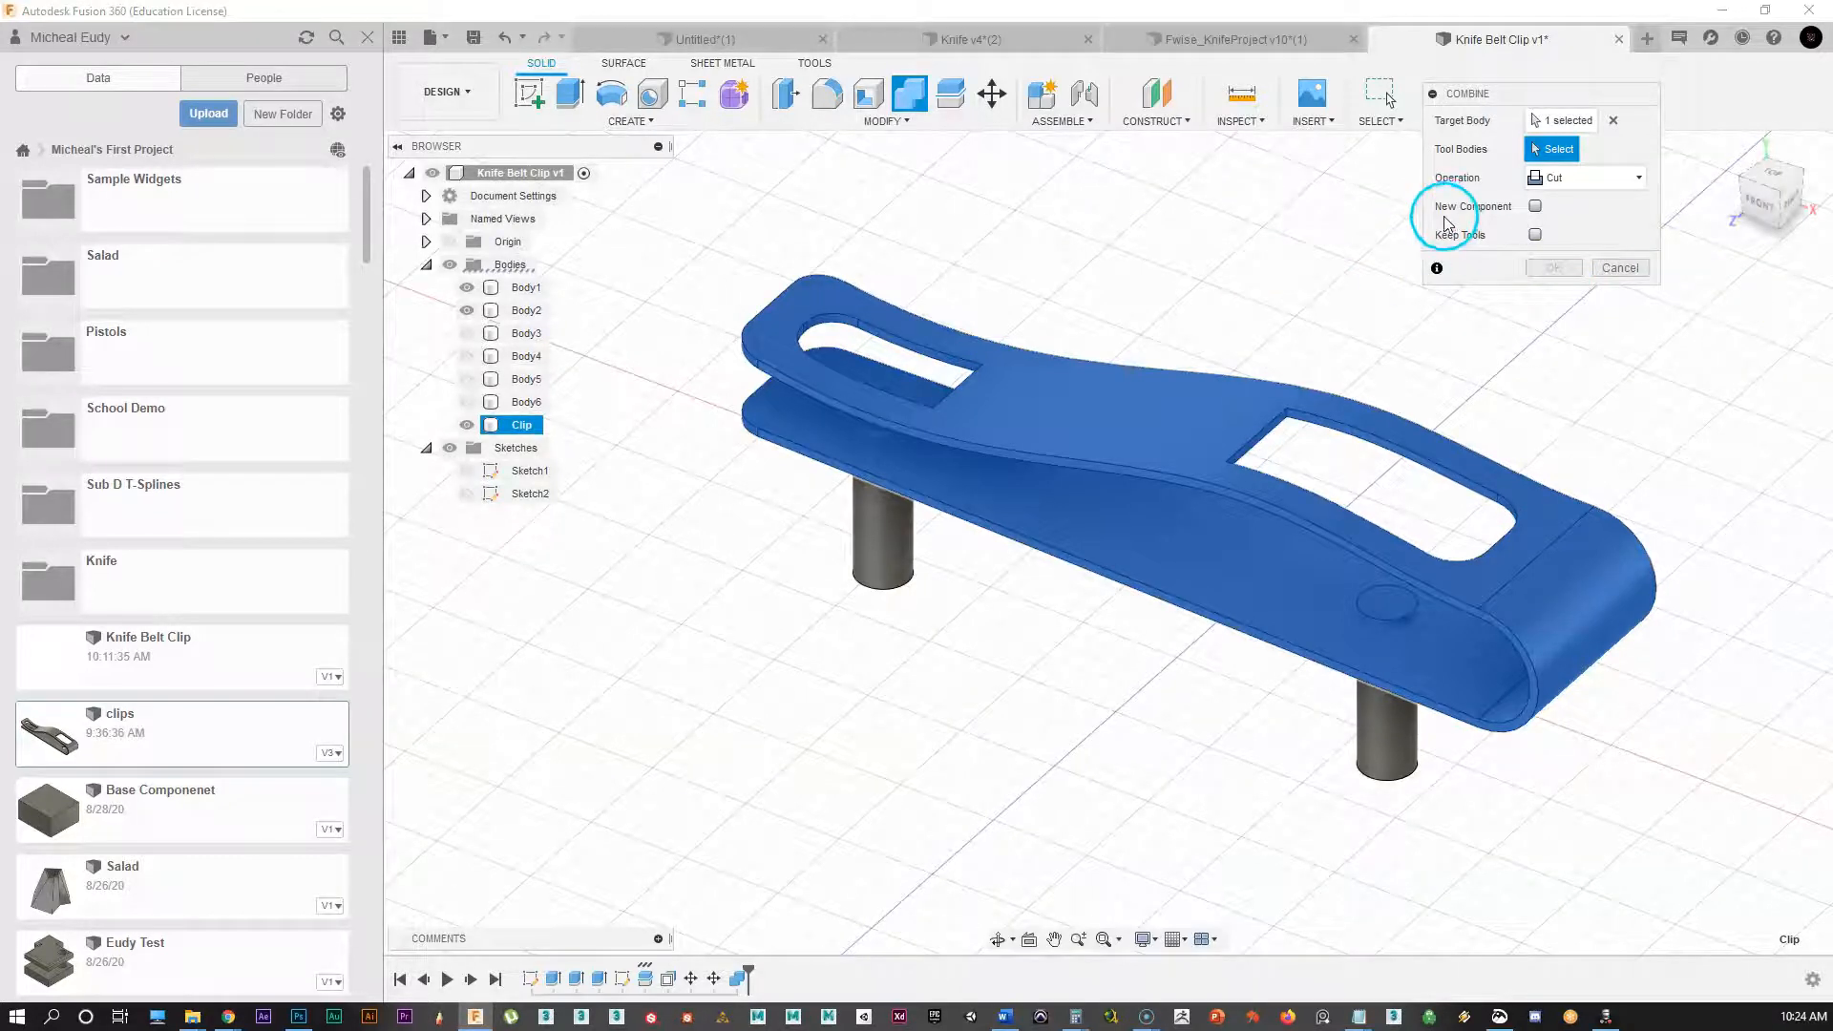
left_click(1554, 121)
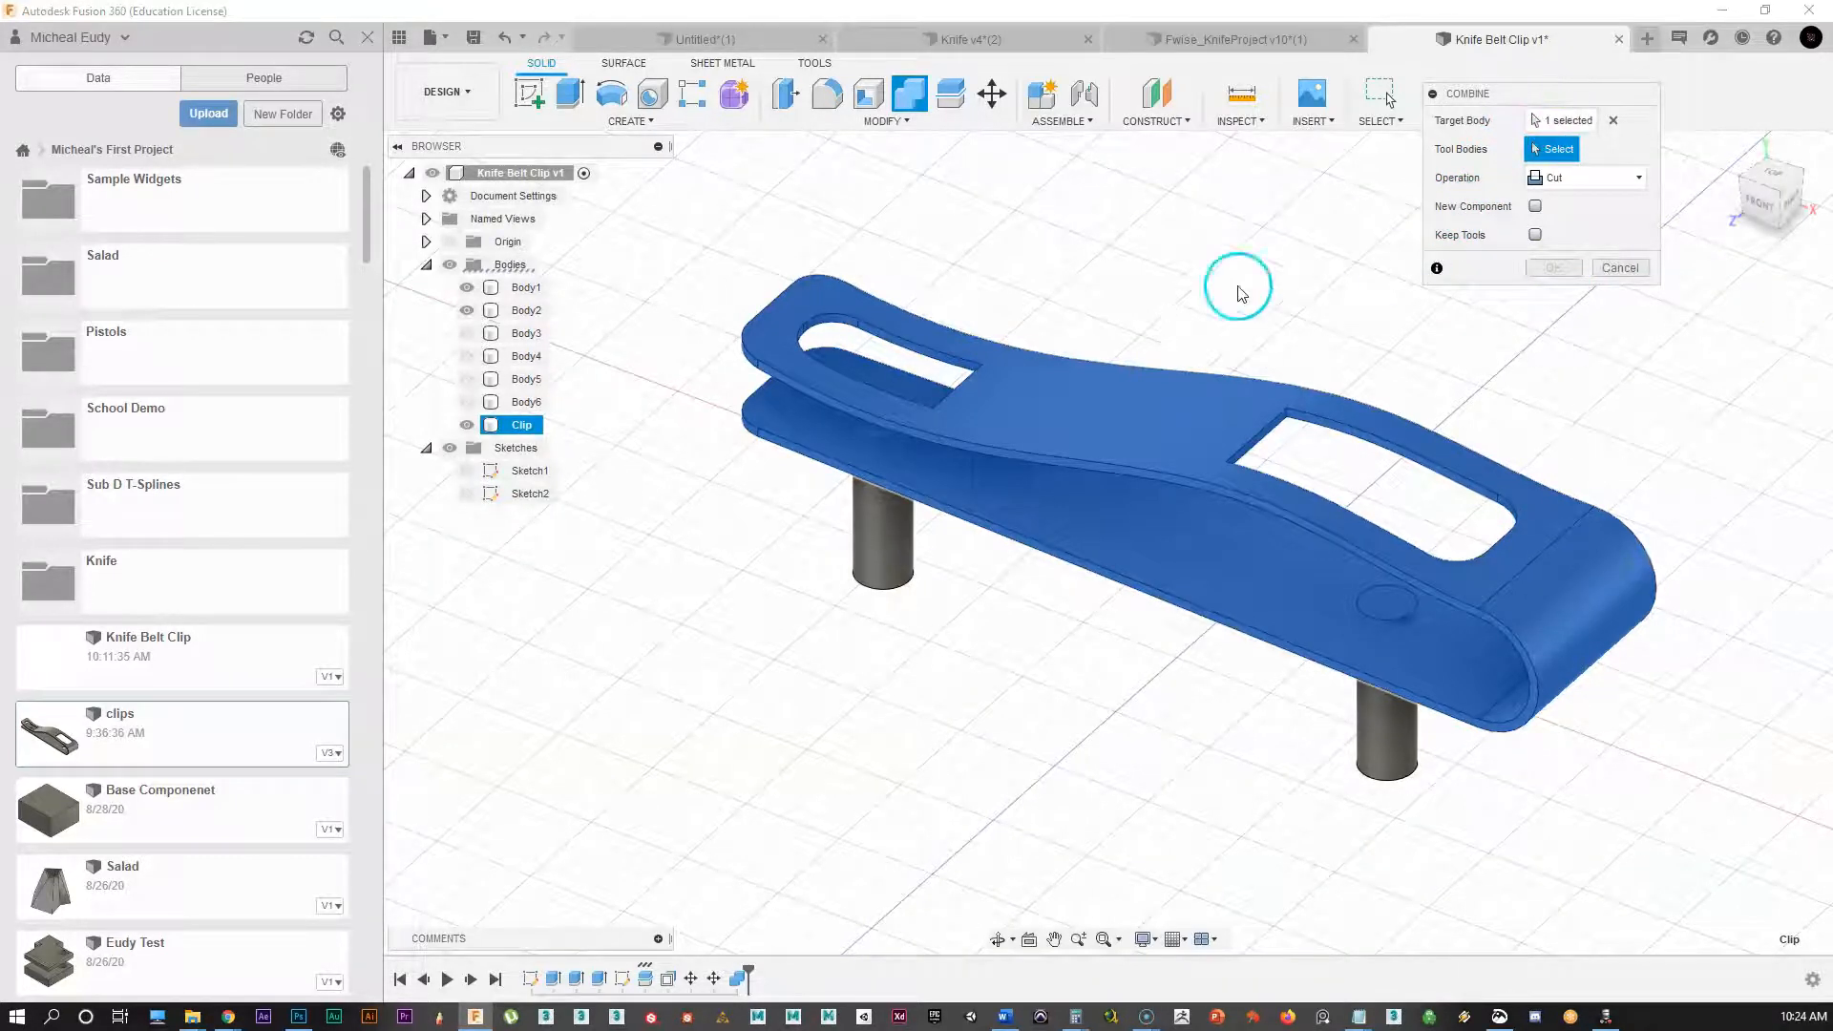
left_click(1596, 268)
left_click(1274, 318)
left_click(1184, 412)
left_click(1550, 154)
Step: Cut pin cylinders Body1 and Body2 from the Clip, then show both slot blocks again
left_click(895, 571)
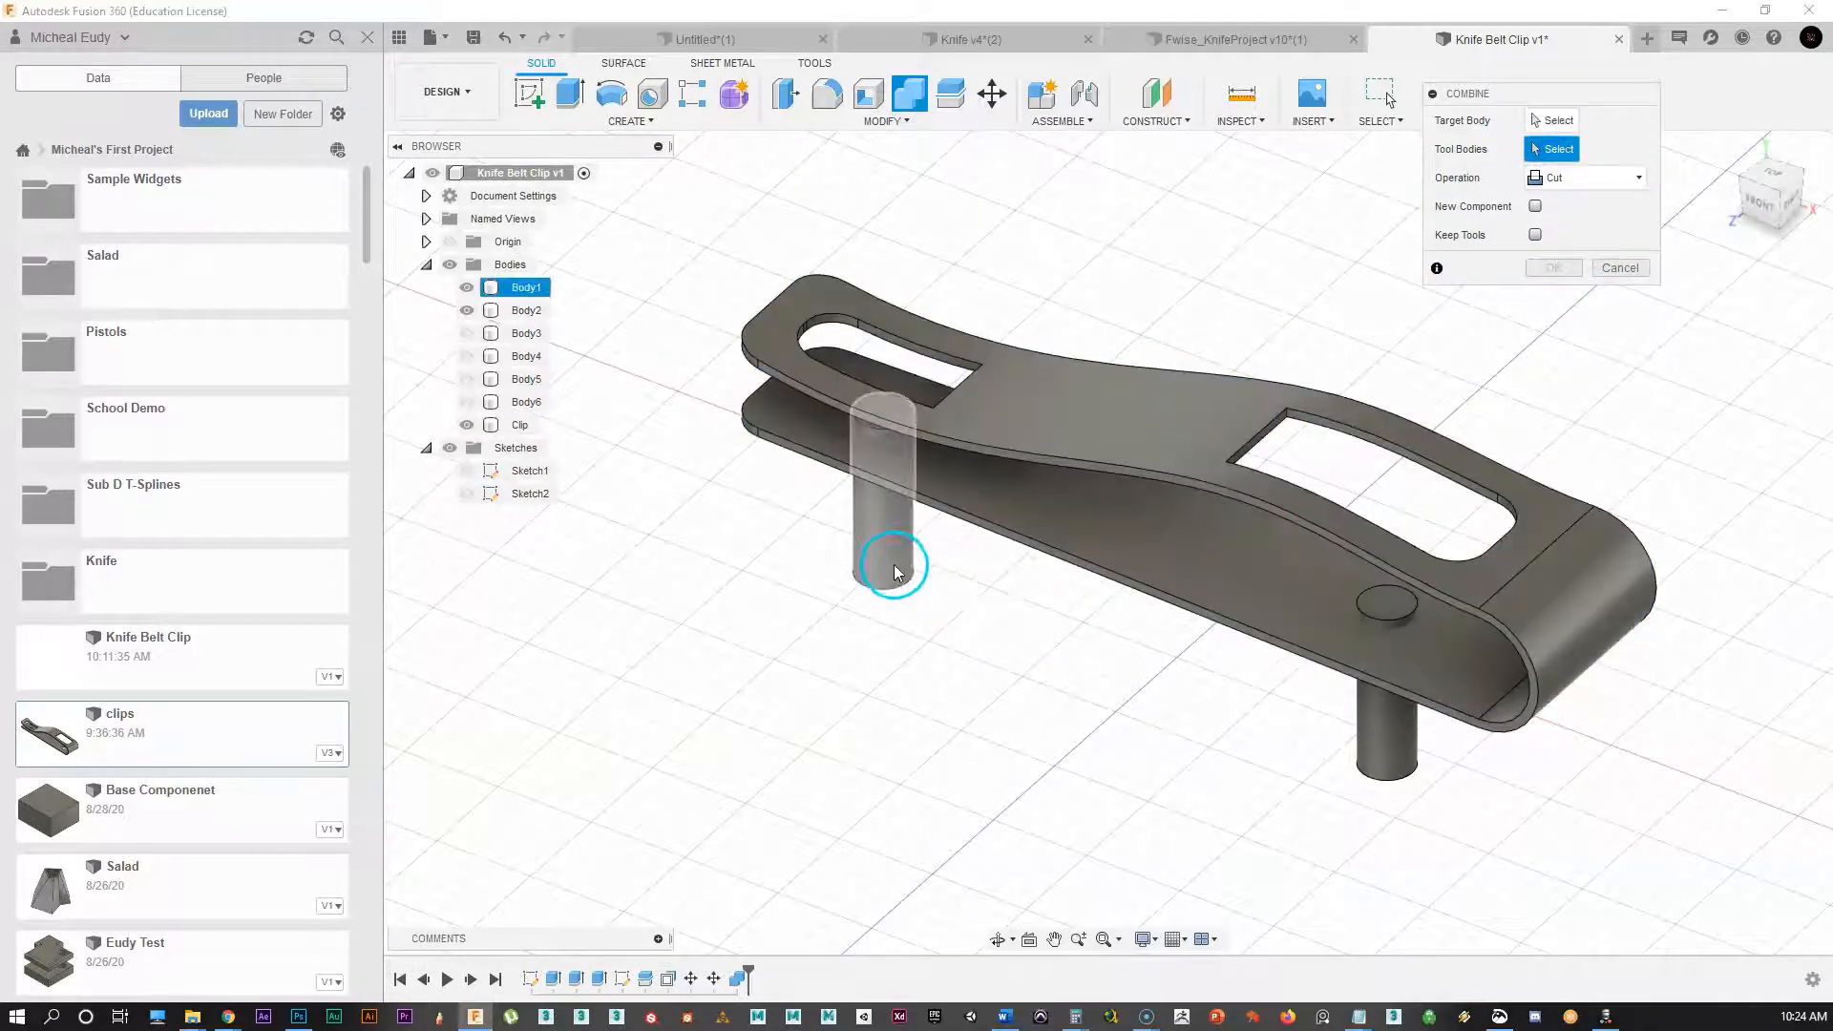
left_click(893, 565)
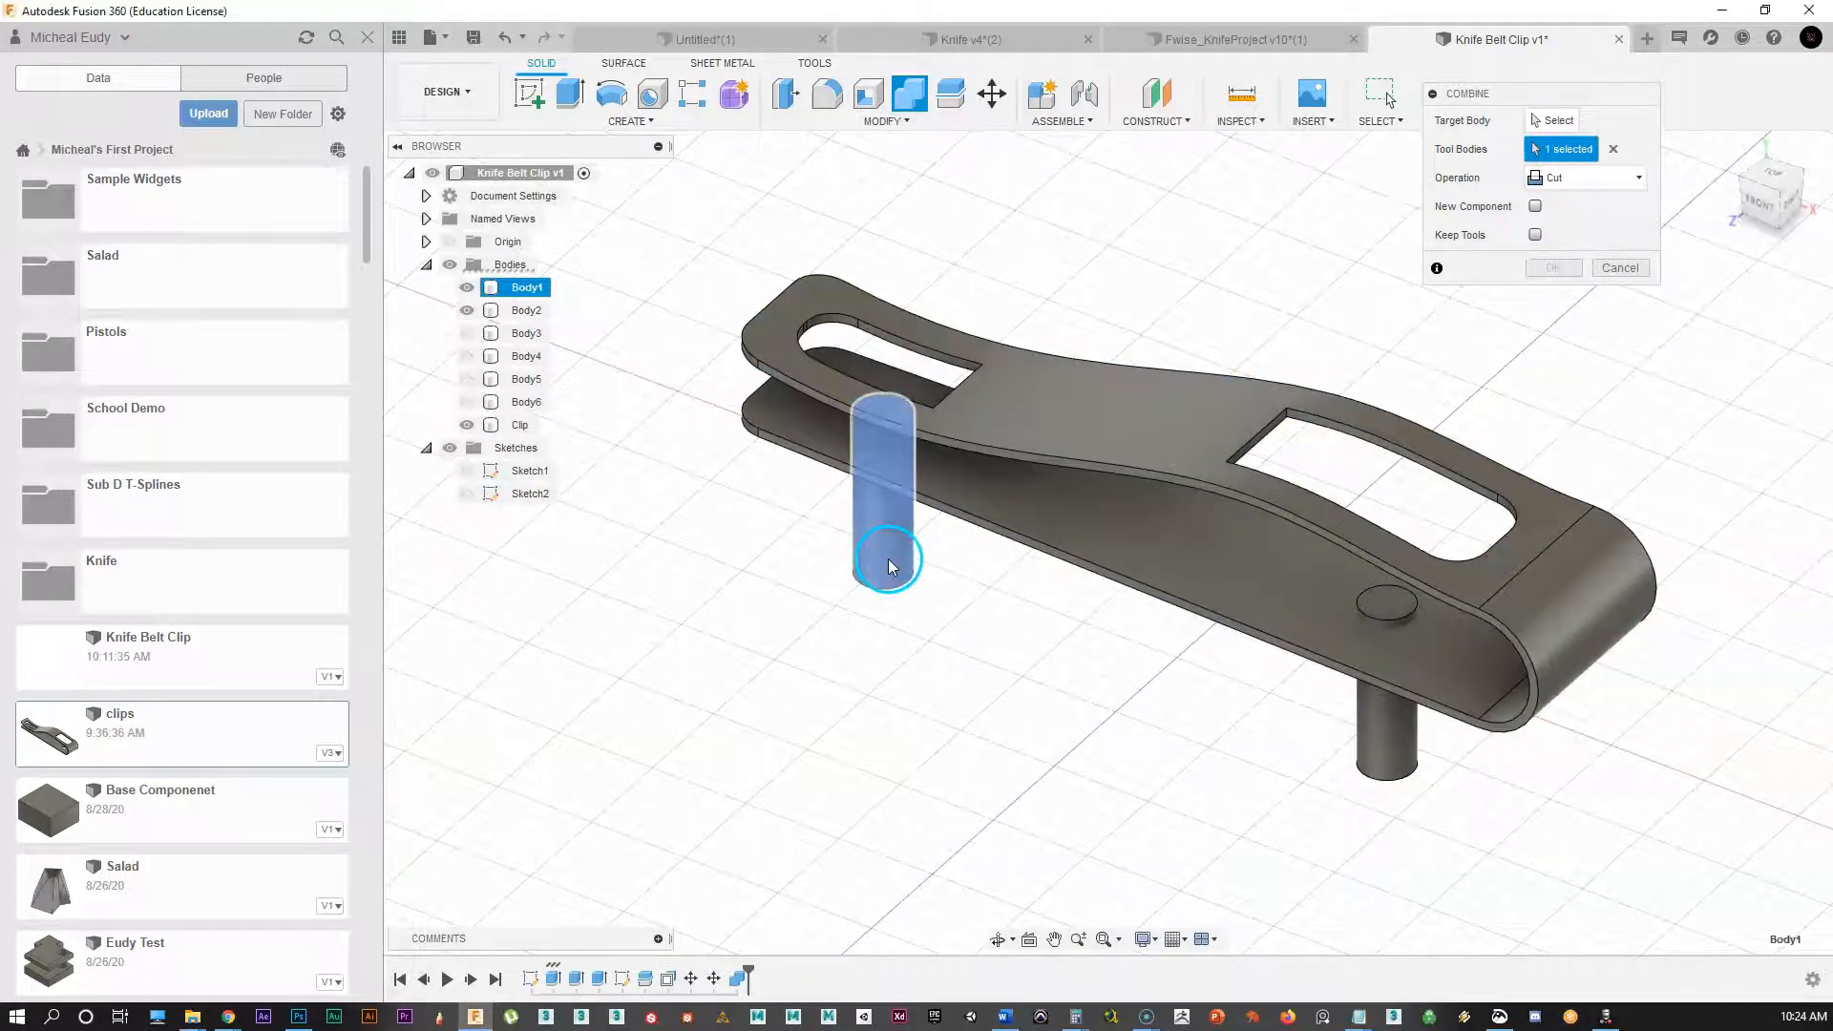
left_click(1389, 728)
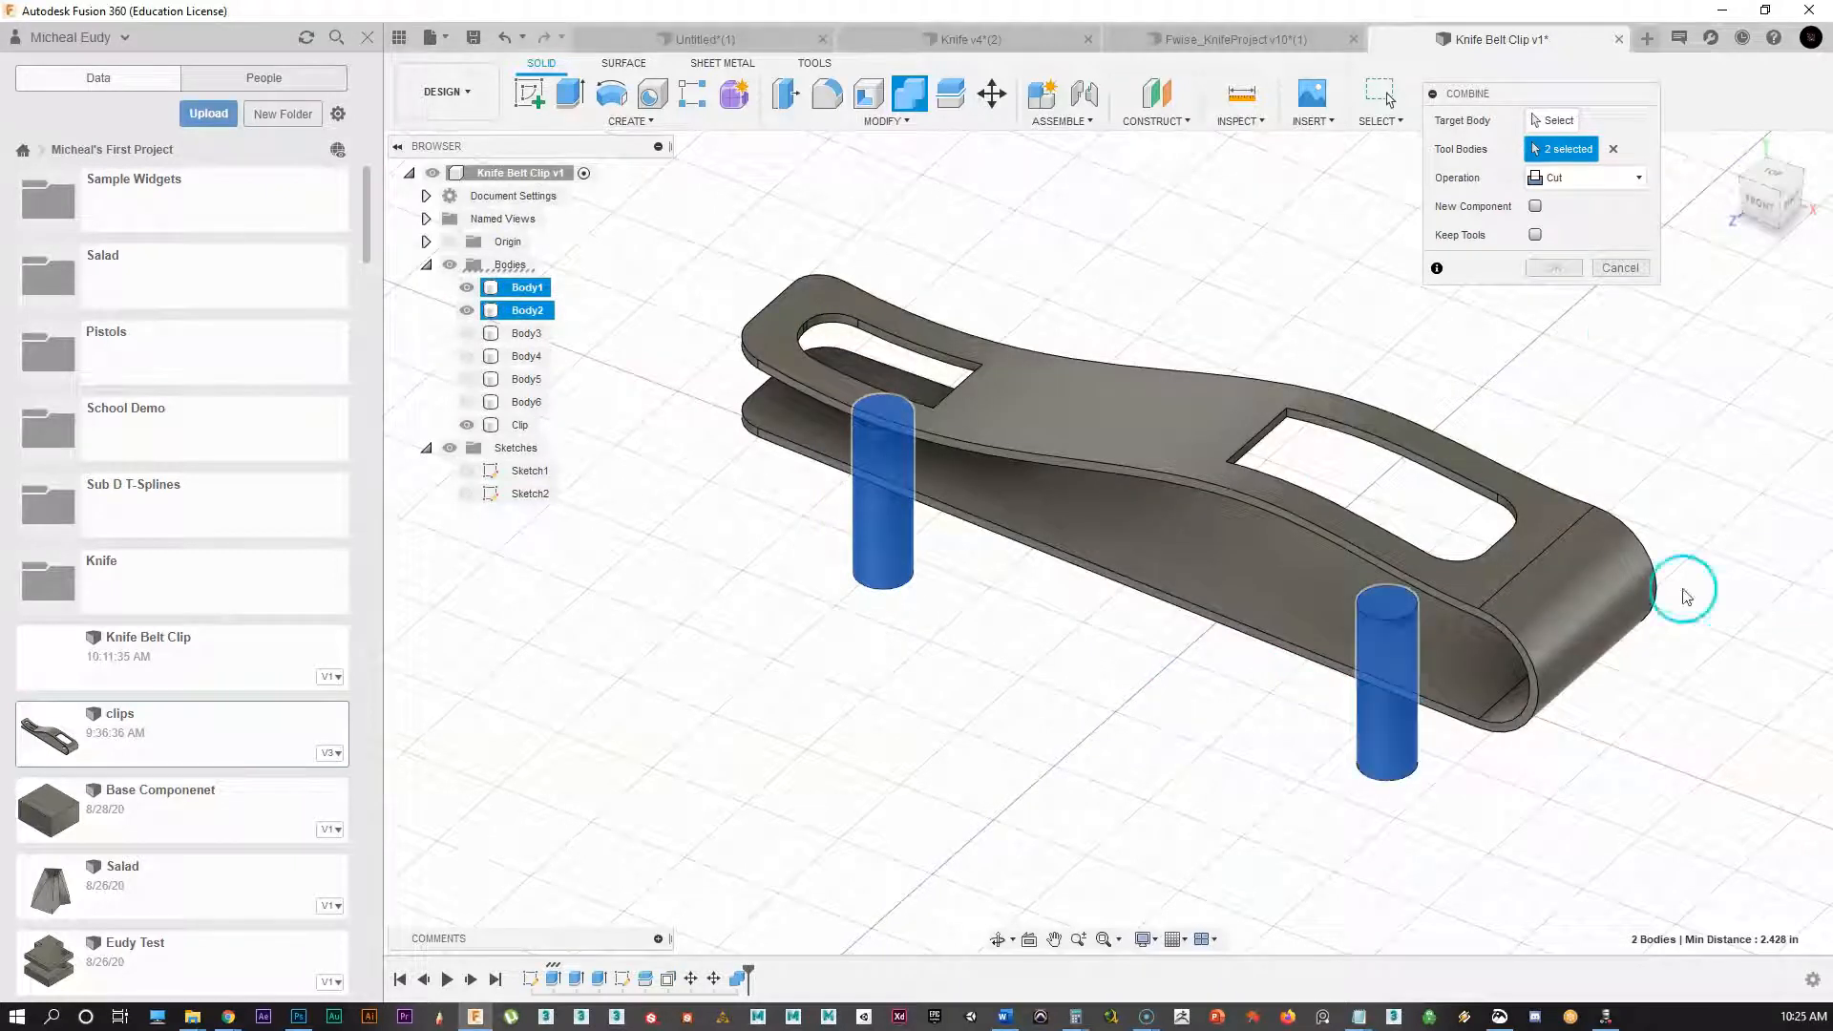
left_click(1528, 121)
left_click(1187, 417)
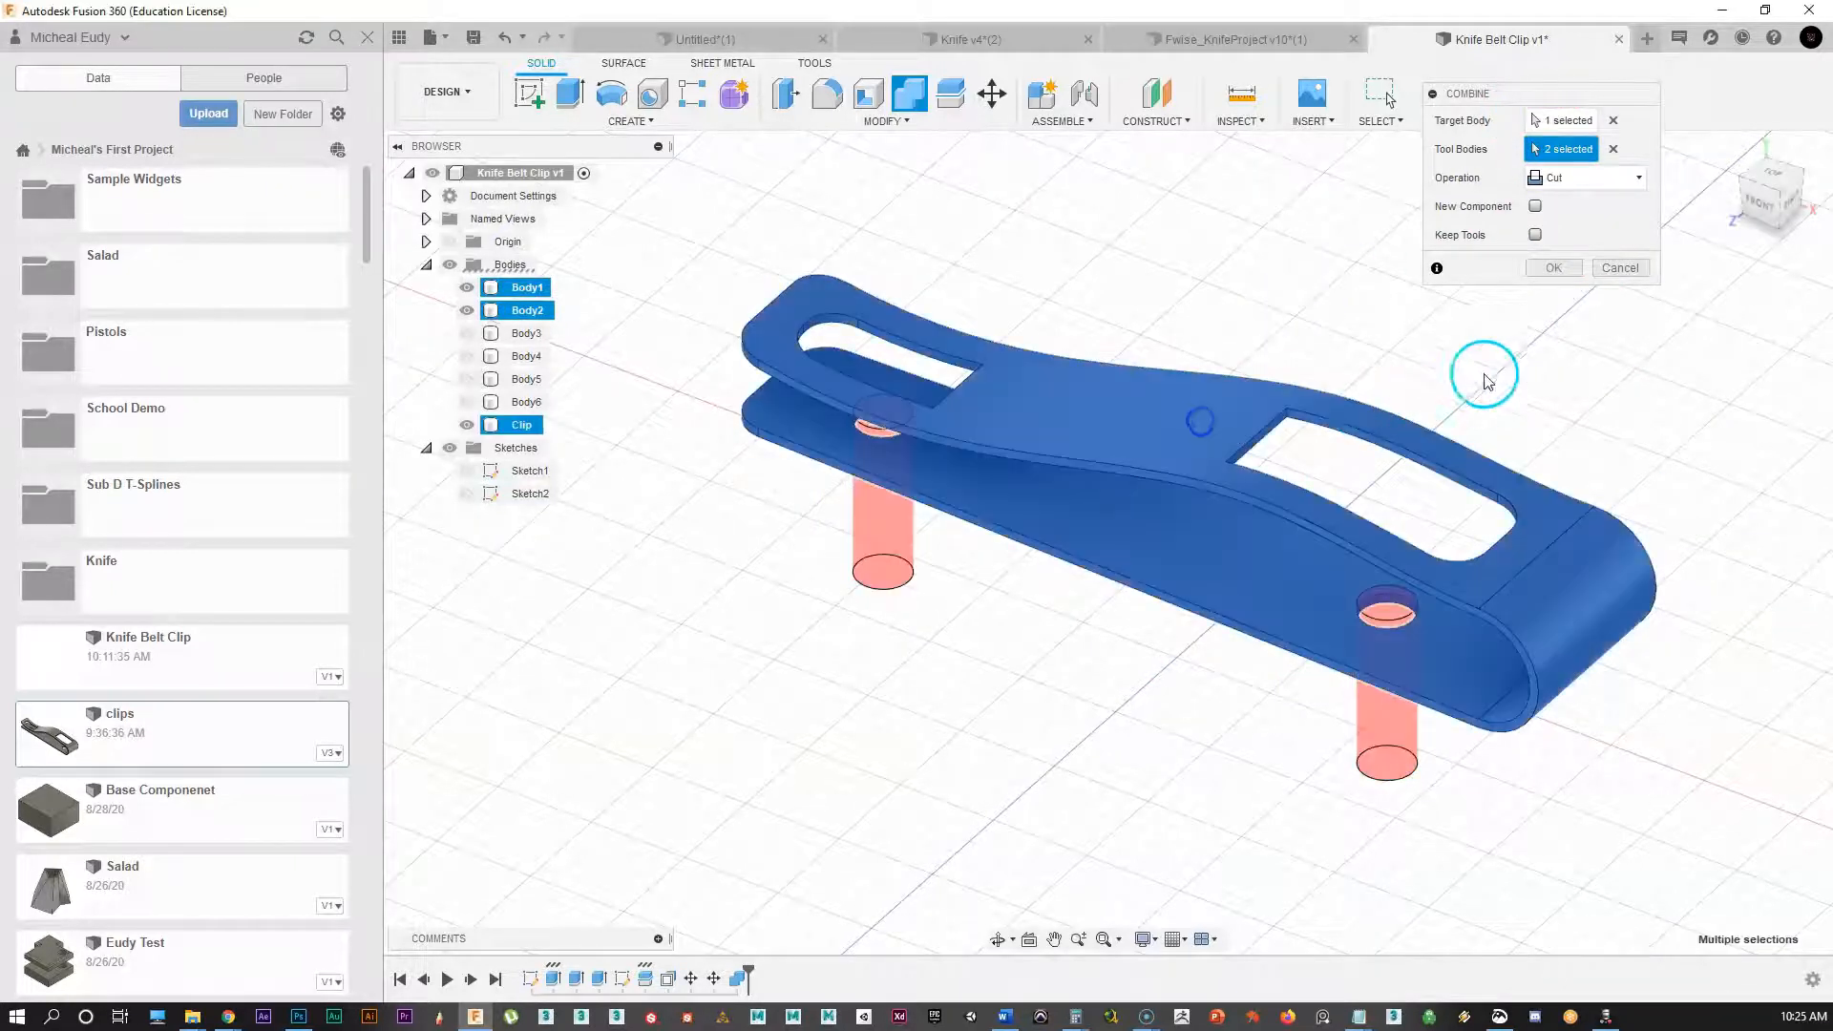
left_click(1550, 273)
left_click(733, 591)
left_click(1537, 754)
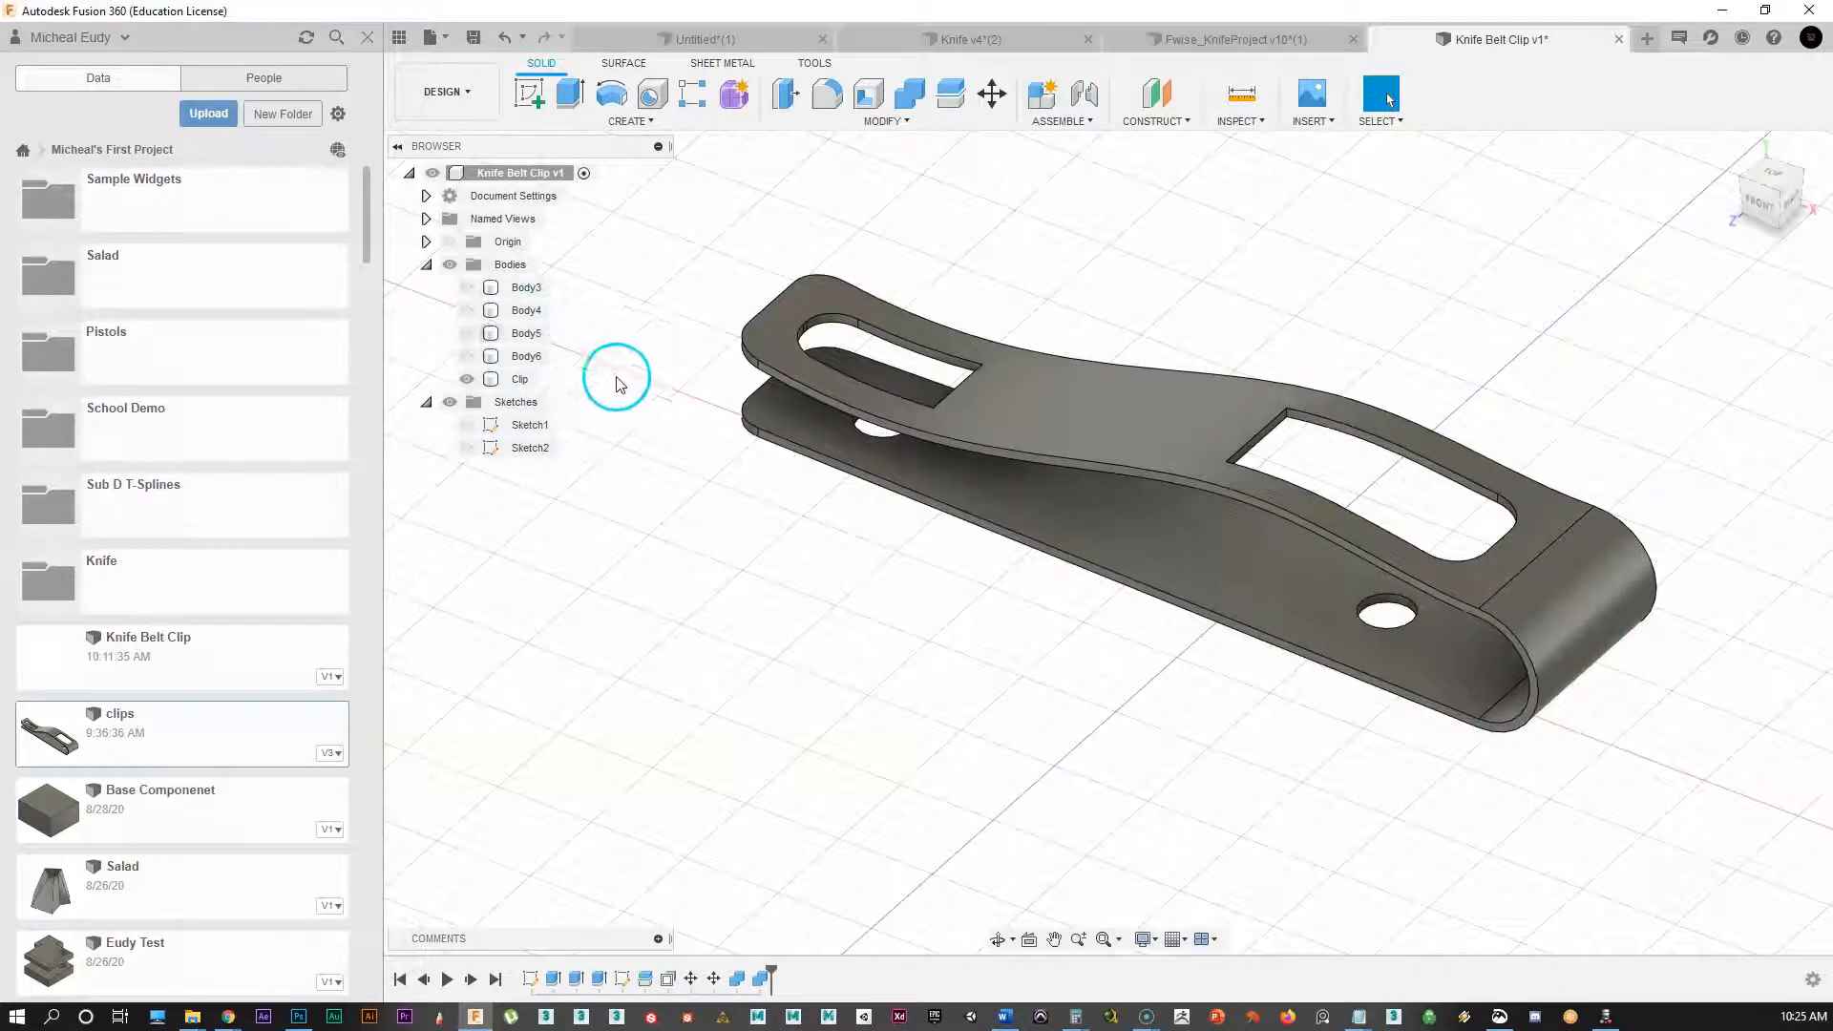
left_click(467, 287)
left_click(466, 310)
left_click(1175, 611)
middle_click_drag(1175, 611, 1132, 702)
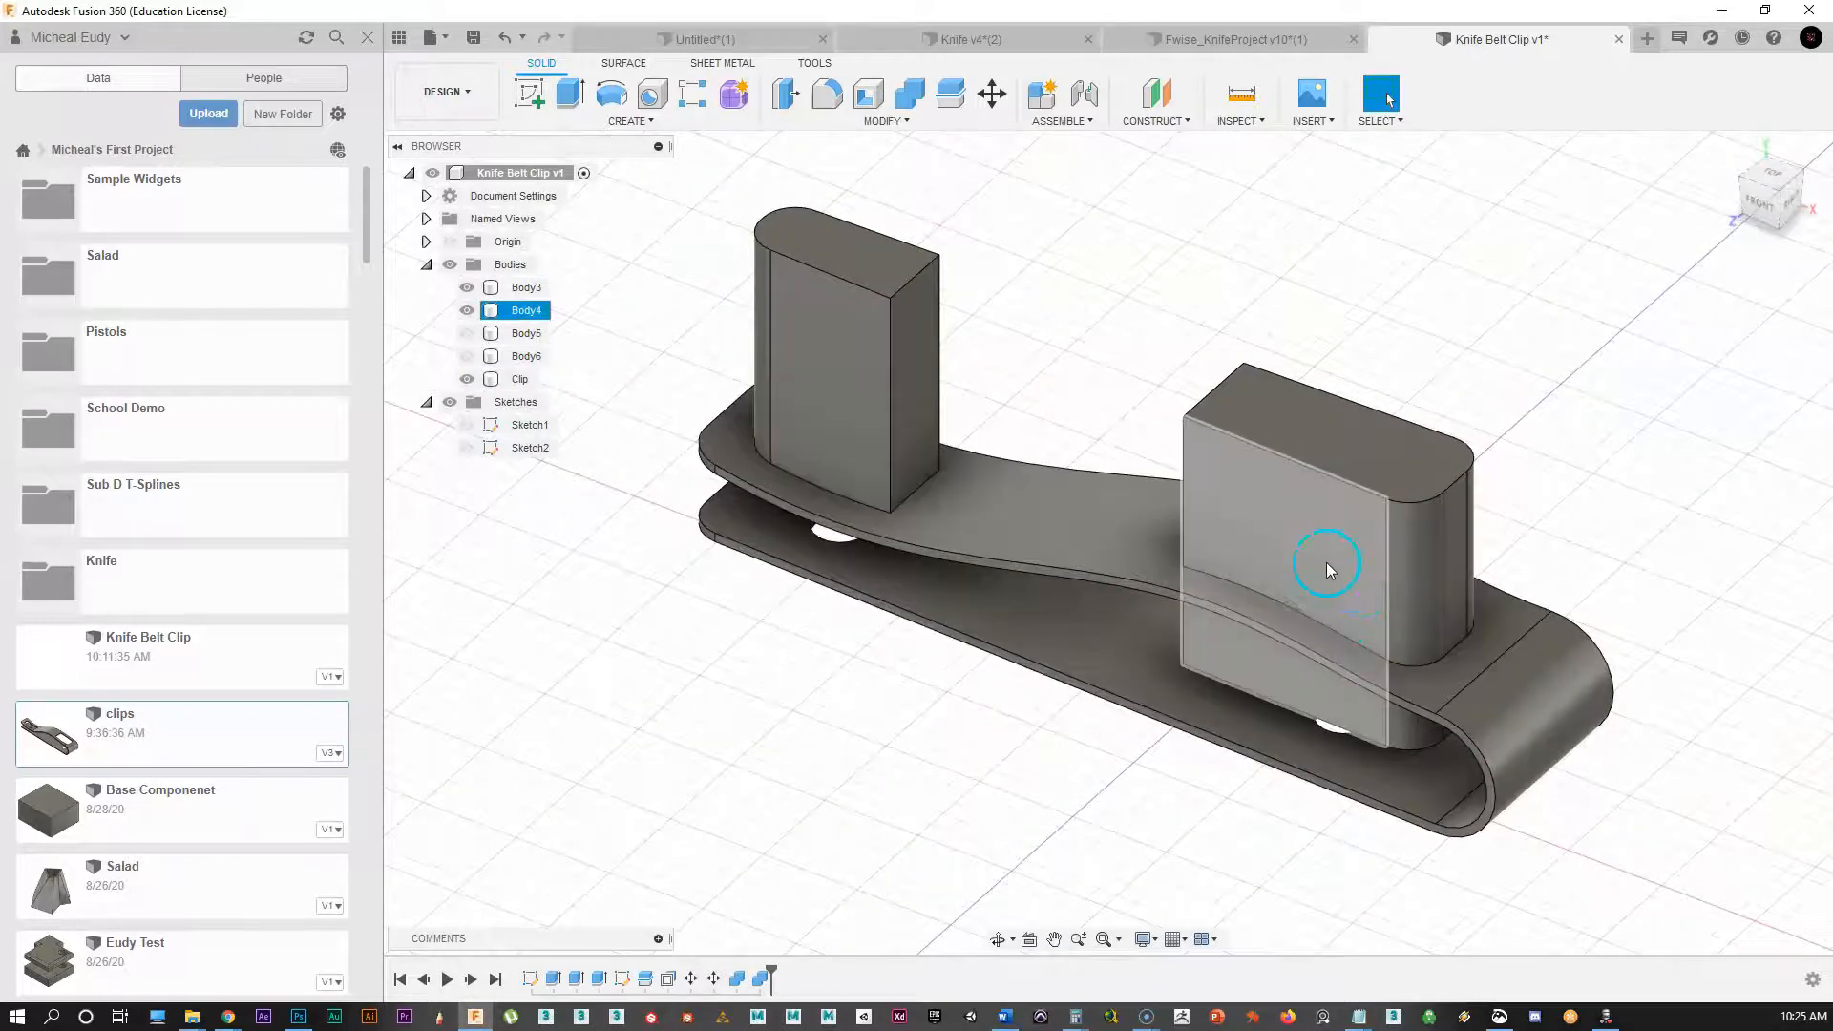
left_click(467, 311)
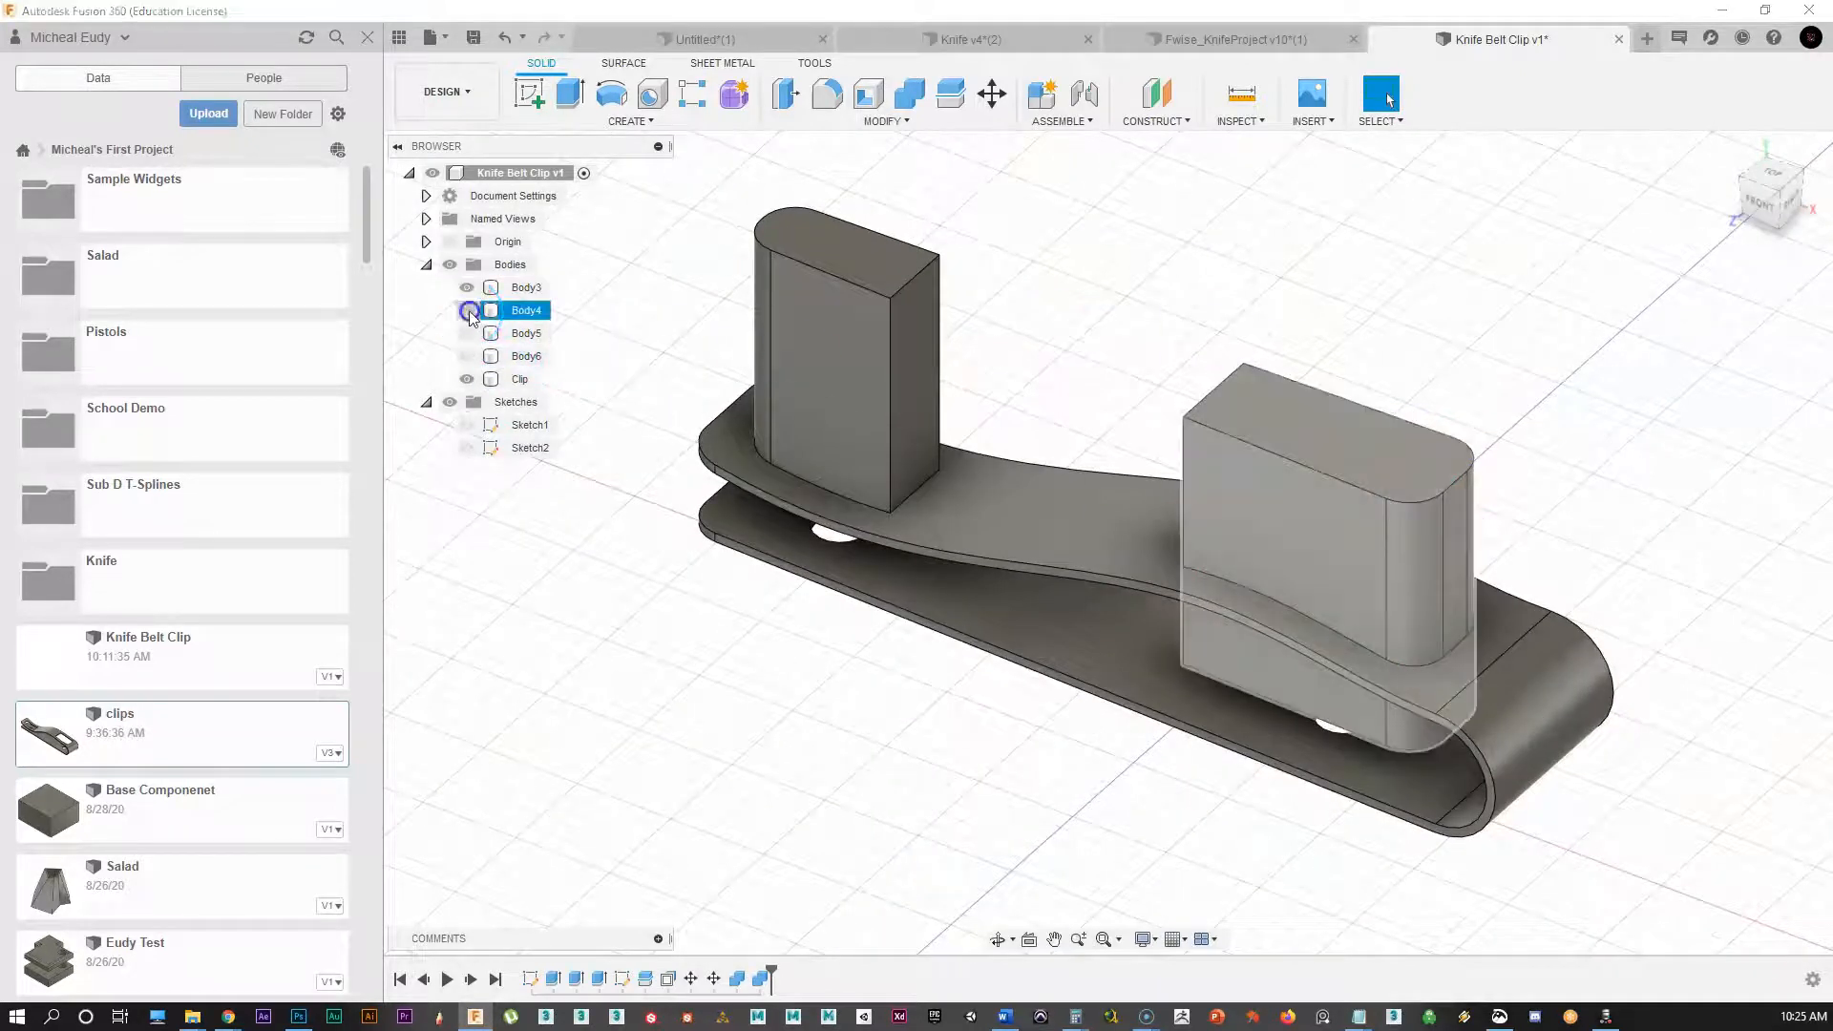
left_click(467, 287)
middle_click_drag(1247, 708, 1185, 606)
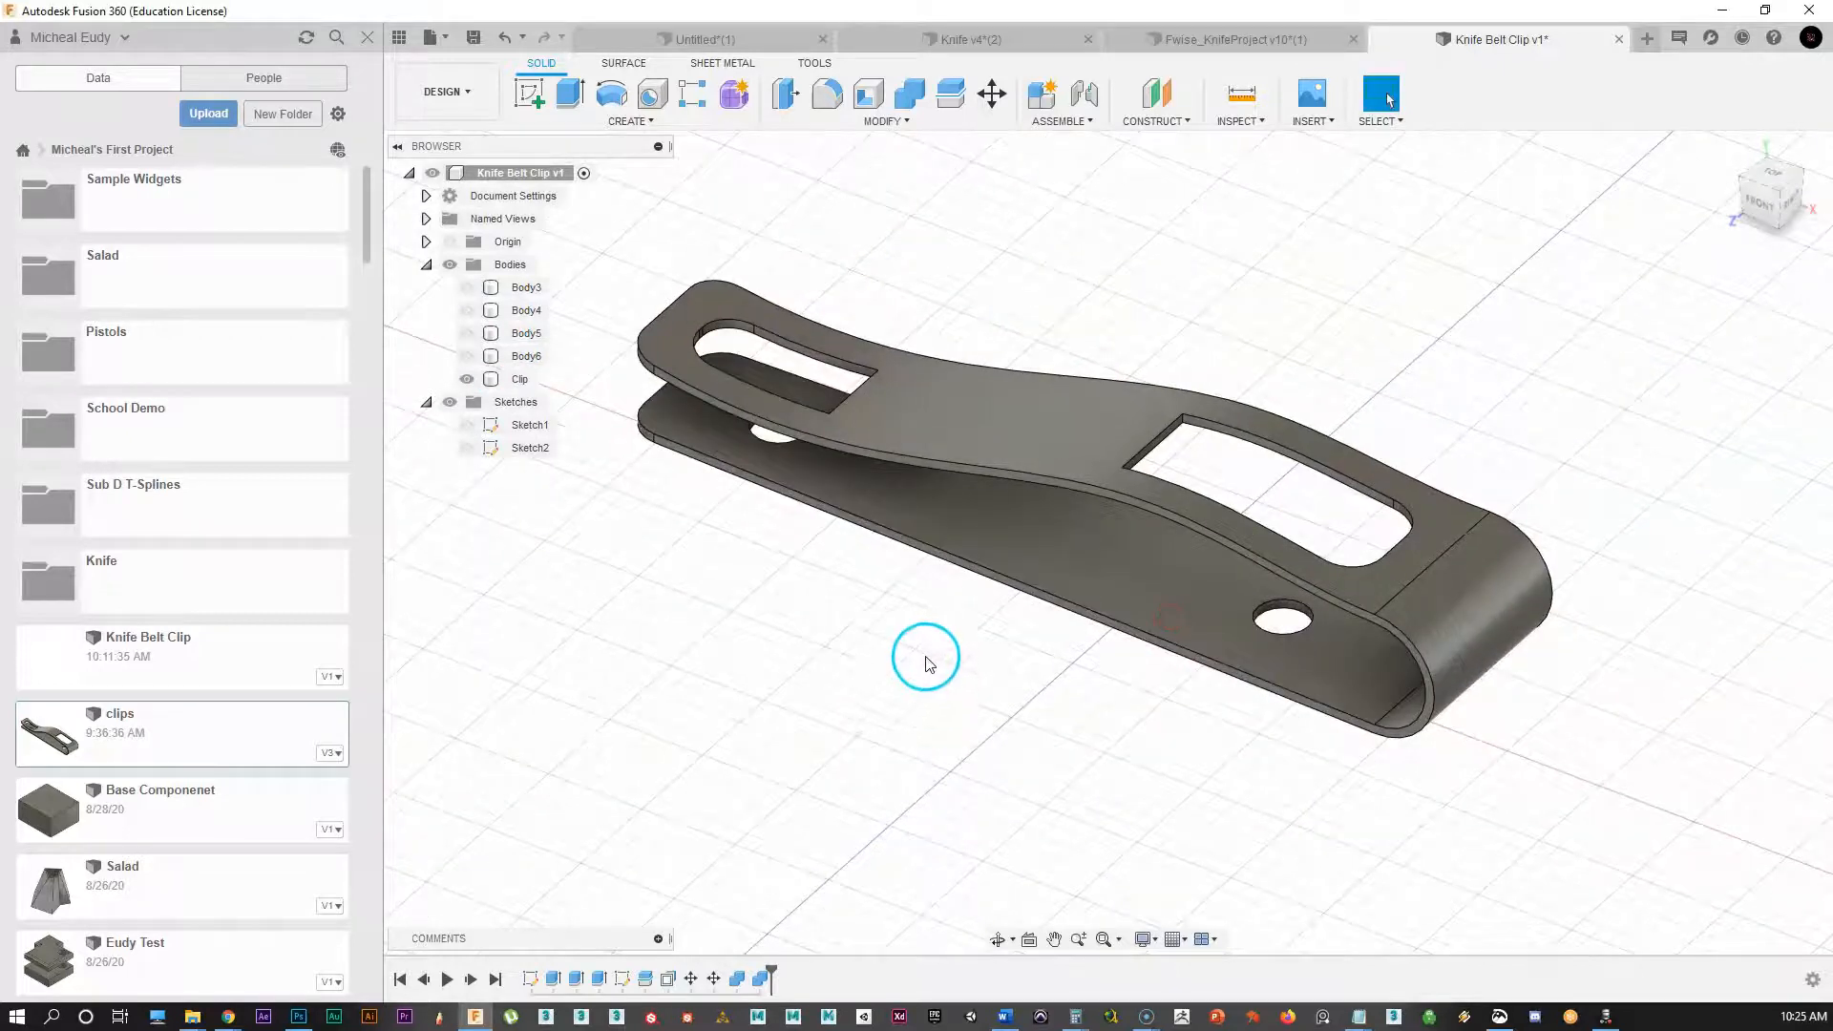
middle_click_drag(1038, 670, 1126, 643, "shift")
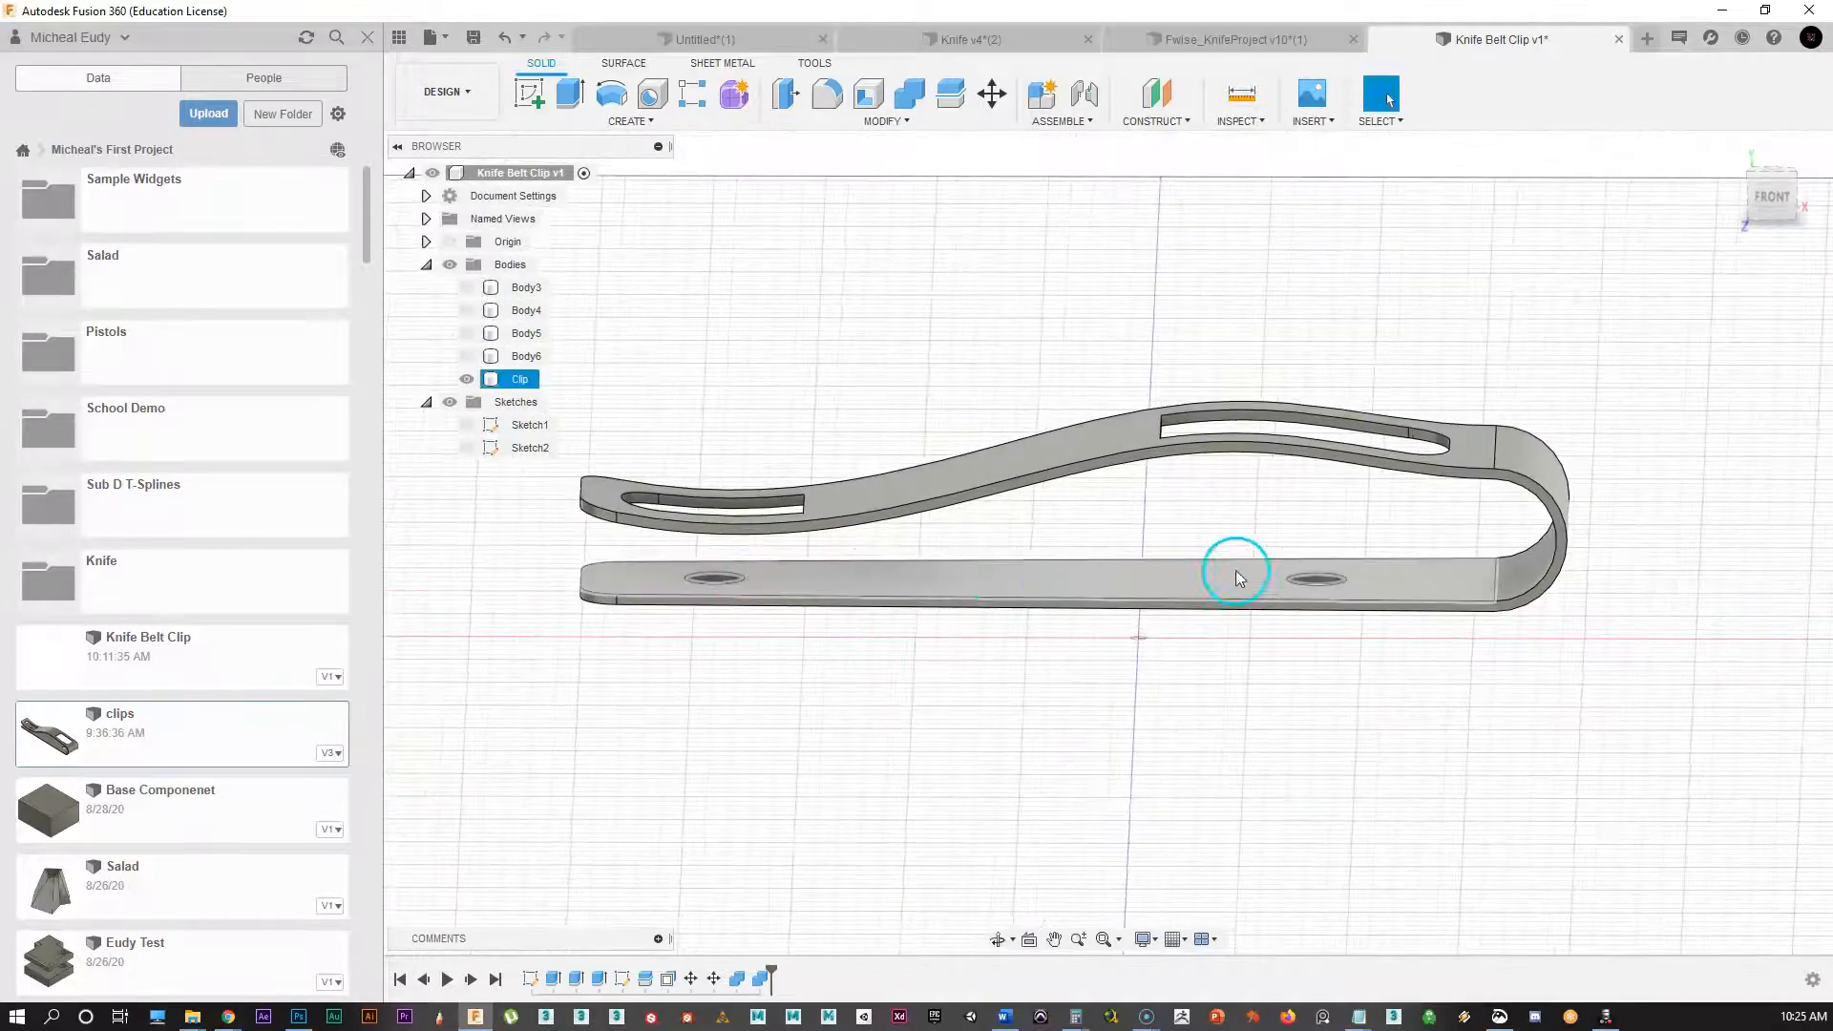
middle_click_drag(1332, 622, 1280, 667, "shift")
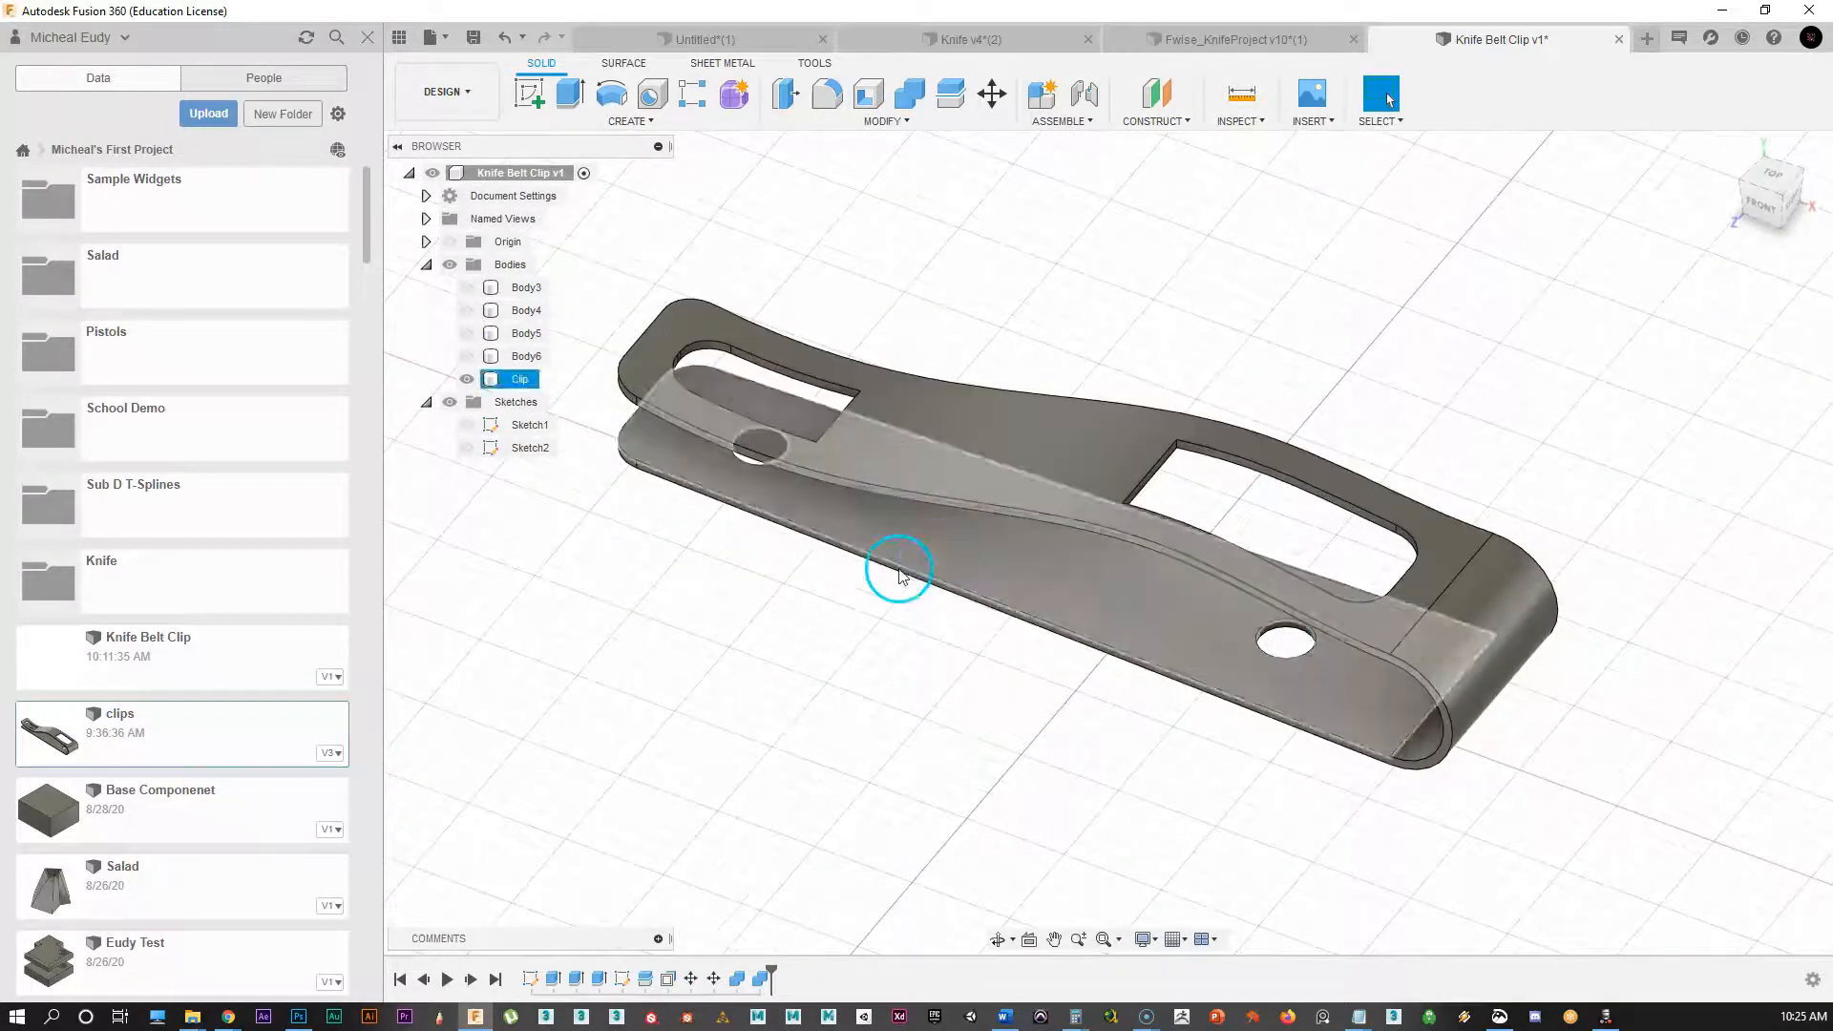
scroll(917, 630, "up", 2)
middle_click_drag(916, 637, 1079, 696)
left_click(863, 527)
left_click(851, 649)
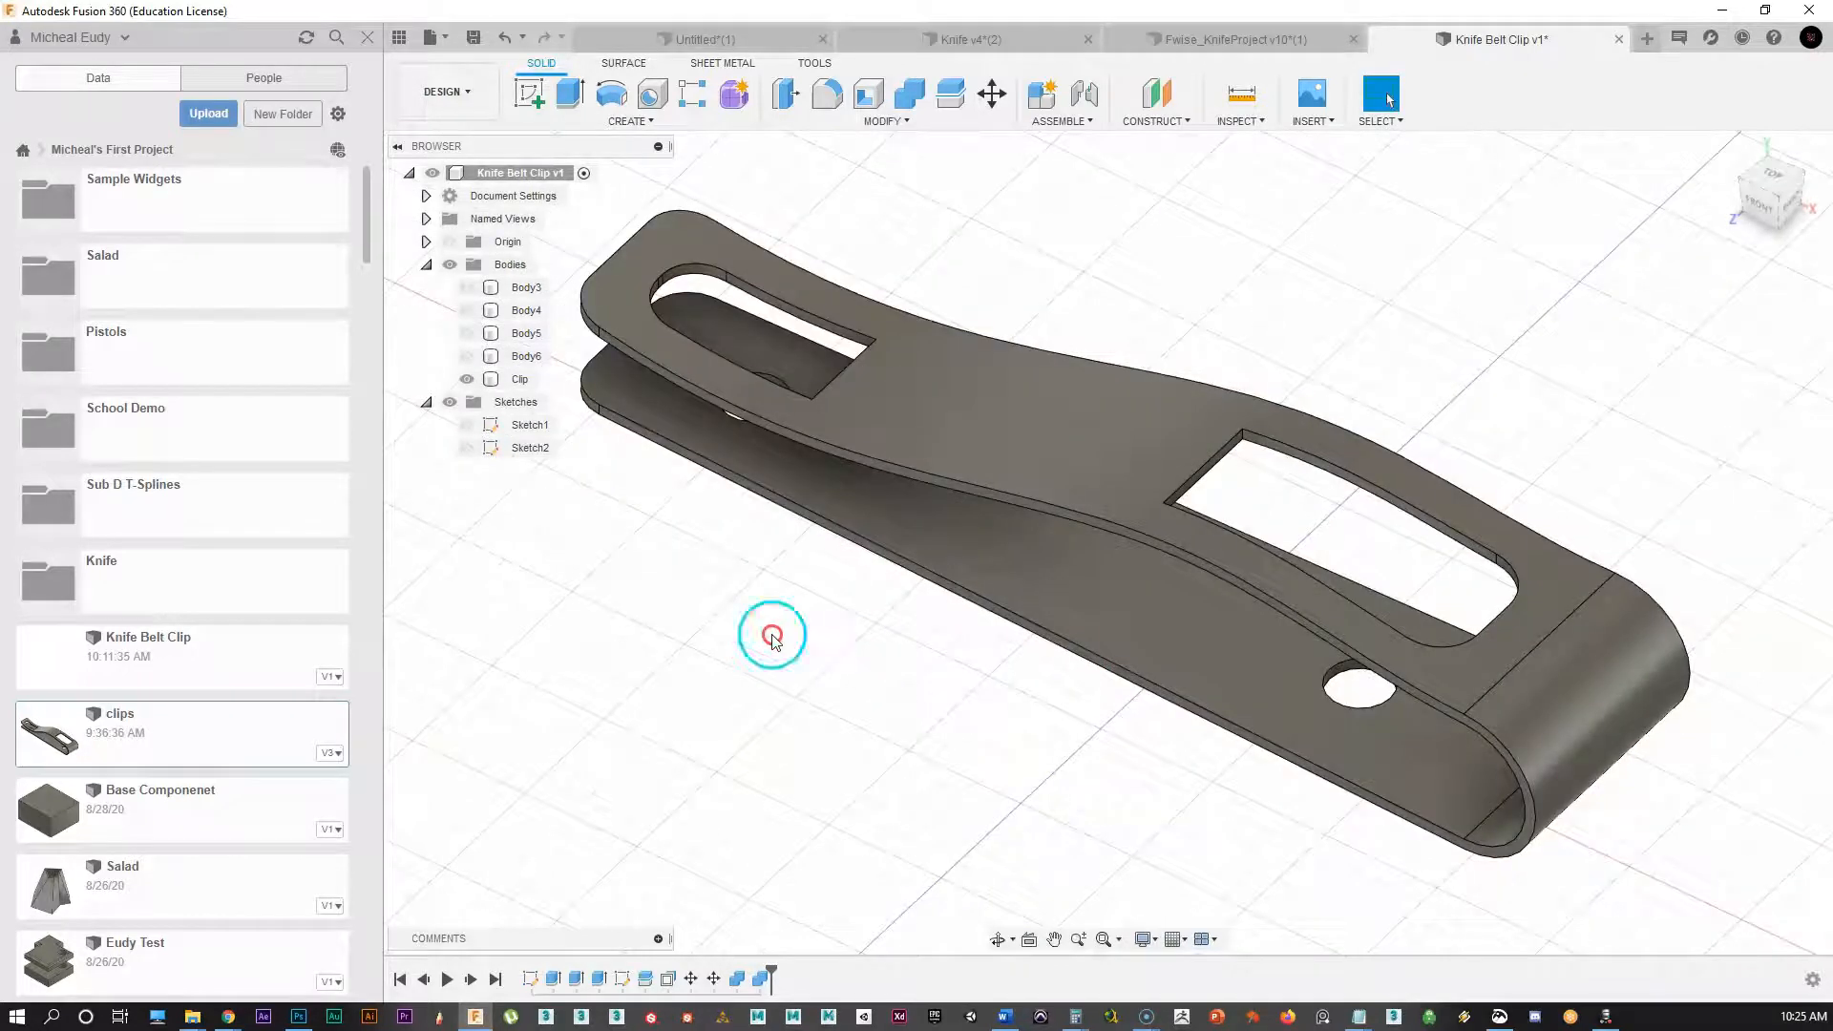
scroll(801, 600, "up", 3)
mouse_move(875, 626)
middle_mouse_down()
mouse_move(862, 639)
mouse_move(889, 627)
middle_mouse_up()
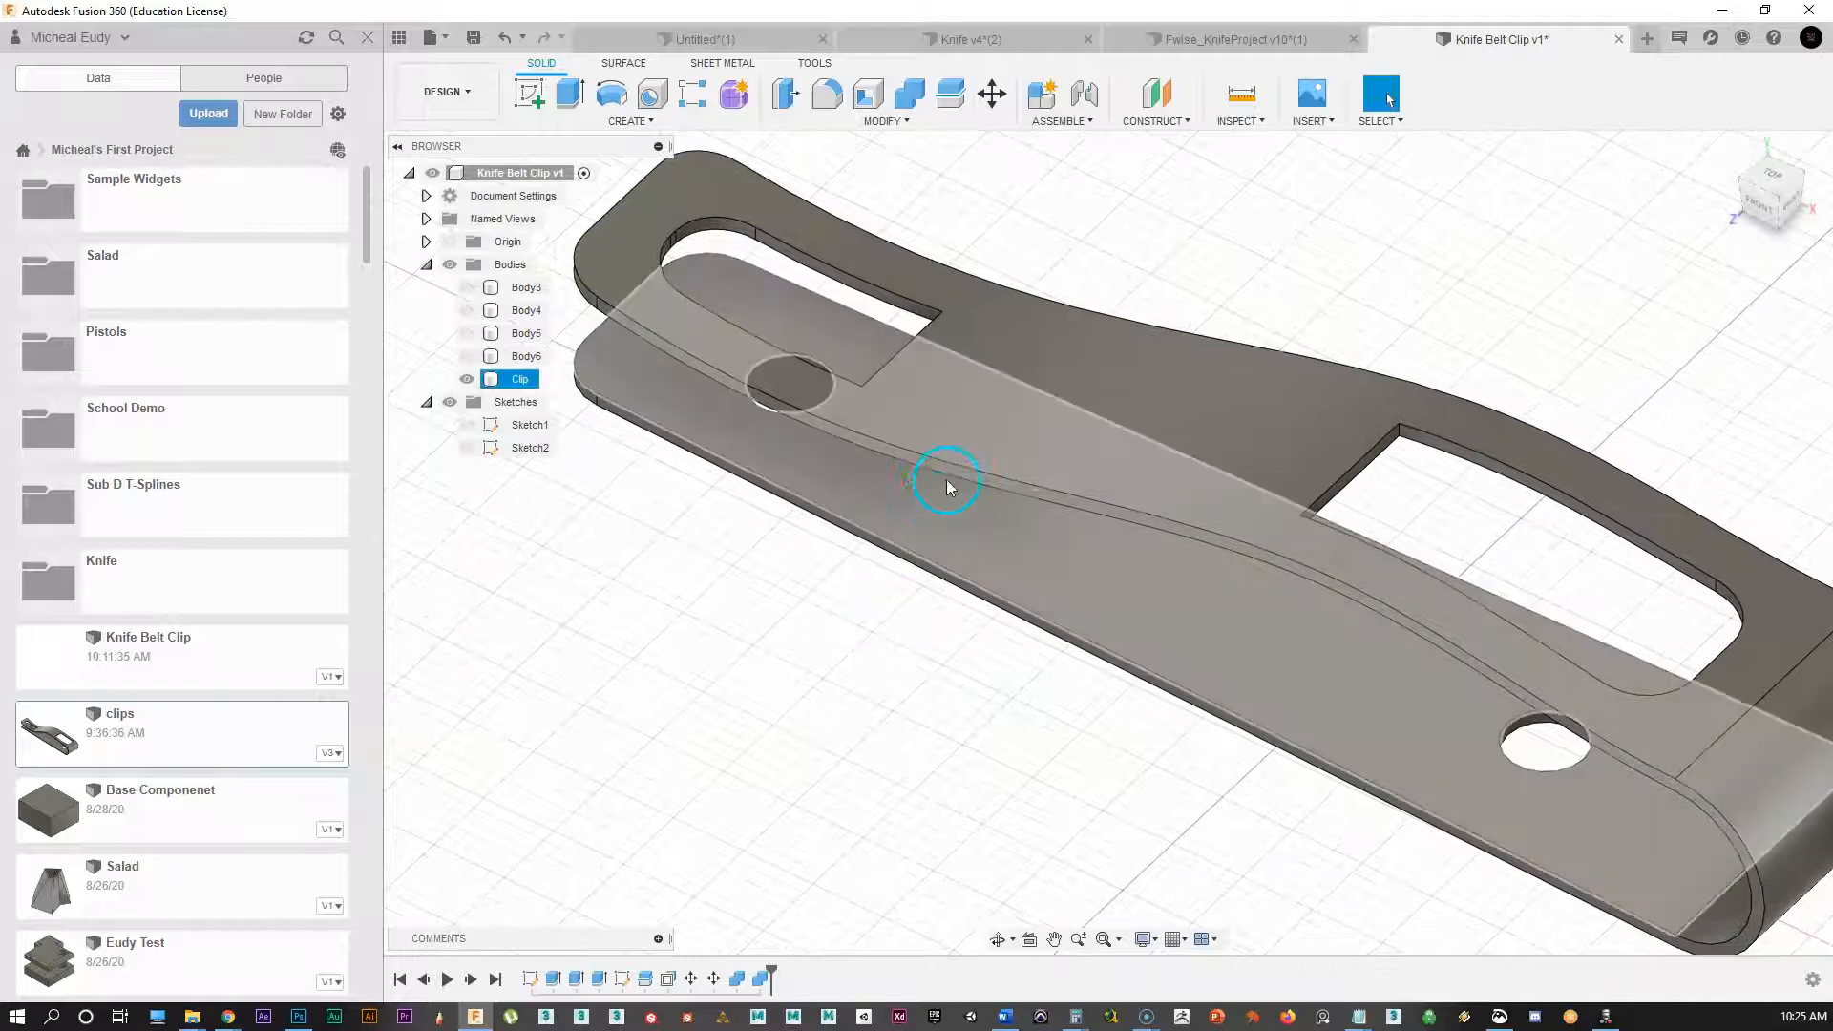
Step: Start a fillet on the Clip's outer edge chains and the first slot's edges
left_click(950, 465)
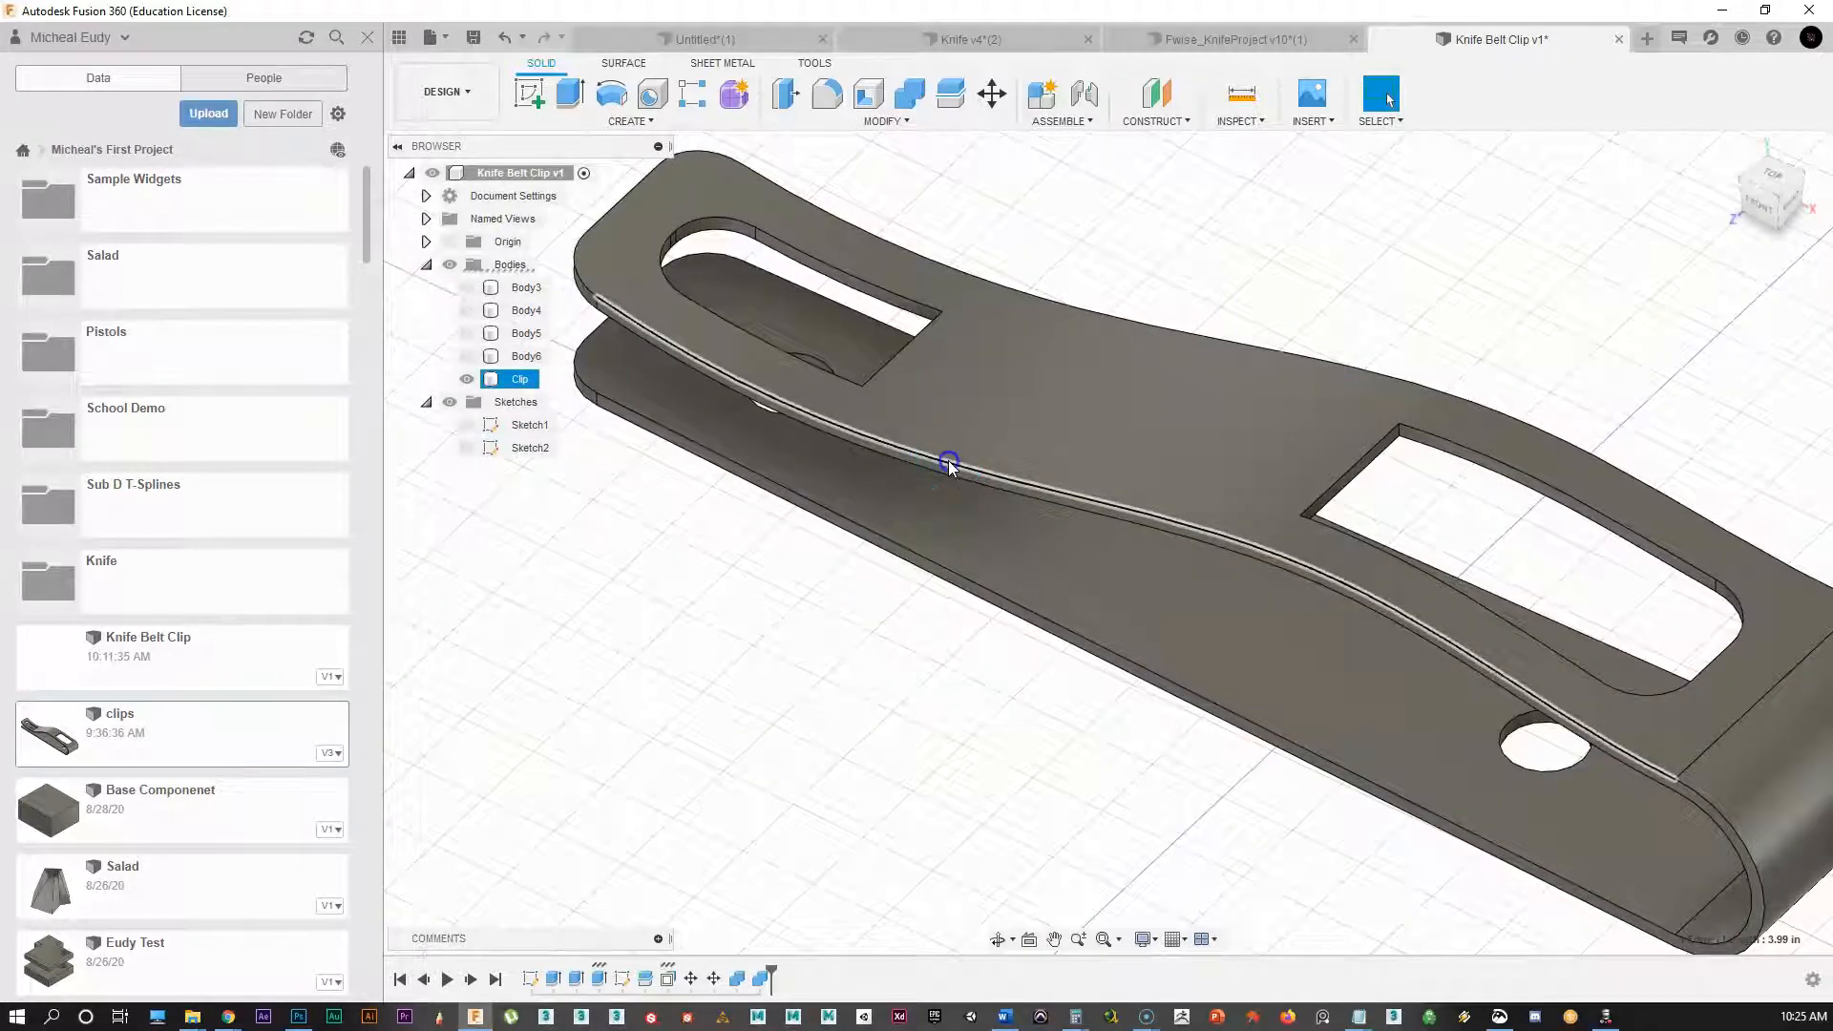
right_click(946, 462)
left_click(912, 563)
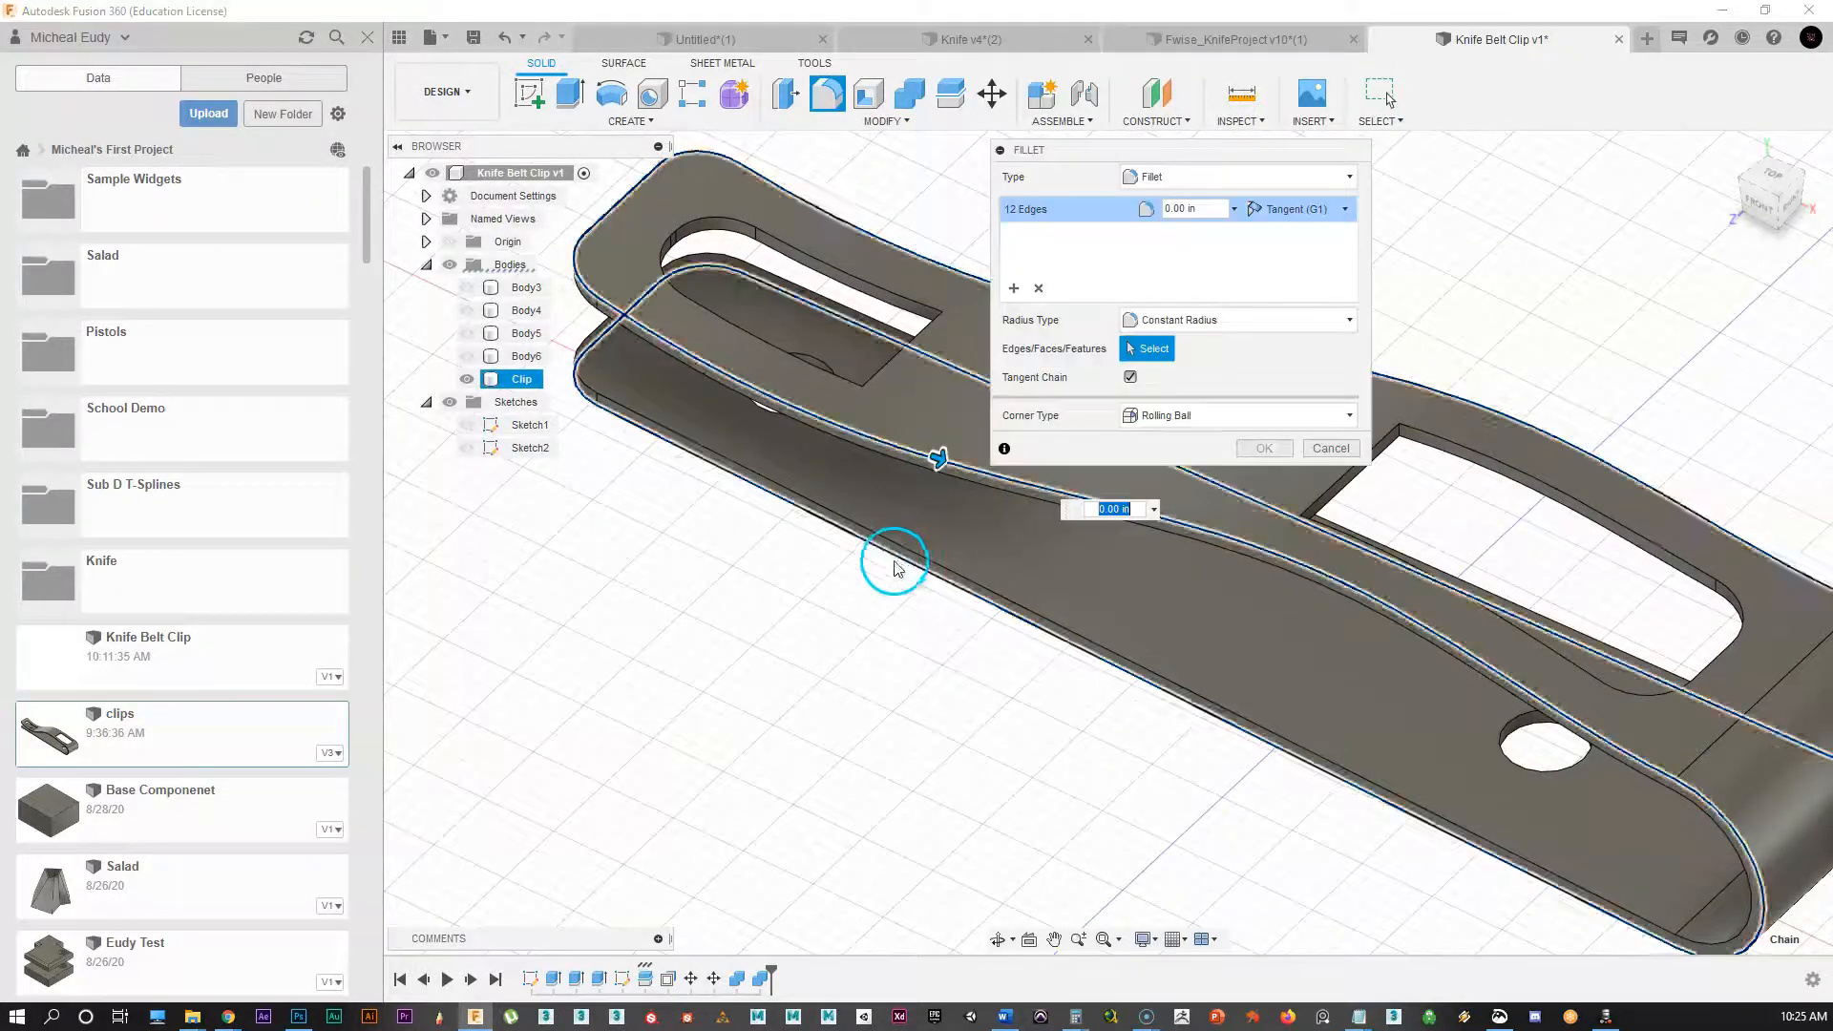
left_click_drag(1145, 154, 637, 627)
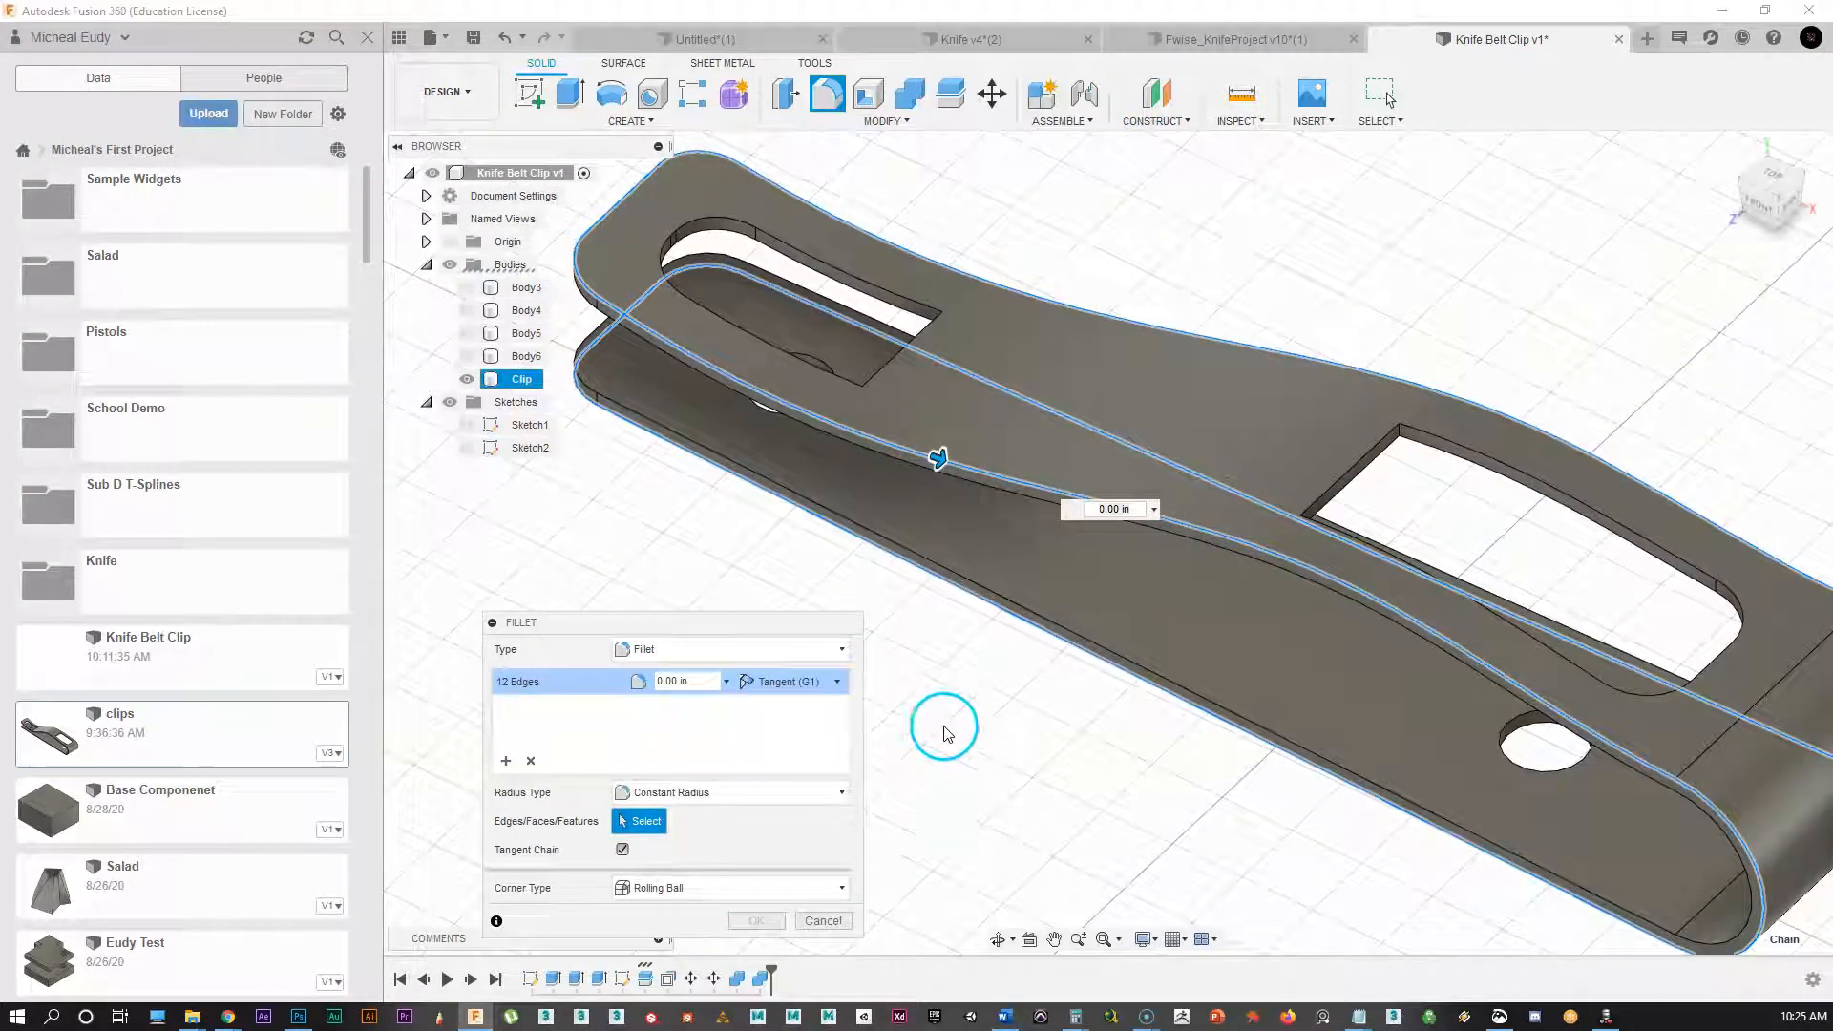
left_click(986, 489)
scroll(728, 233, "up", 3)
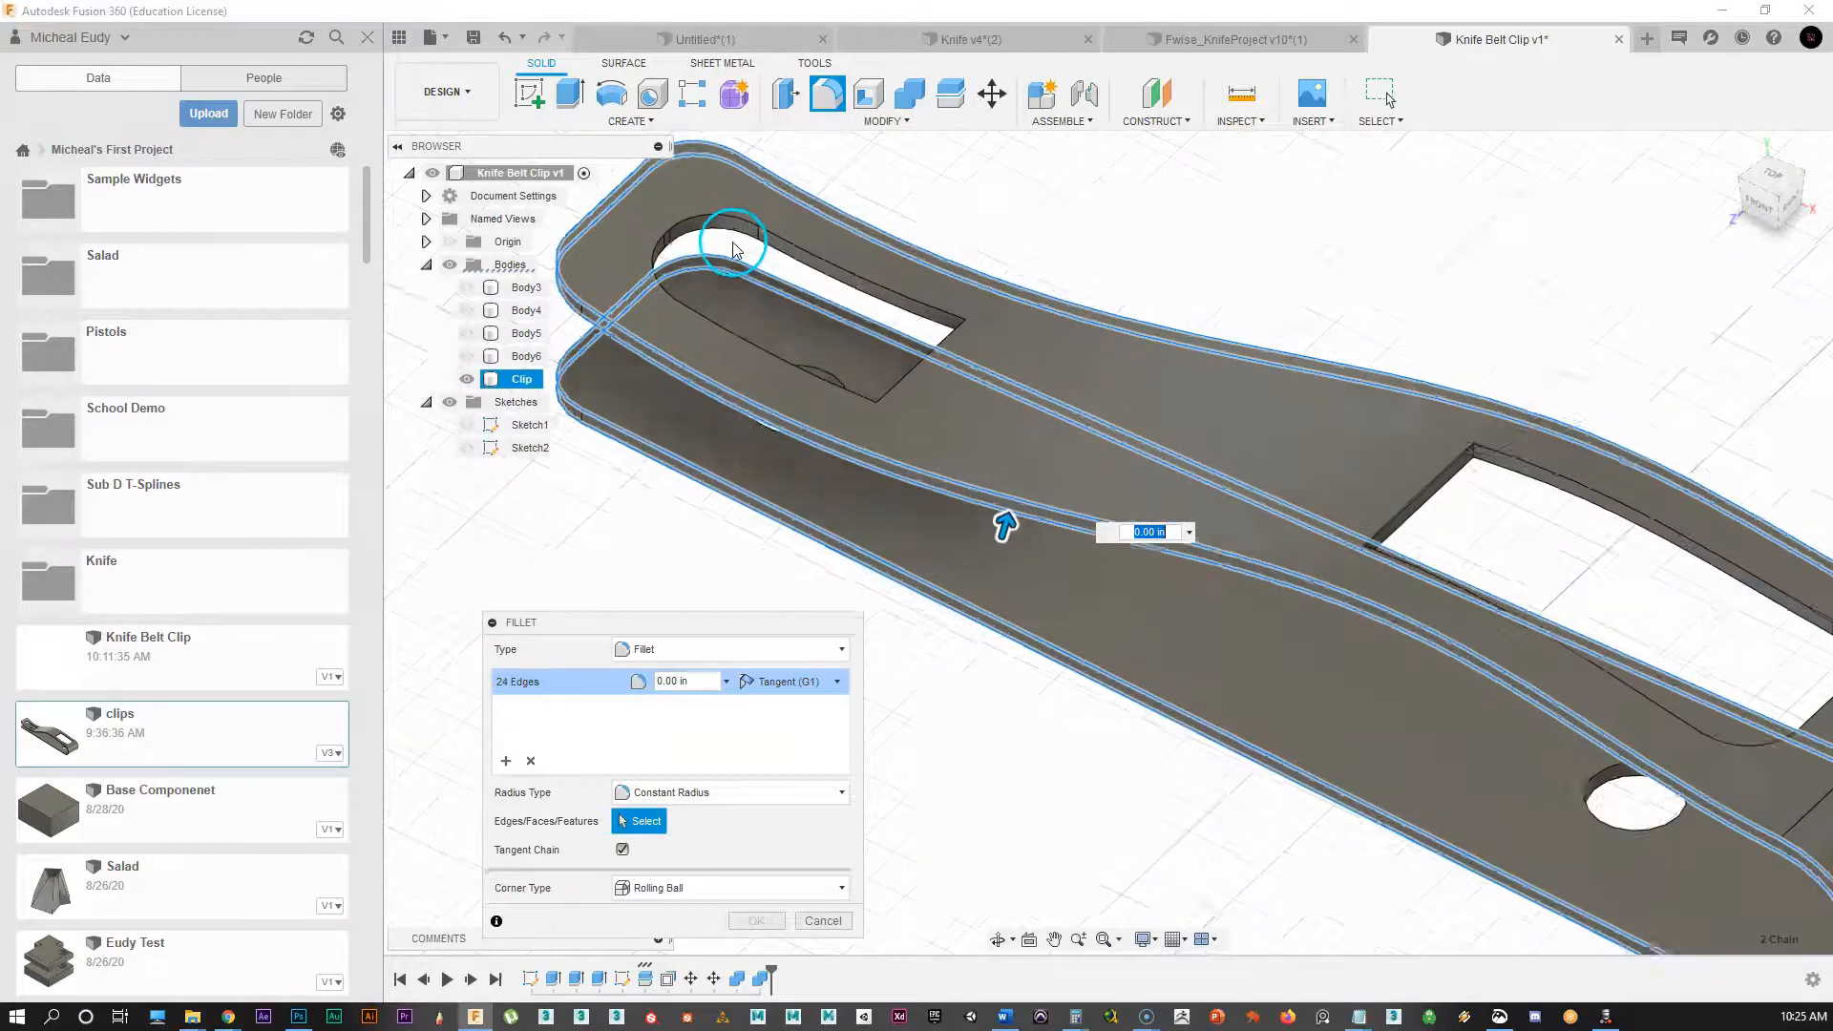
left_click(708, 215)
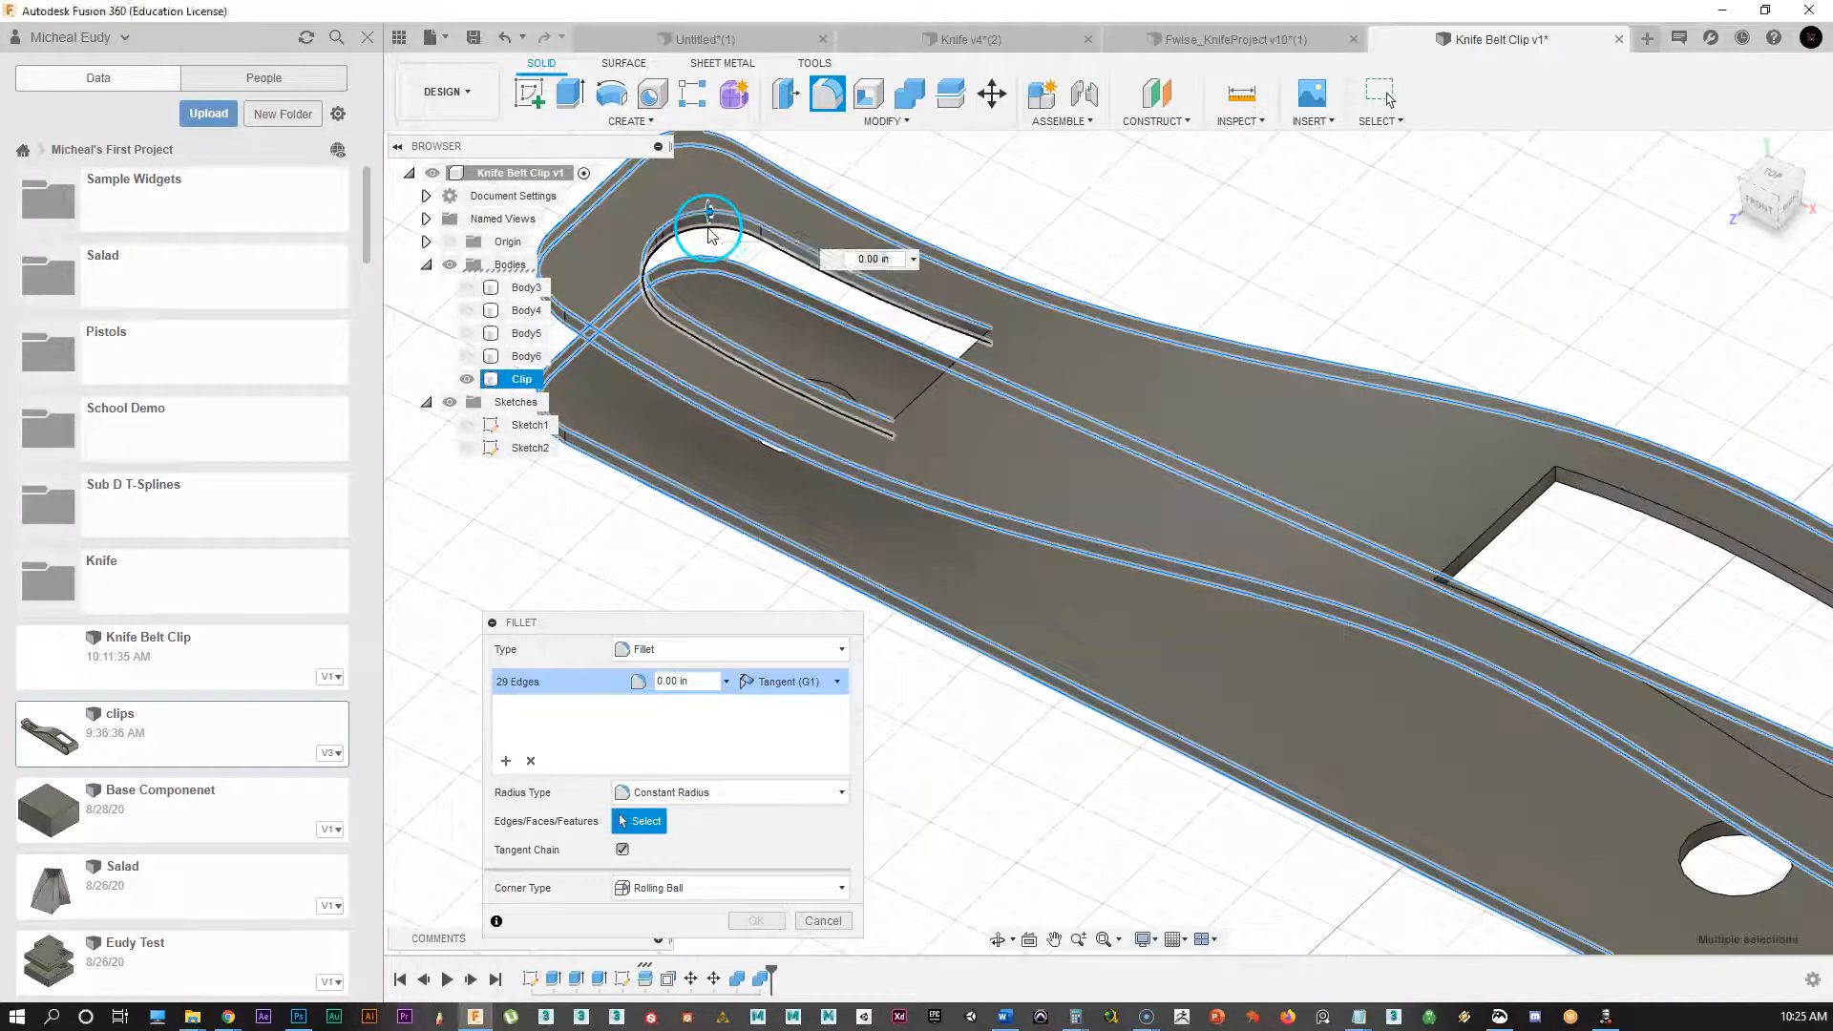
left_click(974, 347)
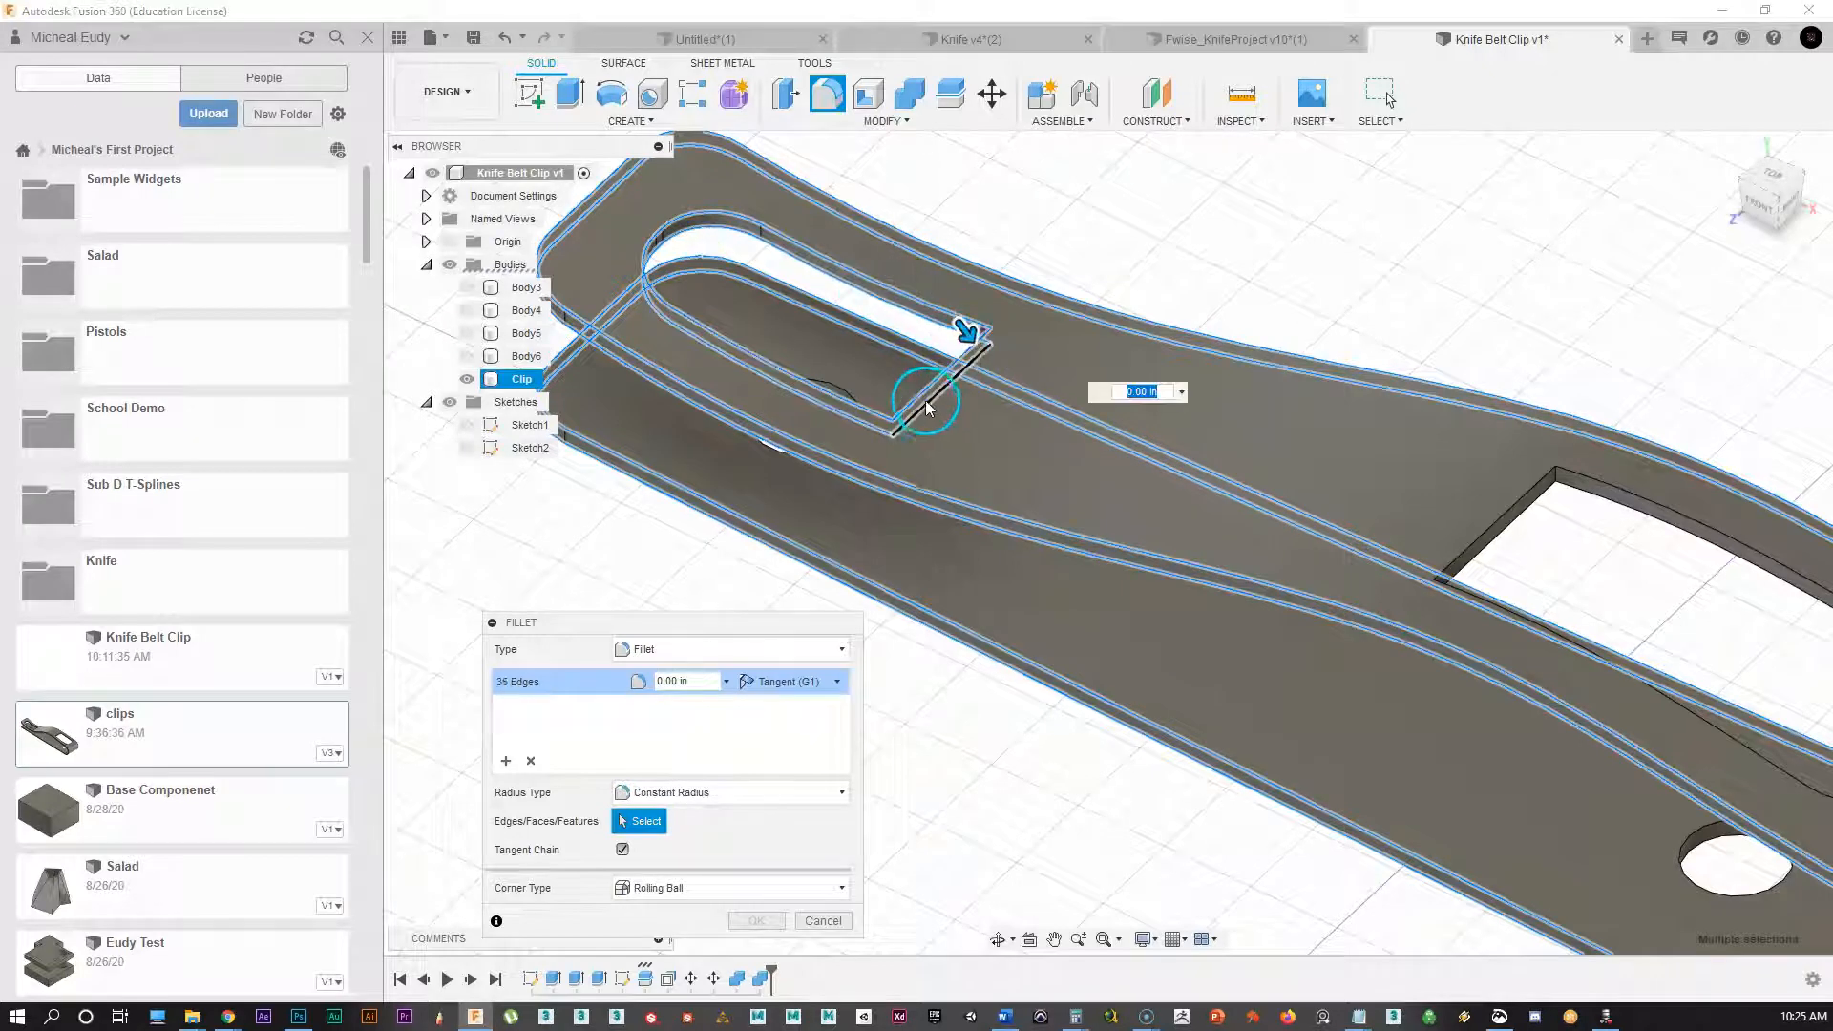
left_click(924, 409)
Step: Add the second slot's edges and the first pin hole's top and bottom edges
middle_click_drag(1600, 499, 1249, 353)
left_click(1258, 347)
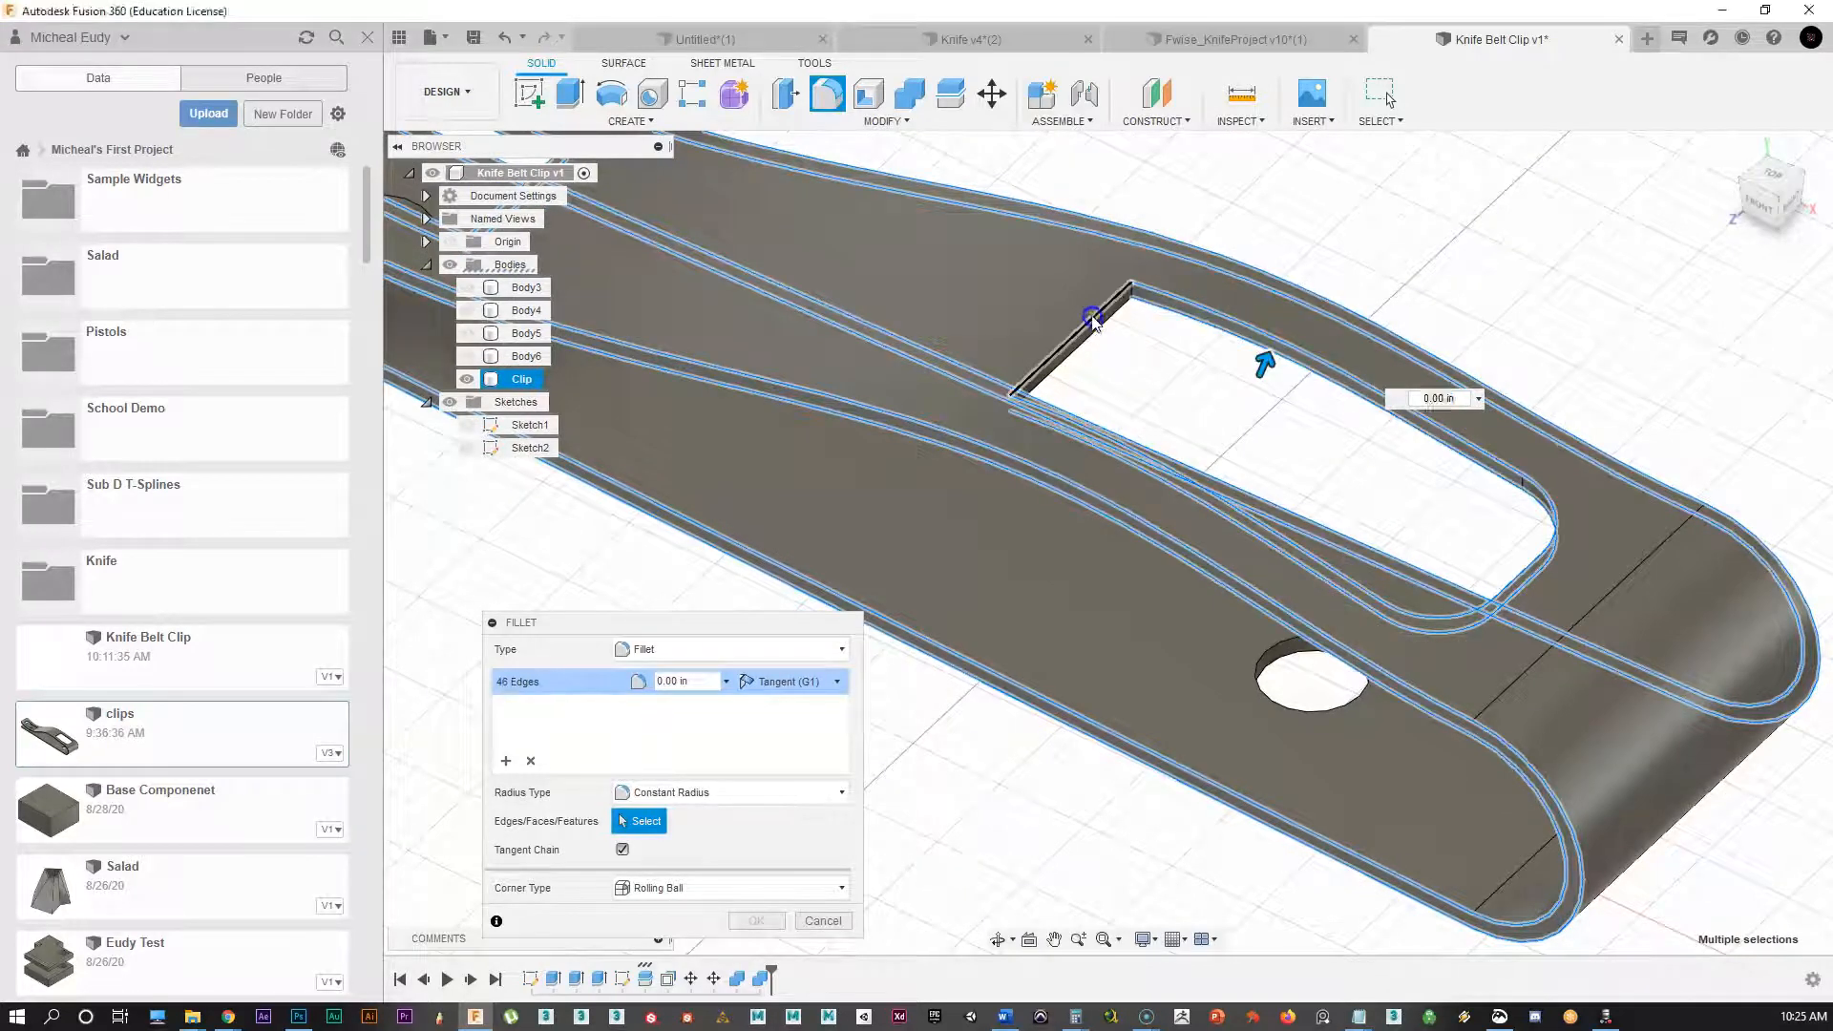
left_click(1093, 320)
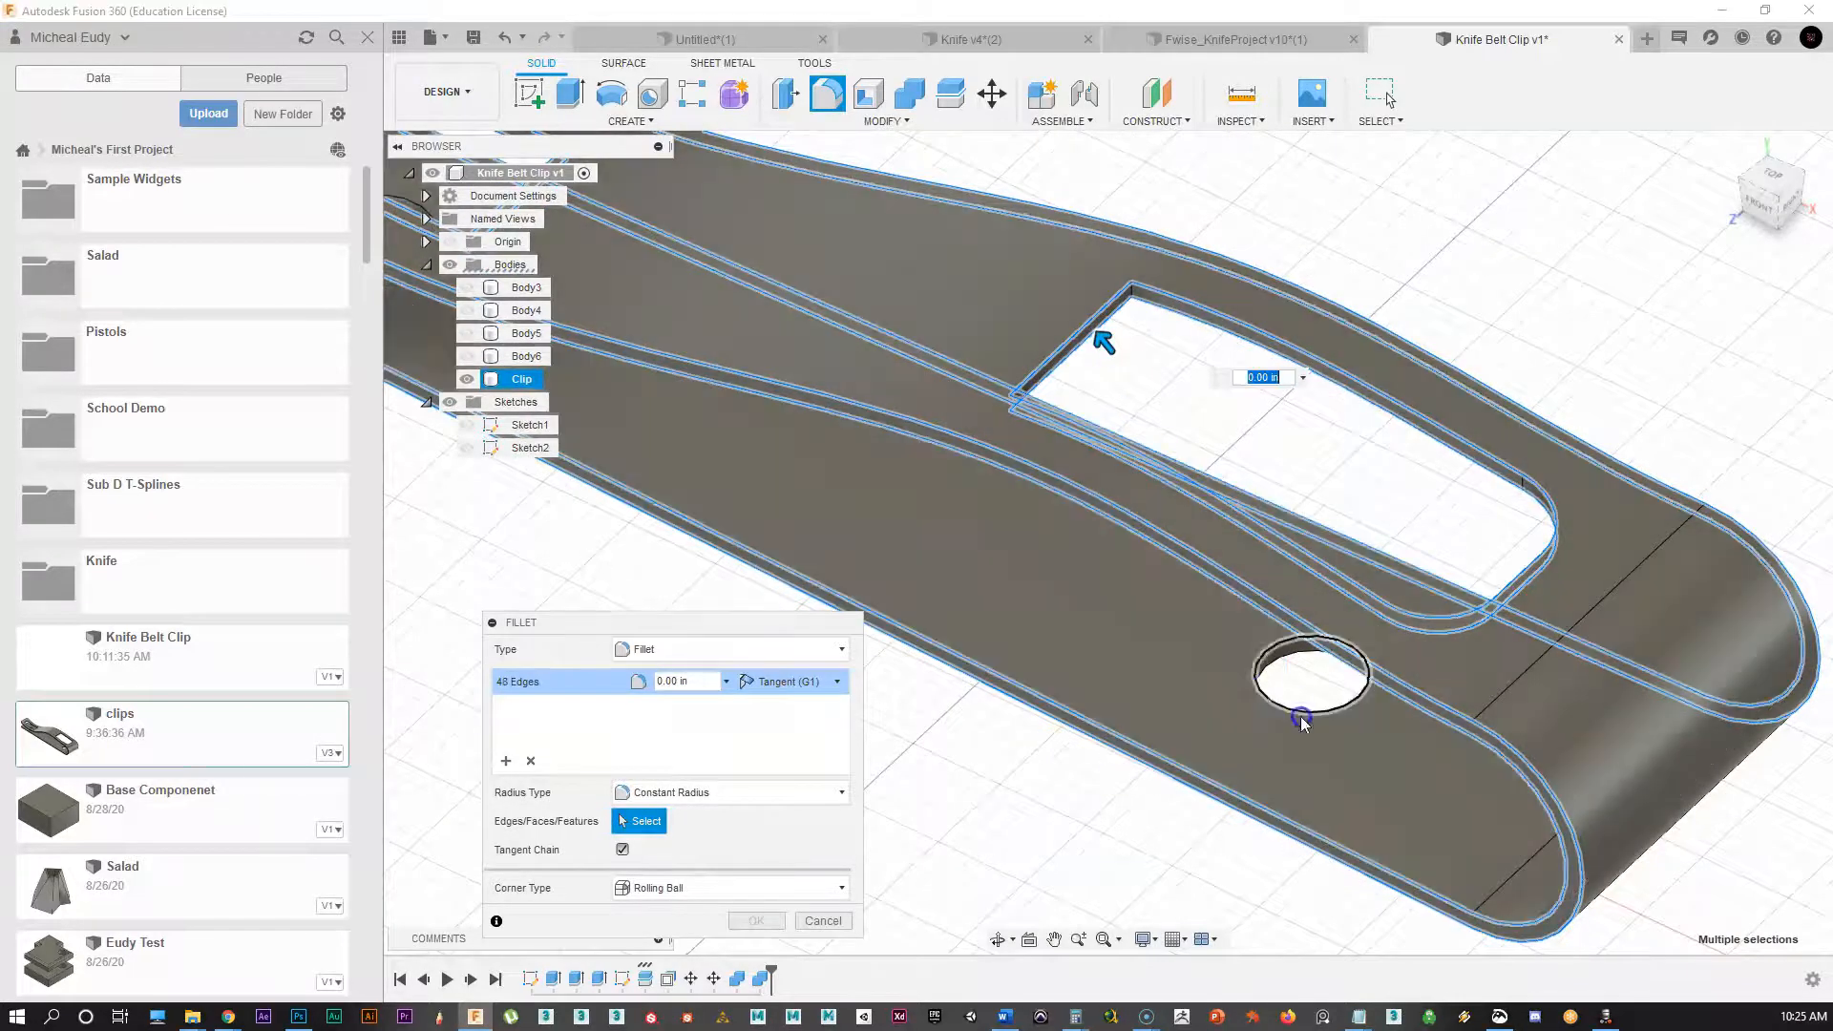
scroll(1301, 717, "up", 1)
middle_click_drag(1301, 717, 1111, 651)
left_click(1081, 564)
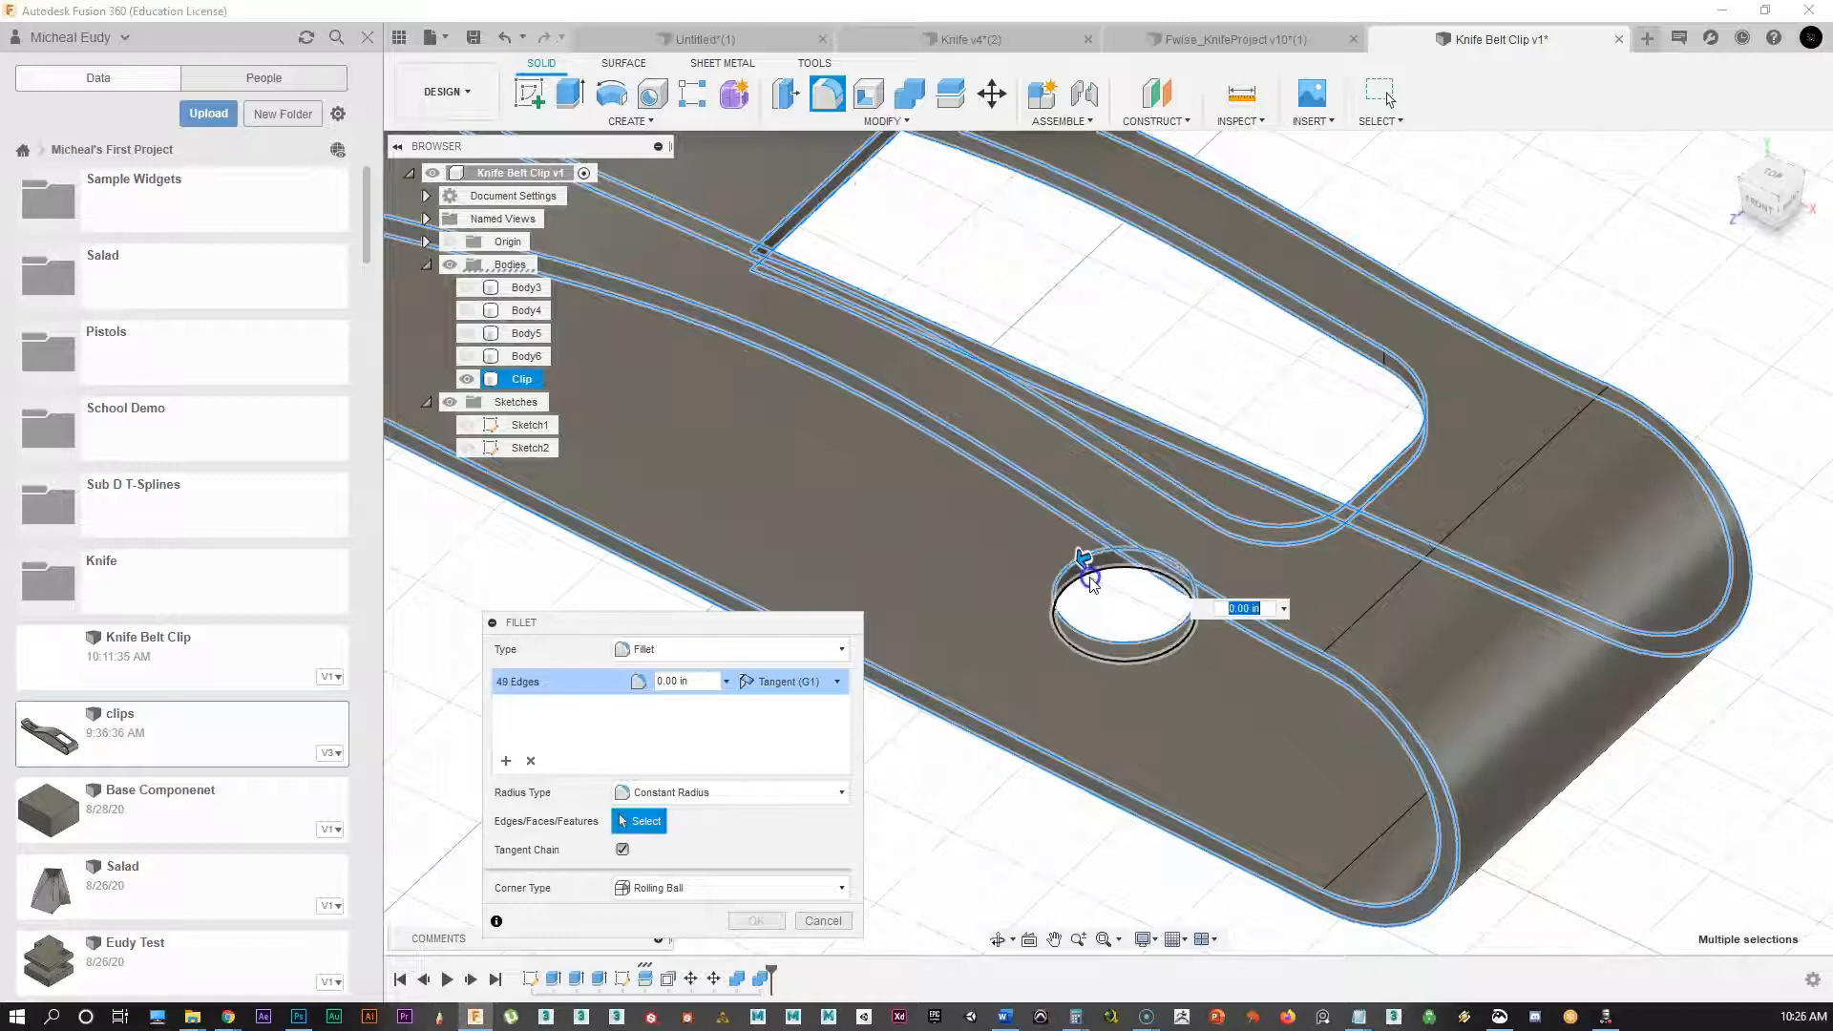
left_click(1107, 571)
Step: Add the second pin hole's top and bottom edges and the remaining outer edge chain
middle_click_drag(754, 467, 1309, 703)
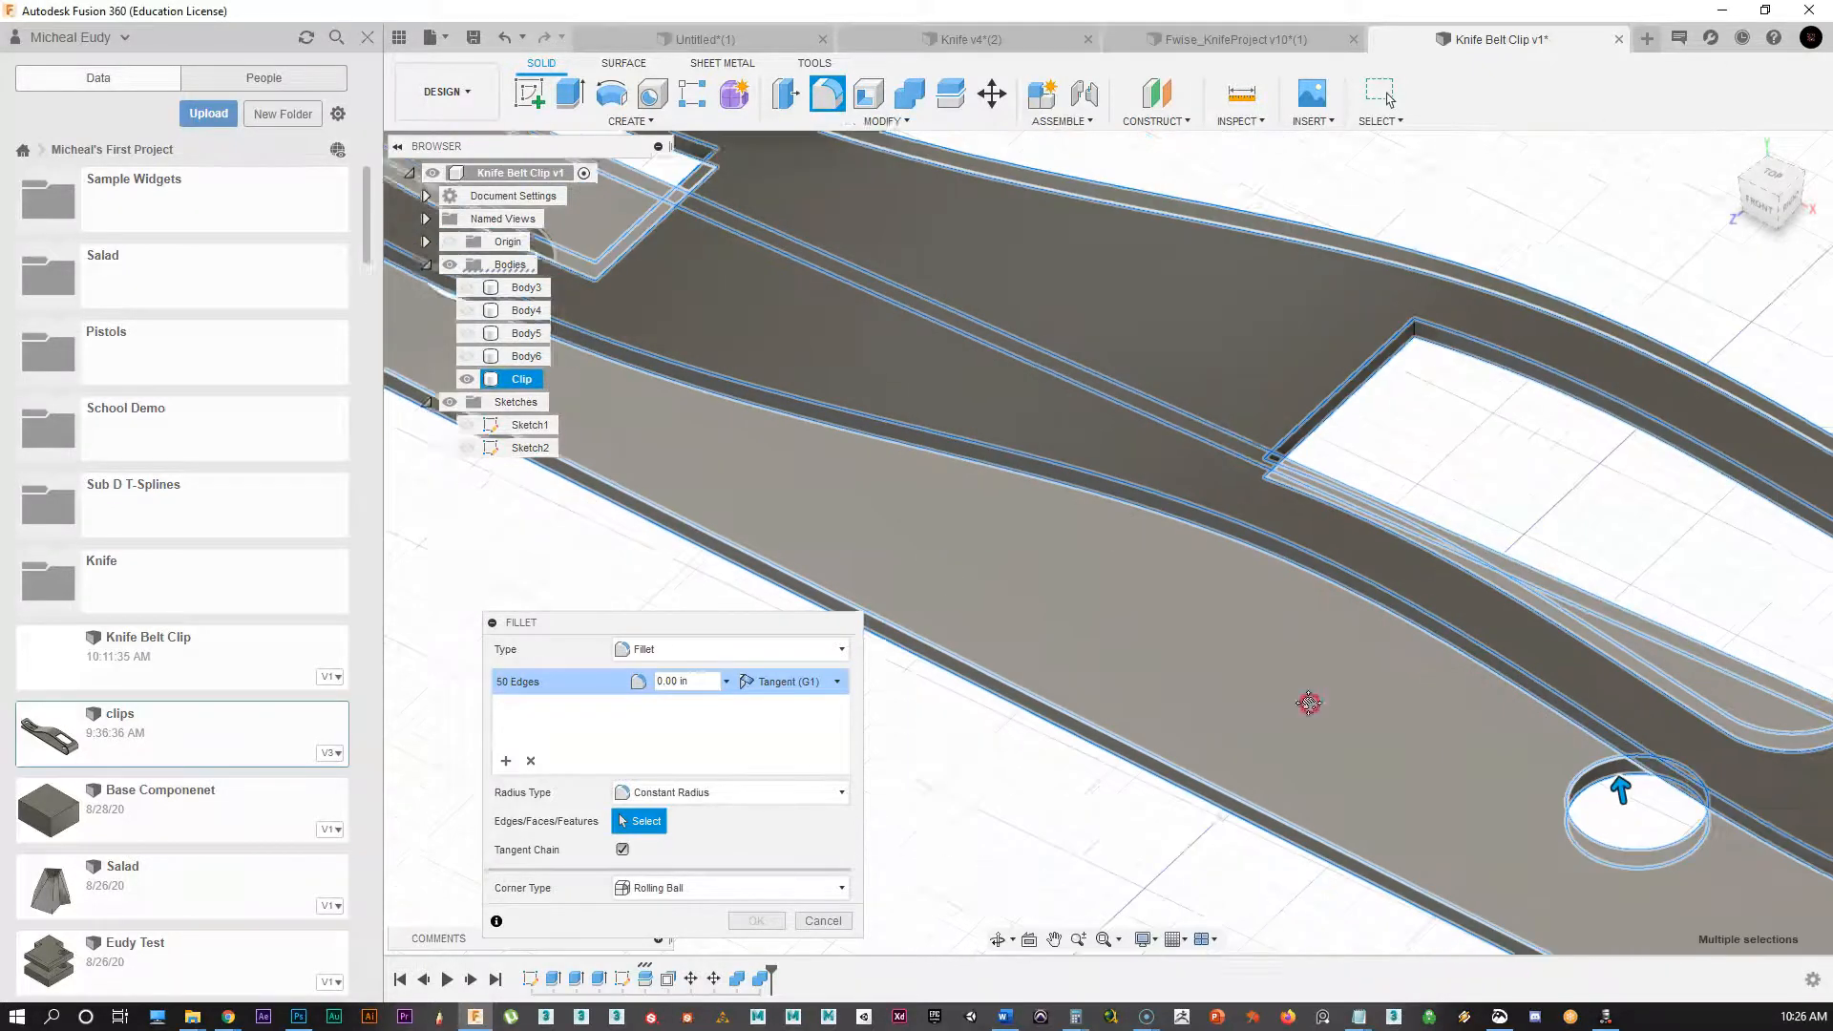
middle_click_drag(816, 533, 1213, 736)
middle_click_drag(1053, 636, 1072, 614, "shift")
left_click(810, 527)
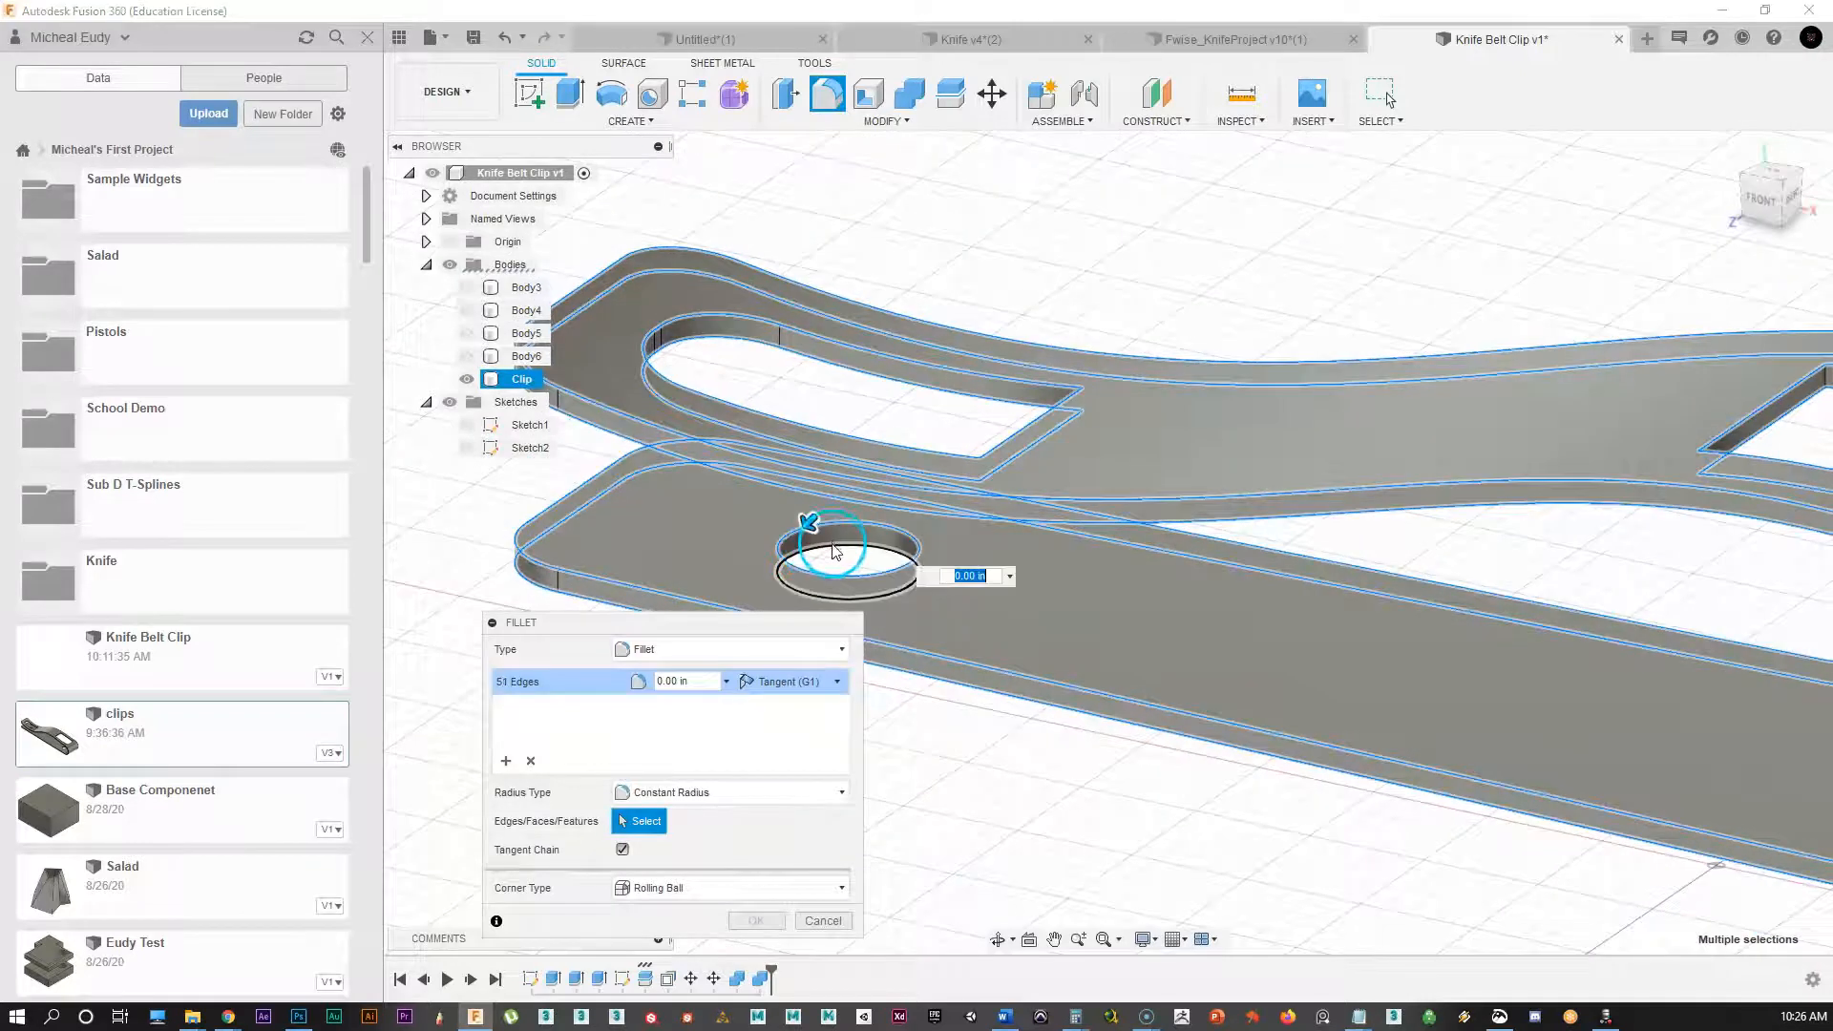
left_click(832, 547)
scroll(1097, 616, "down", 2)
middle_click_drag(1154, 584, 902, 445)
left_click(908, 416)
middle_click_drag(1077, 454, 1009, 425)
middle_click_drag(1104, 512, 1125, 521, "shift")
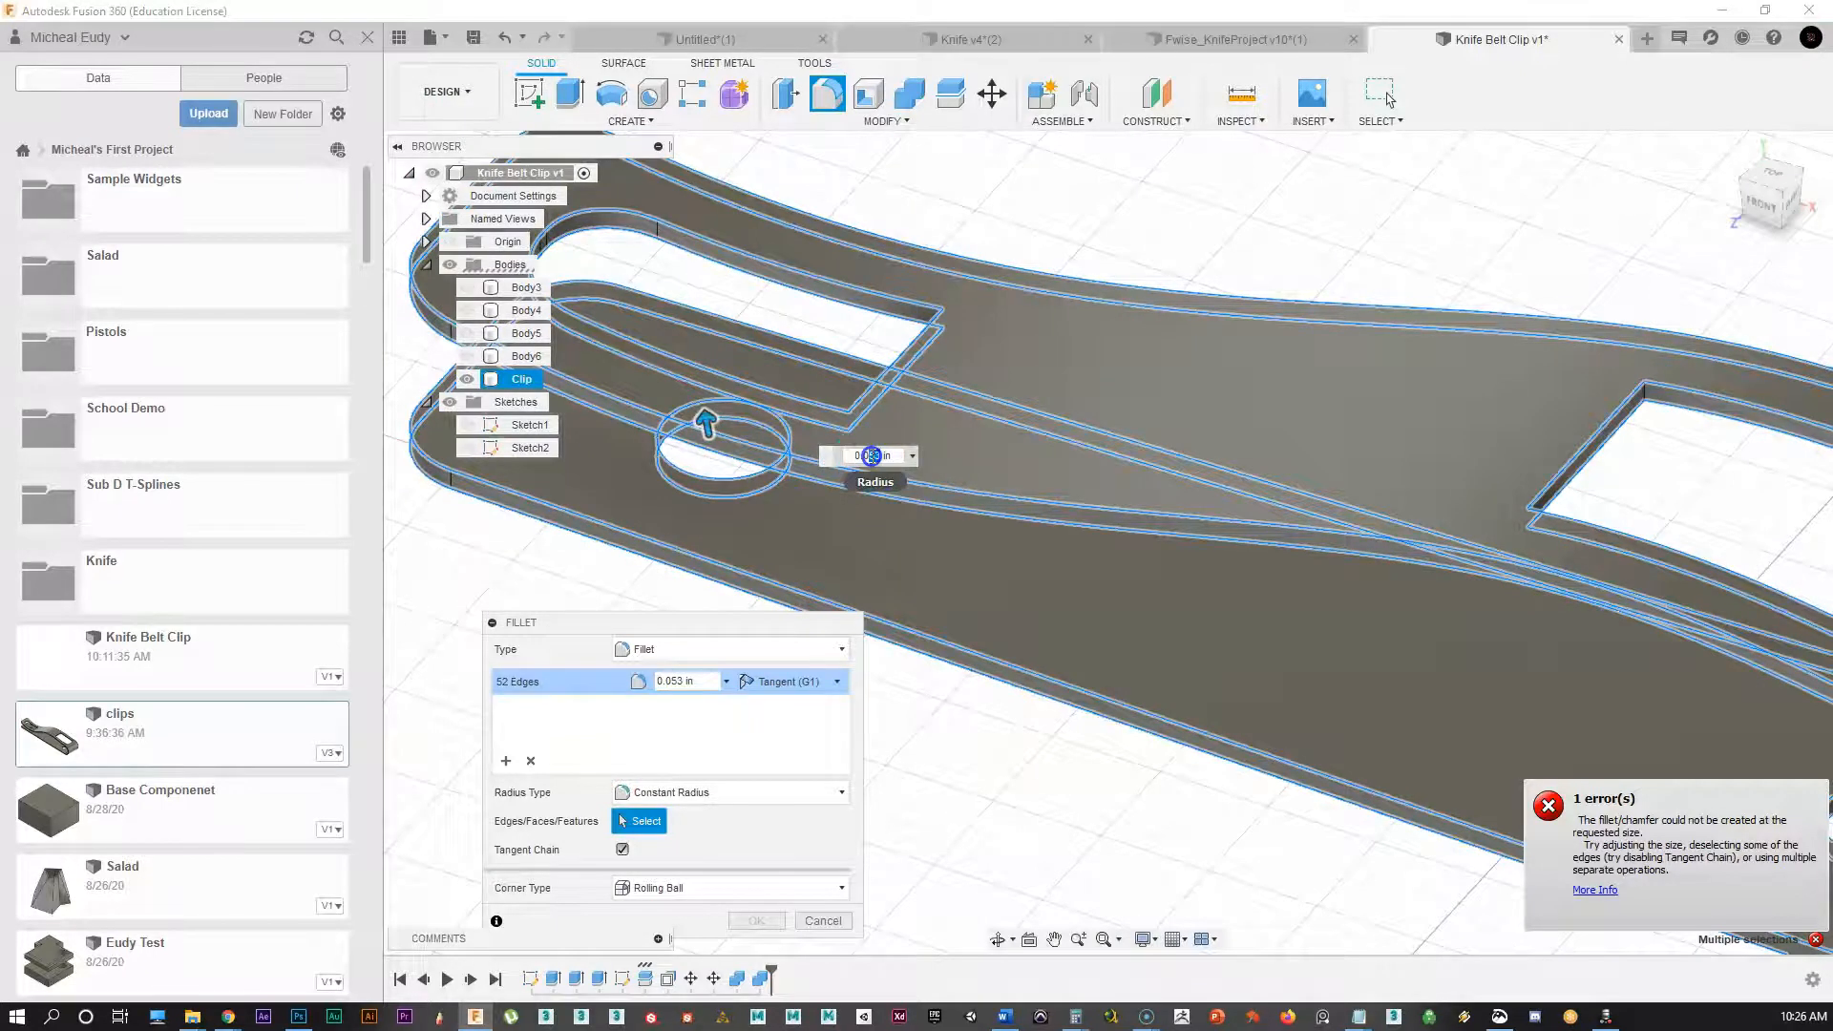
Step: Change the fillet radius from 0.001 in and 0.008 in to 0.01 in
double_click(872, 455)
type("001")
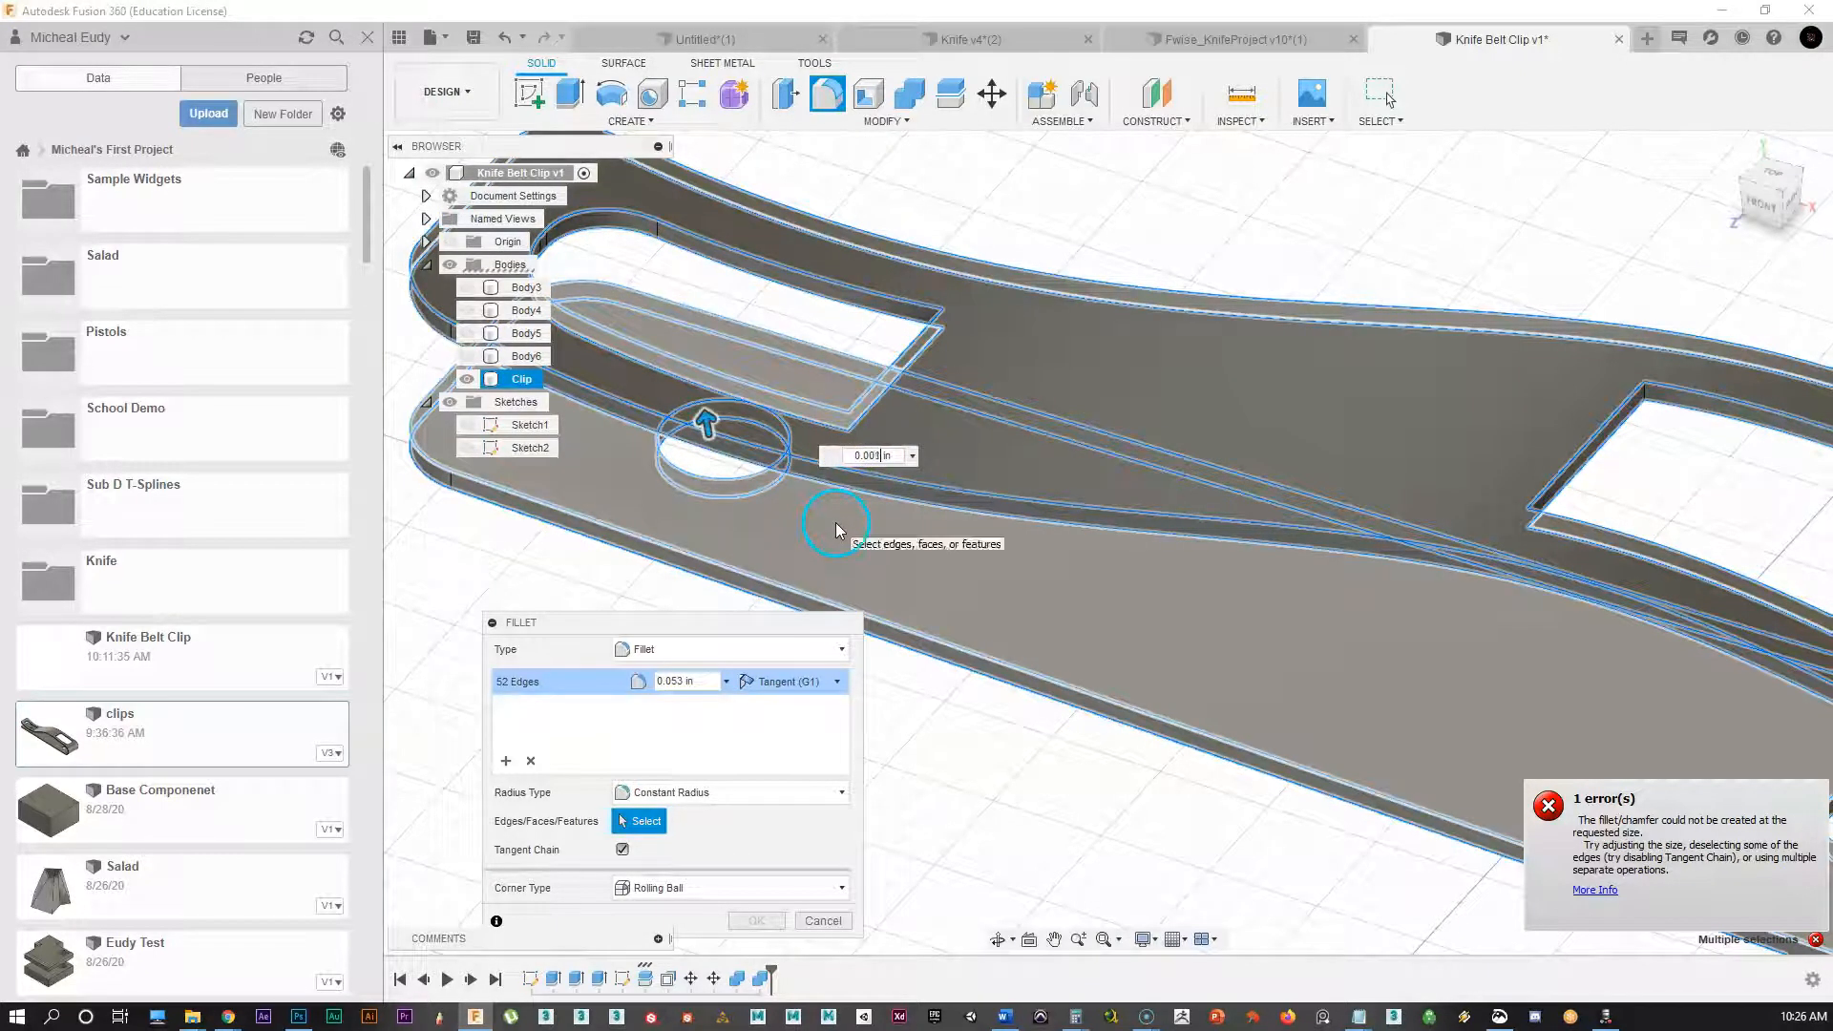
key("Return")
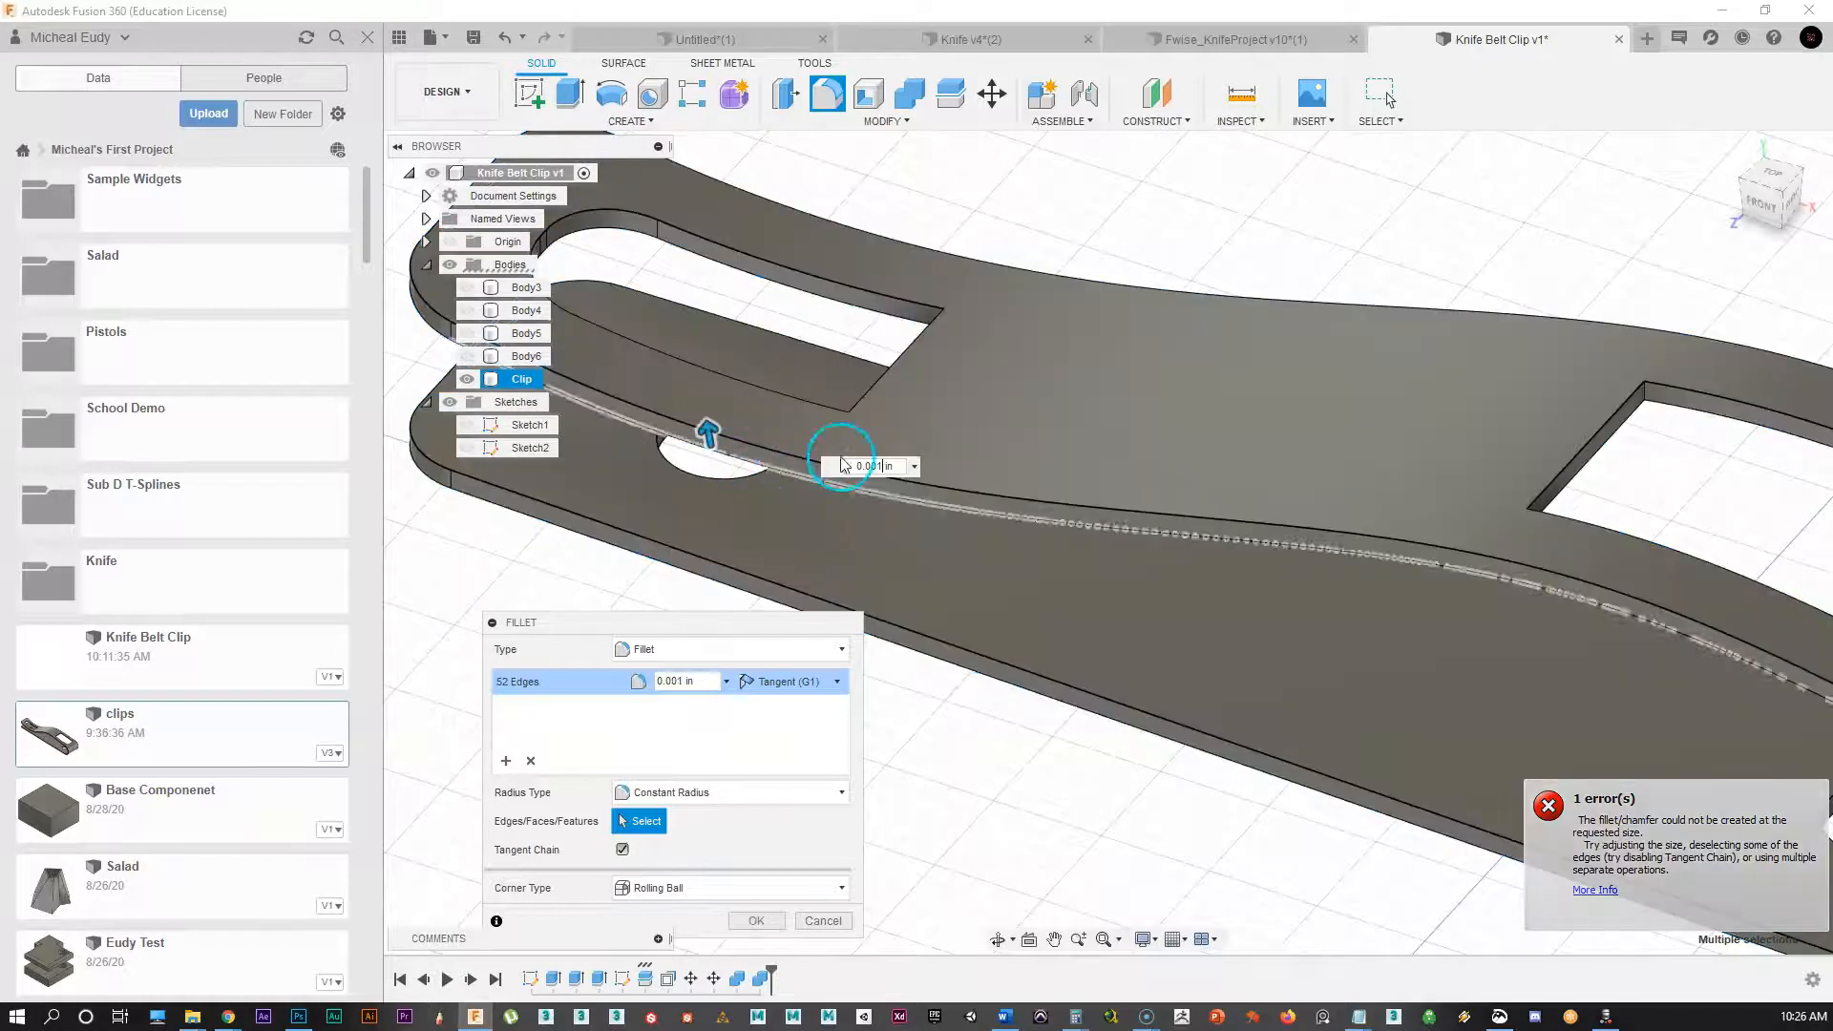
type("8")
key("Return")
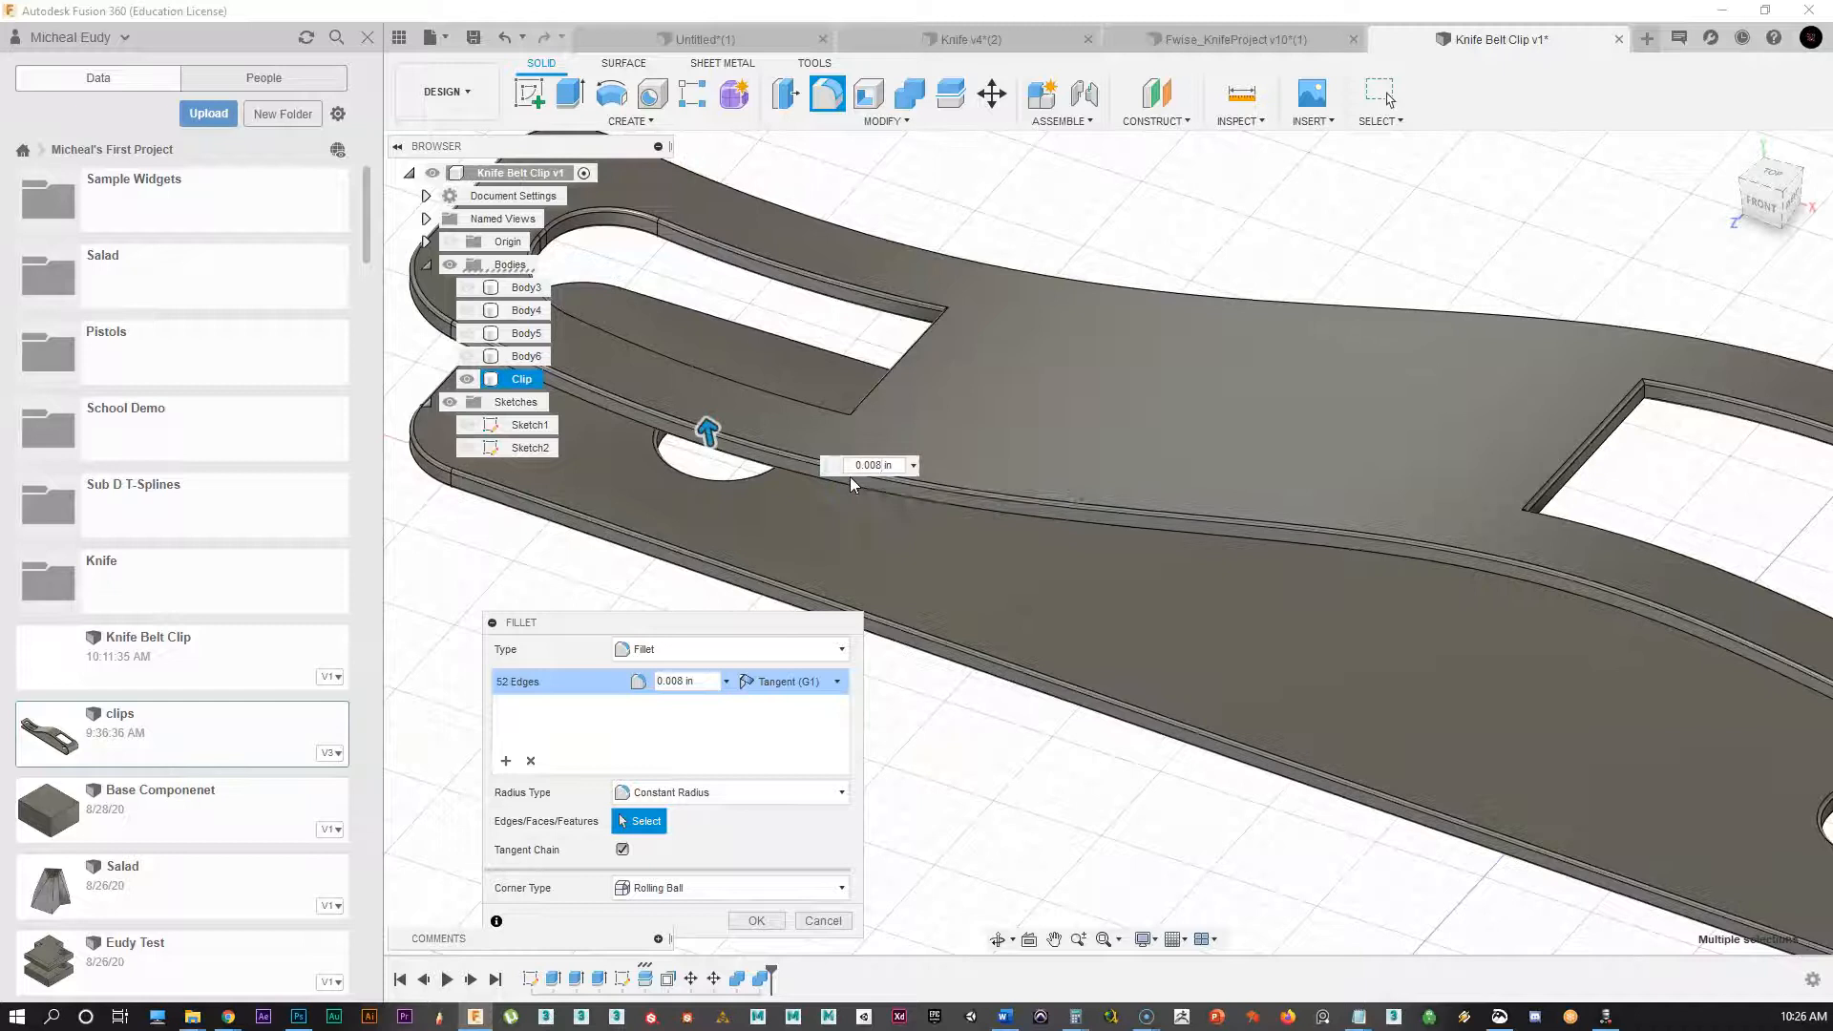
left_click(879, 466)
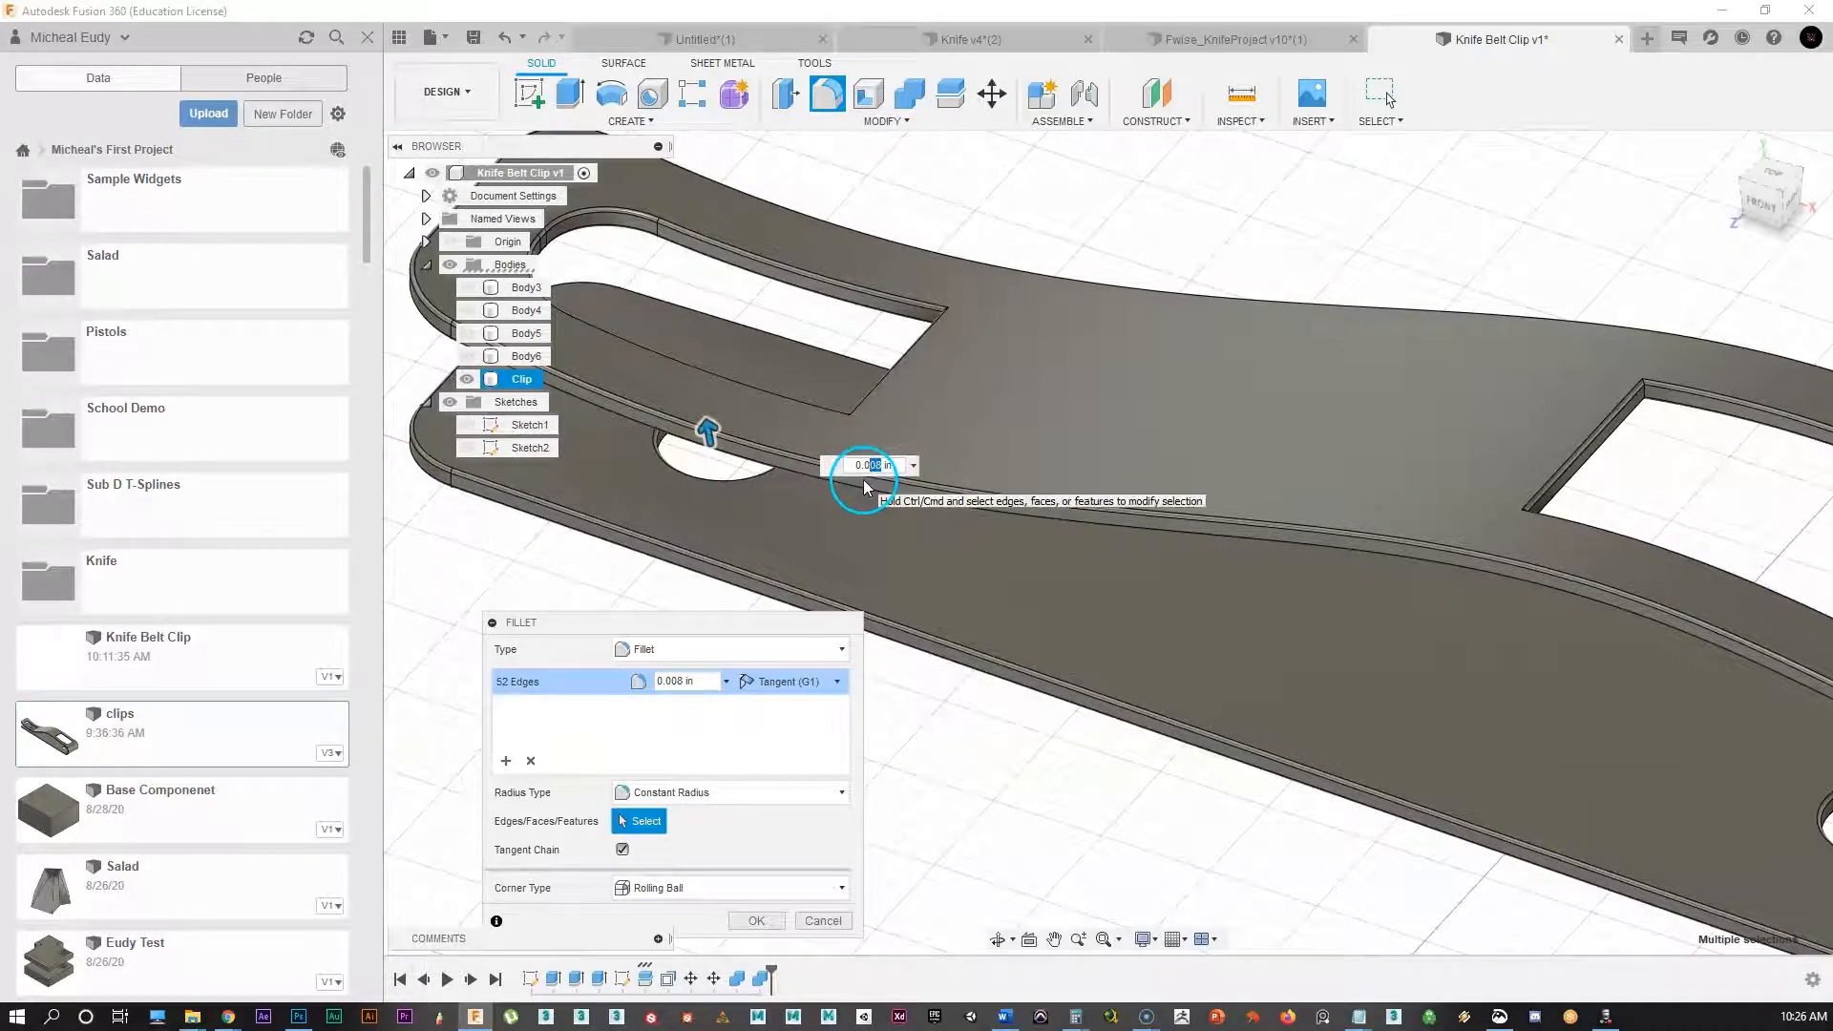
type("1")
middle_click_drag(1118, 637, 473, 384)
middle_click_drag(1437, 722, 1375, 609)
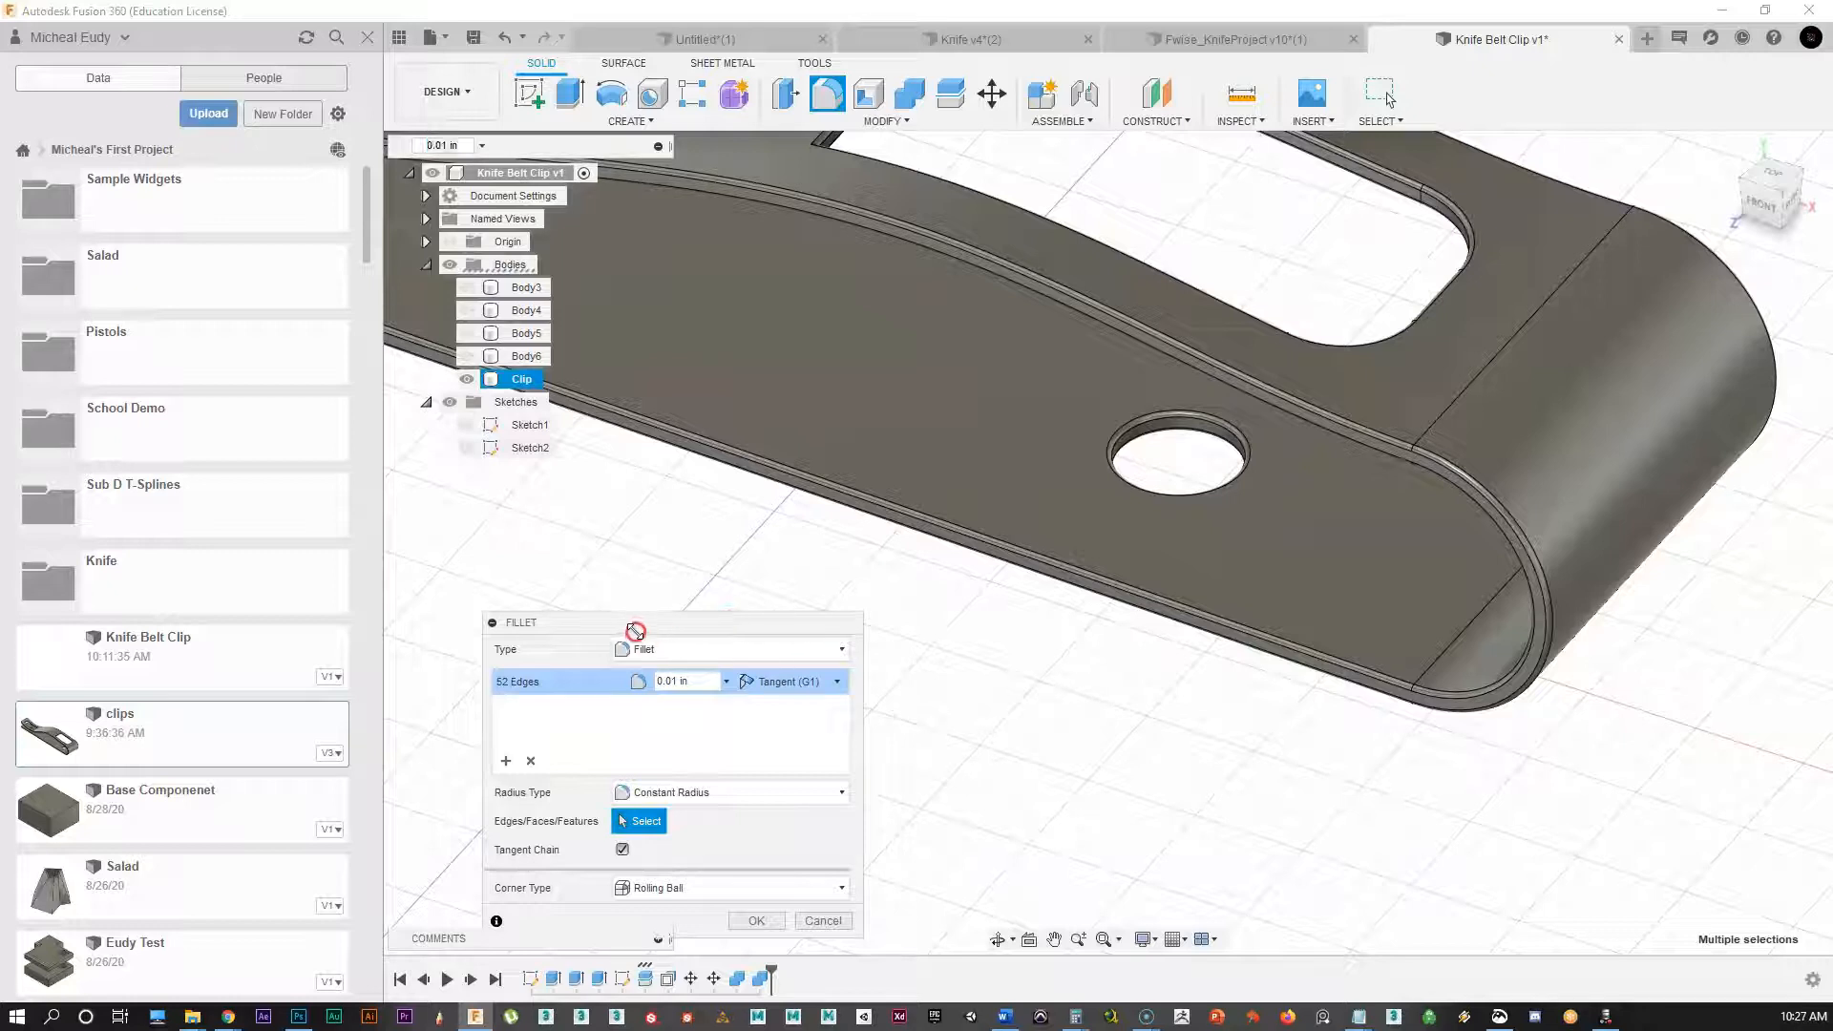
left_click_drag(633, 628, 762, 345)
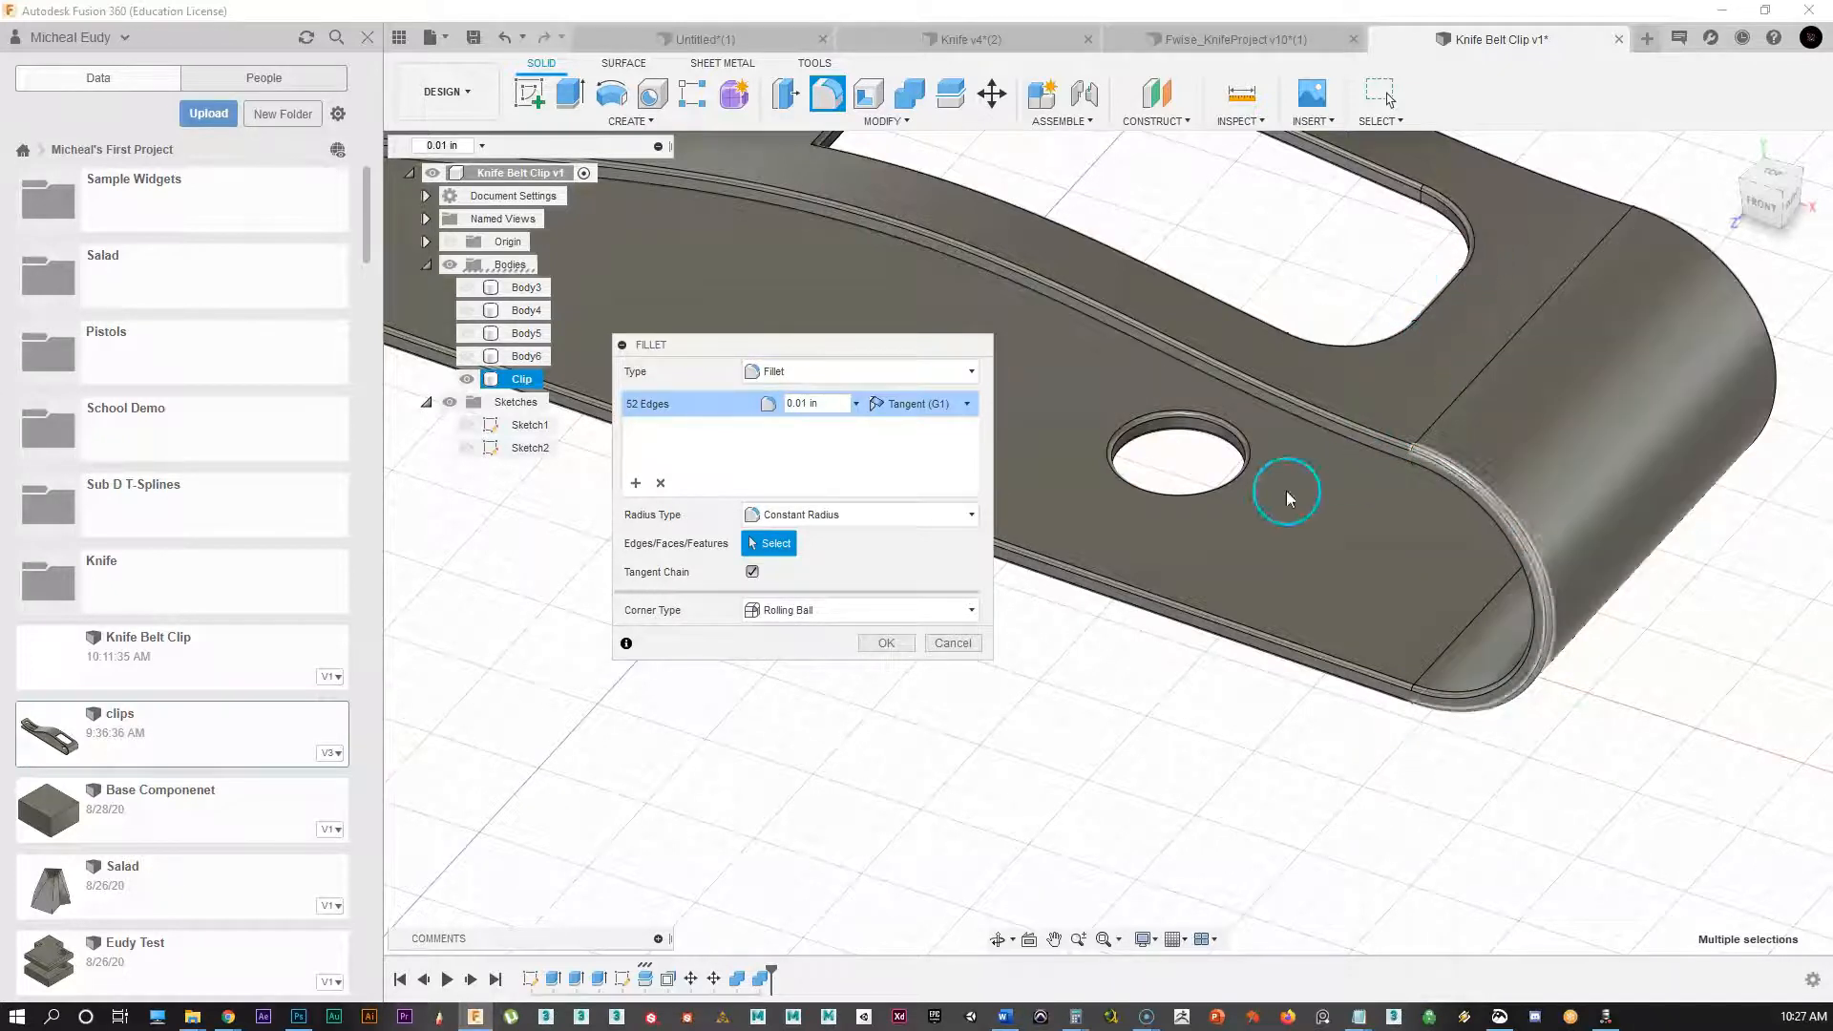
Step: Try Chord Length, return to Constant Radius, and apply the 52-edge fillet
left_click(846, 517)
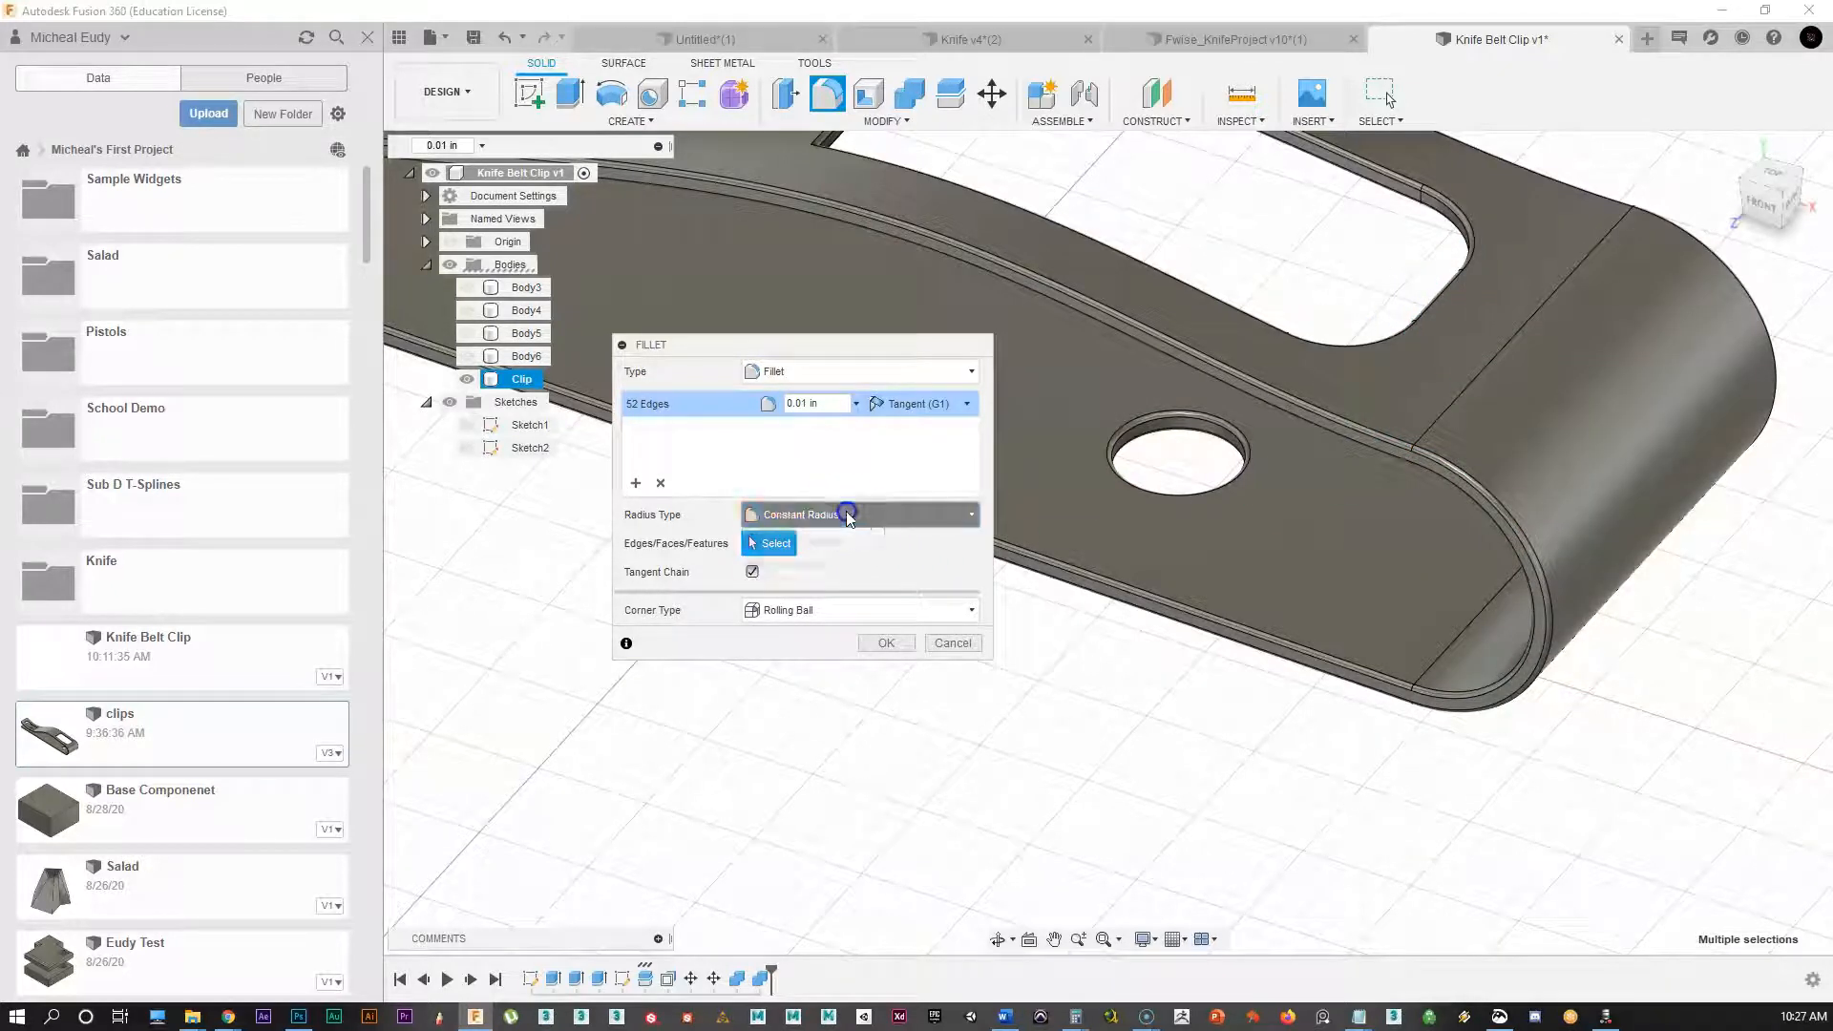
left_click(807, 565)
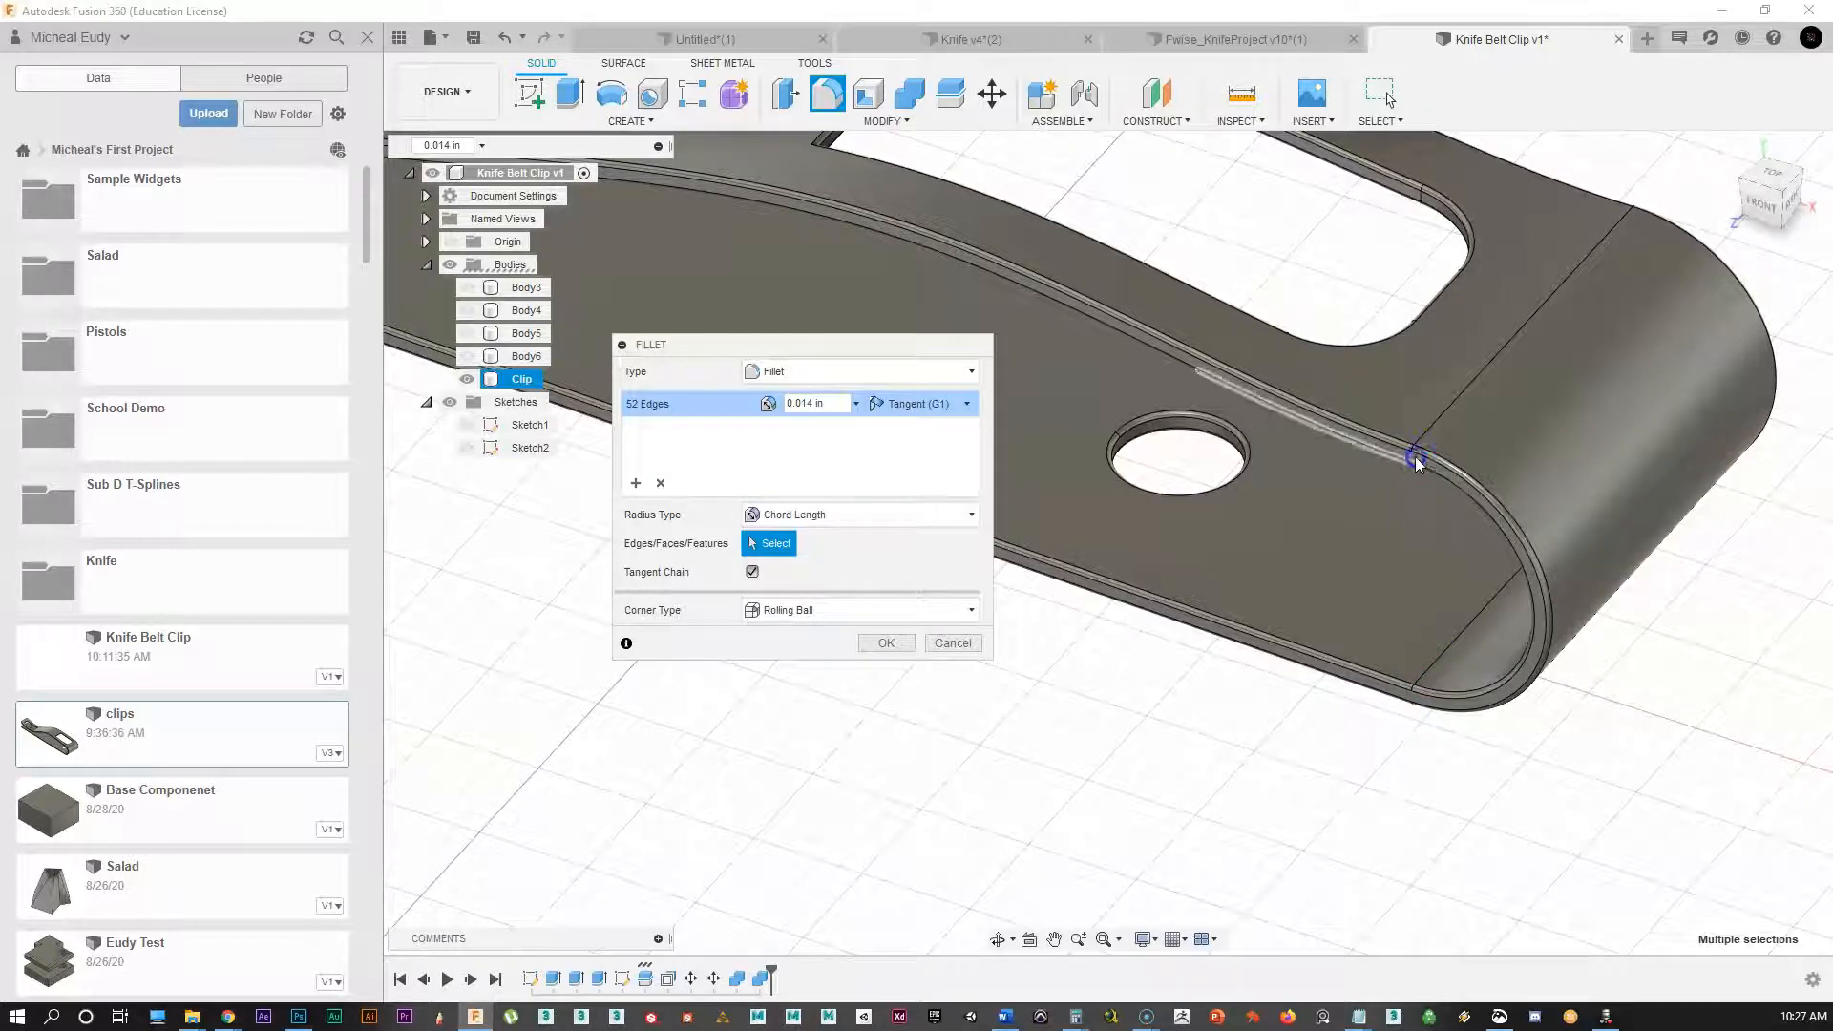
left_click(665, 429)
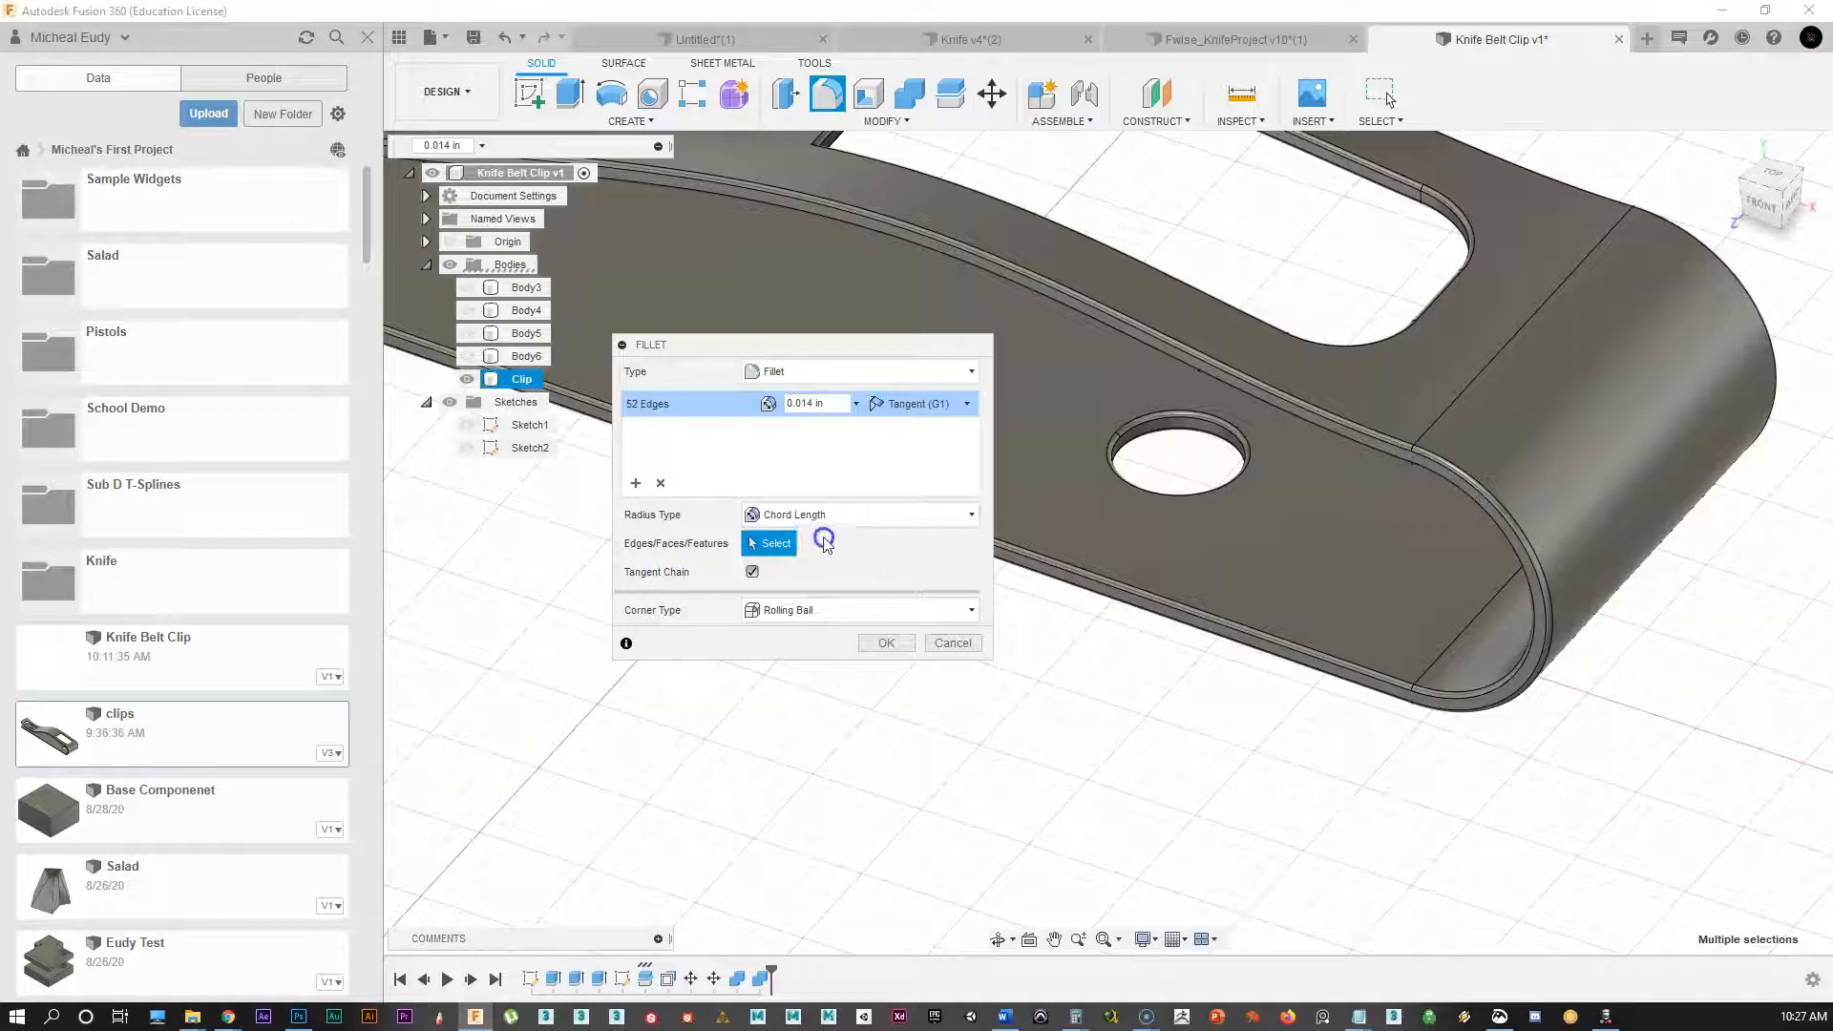
middle_click_drag(1095, 428, 1134, 555)
left_click(744, 551)
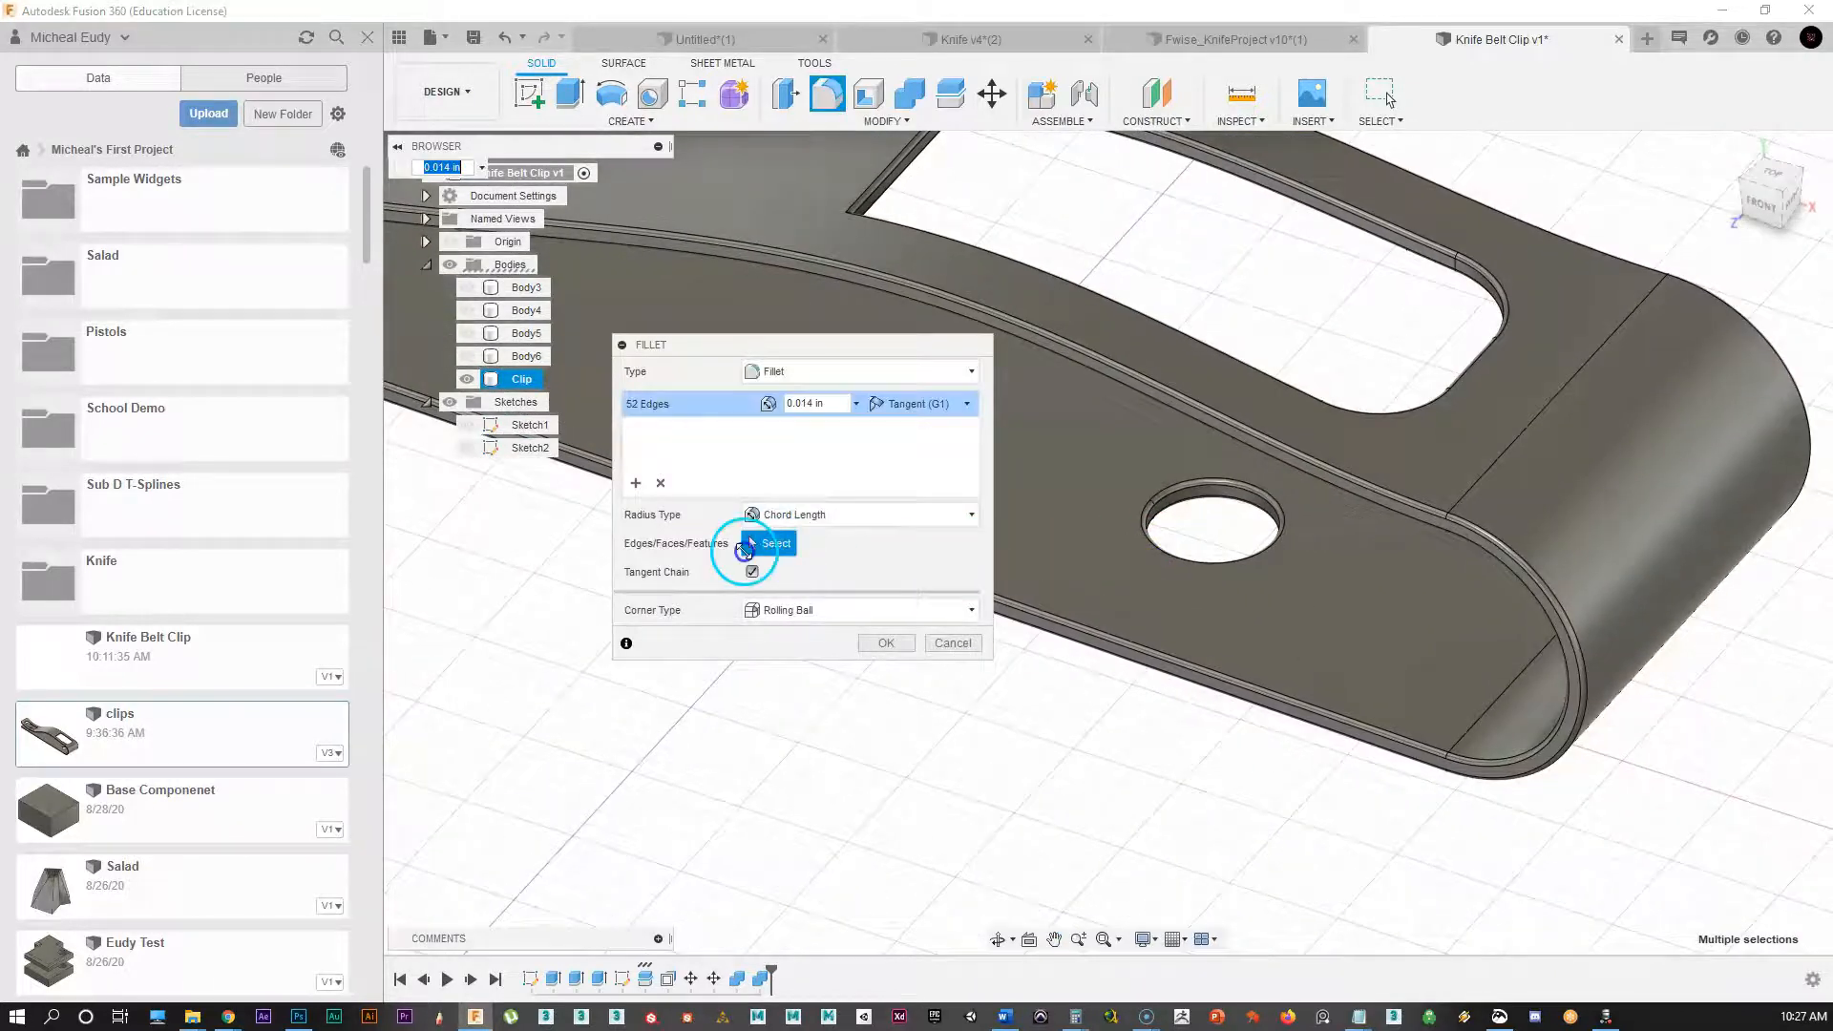
left_click(805, 517)
left_click(804, 541)
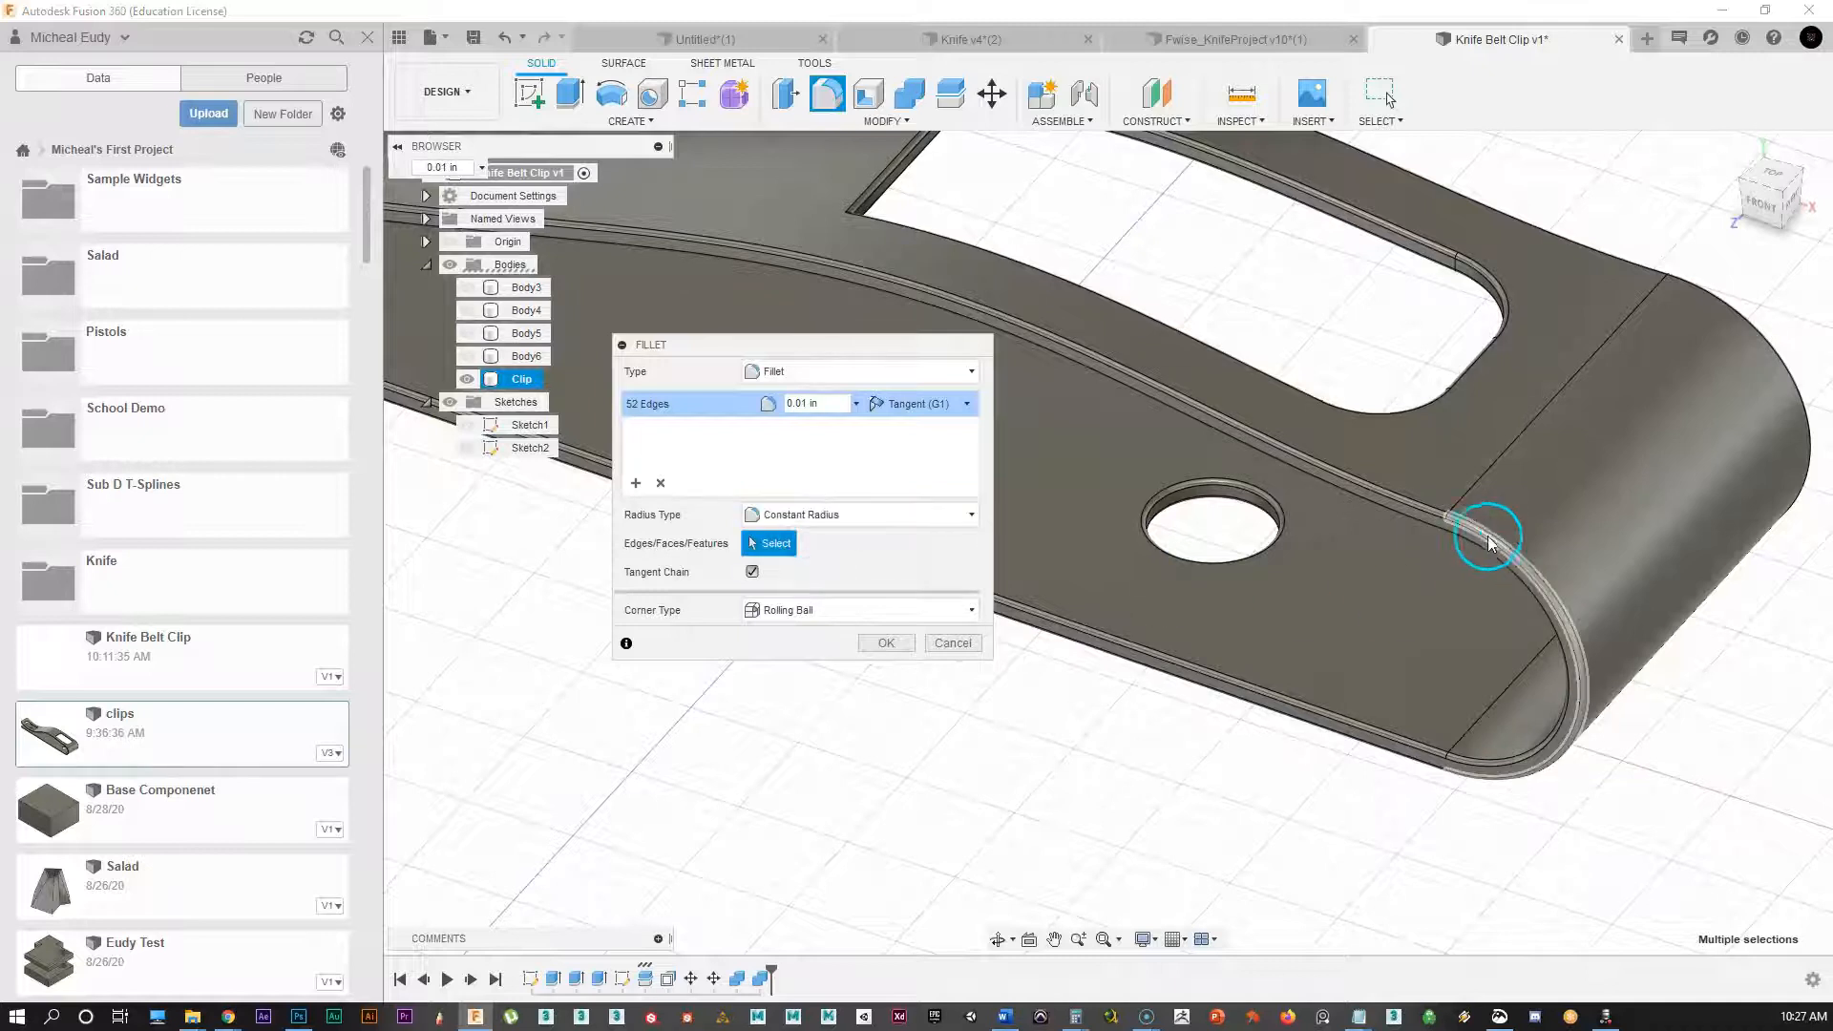
left_click(832, 517)
left_click(1538, 568)
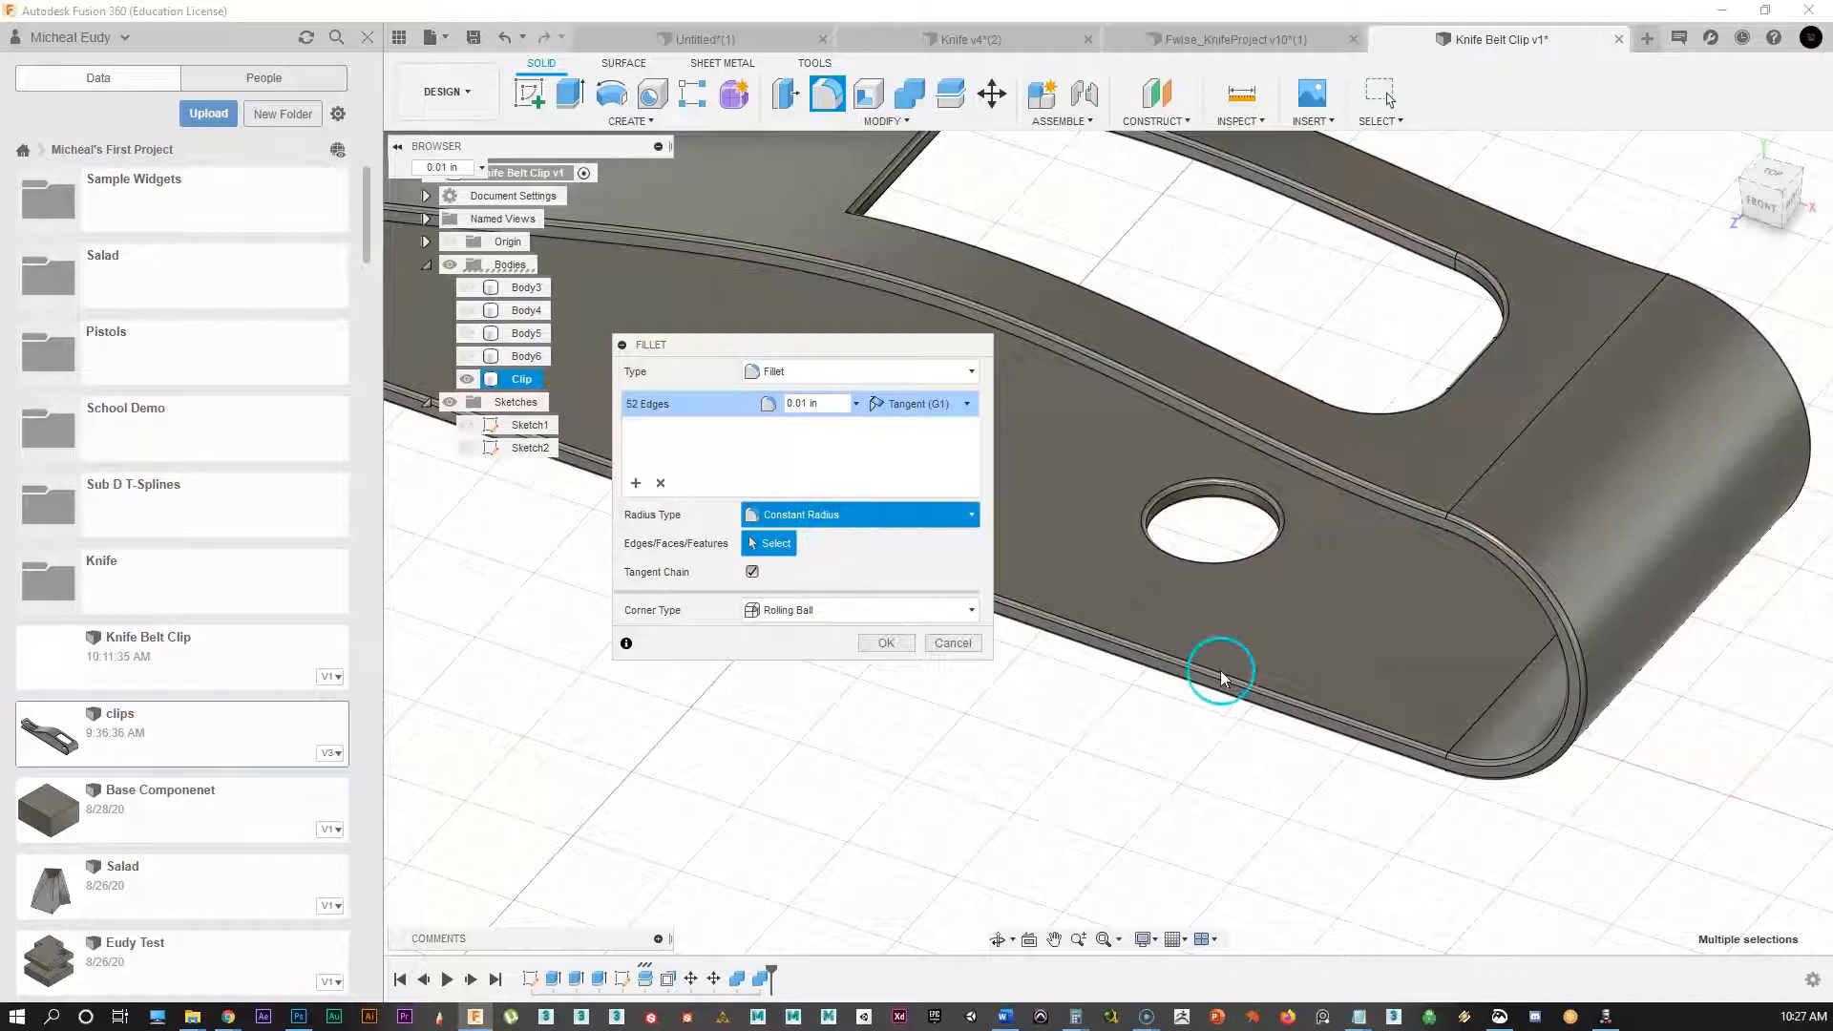
scroll(1219, 512, "down", 3)
middle_click_drag(1133, 592, 1315, 551)
left_click(885, 642)
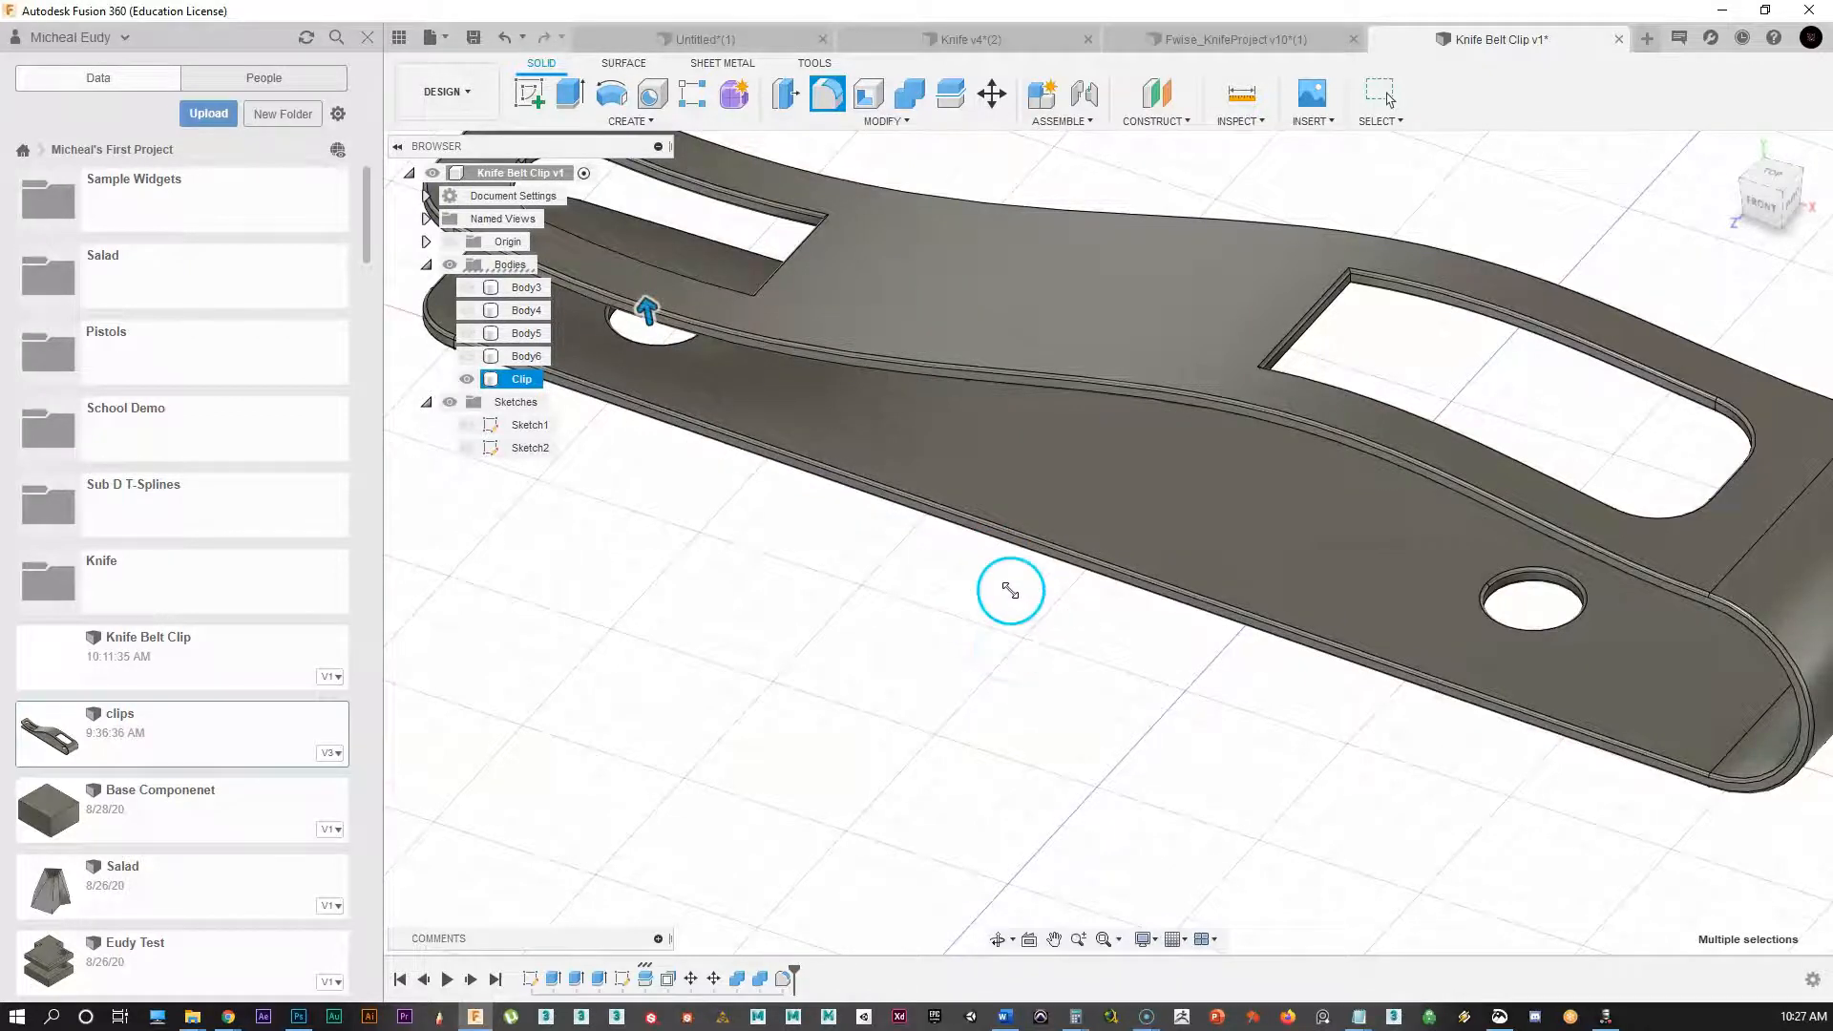
scroll(1010, 590, "down", 5)
middle_click_drag(918, 747, 1170, 675, "shift")
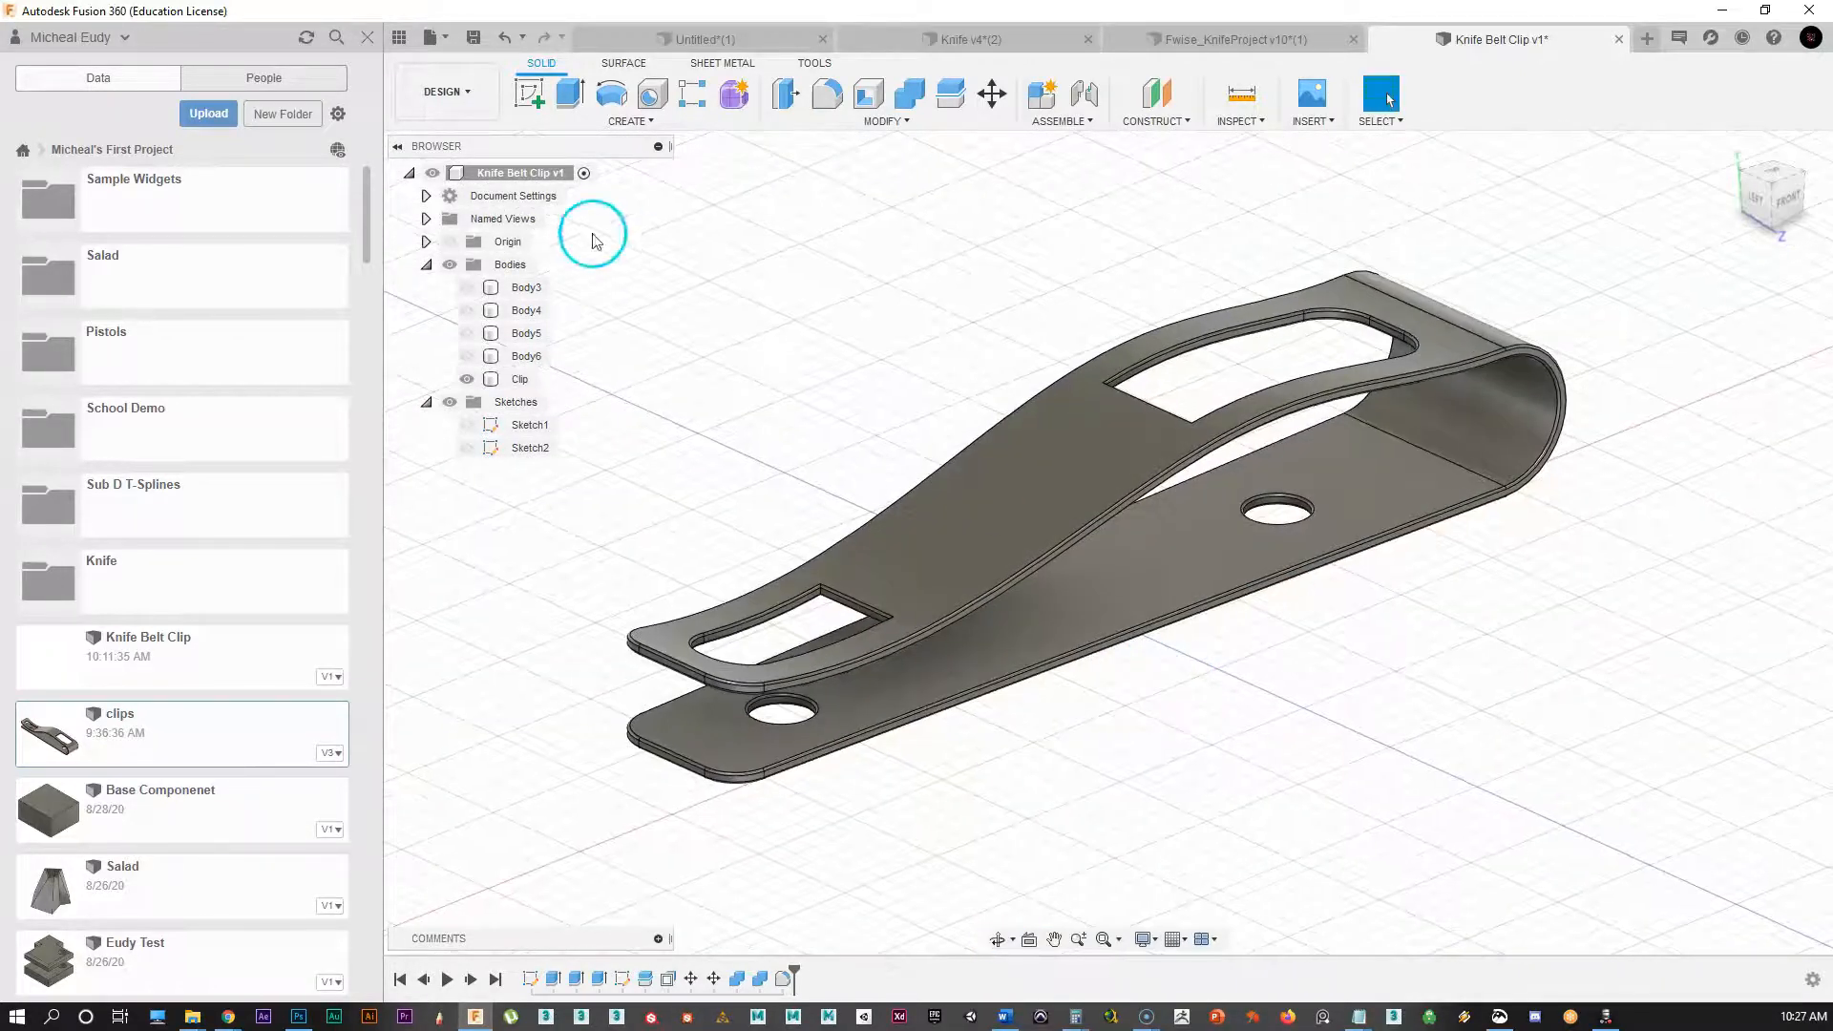
Step: In the Render workspace, set the Plaza environment and orbit the blue metal clip
left_click(447, 90)
left_click(422, 154)
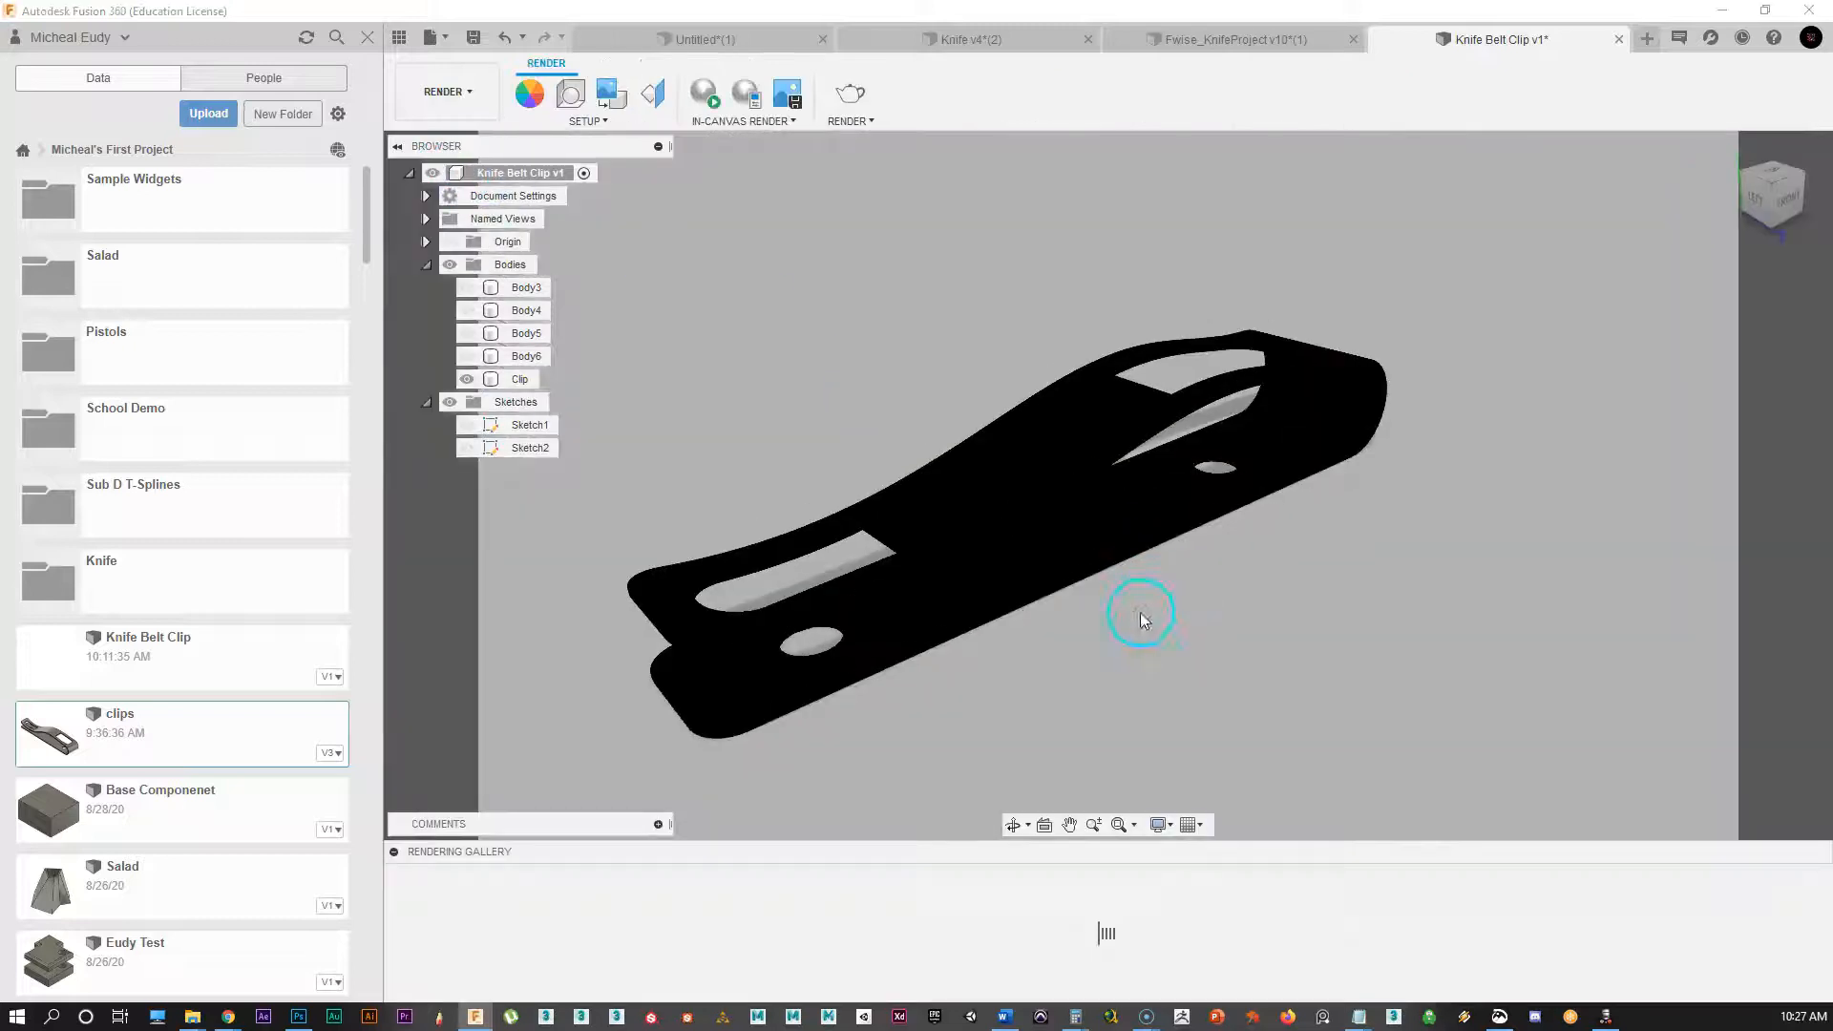
left_click(576, 100)
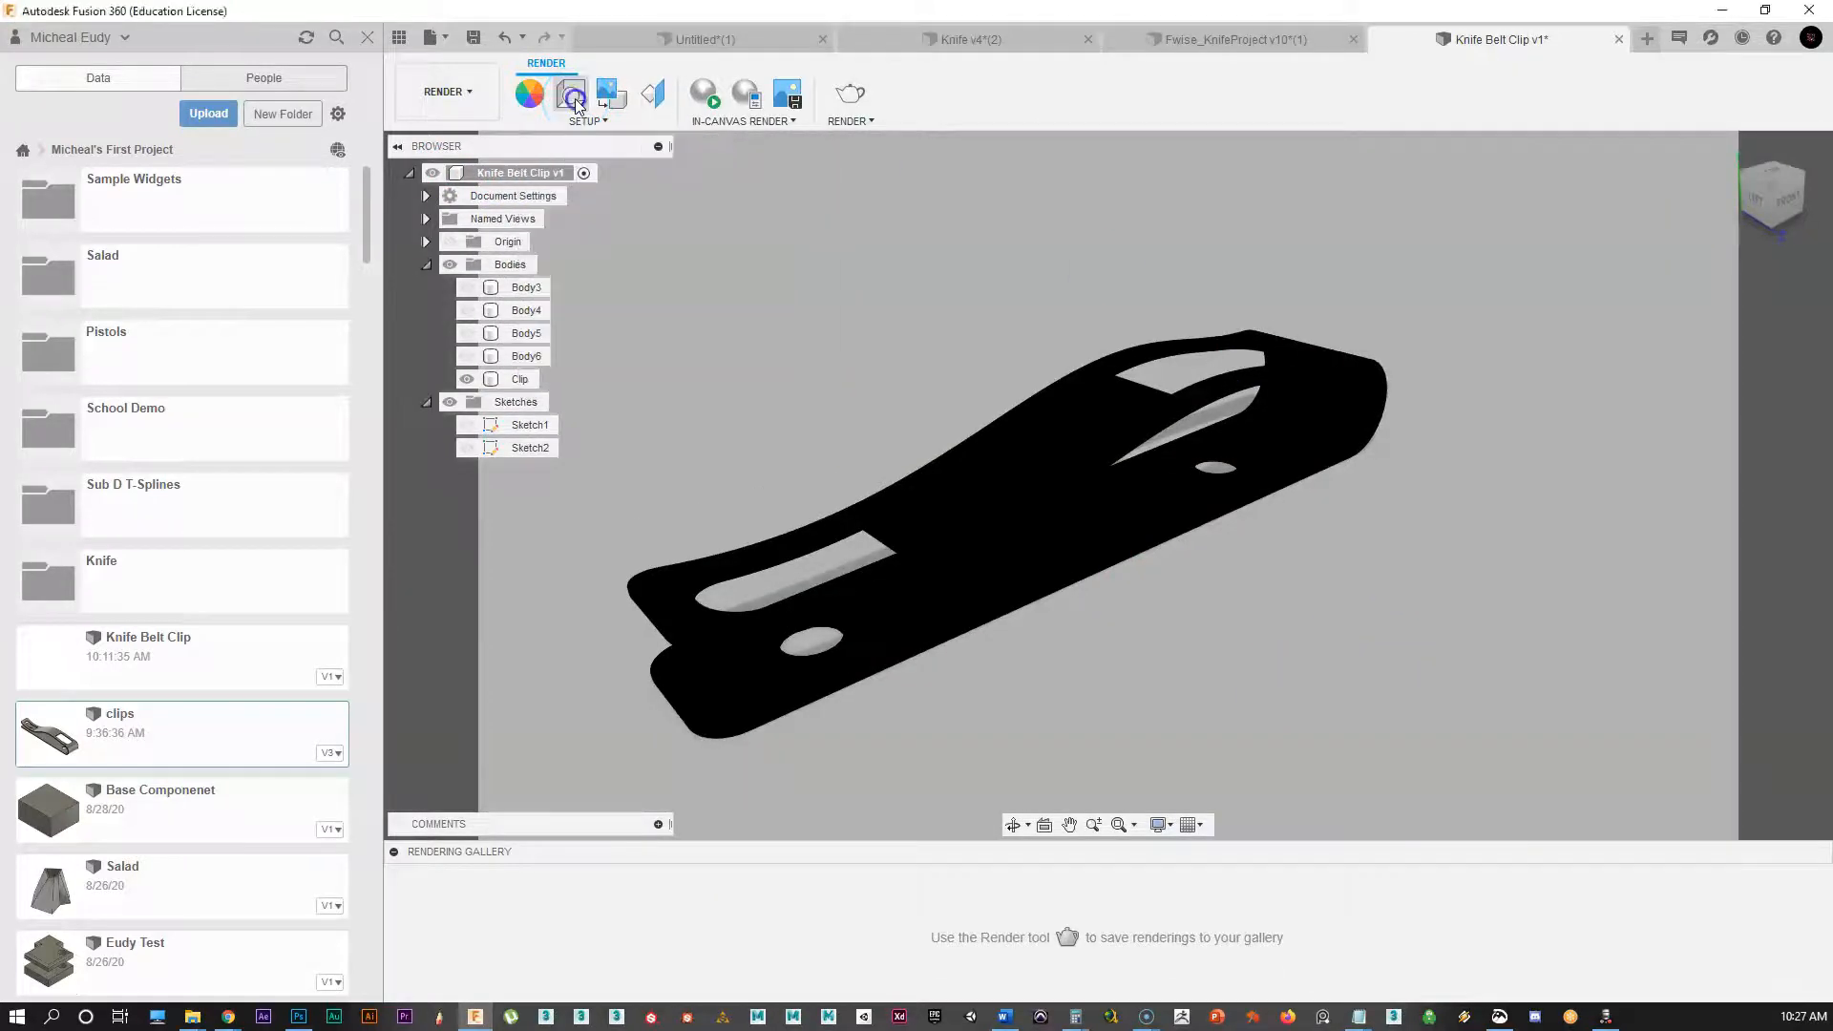
left_click(1705, 291)
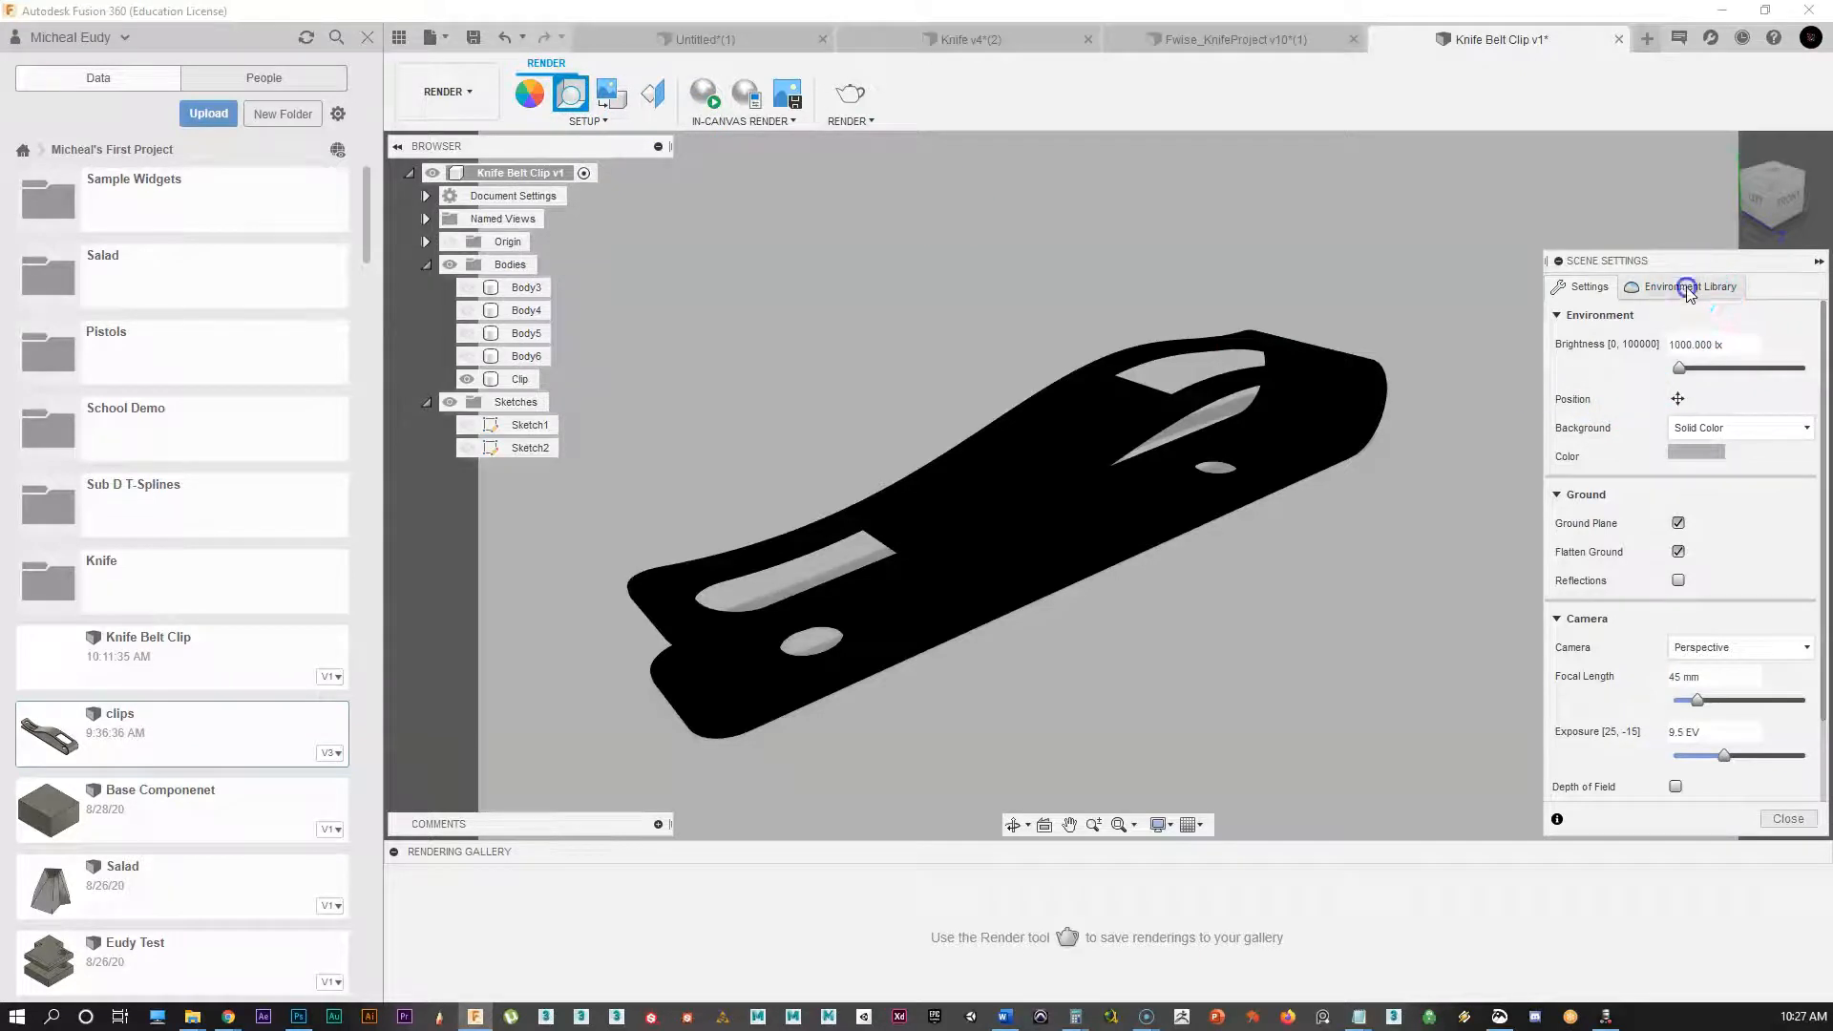
left_click_drag(1596, 592, 1593, 368)
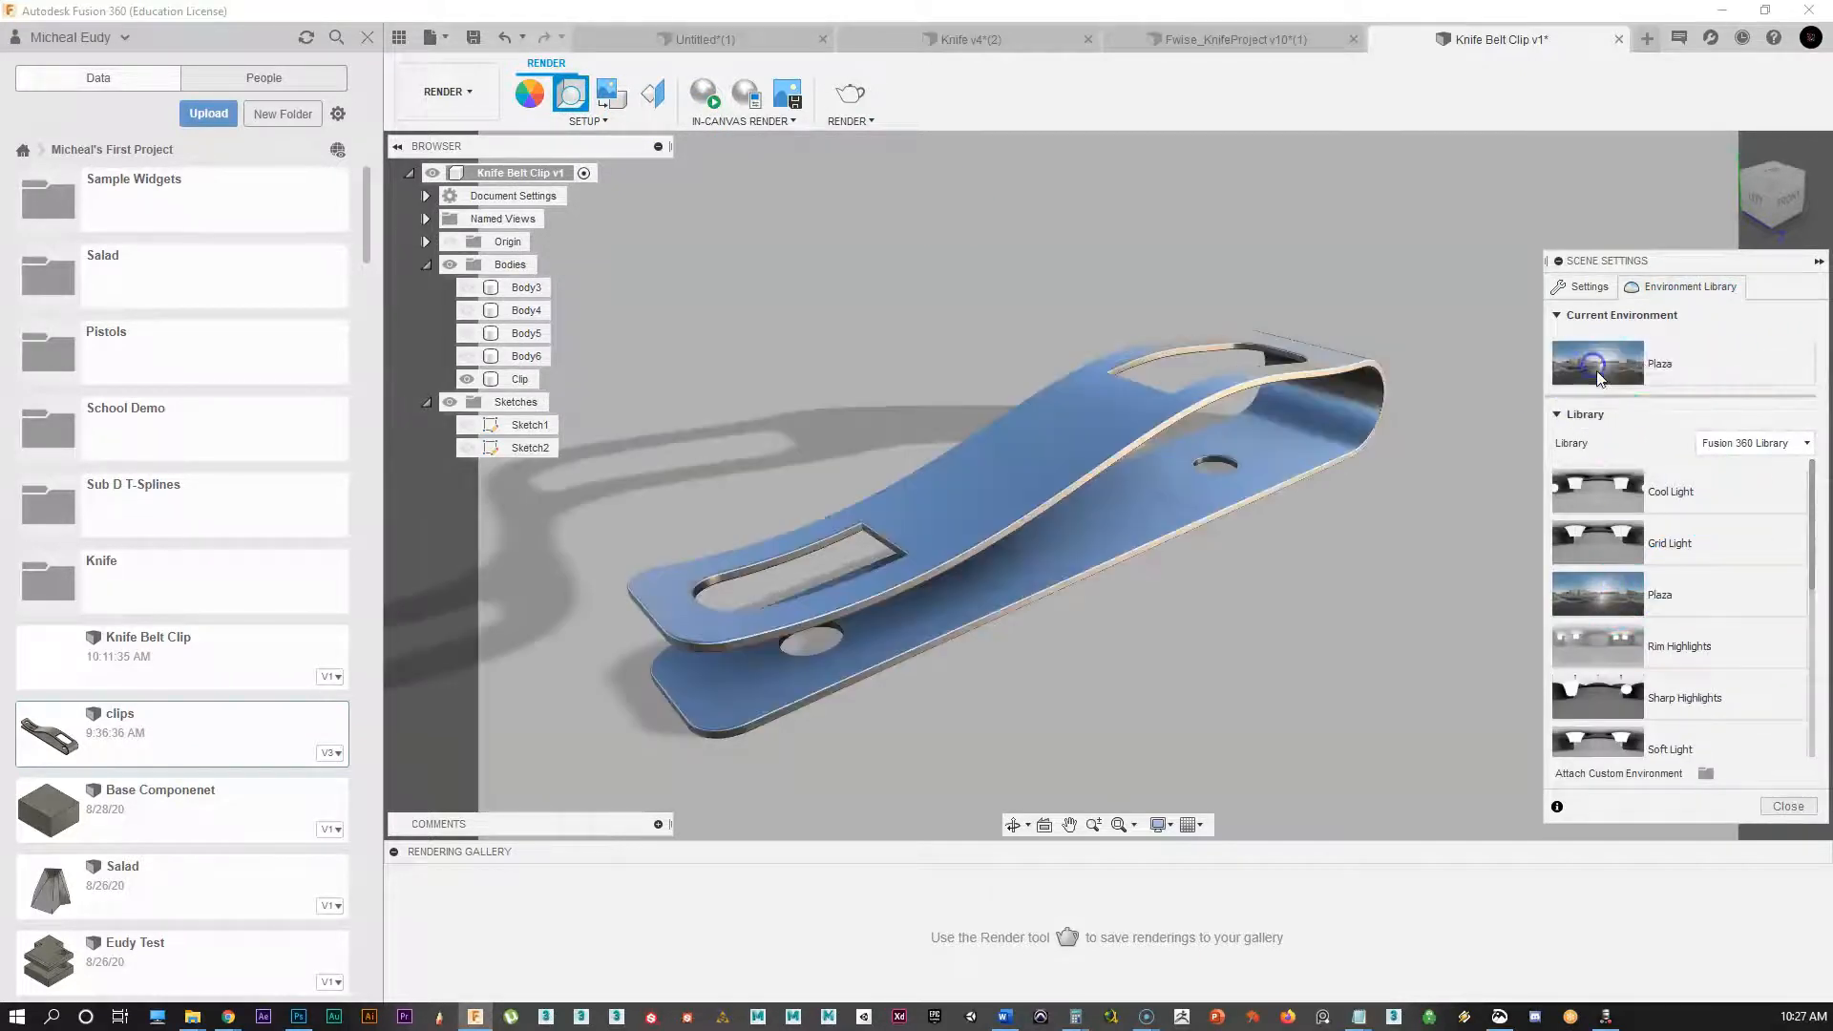
left_click(1590, 288)
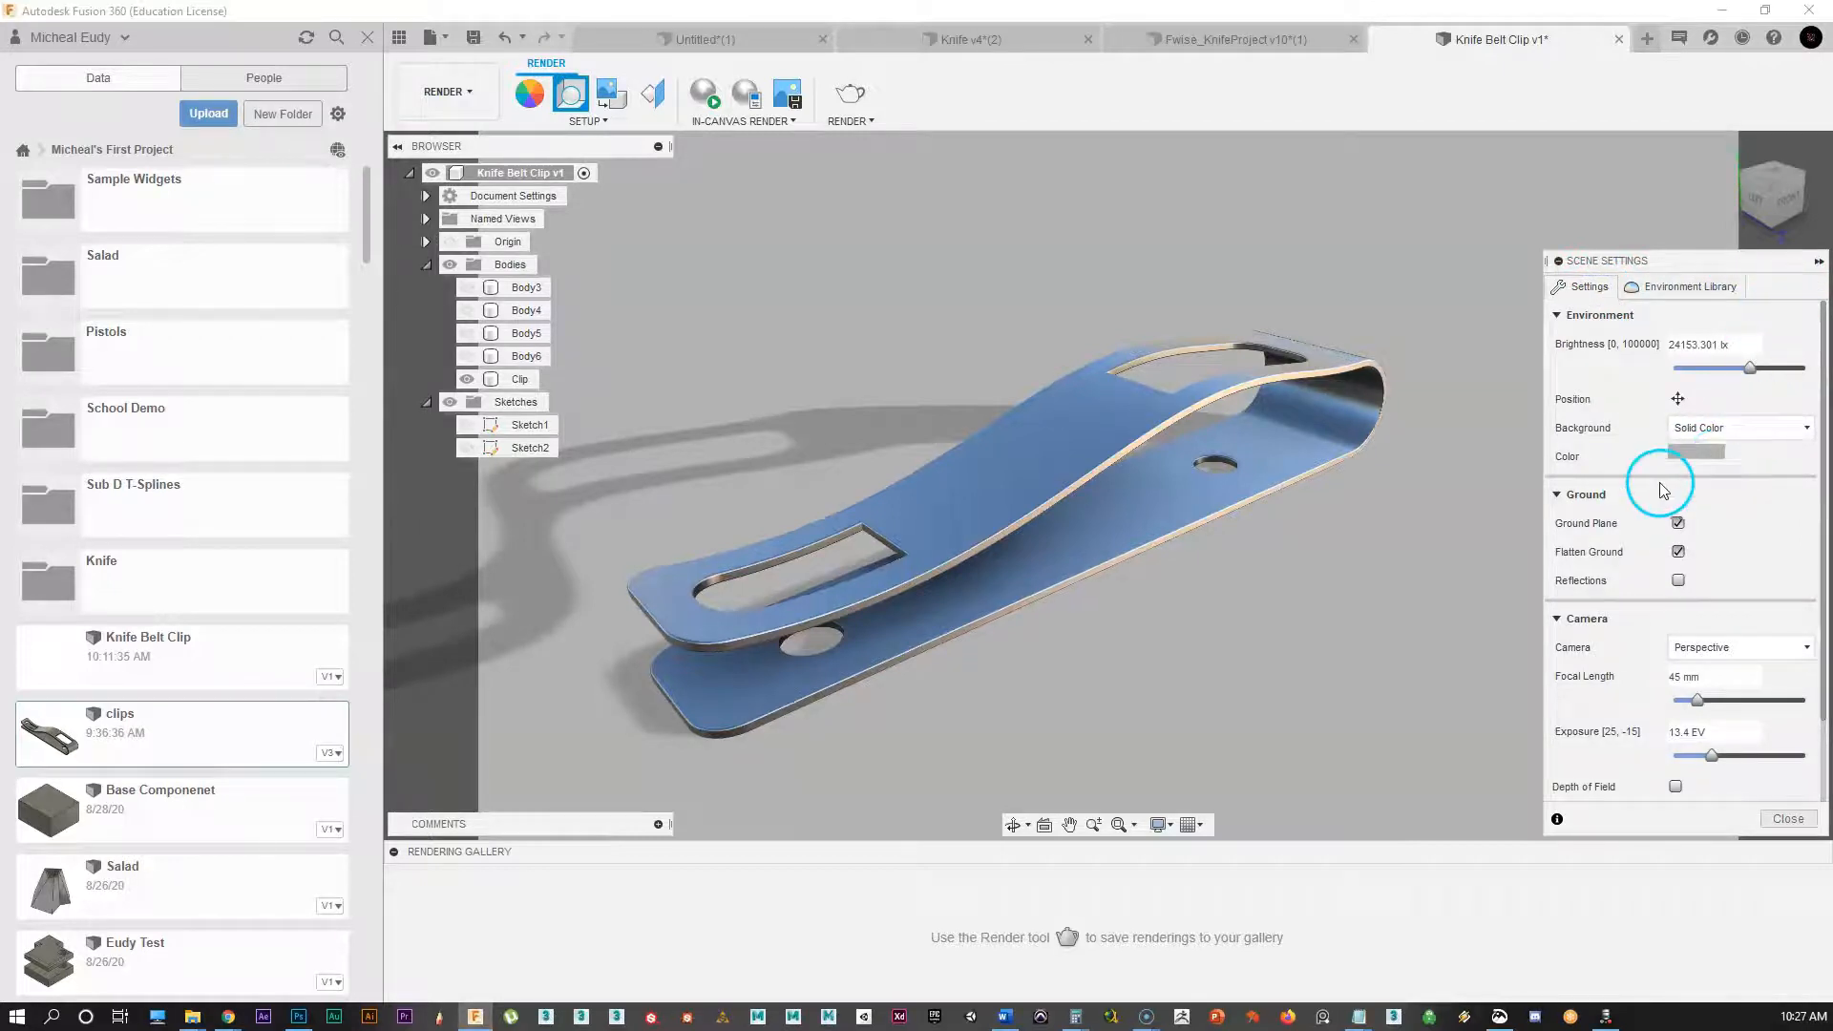
left_click(1819, 265)
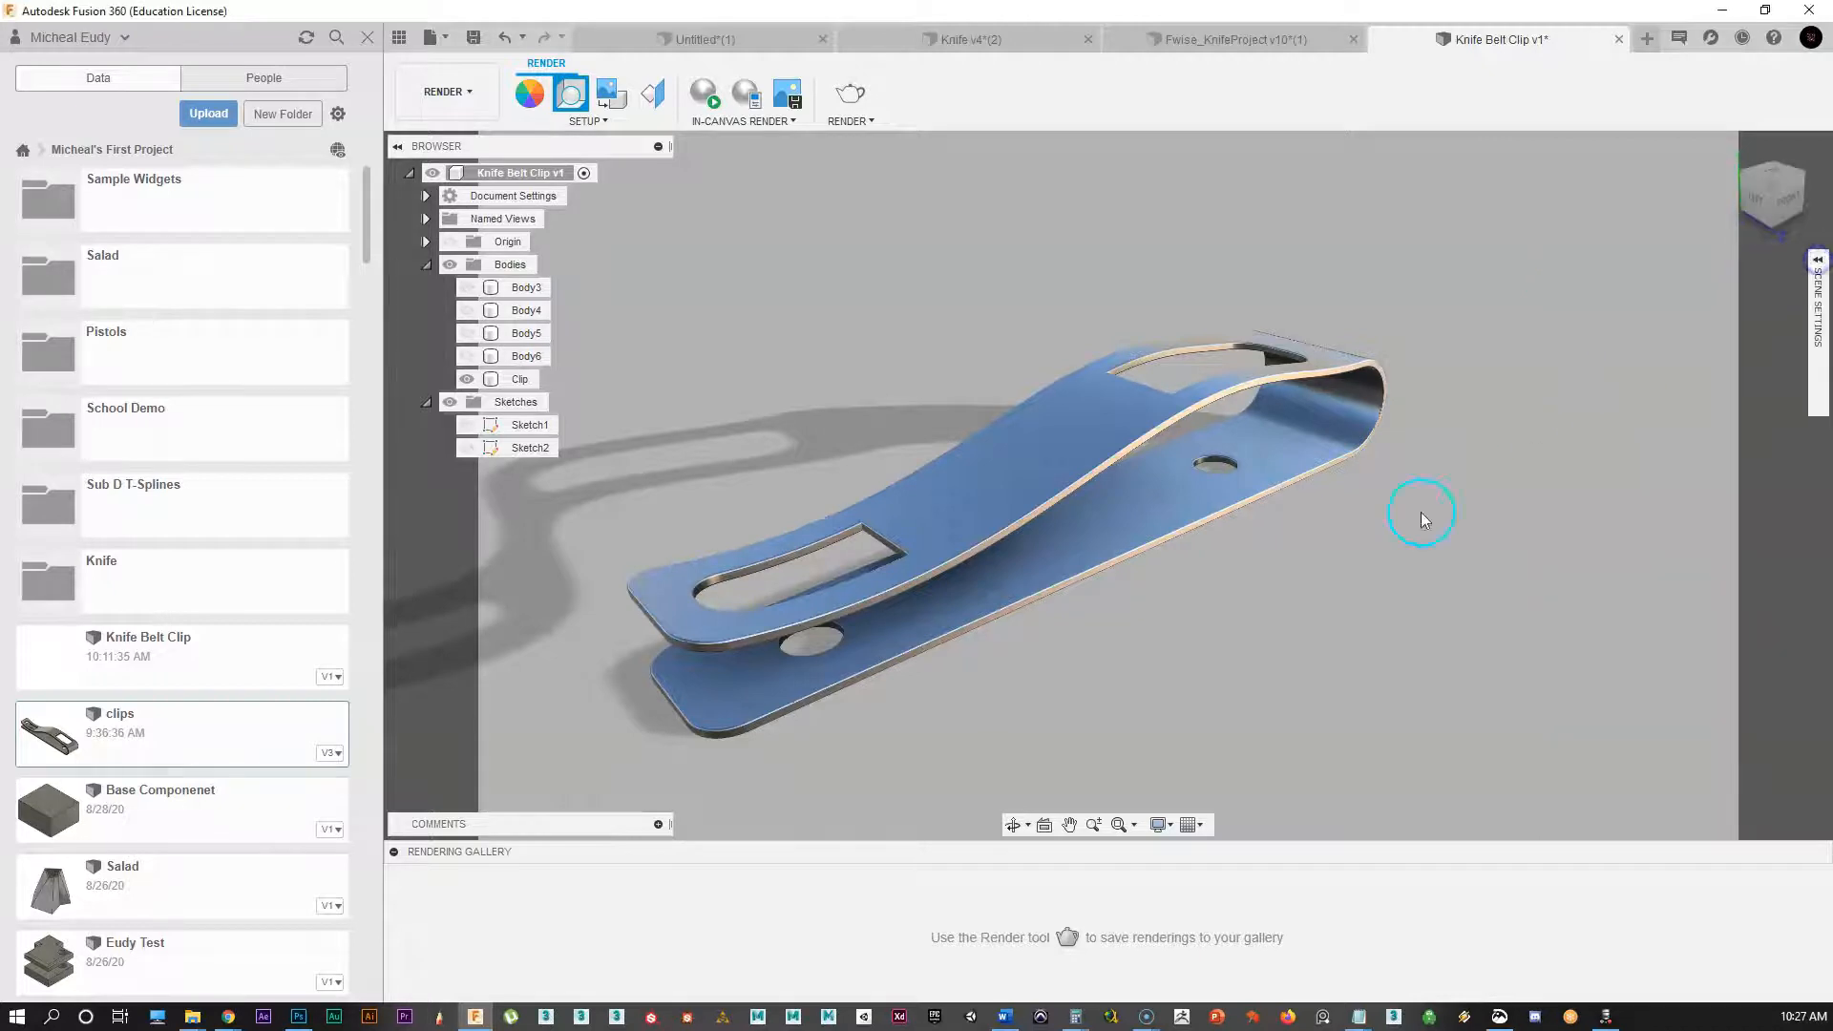
middle_click_drag(1288, 555, 1318, 607, "shift")
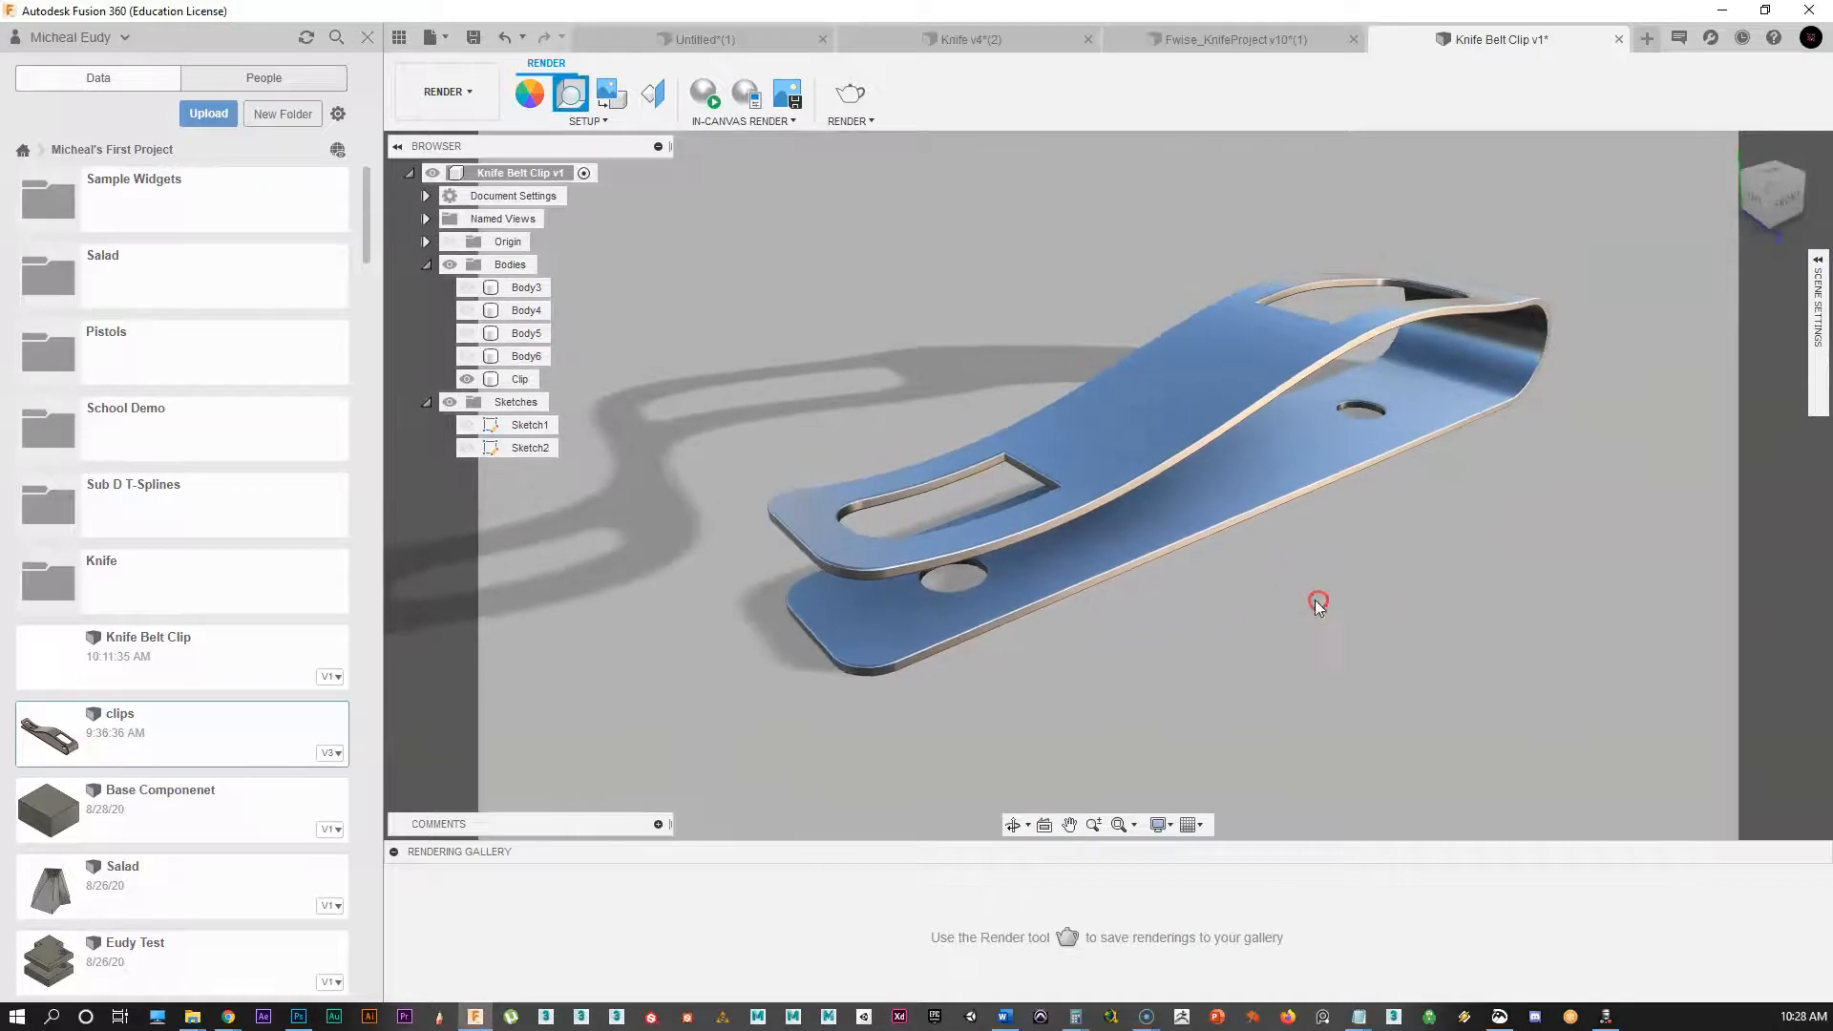
middle_click_drag(1224, 653, 1263, 596, "shift")
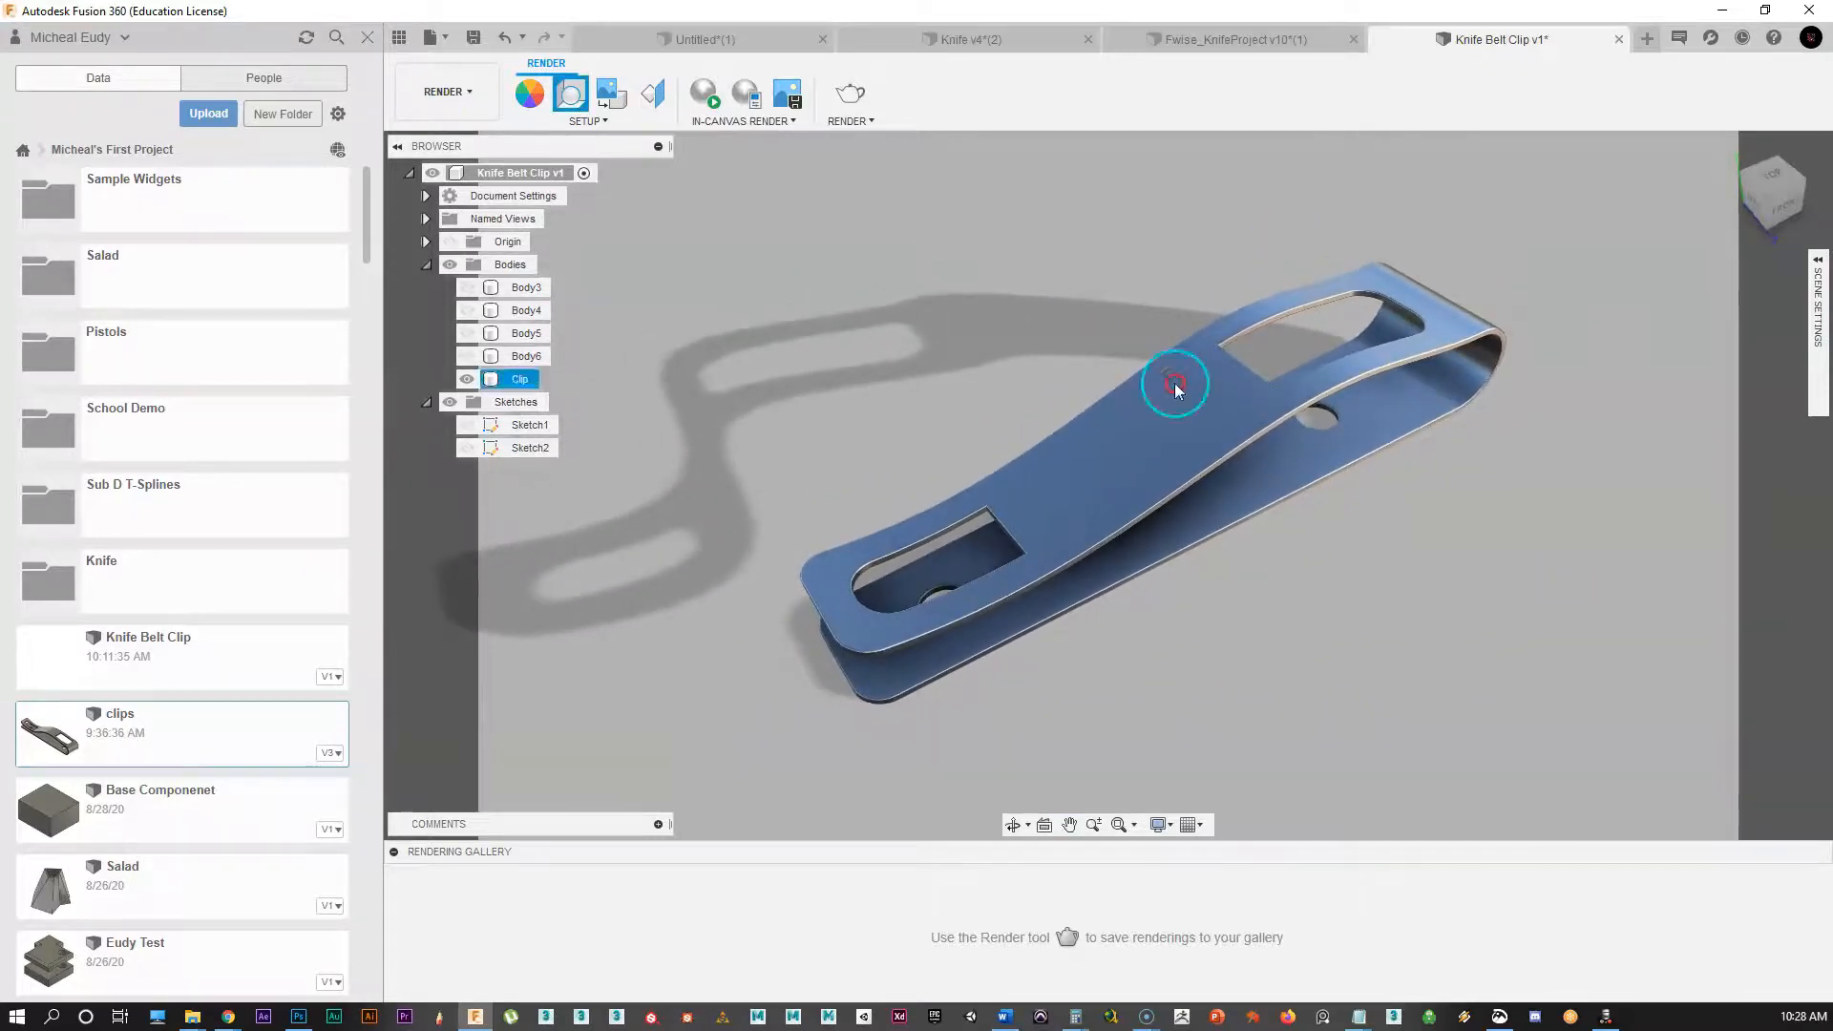
middle_click_drag(1442, 611, 1158, 609, "shift")
middle_click_drag(1113, 638, 1253, 609, "shift")
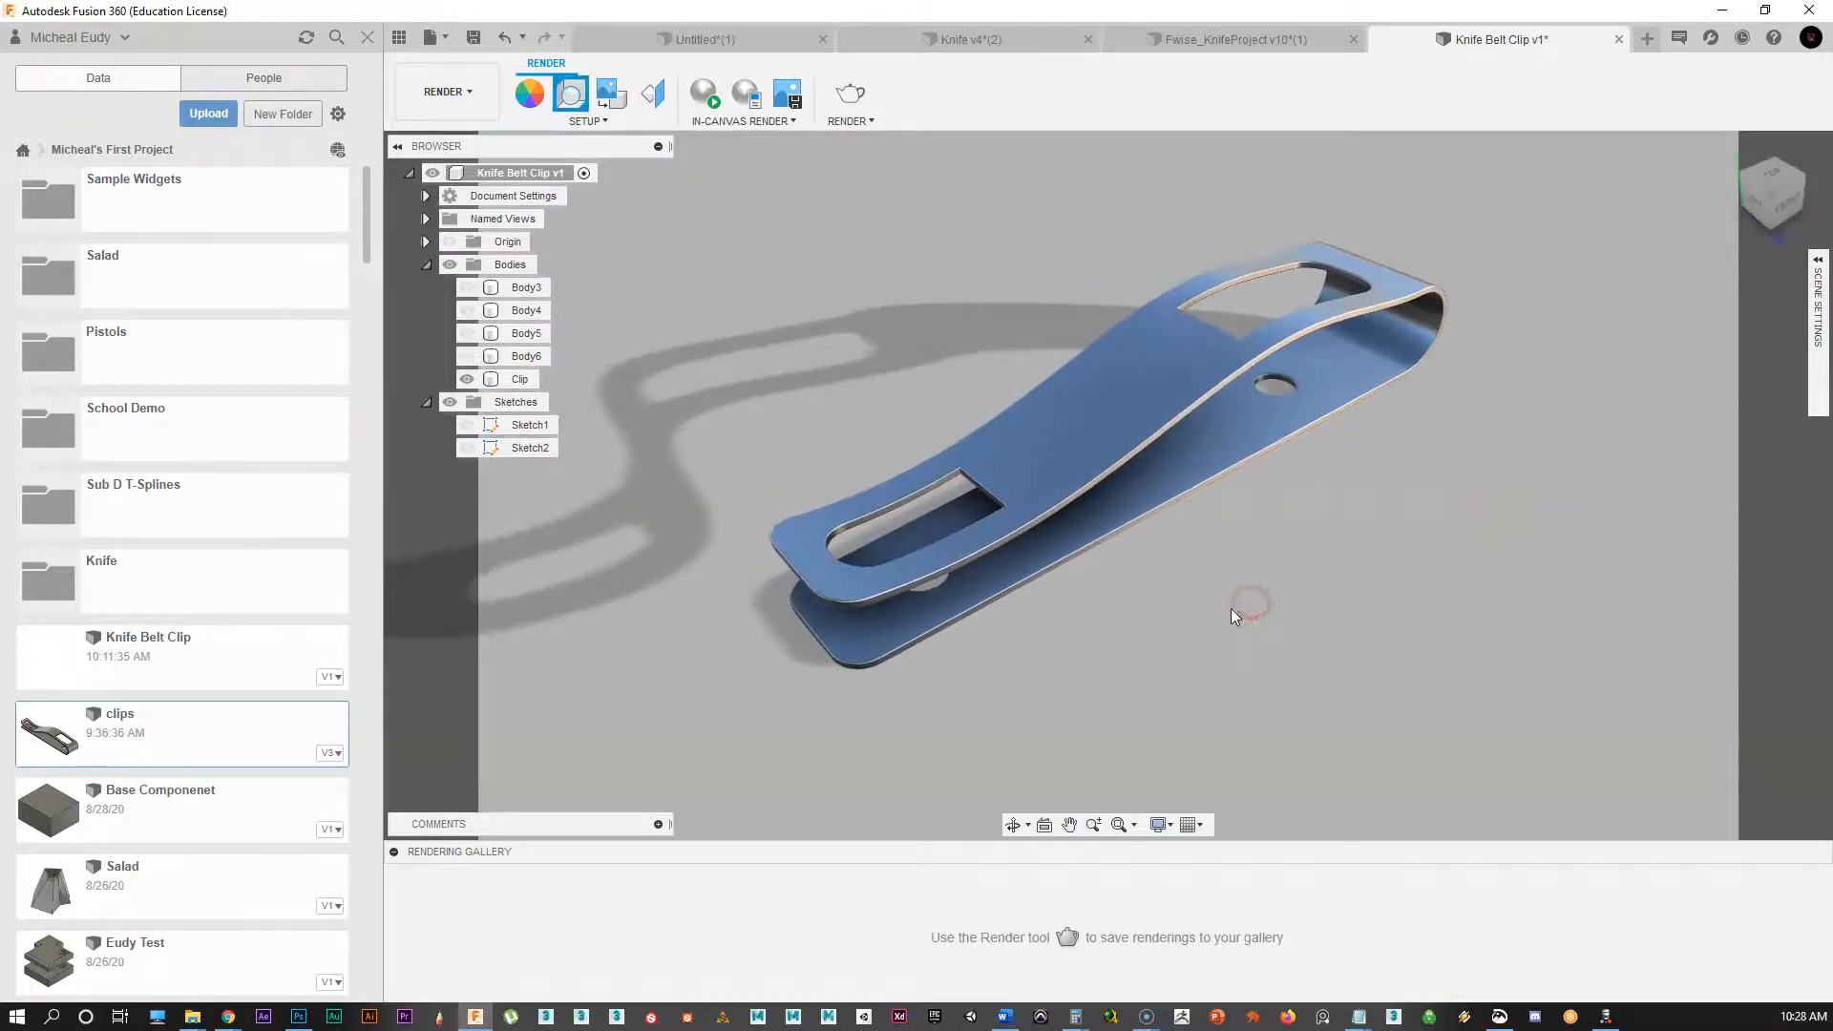
Step: Return to the Design workspace with the camera set to Perspective
left_click(476, 91)
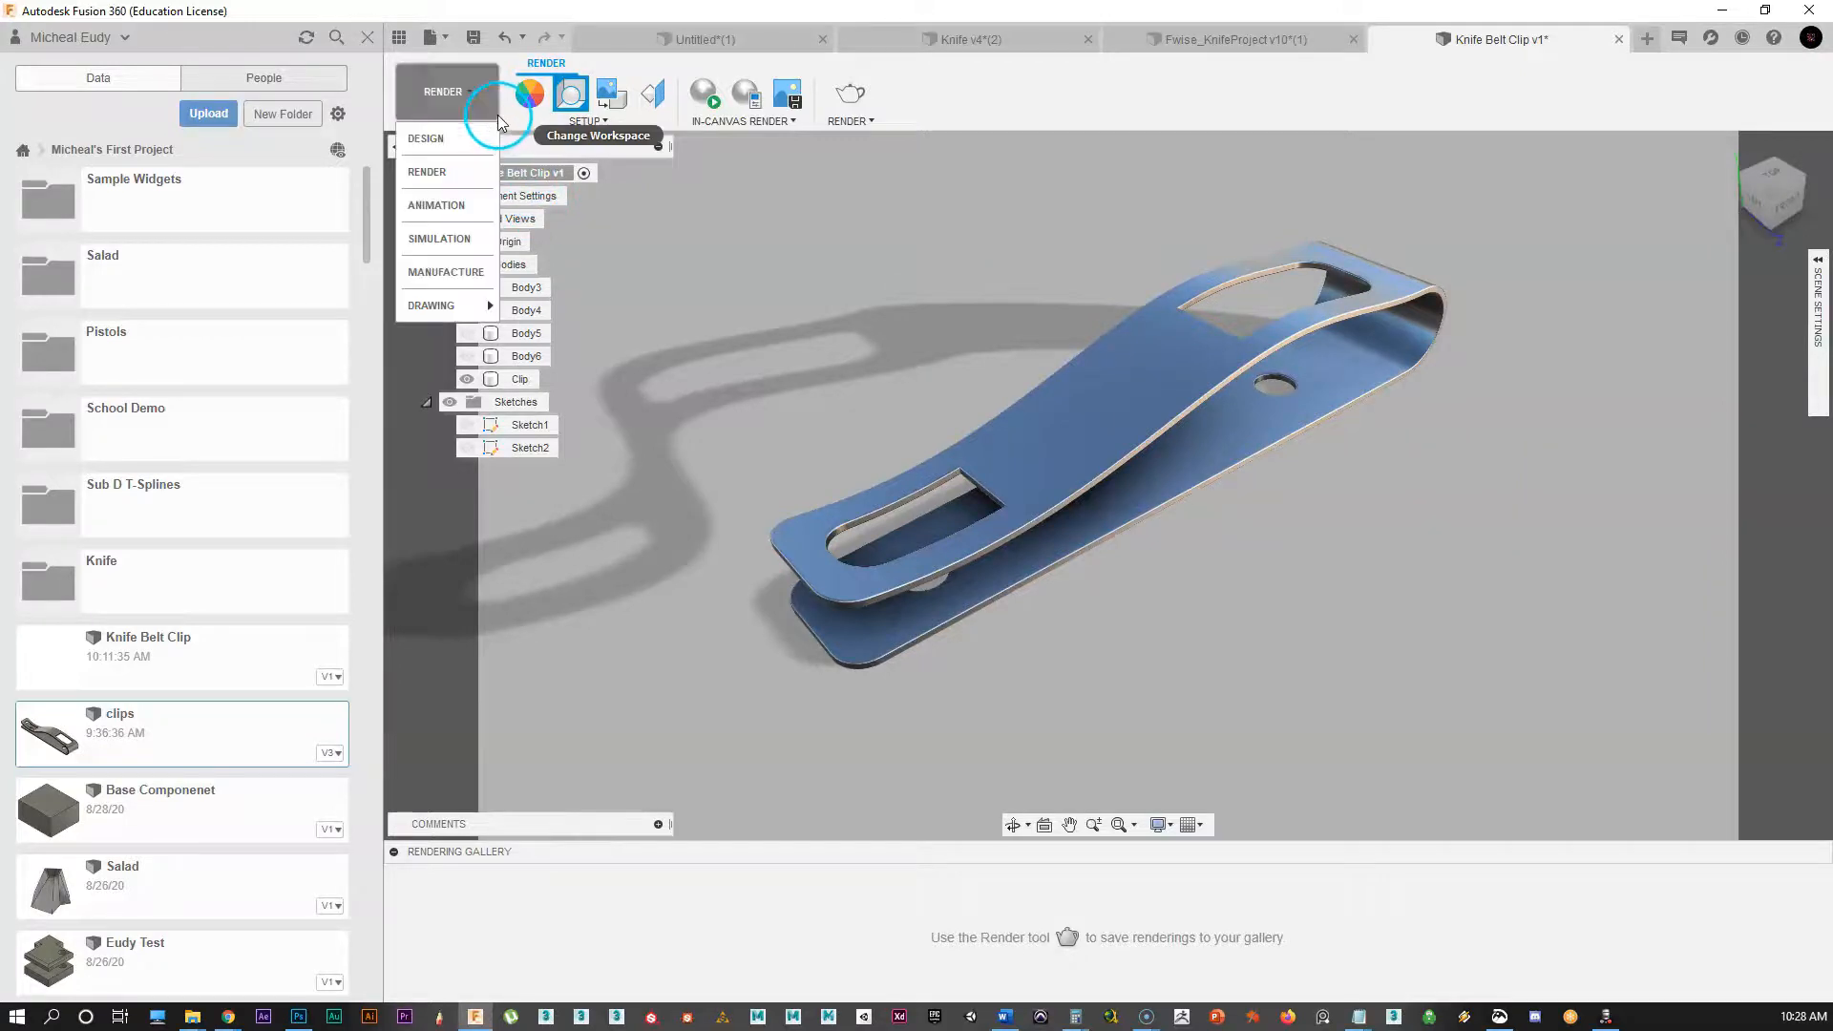
left_click(451, 134)
middle_click_drag(1262, 528, 1068, 728, "shift")
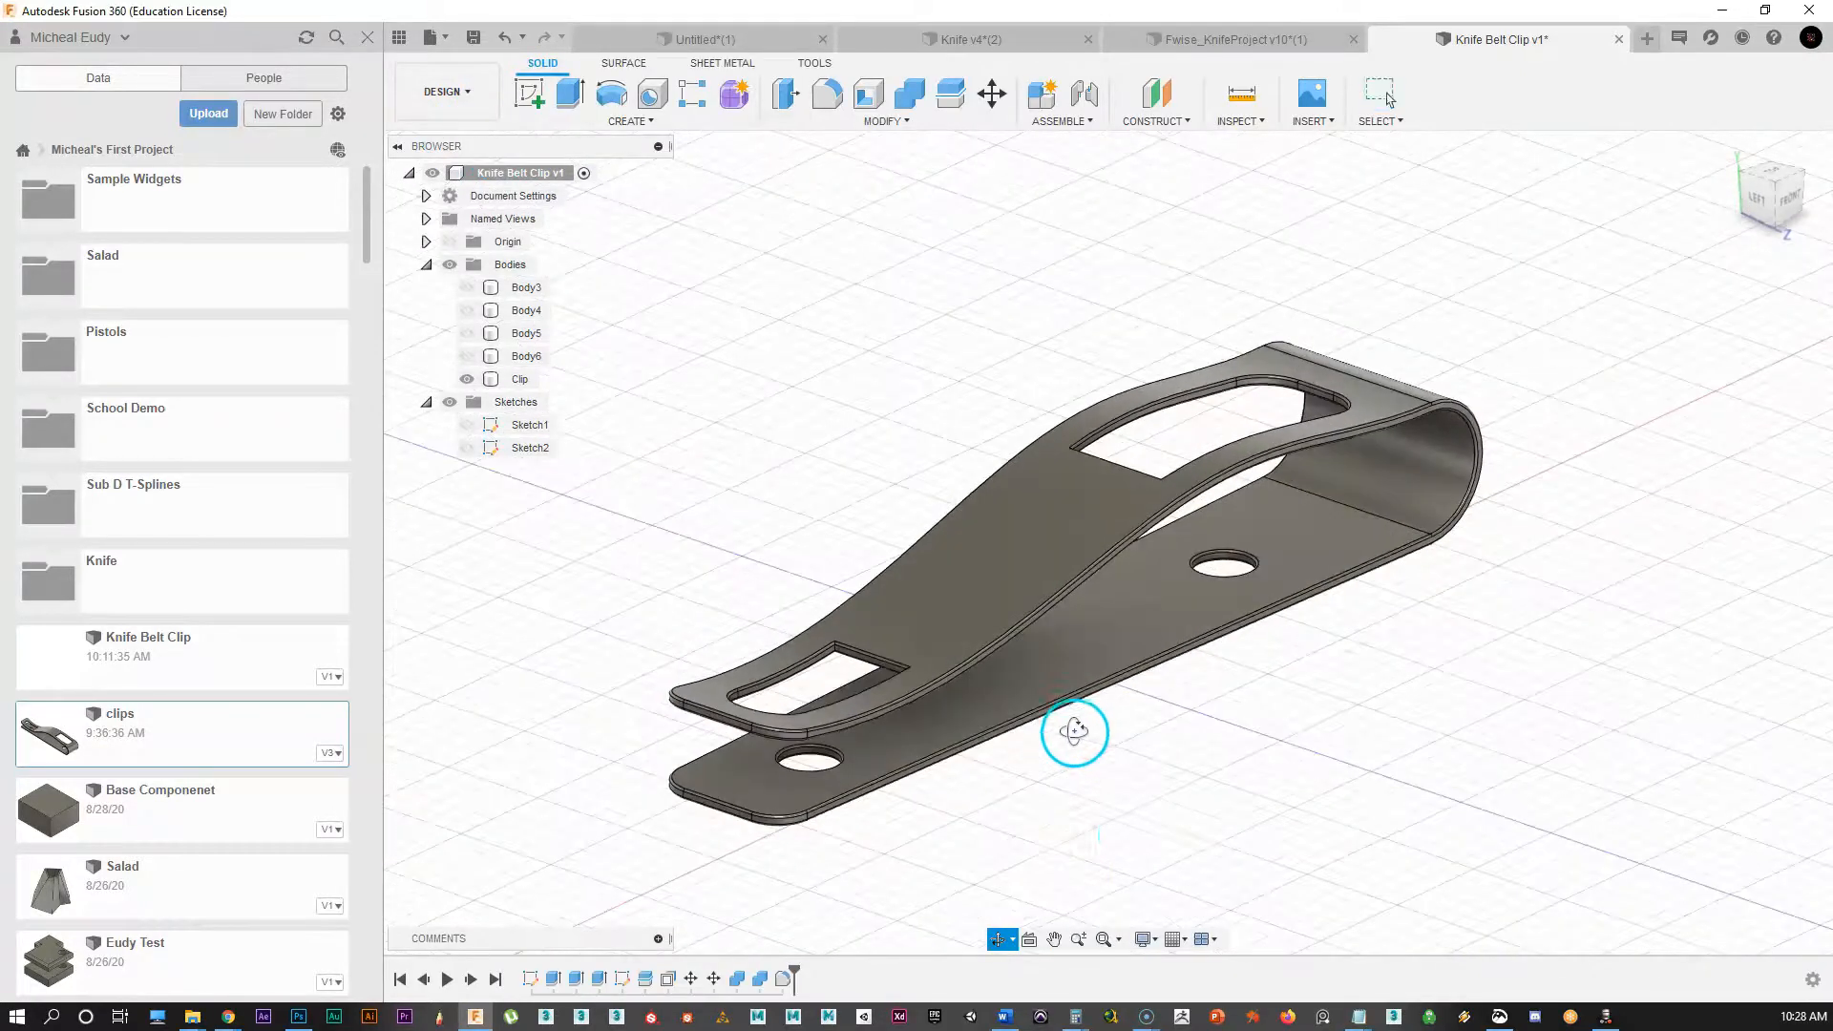
left_click(1158, 943)
mouse_move(1178, 872)
left_click(1379, 871)
middle_click_drag(1322, 592, 1259, 674, "shift")
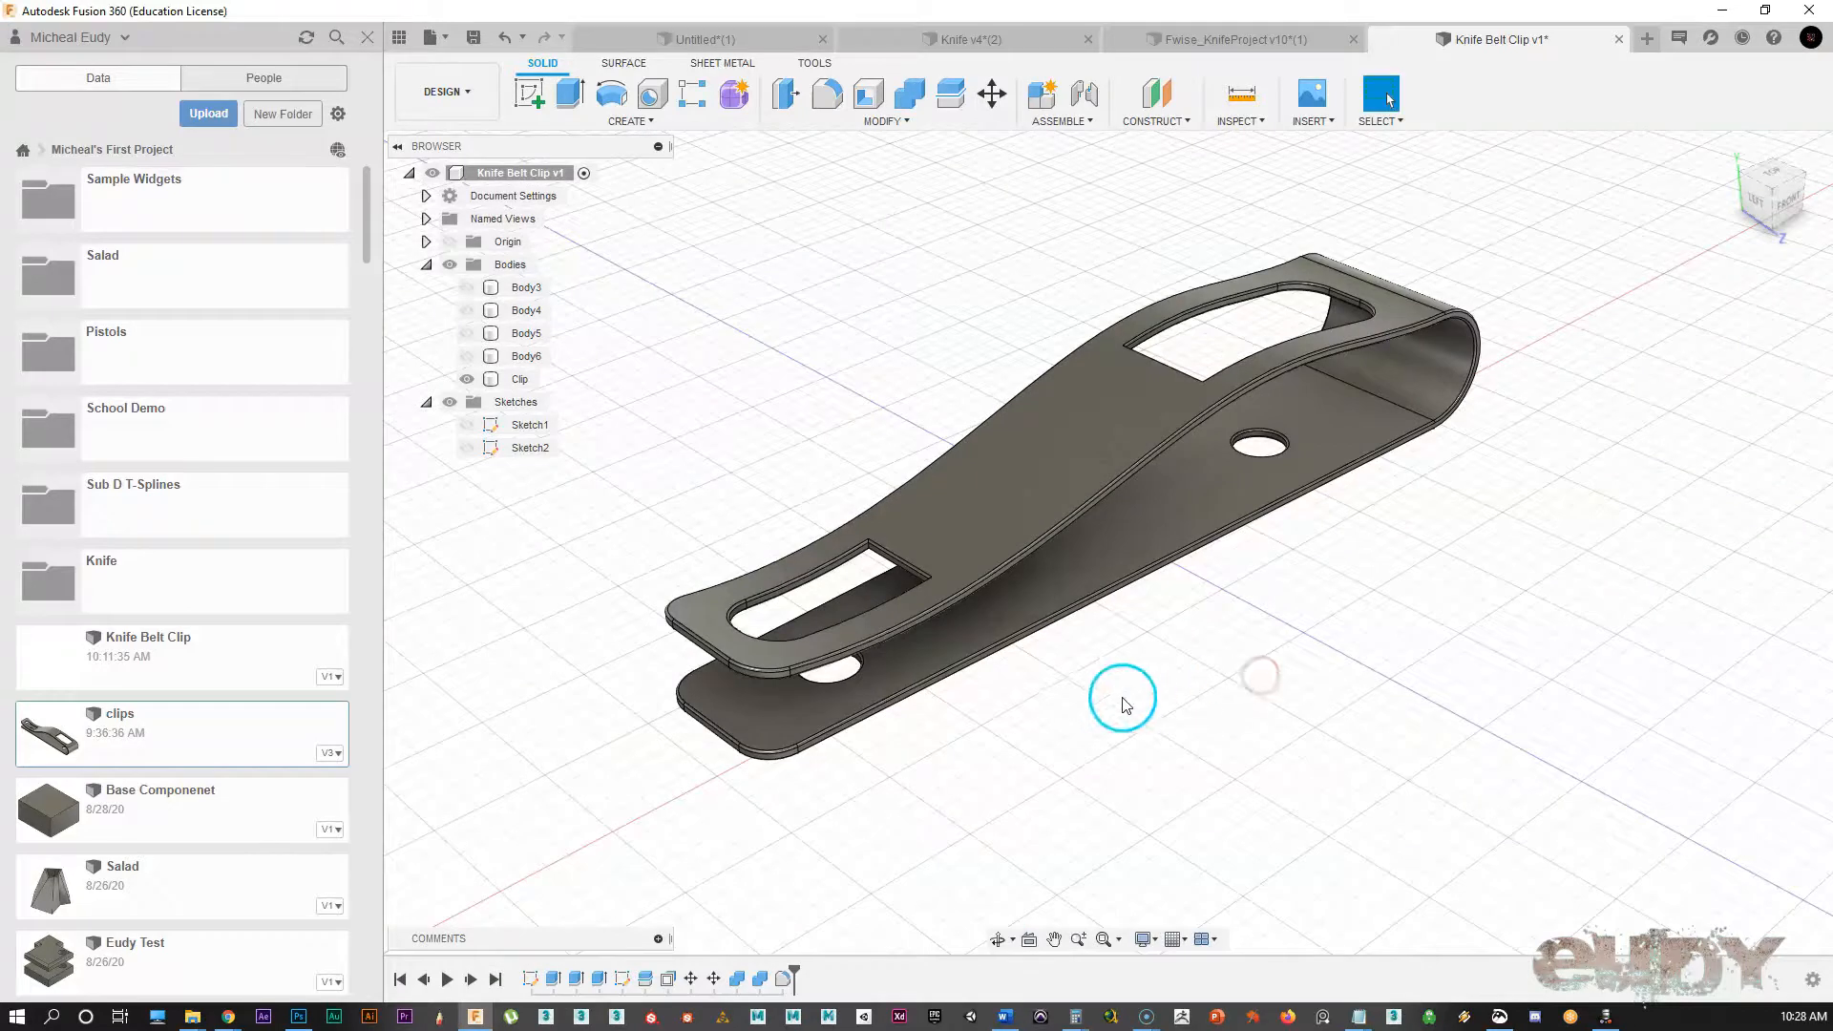